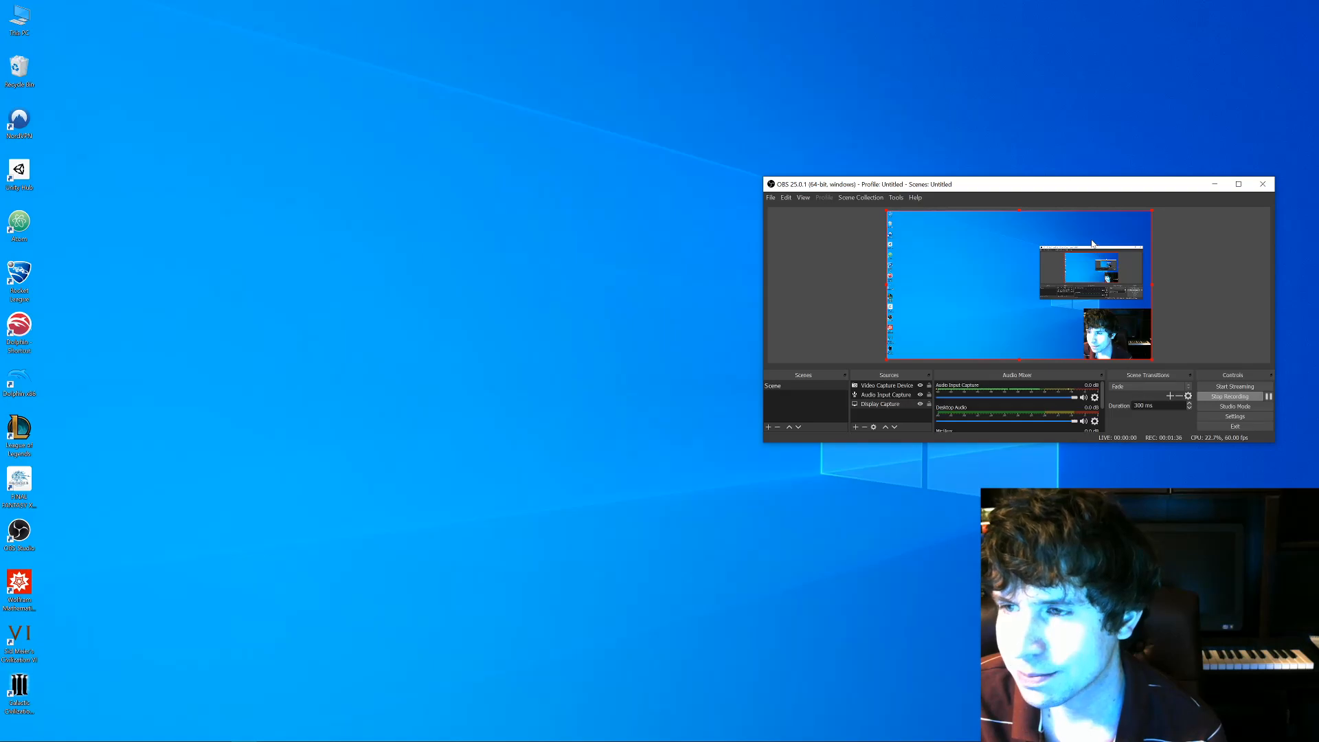
- Hide the Video Capture Device source in the OBS scene
double_click(1107, 185)
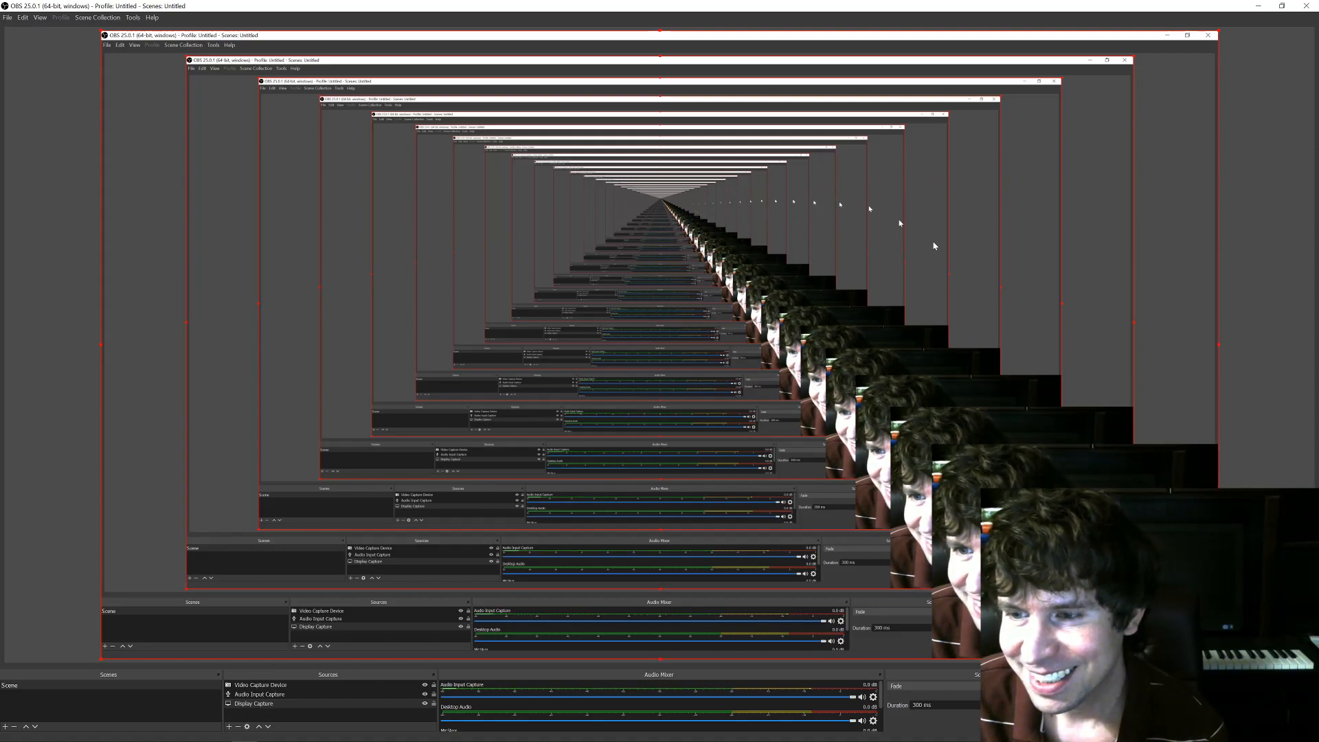
double_click(1192, 8)
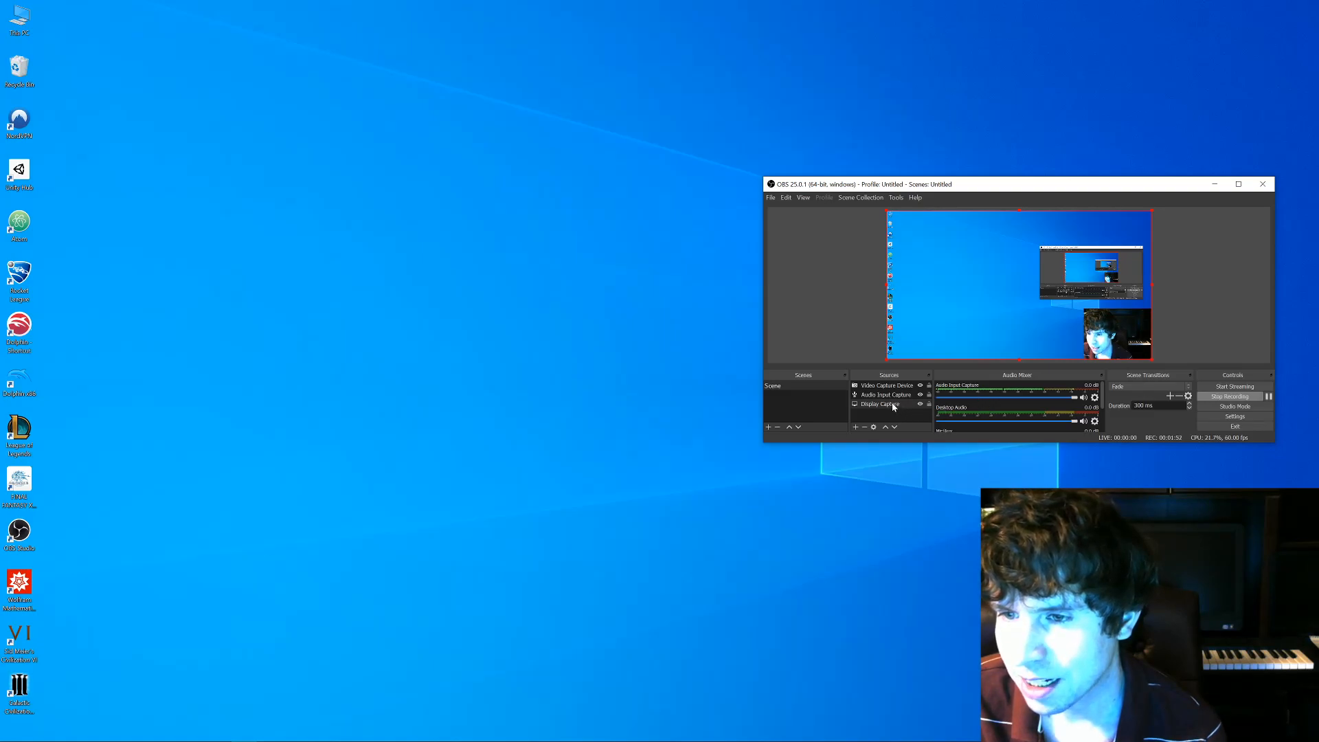
left_click(920, 386)
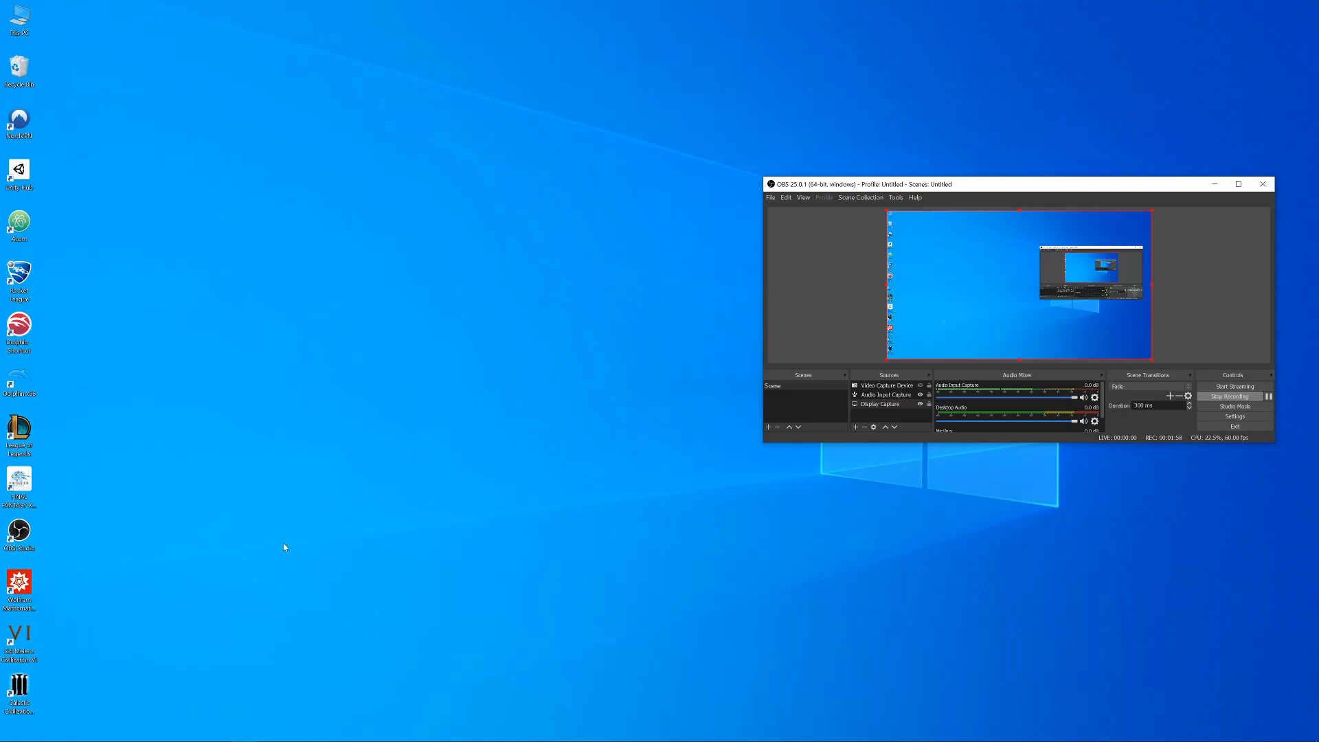
- Launch Inkscape and open the recent file week 6 e learning graphics.svg in a maximized window
key("super")
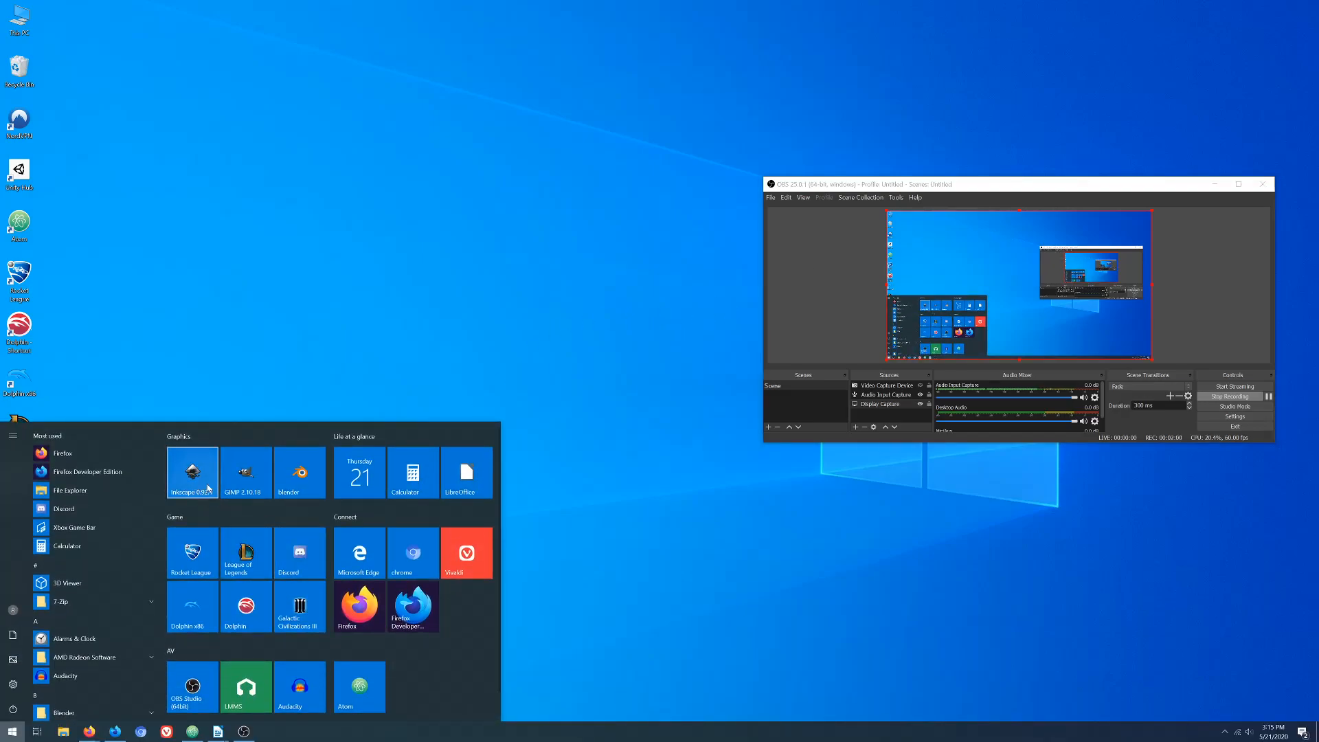
left_click(195, 474)
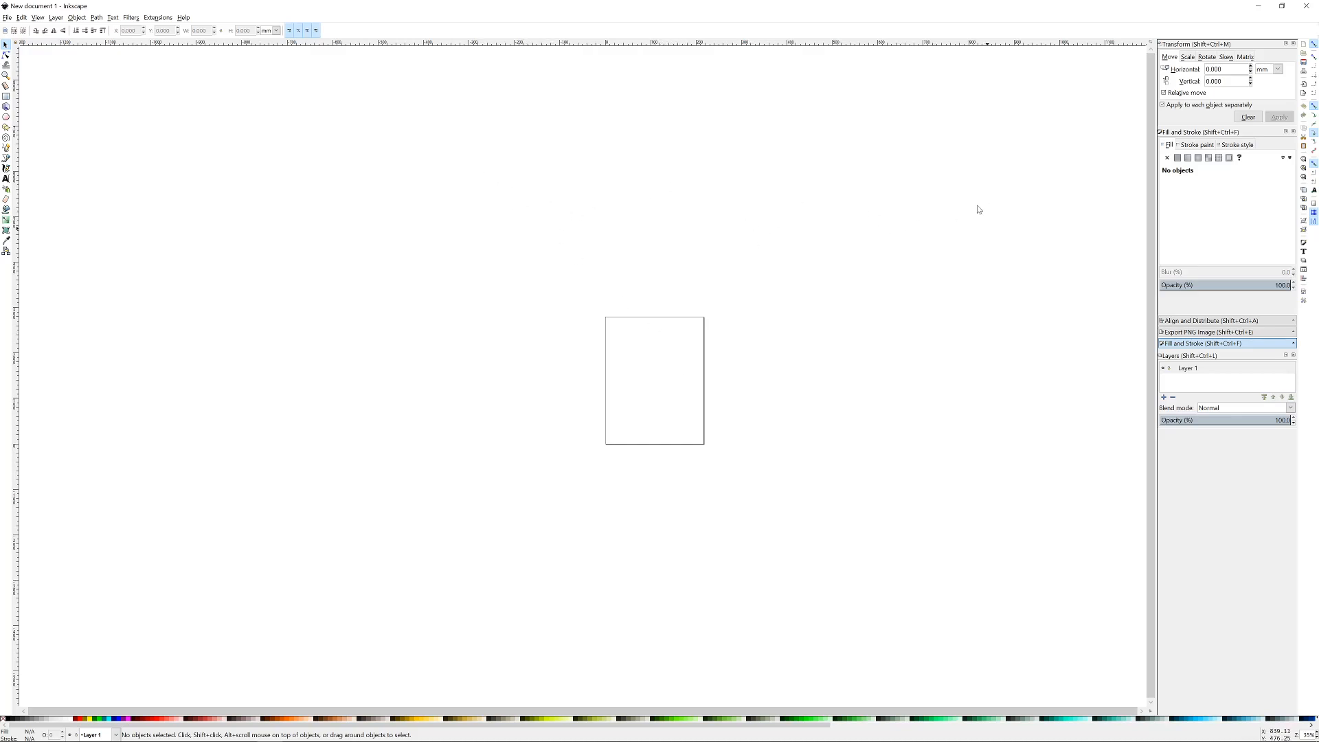
left_click(8, 18)
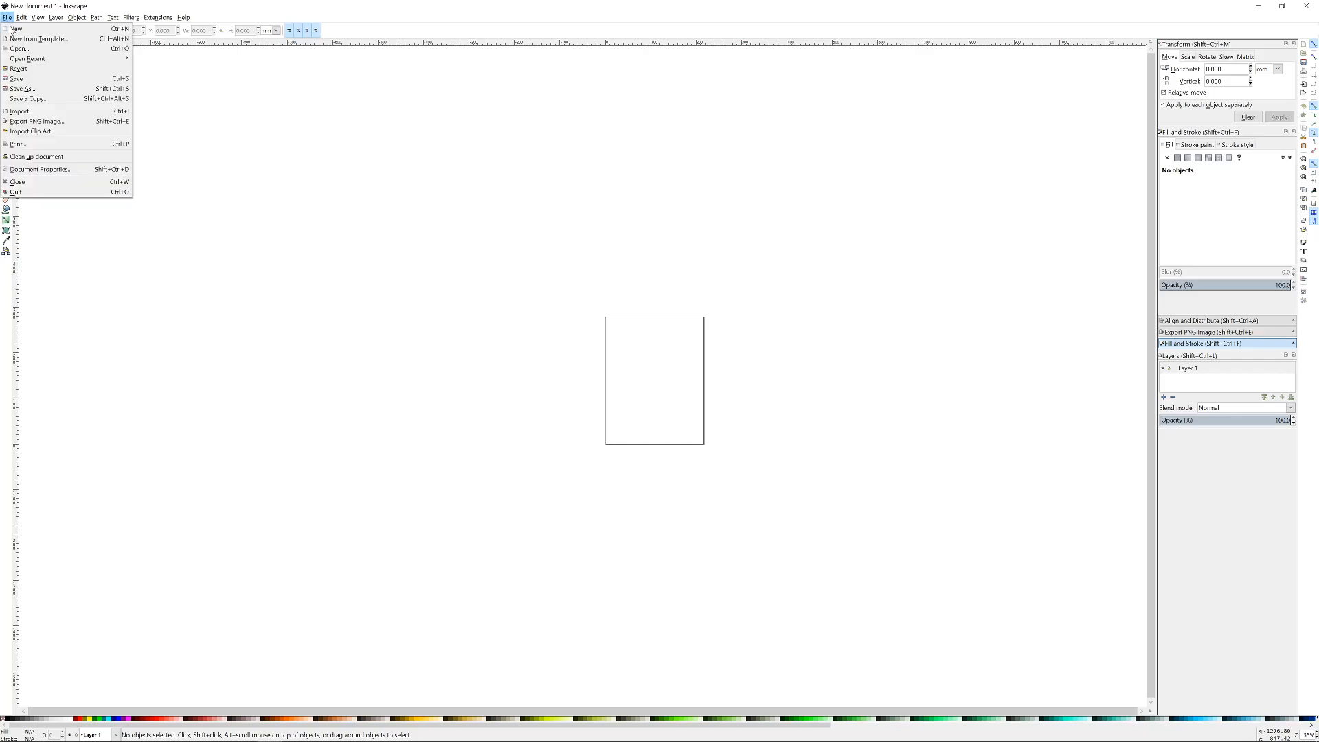
mouse_move(29, 60)
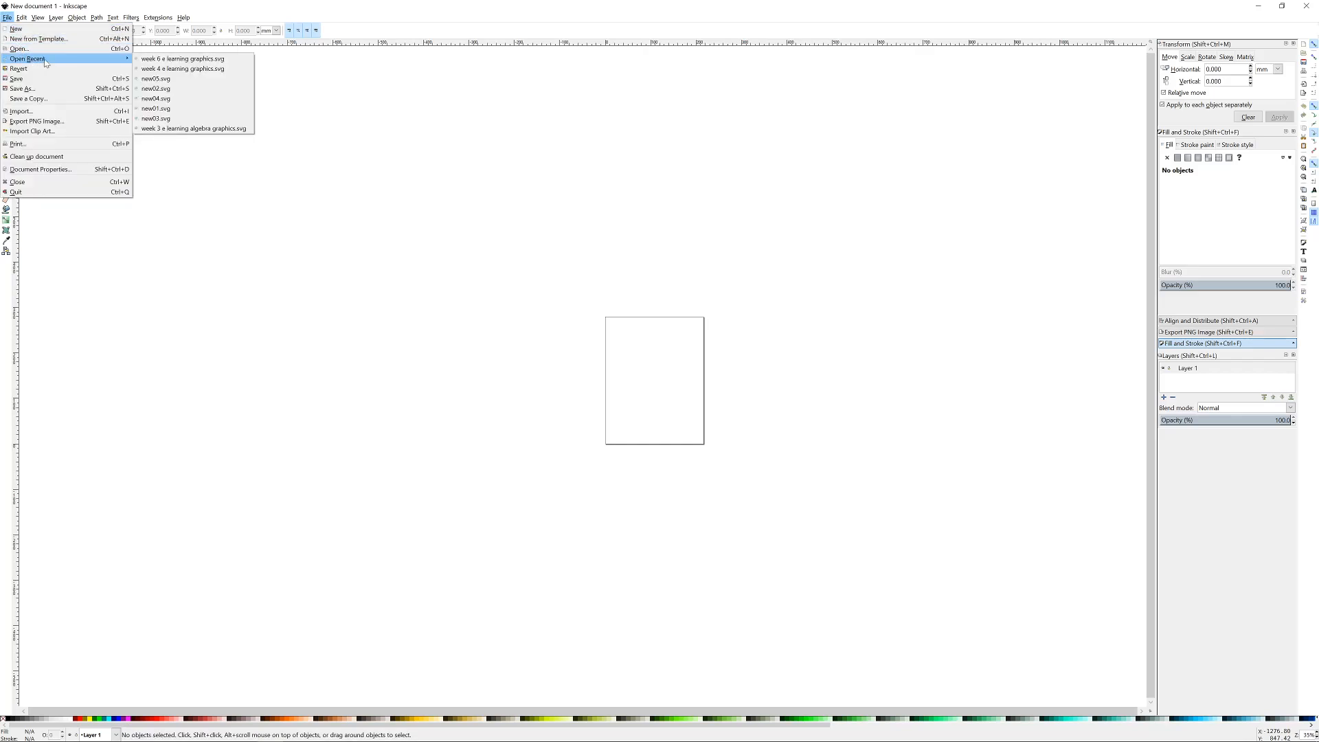
left_click(223, 60)
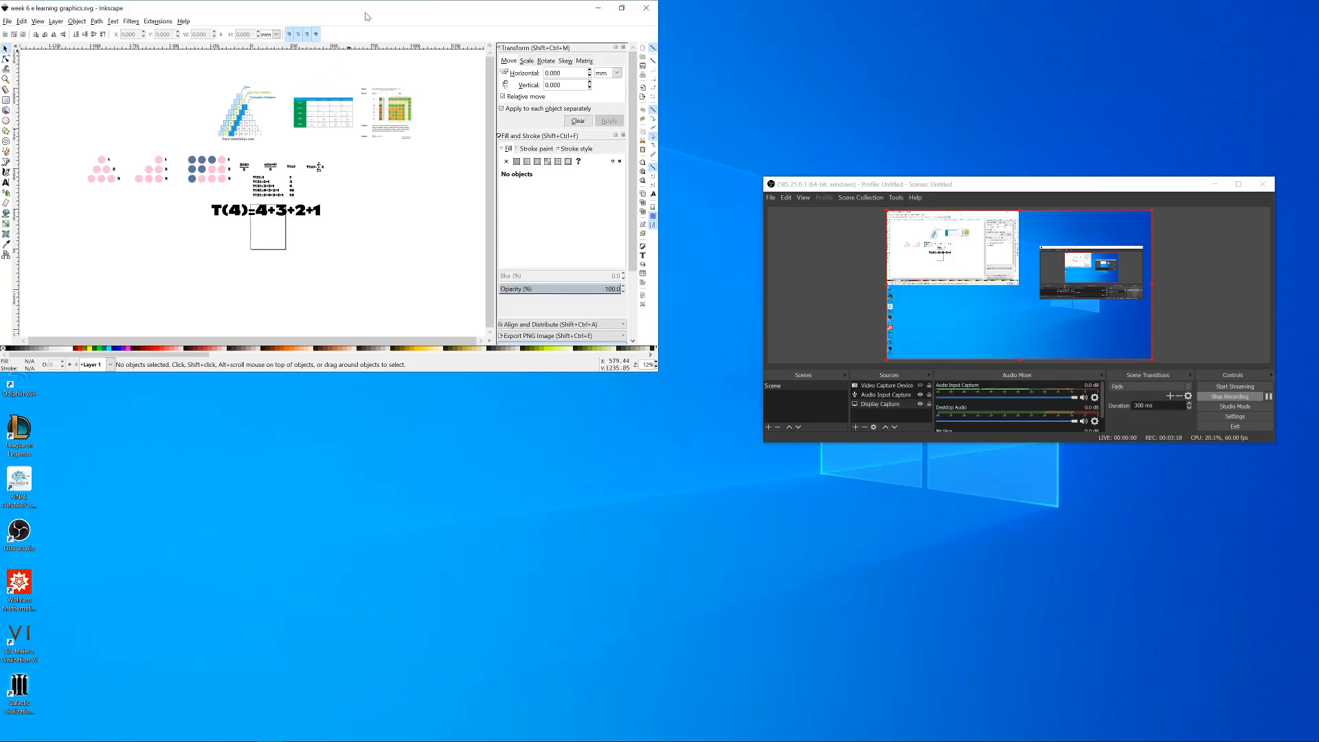
double_click(224, 27)
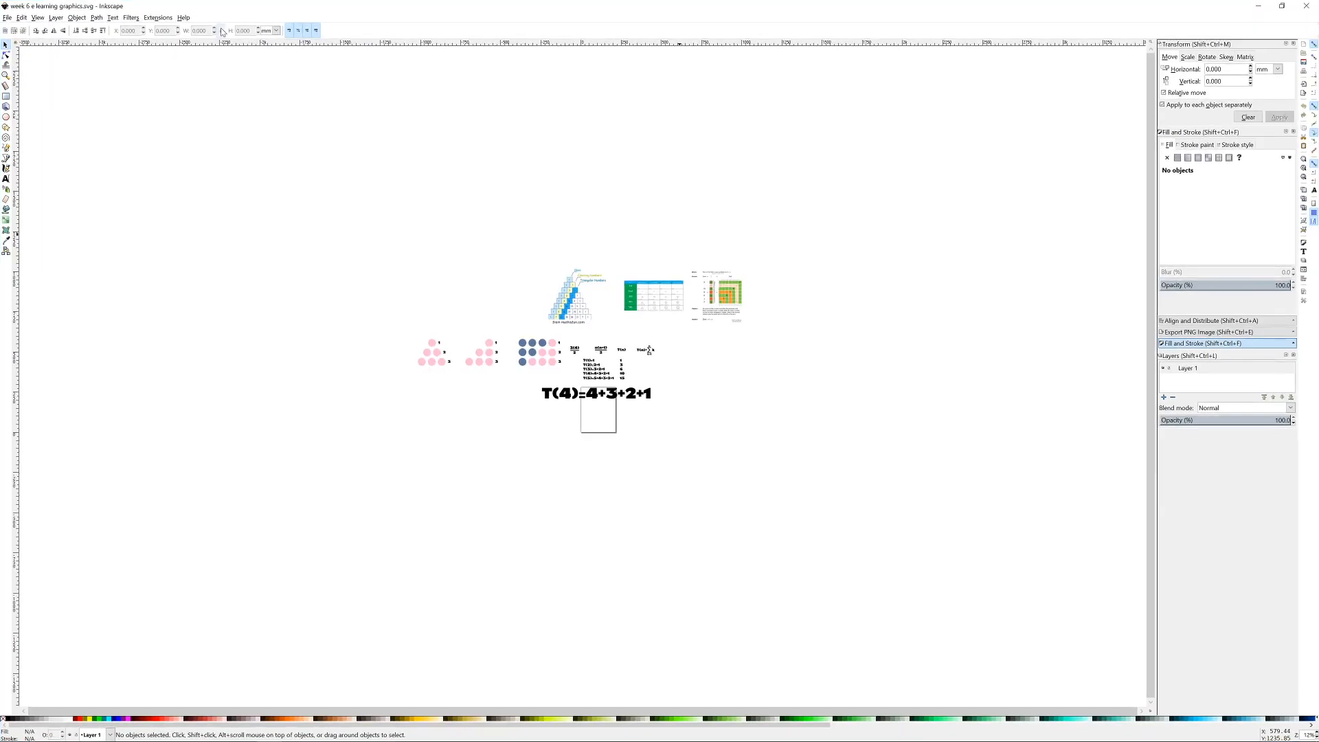
- Examine the number triangle, polygonal number chart, even-number sum picture, dot arrangements and T(n) formulas in the week 6 drawing
scroll(585, 322, "up", 5)
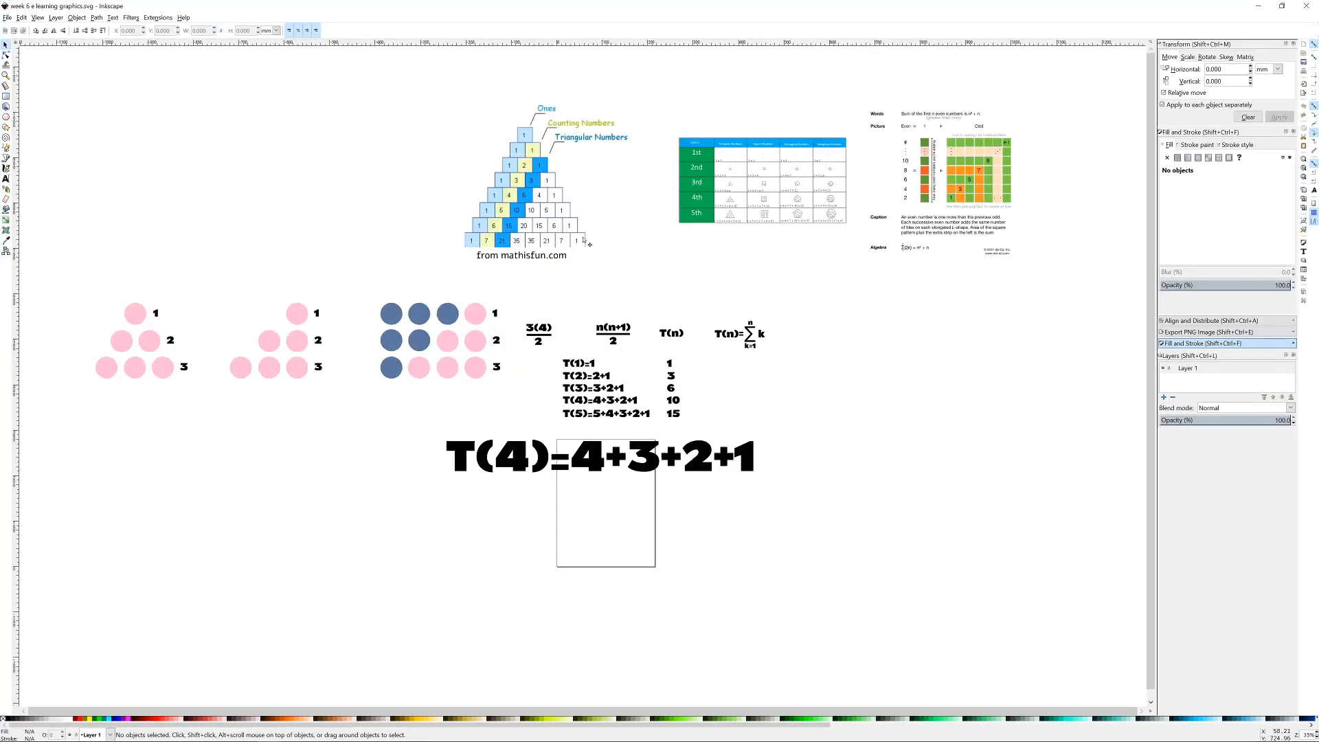
left_click_drag(596, 159, 565, 250)
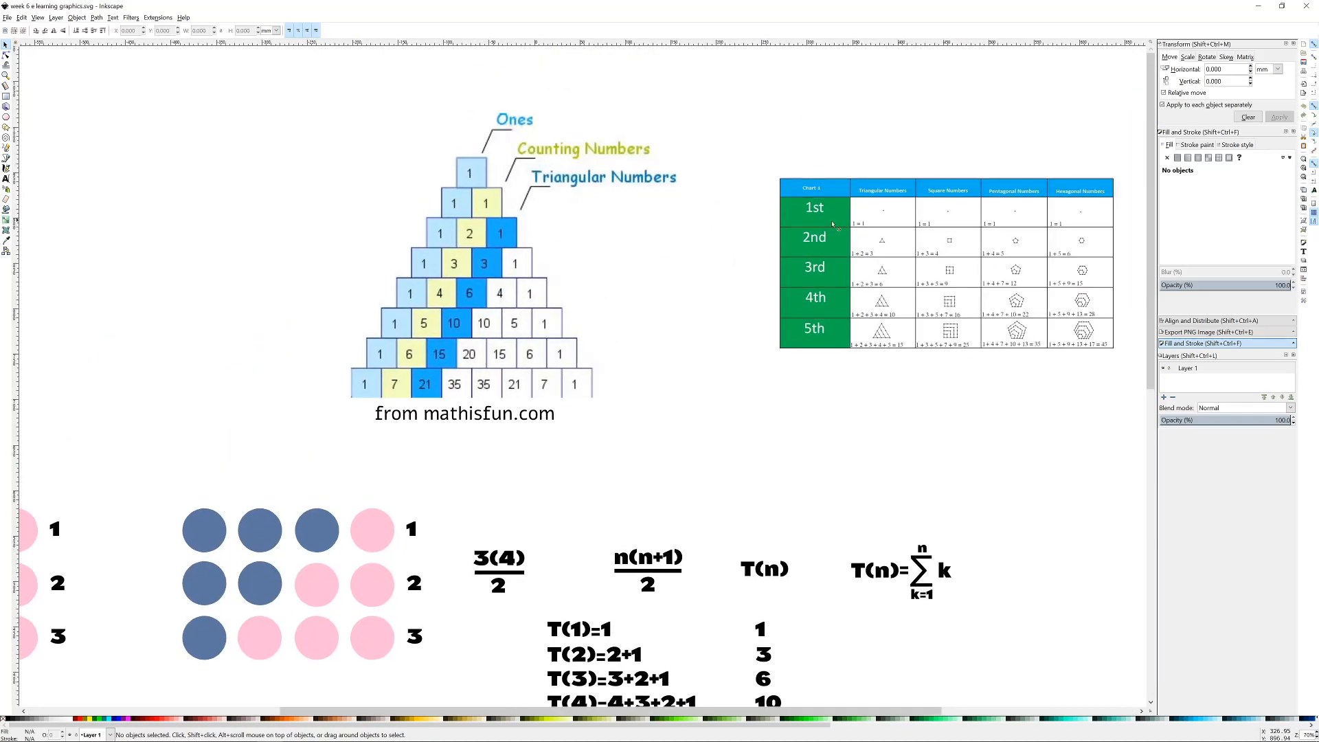
scroll(833, 224, "right", 8)
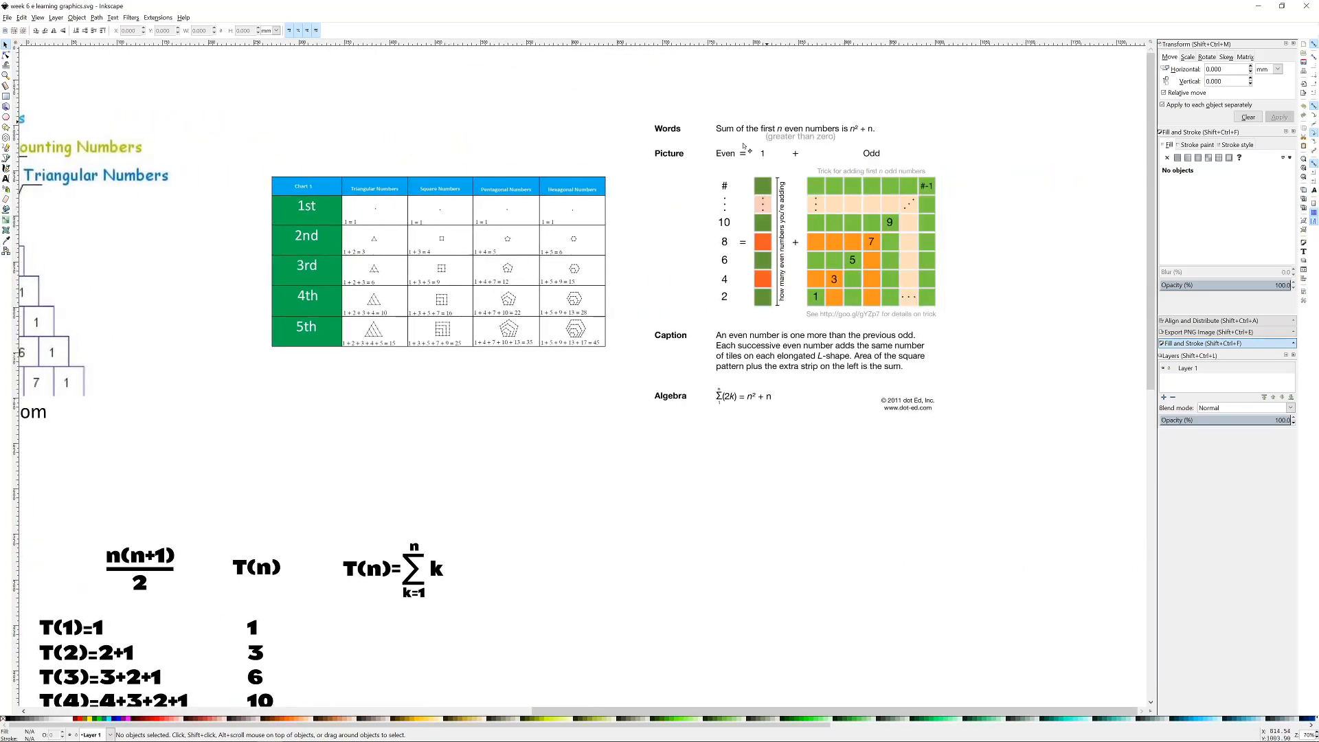
scroll(309, 244, "down", 1)
left_click_drag(310, 244, 667, 148)
scroll(465, 335, "down", 2)
scroll(377, 310, "up", 3)
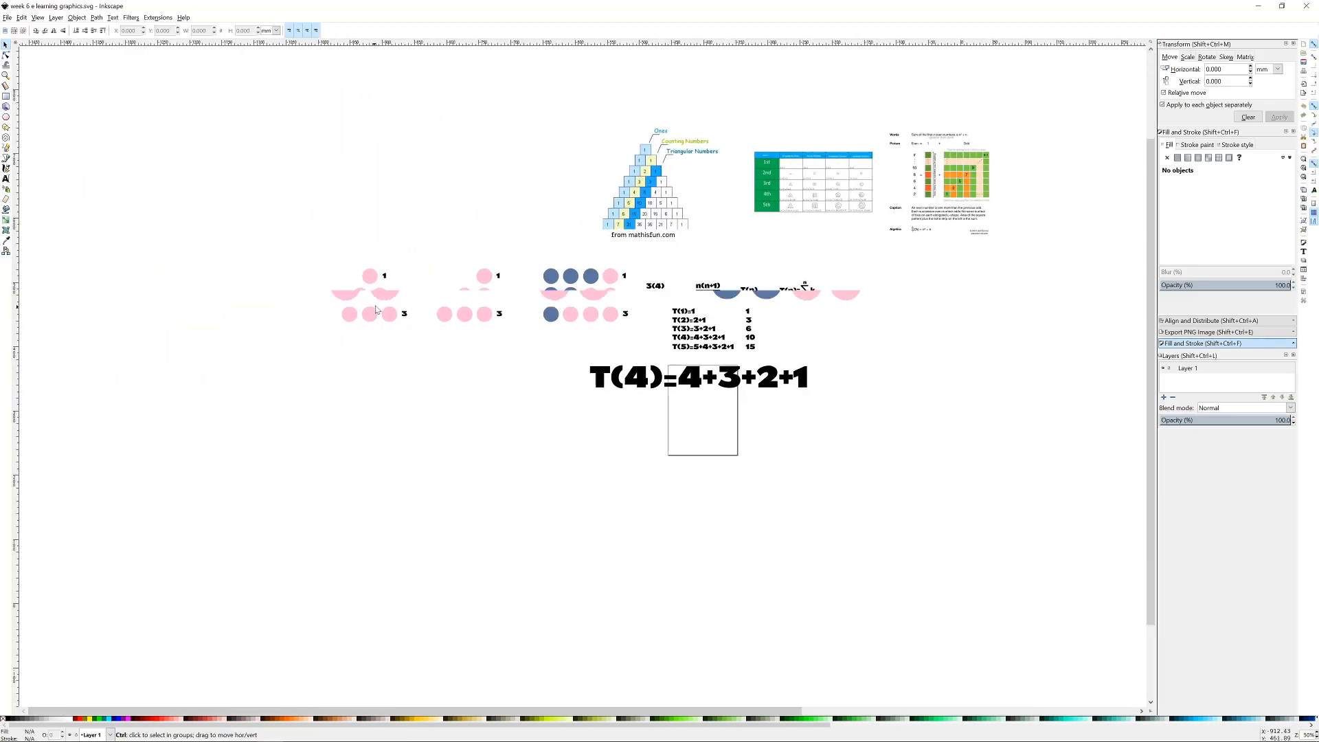
left_click(393, 295)
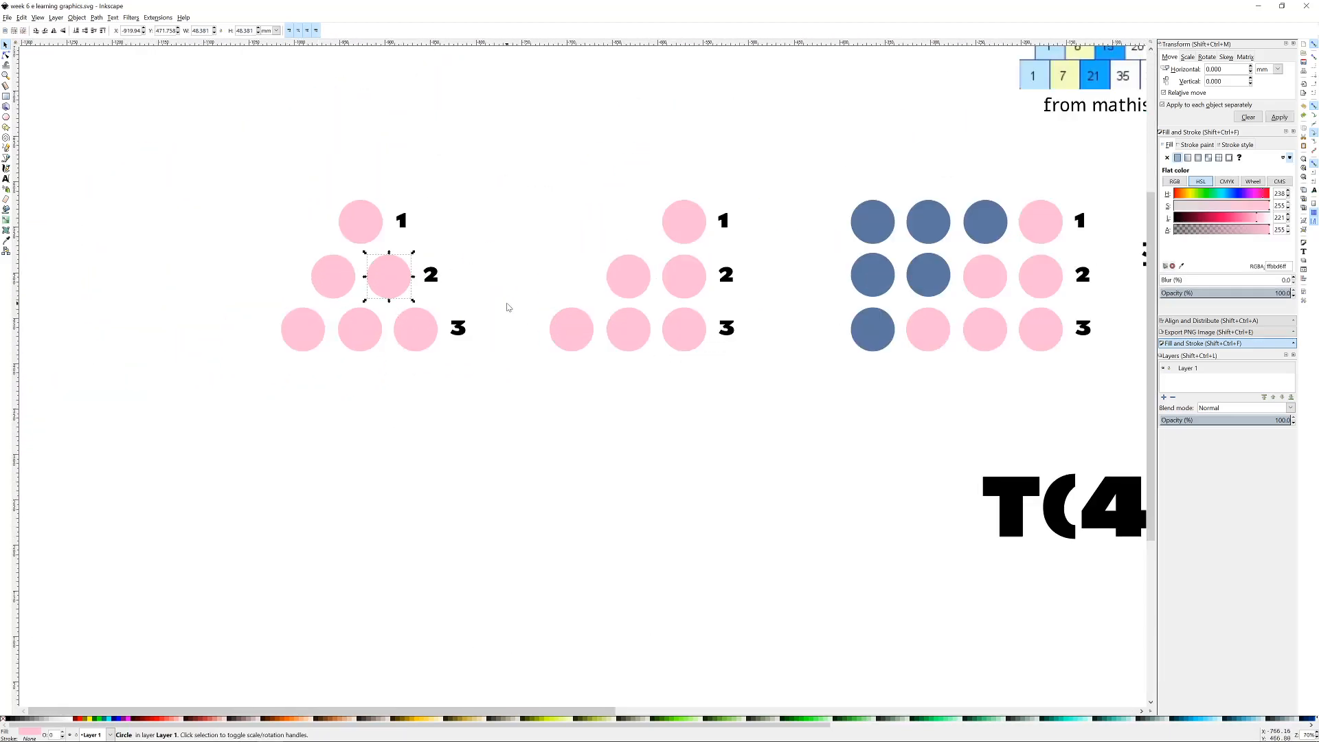
scroll(847, 351, "right", 10)
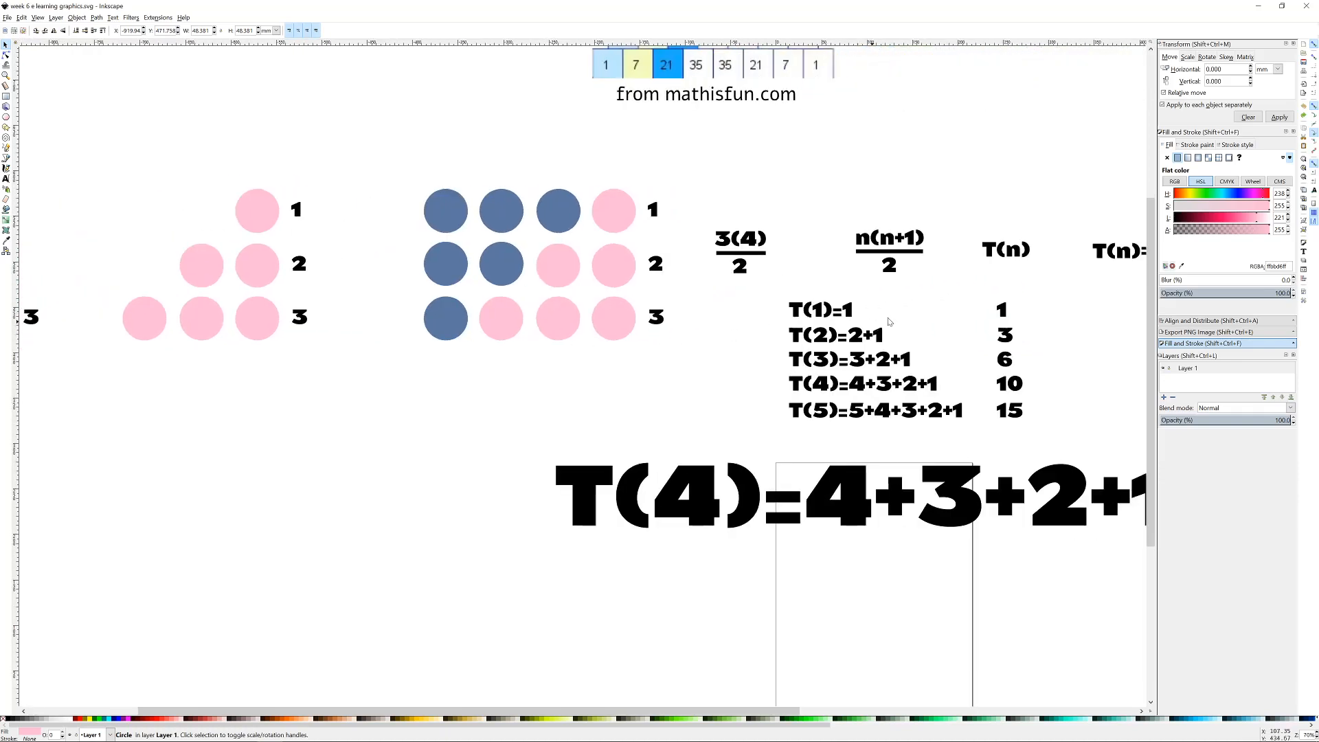
scroll(907, 316, "down", 2)
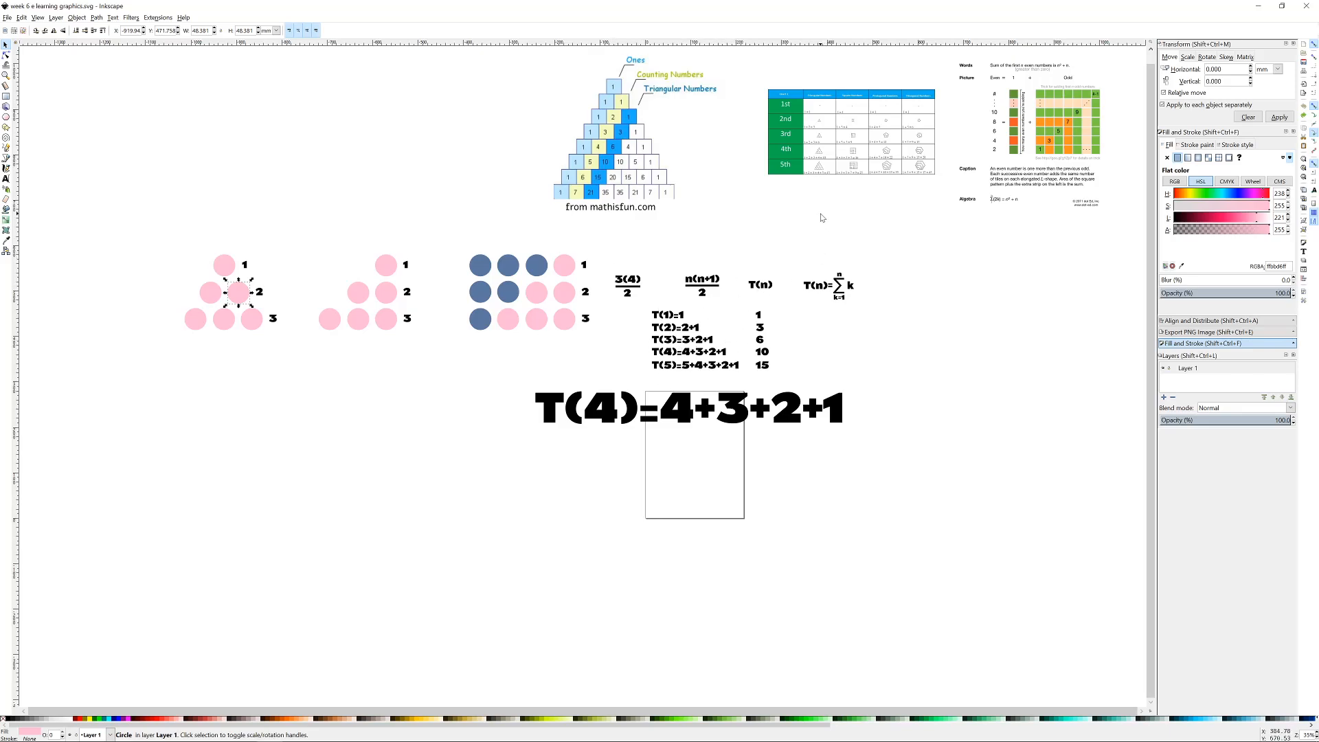
- Switch to the recent file week 4 e learning graphics.svg, closing the week 6 drawing and maximizing the new window
left_click(7, 18)
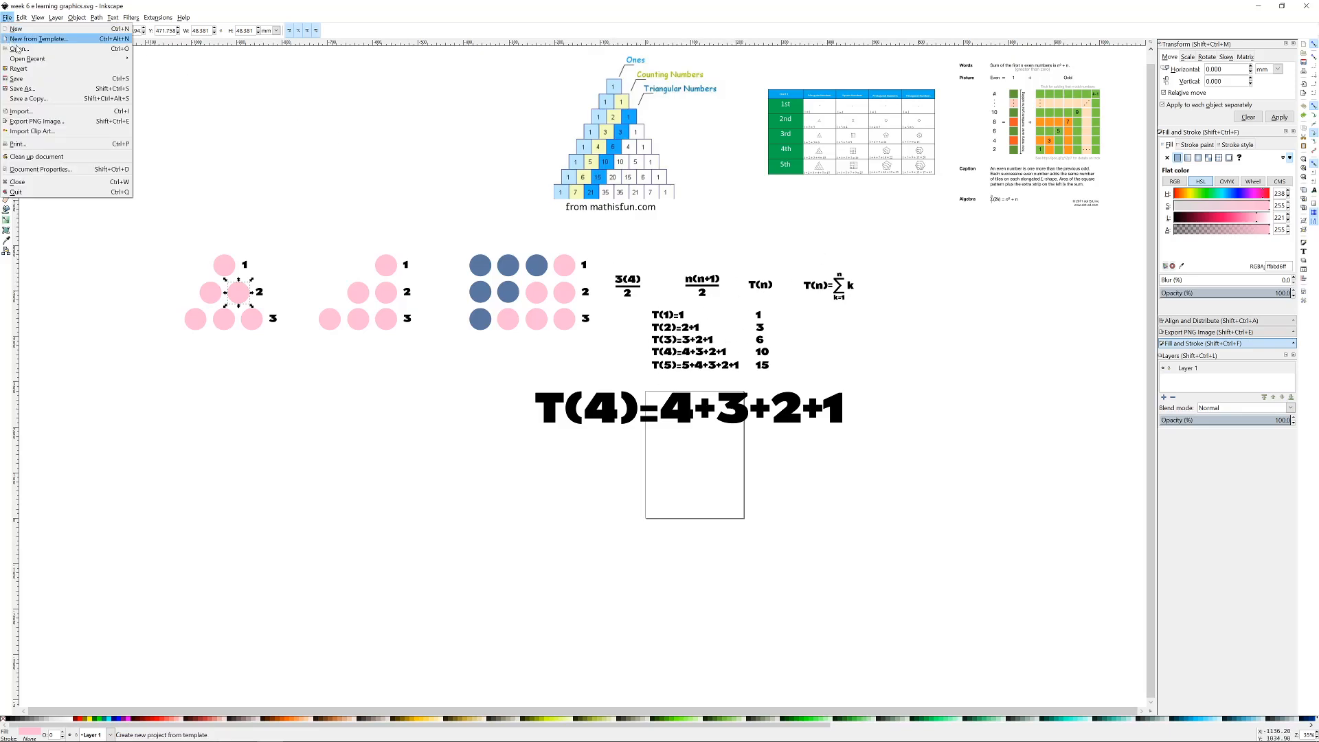
mouse_move(88, 60)
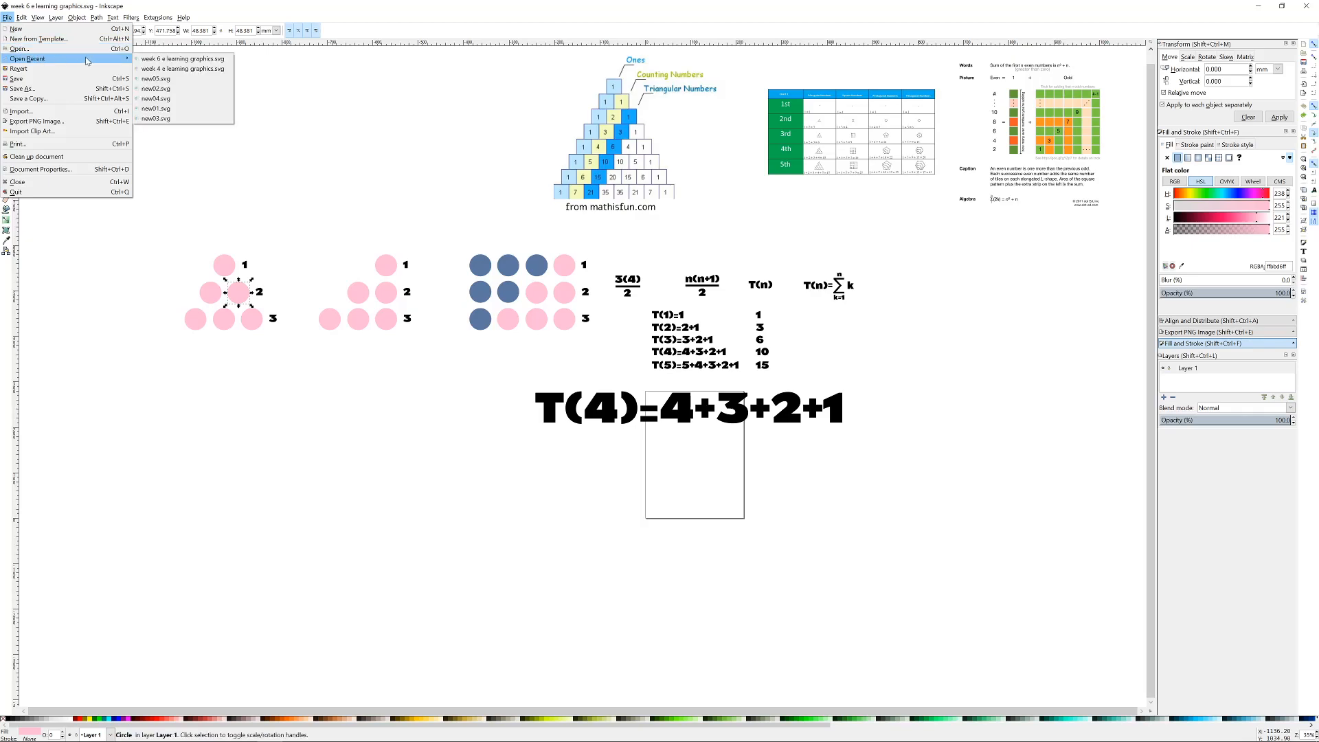
left_click(153, 69)
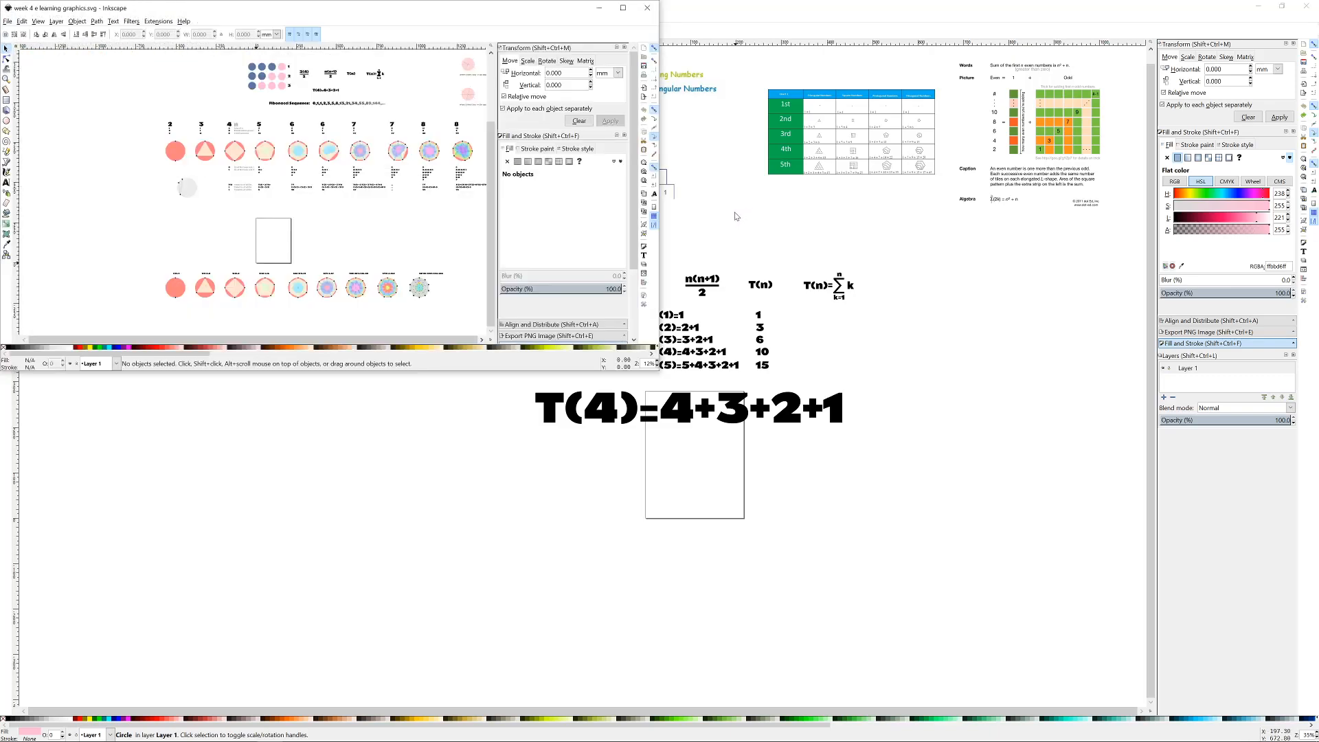
left_click(1306, 5)
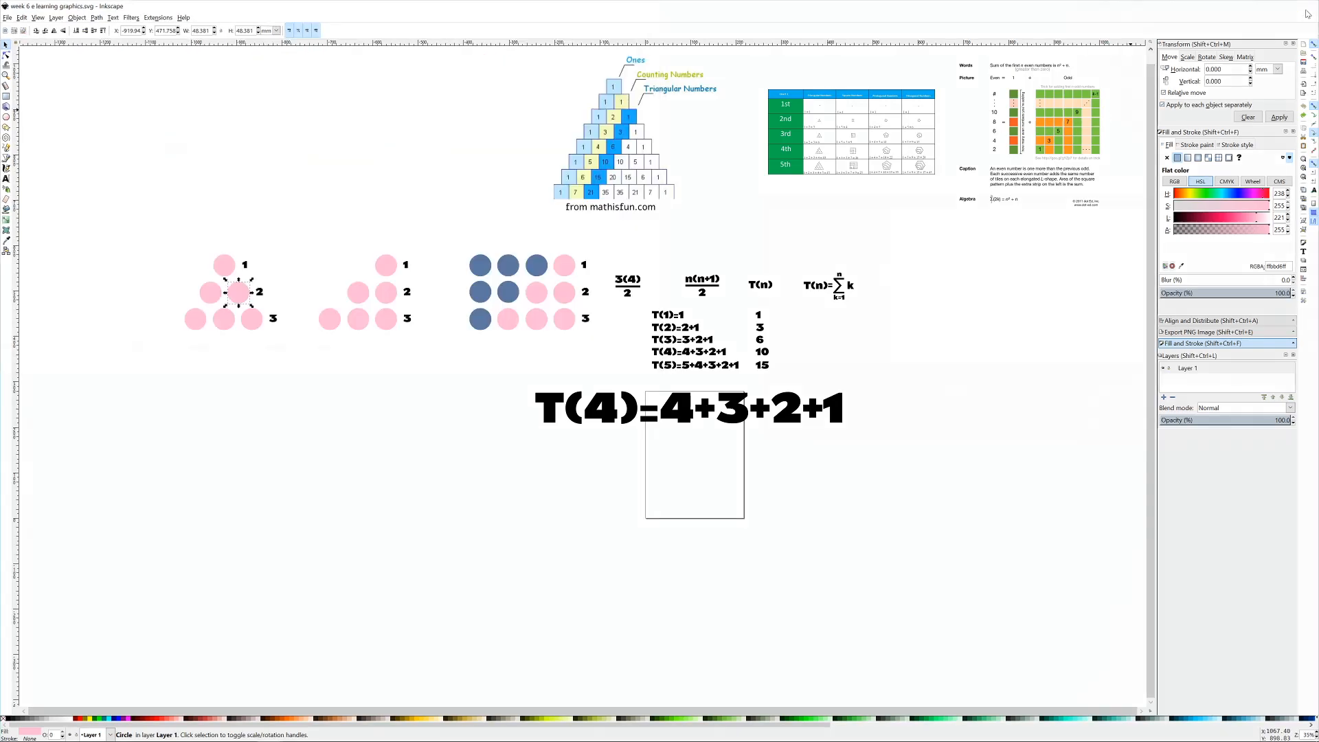
double_click(288, 8)
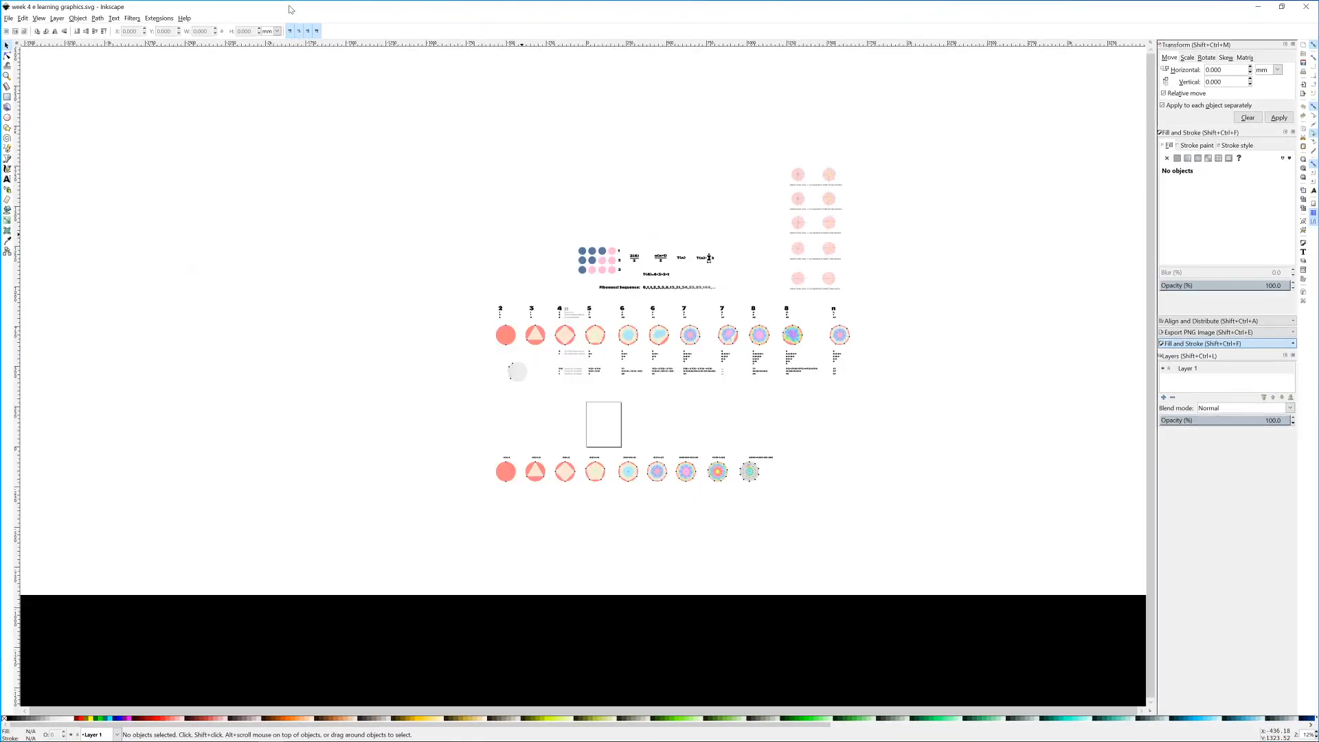
- Examine the upper row of divided circles from 2 to n points, along with the counts and sums listed beneath them
scroll(664, 463, "up", 1)
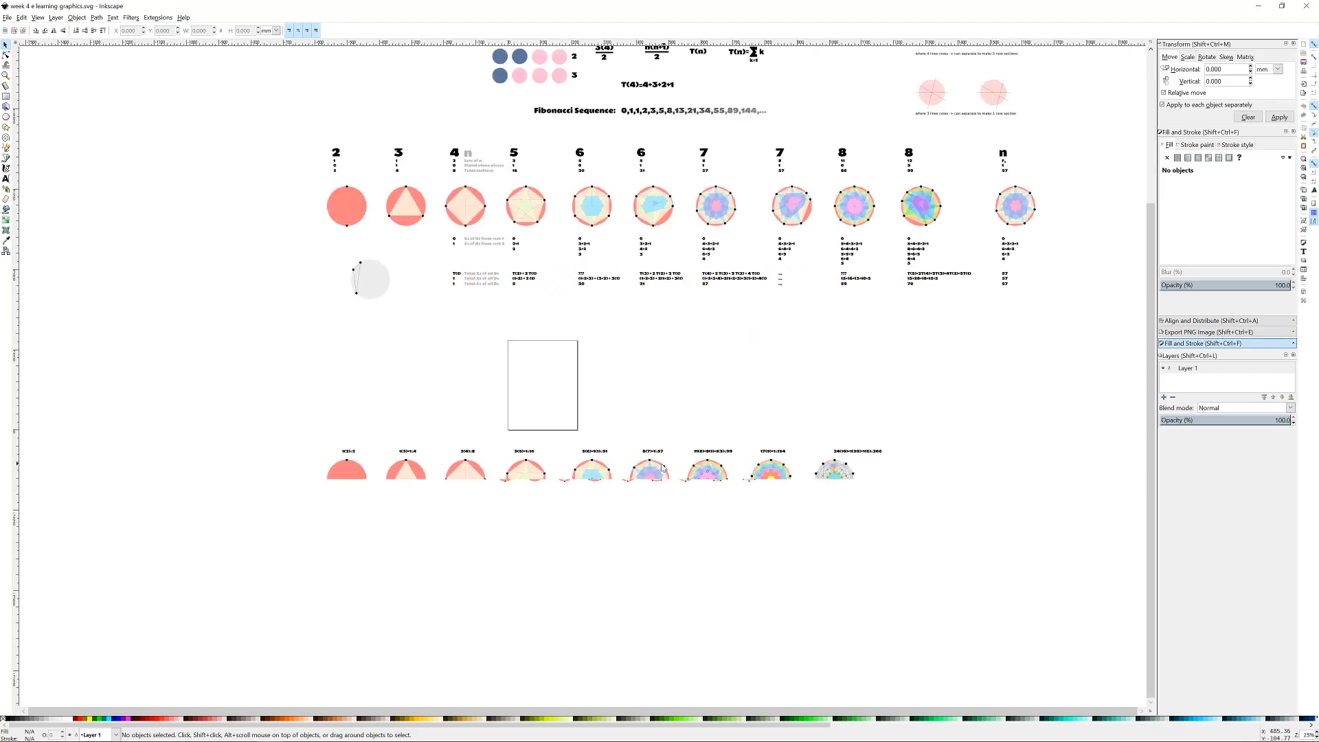
scroll(606, 269, "up", 1)
scroll(412, 219, "up", 2)
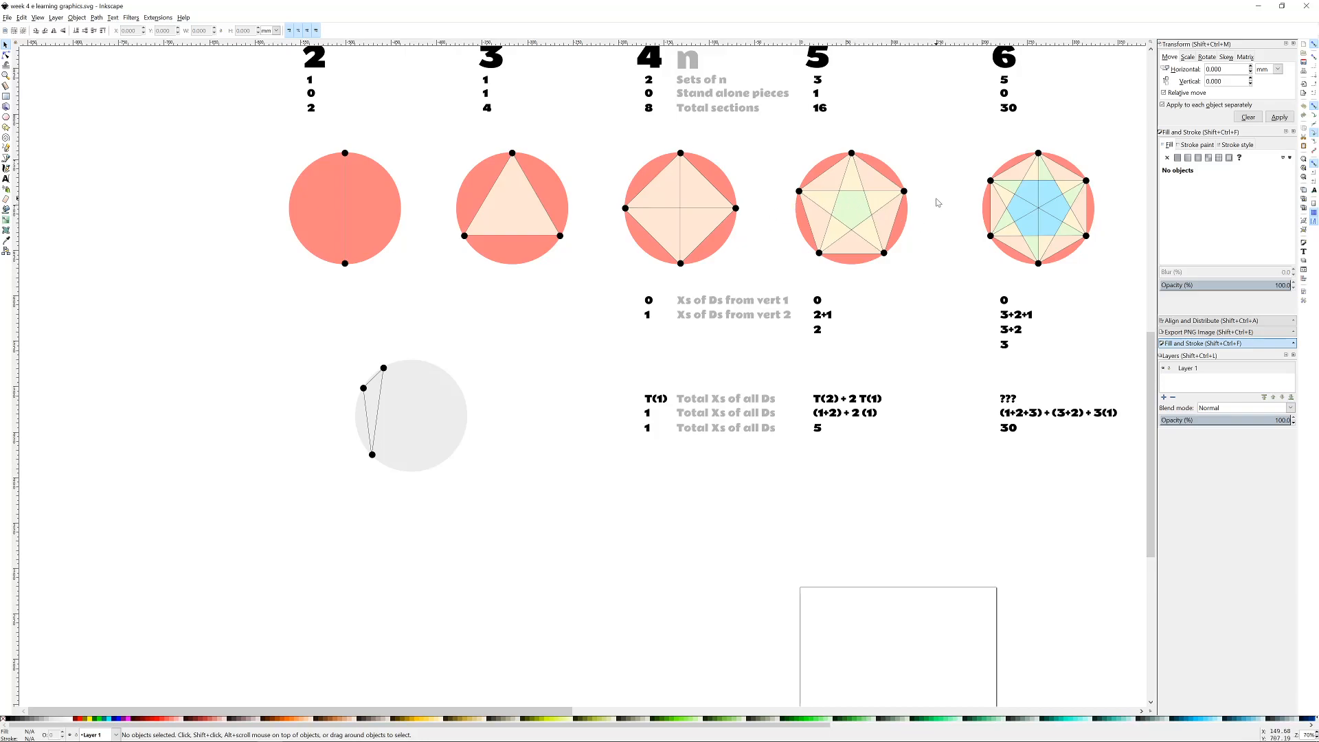
scroll(939, 203, "right", 15)
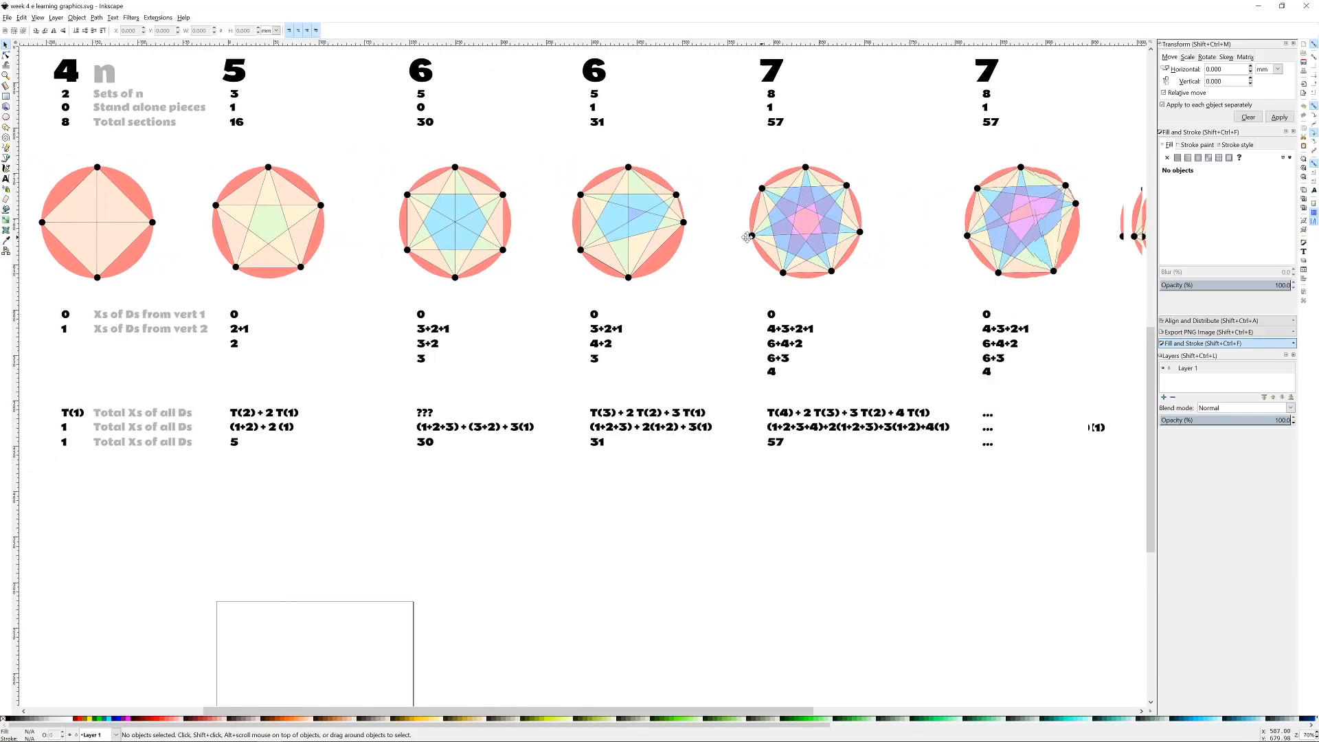
scroll(754, 237, "right", 13)
scroll(949, 162, "right", 10)
scroll(689, 197, "down", 4, "ctrl")
scroll(736, 253, "up", 3, "ctrl")
scroll(383, 180, "left", 7)
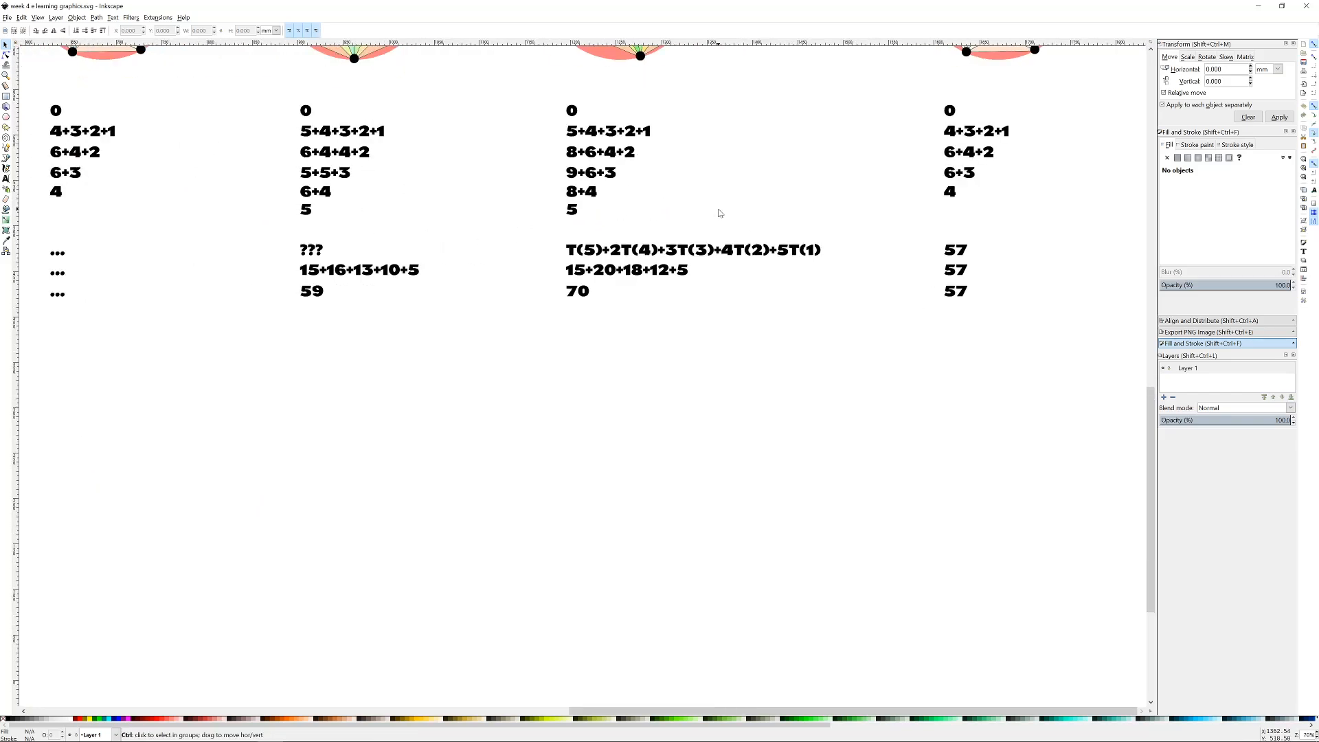
- Inspect the second row of divided circles below the page and the formulas above each one
scroll(690, 292, "down", 4, "ctrl")
scroll(593, 354, "down", 3)
scroll(593, 354, "left", 6)
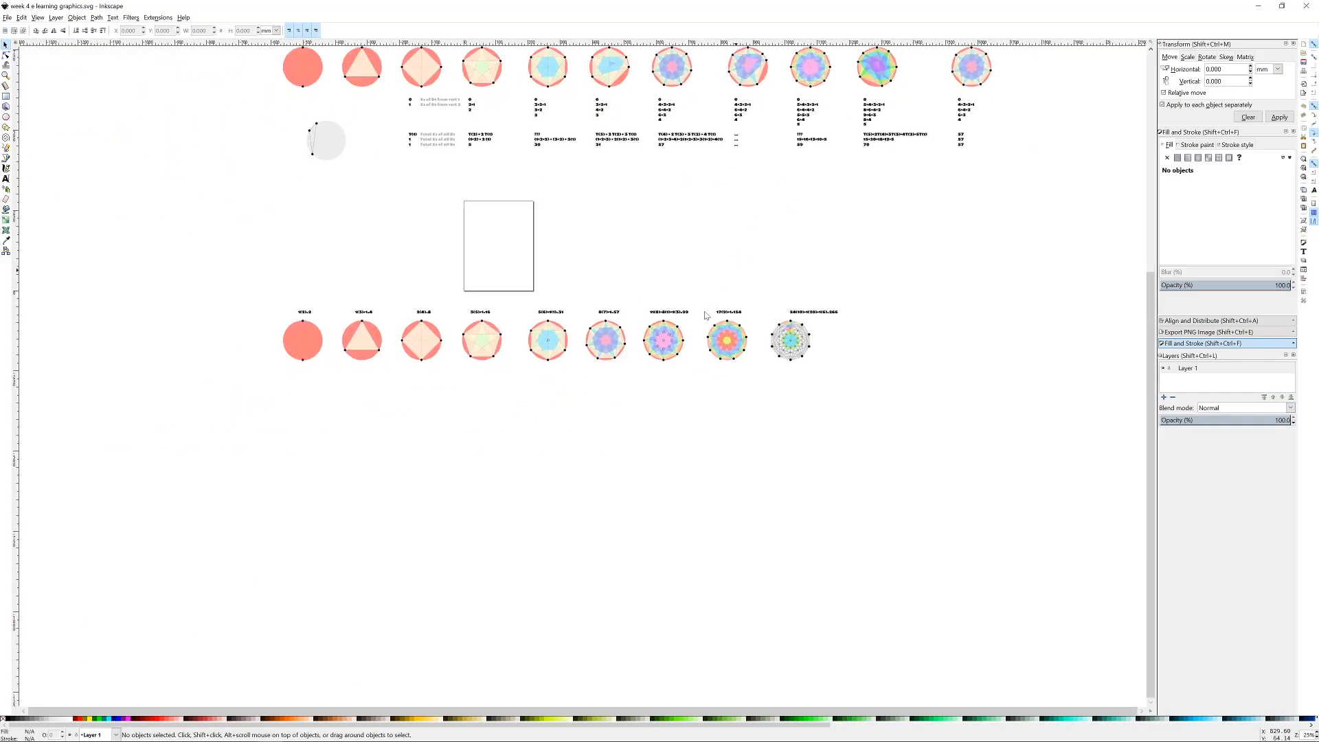
scroll(593, 335, "up", 2, "ctrl")
scroll(739, 361, "up", 3, "ctrl")
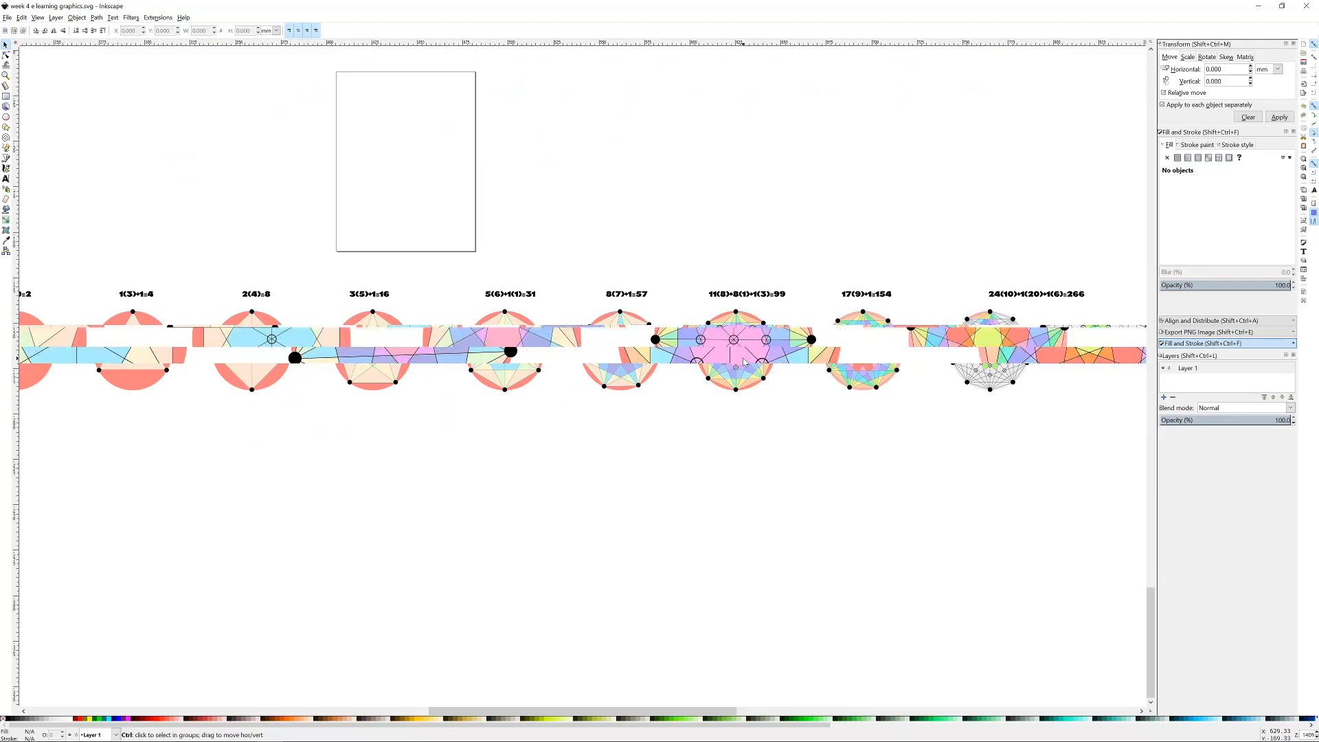
scroll(940, 311, "down", 4, "ctrl")
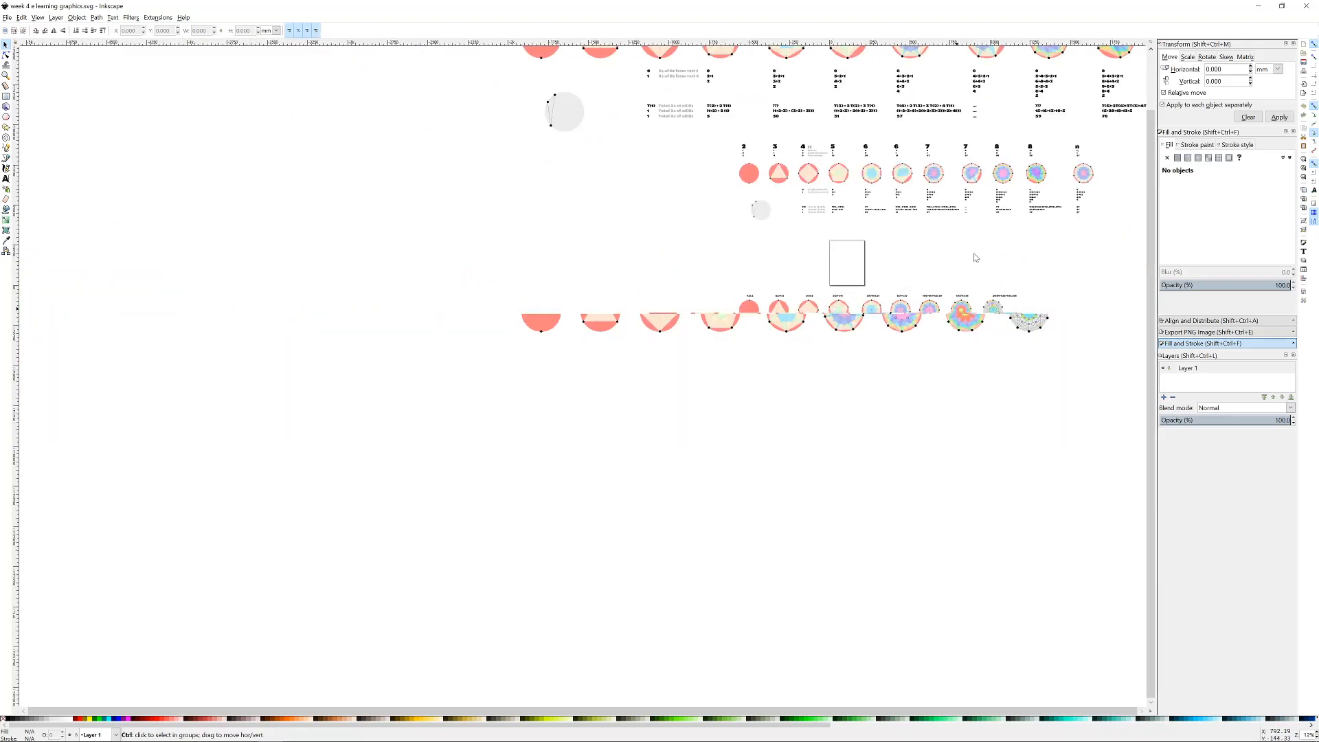
- Review the paired diagrams showing how 3 to 7 crossing lines can separate to make new sections
scroll(974, 262, "up", 3)
scroll(808, 300, "up", 5, "ctrl")
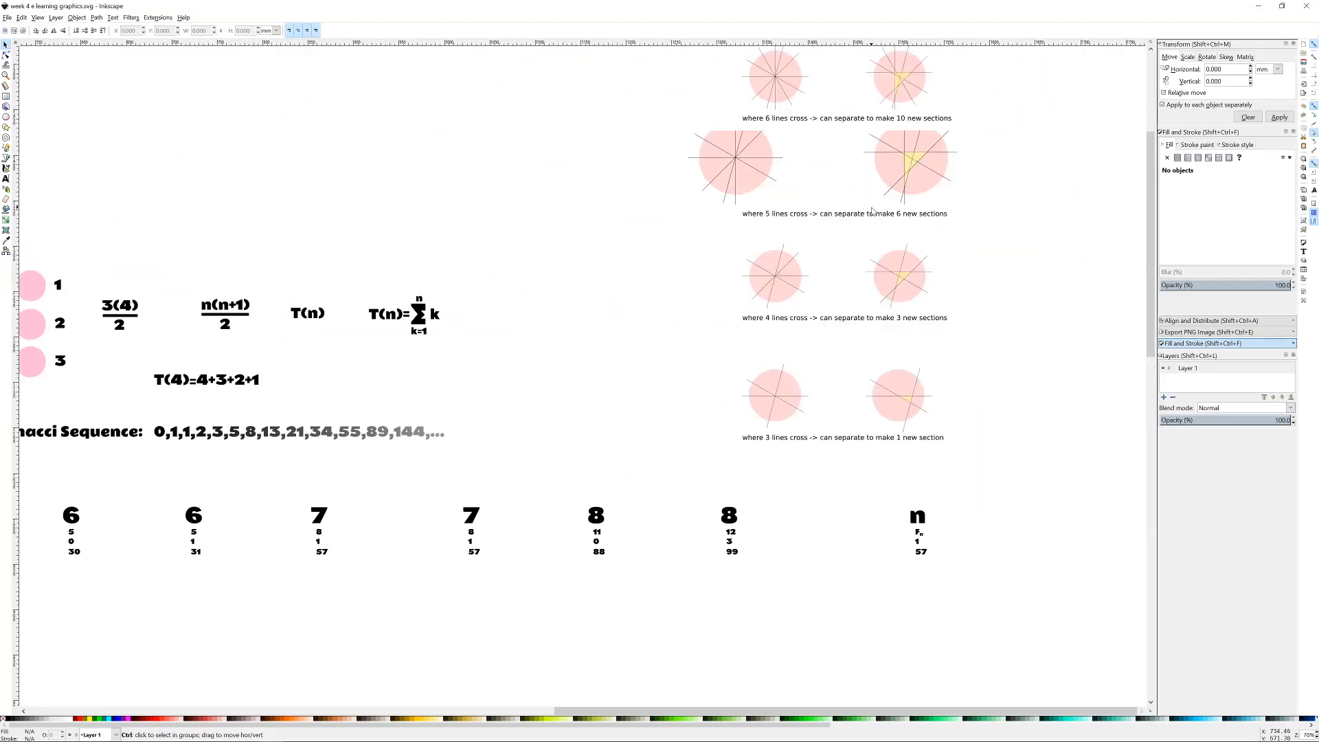
scroll(801, 305, "down", 3, "ctrl")
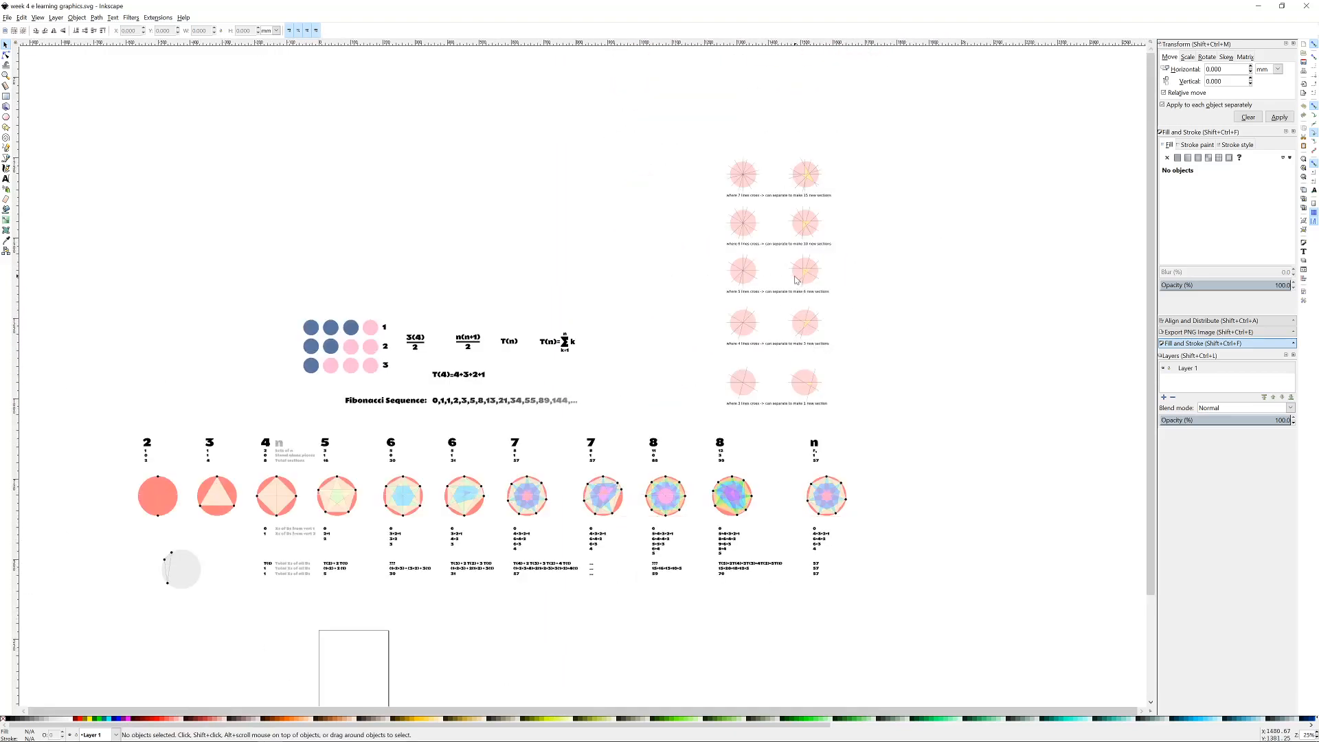
scroll(690, 289, "up", 3, "ctrl")
scroll(689, 192, "up", 4)
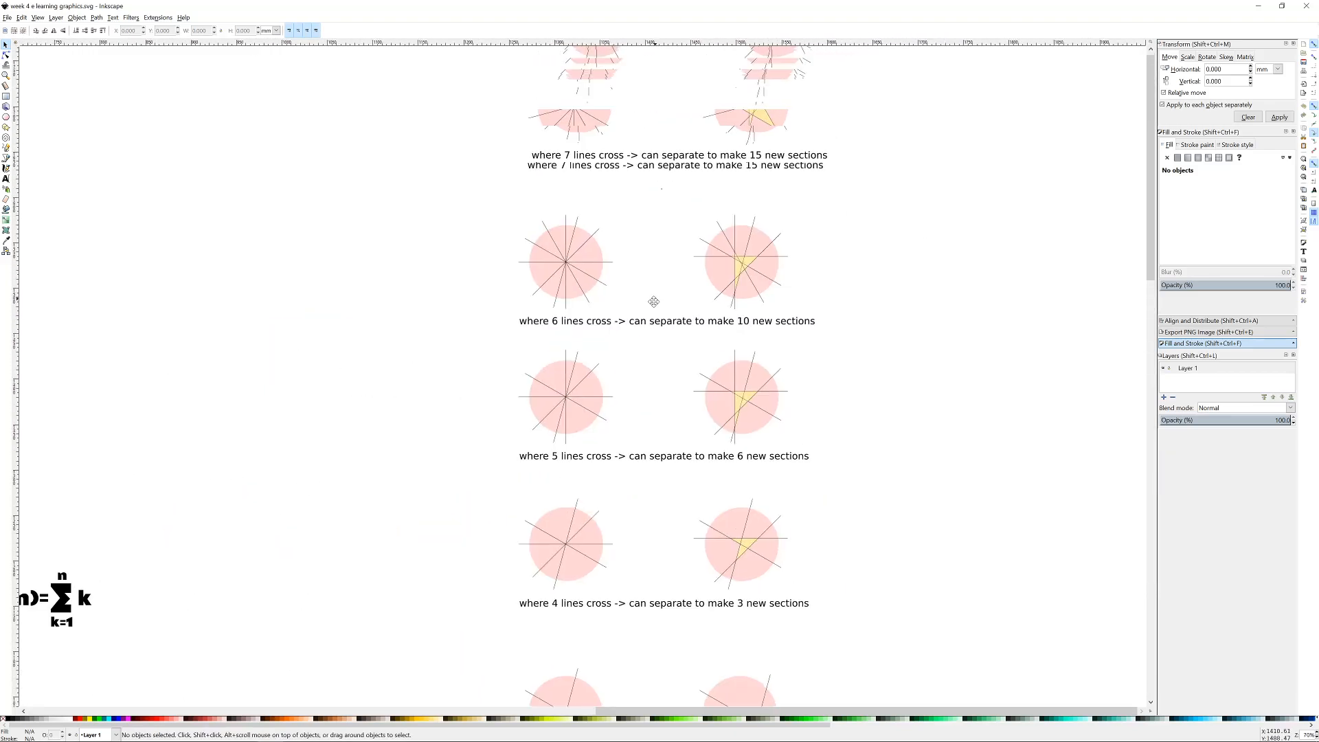
scroll(672, 561, "down", 8)
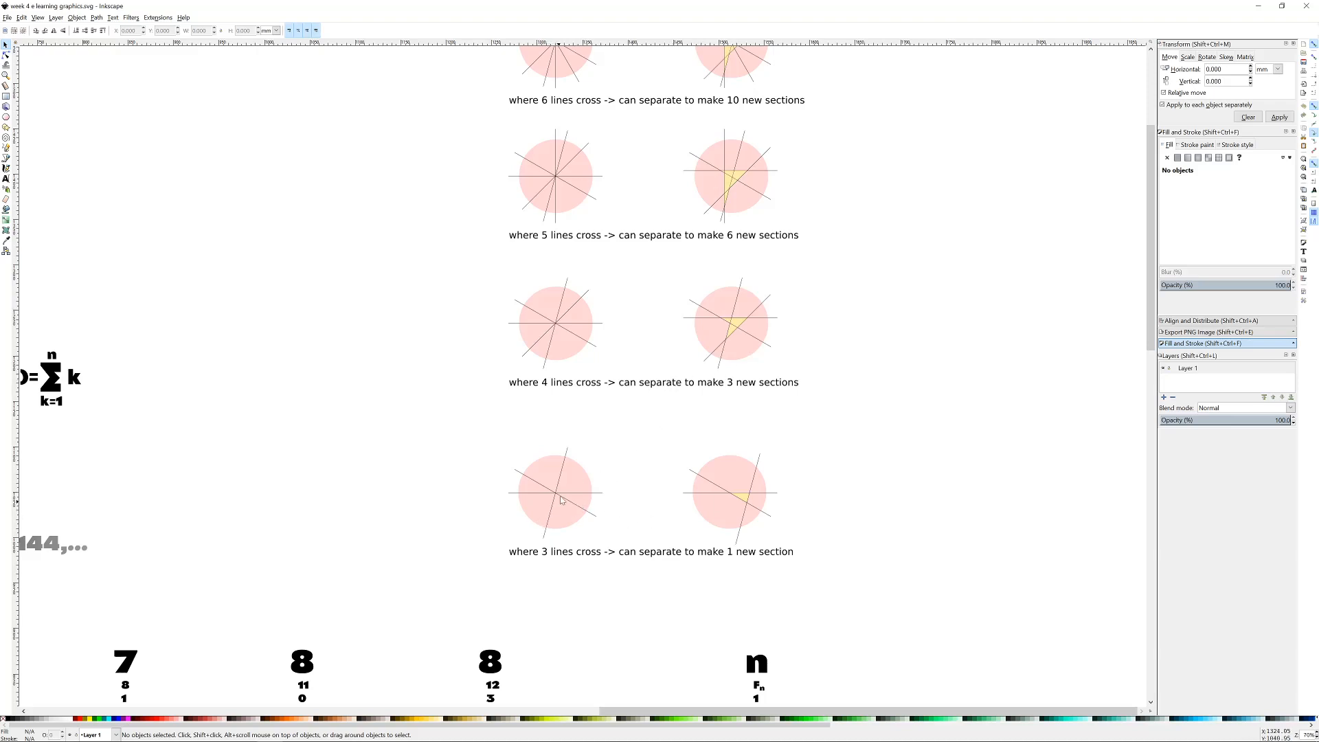
- Try shifting the steep line in the unseparated 3-line crossing diagram, and undo the move
left_click_drag(553, 513, 567, 510)
key("ctrl+z")
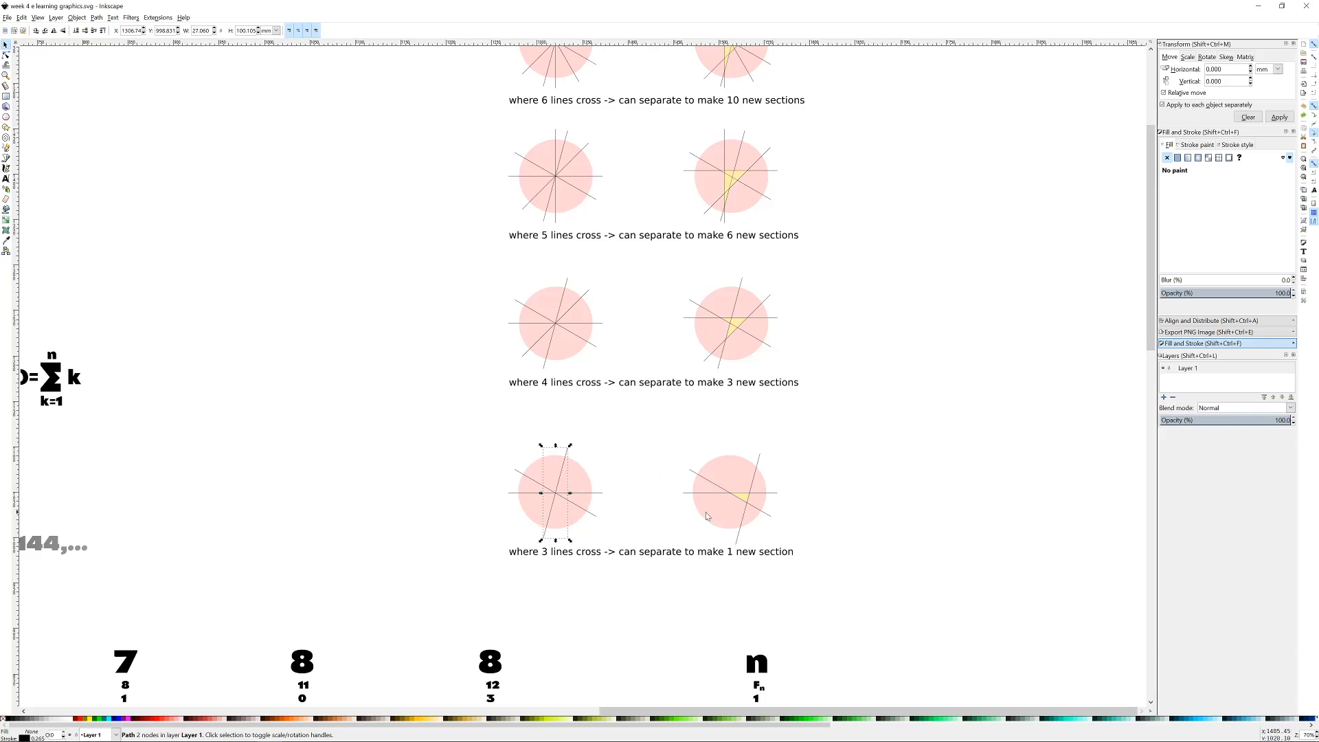
scroll(646, 309, "up", 4)
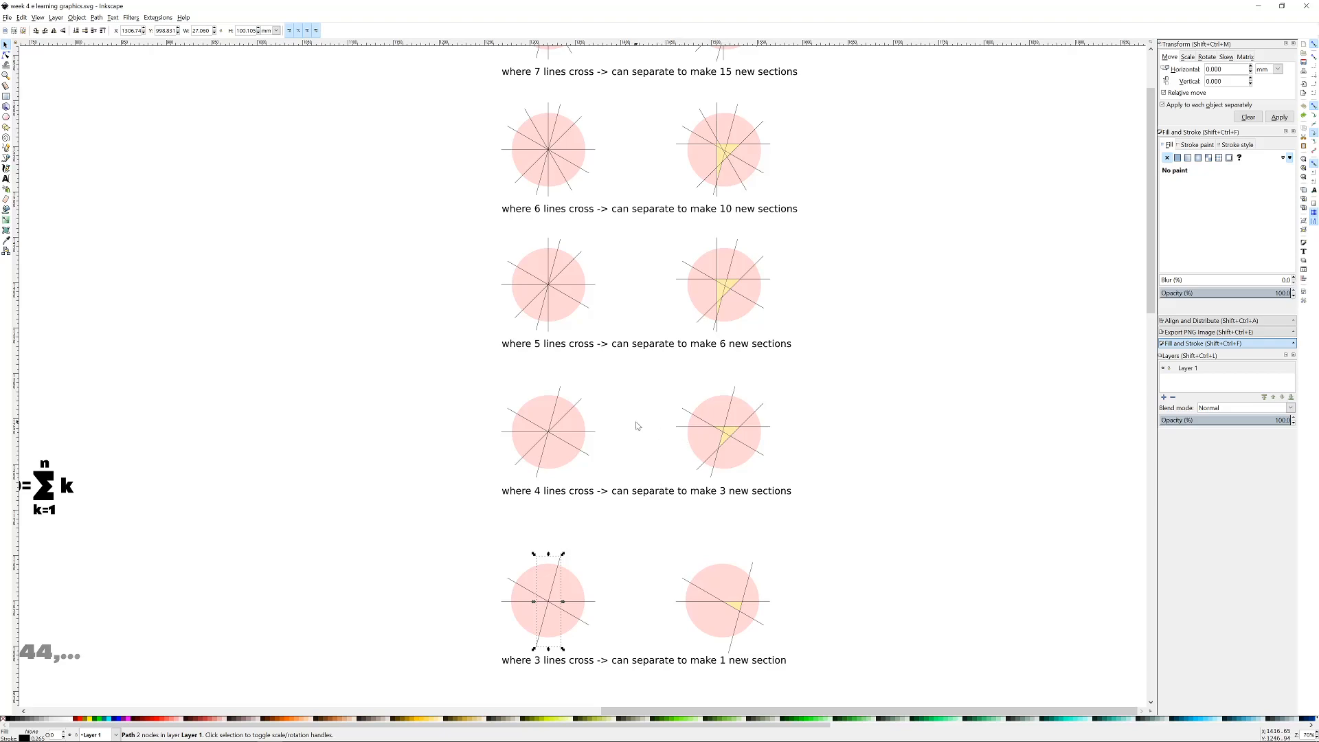
scroll(625, 537, "down", 6)
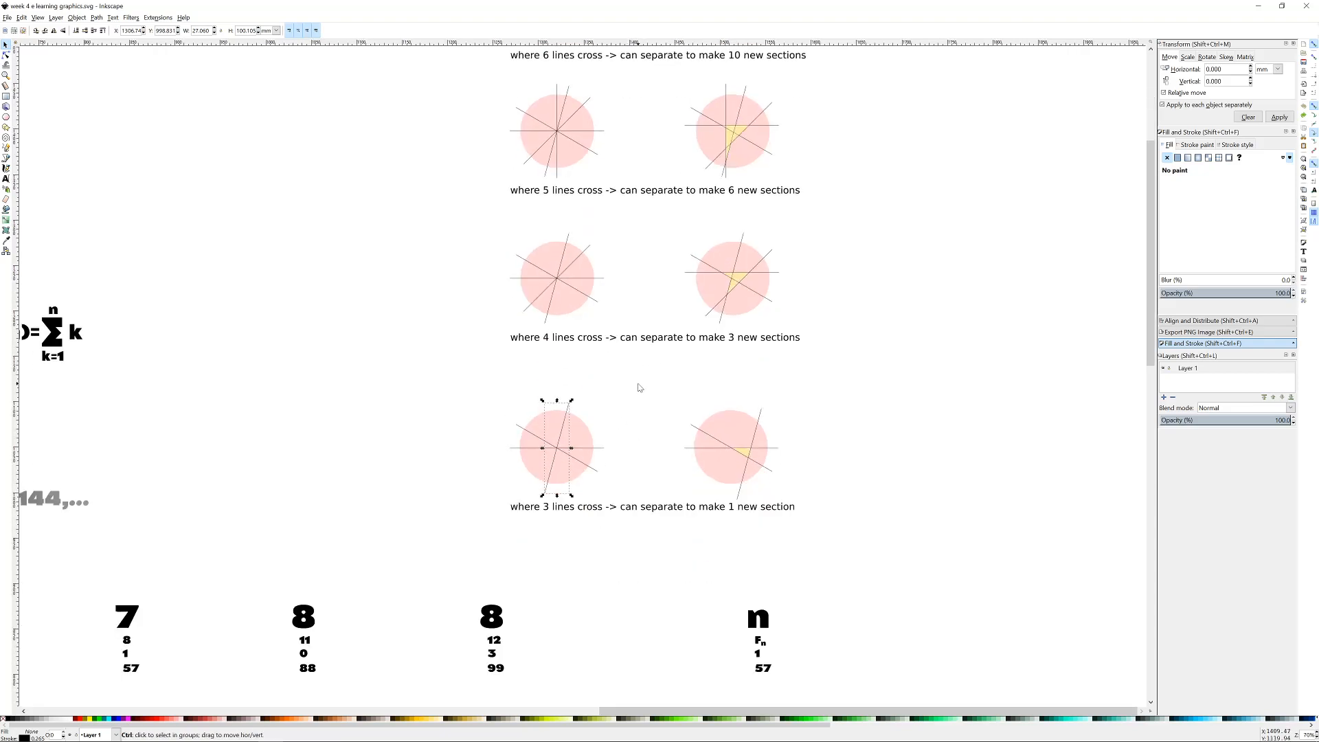
- Try moving the yellow triangle out of the separated 3-line crossing diagram, undo the move and deselect everything
scroll(639, 386, "up", 2, "ctrl")
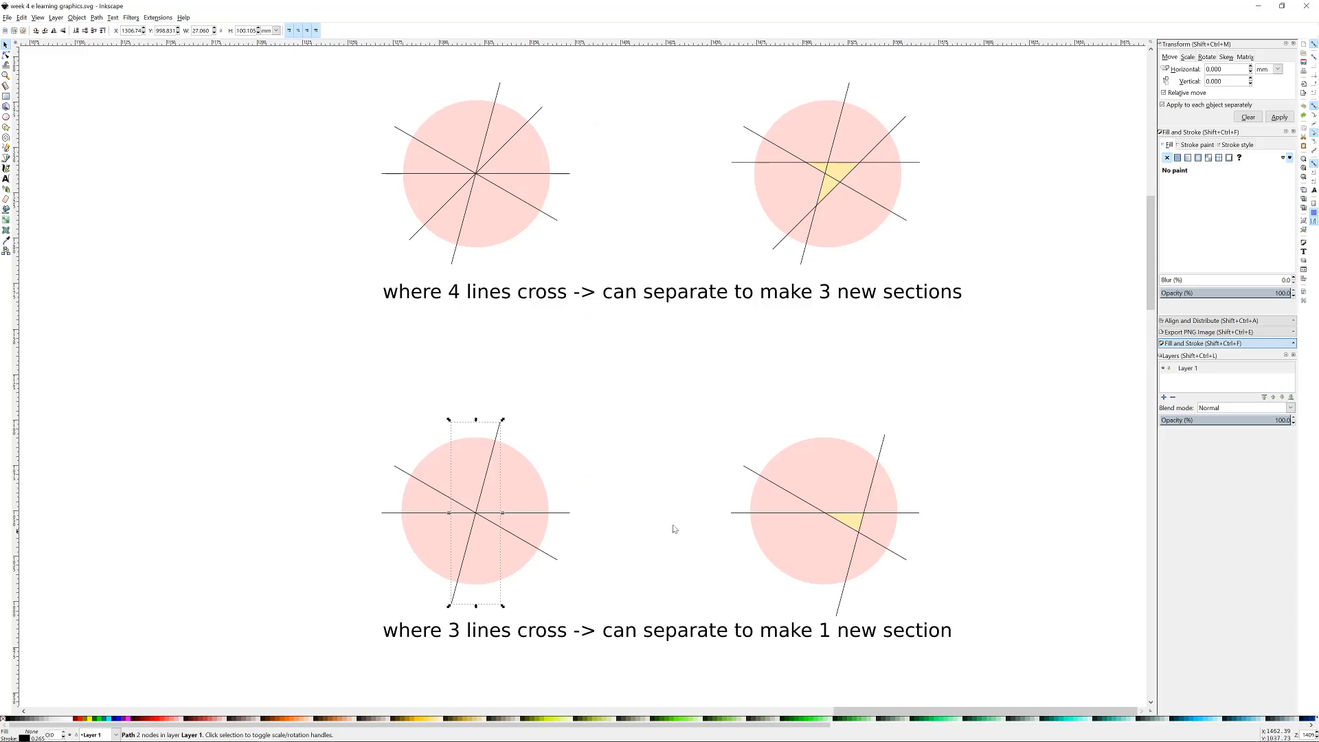
left_click_drag(850, 525, 726, 538)
key("ctrl+z")
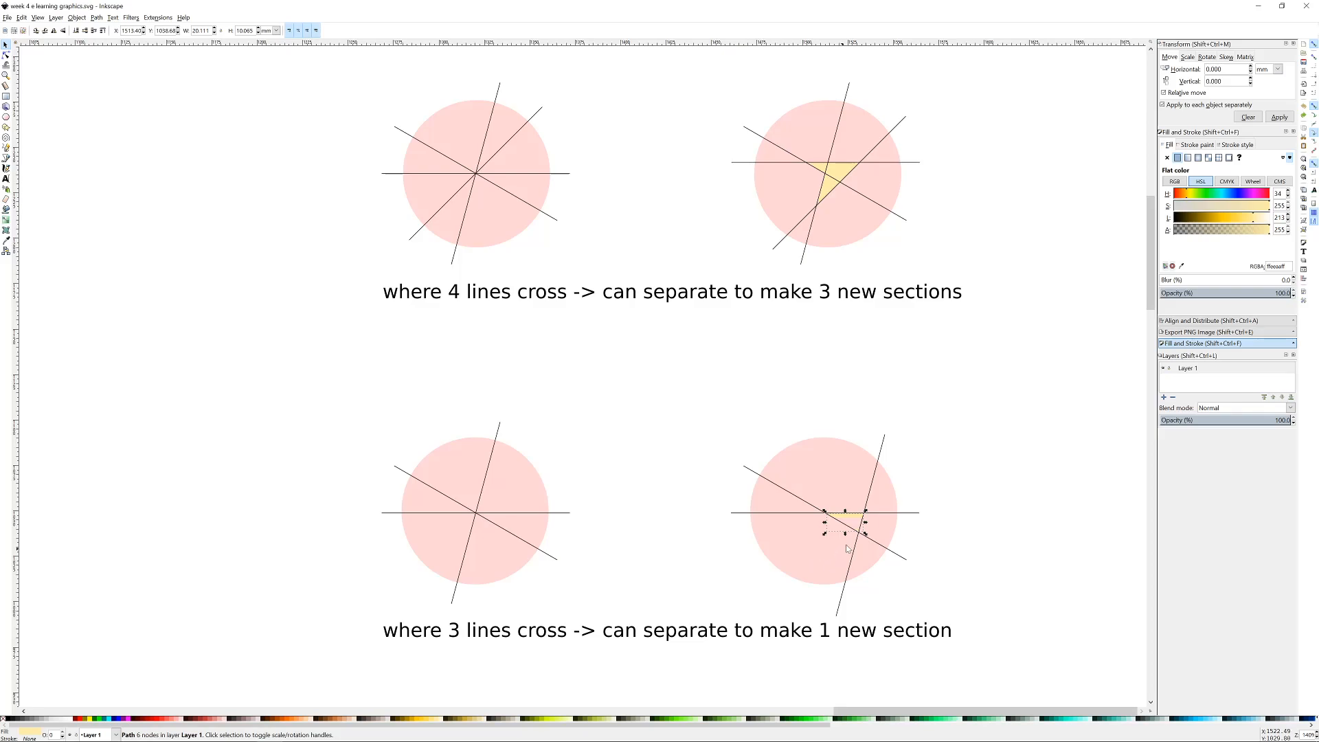
scroll(838, 455, "up", 2)
left_click(913, 445)
scroll(913, 444, "down", 1)
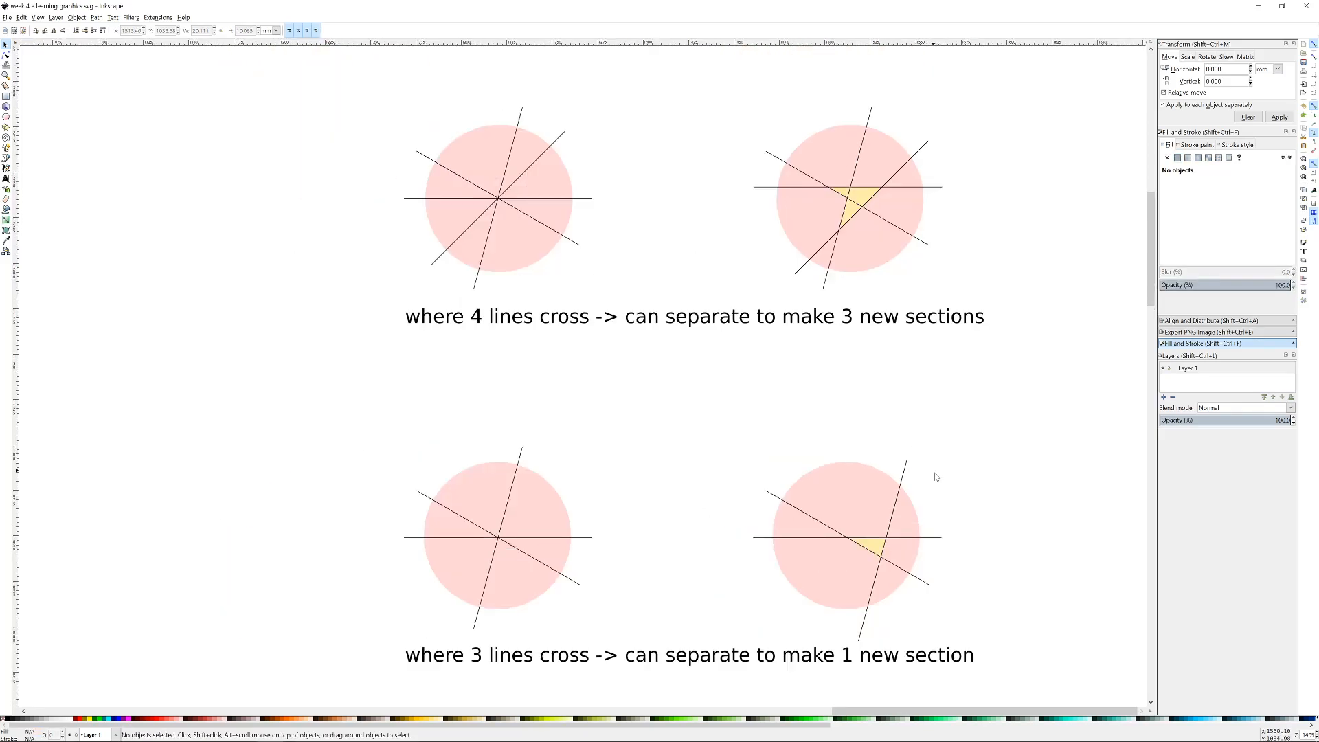
left_click_drag(935, 473, 866, 379)
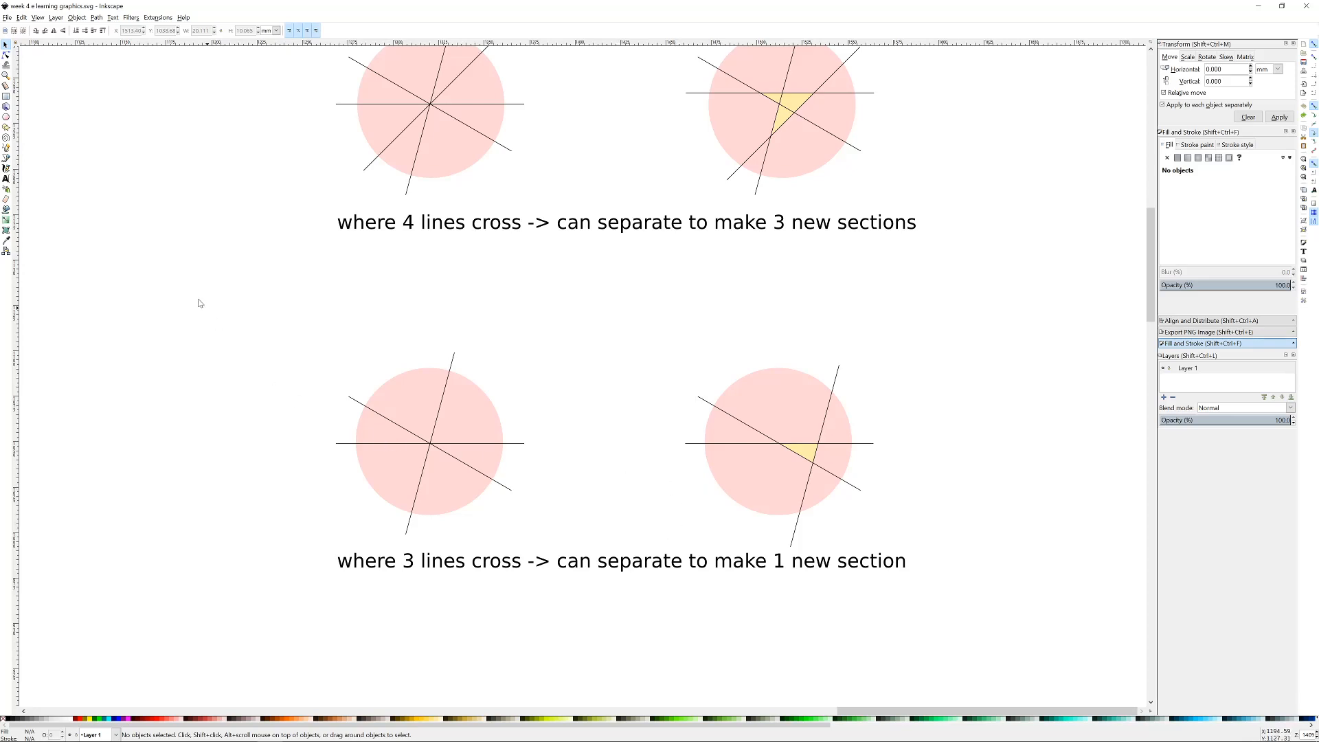
- Bucket-fill the large upper section of the separated 3-line circle with black, then try moving the filled shape and undo the move
left_click(6, 210)
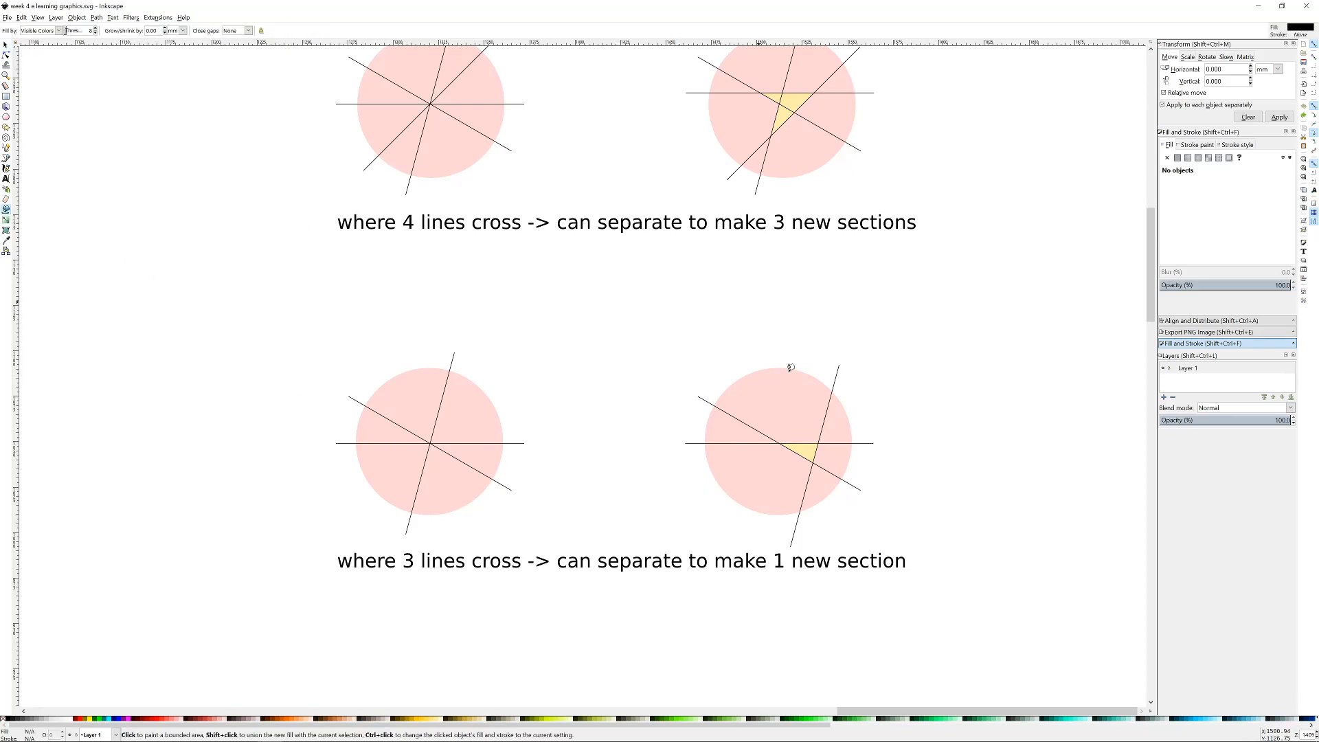
left_click(791, 411)
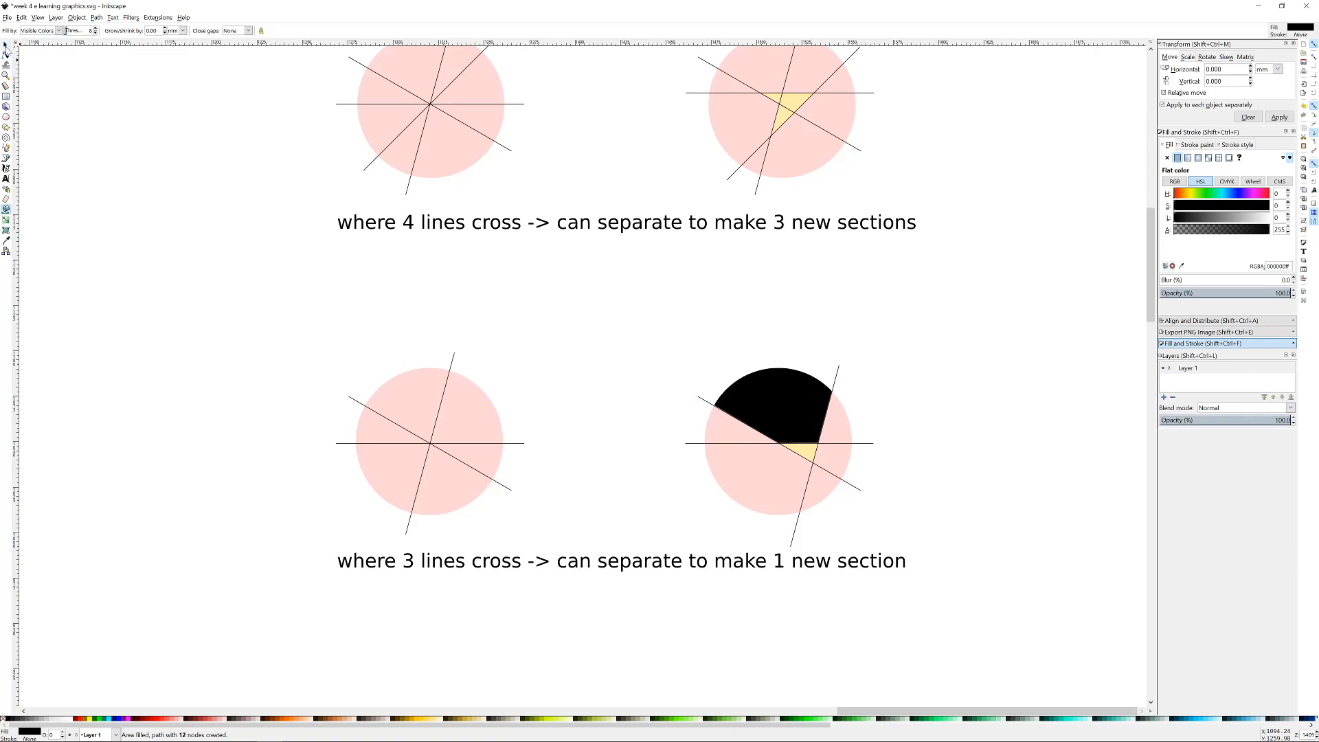
left_click(5, 46)
left_click_drag(784, 395, 852, 375)
key("ctrl+z")
left_click(986, 324)
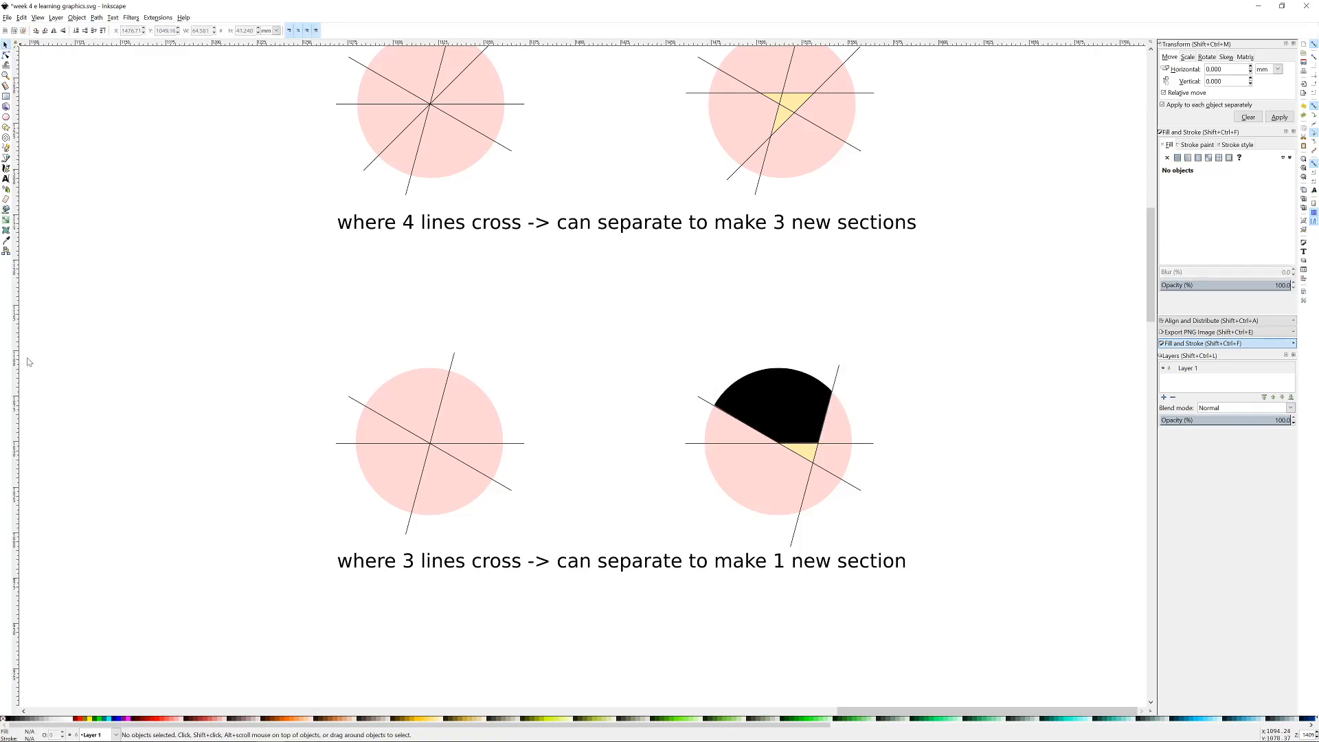
- Draw an ellipse overlapping the upper edge of the black section and subtract it from the filled shape
left_click(7, 118)
left_click_drag(737, 308, 802, 378)
key("ctrl+plus")
left_click(783, 366)
left_click(793, 415, "shift")
key("ctrl+minus")
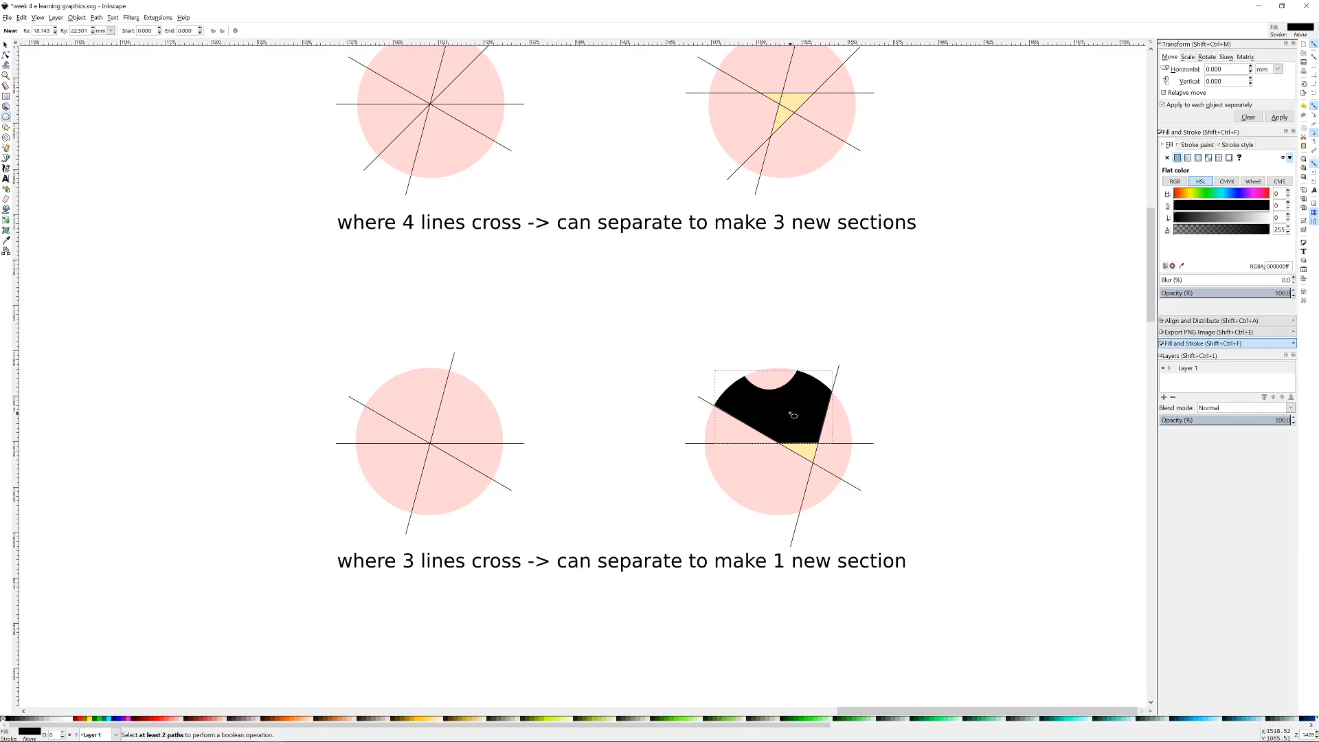
key("Escape")
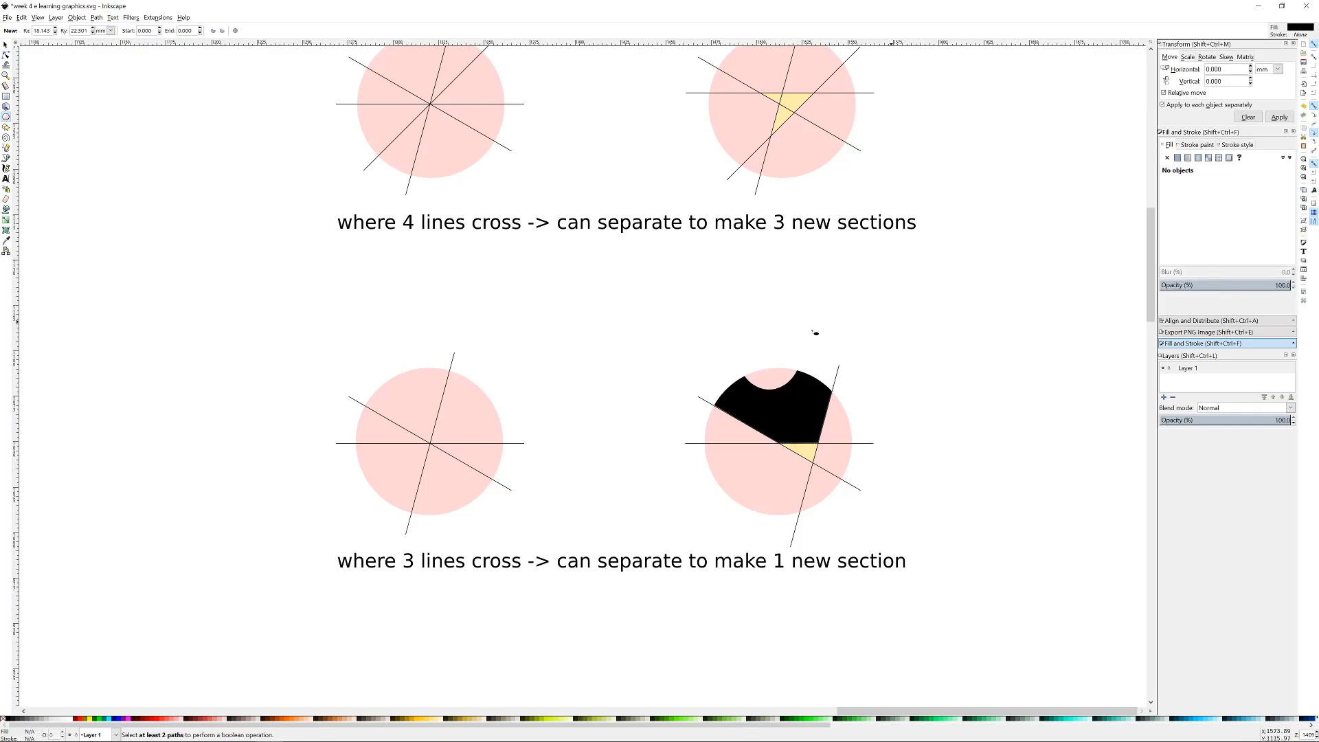
- Delete the notched black shape and its leftover fragment from the separated 3-line diagram
left_click(6, 45)
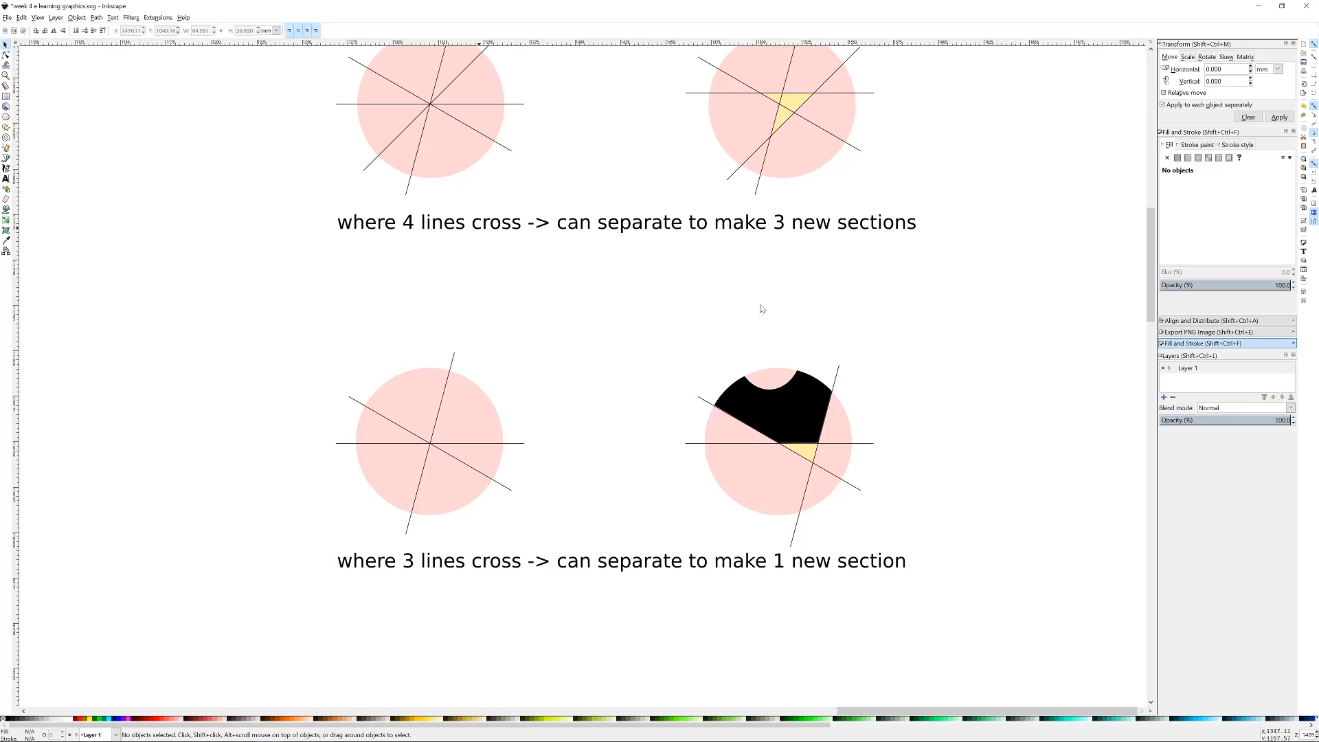
left_click(821, 395)
key("Delete")
left_click_drag(864, 351, 783, 422)
key("Delete")
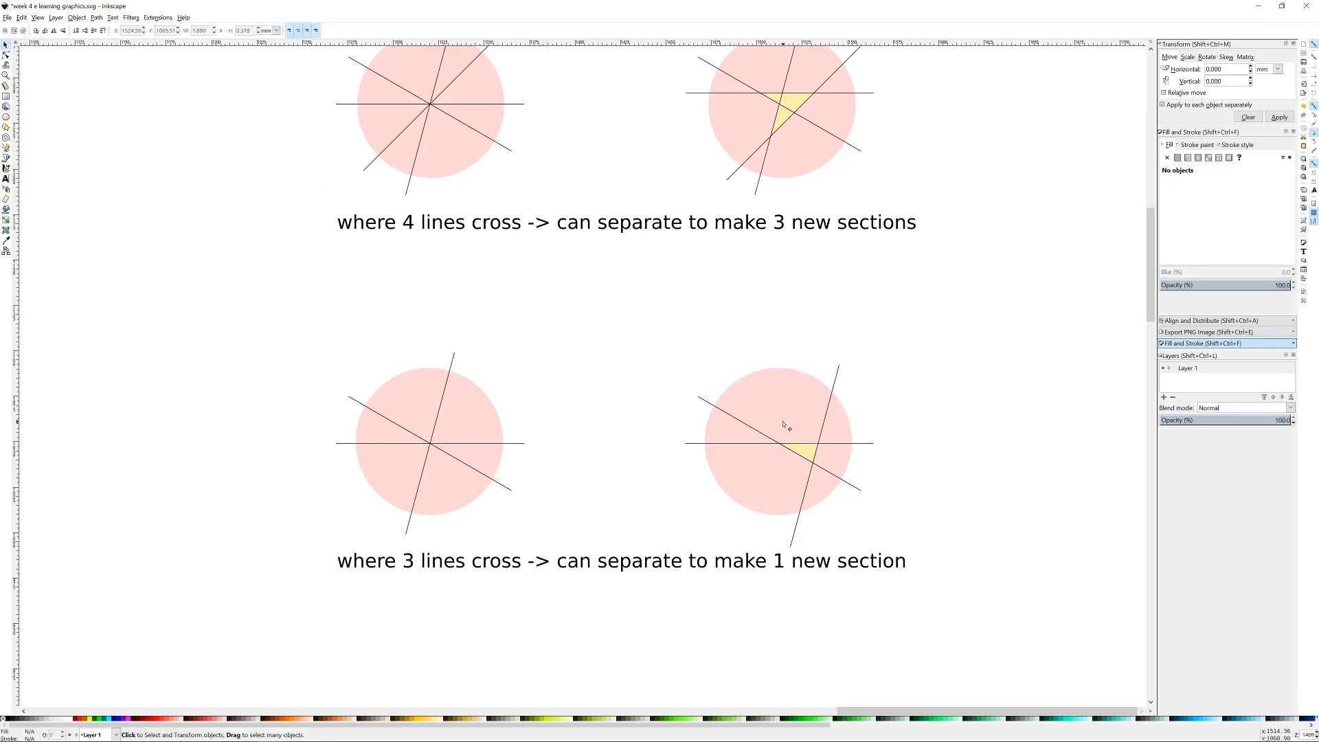
- Create a new blank document and activate the Ellipse tool
scroll(760, 347, "down", 4)
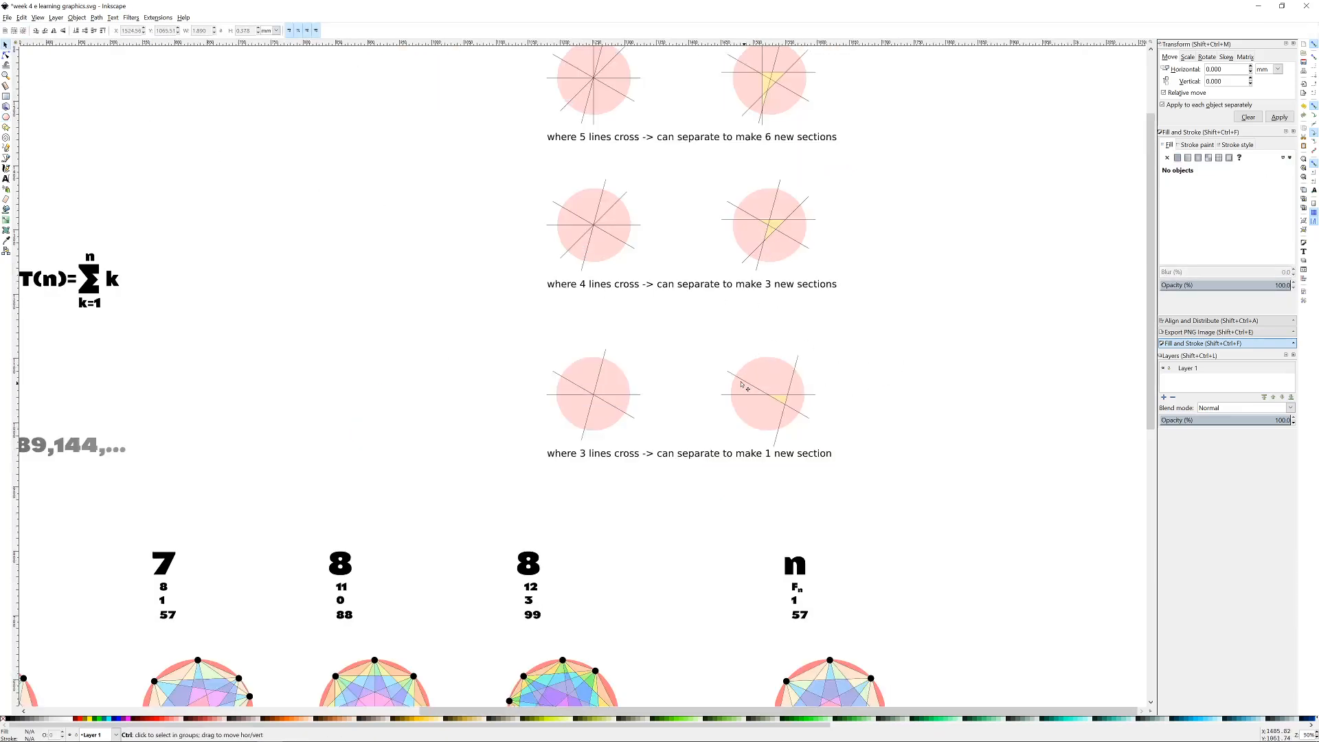
scroll(690, 368, "down", 1)
left_click_drag(528, 369, 625, 323)
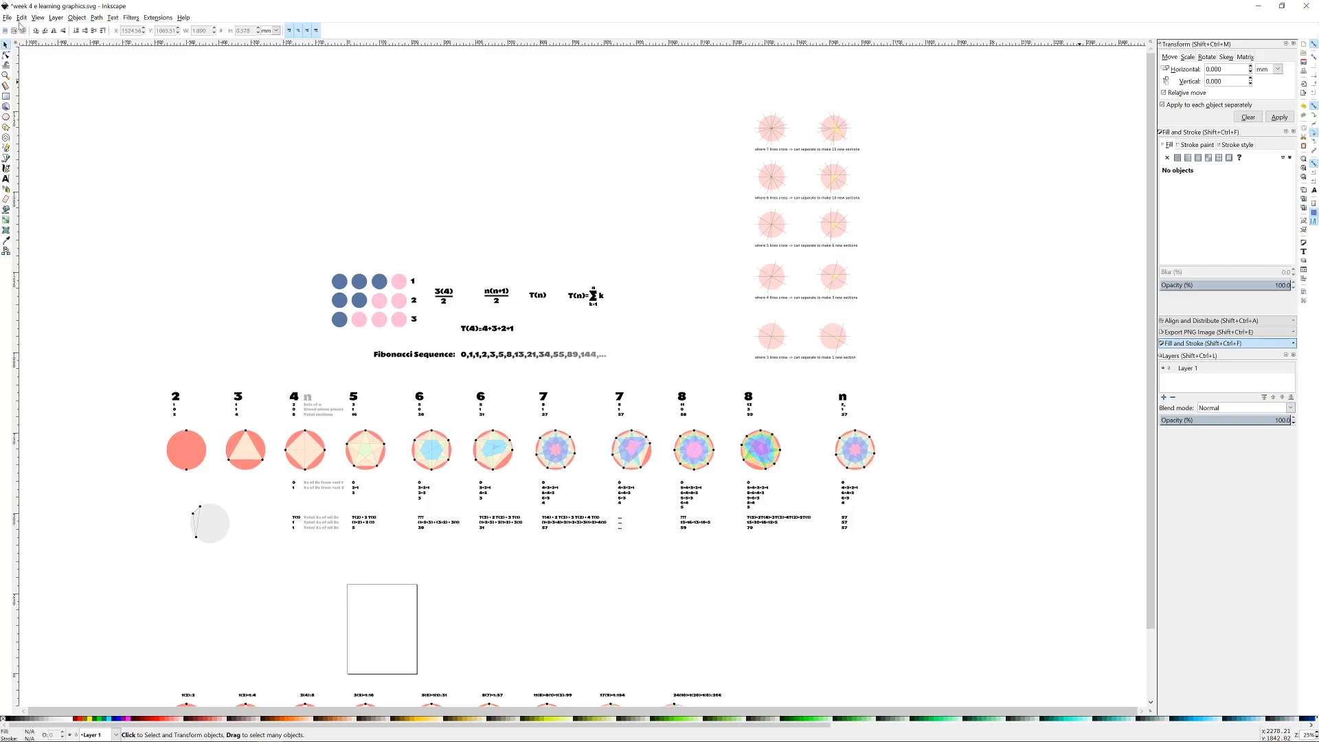
key("ctrl")
key("ctrl+n")
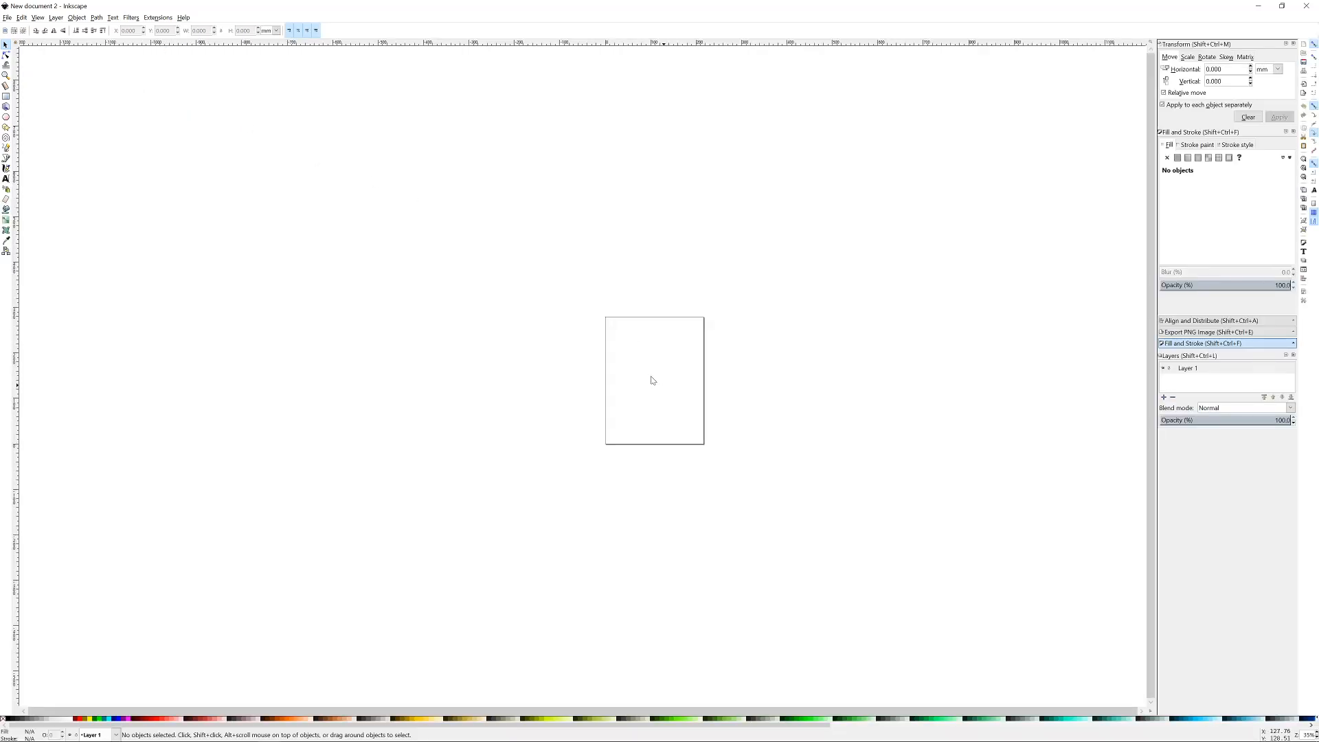
left_click_drag(781, 269, 720, 309)
scroll(641, 284, "up", 2)
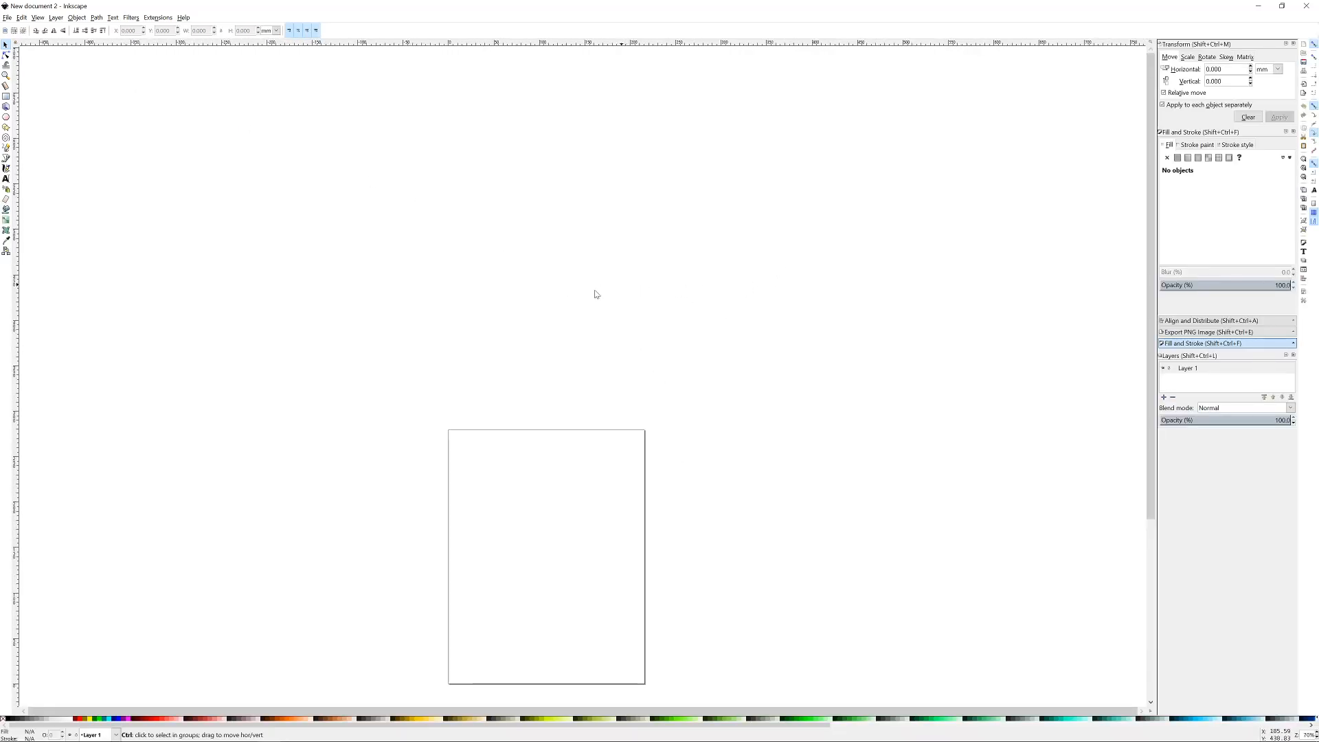
left_click_drag(507, 227, 510, 266)
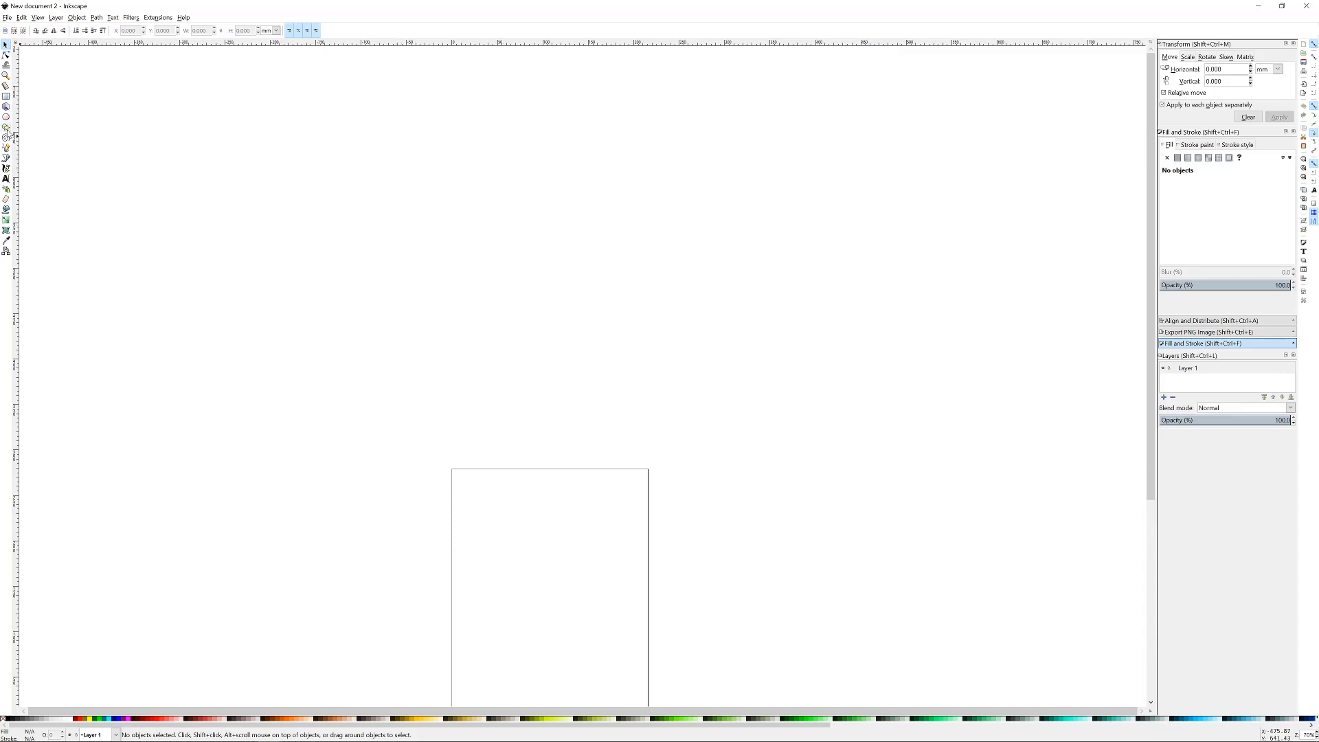
left_click(7, 118)
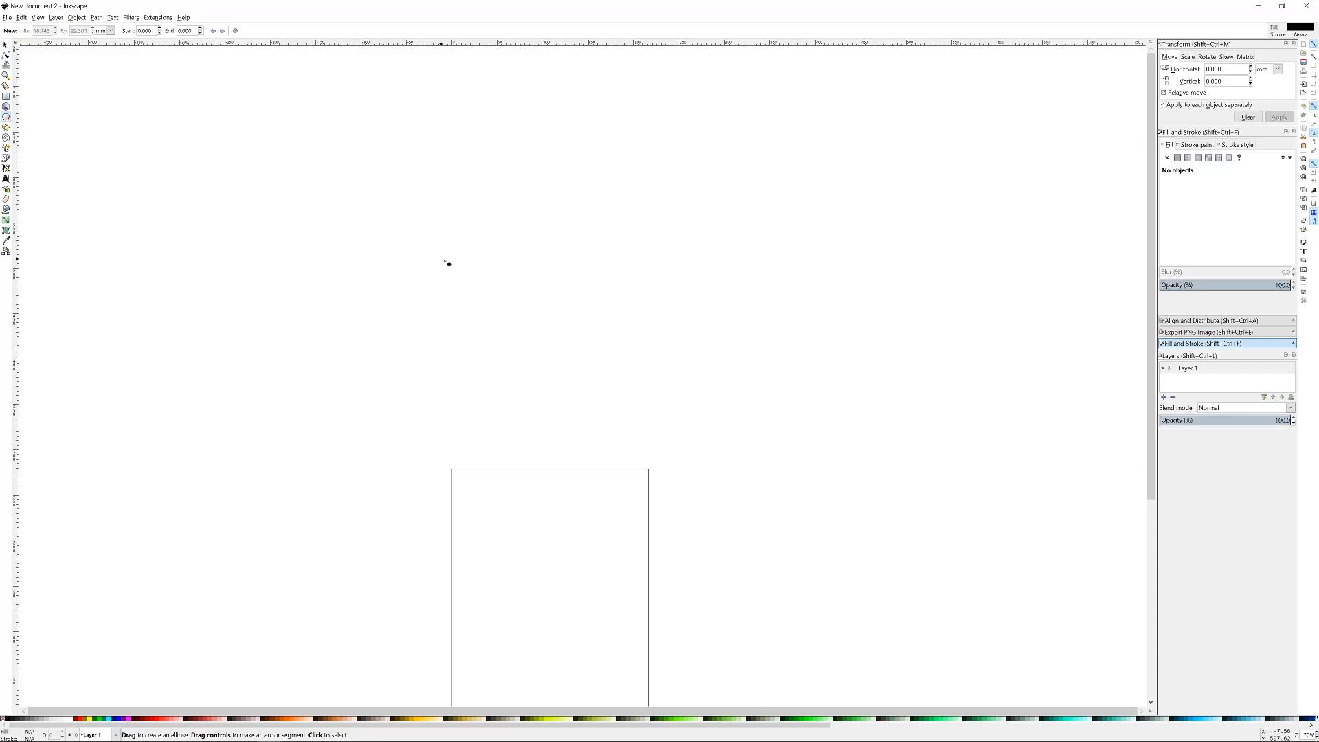
left_click_drag(567, 411, 566, 289)
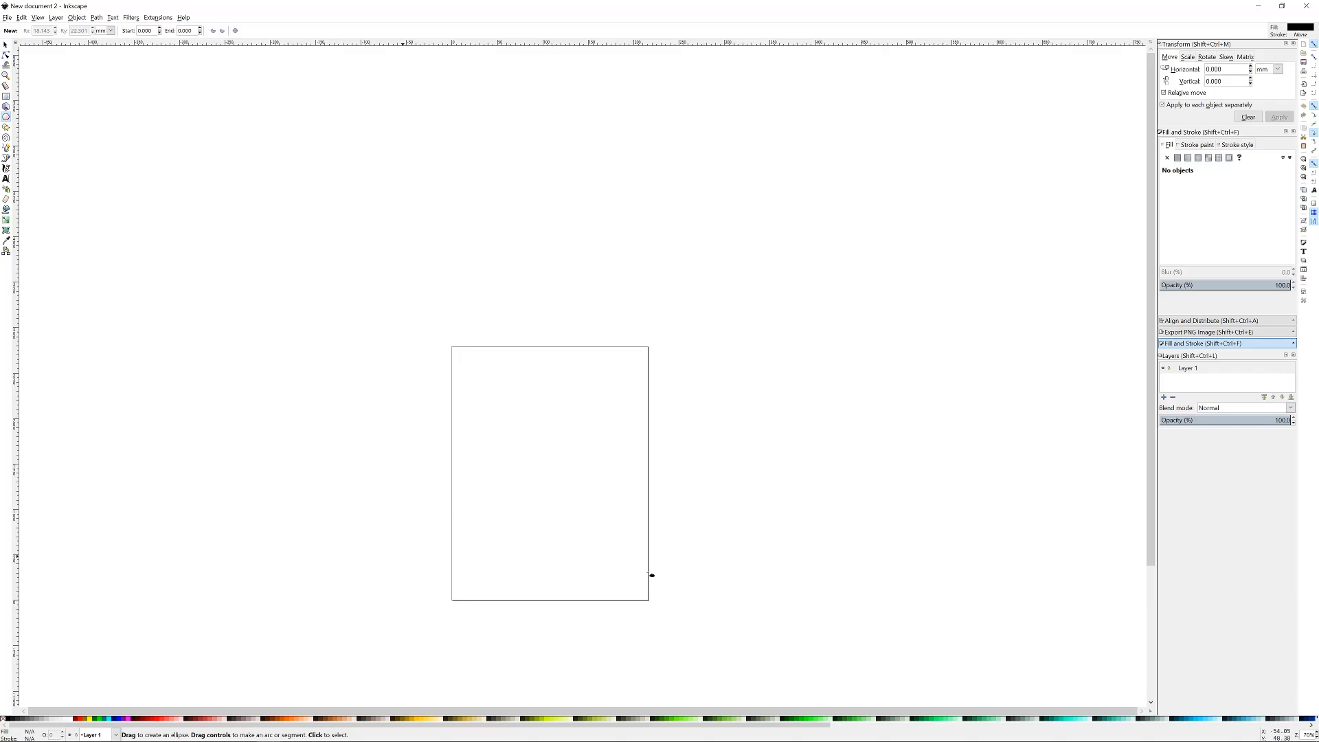
scroll(579, 469, "down", 9)
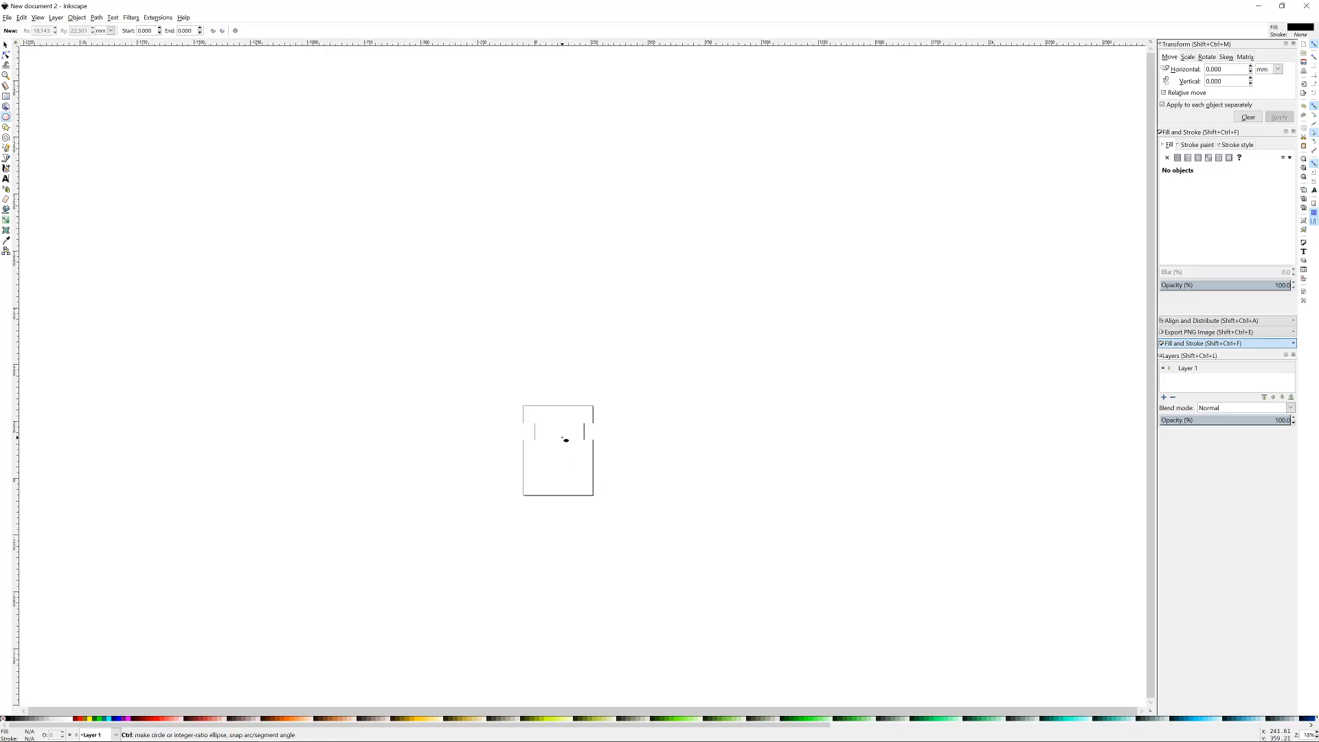
scroll(649, 450, "up", 6)
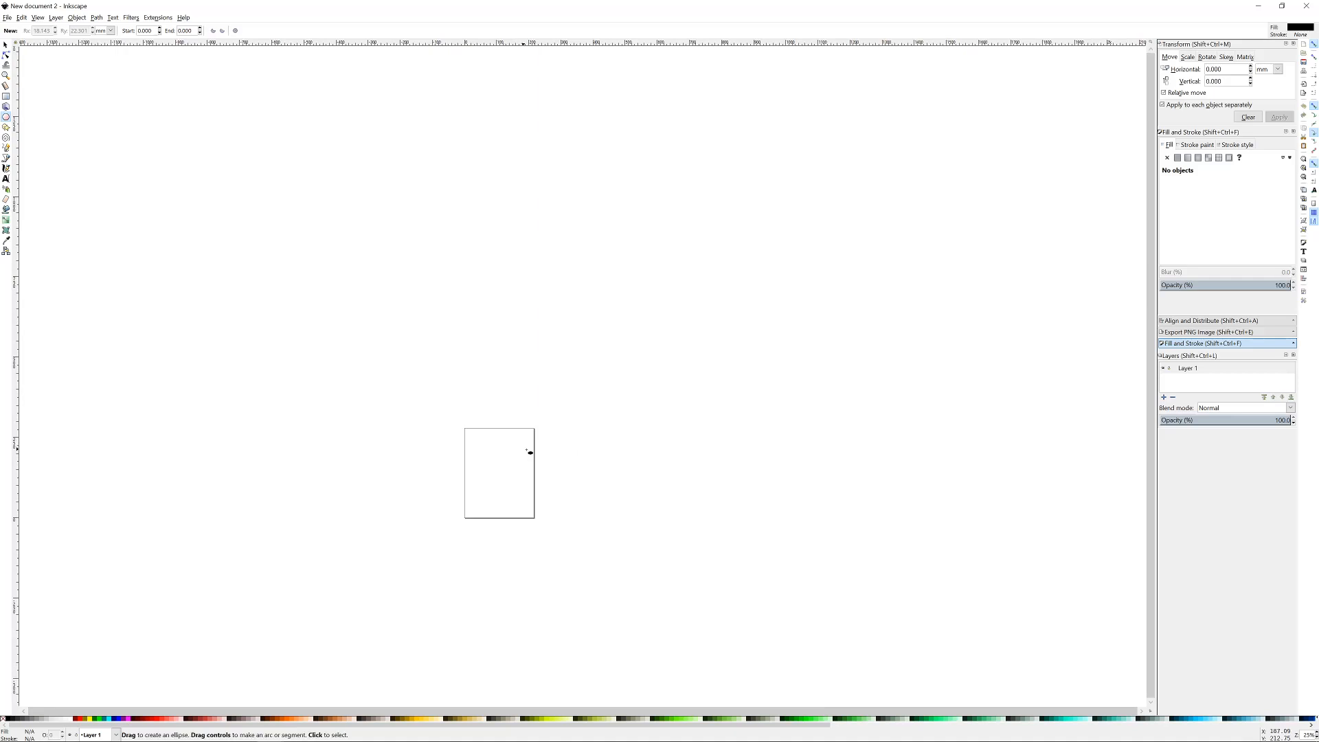
left_click_drag(518, 417, 565, 332)
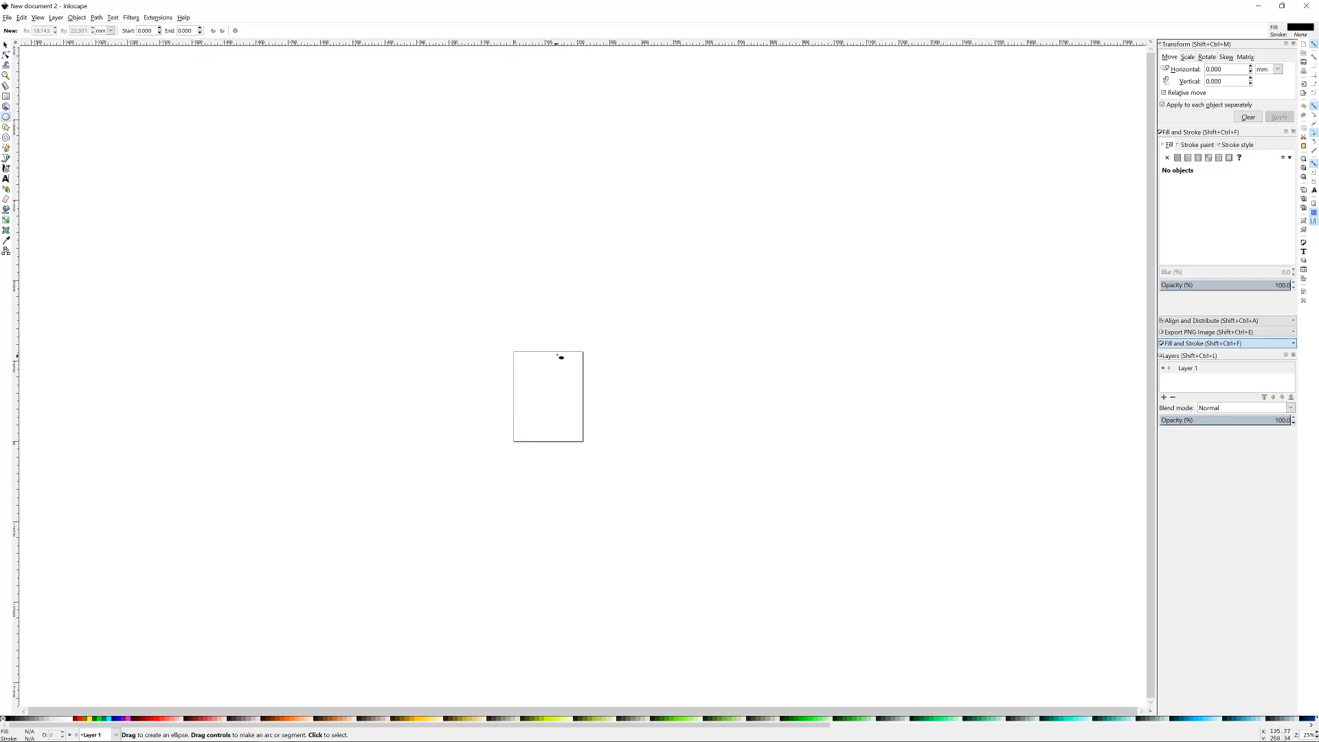
scroll(550, 347, "up", 3)
scroll(551, 347, "down", 3)
scroll(552, 346, "up", 1)
scroll(551, 347, "down", 1)
scroll(549, 371, "up", 1)
scroll(545, 390, "up", 5)
scroll(541, 391, "down", 3)
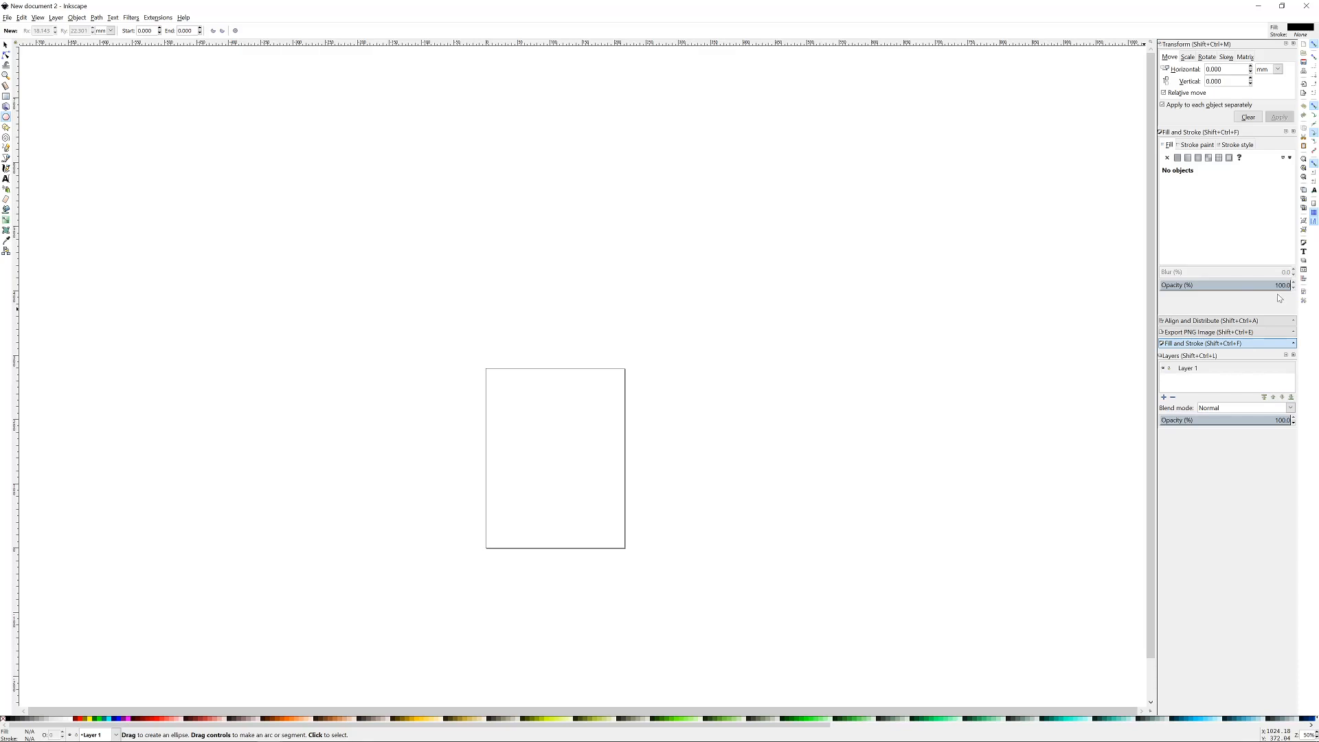
- Set the new document's display units to inches in the document properties, keeping the US Letter page size
left_click(1304, 293)
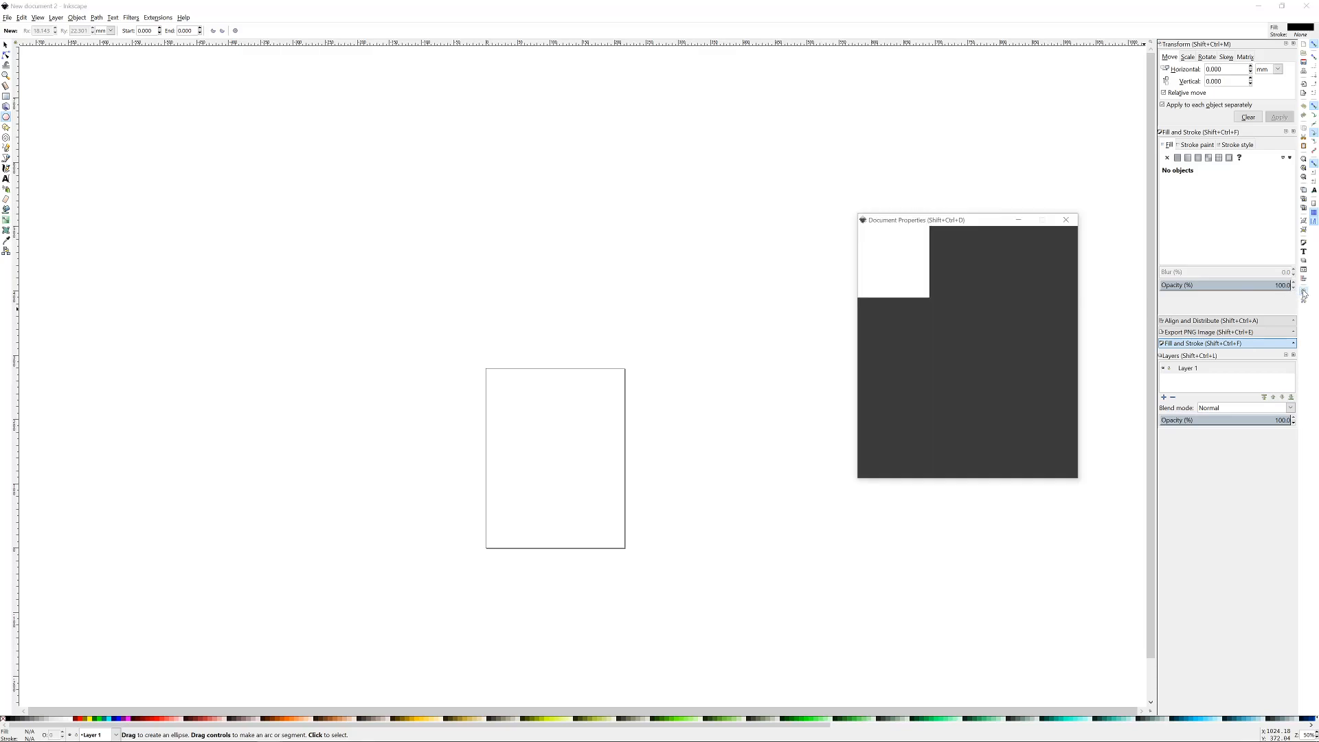
left_click(895, 303)
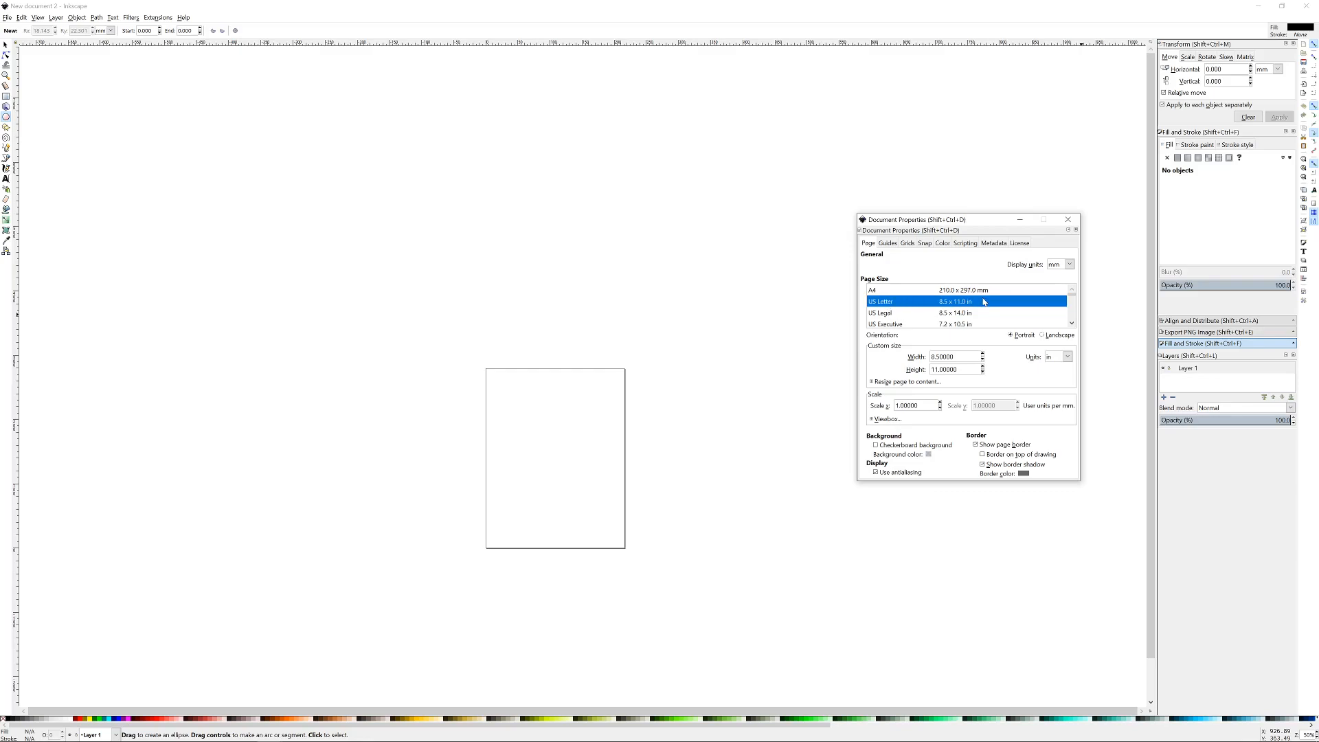
left_click(1070, 265)
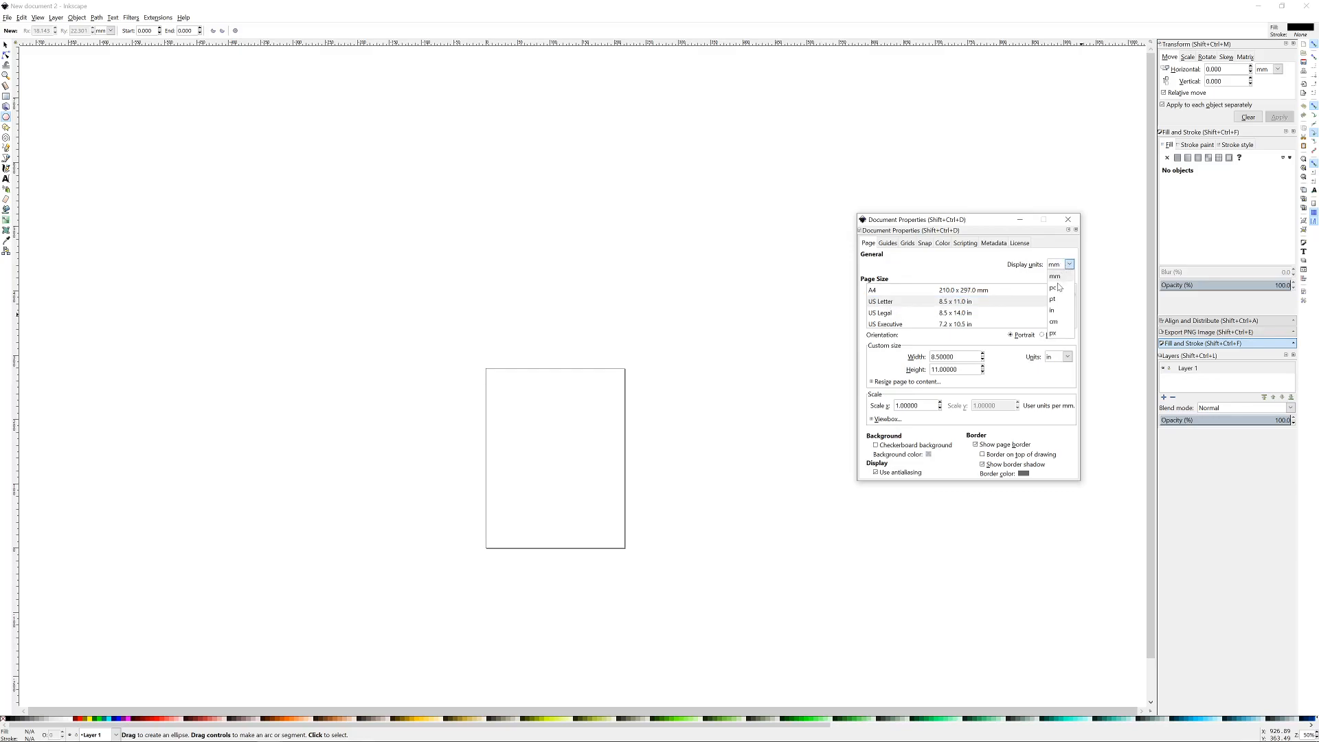
left_click(980, 264)
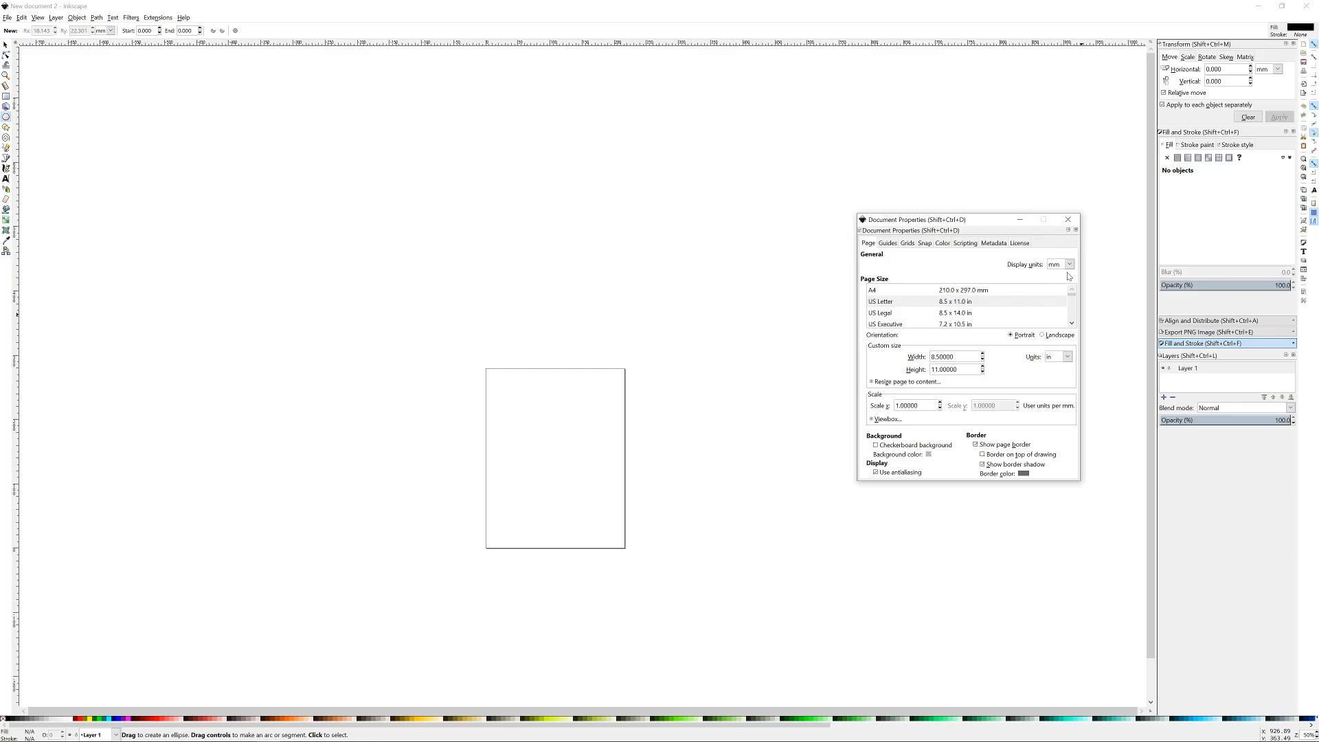
left_click(1069, 266)
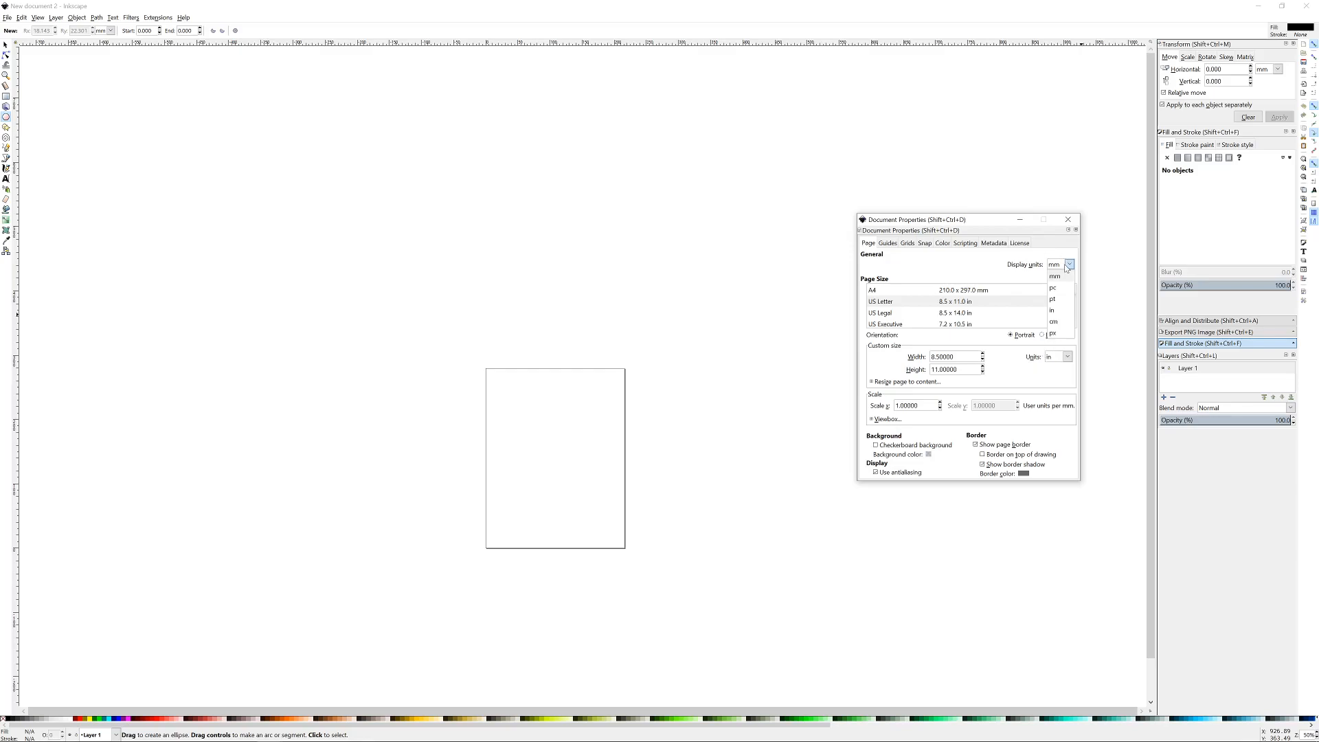
left_click(1054, 310)
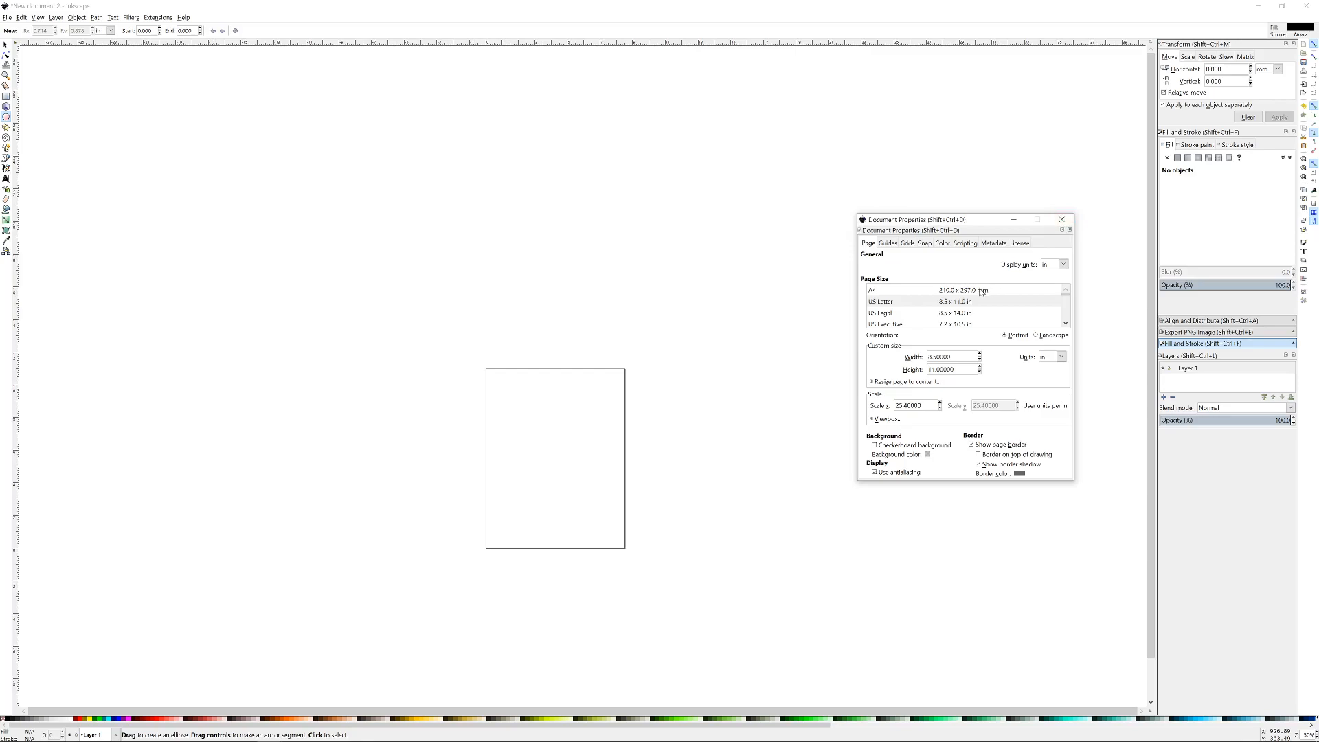
left_click(1061, 220)
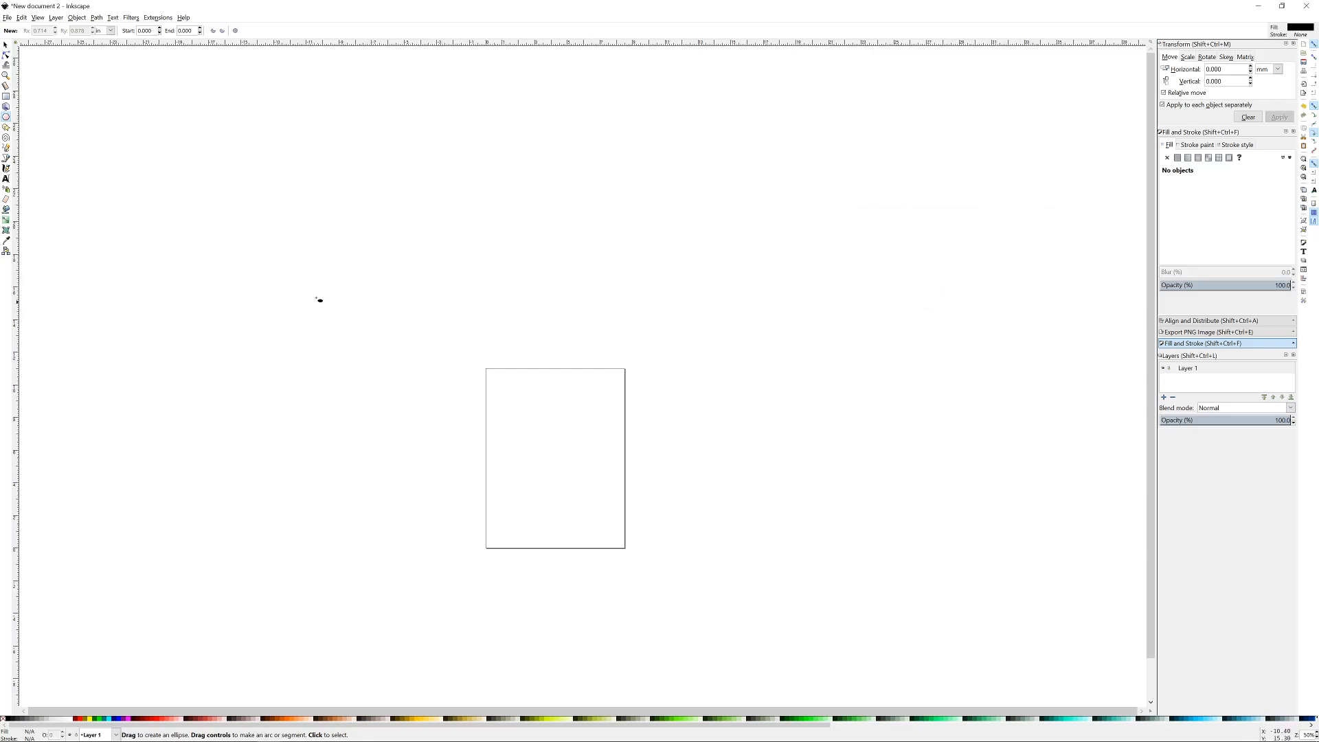
- Examine the file formats offered for saving the document, such as Portable Document Format, and cancel without saving
left_click_drag(565, 476, 574, 386)
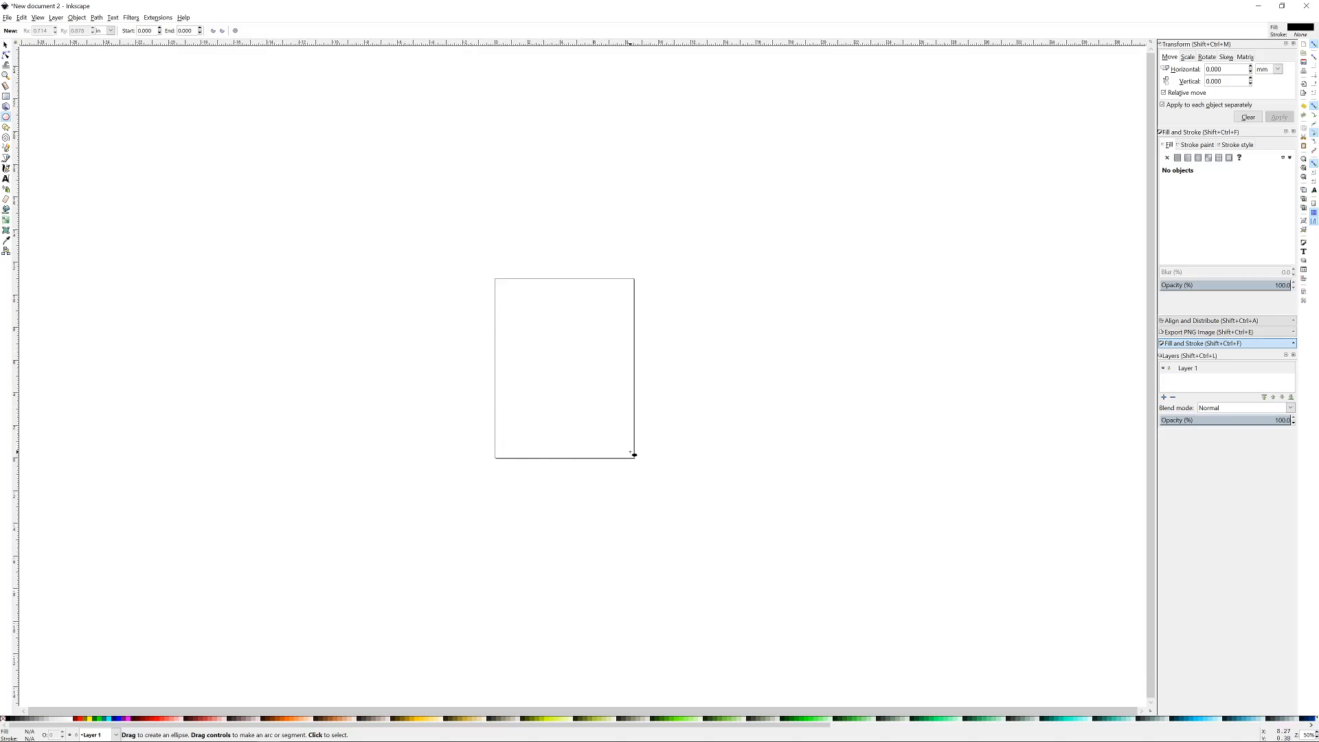
left_click(7, 17)
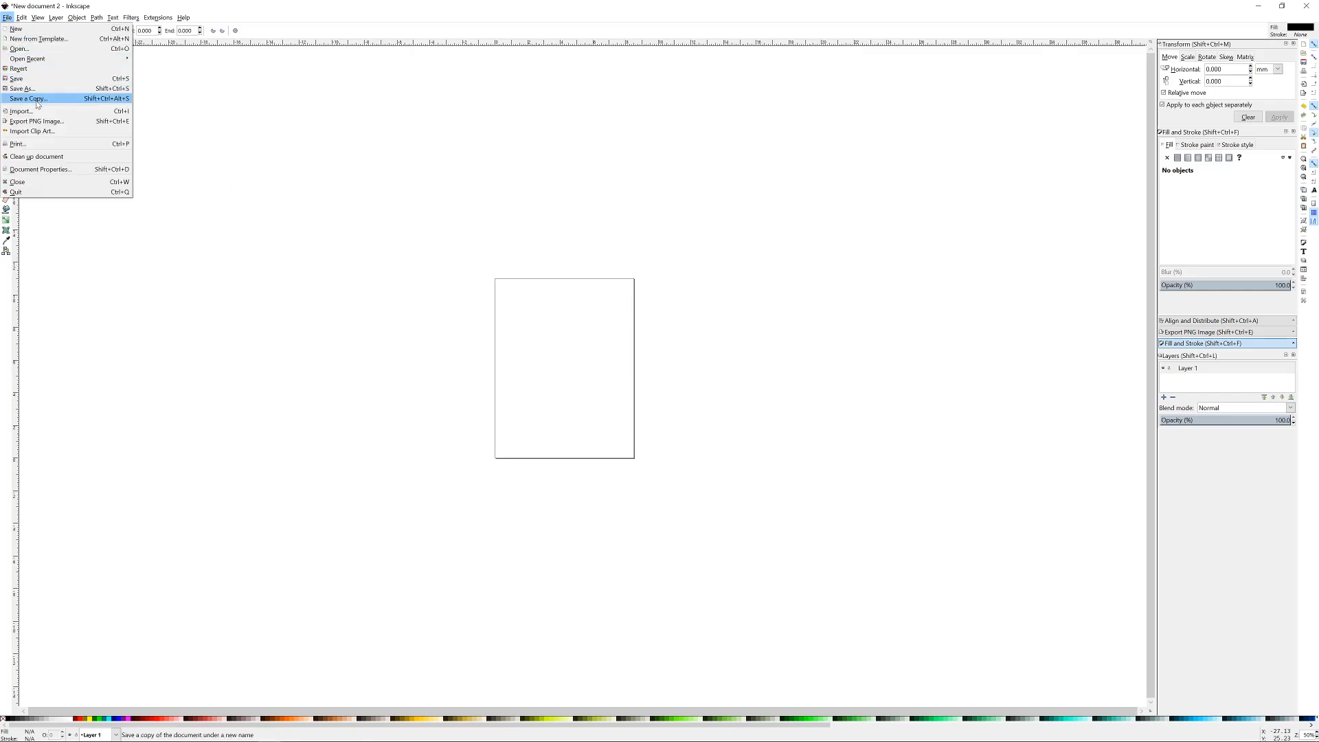
key("Escape")
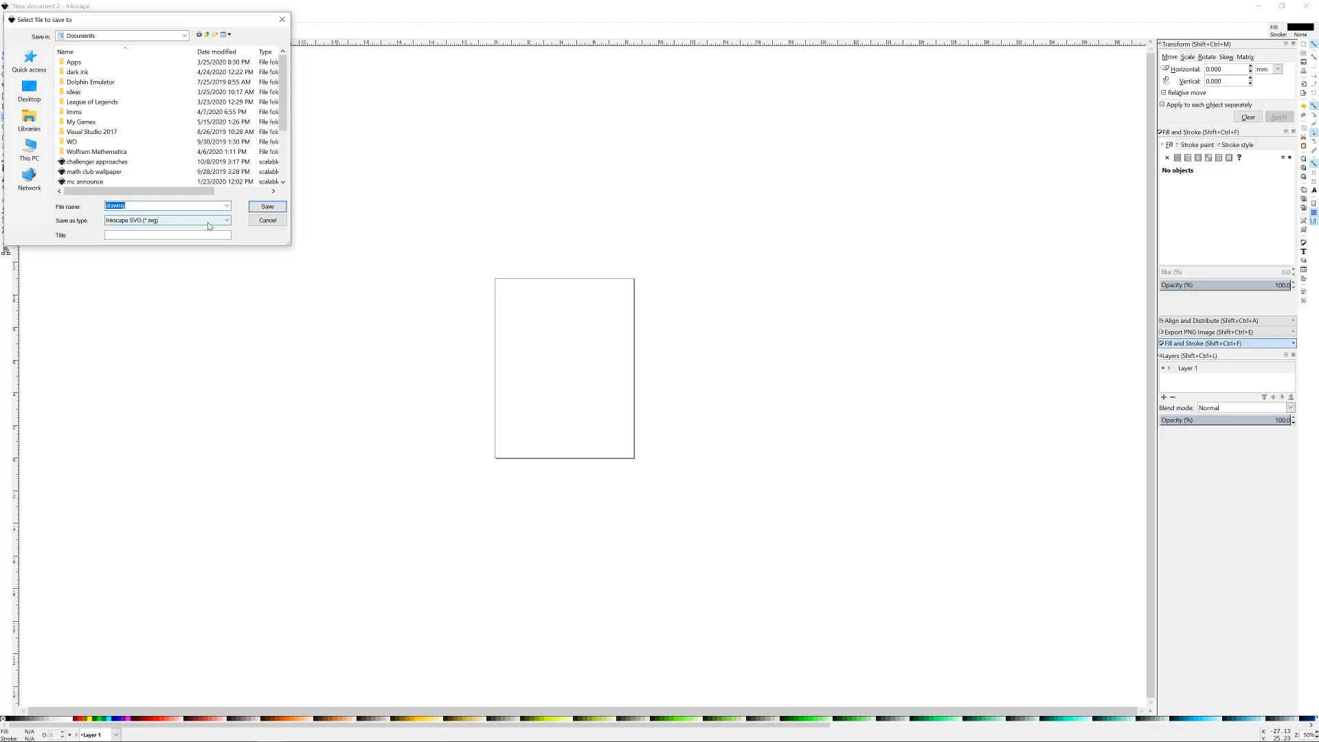
left_click(209, 223)
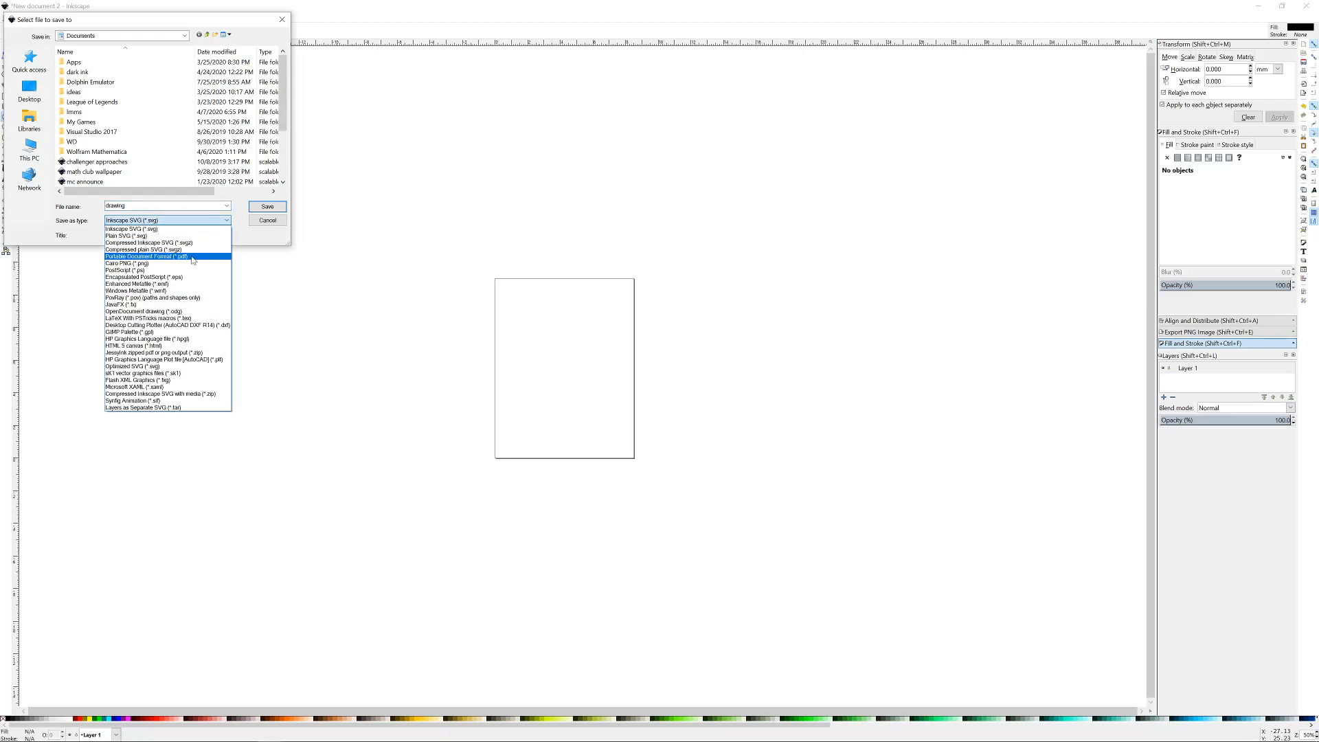
left_click(263, 221)
left_click(263, 221)
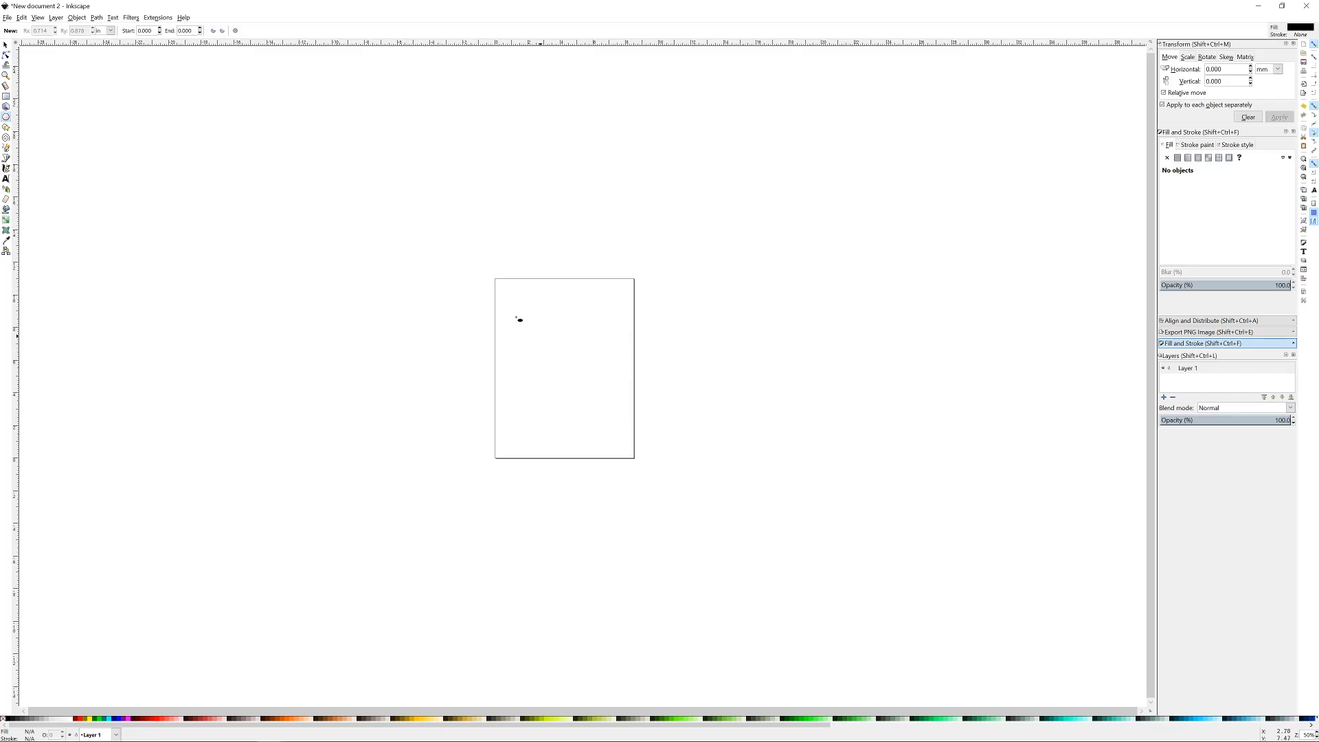
mouse_move(560, 307)
left_mouse_down()
mouse_move(547, 312)
mouse_move(556, 321)
left_mouse_up()
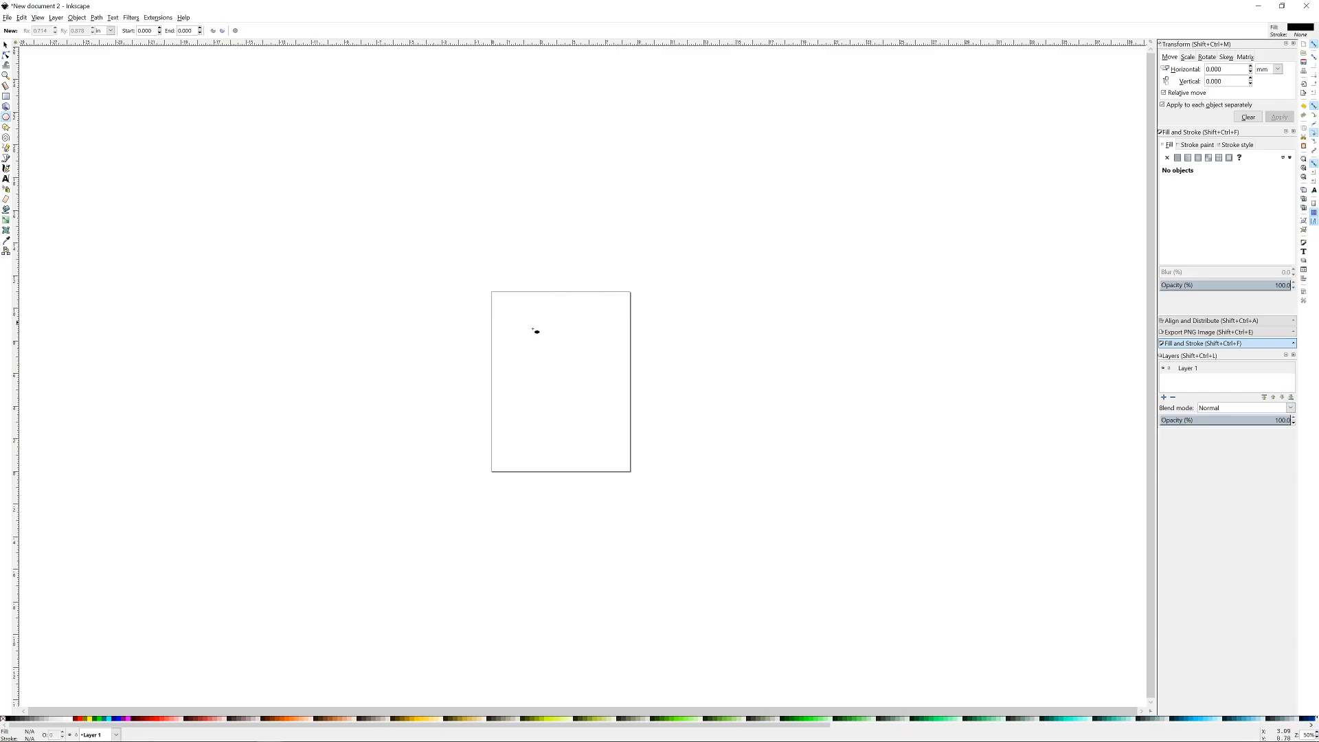
- Draw two black ellipses, a larger one beside the page and a smaller one on it, and delete the smaller one
left_click_drag(659, 222, 775, 326)
left_click_drag(487, 322, 547, 377)
left_click(6, 44)
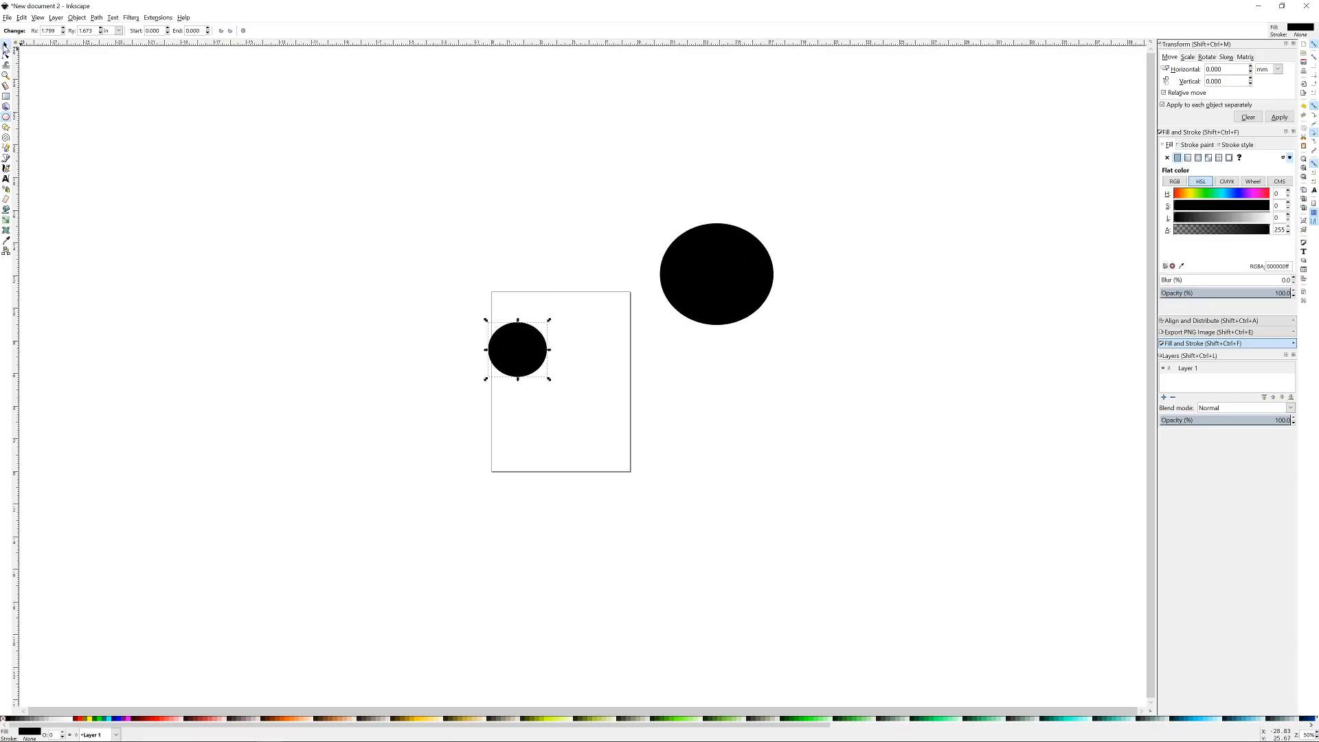
key("Delete")
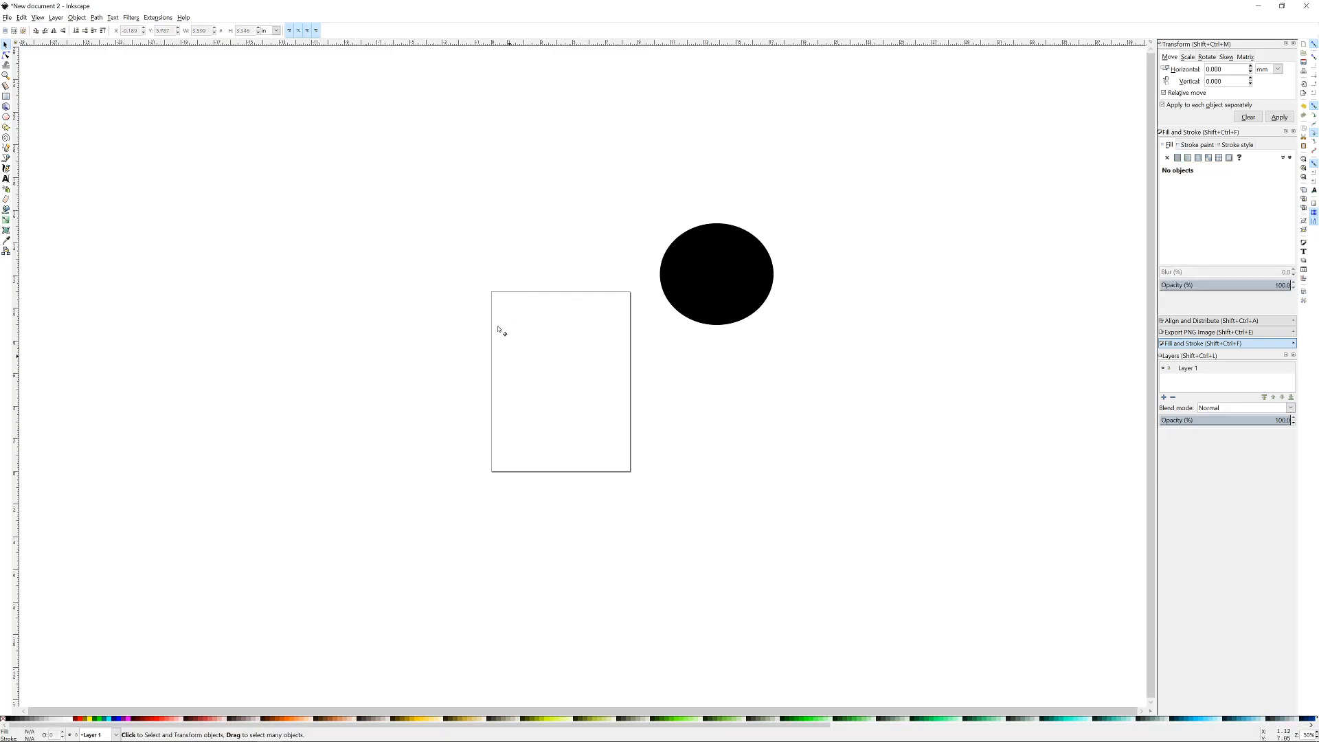
- Delete the remaining black ellipse beside the page
left_click_drag(668, 353, 515, 356)
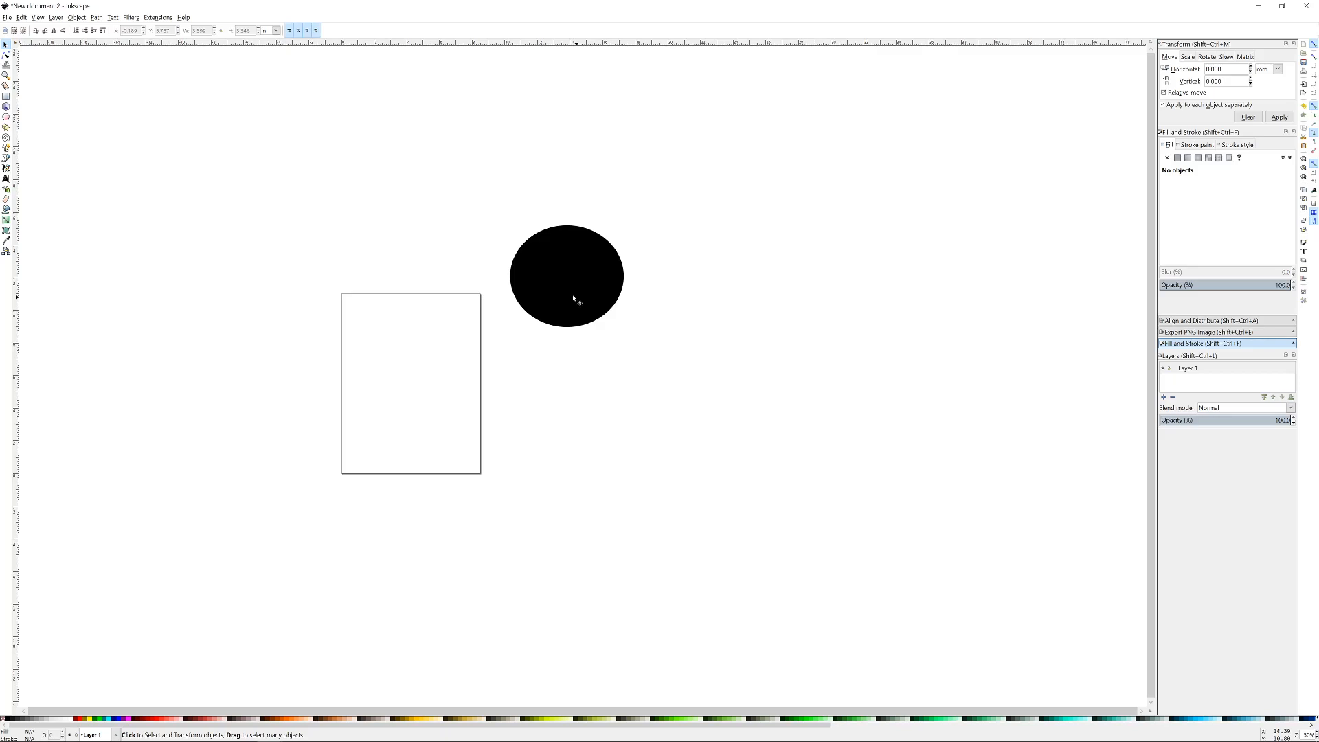
scroll(545, 292, "down", 3, "ctrl")
left_click_drag(366, 249, 490, 231)
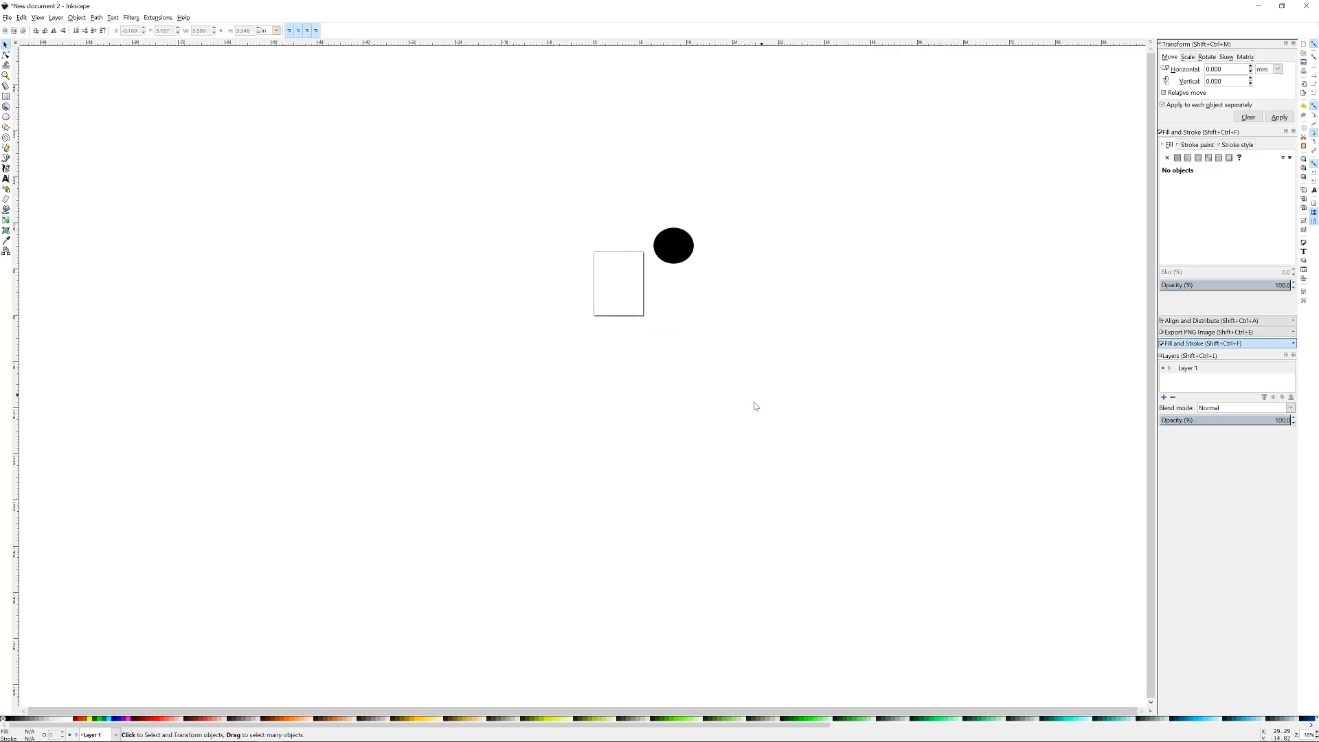
scroll(652, 284, "up", 3)
scroll(618, 307, "down", 3, "ctrl")
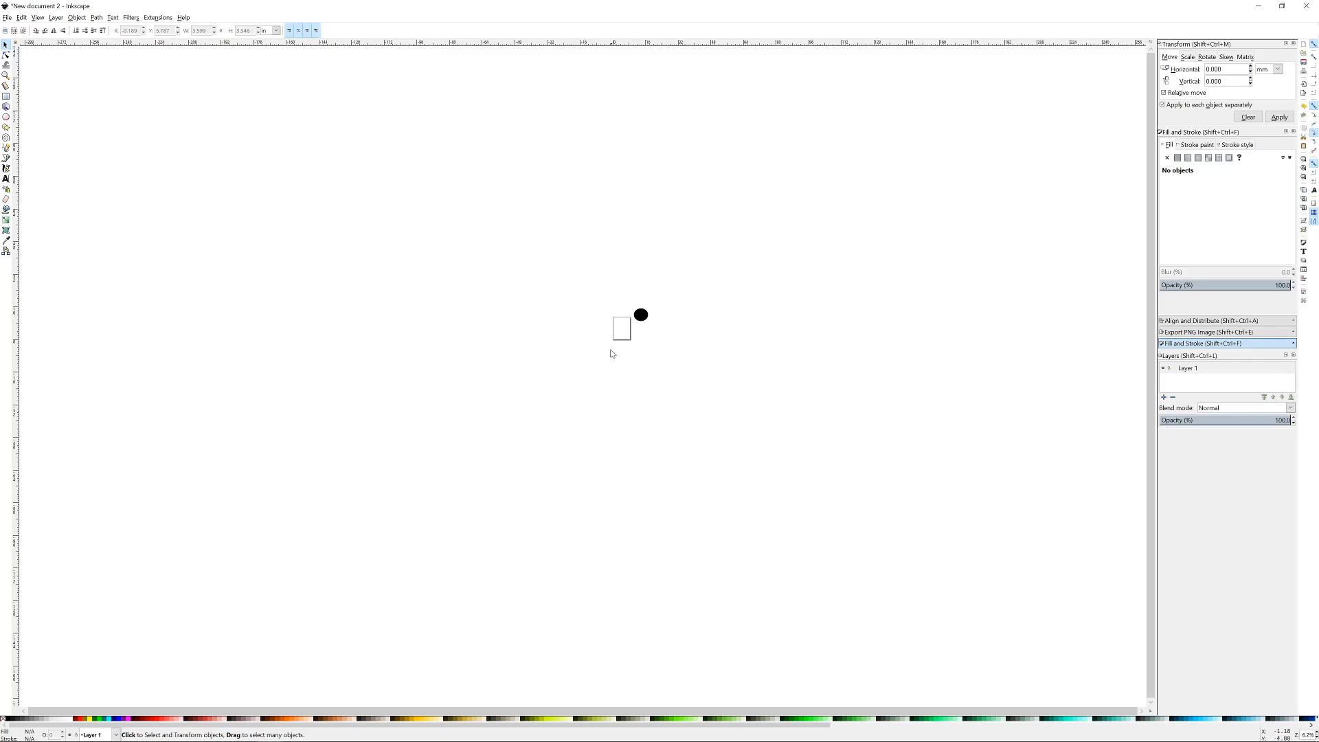
scroll(629, 325, "up", 5, "ctrl")
left_click_drag(713, 335, 477, 329)
left_click(410, 272)
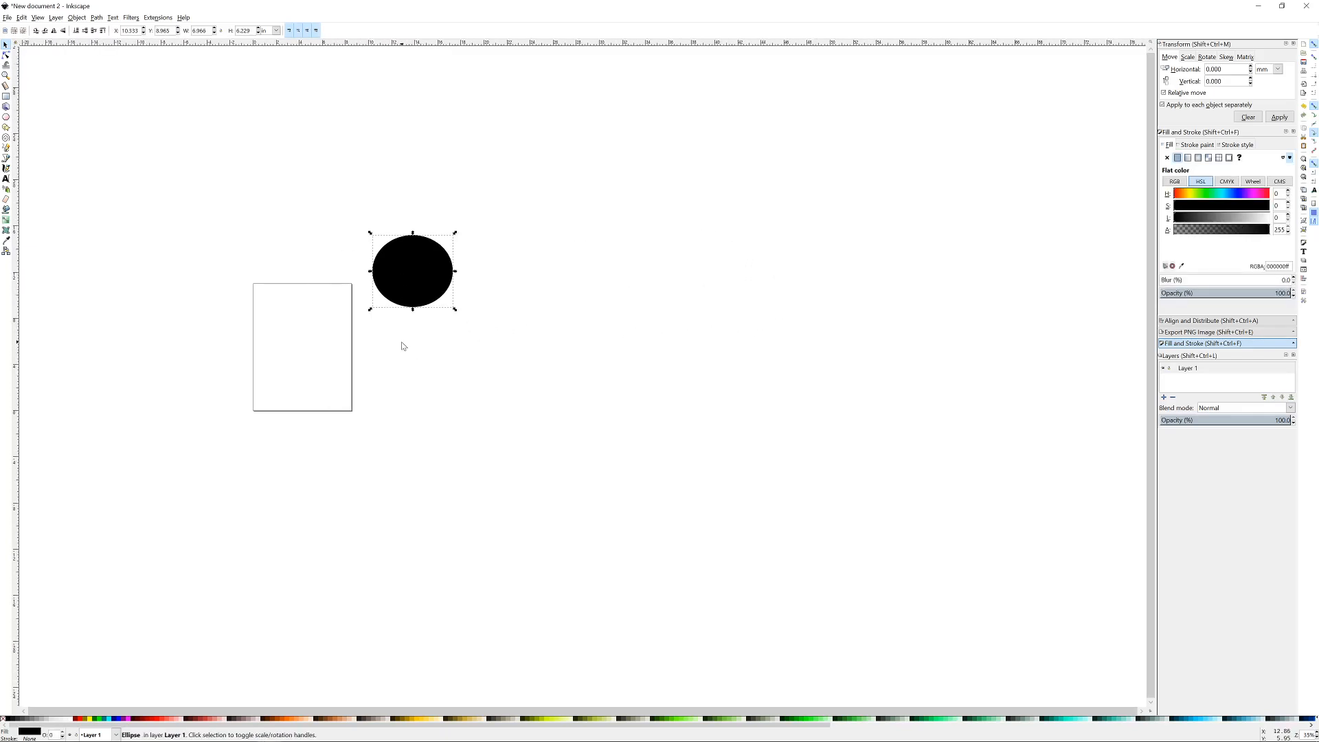
key("Delete")
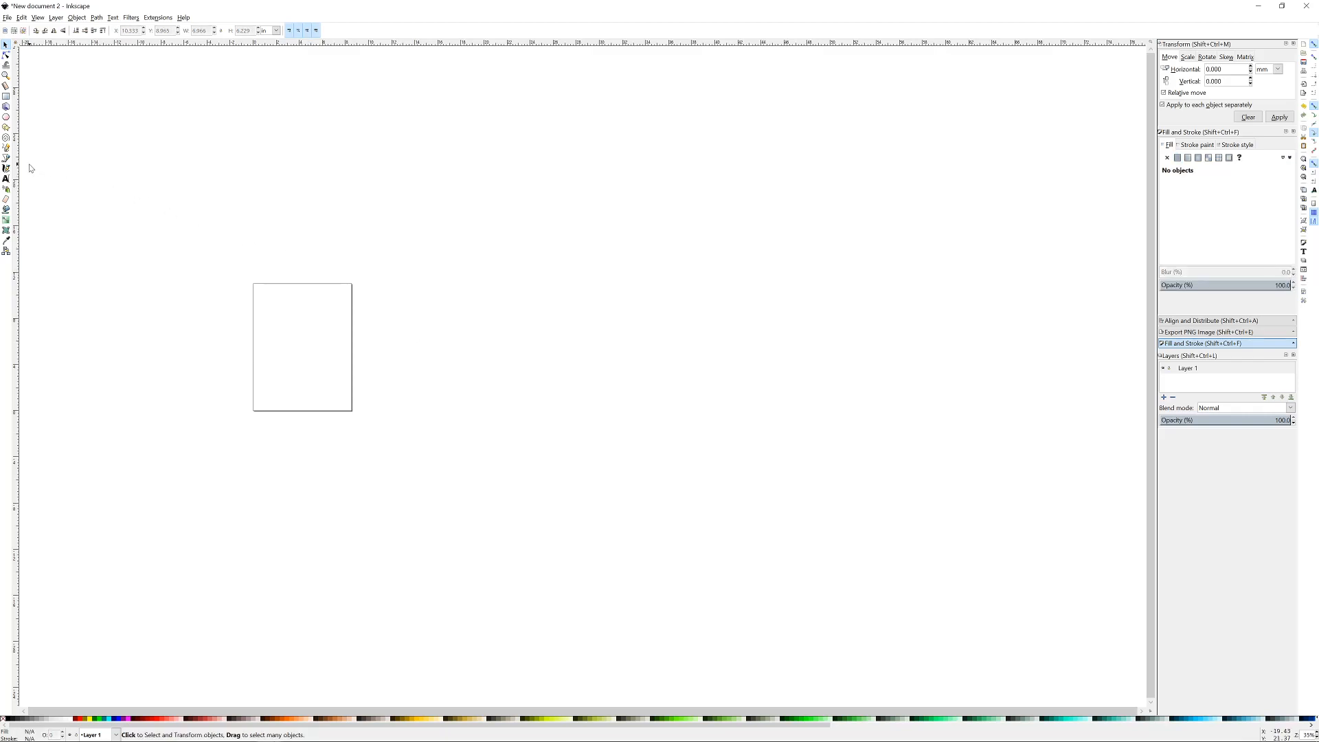
- Draw a black circle with a radius of about 4.375 in beside the page
left_click(7, 117)
left_click_drag(492, 240, 598, 369)
key("ctrl+z")
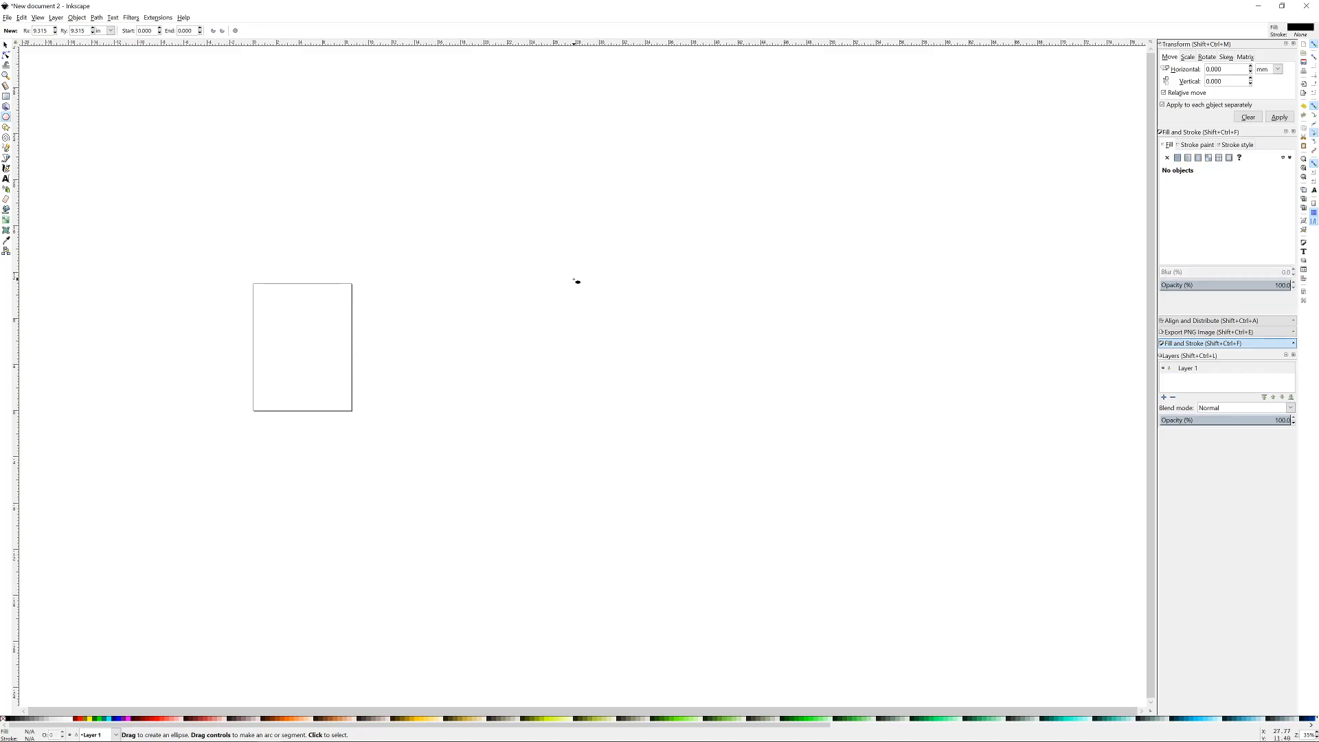
left_click_drag(573, 279, 626, 222)
scroll(588, 282, "up", 3)
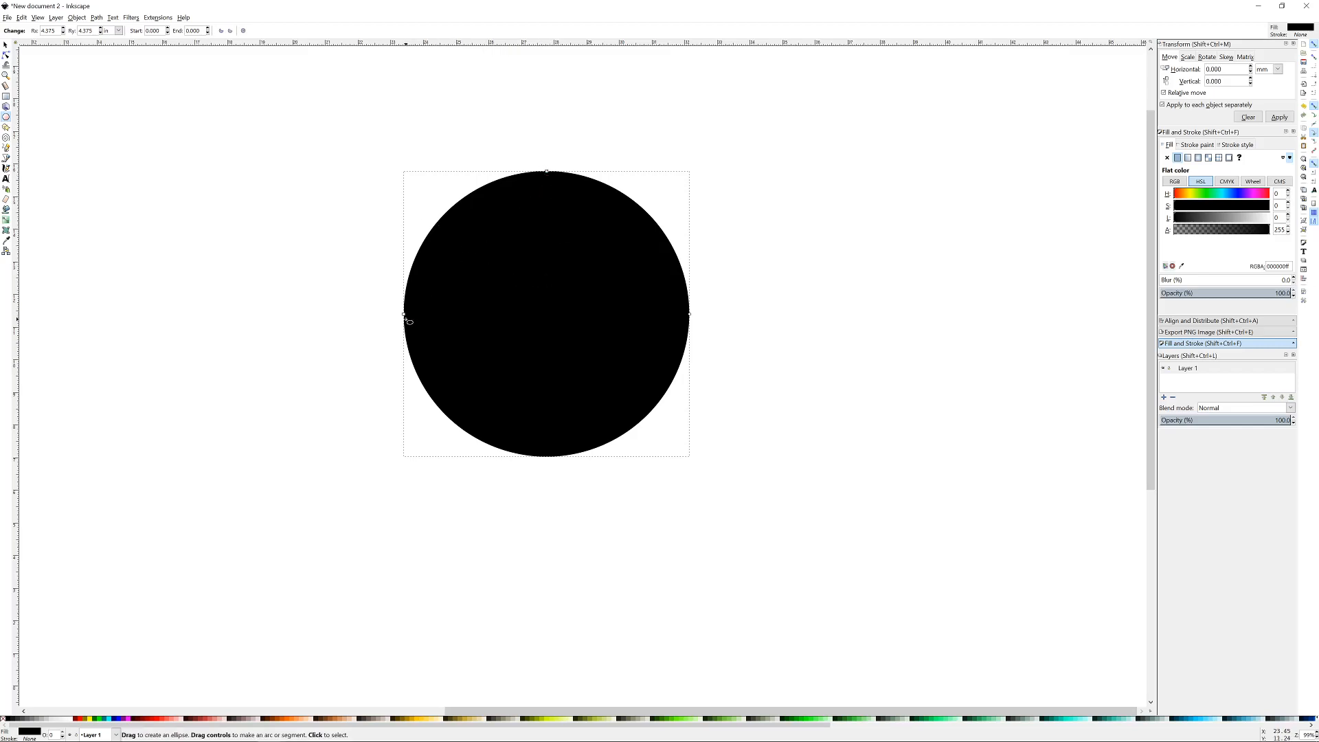
- Try an arc cut with chord and slice closings on the circle, and restore it to a whole ellipse
left_click_drag(547, 172, 551, 144)
key("ctrl+z")
left_click_drag(689, 300, 538, 411)
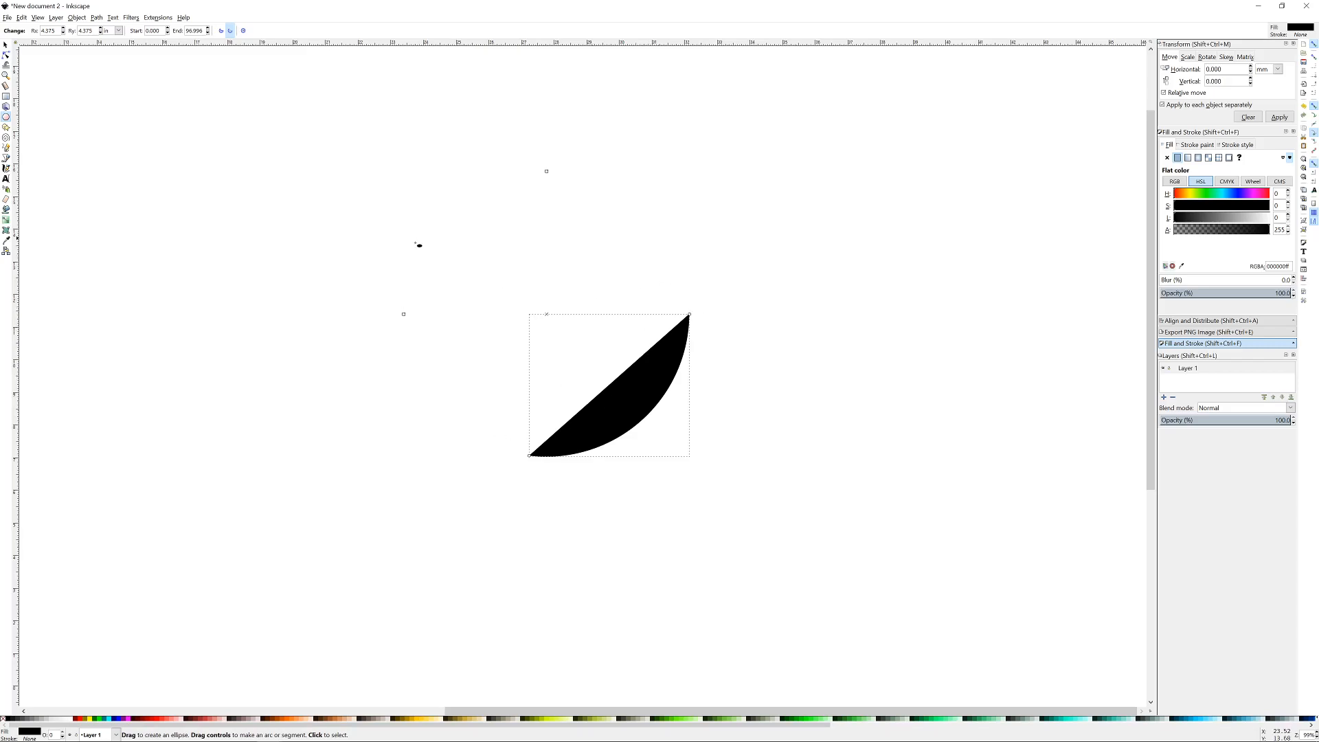
left_click(222, 31)
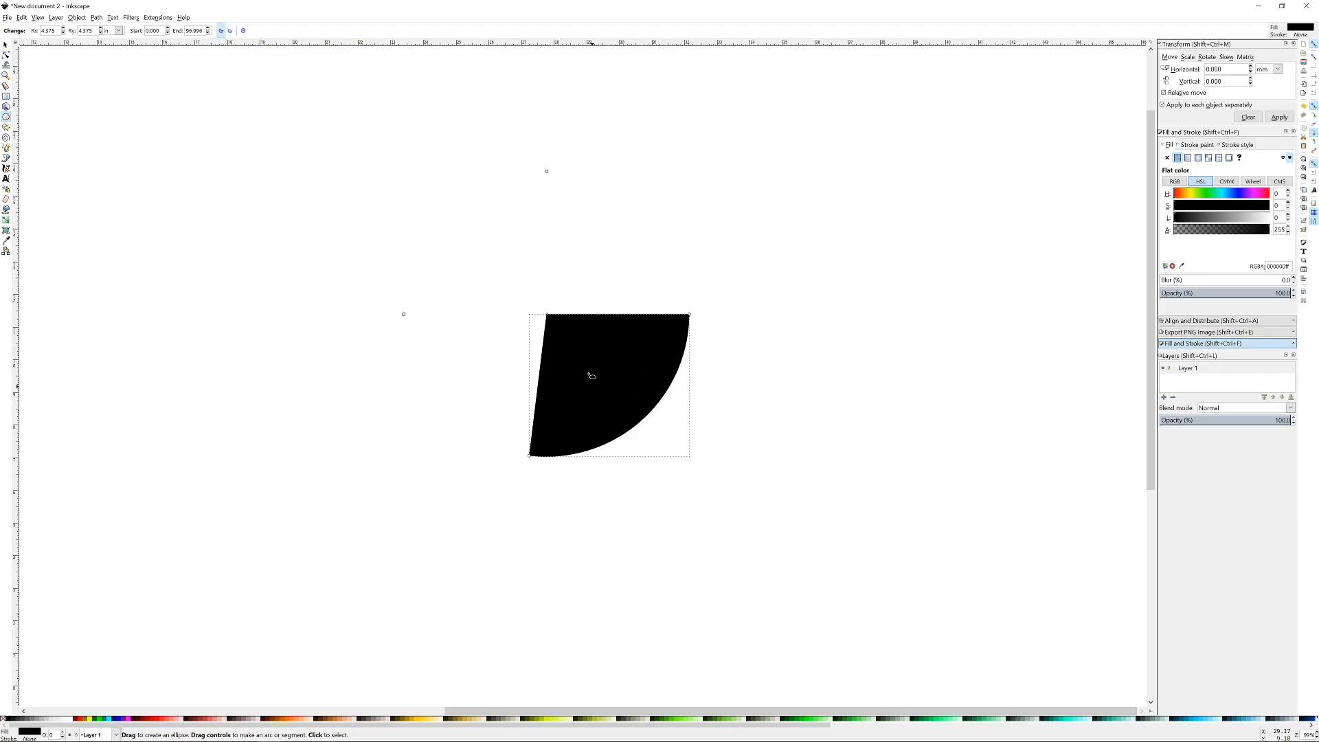
left_click(244, 31)
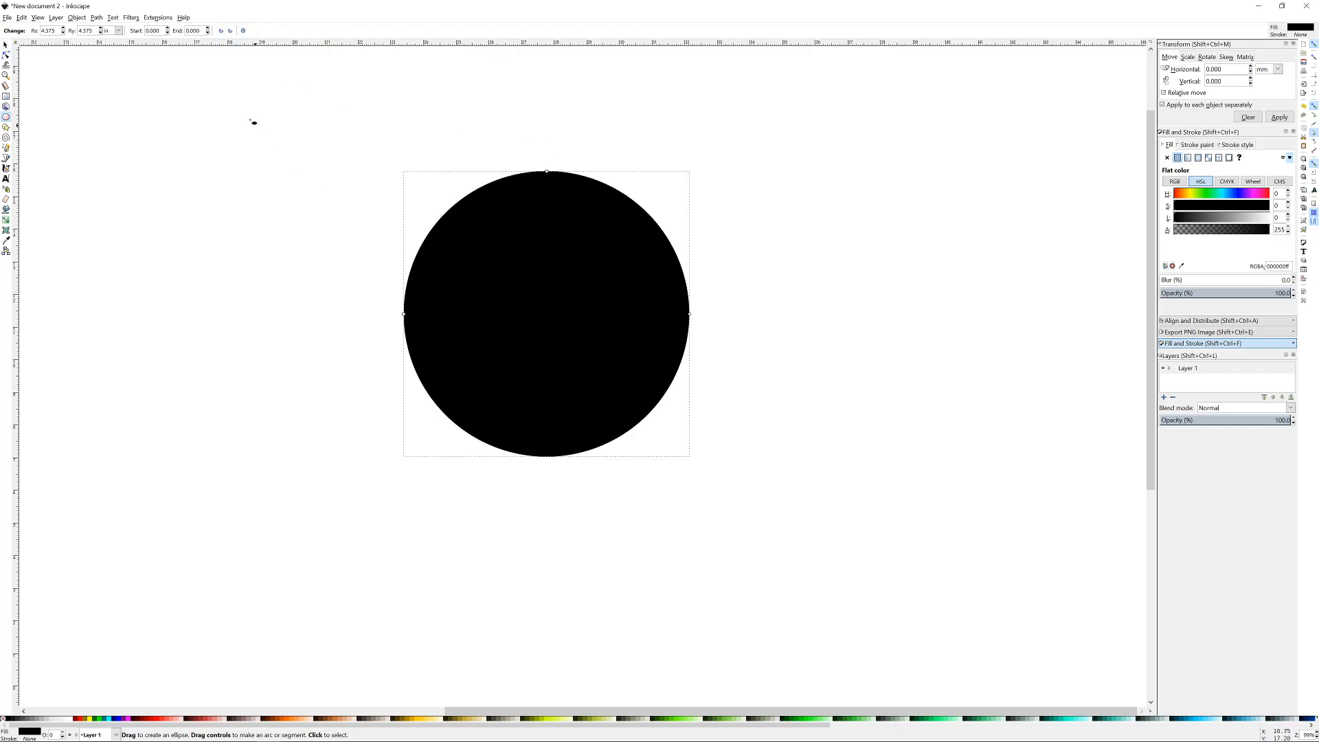
- Turn the circle into a pie slice by setting its end angle to 135 degrees
double_click(154, 31)
key("Tab")
type("10")
key("Return")
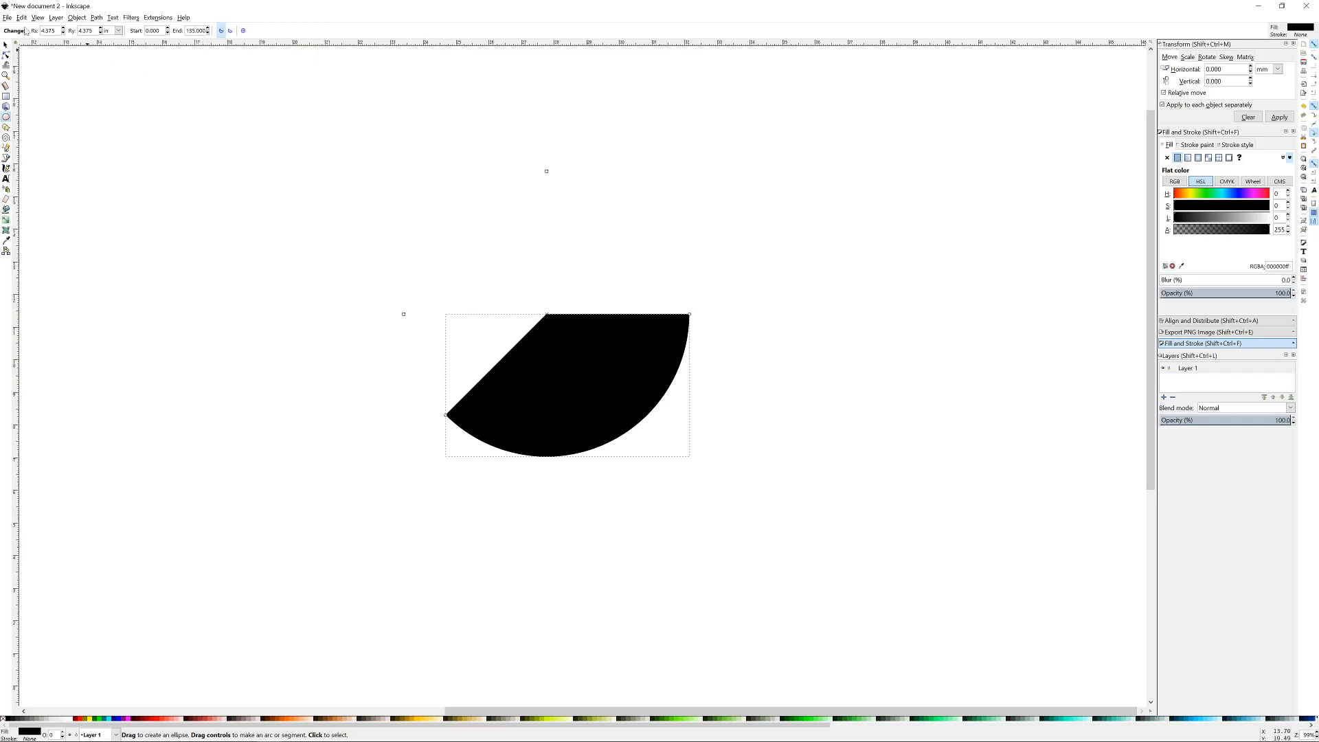
- Flip the pie slice vertically so its curved edge faces upward
left_click(6, 45)
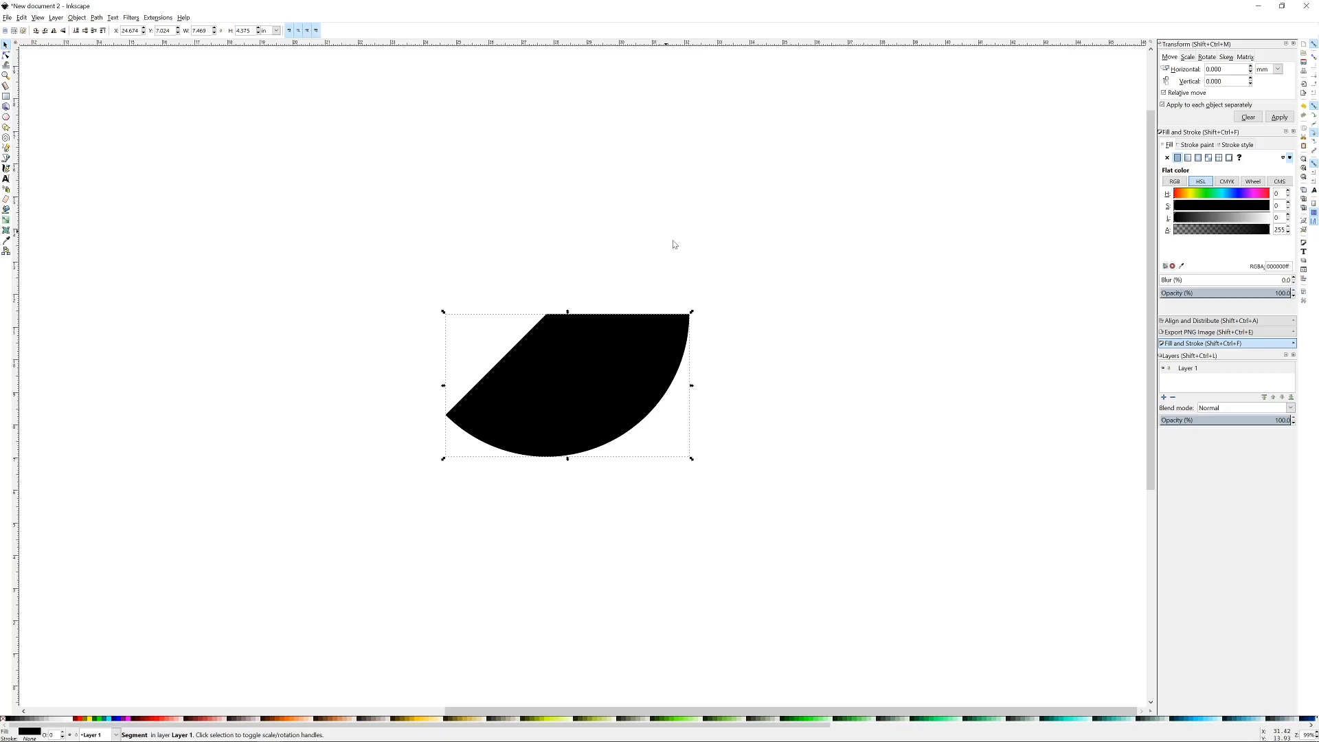
key("h")
key("h")
key("v")
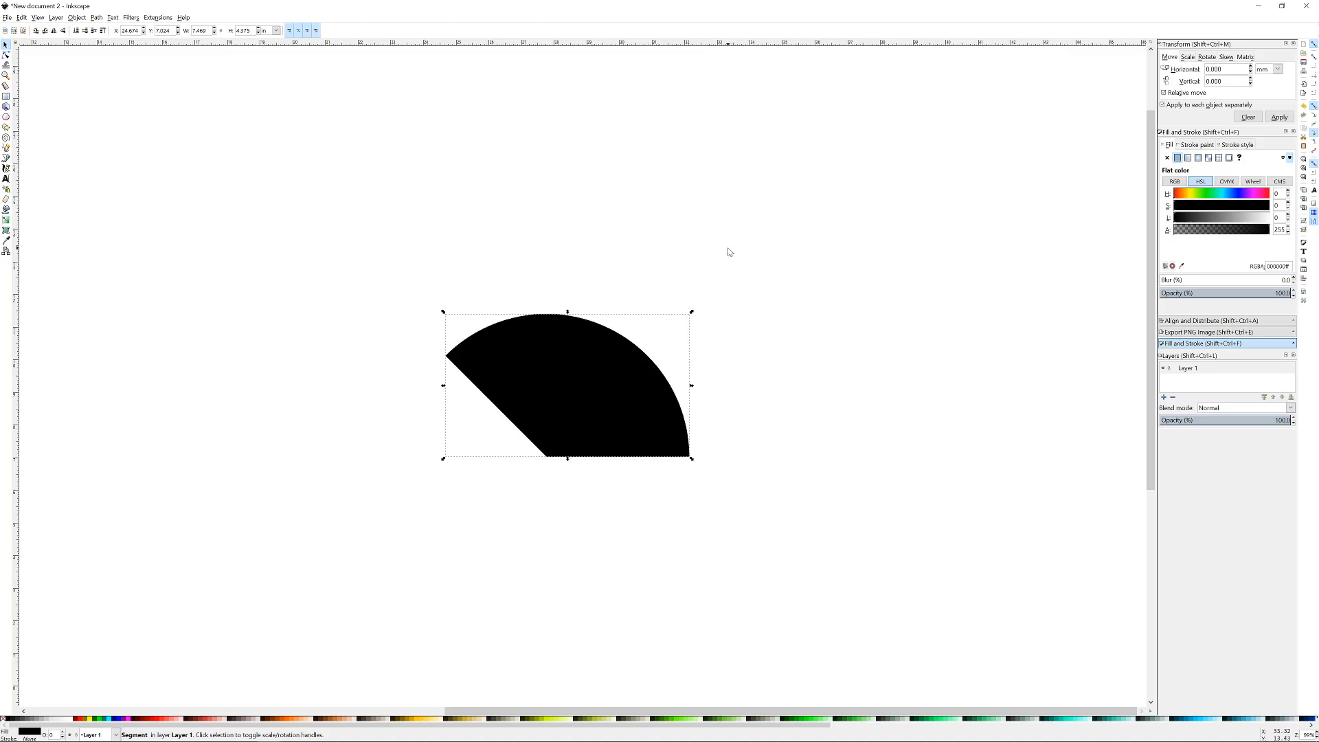
key("v")
key("v")
- Fill the pie slice with the orange colour ff7f2aff and deselect it
mouse_move(474, 710)
left_mouse_down()
mouse_move(426, 711)
mouse_move(461, 712)
left_mouse_up()
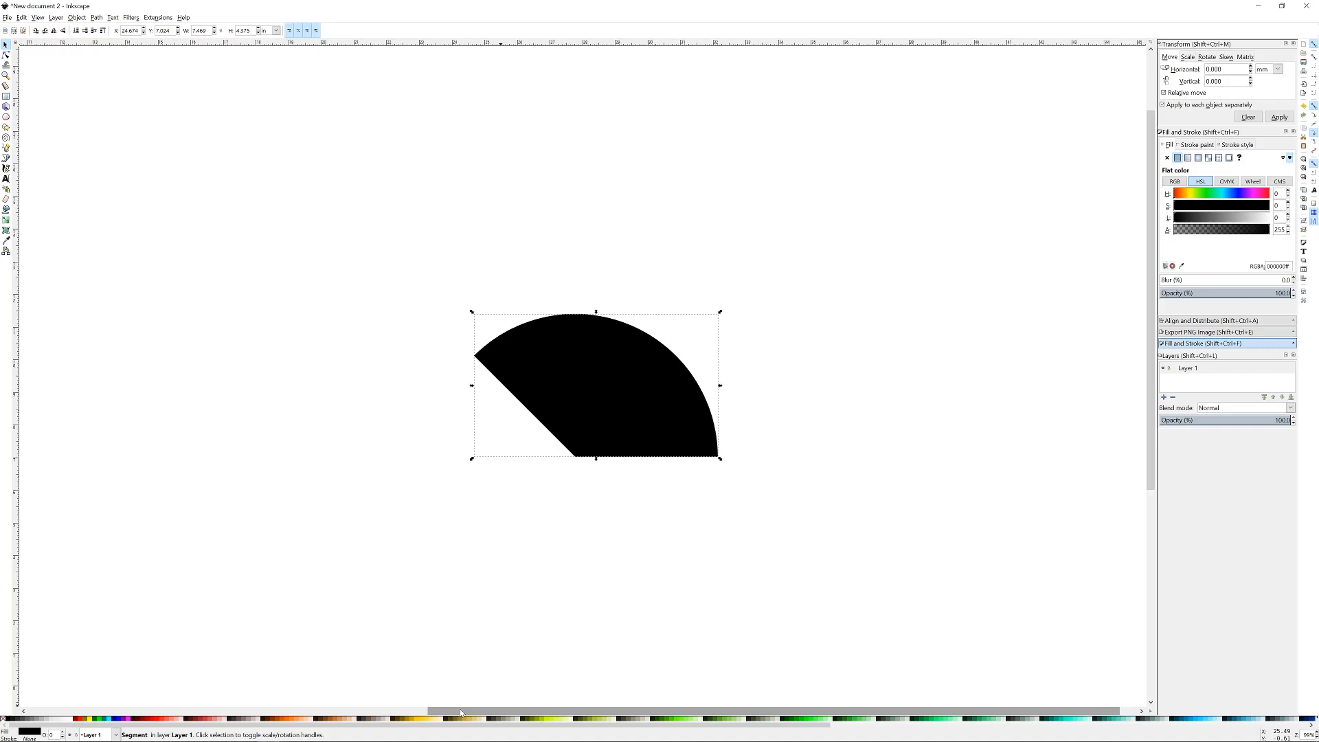
scroll(630, 720, "down", 5)
scroll(629, 720, "up", 5)
left_click_drag(453, 739, 381, 734)
left_click(302, 720)
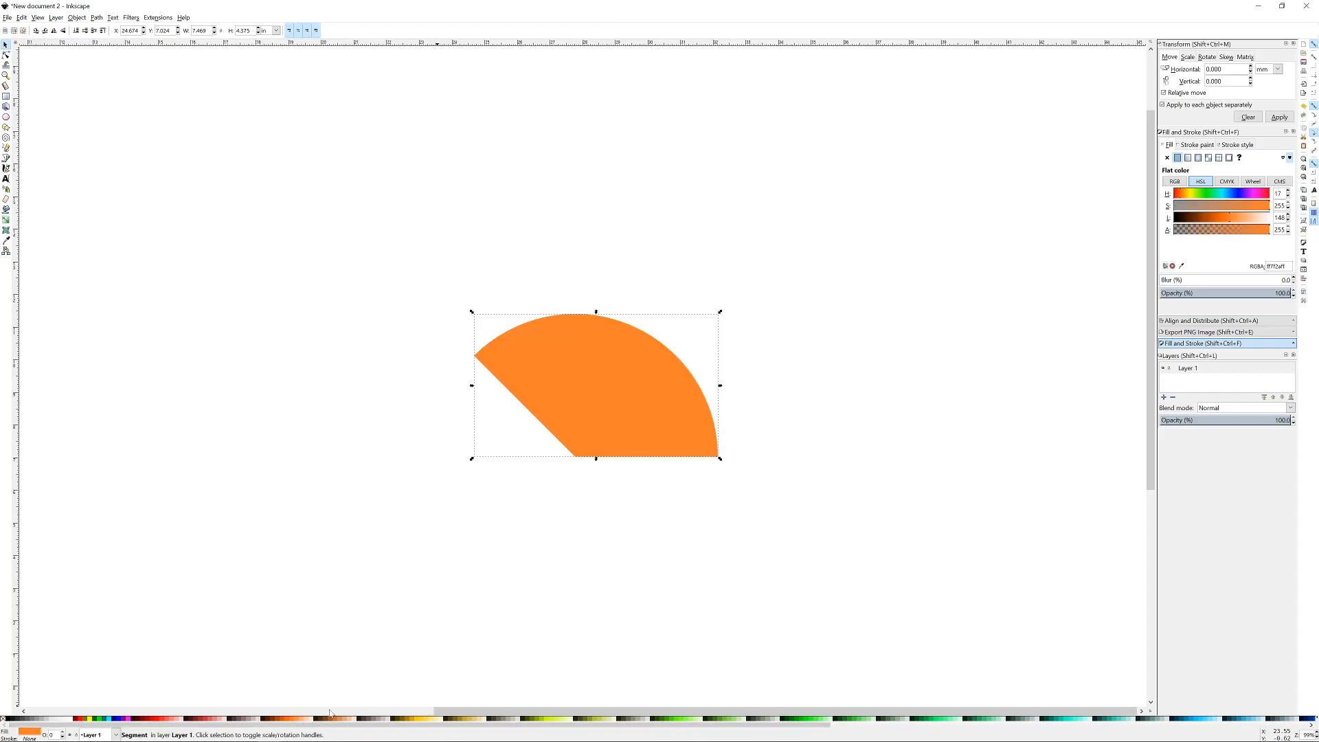
left_click(576, 557)
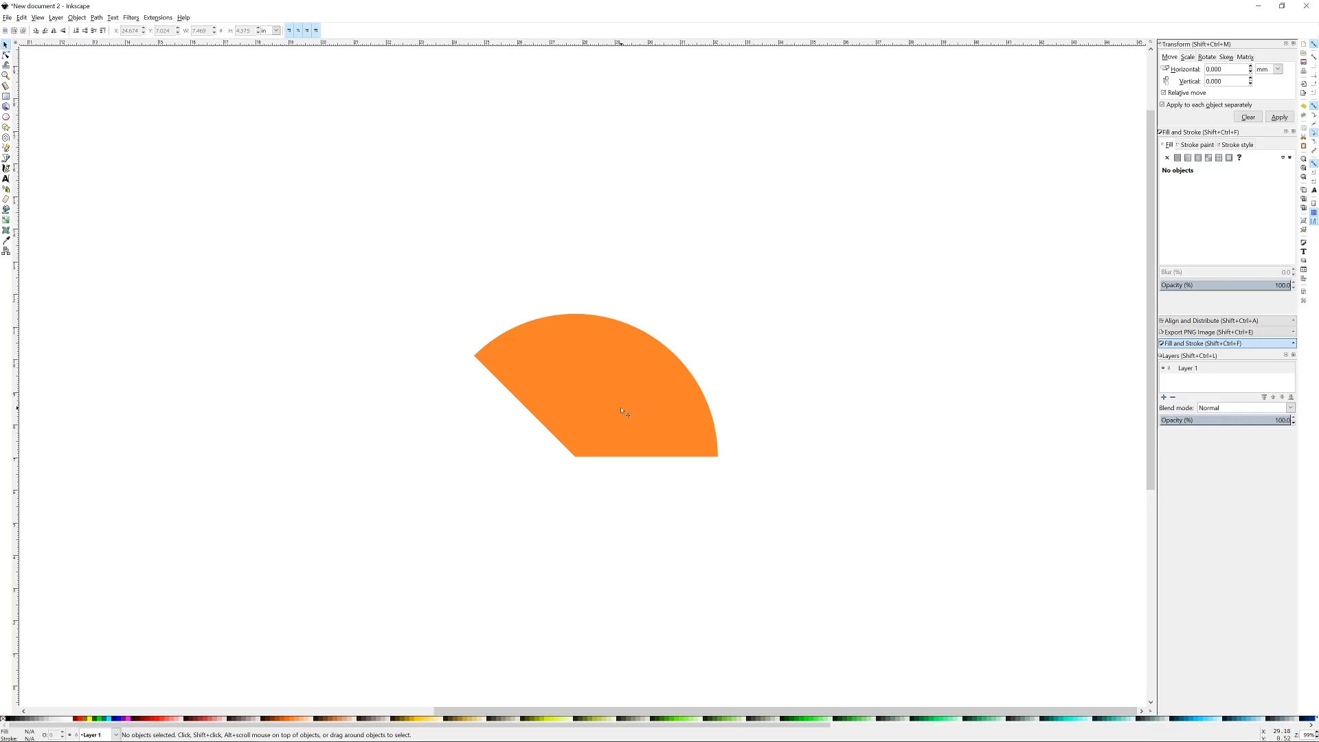
- Move the orange slice from the empty canvas onto the page
scroll(602, 385, "down", 3)
scroll(543, 395, "up", 3)
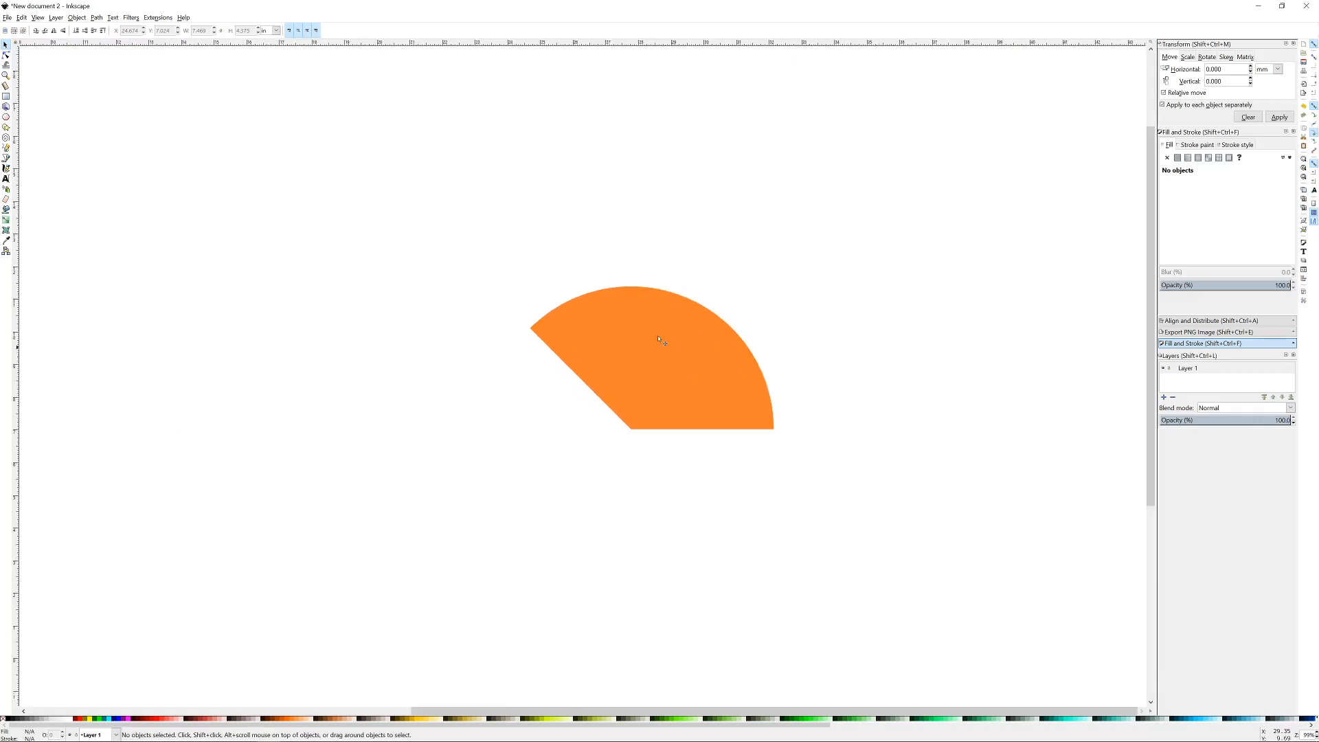
scroll(625, 340, "down", 2)
left_click_drag(536, 368, 663, 351)
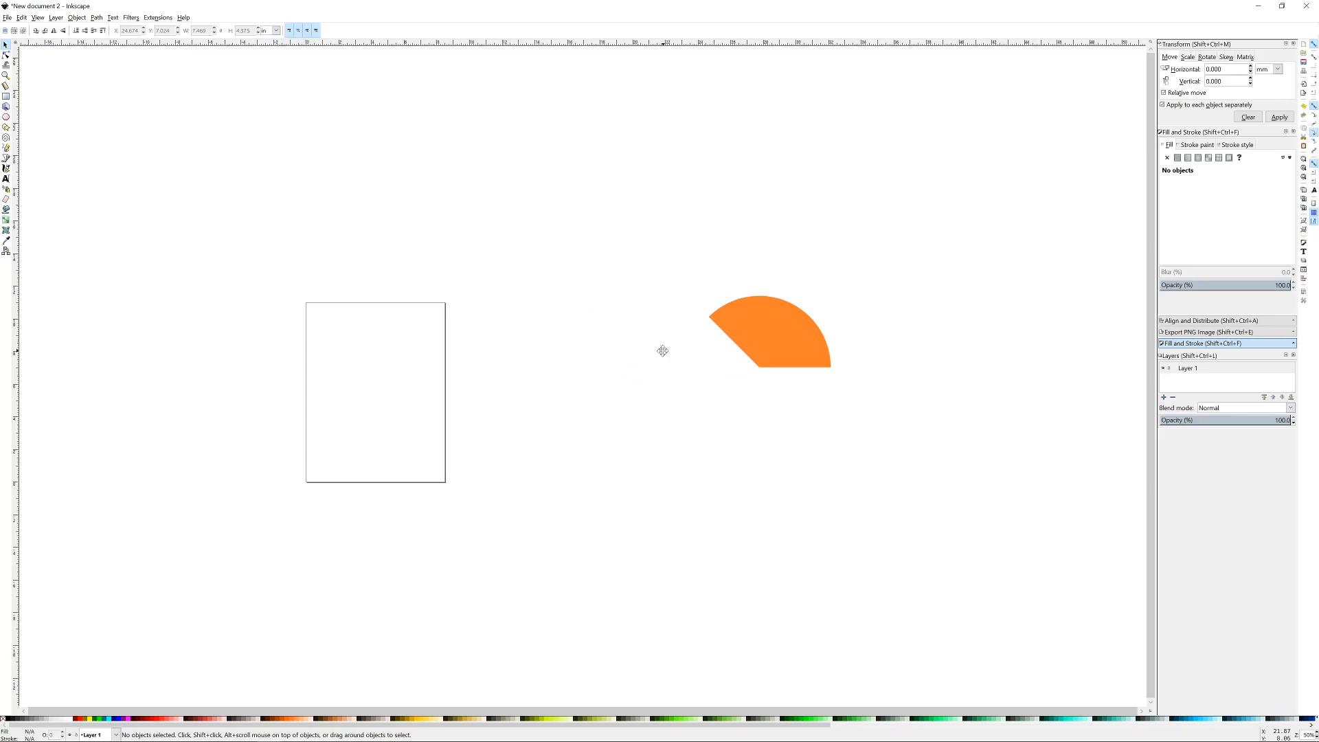
left_click_drag(761, 356, 361, 389)
- Scale the orange slice down proportionally to about 1.29 in wide and place it in the page's upper-left area
scroll(353, 366, "up", 3)
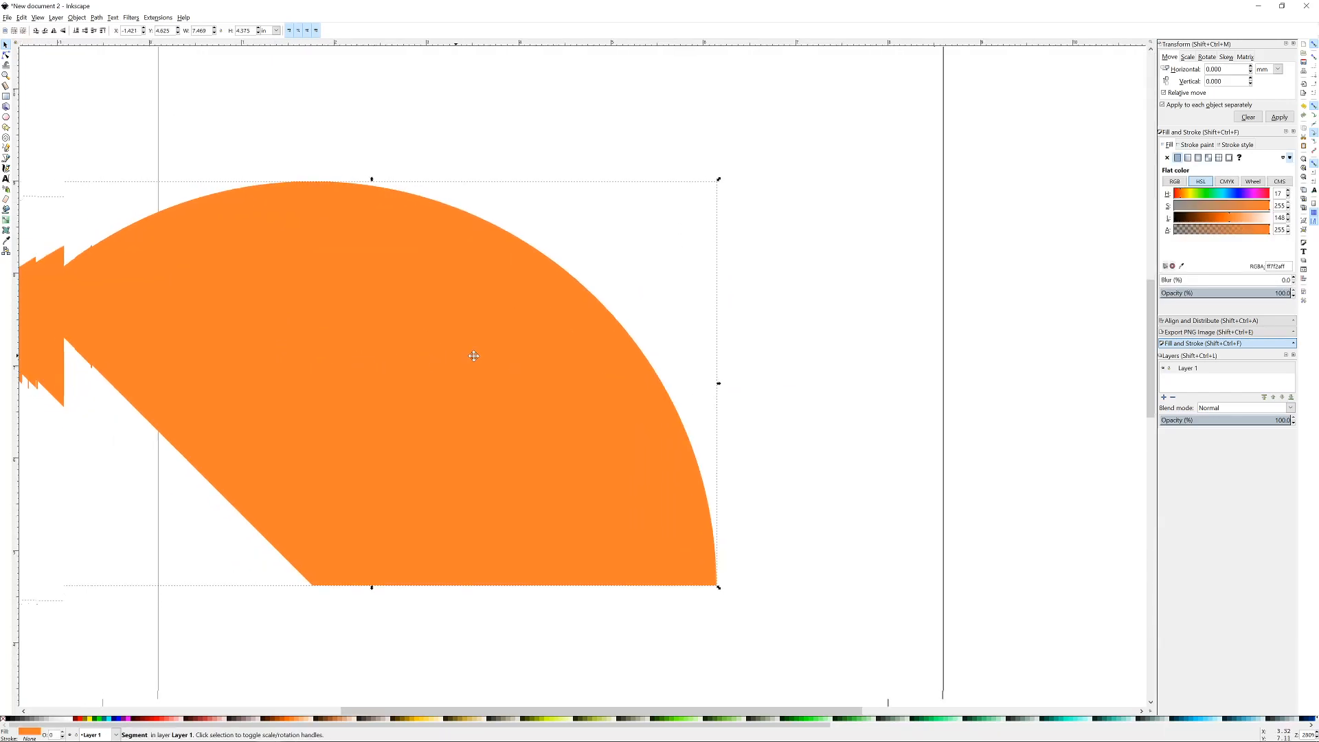
left_click_drag(643, 258, 501, 295)
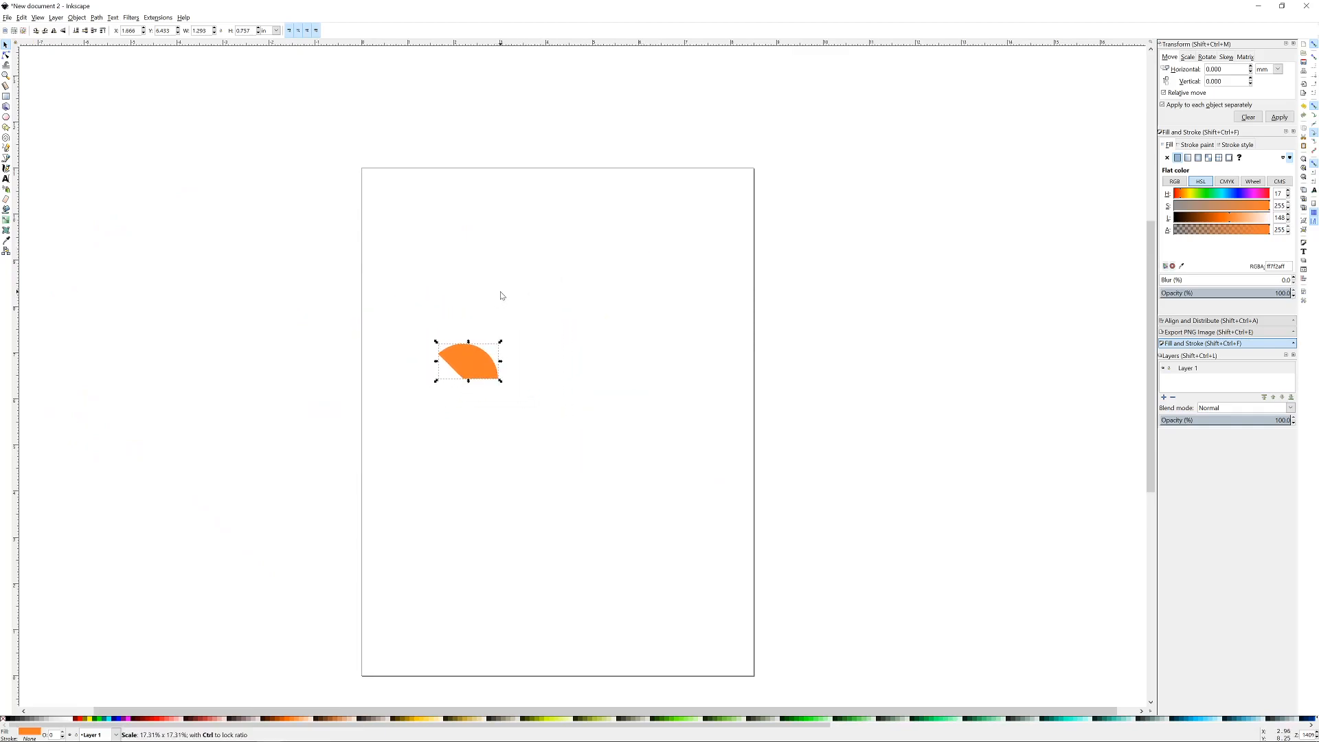
left_click_drag(470, 366, 443, 270)
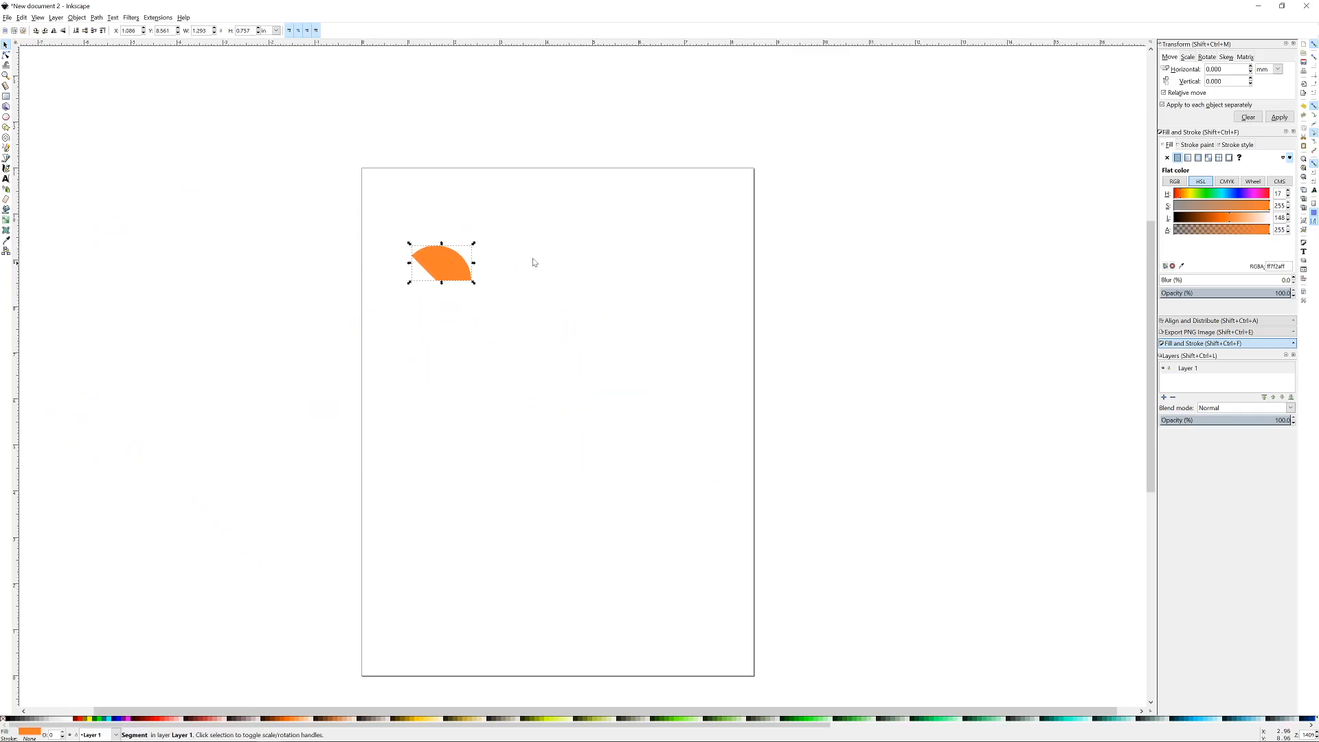
left_click(521, 265)
- Add the text "1. Which shape is part of a circle?" above the orange slice
scroll(462, 243, "up", 1)
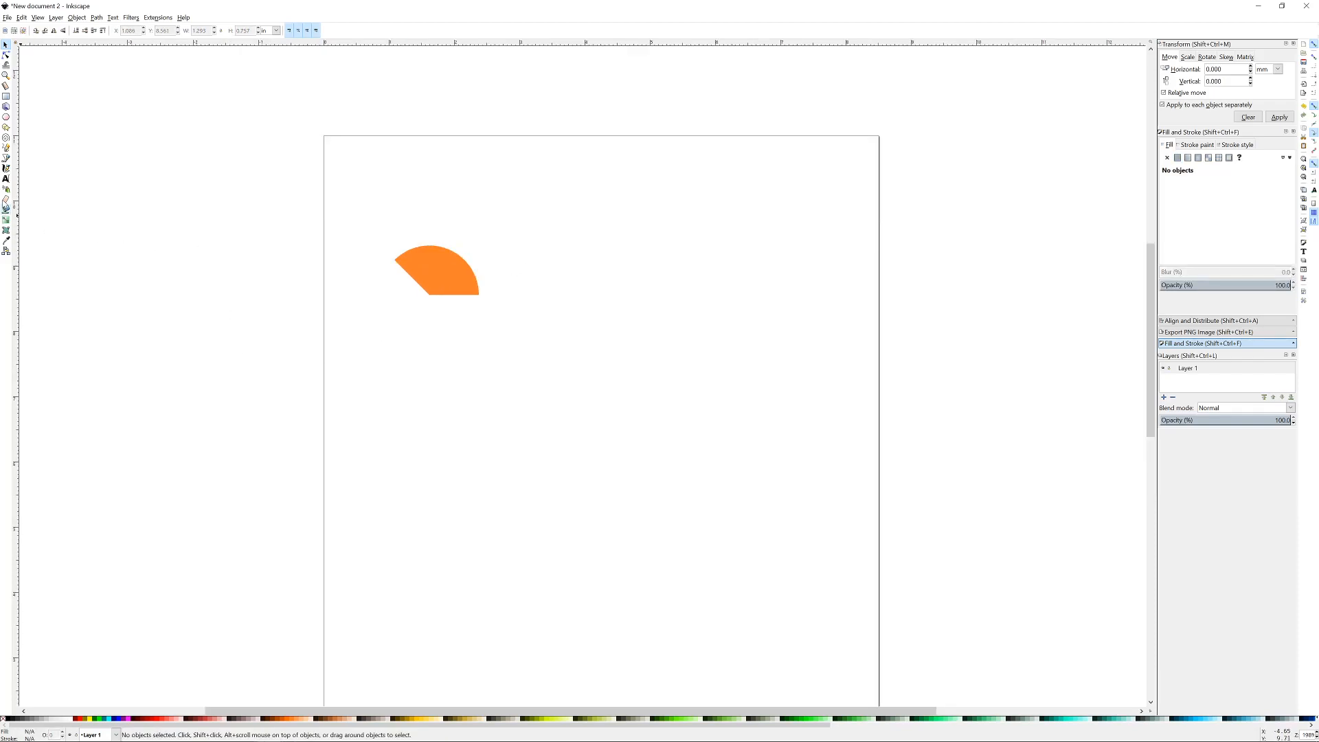
left_click(6, 179)
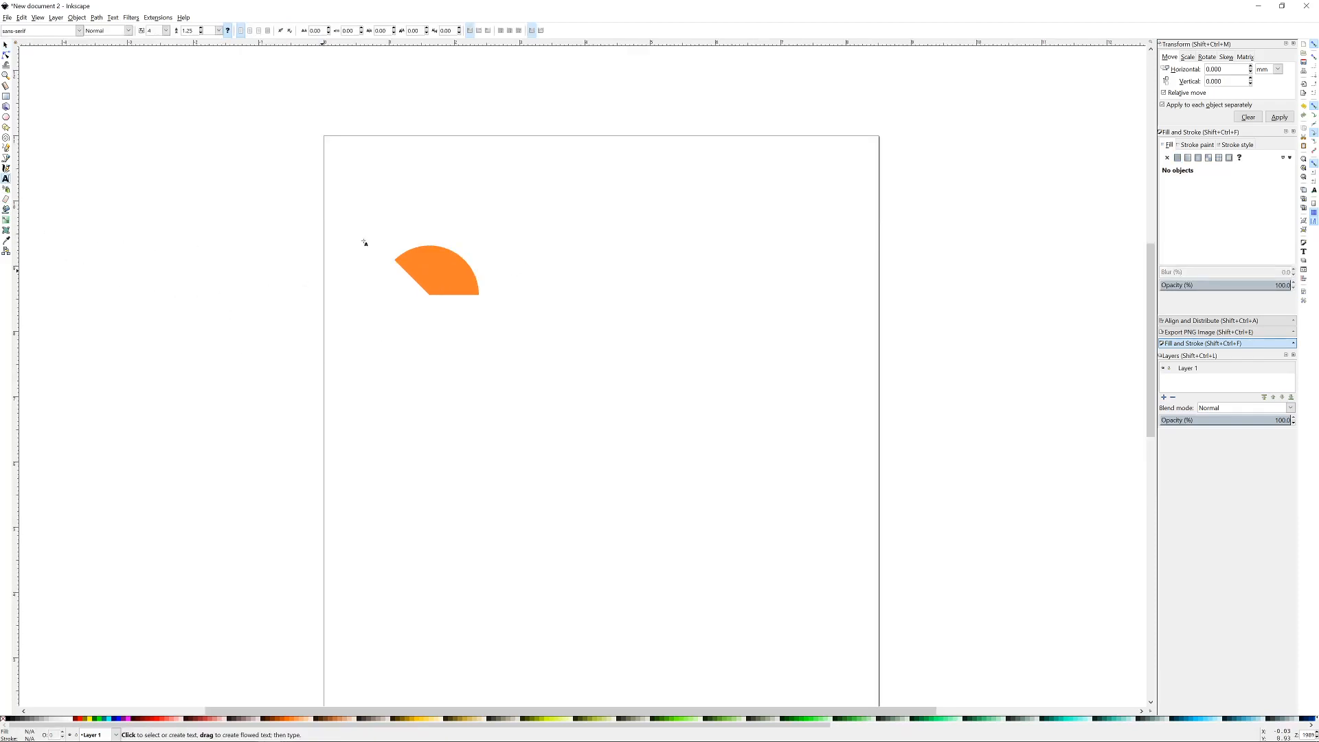
left_click(346, 227)
type("1. Which shape is part of a circle")
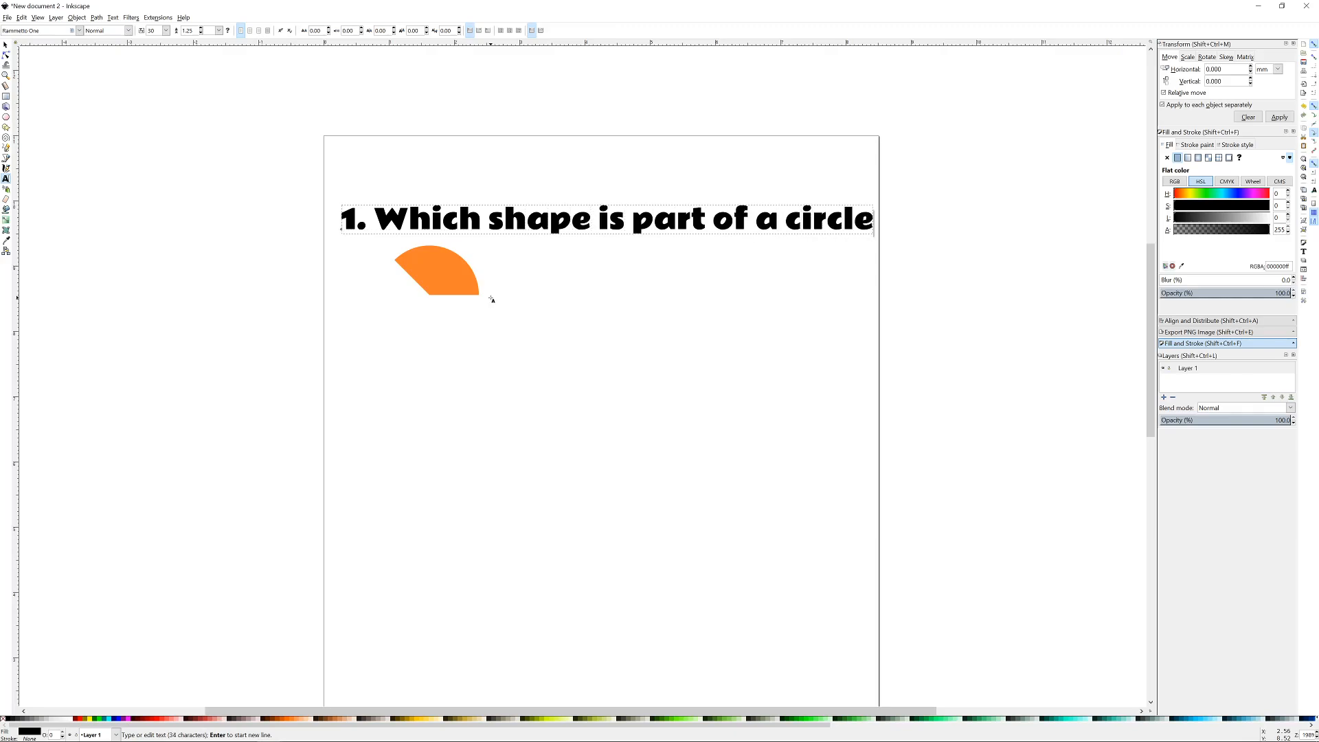
type("?")
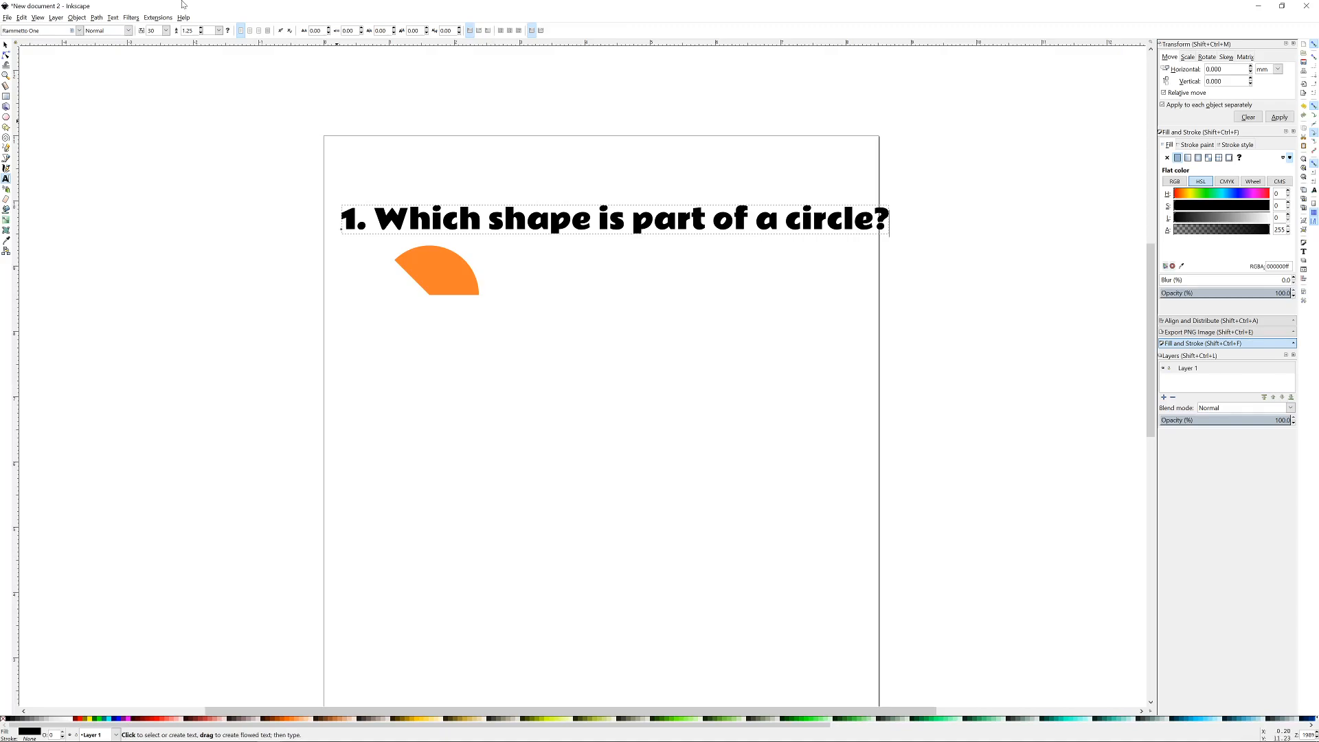
- Scale the question text down proportionally to about 3.4 in wide so it fits on the page
left_click(6, 45)
left_click_drag(891, 219, 568, 223)
left_click(598, 378)
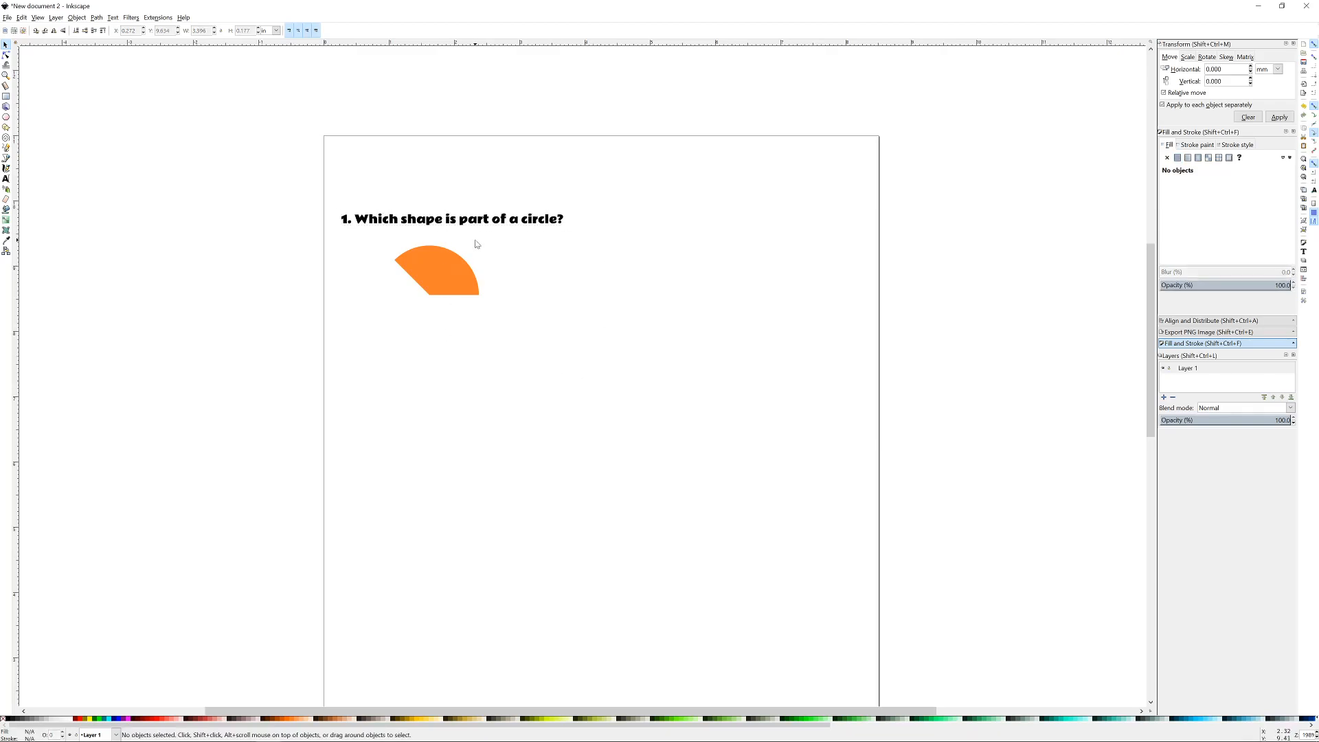
- Select the question text and the orange slice together and move them slightly down and to the right on the page
scroll(476, 244, "down", 2)
scroll(501, 282, "up", 2)
left_click_drag(600, 341, 318, 200)
left_click_drag(415, 270, 460, 303)
left_click(604, 177)
- Align the left edges of the question text and the orange slice relative to the first selected object
left_click_drag(604, 177, 359, 368)
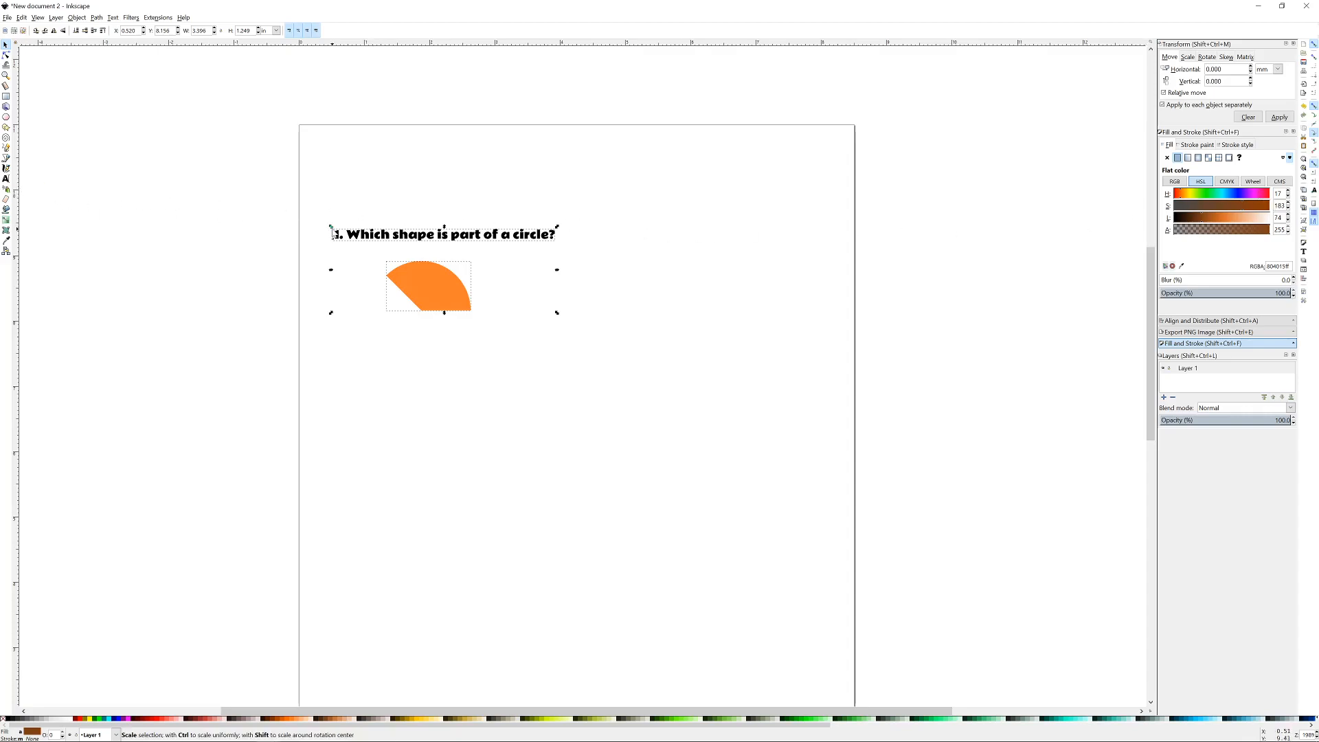
left_click(1304, 280)
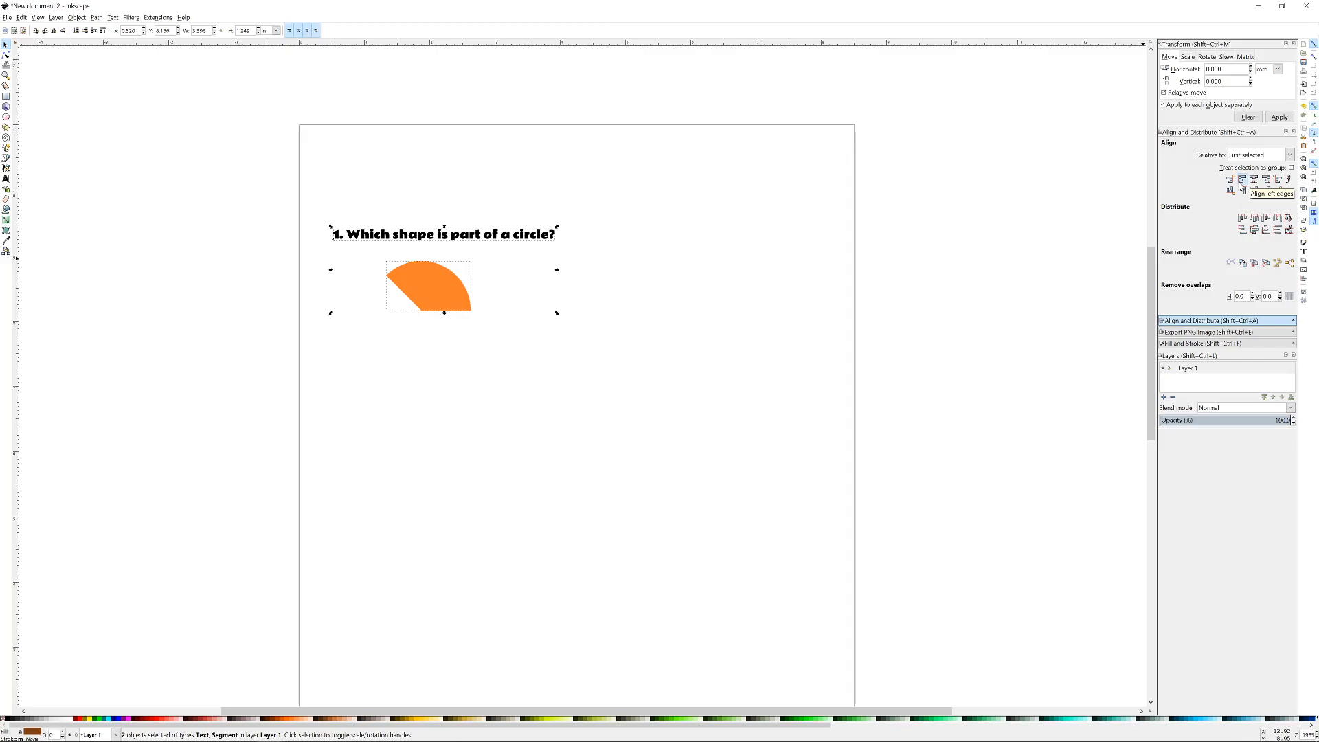
left_click(1242, 180)
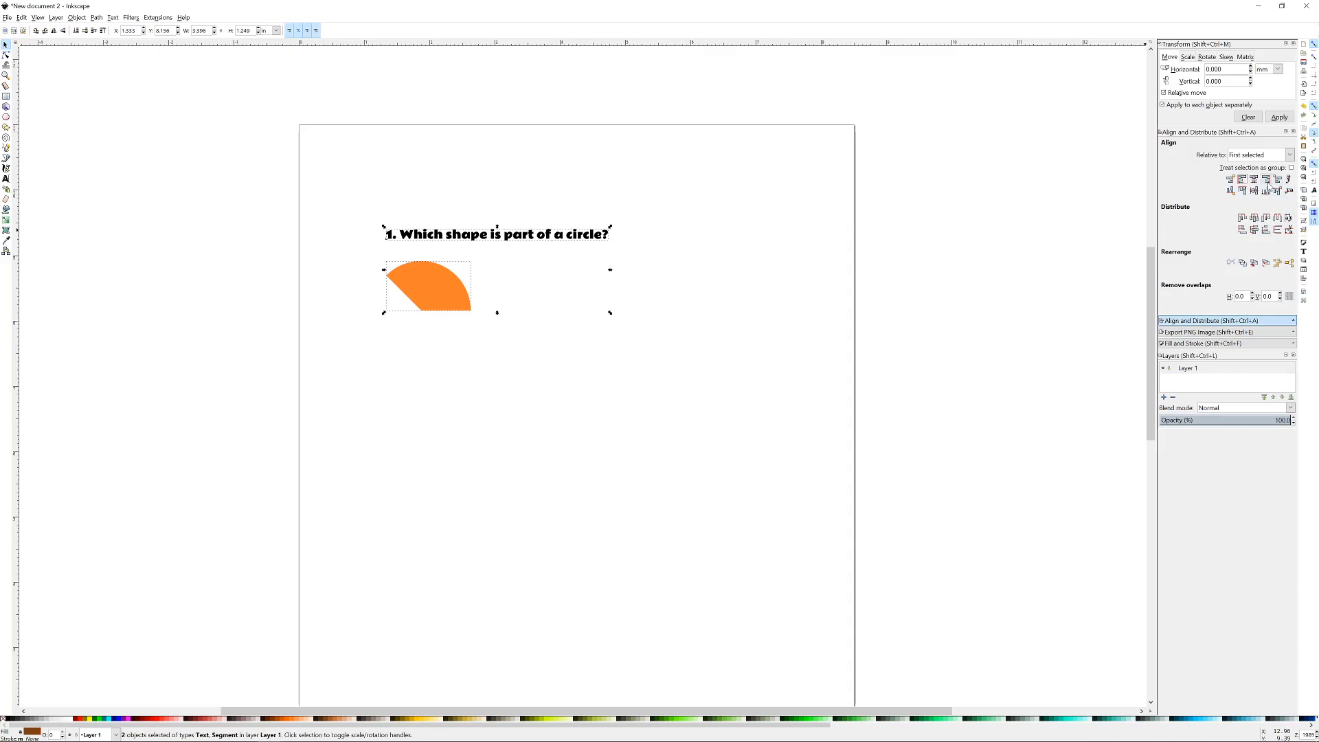
- Try aligning the question text with the slice by right edges and bottom edges, and centre both on the horizontal axis
left_click(1266, 180)
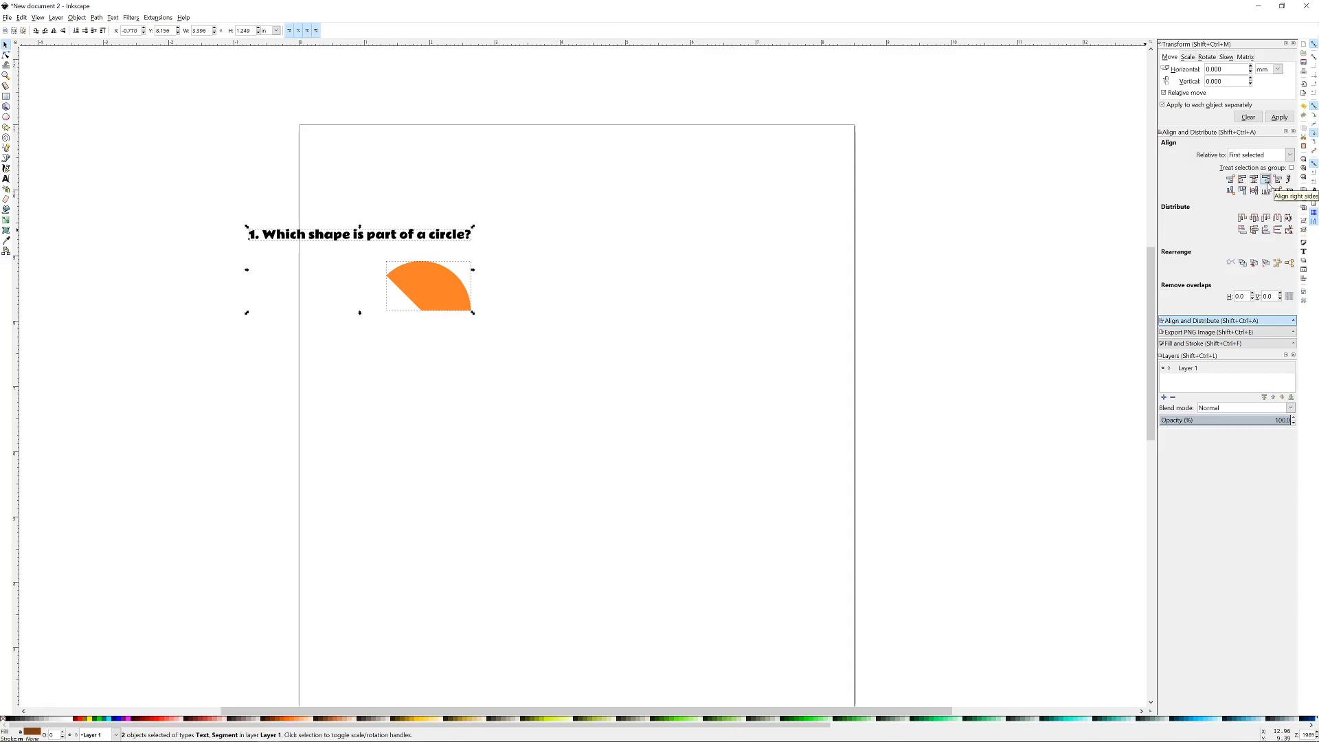
left_click(1266, 191)
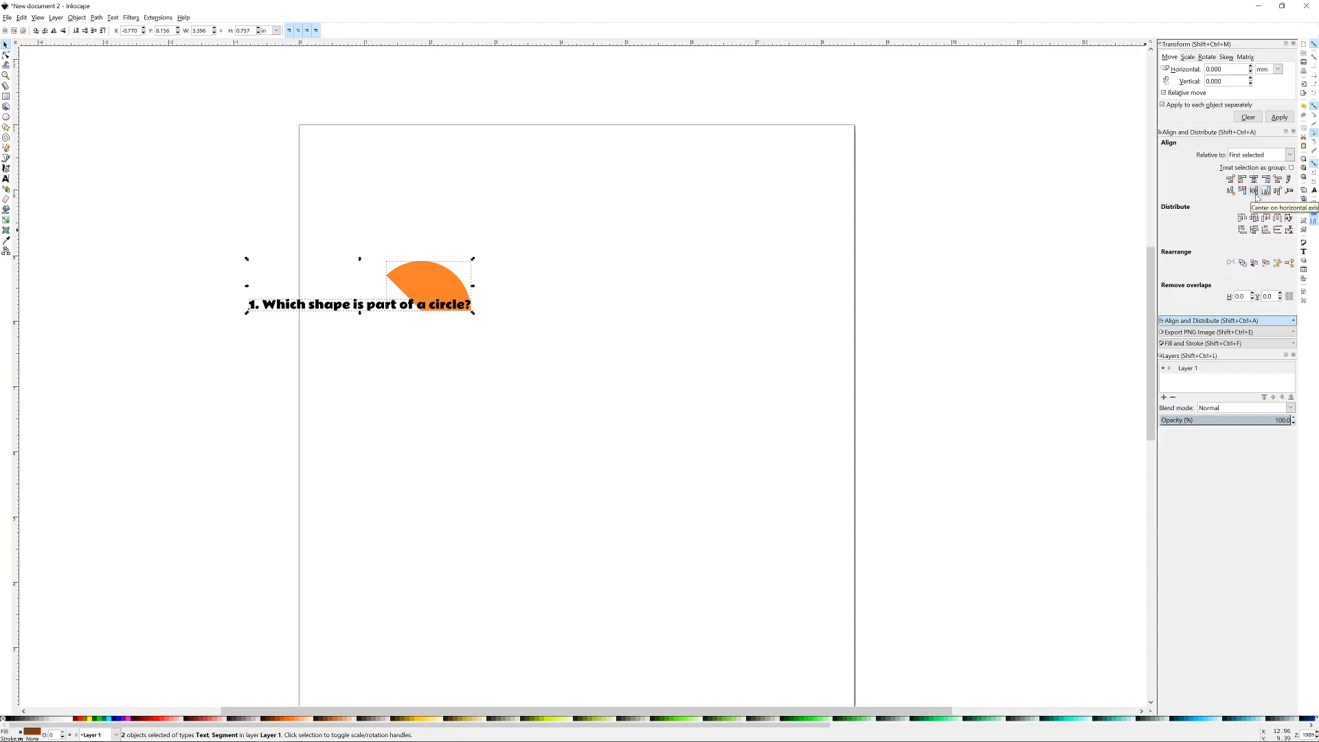
left_click(1255, 191)
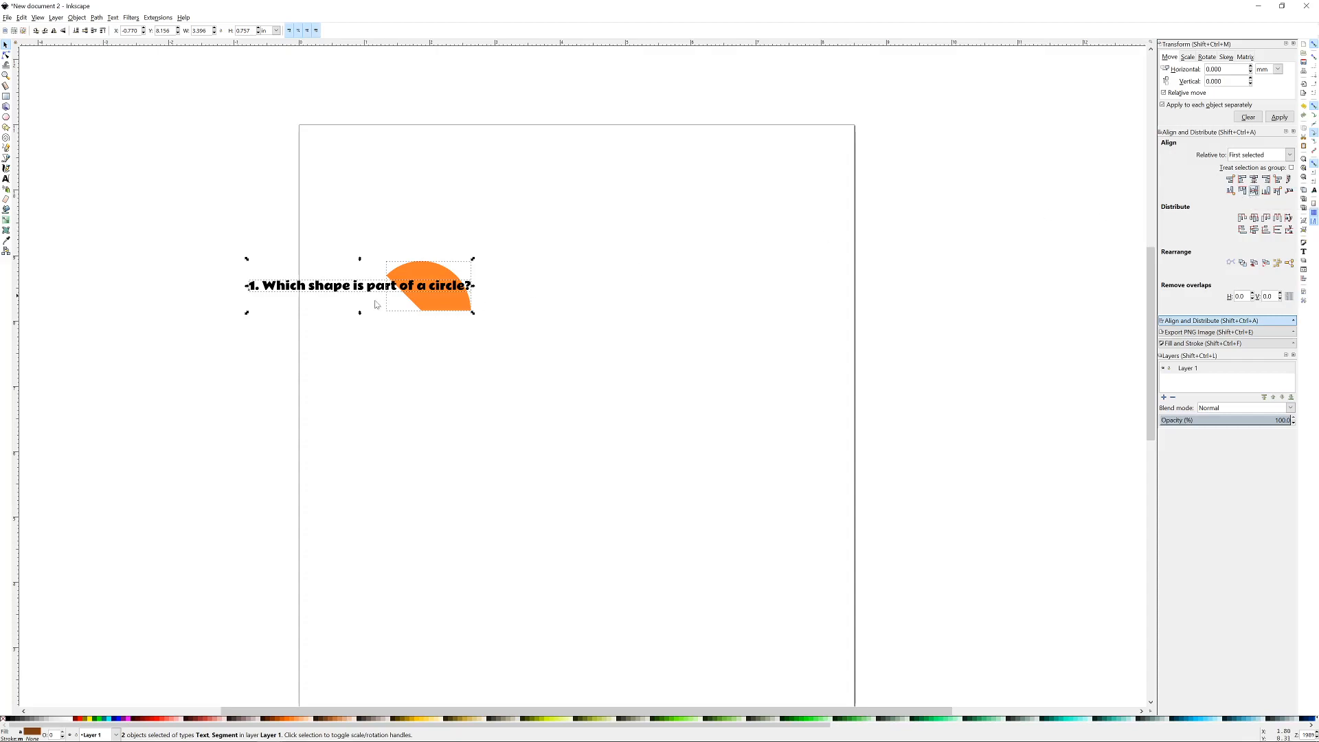
- Move only the question text back onto the page, directly above the orange slice, and deselect it
left_click(496, 303)
left_click_drag(352, 291, 429, 246)
left_click(605, 246)
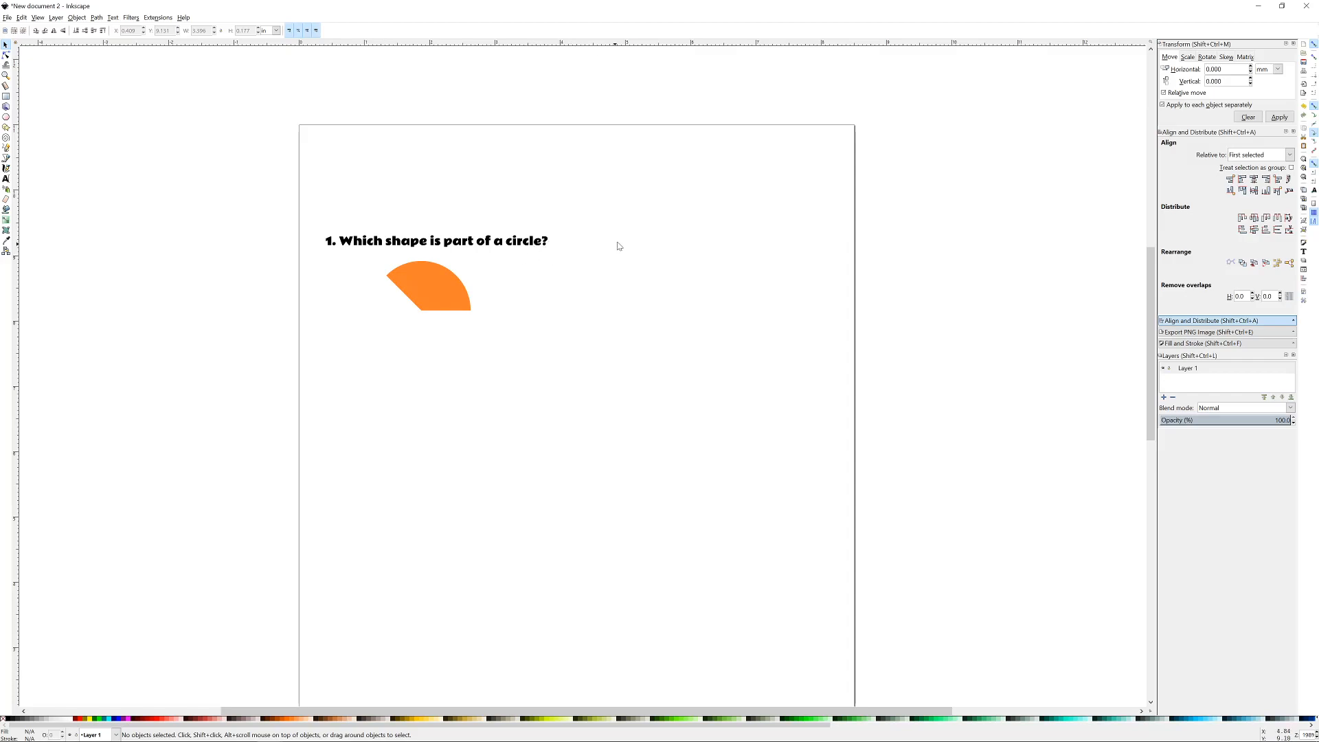
- Move the orange slice left so it sits beneath the start of the question text, and deselect it
scroll(446, 289, "up", 3)
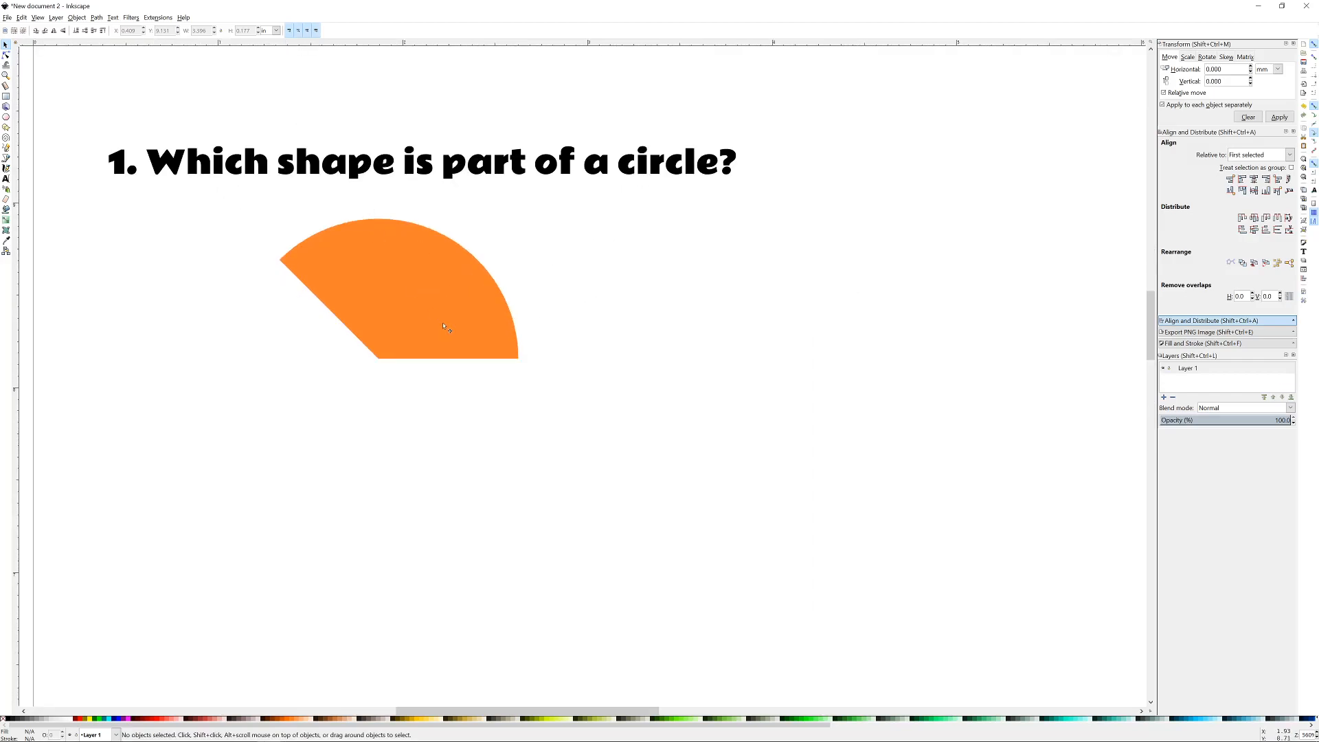
left_click(412, 259)
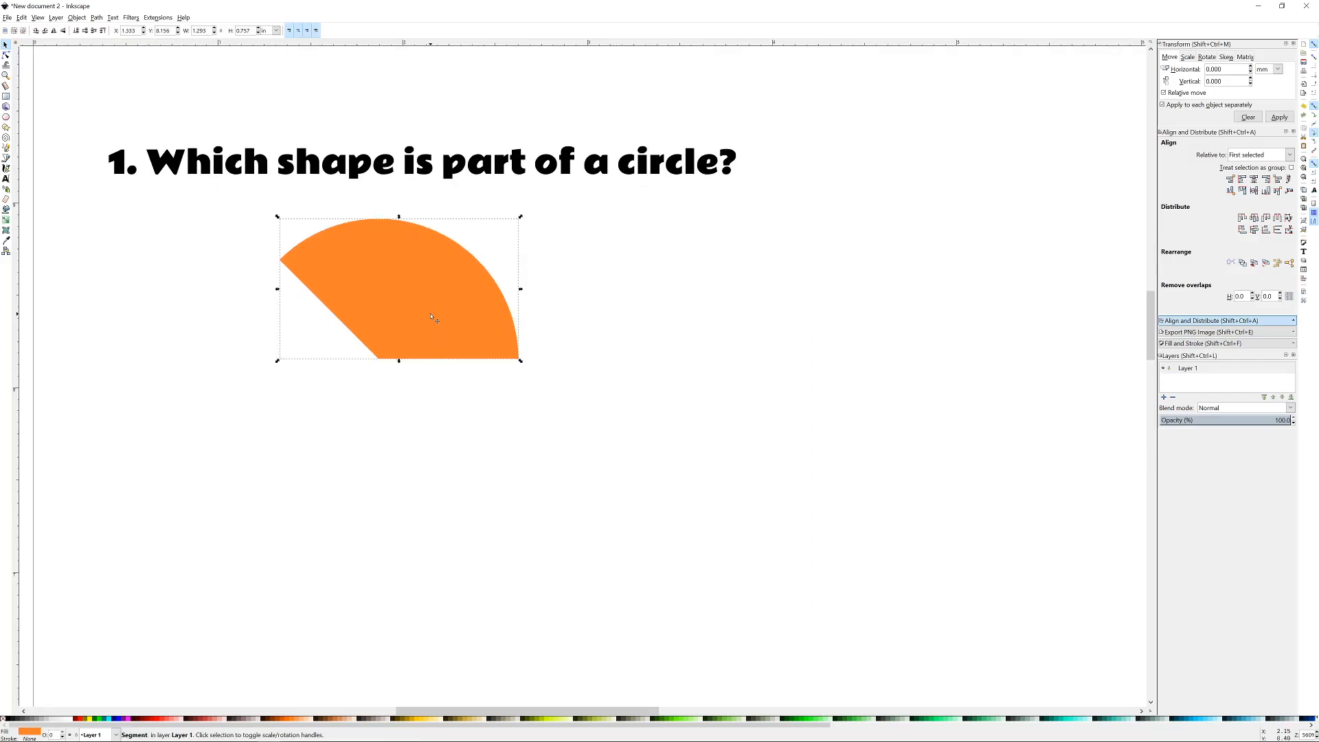
scroll(431, 317, "down", 2)
left_click_drag(430, 314, 348, 312)
left_click(553, 310)
scroll(304, 311, "up", 2)
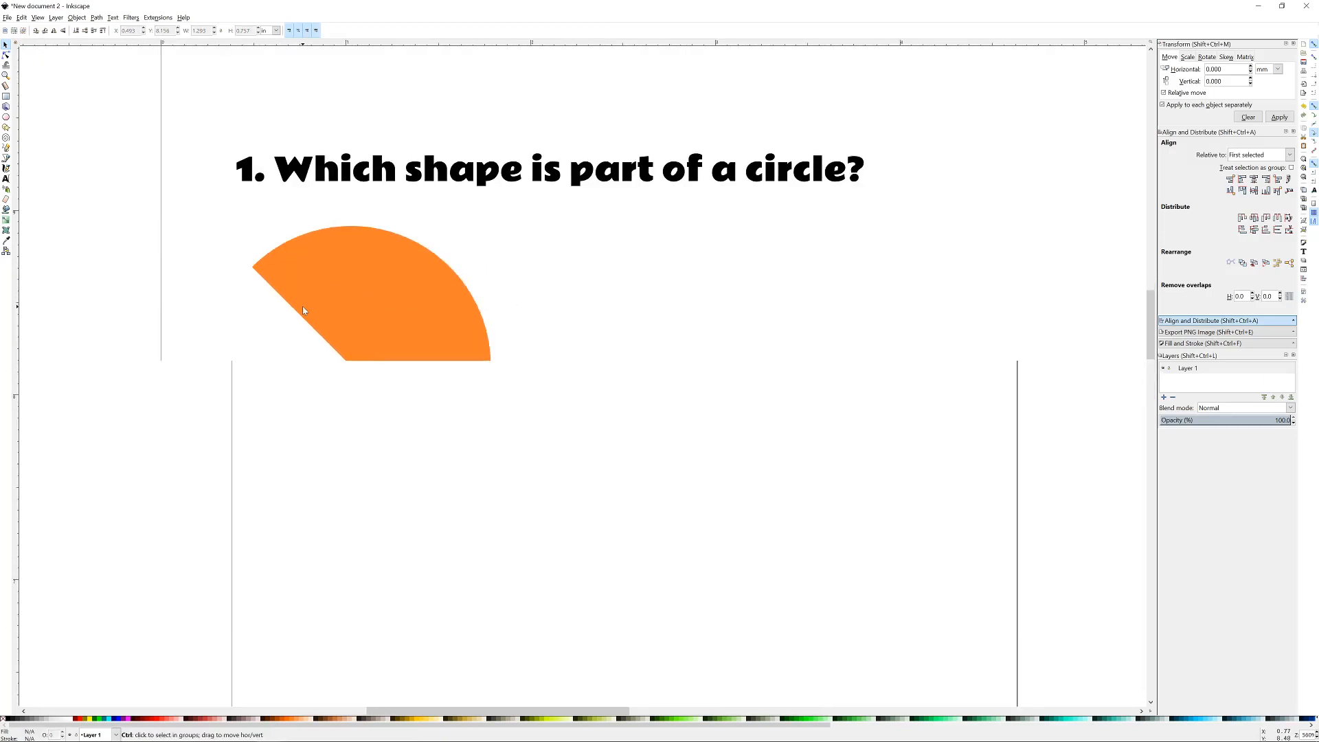
- Duplicate the question text, replace the copy's content with "A", and place it centred beneath the orange slice
scroll(473, 290, "down", 2)
left_click(470, 234)
key("ctrl+d")
left_click_drag(470, 230, 452, 326)
double_click(451, 326)
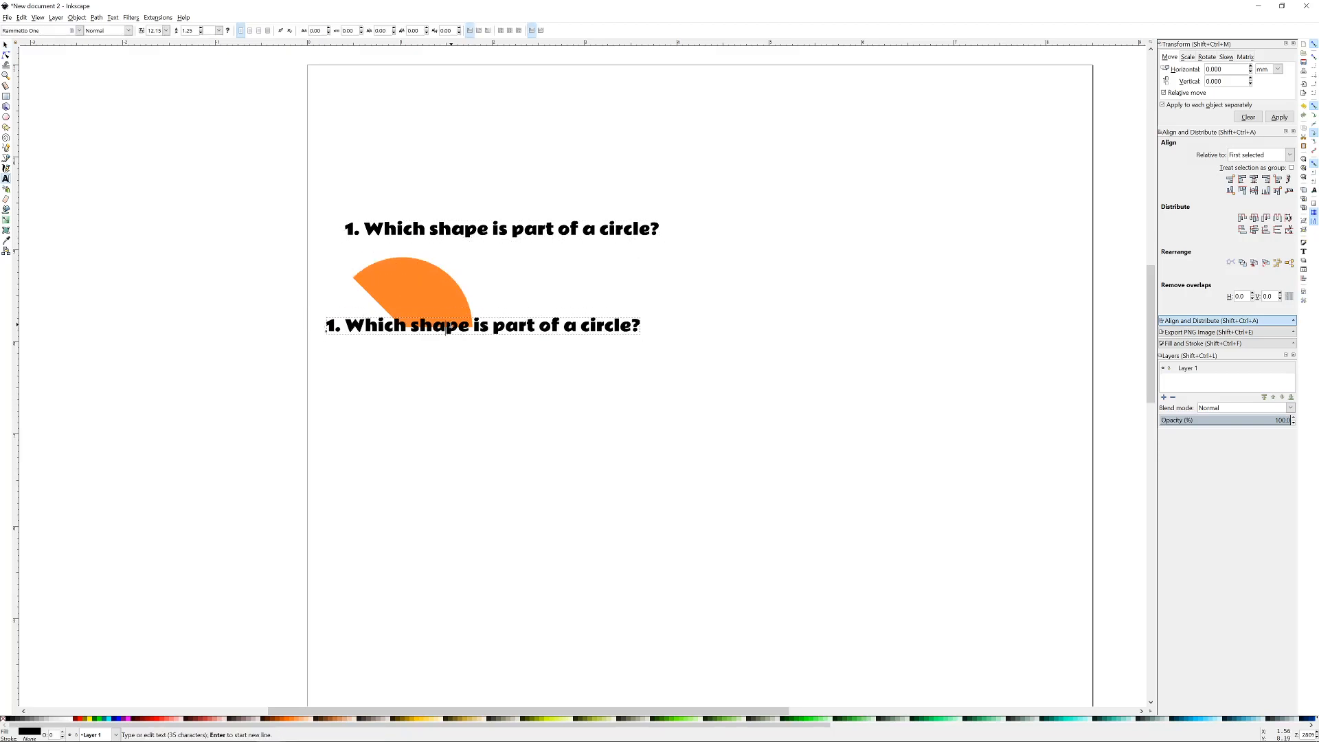
key("ctrl+a")
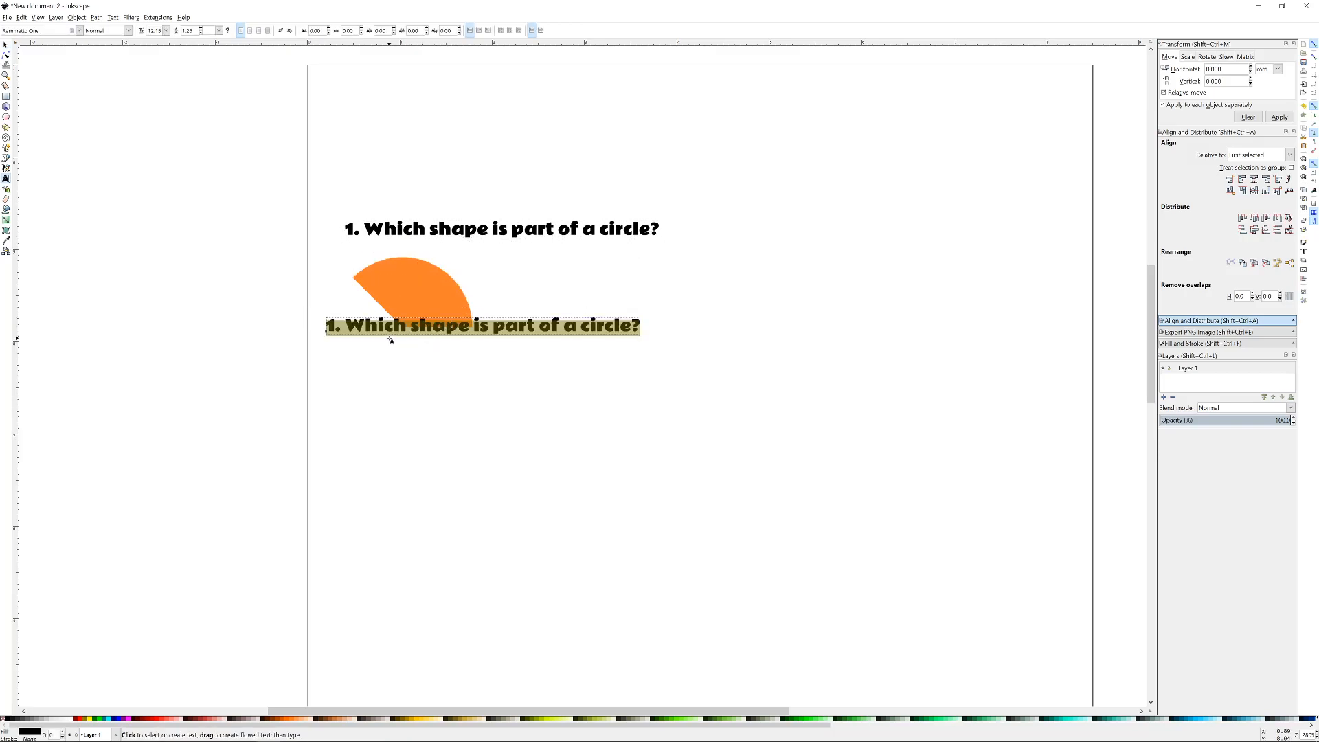
key("BackSpace")
key("F1")
left_click_drag(334, 325, 412, 349)
left_click(520, 330)
- Duplicate the "A" label, move the copy to its right on the same line, and change it to "B"
left_click(411, 349)
key("ctrl+d")
left_click_drag(419, 355, 547, 349)
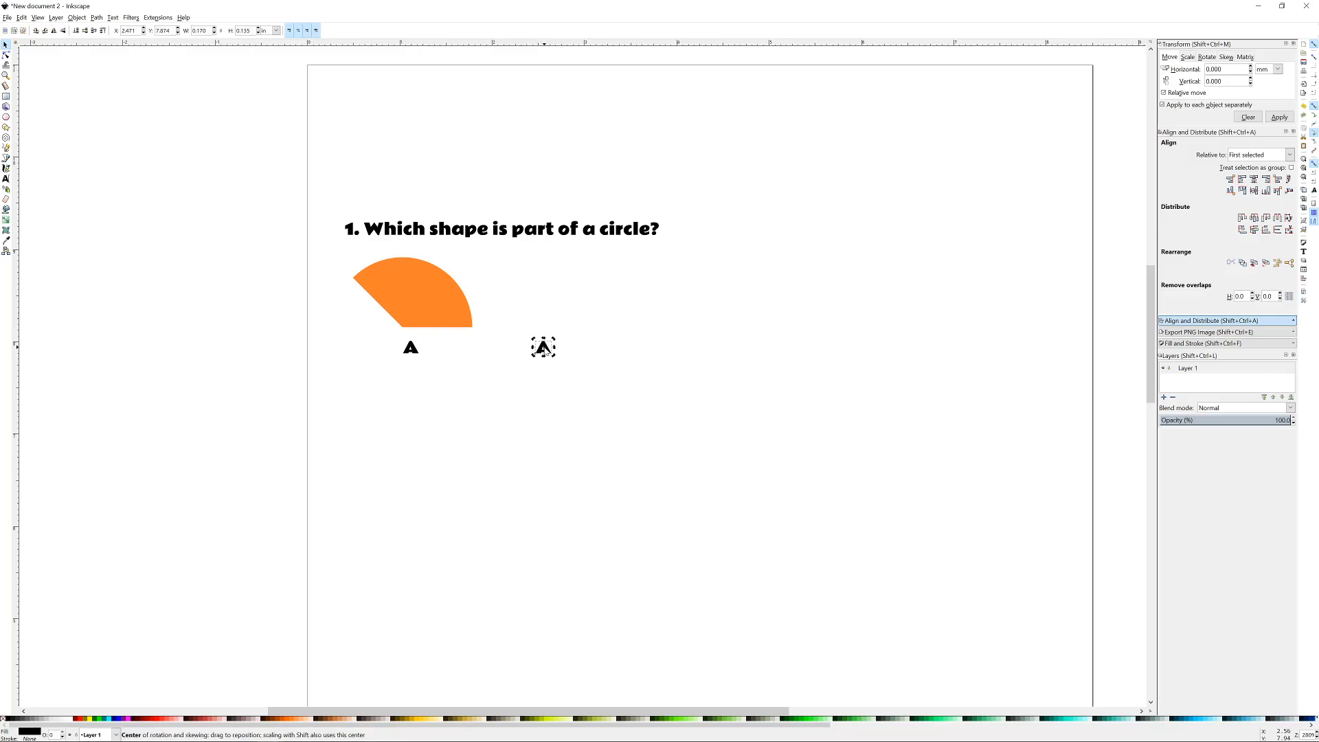
double_click(543, 348)
type("B")
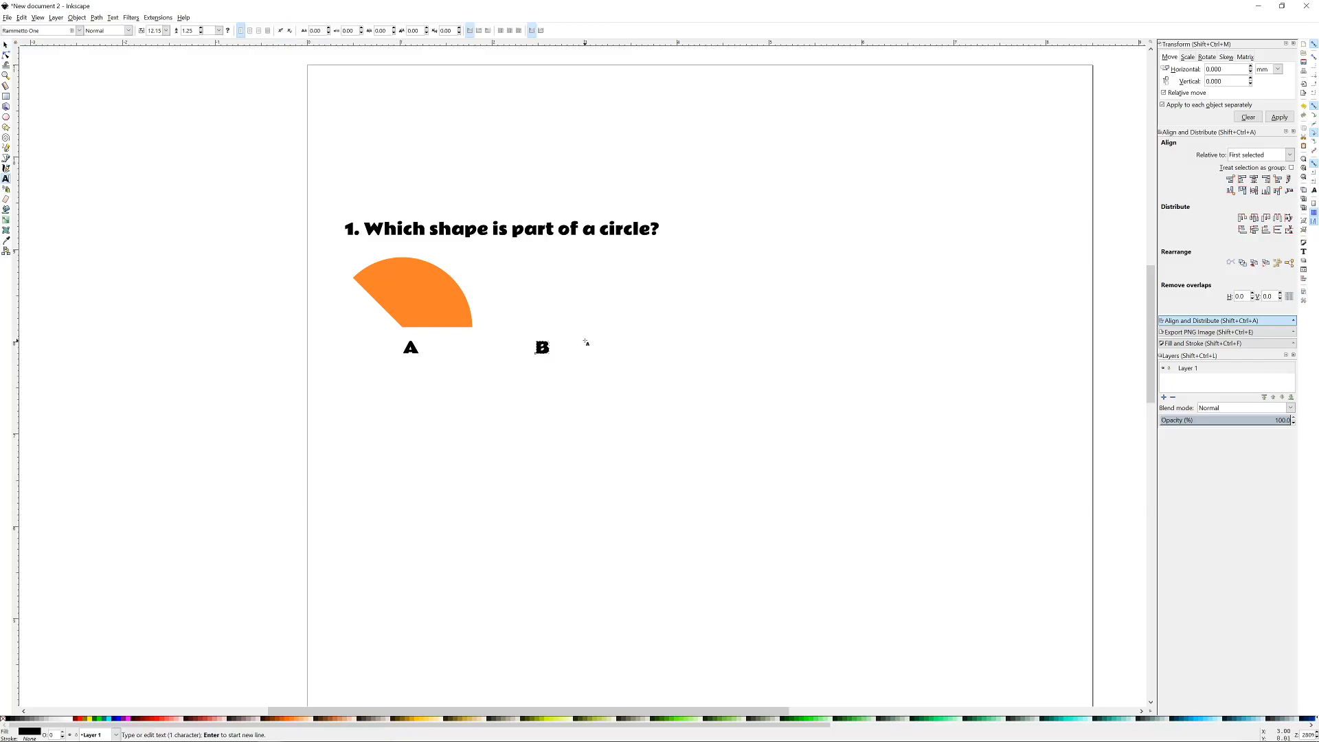
left_click(5, 46)
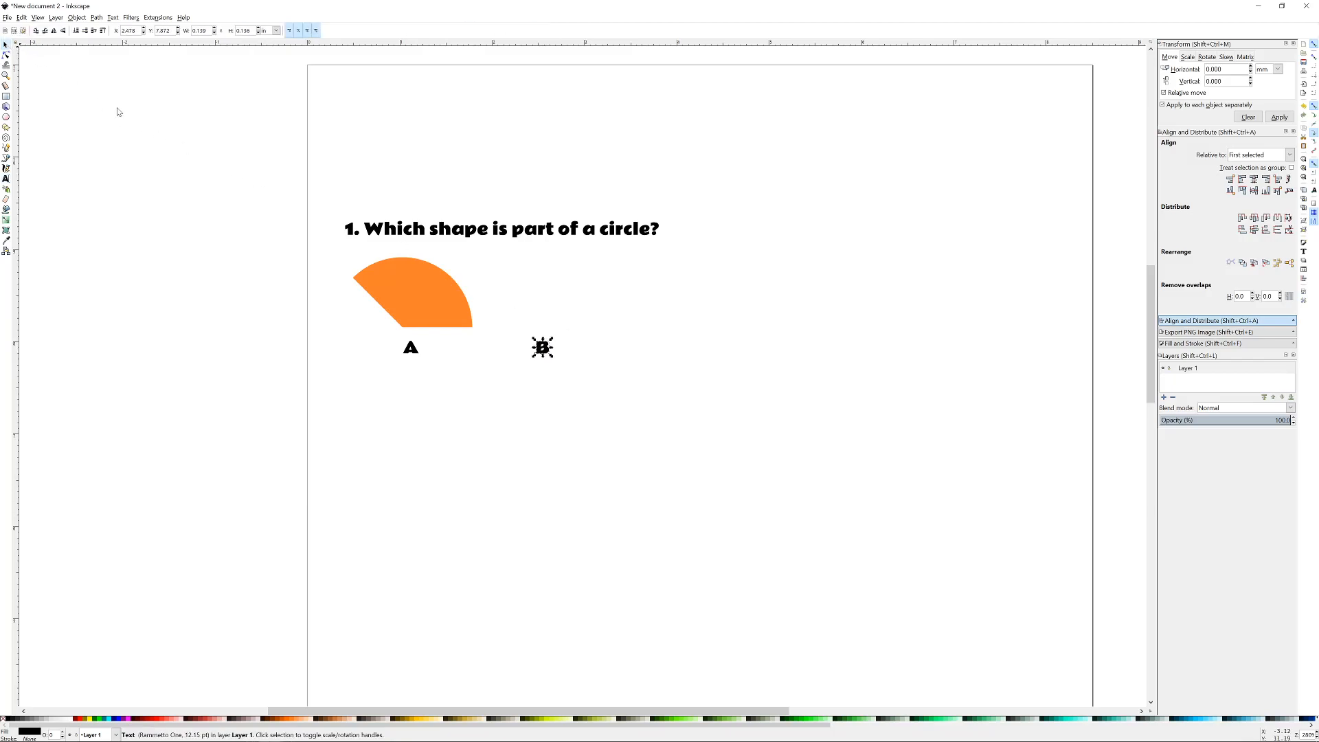
- Draw an orange square about 0.69 in wide above the "B" label and deselect it
left_click(8, 127)
left_click(8, 98)
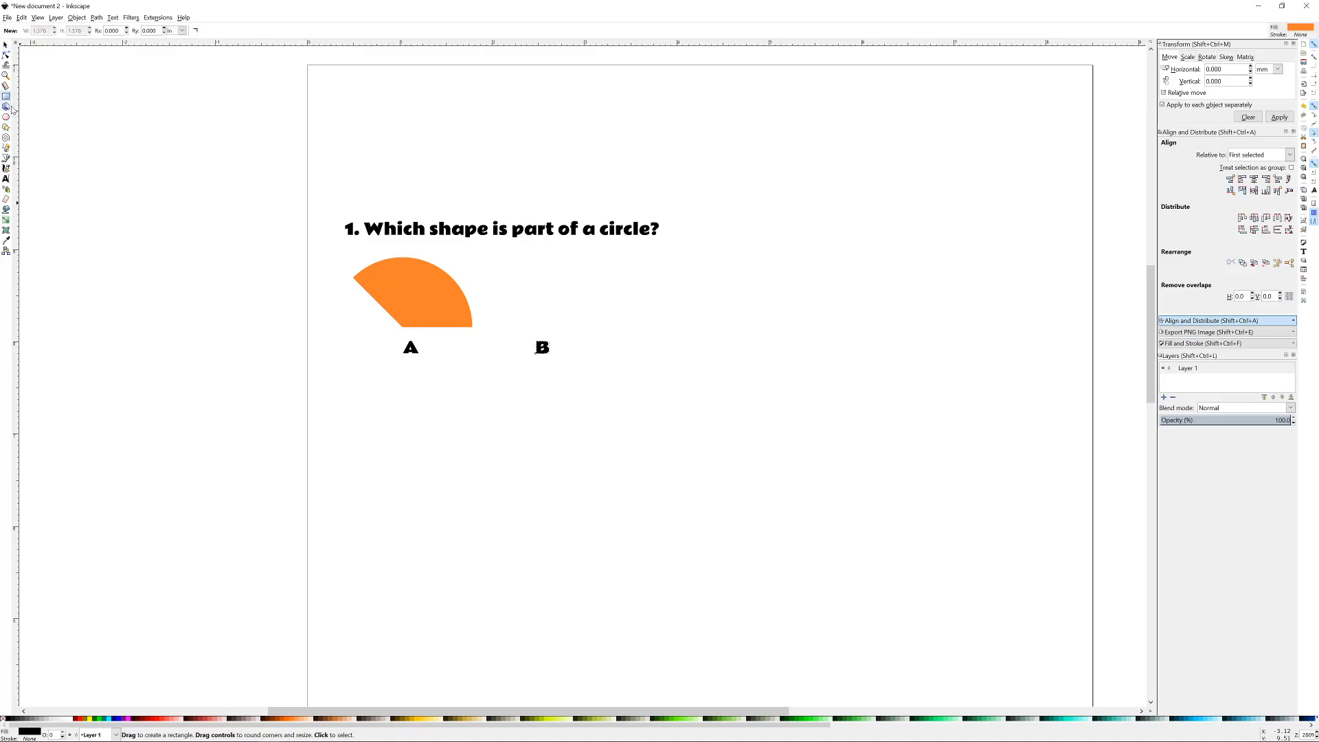
left_click_drag(505, 264, 542, 303)
left_click(6, 45)
left_click(738, 308)
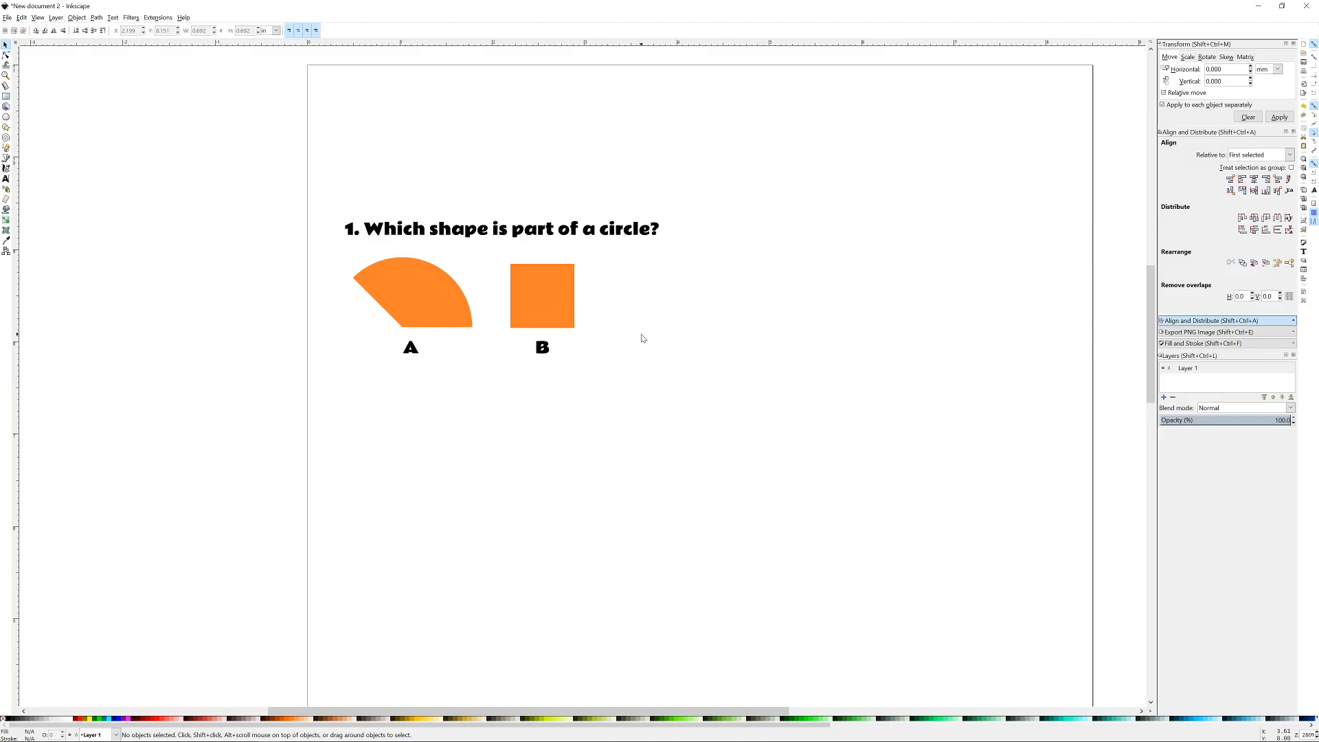
- Duplicate the slice, the square and both labels together and place the copies as a second row directly below
left_click_drag(283, 410, 697, 238)
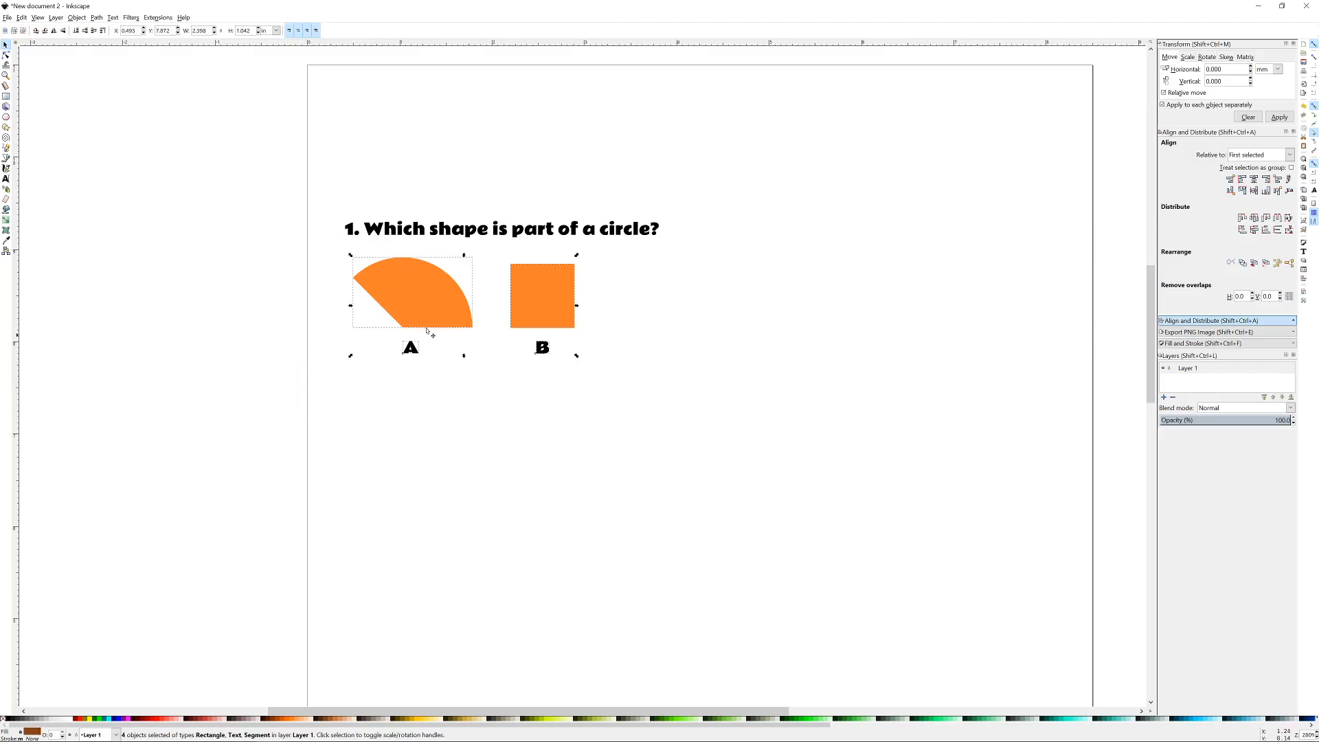
key("ctrl+d")
left_click_drag(542, 302, 538, 413)
left_click(681, 360)
- Round the corners of the second-row square to a radius of about 0.145 in and deselect it
left_click(561, 428)
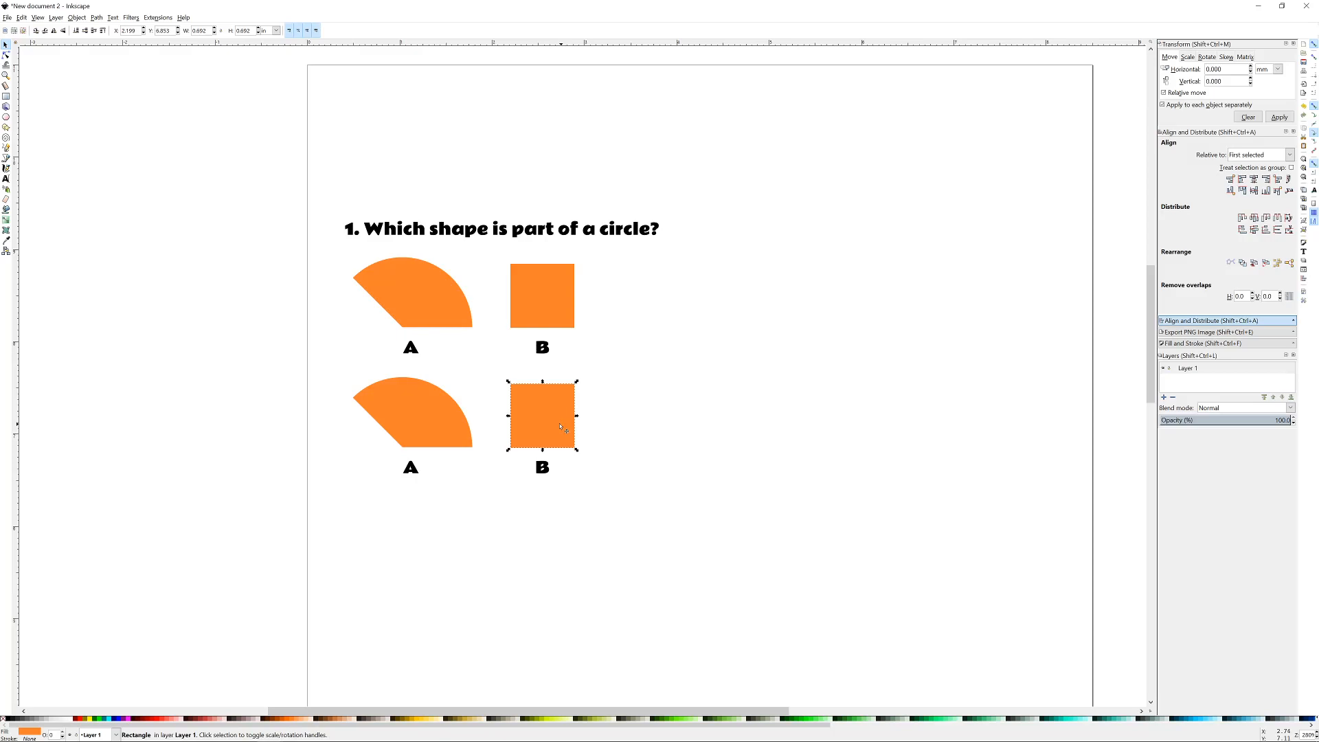
key("r")
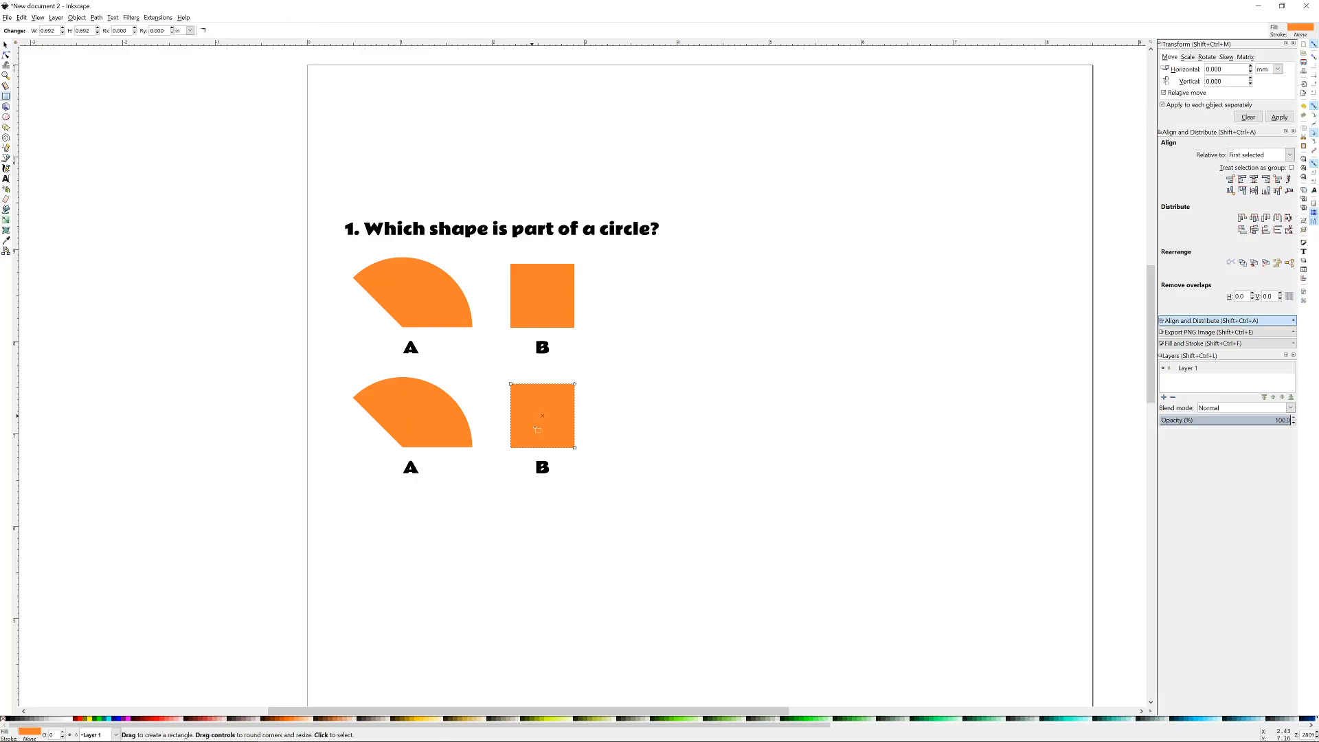
left_click(5, 45)
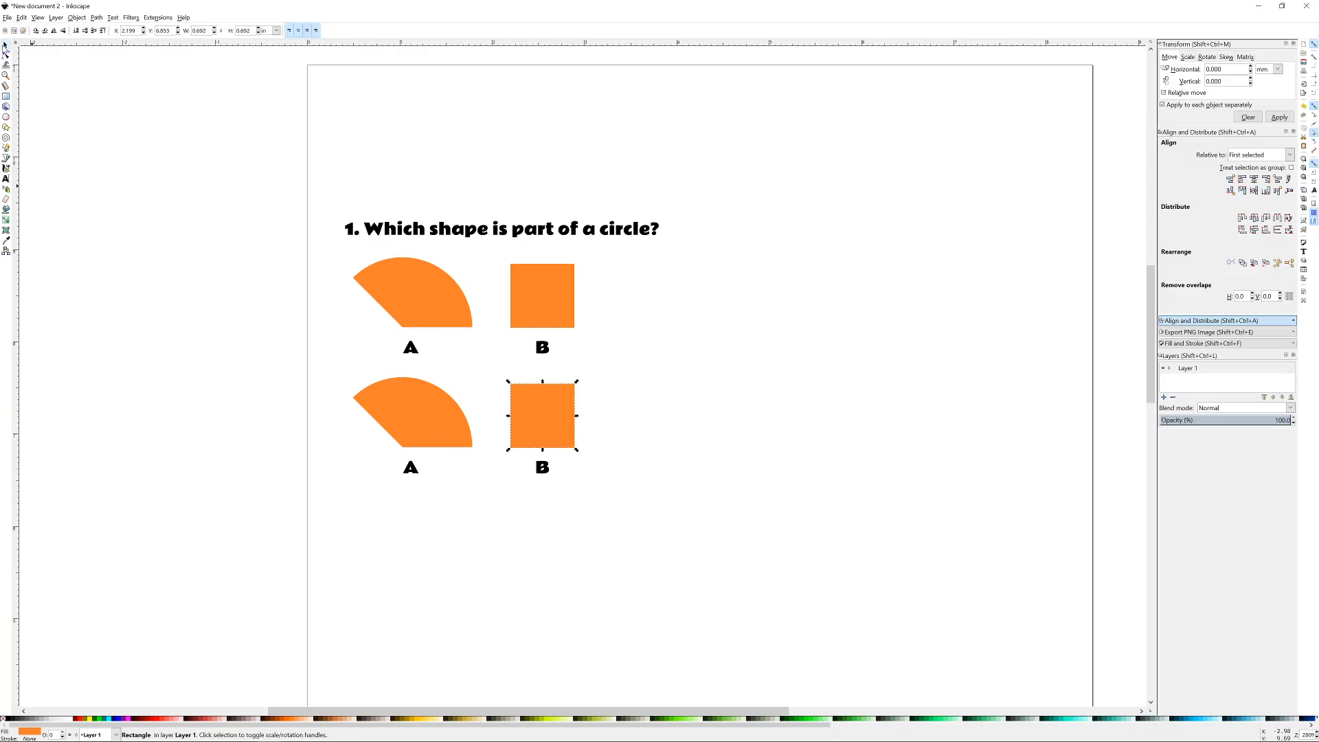
key("r")
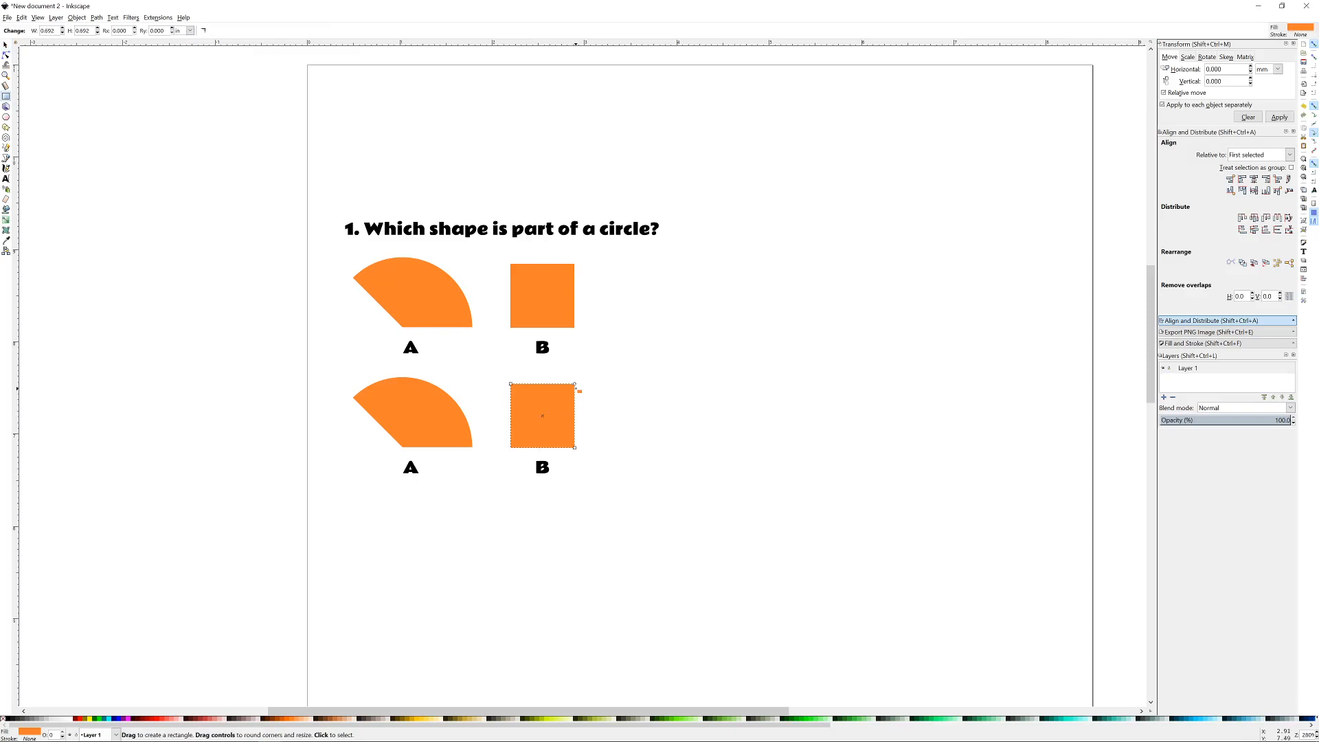
left_click_drag(575, 384, 576, 393)
mouse_move(578, 405)
left_mouse_down()
mouse_move(578, 421)
mouse_move(576, 397)
left_mouse_up()
key("Escape")
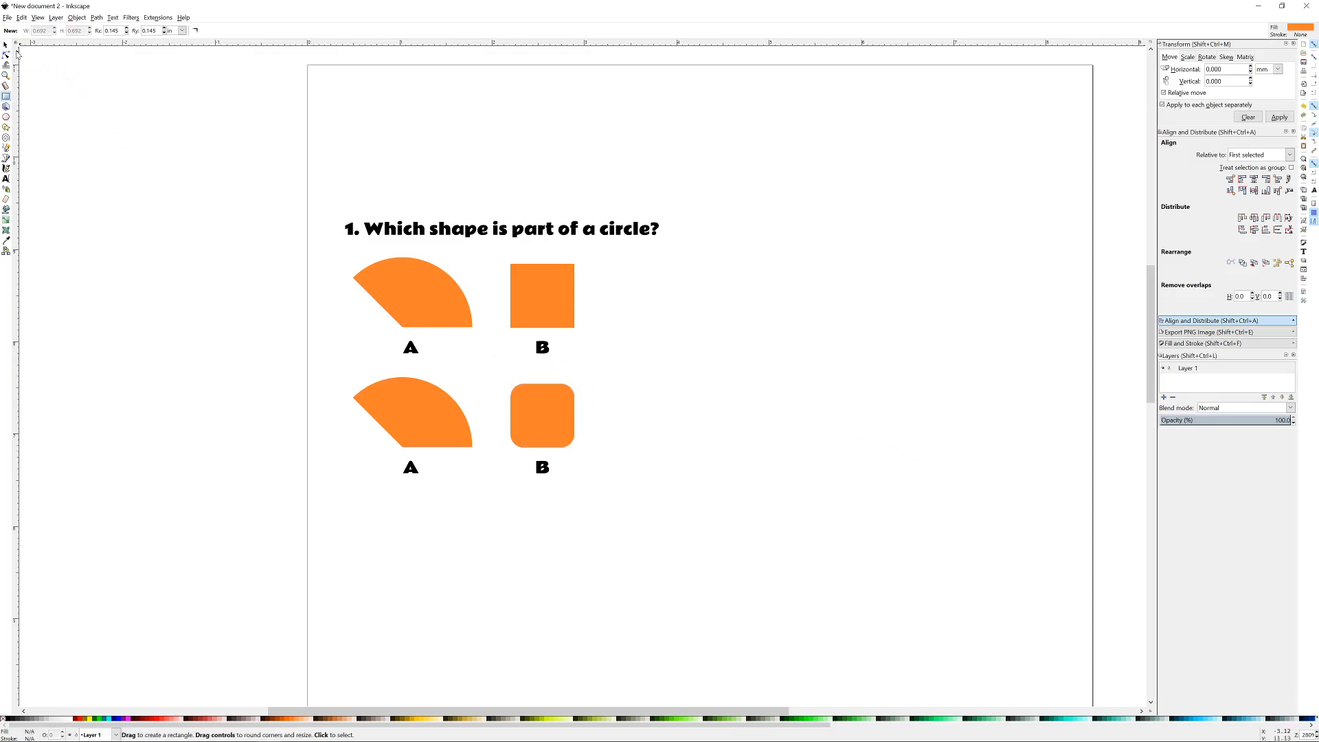
- Change the second-row labels to "C" beneath the slice and "D" beneath the rounded square
left_click(6, 46)
double_click(545, 466)
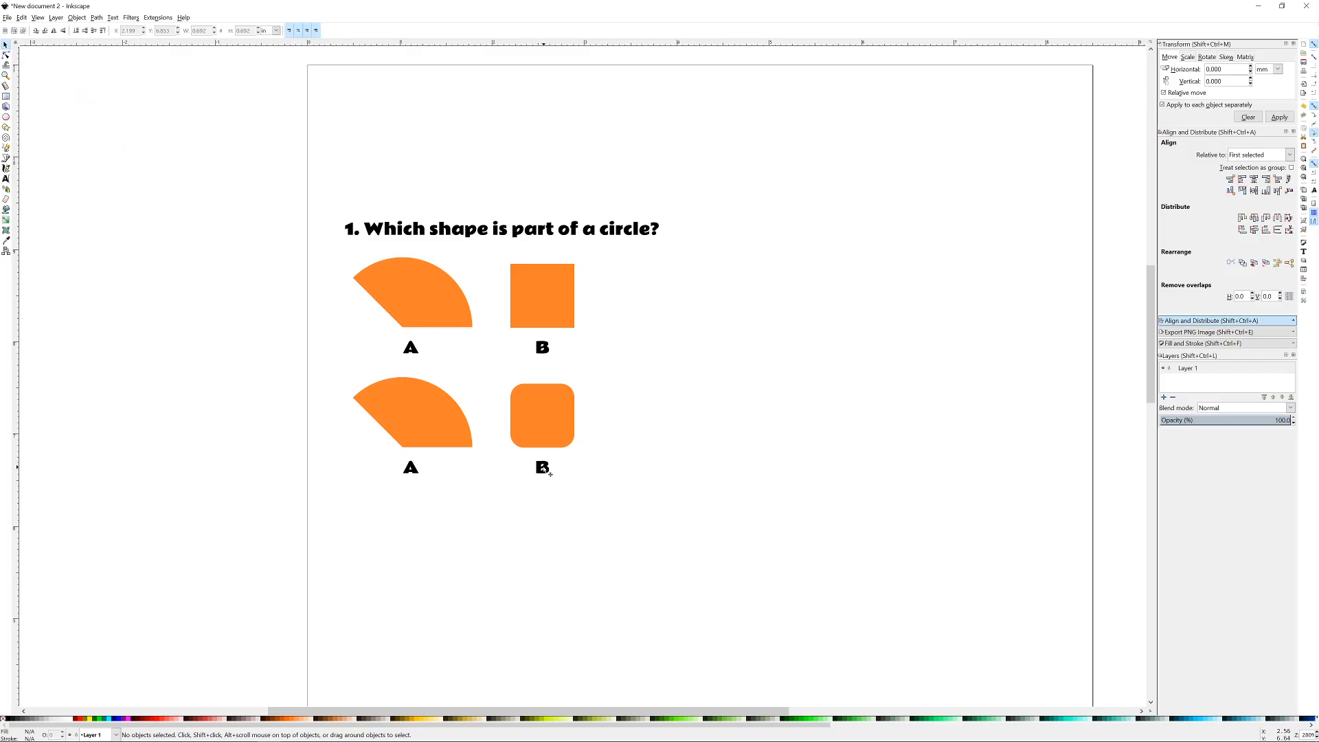
type("D")
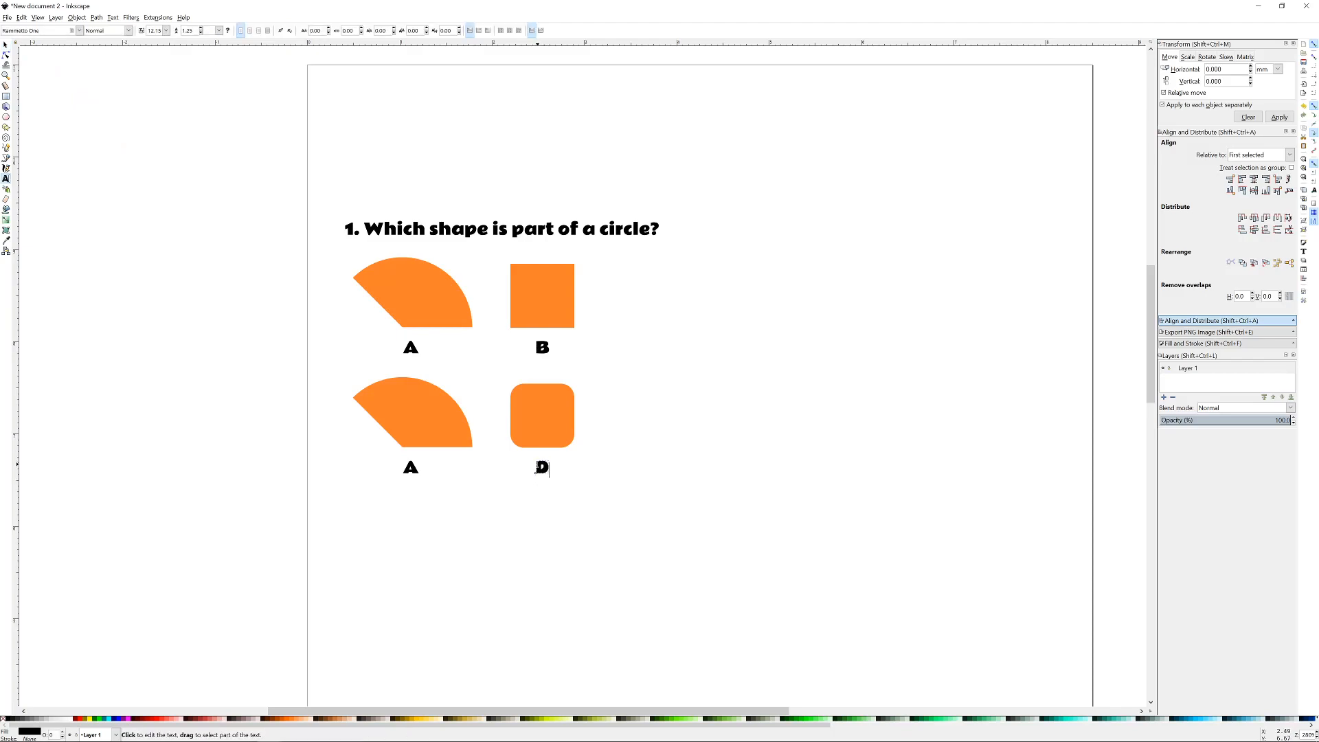
double_click(411, 467)
type("C")
left_click(6, 45)
- Replace the second-row slice with a six-cornered polygon about 0.73 in wide above the "C" label
left_click(407, 408)
key("Delete")
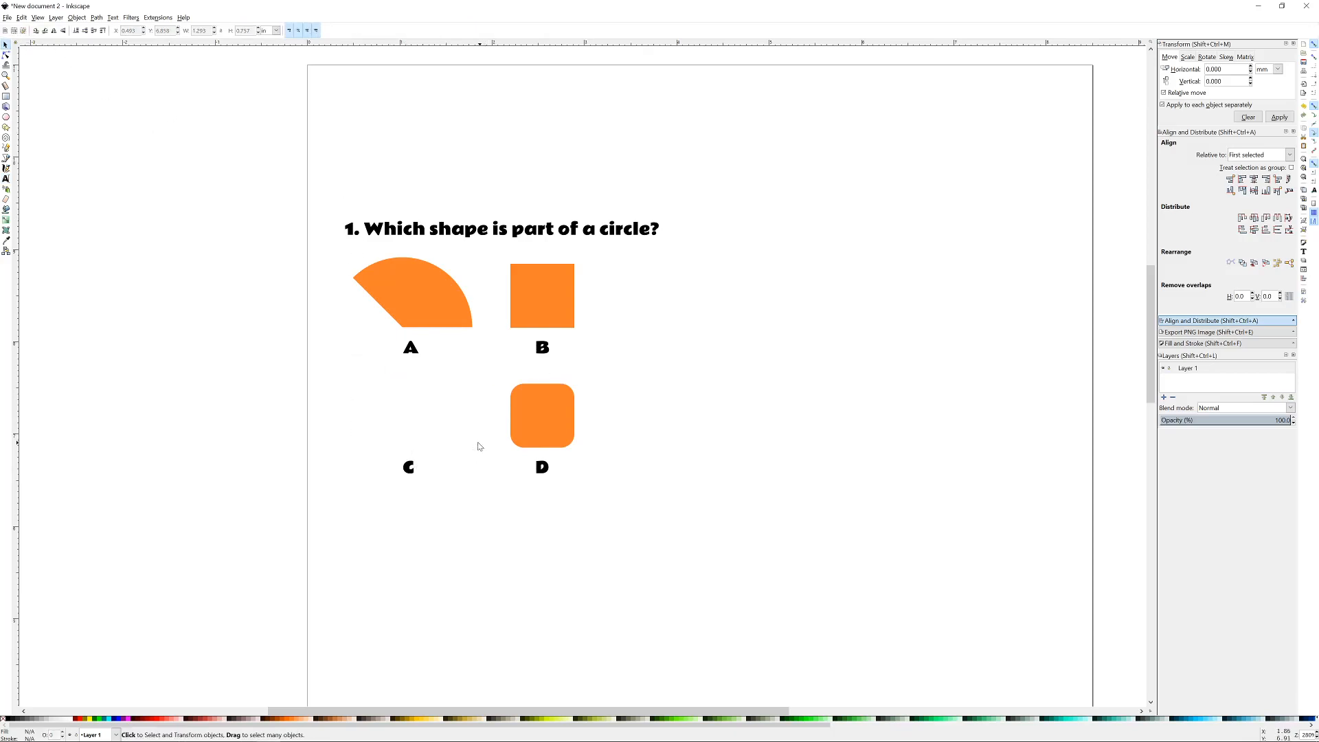
left_click(7, 128)
left_click_drag(373, 382, 406, 409)
left_click(6, 45)
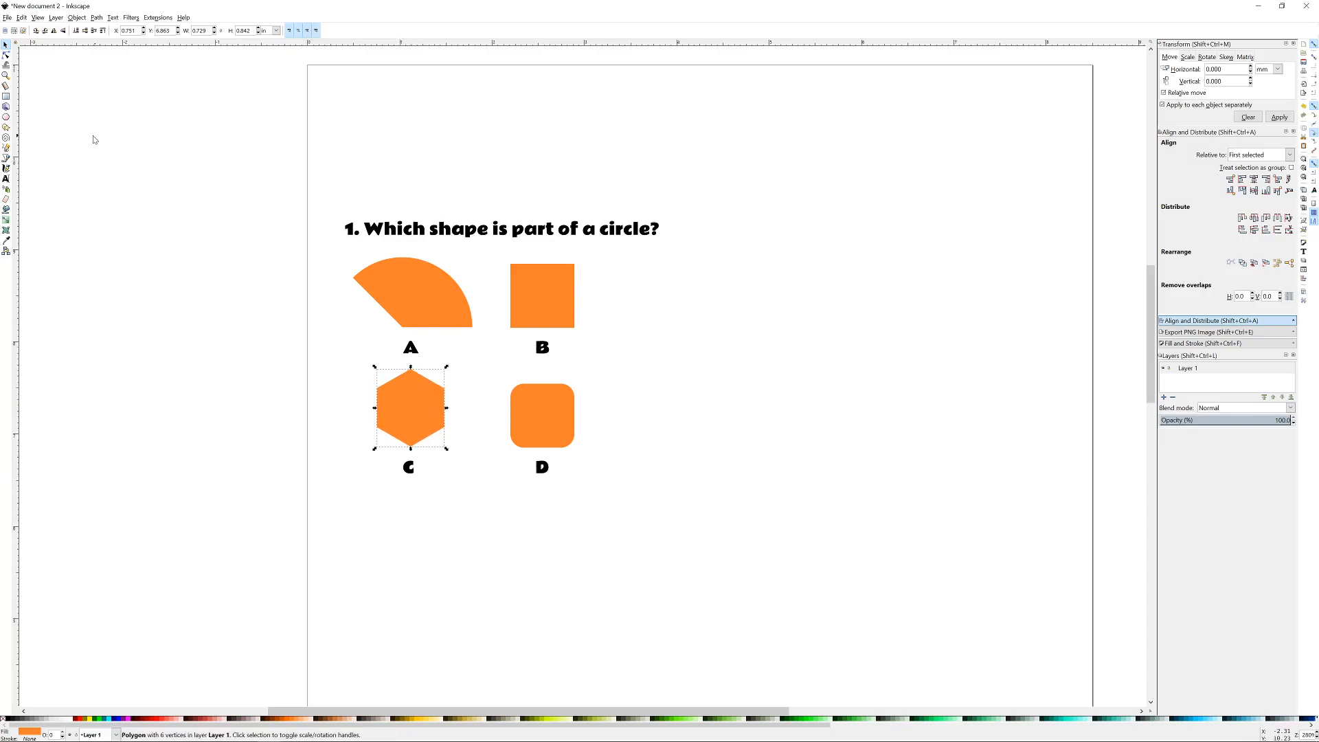
- Switch the Star tool to star mode and draw a six-pointed star with about 0.52 in radius beside the hexagon
left_click(6, 128)
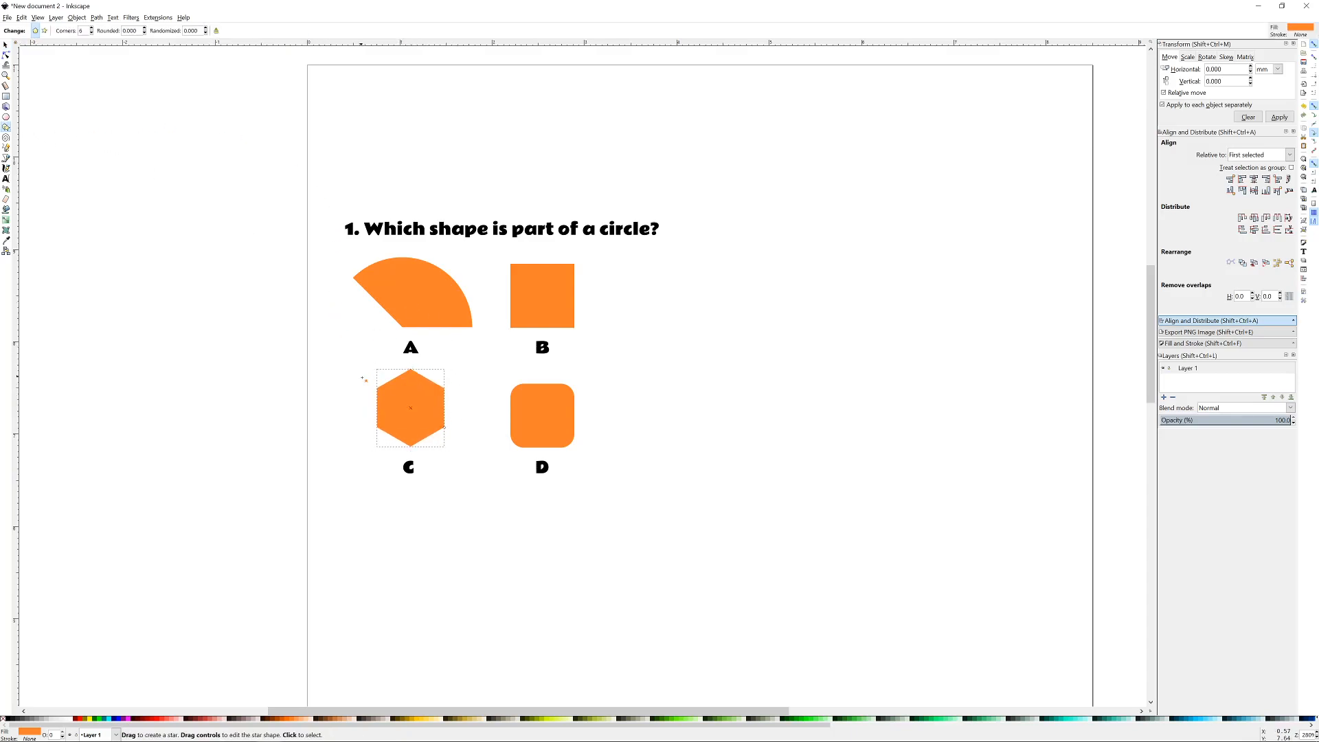
left_click(44, 32)
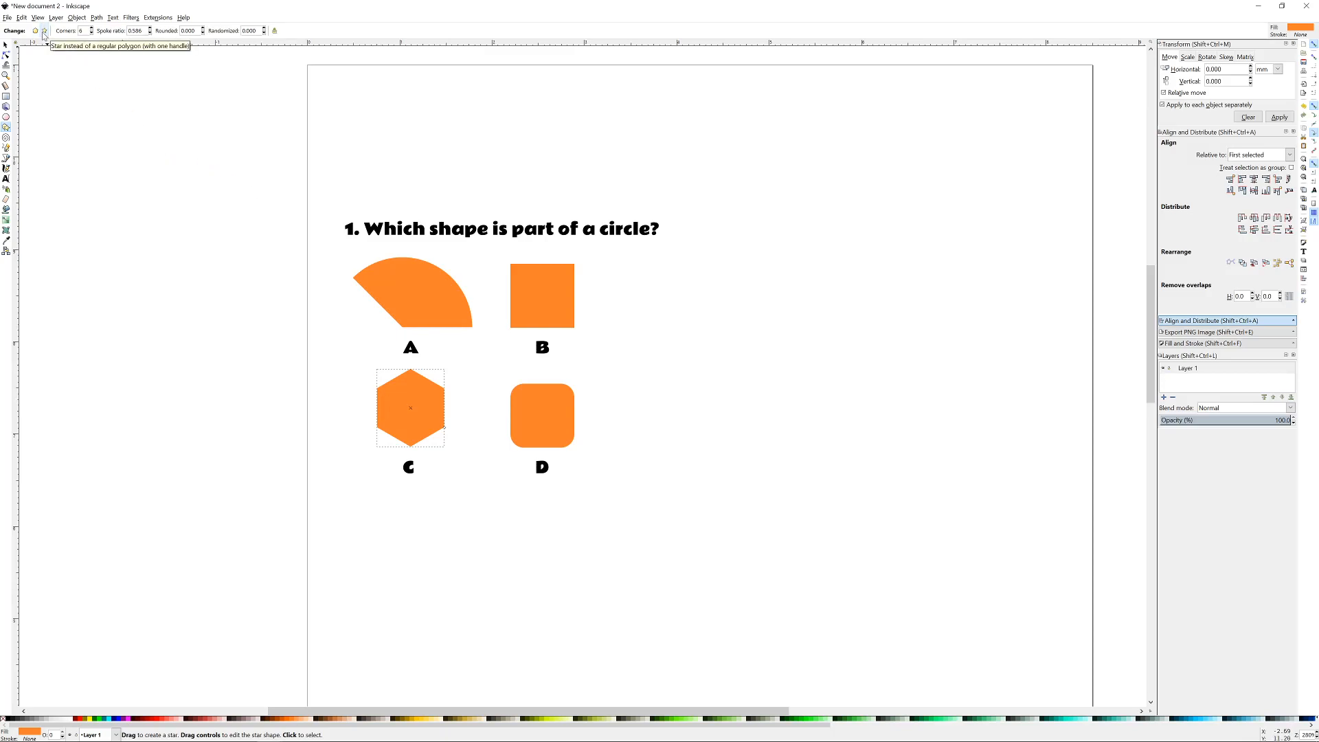
left_click(36, 31)
left_click(44, 31)
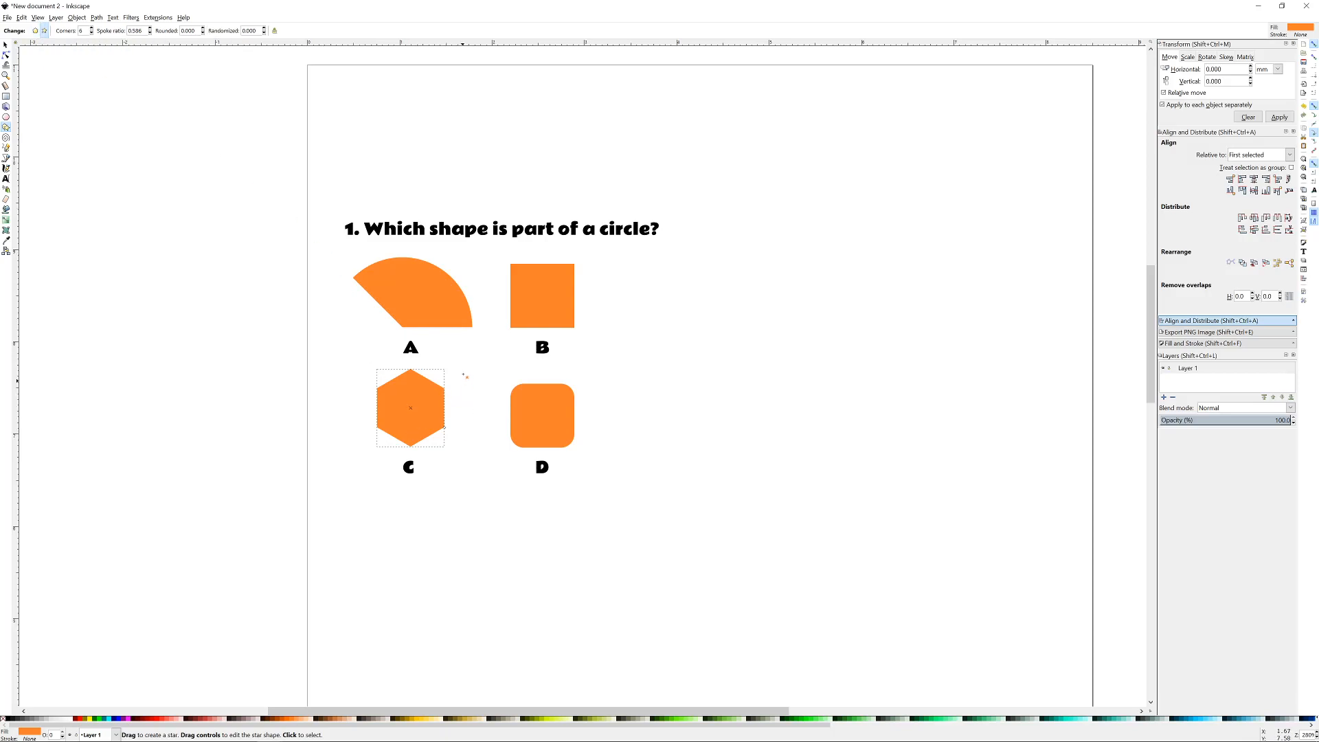
left_click_drag(464, 371, 486, 413)
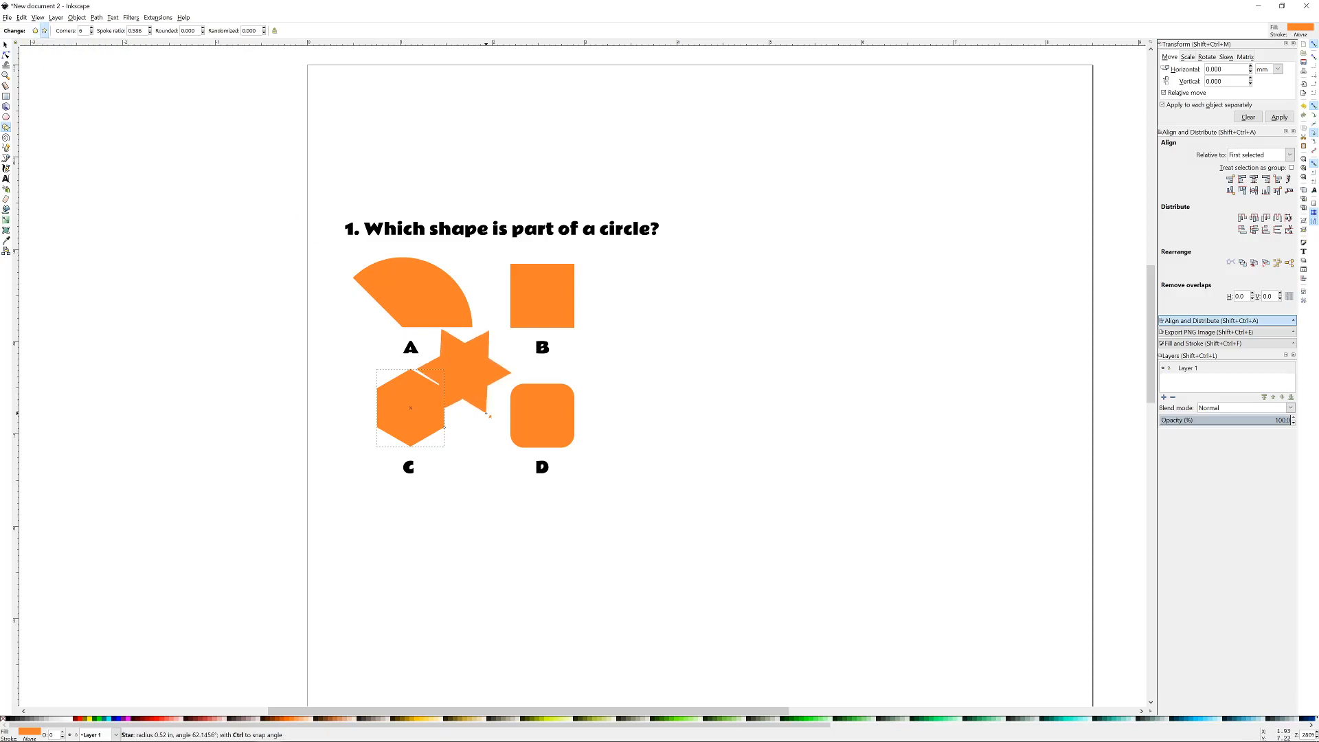
- Delete the hexagon and move the six-pointed star into its place above the "C" label
left_click(5, 44)
left_click(395, 397)
key("Delete")
left_click_drag(472, 382, 415, 412)
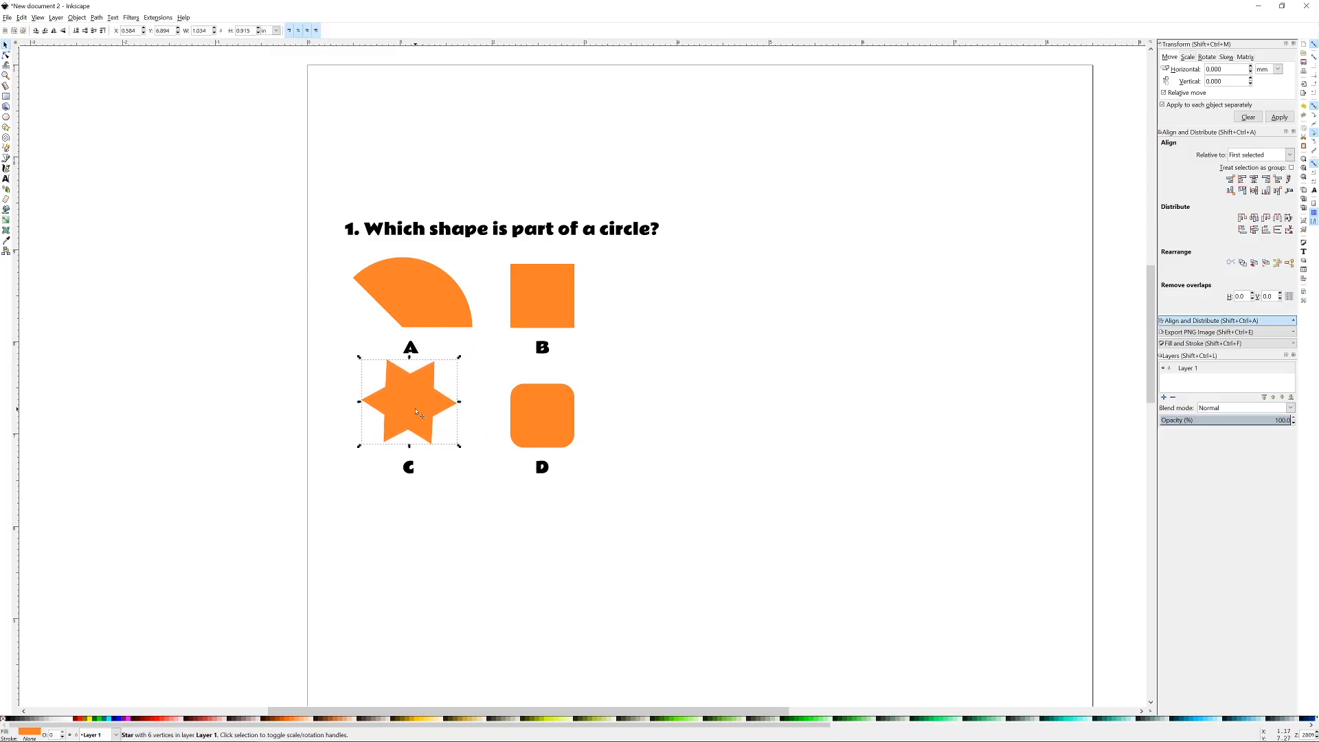
- Toggle the shape above "C" between regular polygon and star mode, ending on star
key("asterisk")
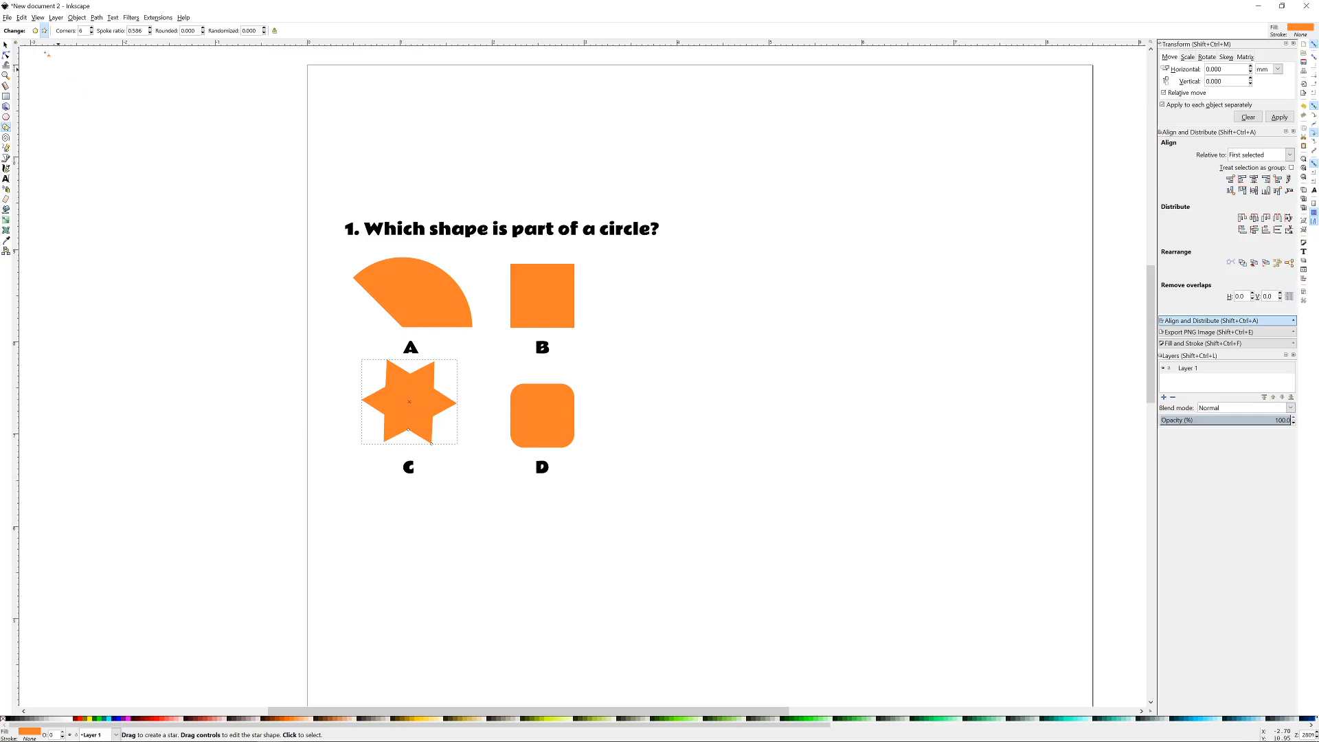
left_click(35, 30)
left_click(45, 31)
left_click(35, 30)
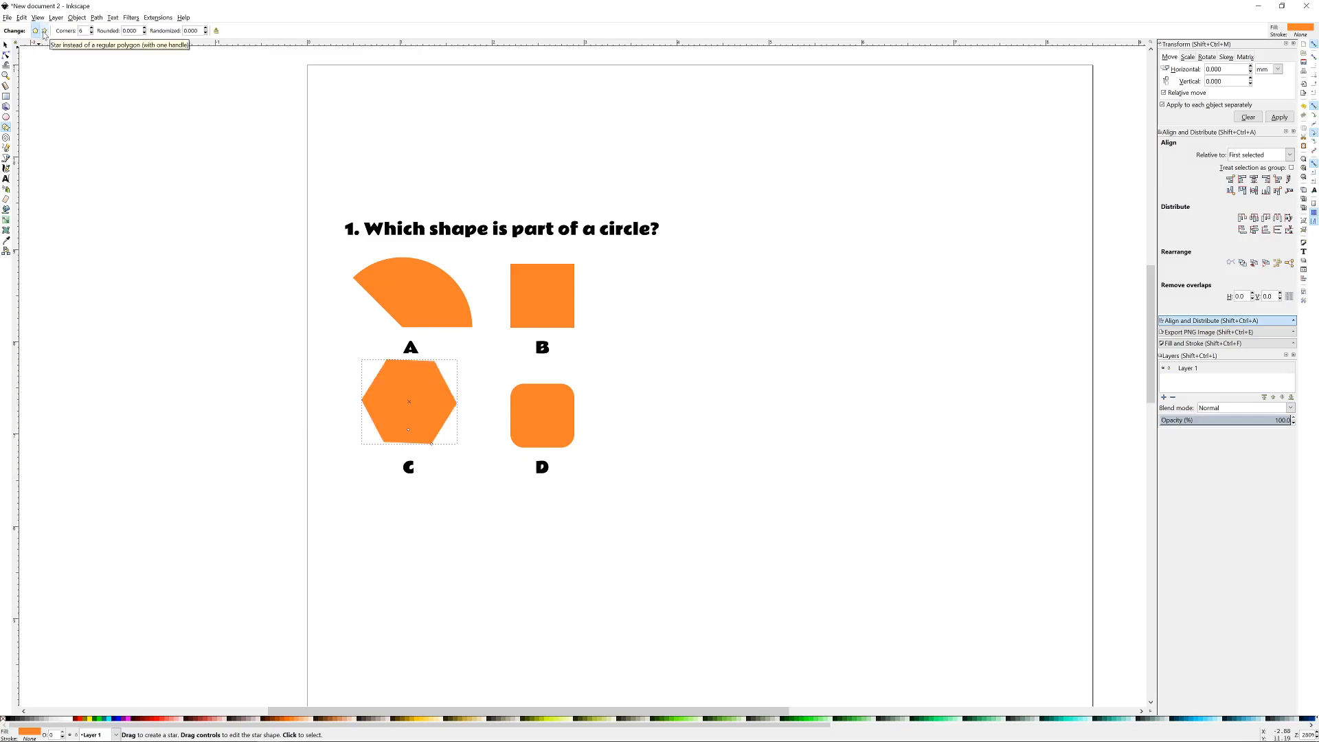
left_click(44, 31)
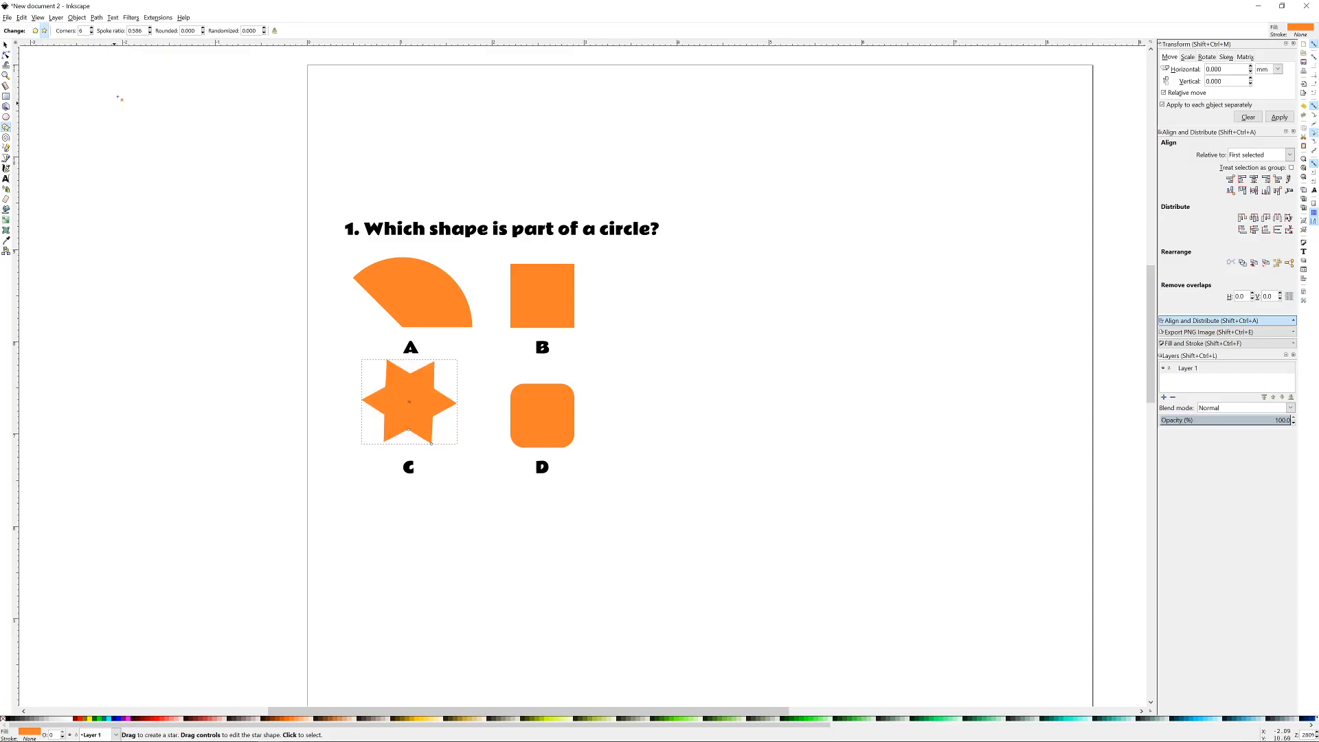
- Raise the star's number of corners, then reduce it to 5
left_click(92, 29)
left_click(92, 29)
left_click(92, 29)
left_click(92, 29)
left_click(92, 33)
left_click(92, 33)
left_click(92, 33)
left_click(92, 33)
left_click(92, 33)
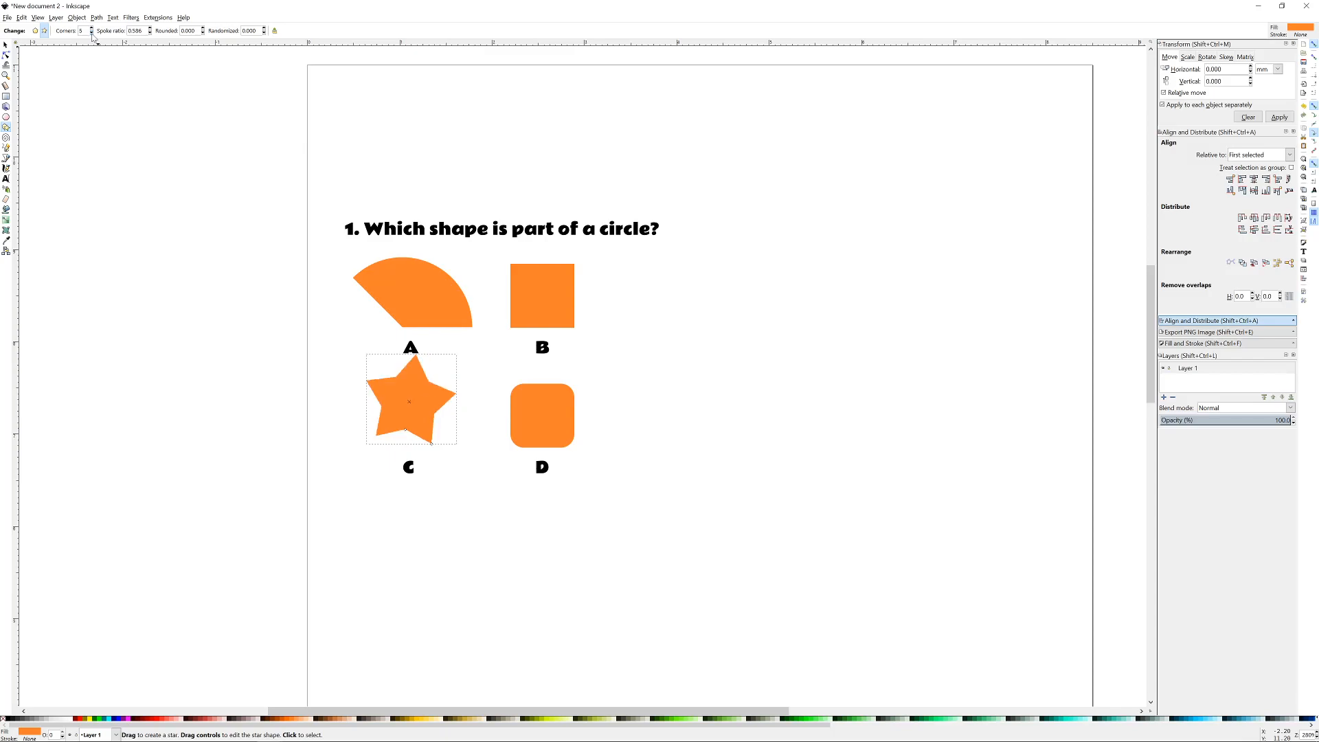
- Convert the five-pointed star above "C" to a regular polygon and set its corners to 9
left_click(35, 31)
left_click(92, 29)
left_click(92, 29)
left_click(92, 29)
left_click(92, 29)
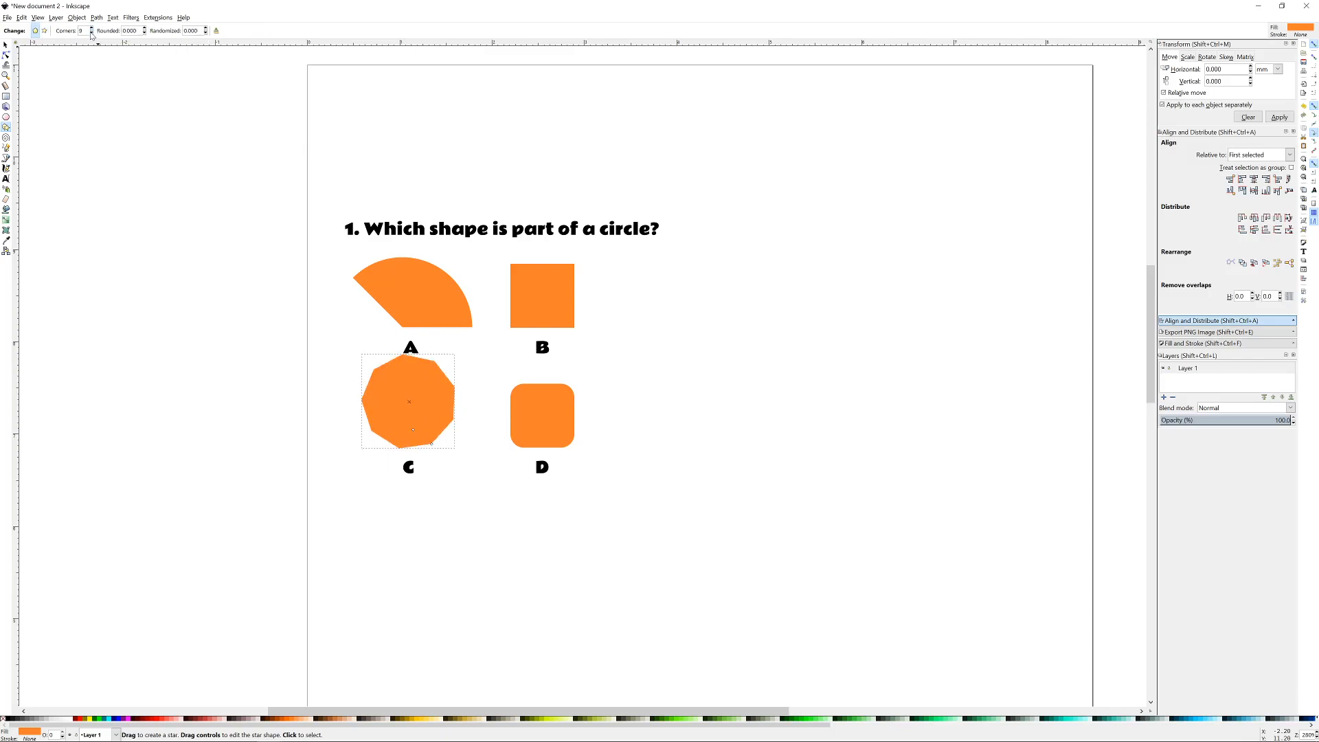
- Switch the nine-cornered polygon to a star and back, try reshaping it with its handle, and undo the reshaping
left_click(44, 31)
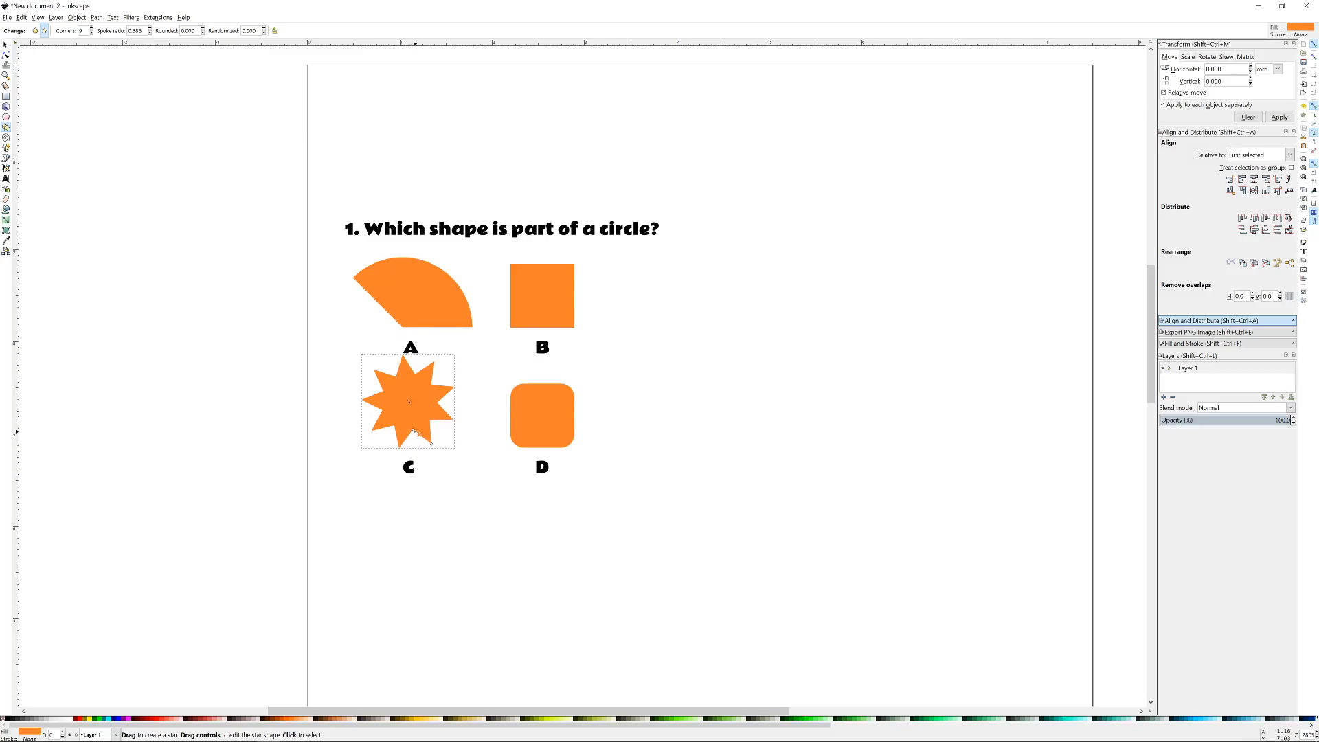
mouse_move(413, 432)
left_mouse_down()
mouse_move(412, 413)
mouse_move(413, 430)
left_mouse_up()
left_click(35, 30)
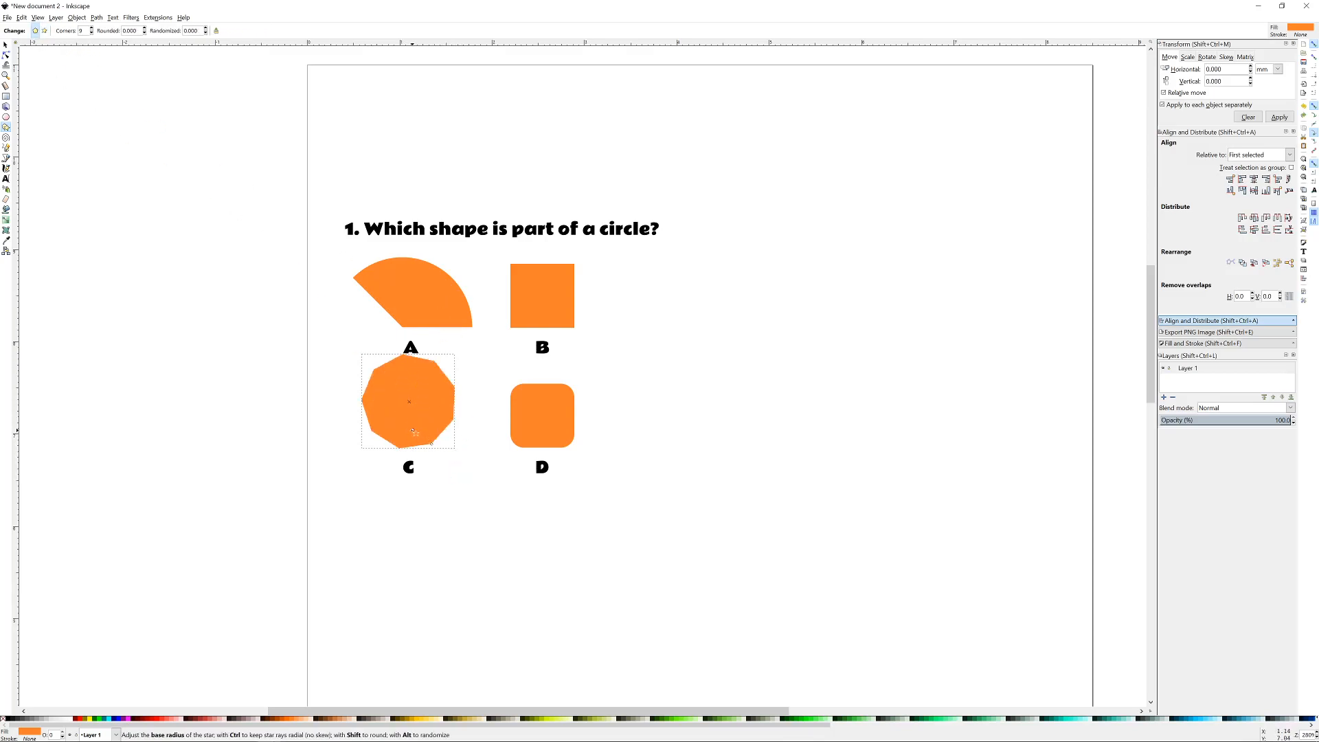
mouse_move(414, 431)
left_mouse_down()
mouse_move(389, 491)
mouse_move(421, 403)
left_mouse_up()
key("ctrl+z")
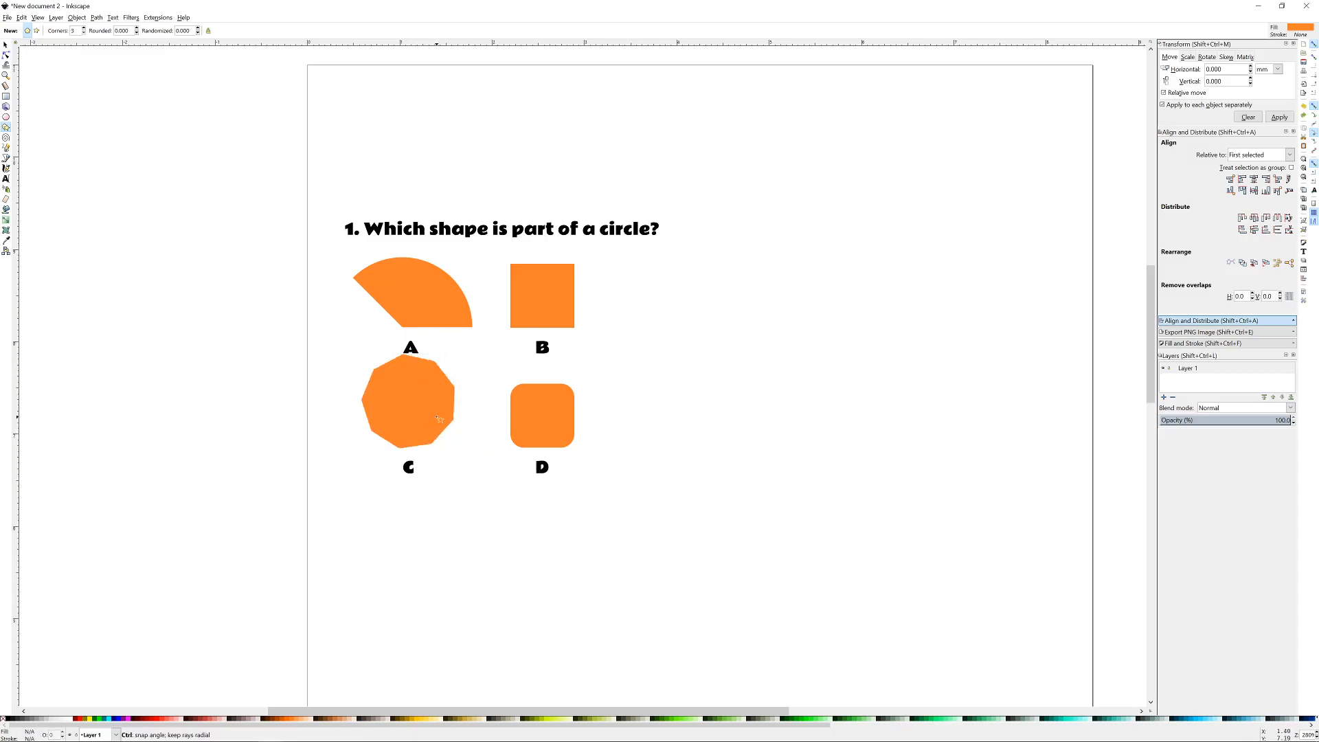
- Reselect the polygon above "C" and set its corners to 8
left_click(423, 387)
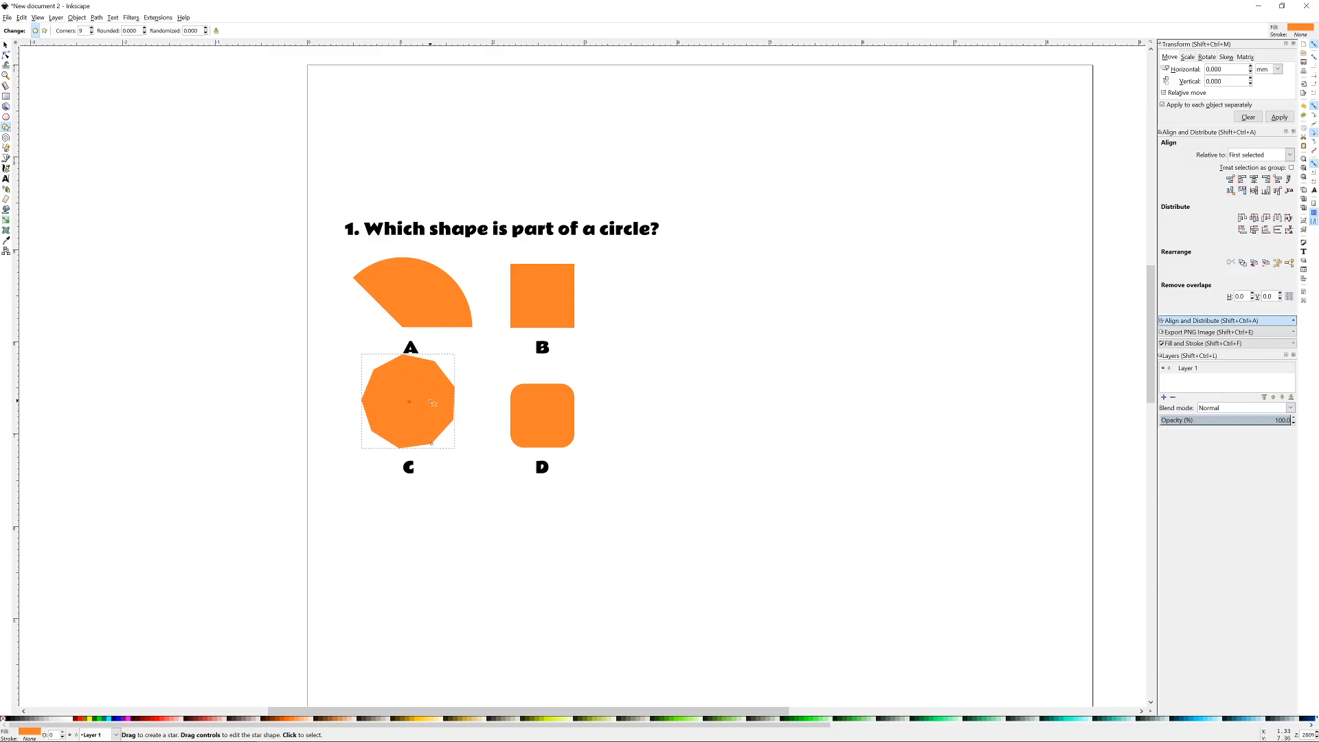
left_click(91, 33)
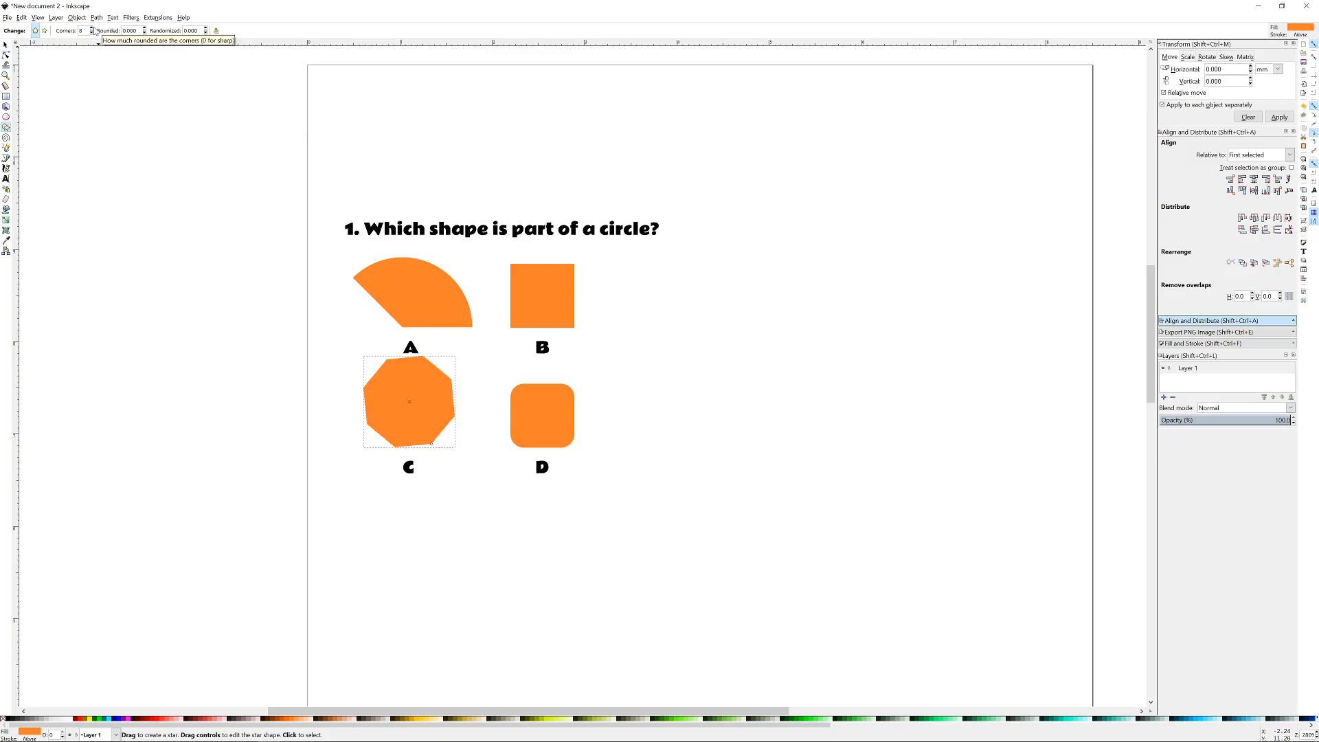
- Set the polygon above "C" to 6 corners and nudge it slightly right and down over its letter
scroll(94, 32, "up", 3)
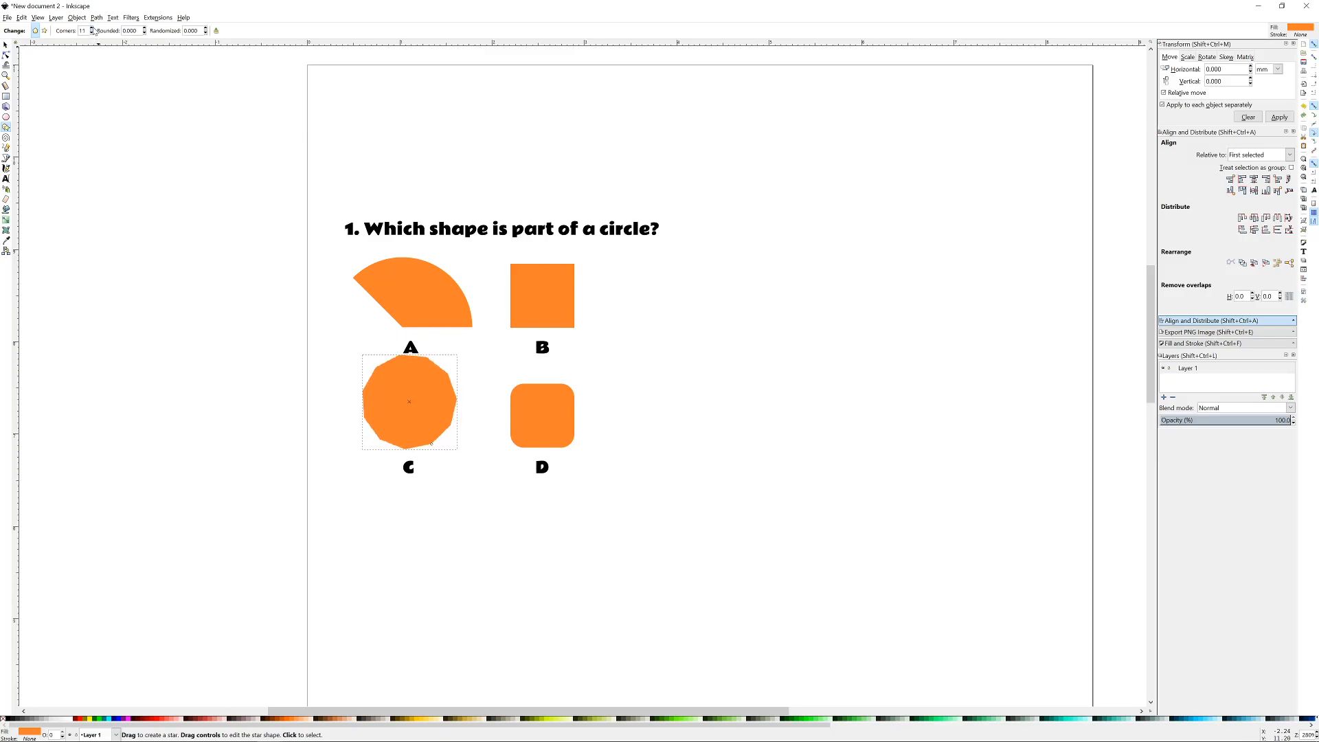
scroll(91, 32, "down", 5)
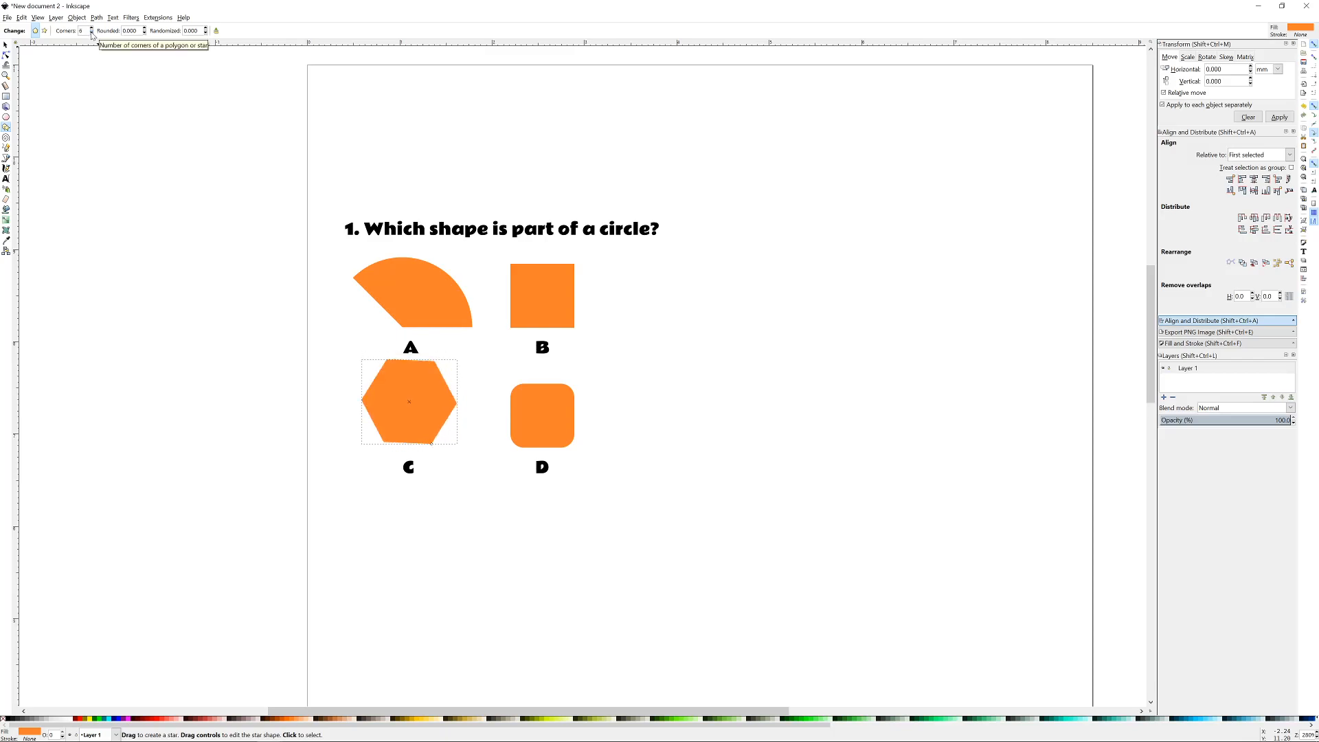
left_click(5, 45)
scroll(415, 401, "up", 3, "ctrl")
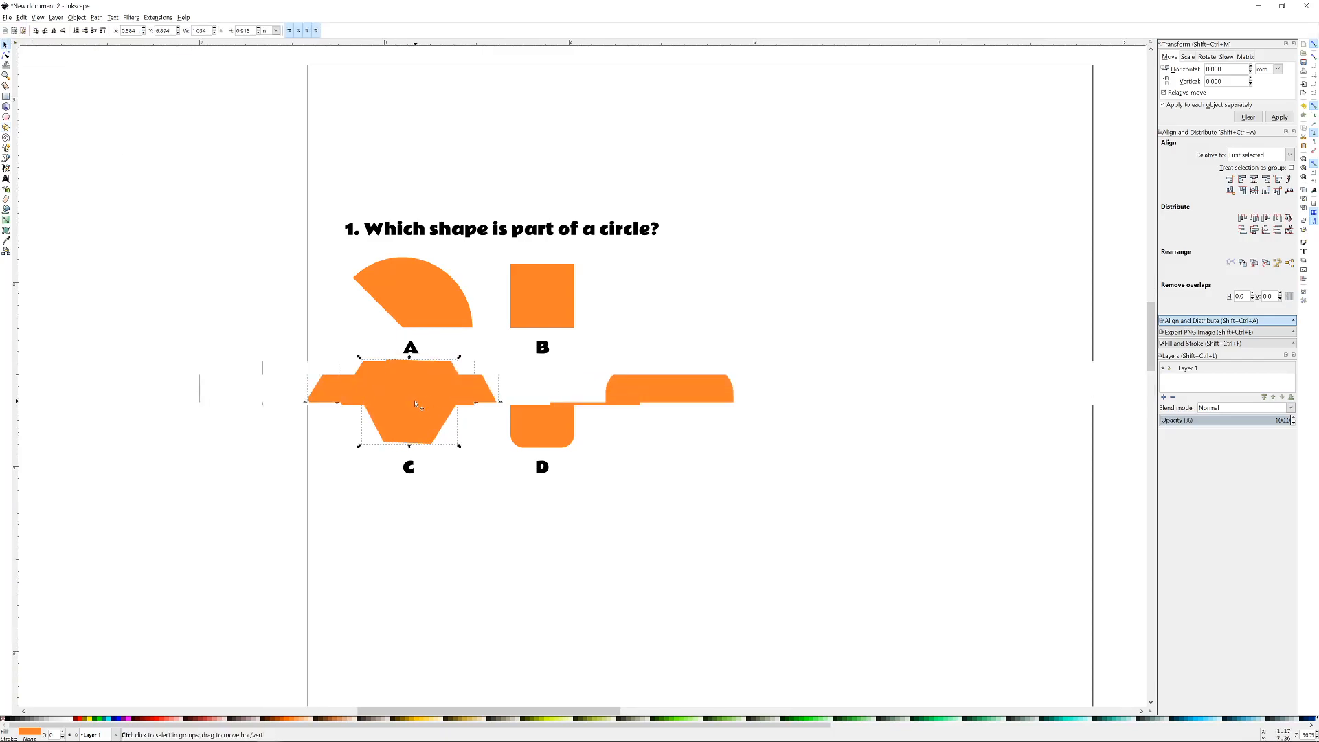
mouse_move(433, 380)
left_mouse_down()
mouse_move(303, 471)
mouse_move(445, 384)
left_mouse_up()
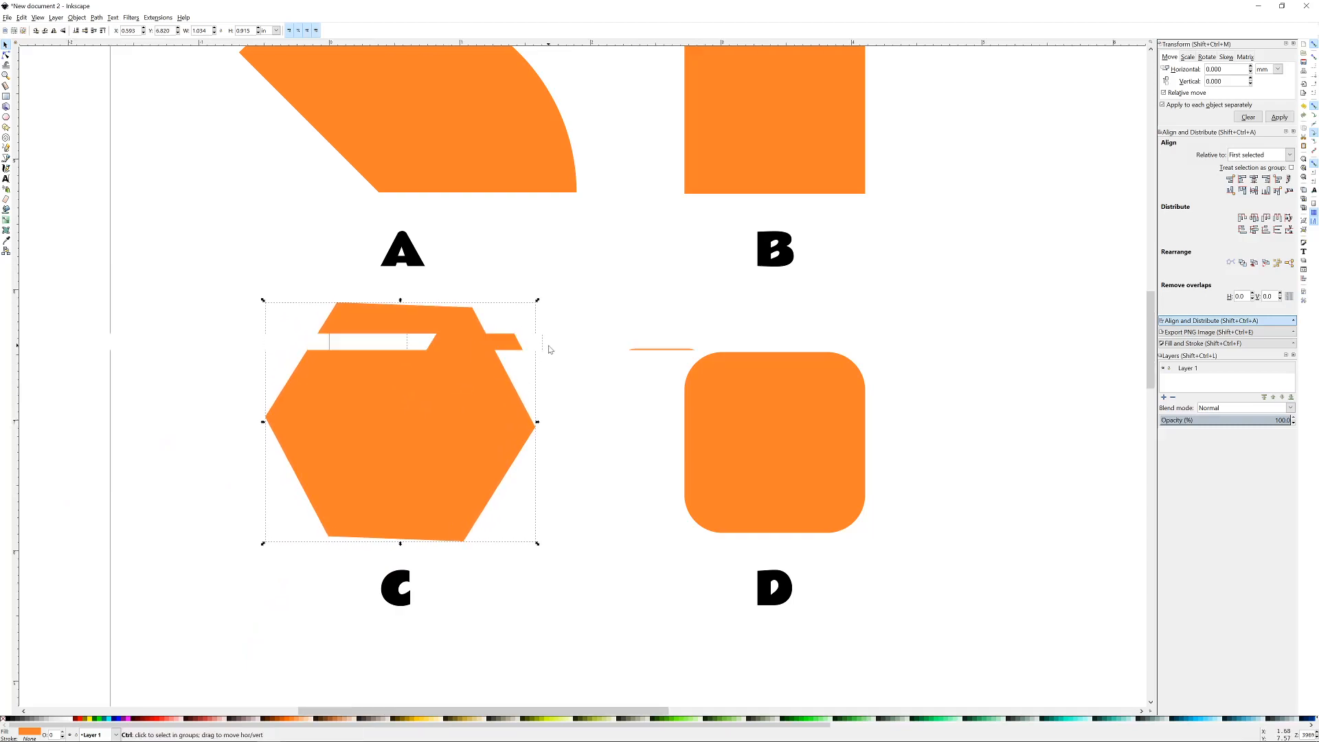
scroll(547, 347, "down", 3, "ctrl")
left_click_drag(638, 381, 559, 380)
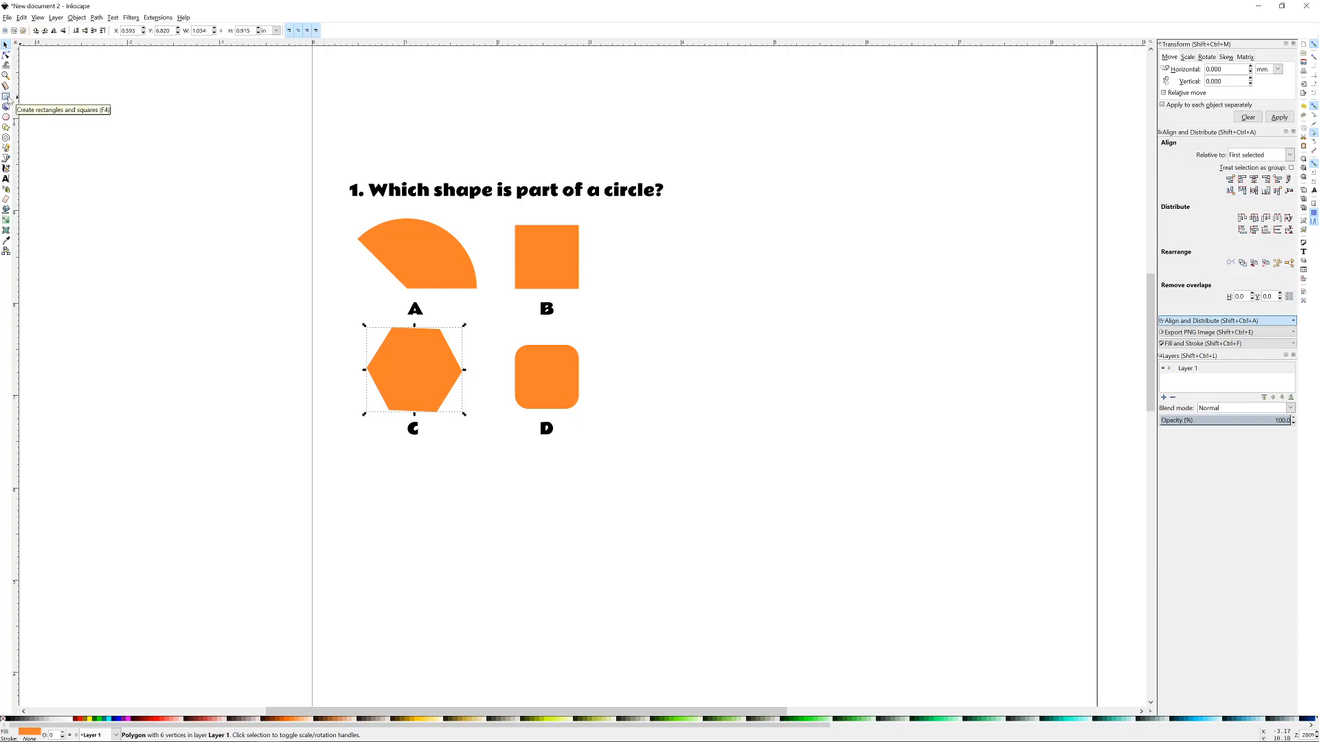
- Draw a rectangle about 1.97 by 1.05 in to the right of the lettered shapes and make its corners square
left_click(6, 97)
left_click_drag(668, 288, 849, 384)
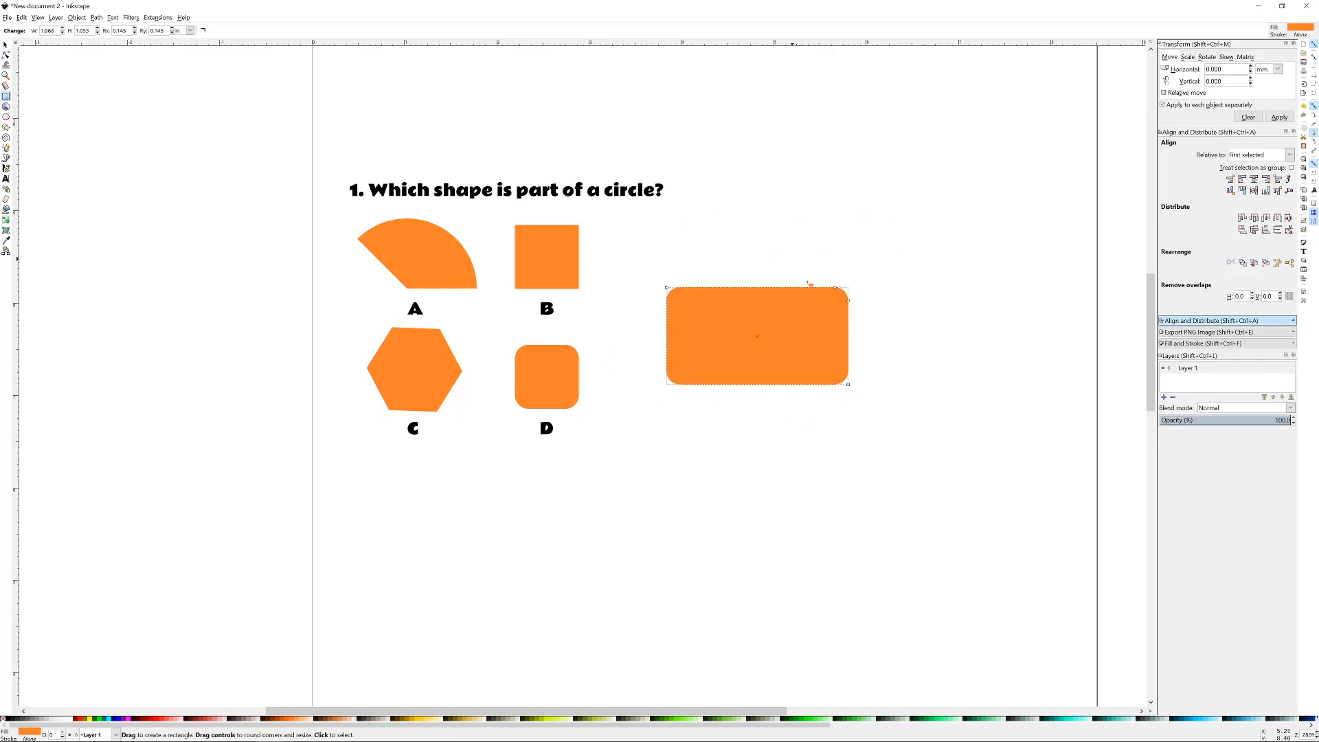
left_click_drag(850, 301, 858, 259)
left_click(6, 46)
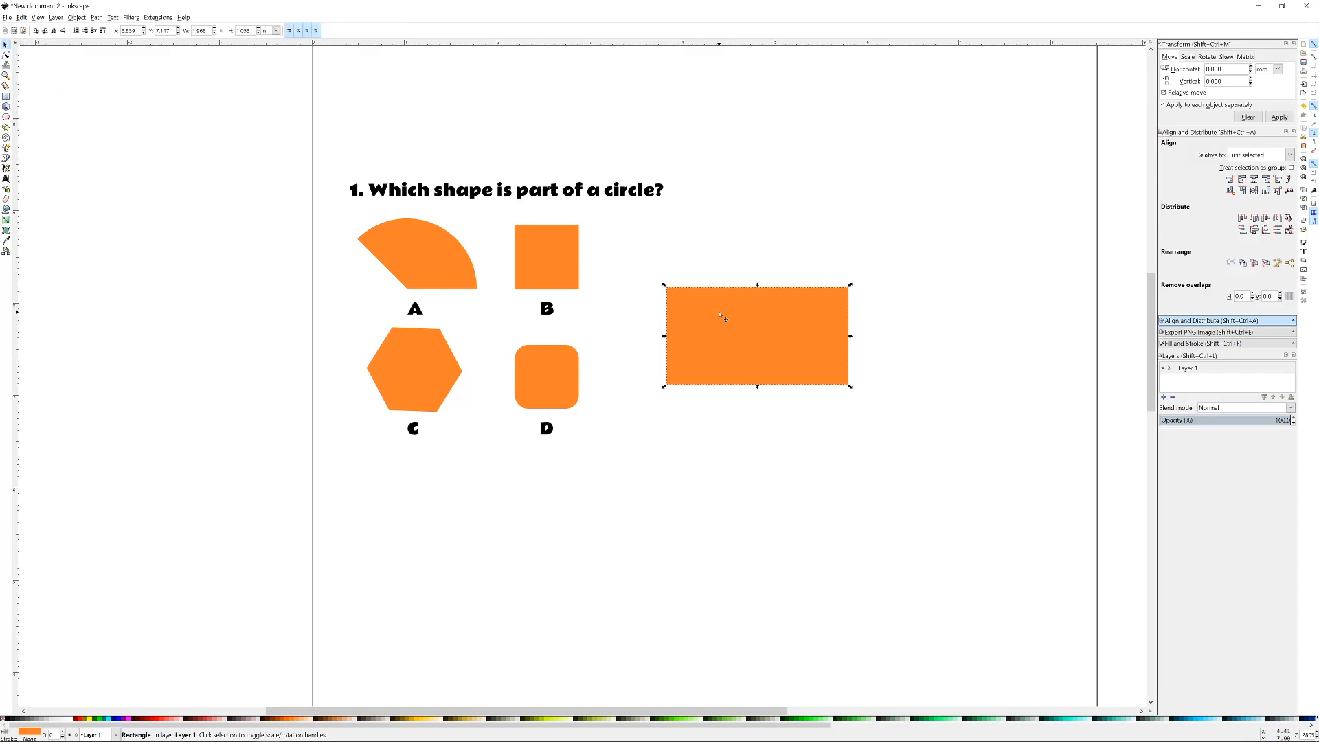
- Reselect the large rectangle and stretch its left side outward to a width of about 2.22 in
key("r")
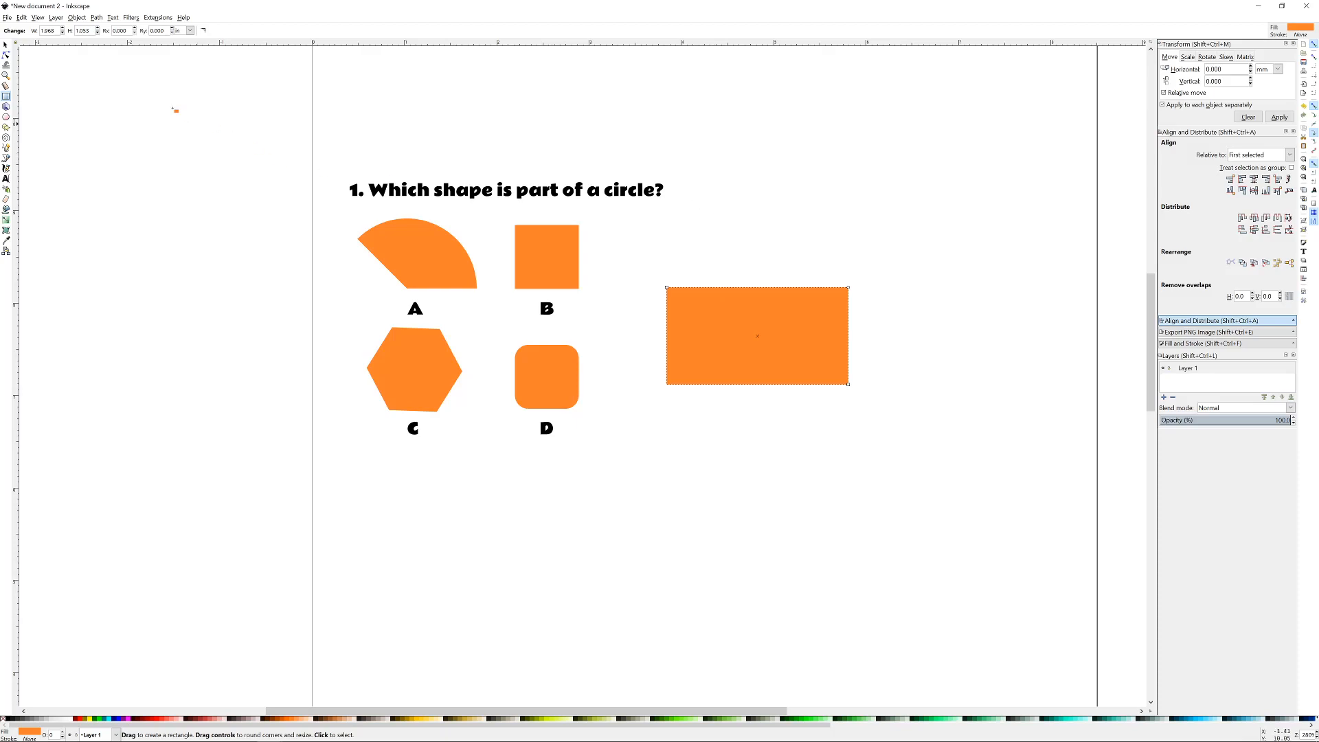
left_click(7, 44)
left_click(913, 232)
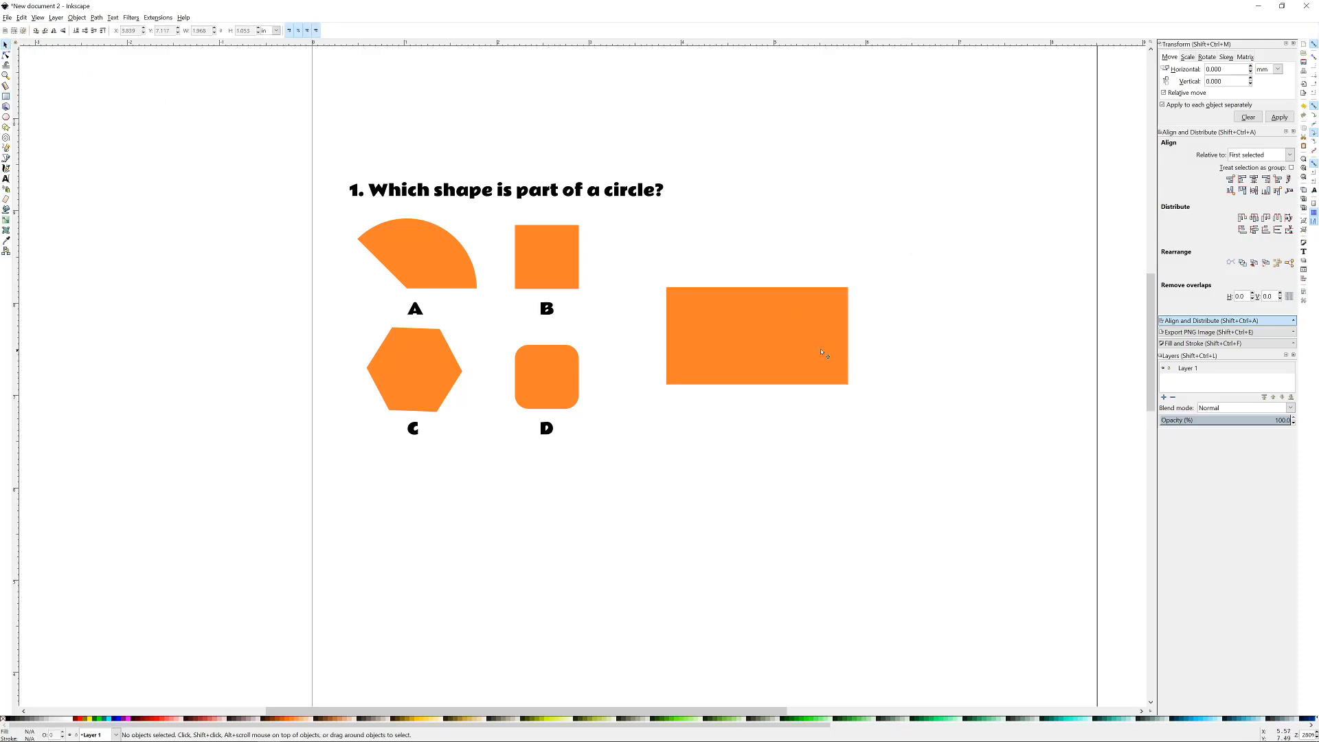
left_click(767, 330)
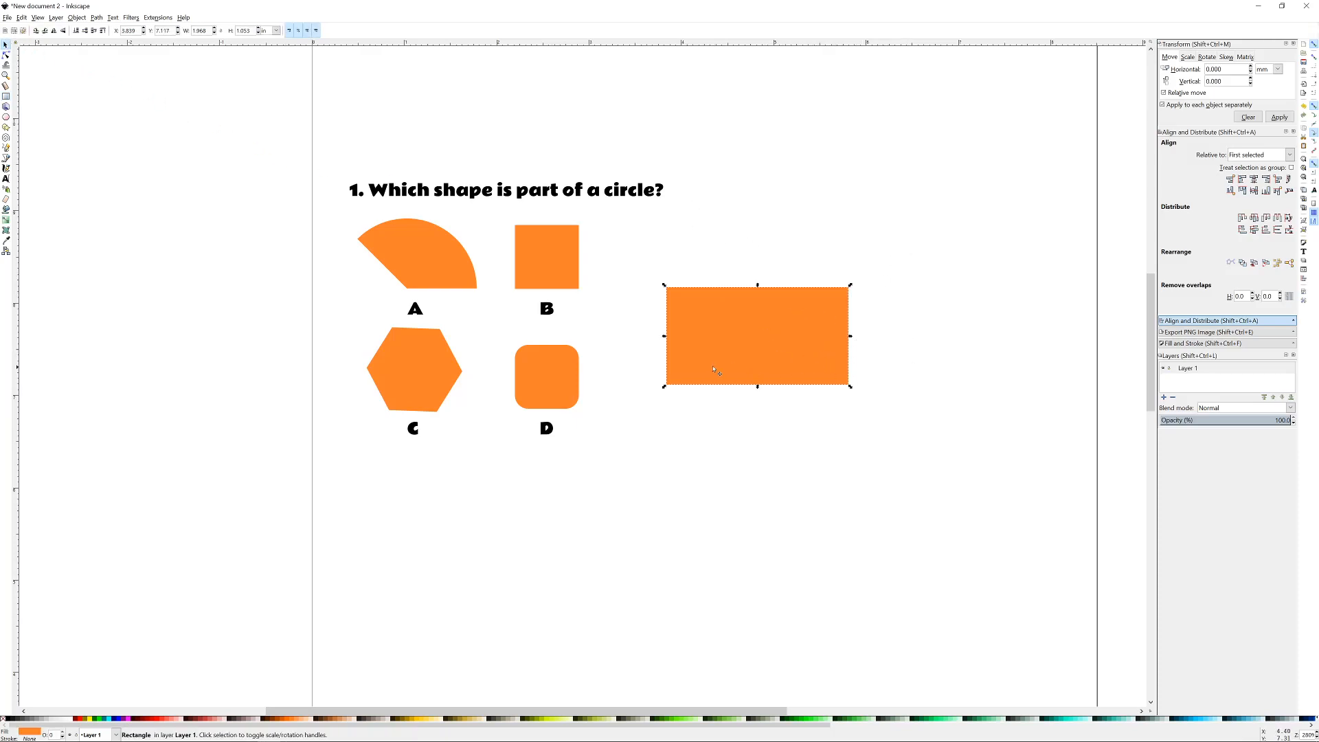
mouse_move(664, 336)
left_mouse_down()
mouse_move(707, 337)
mouse_move(642, 336)
left_mouse_up()
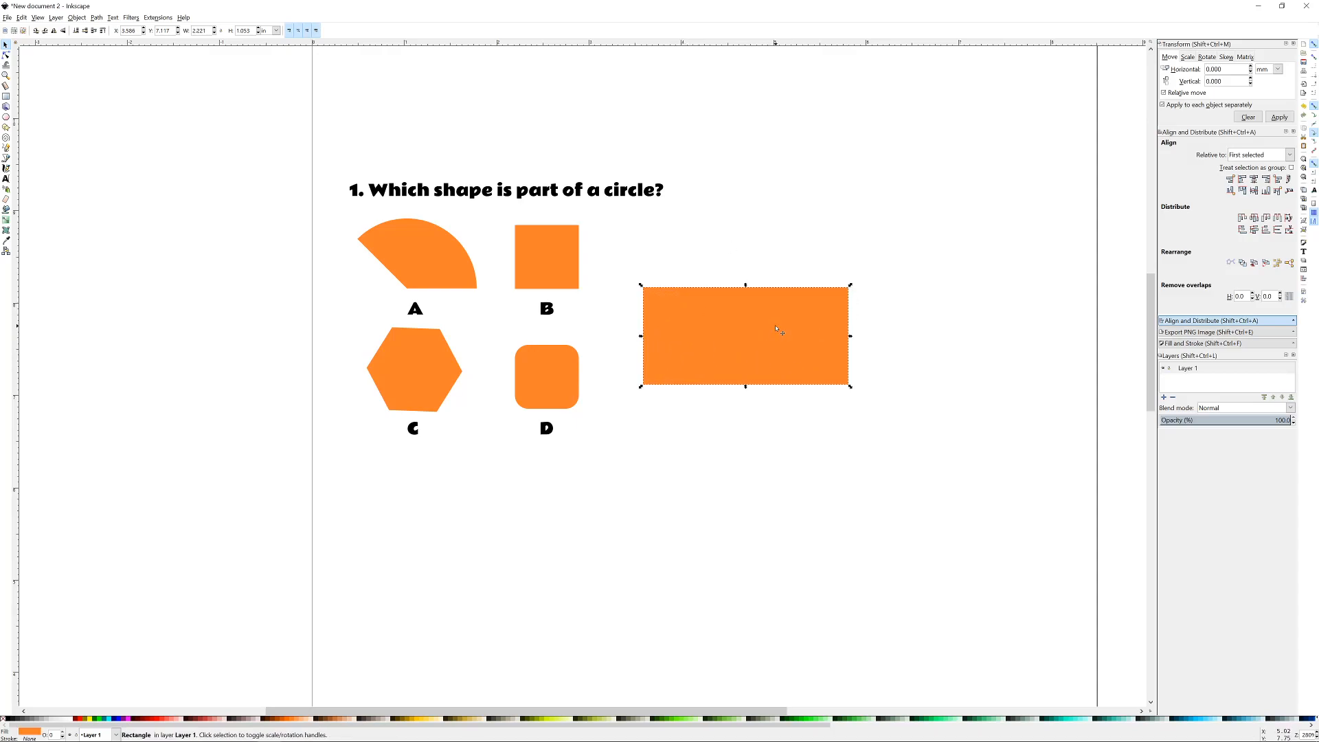
- Try the large rectangle's transform handles and move it up and right to about X 4.09, Y 7.33 in
left_click(747, 335)
mouse_move(855, 294)
left_mouse_down()
mouse_move(860, 342)
mouse_move(842, 400)
mouse_move(859, 344)
mouse_move(848, 280)
mouse_move(843, 354)
mouse_move(822, 398)
mouse_move(840, 372)
mouse_move(845, 320)
mouse_move(813, 408)
mouse_move(823, 398)
mouse_move(794, 427)
mouse_move(834, 297)
left_mouse_up()
left_click(859, 278)
left_click(845, 347)
left_click(795, 314)
left_click_drag(739, 327, 786, 308)
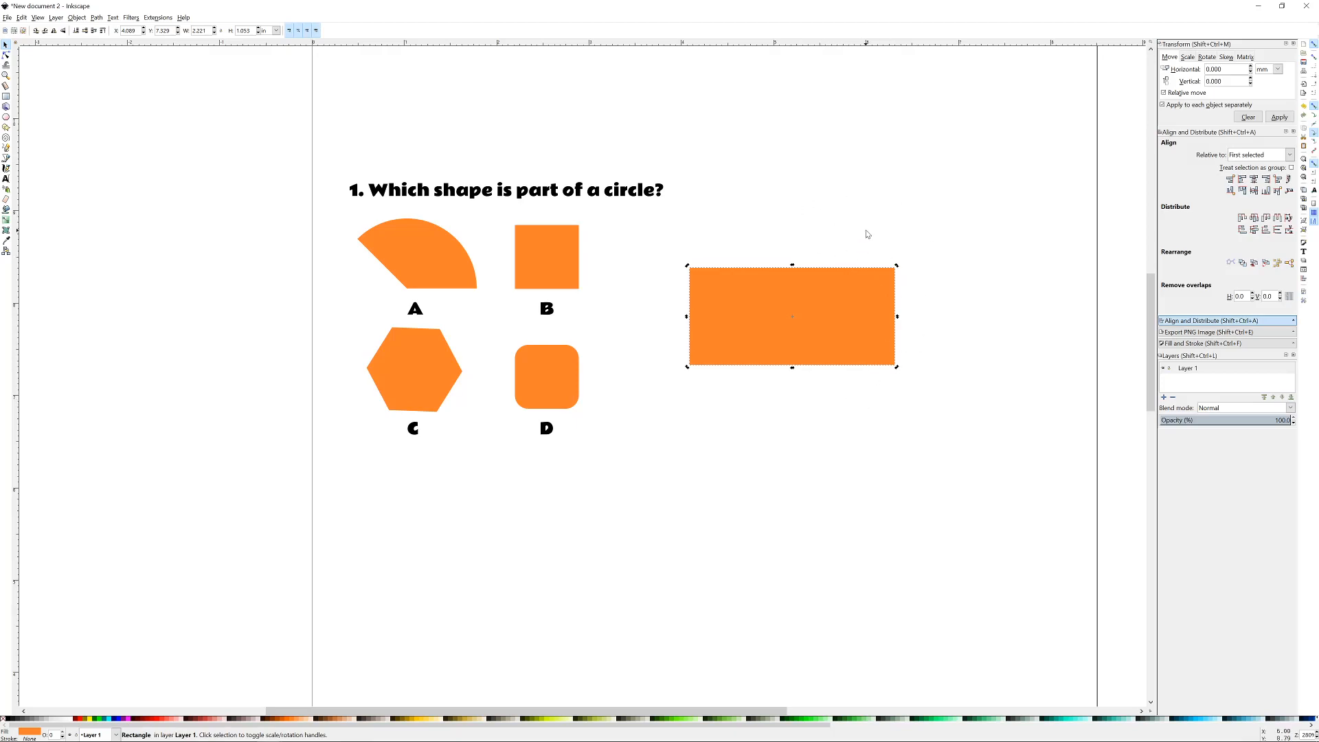
- Round the large rectangle's corners with a vertical radius of about 0.25 in, and undo the rounding
double_click(788, 299)
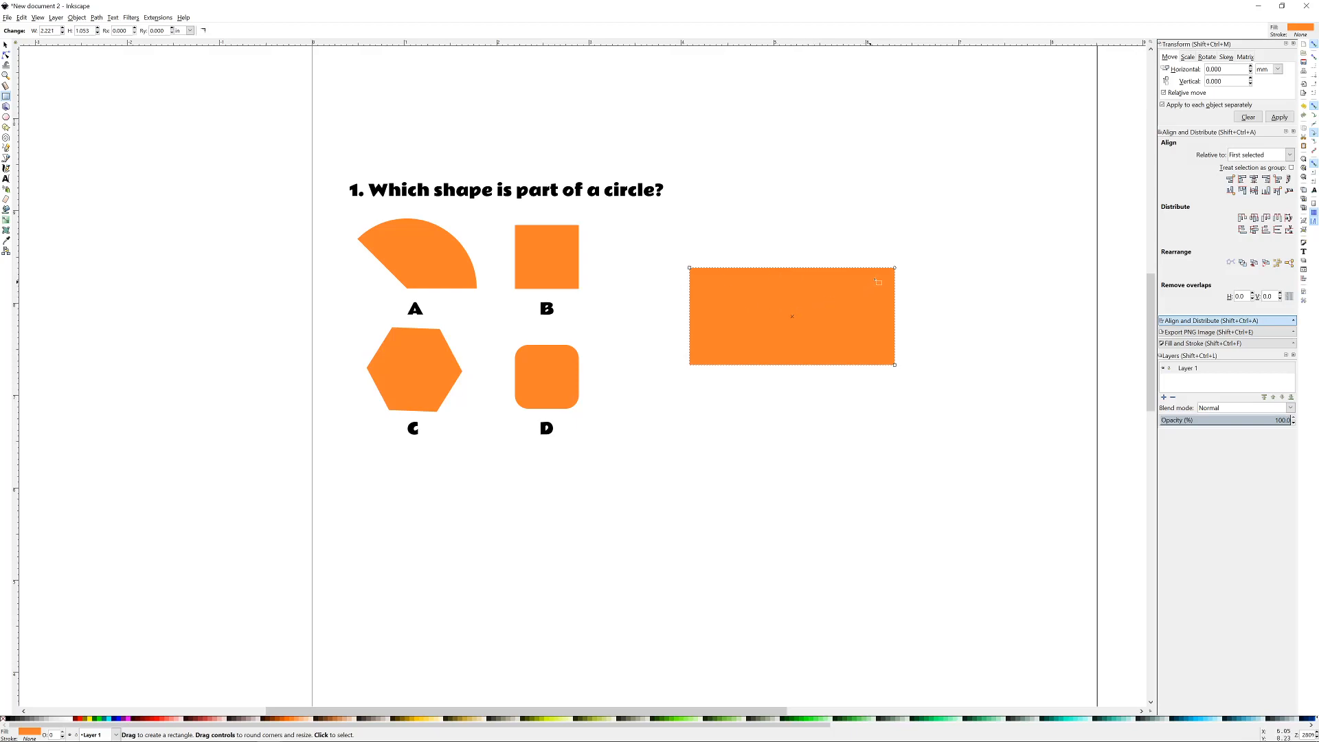
left_click_drag(895, 268, 907, 295)
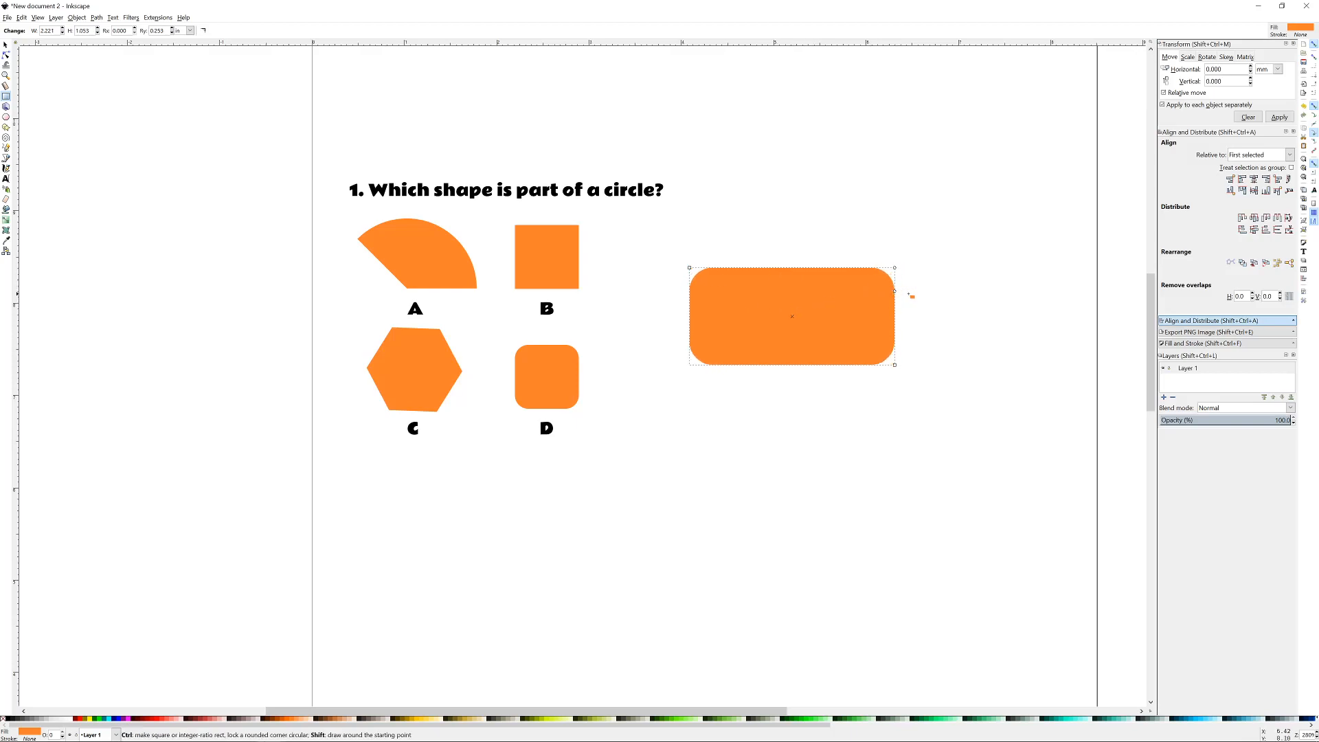
key("ctrl+z")
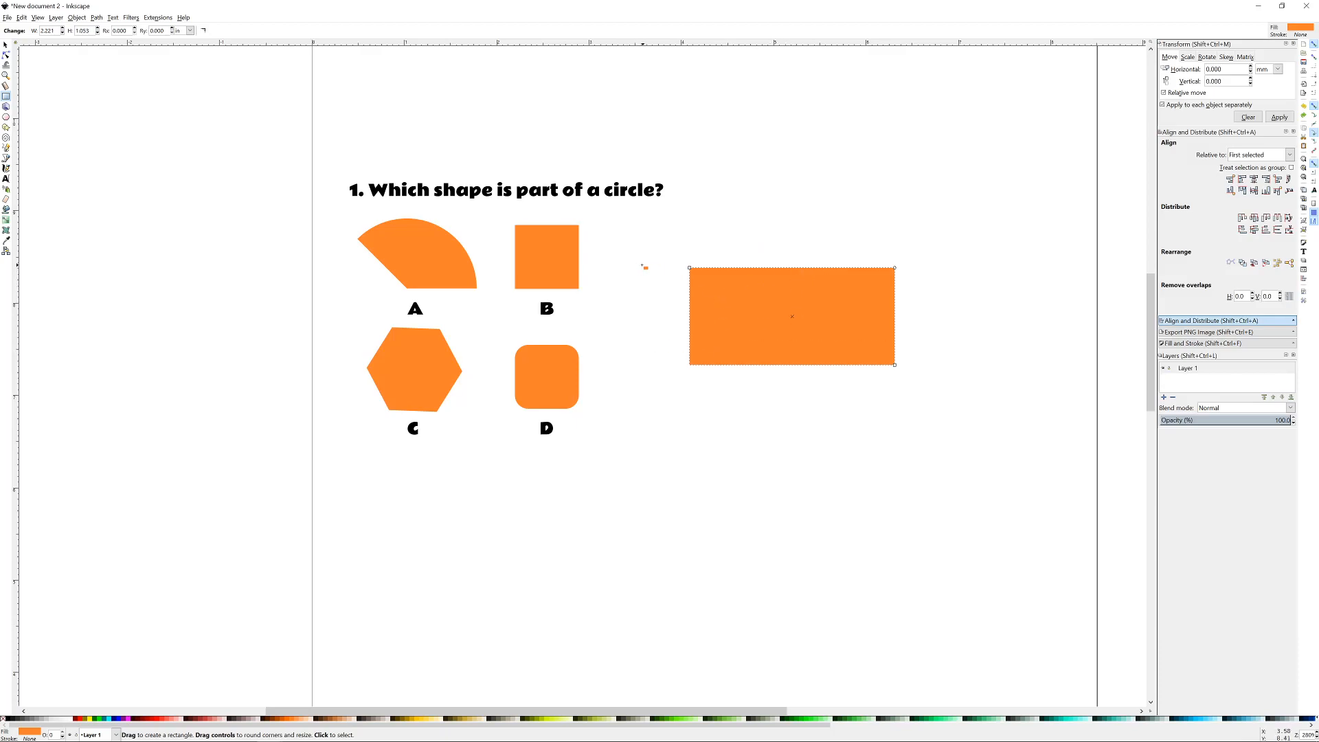
- Examine the upper corners of the square above "B" at high magnification and return to the whole question
scroll(557, 292, "down", 8, "ctrl")
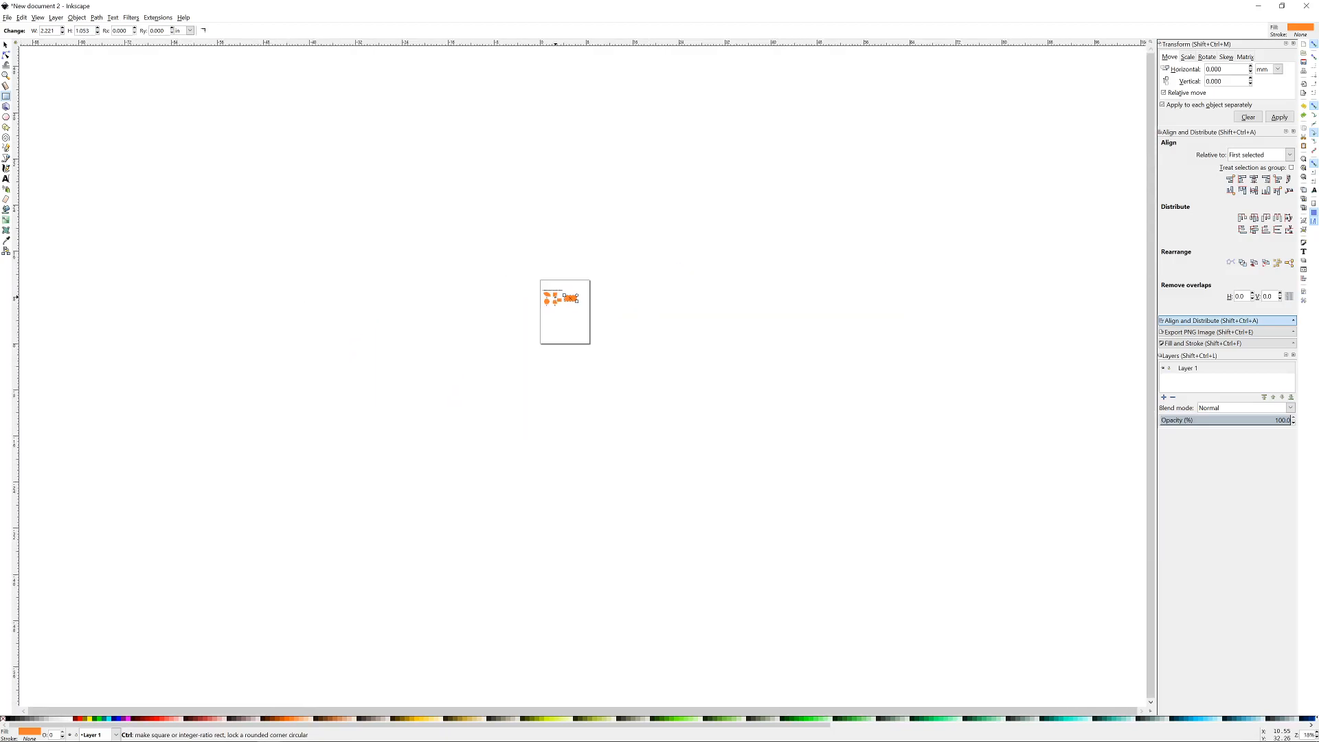
scroll(575, 297, "up", 8, "ctrl")
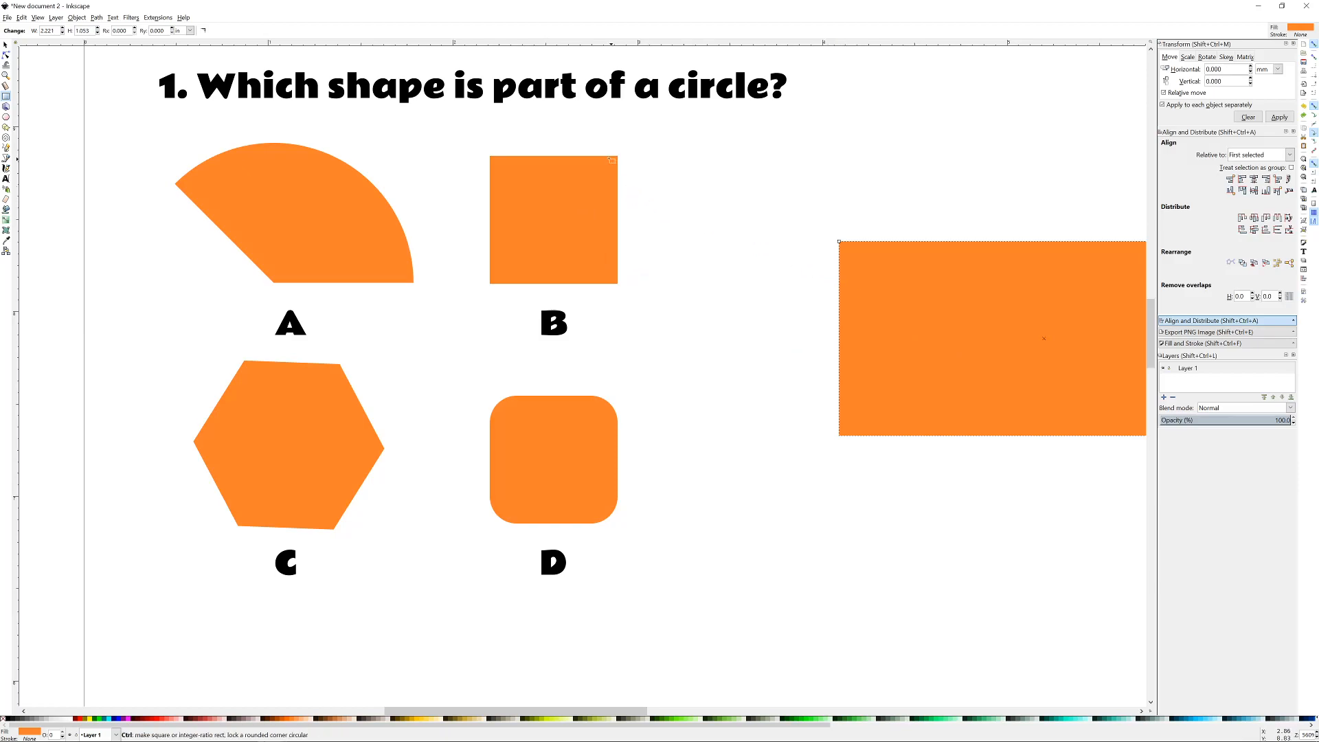
scroll(621, 160, "up", 6, "ctrl")
scroll(657, 153, "up", 6, "ctrl")
left_click_drag(774, 130, 730, 198)
key("Delete")
left_click_drag(777, 101, 665, 259)
scroll(628, 245, "down", 8, "ctrl")
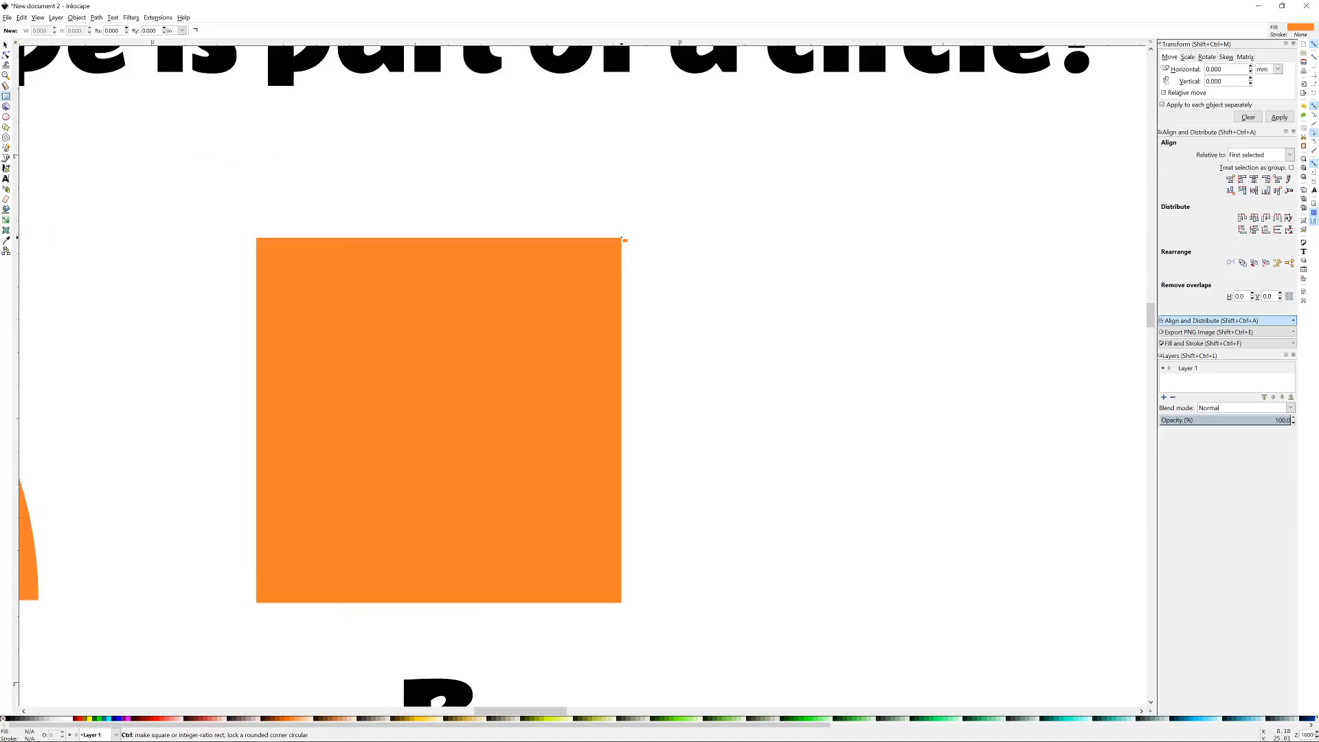
scroll(622, 239, "up", 4, "ctrl")
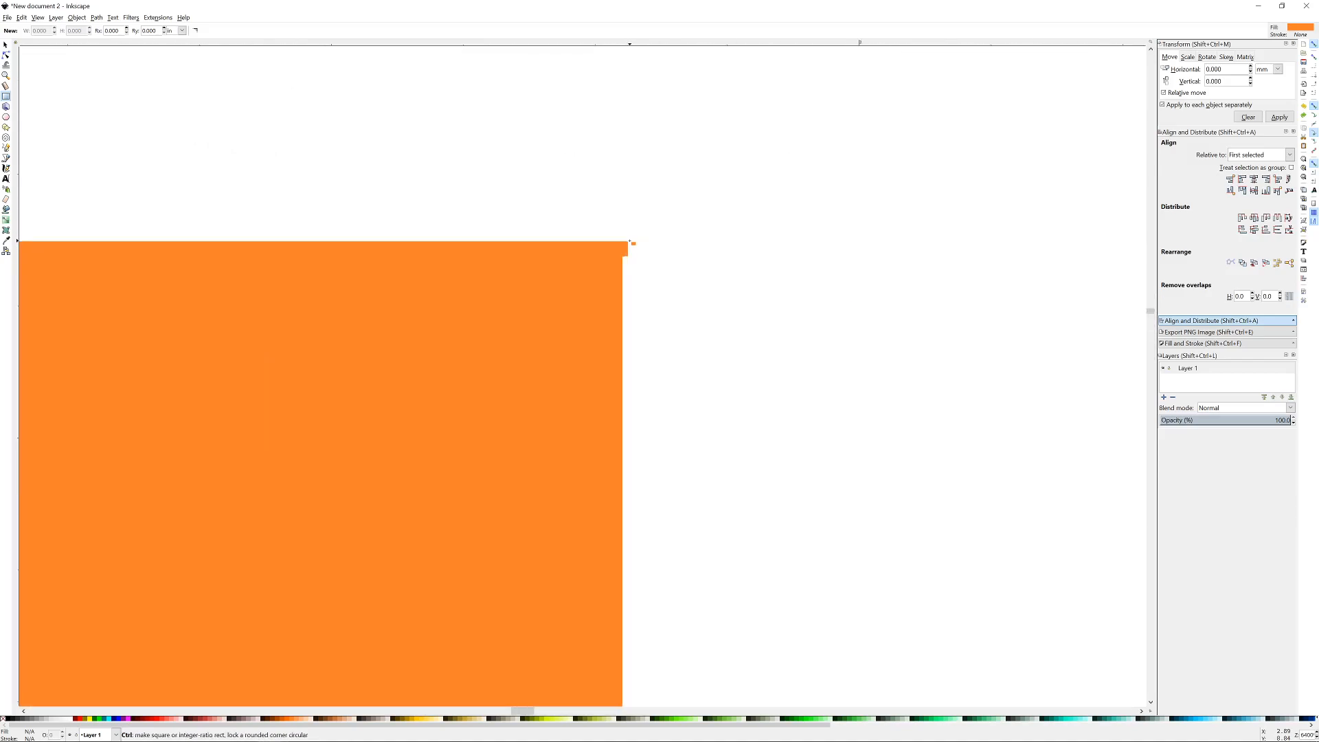
scroll(629, 242, "down", 7, "ctrl")
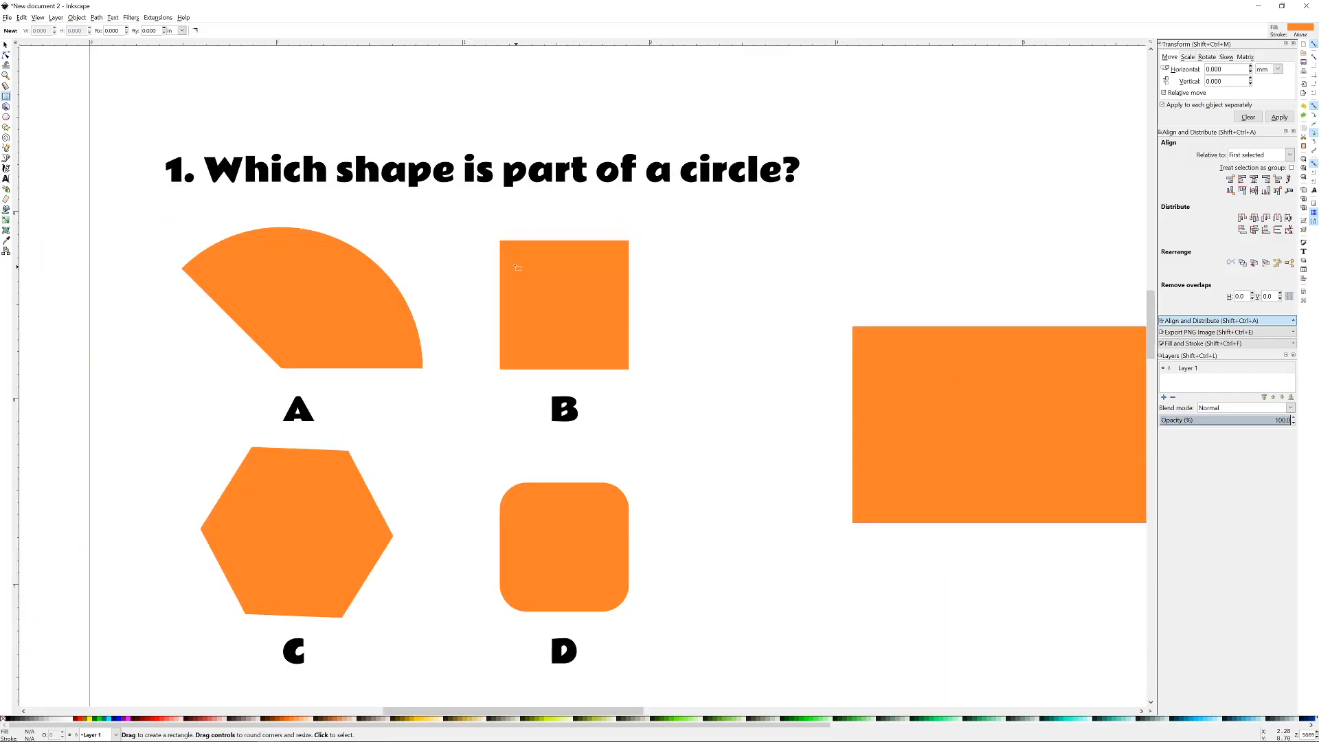
scroll(502, 242, "up", 4, "ctrl")
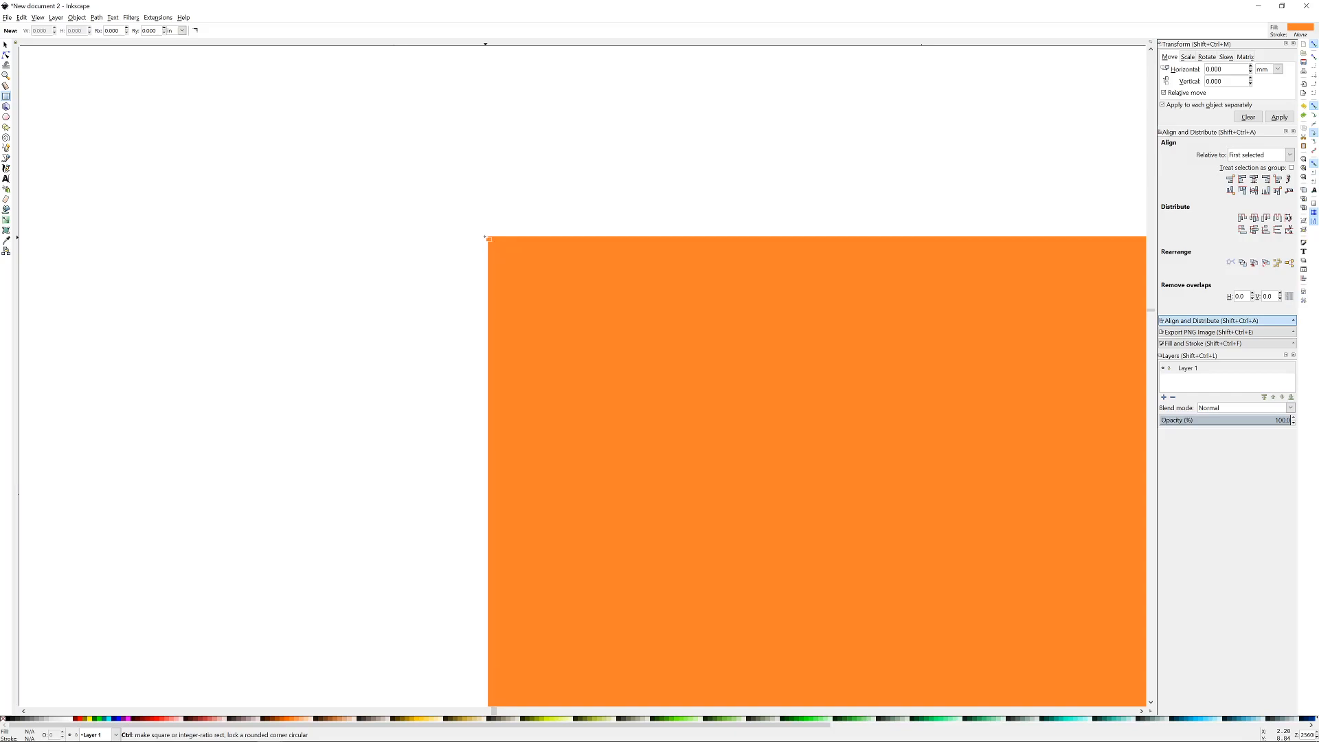
scroll(493, 237, "up", 2, "ctrl")
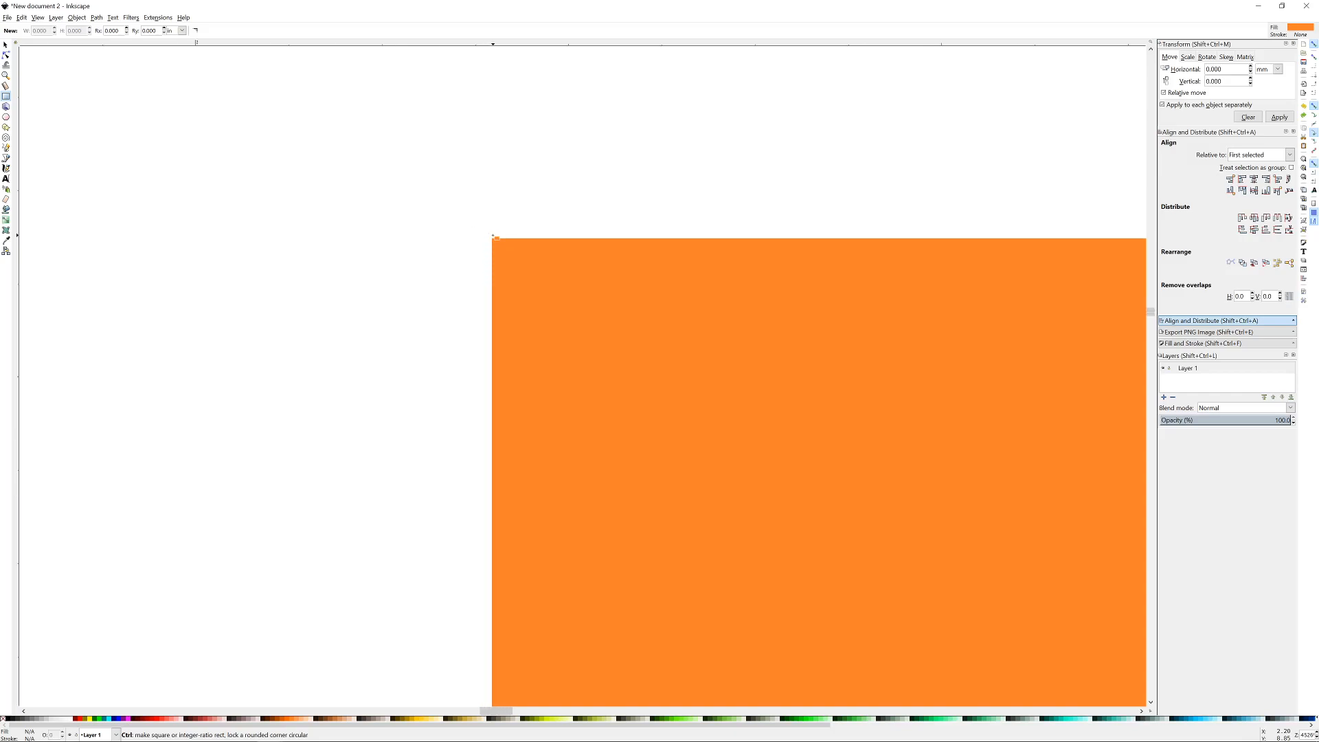
scroll(492, 238, "down", 6, "ctrl")
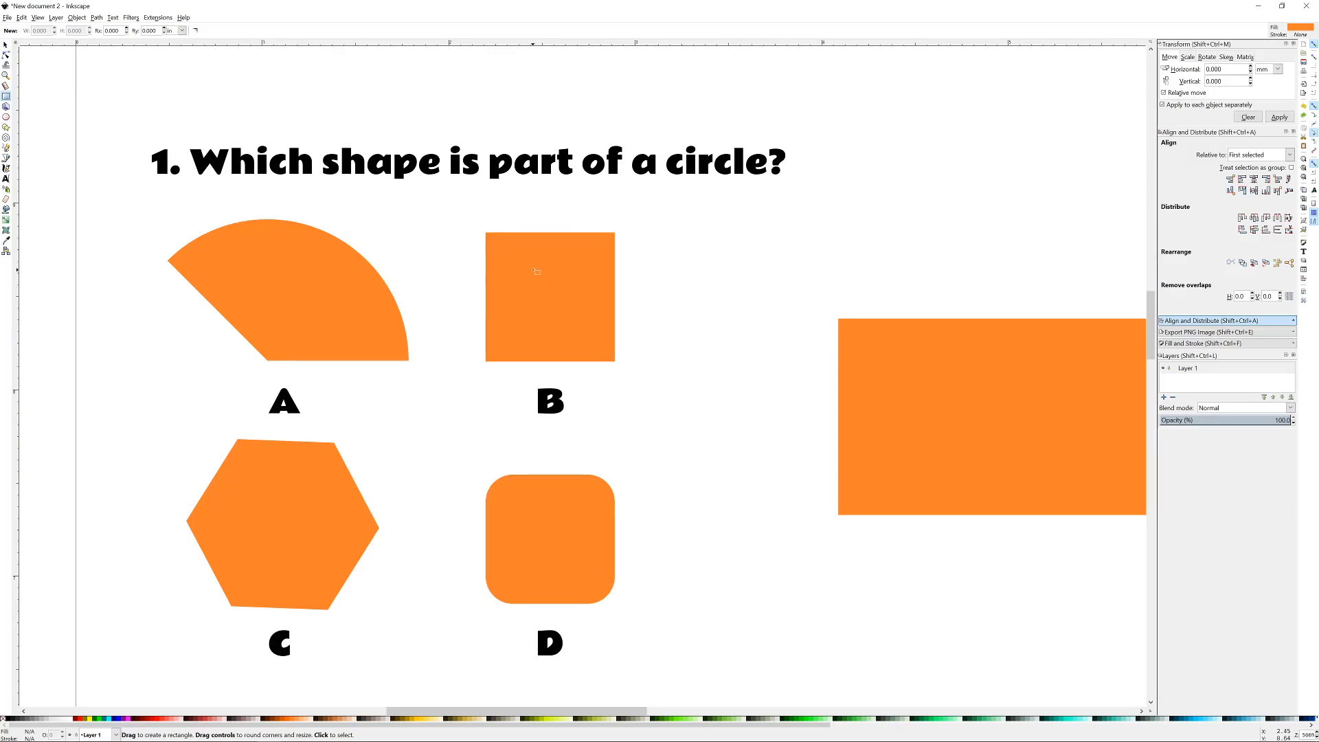
scroll(536, 272, "down", 1, "ctrl")
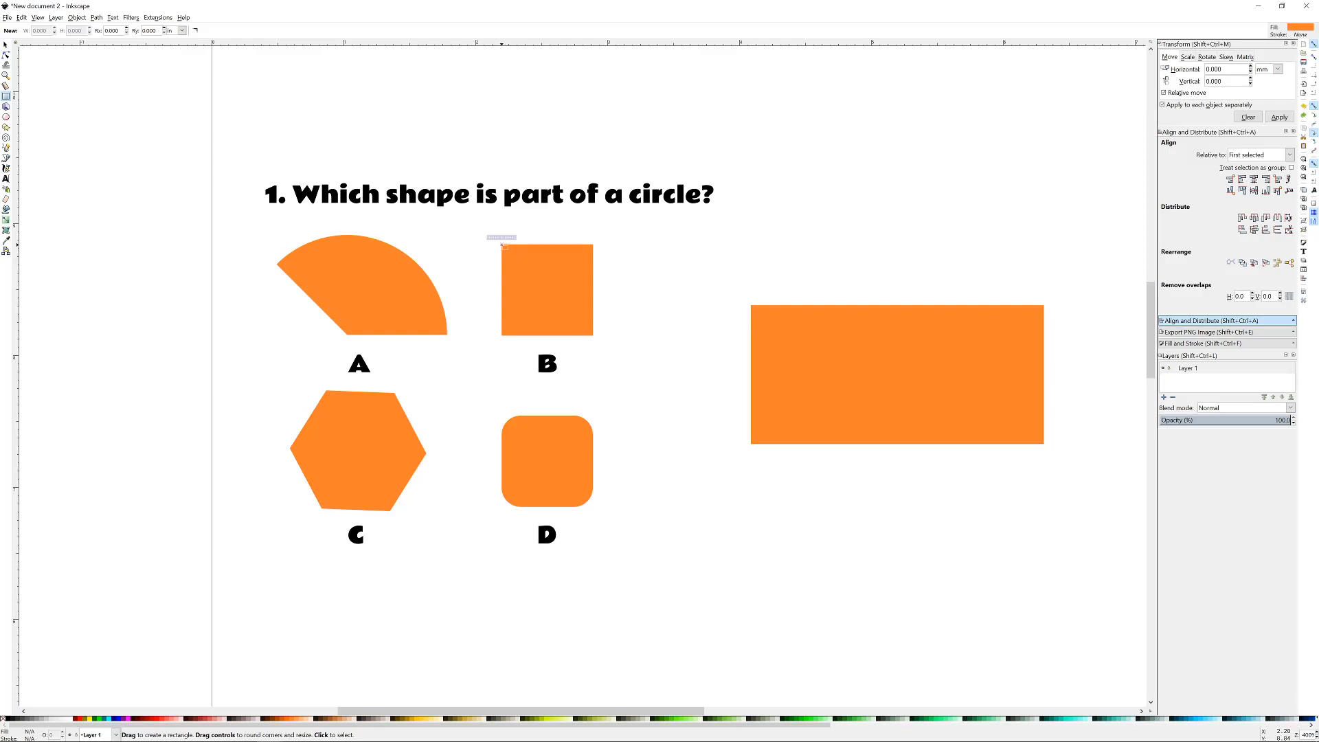
- Select the large rectangle to the right of the lettered shapes and convert it from an object to a path
left_click(6, 44)
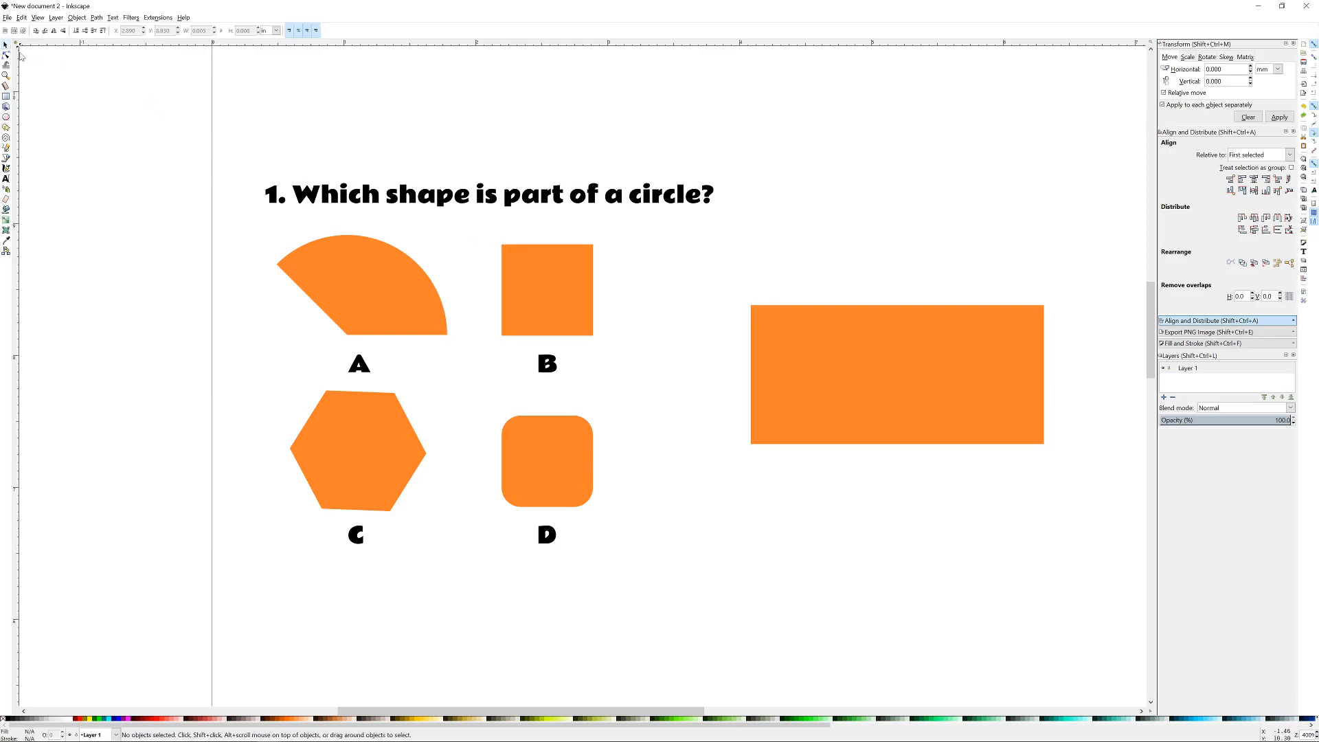
left_click_drag(952, 328, 873, 324)
left_click(909, 419)
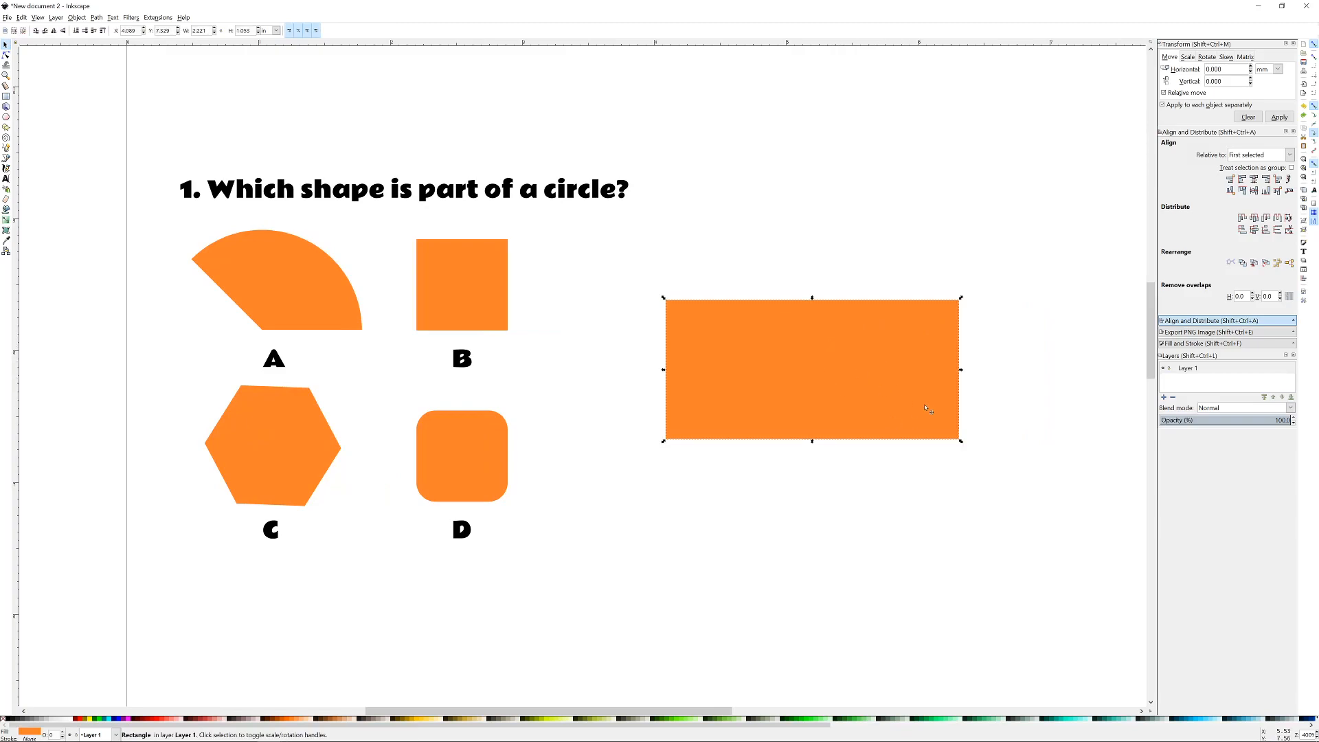
double_click(812, 365)
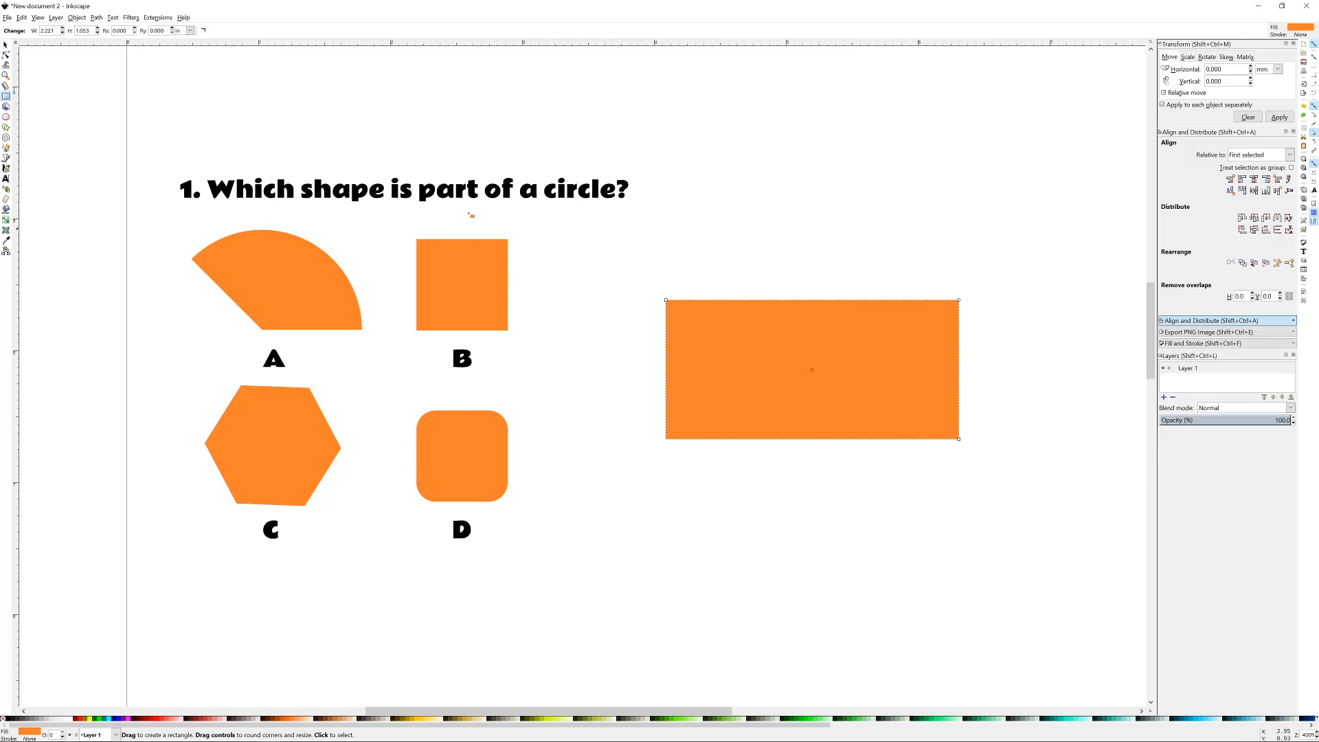
left_click(78, 18)
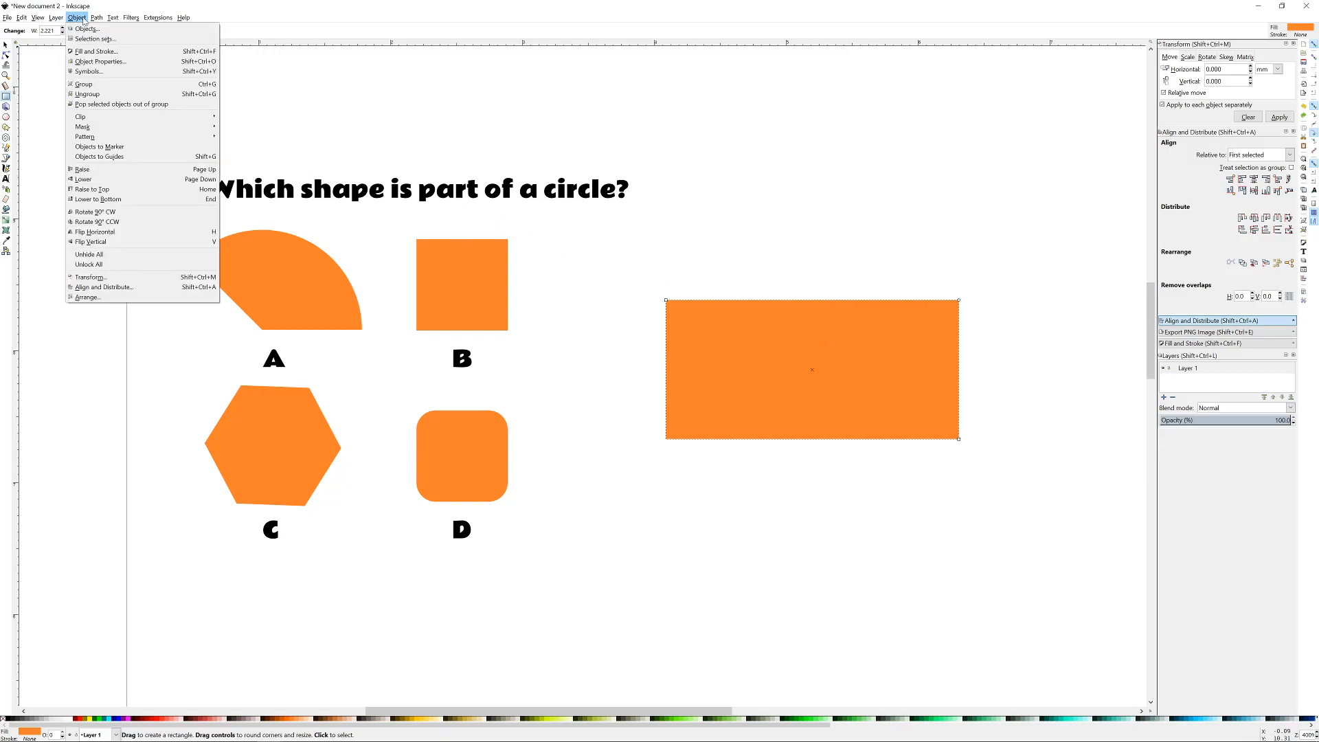
mouse_move(96, 21)
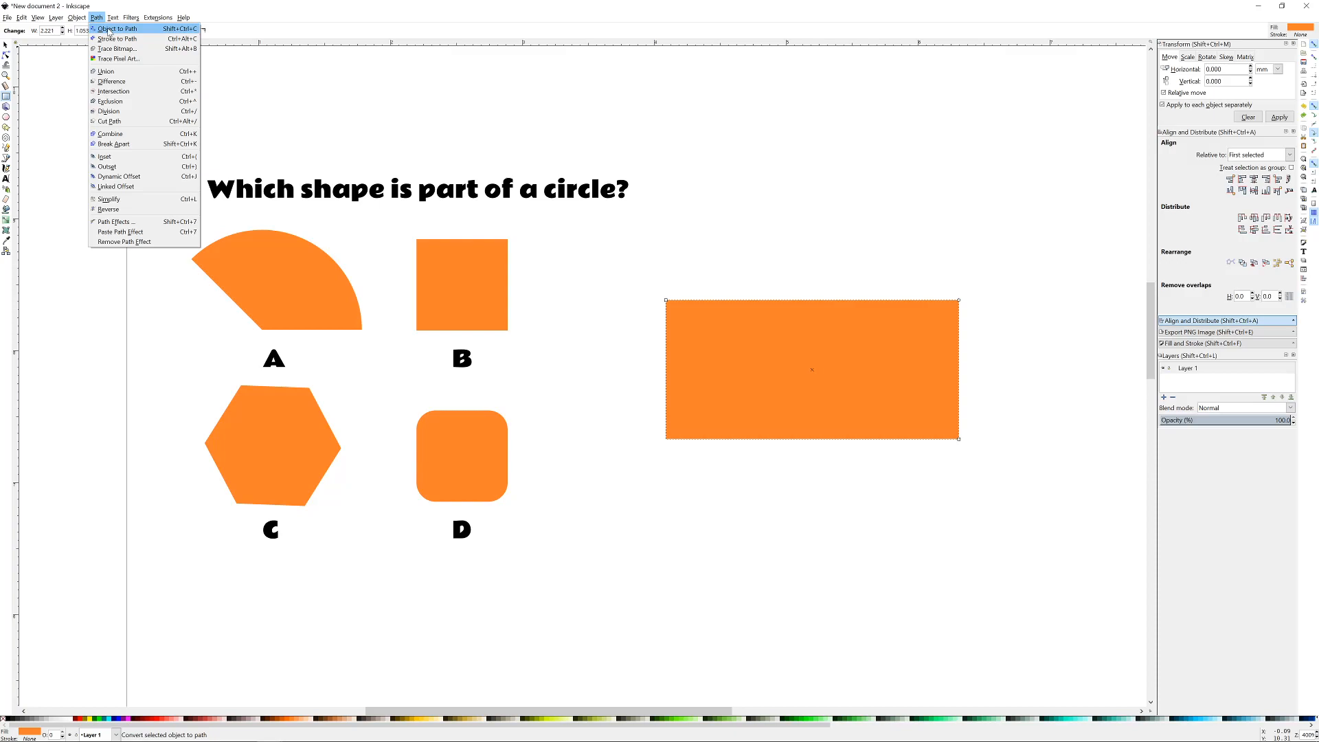
left_click(108, 30)
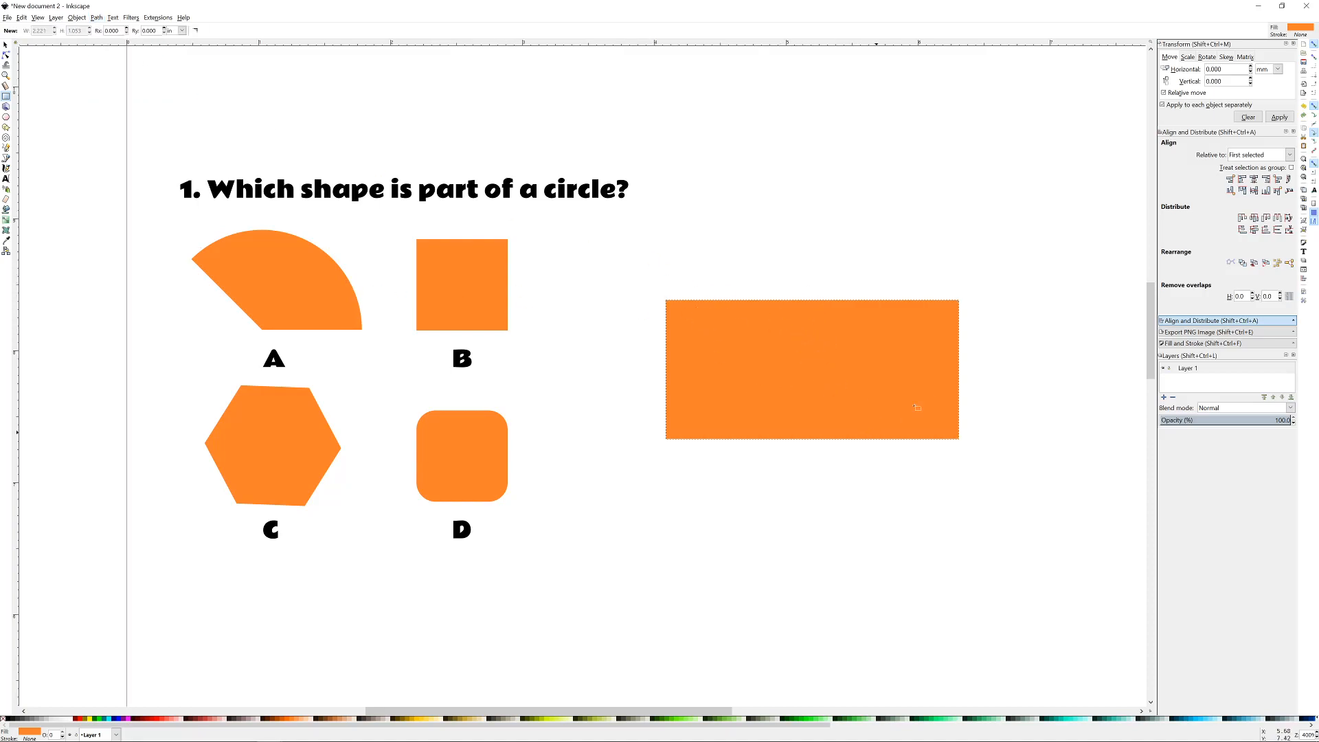
- Edit the converted path's nodes, moving its upper-left node up and right and bending its top edge into a wave
right_click(773, 232)
left_click(740, 199)
left_click(6, 55)
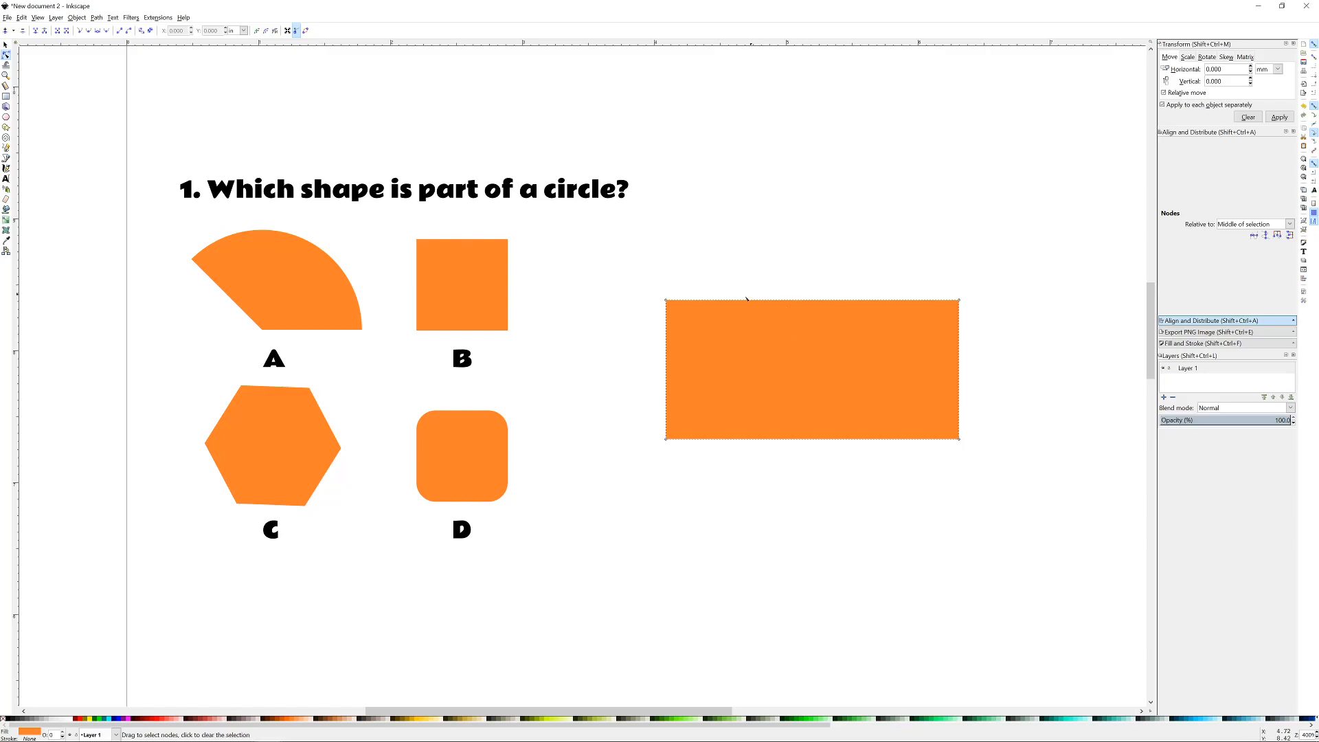
left_click_drag(667, 301, 764, 411)
left_click_drag(874, 291, 834, 233)
left_click(960, 235)
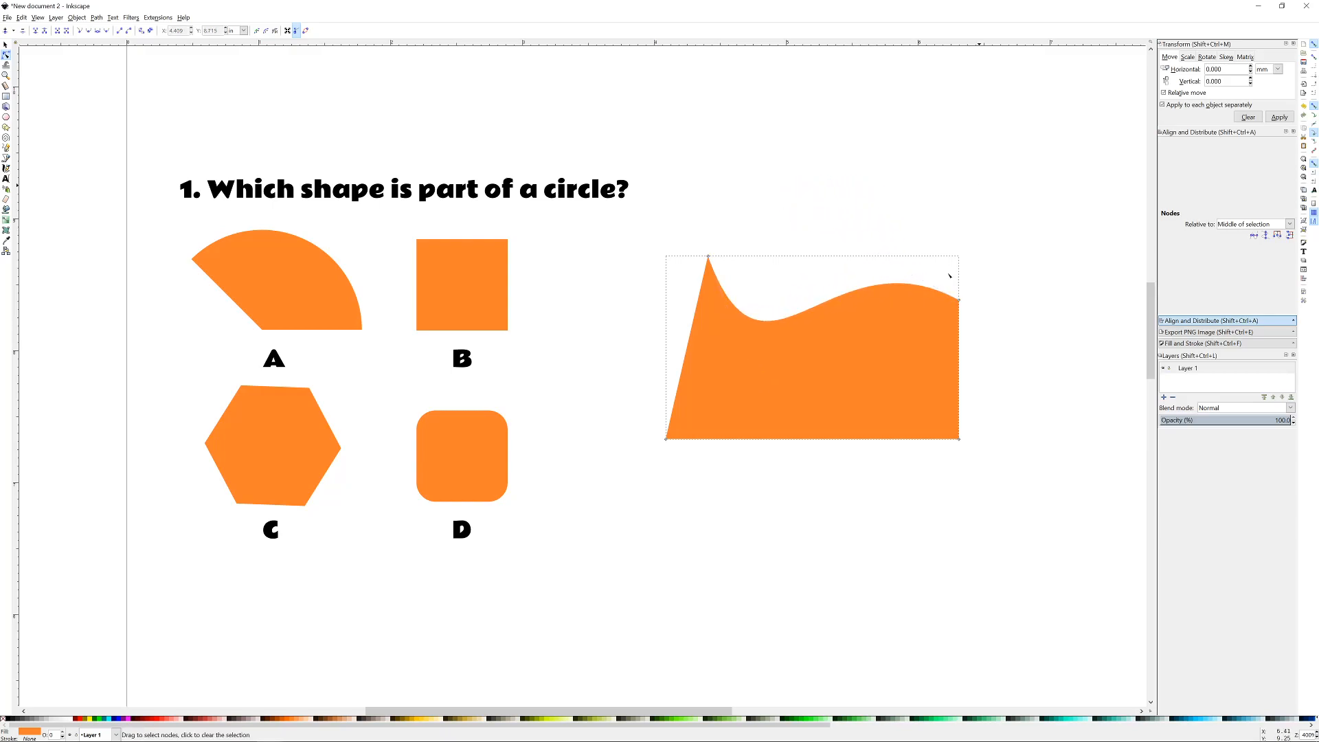
left_click_drag(992, 283, 813, 271)
- Bend the path's straight bottom edge upward into an arch below the wavy edge and deselect the shape
scroll(813, 271, "down", 2)
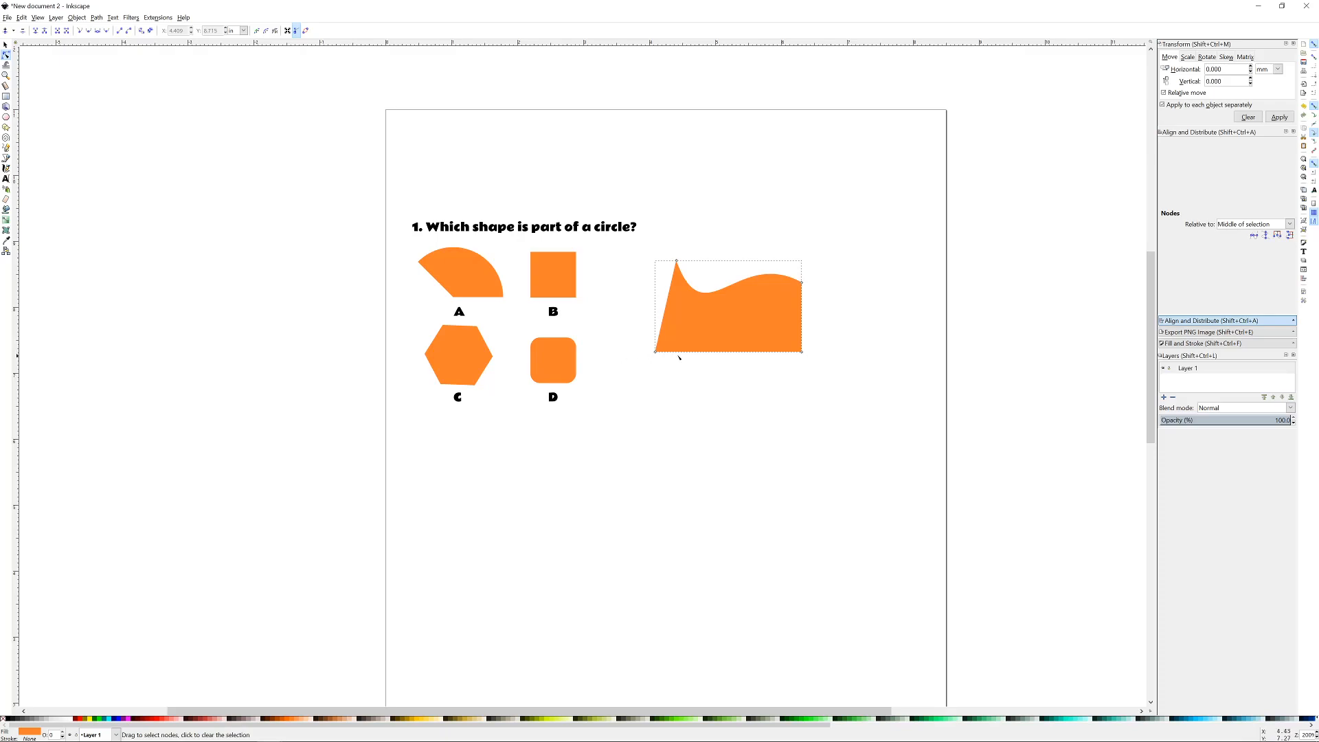
left_click_drag(714, 352, 771, 292)
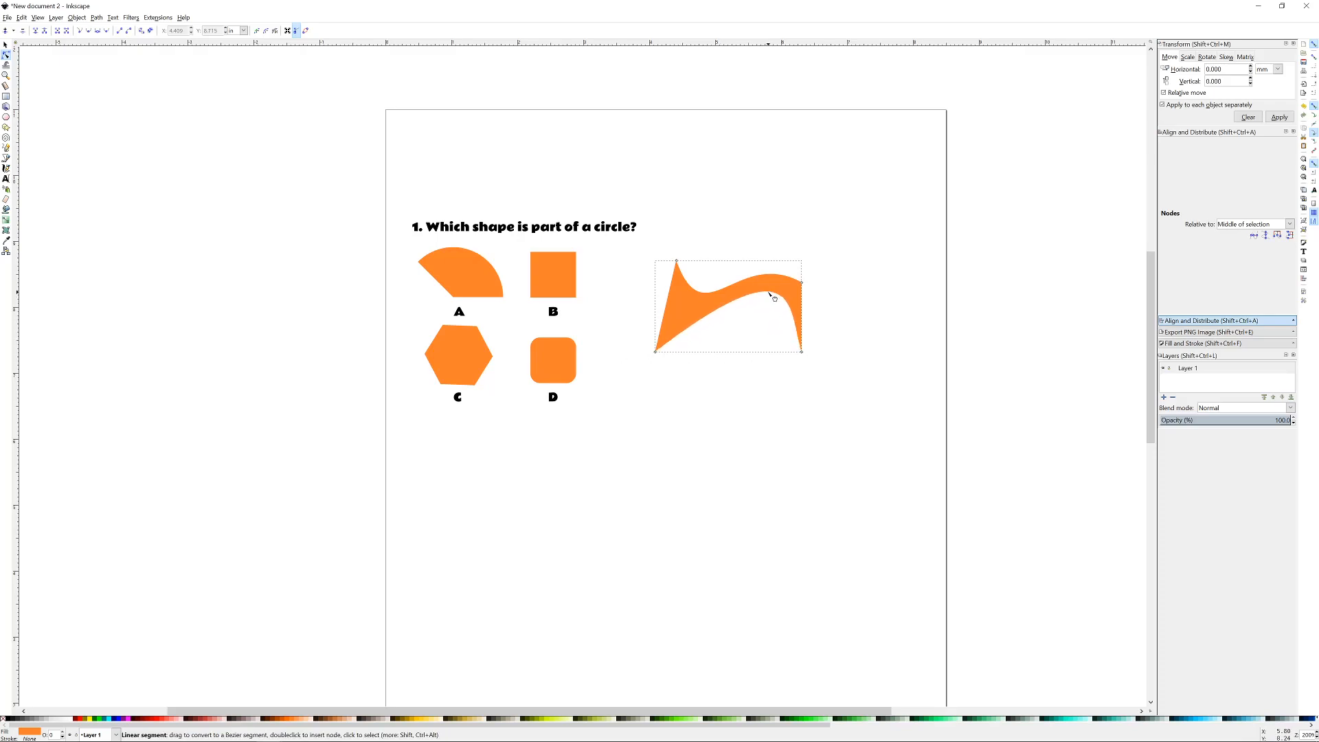
left_click(864, 220)
scroll(730, 288, "up", 1)
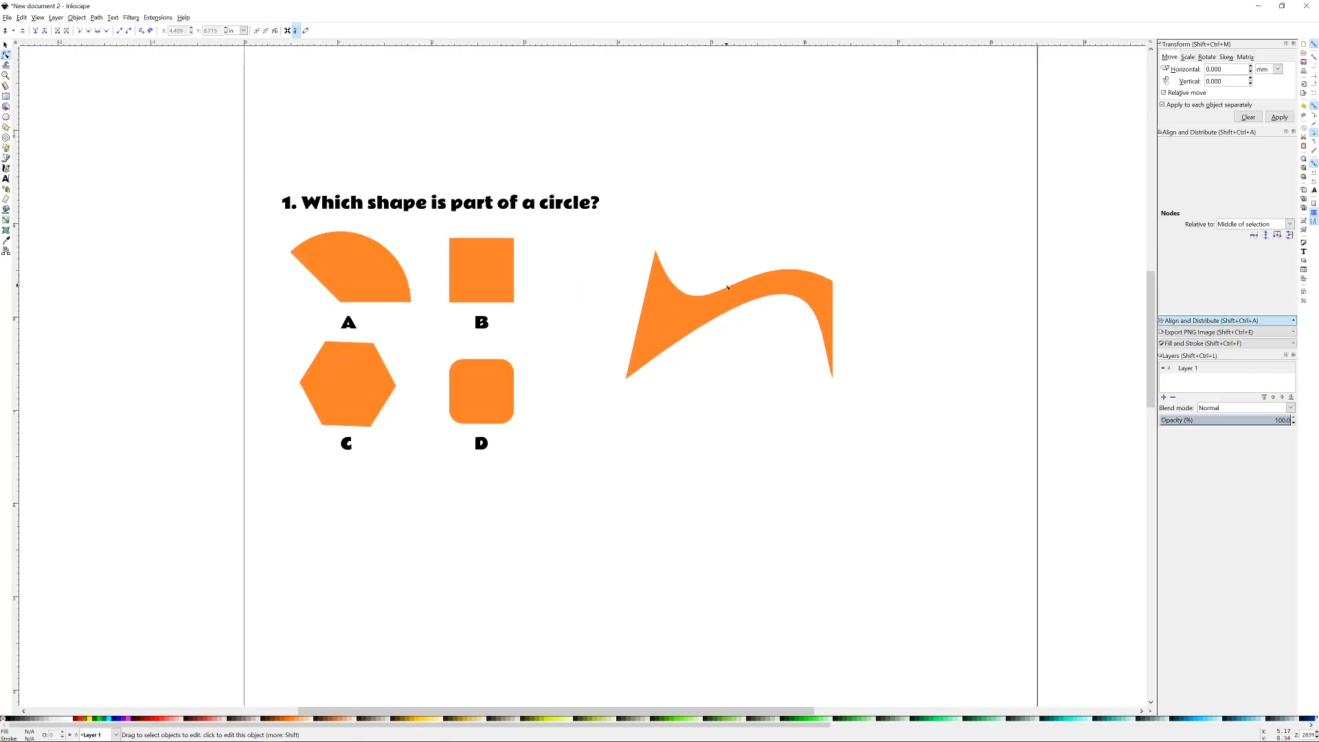
- Handwrite "Hi" below the wavy orange shape with the Calligraphy tool
scroll(723, 286, "up", 1)
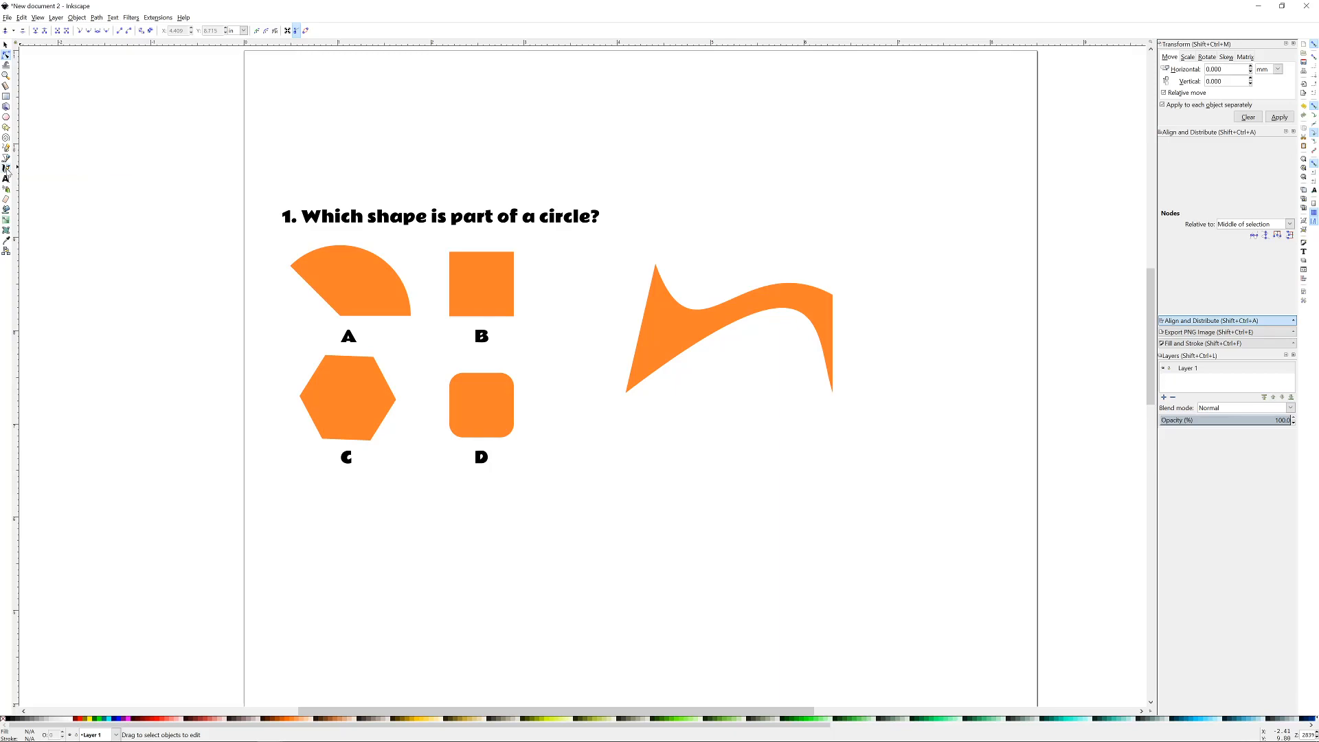
left_click(6, 168)
left_click_drag(662, 440, 667, 514)
left_click_drag(683, 427, 693, 533)
mouse_move(666, 481)
left_mouse_down()
mouse_move(718, 470)
mouse_move(726, 509)
left_mouse_up()
left_click_drag(719, 452, 722, 446)
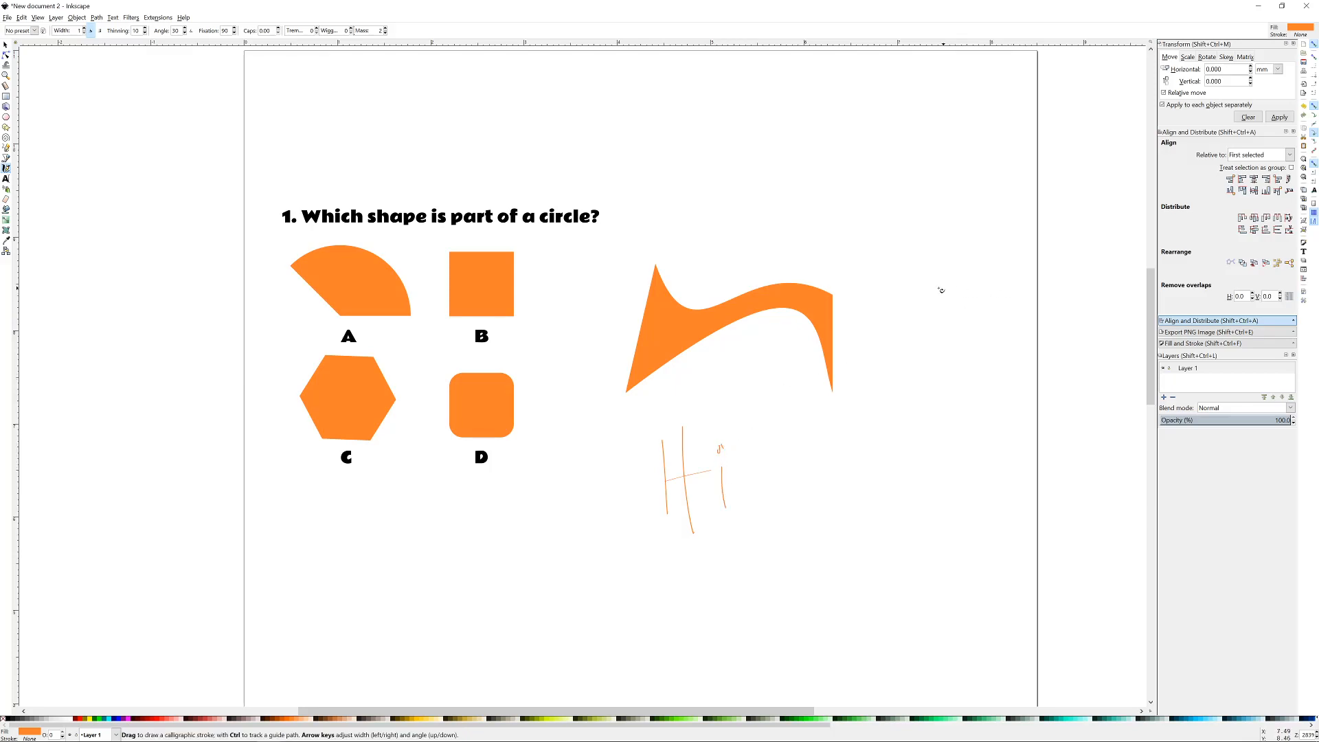
- Undo all the calligraphy strokes of the handwritten "Hi"
key("ctrl+z")
key("ctrl+z")
key("ctrl+z")
key("ctrl+z")
key("ctrl+z")
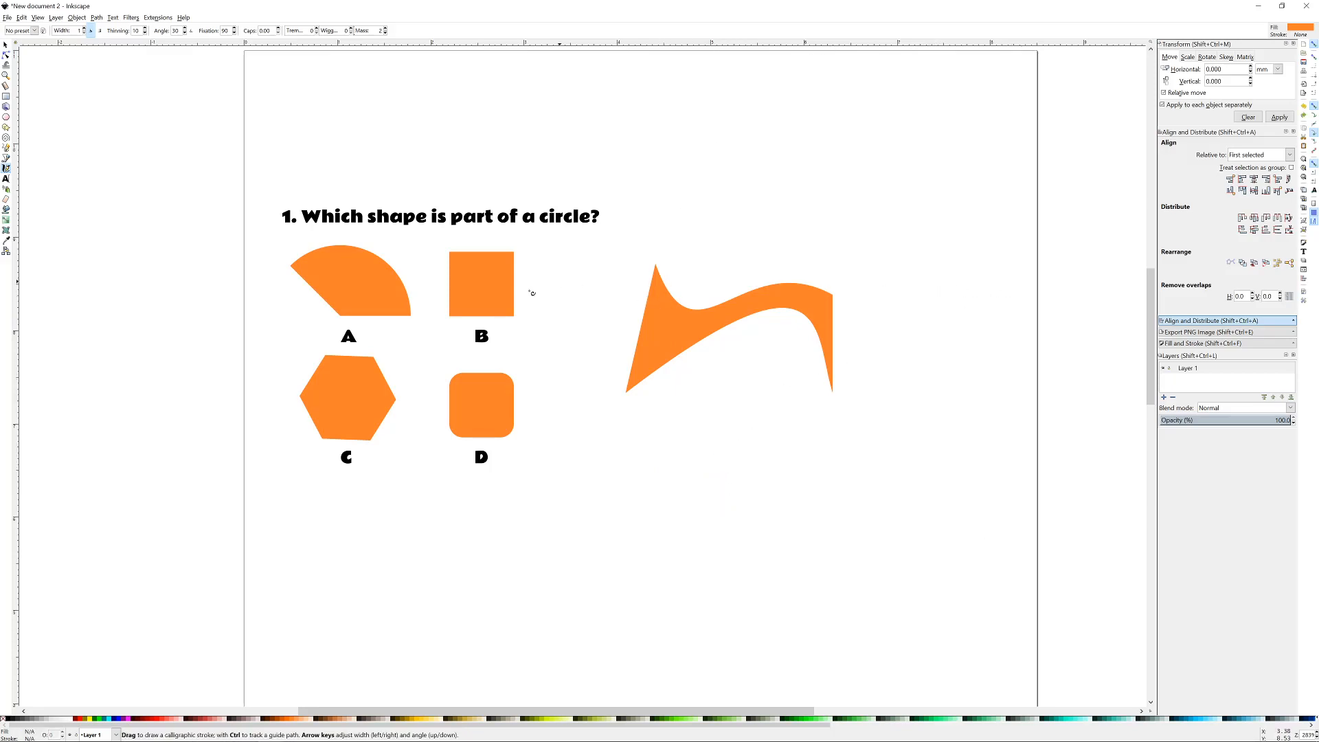
- Create a green bucket-filled copy of the wavy orange shape and move it about 0.6 in right and 0.1 in up
left_click(7, 209)
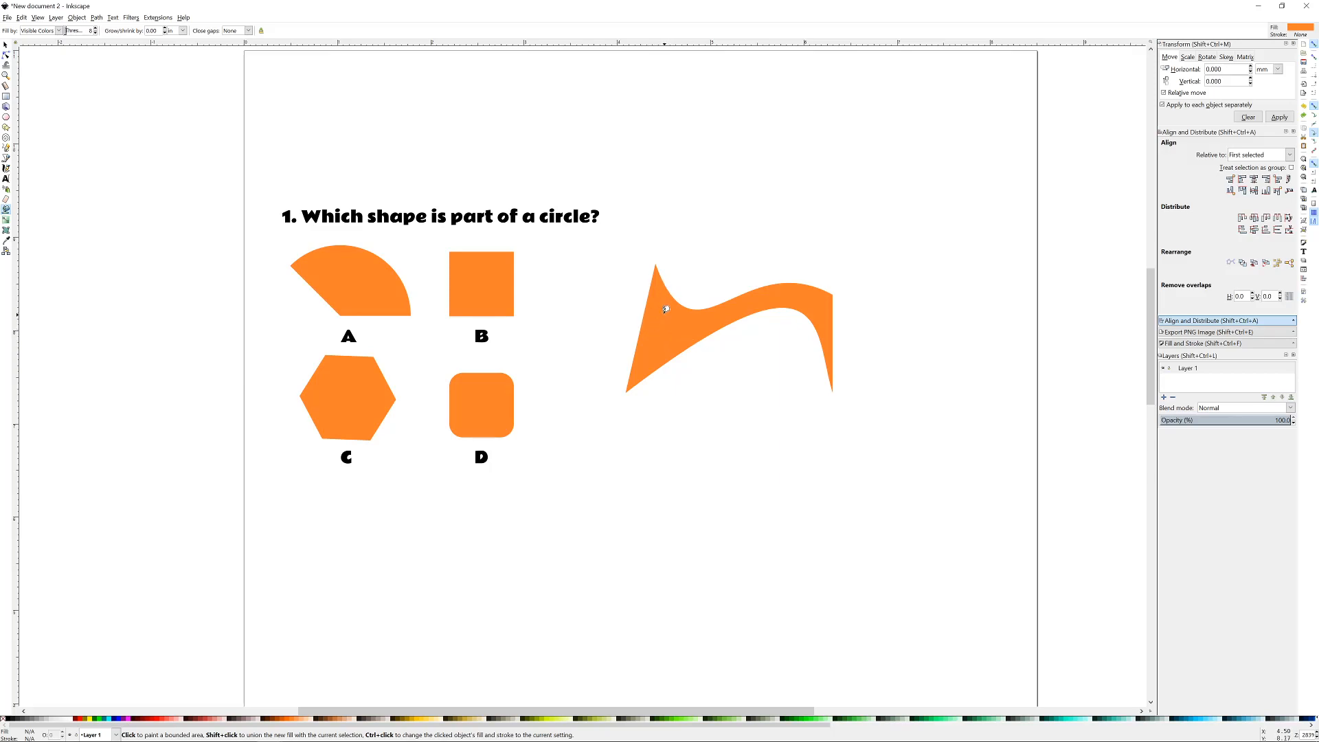
left_click(665, 313)
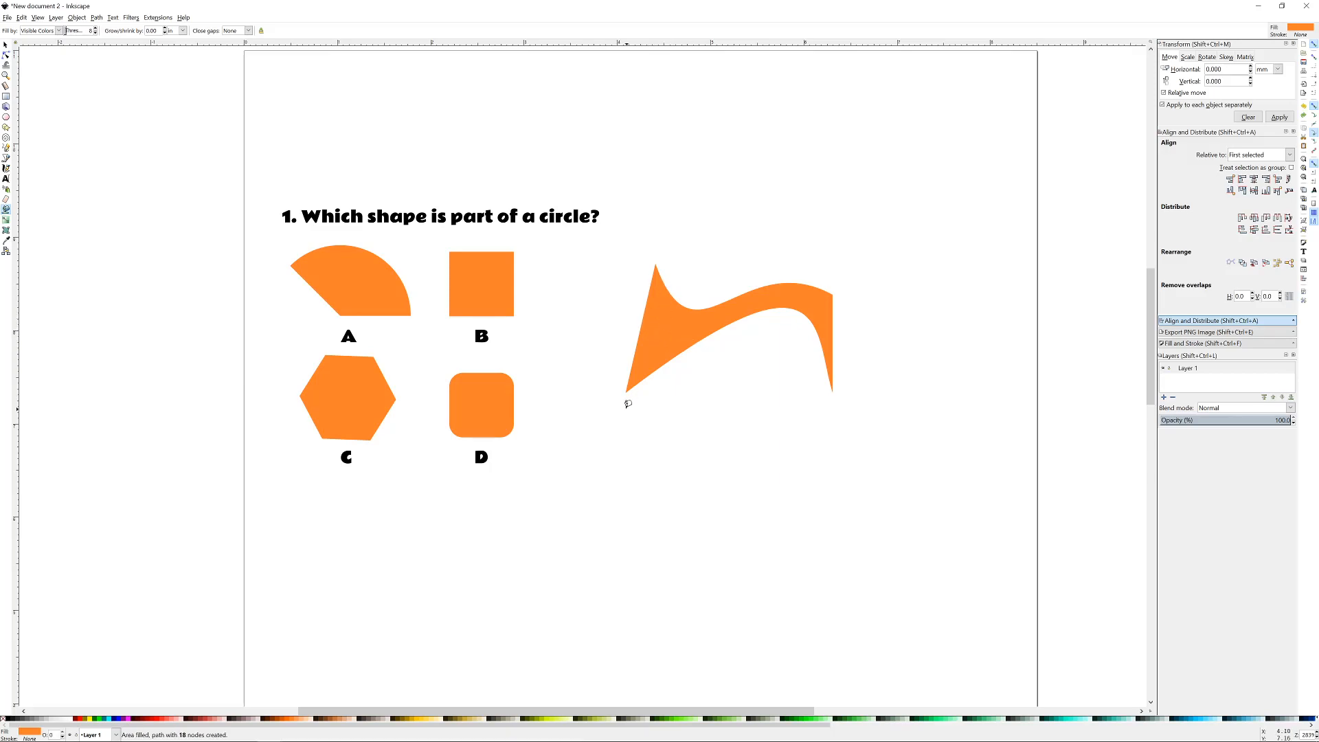
left_click(5, 44)
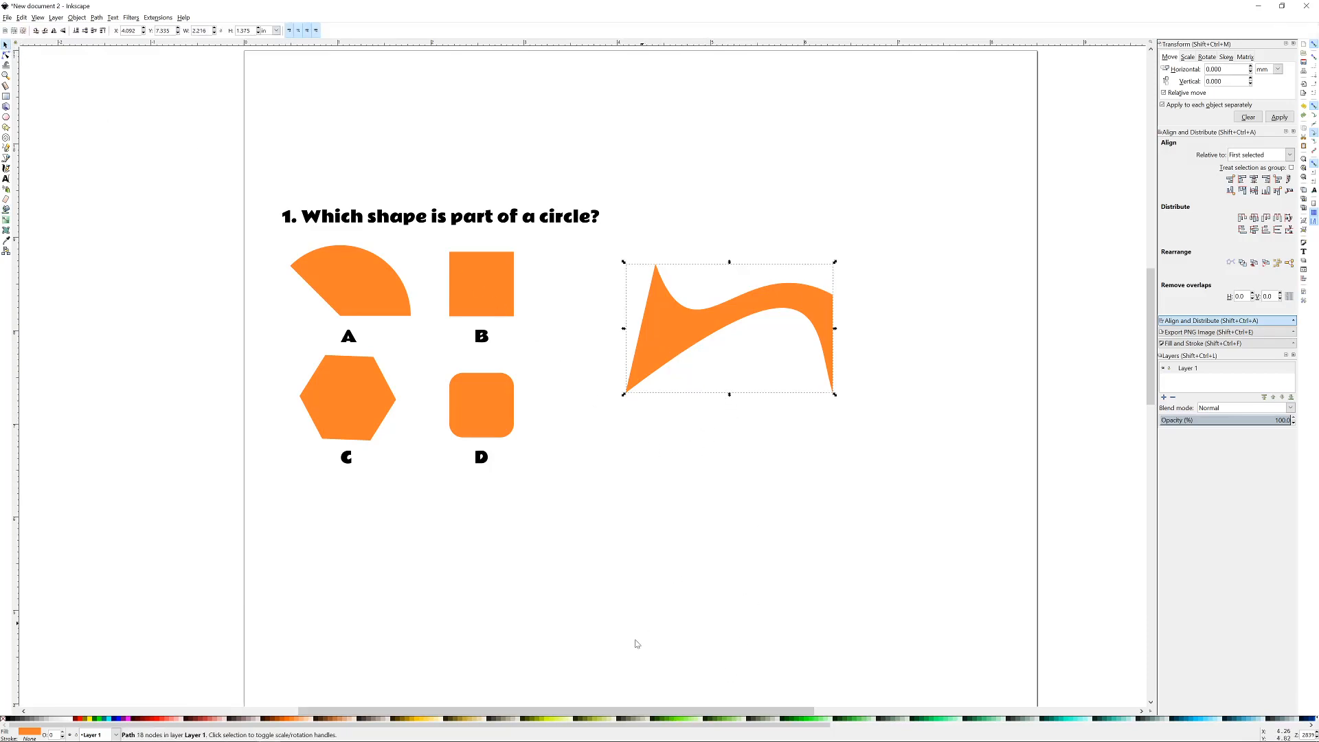
left_click(667, 719)
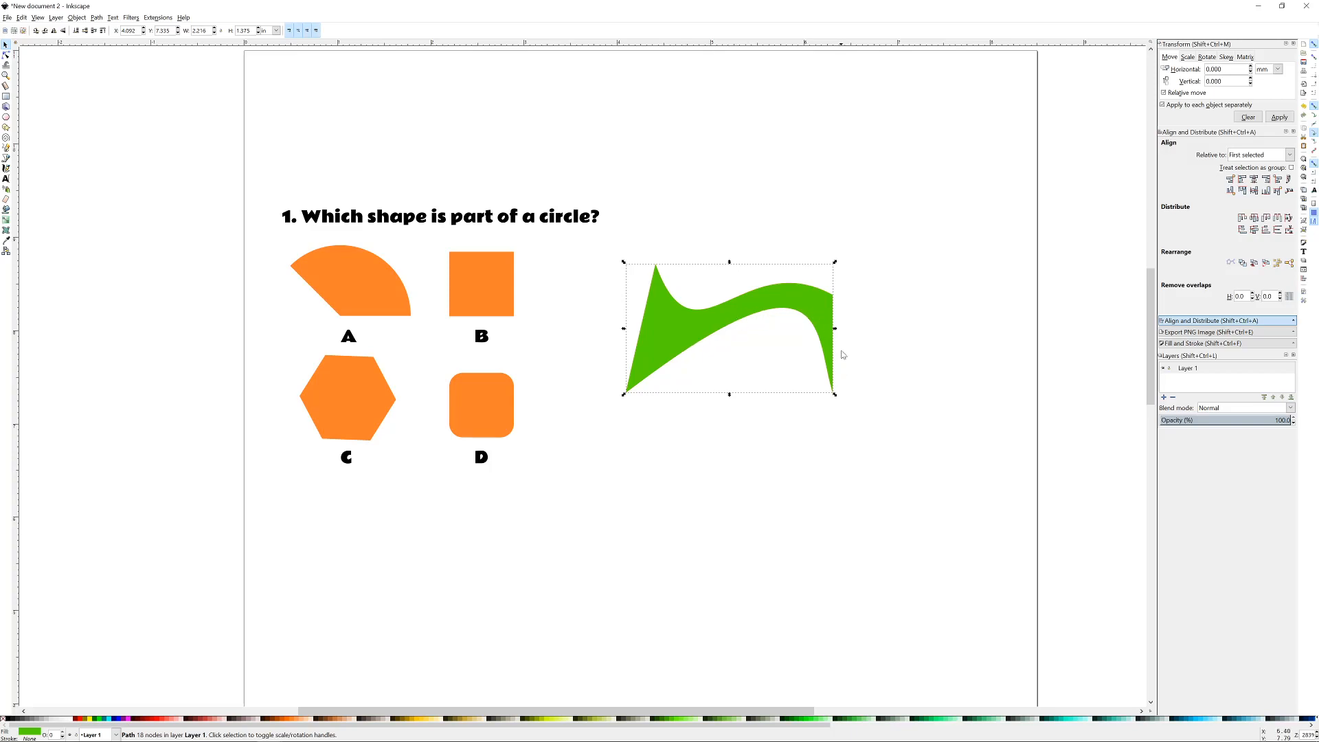
left_click_drag(681, 330, 727, 320)
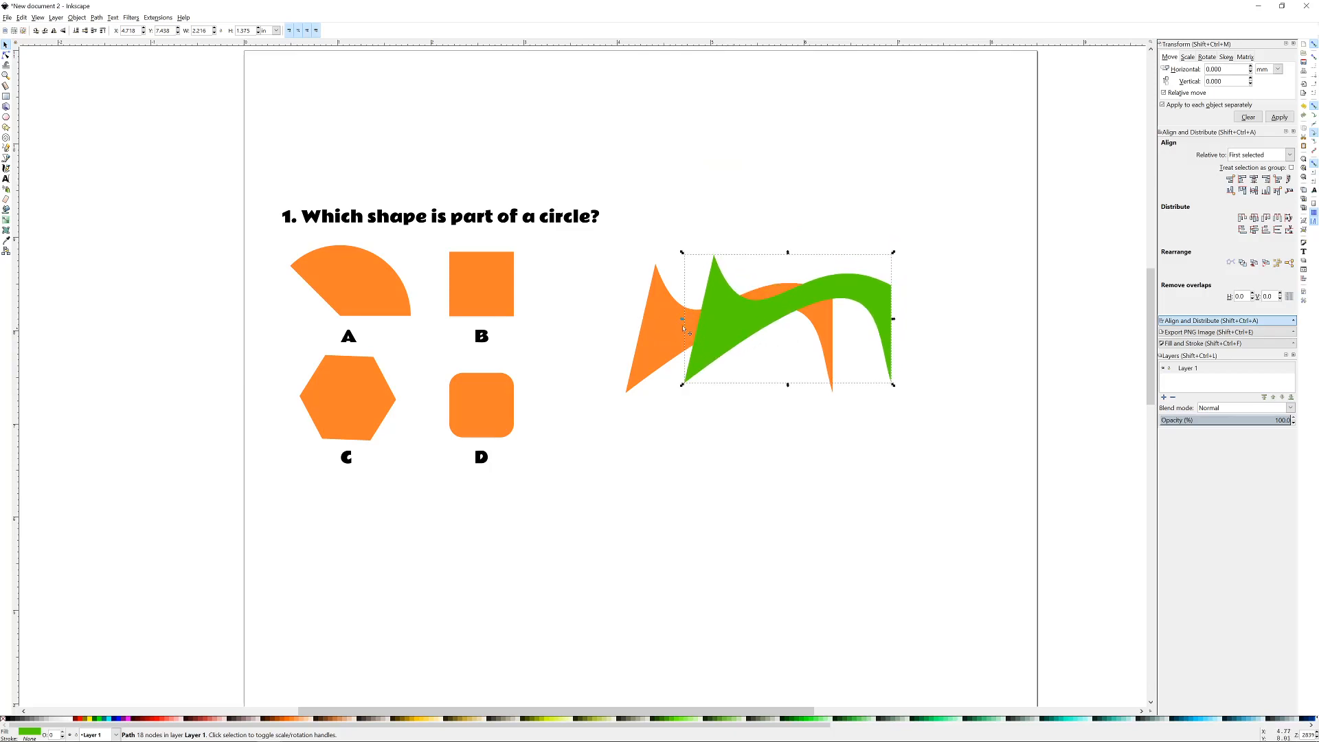
- Bucket-fill the exposed left part of the orange wavy shape with green and move the filled piece about 0.7 in right and 2 in up
left_click(6, 209)
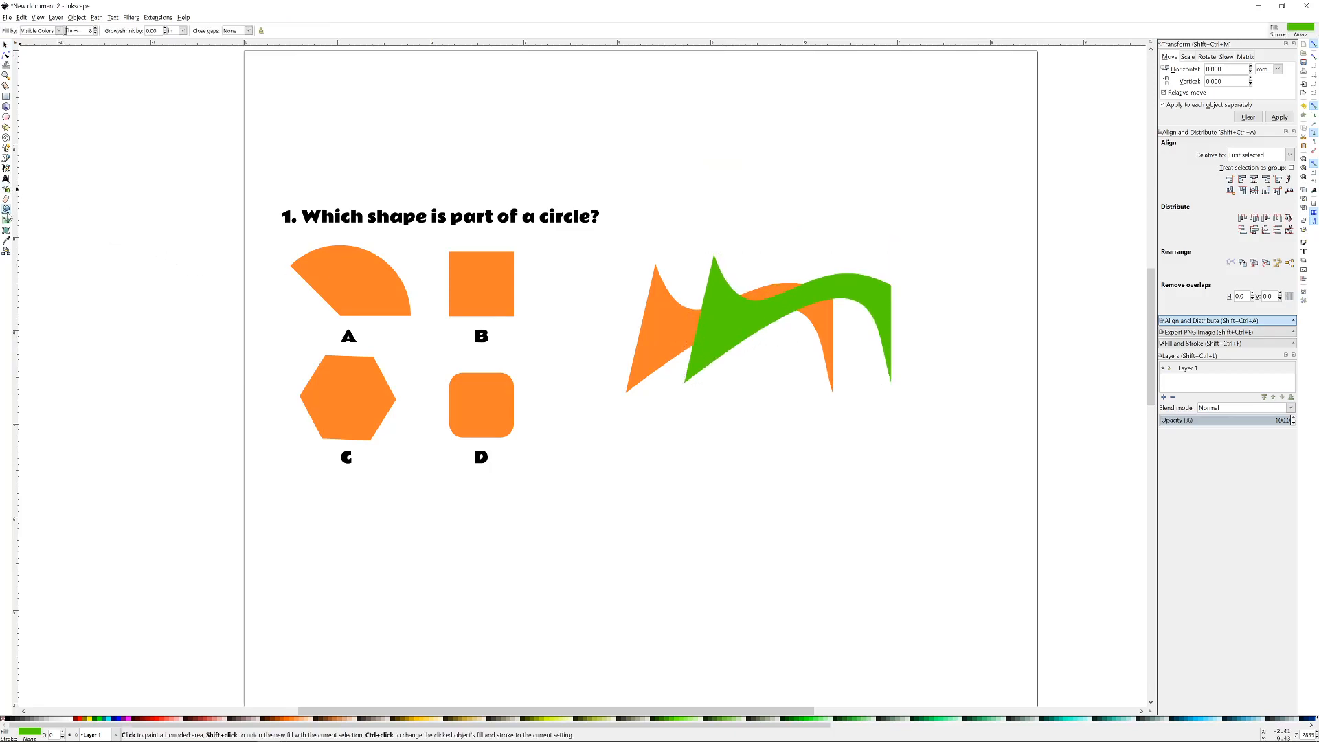
left_click(661, 325)
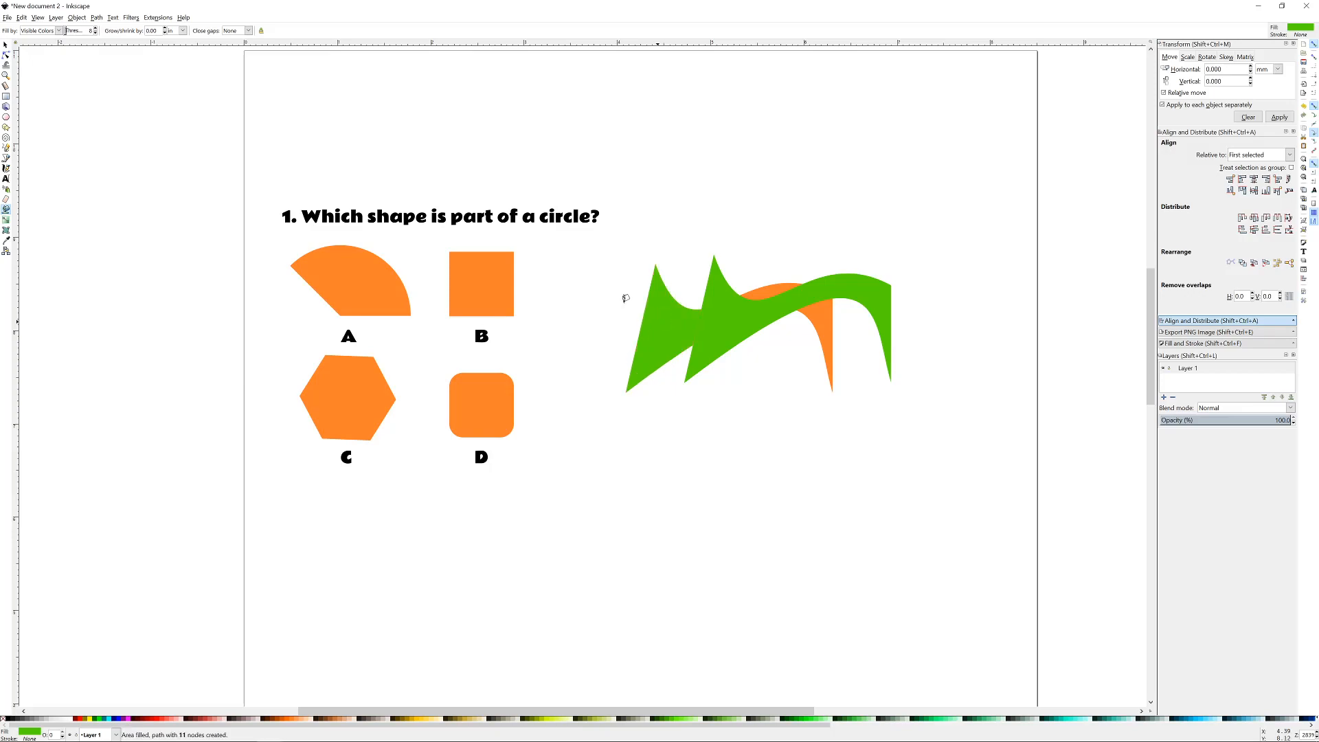
left_click(6, 46)
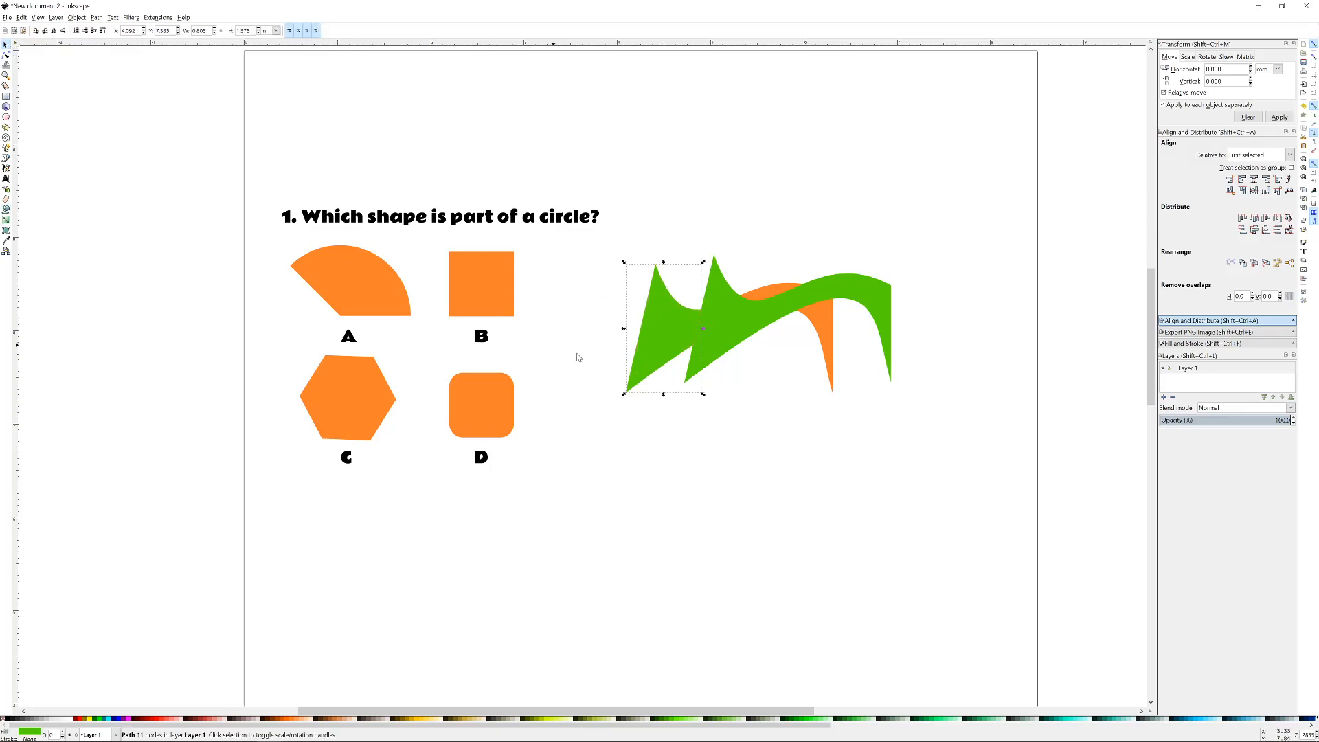
left_click_drag(674, 335, 739, 152)
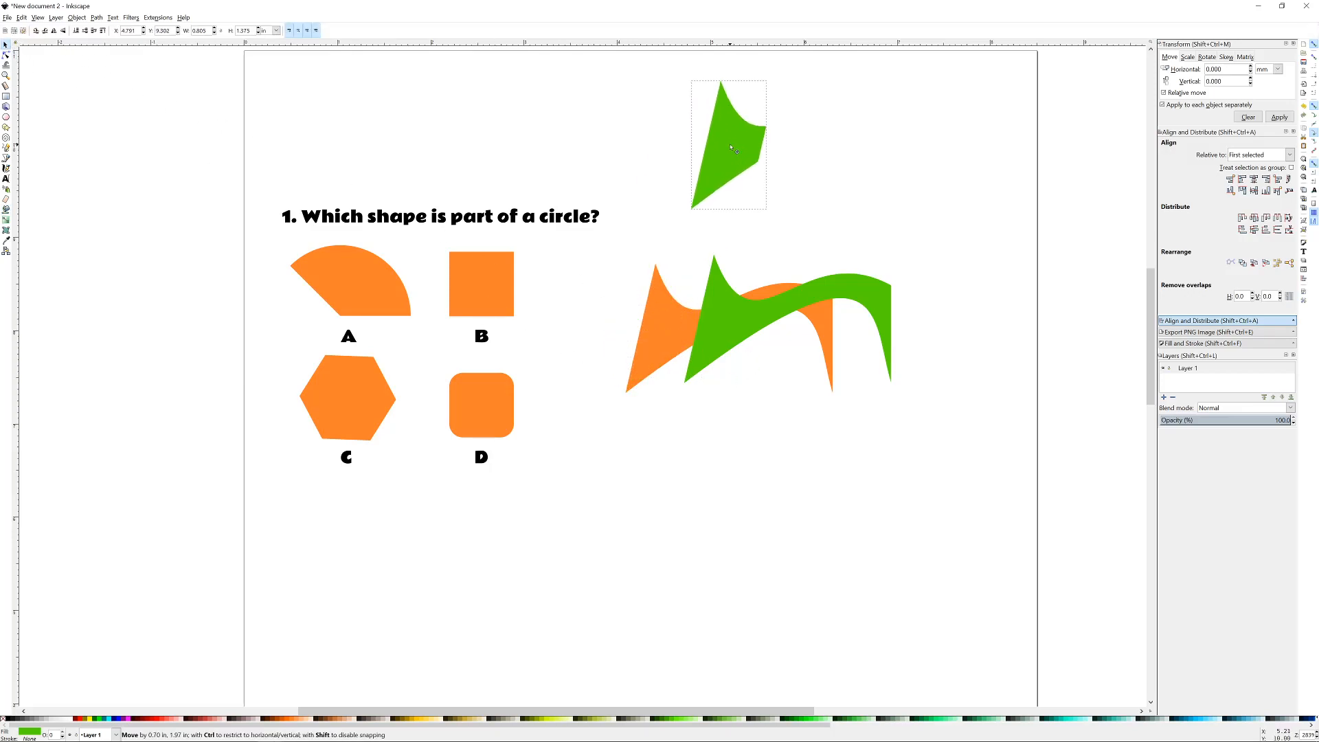
- Move the full green copy below the orange wavy shape and lay the small green piece over the orange shape's left end, with snapping off
left_click_drag(730, 323, 677, 447)
left_click(911, 290)
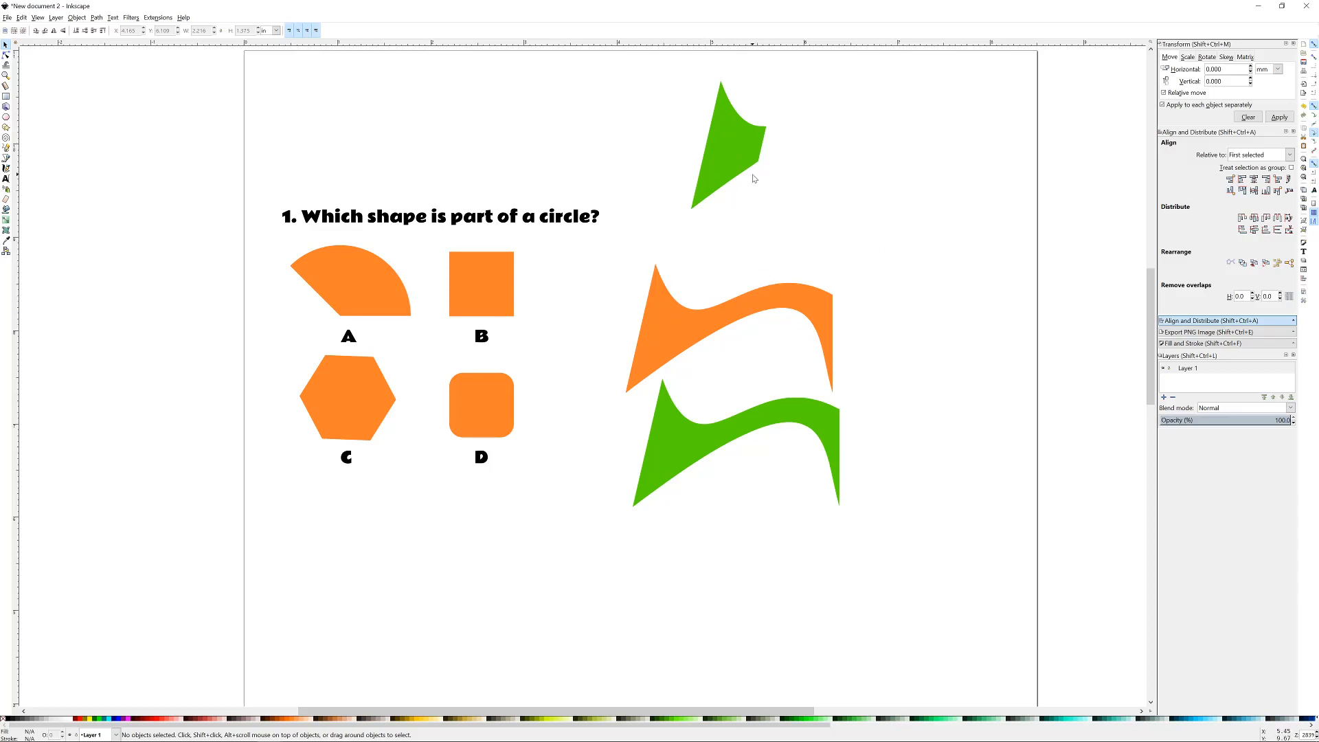
left_click_drag(740, 154, 677, 334)
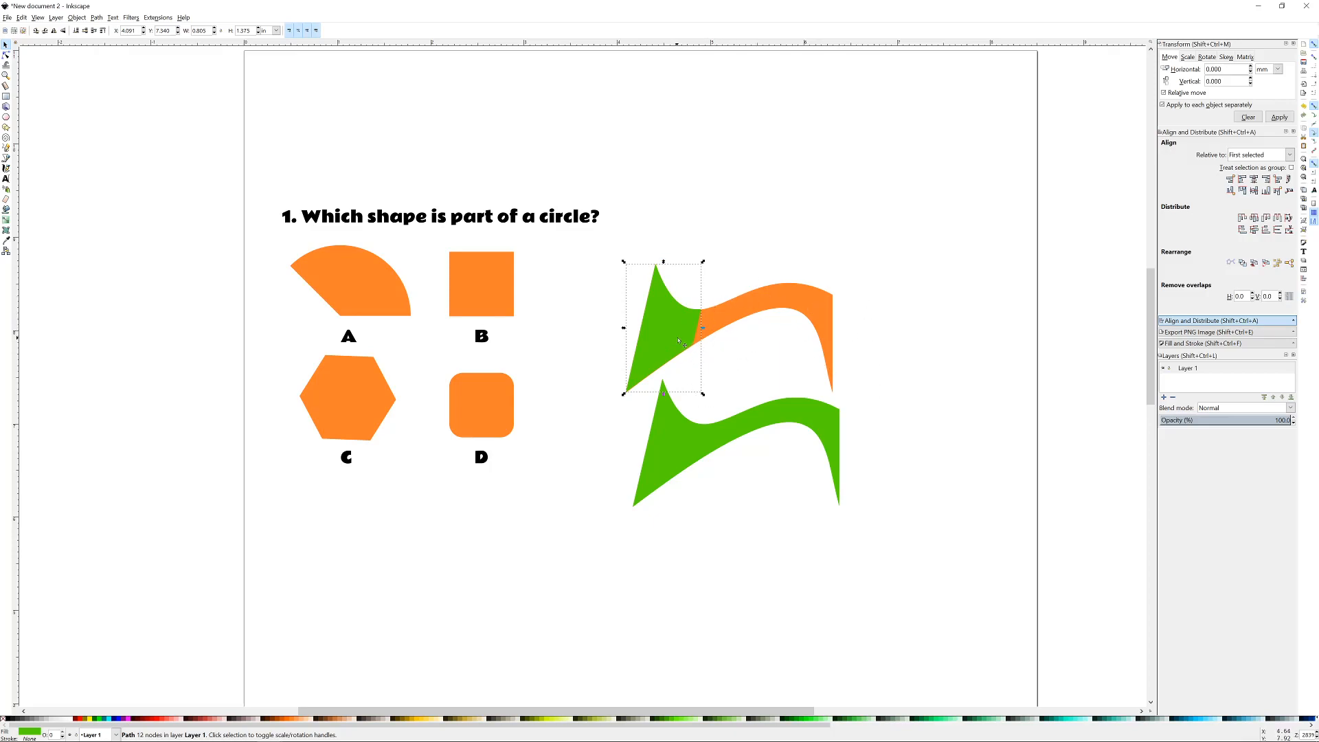
mouse_move(679, 332)
left_mouse_down()
mouse_move(775, 301)
mouse_move(665, 325)
mouse_move(679, 331)
left_mouse_up()
left_click(1313, 47)
left_click_drag(654, 329, 658, 334)
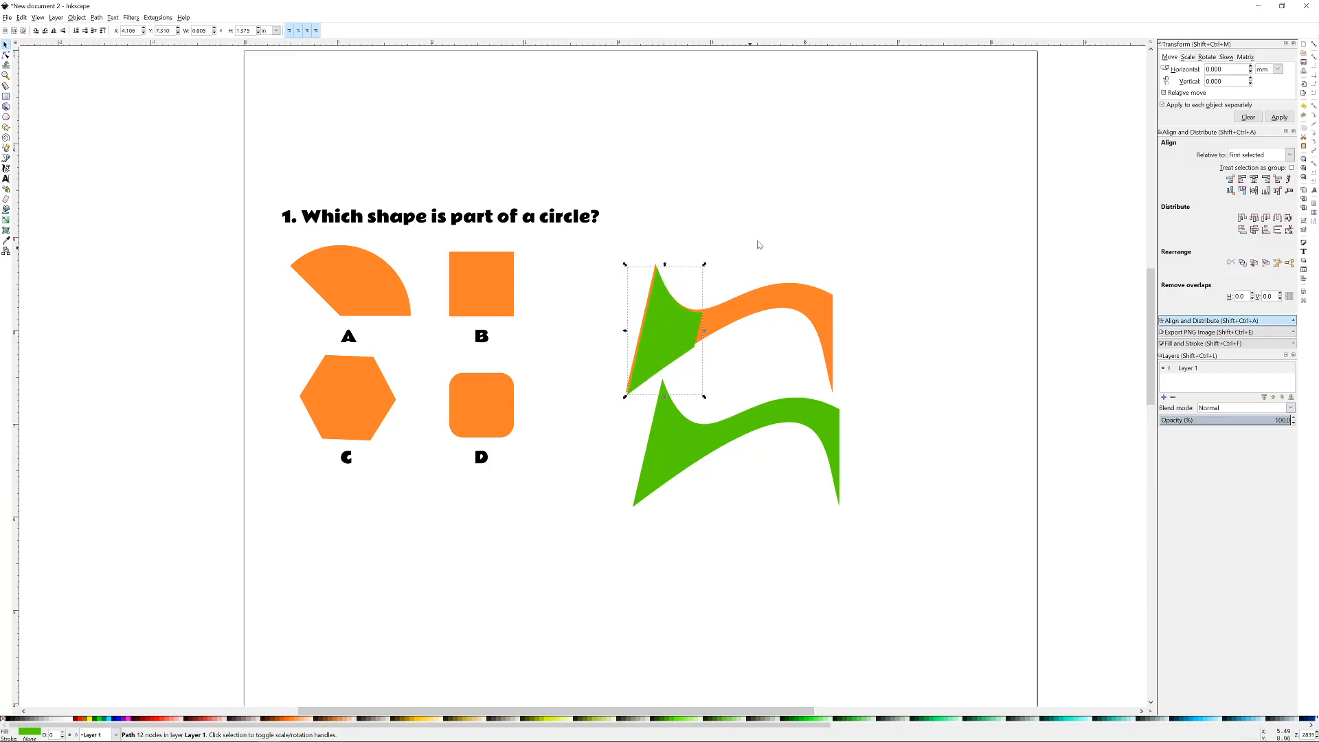
- Delete the small green piece, the orange wavy shape and its green copy
key("Delete")
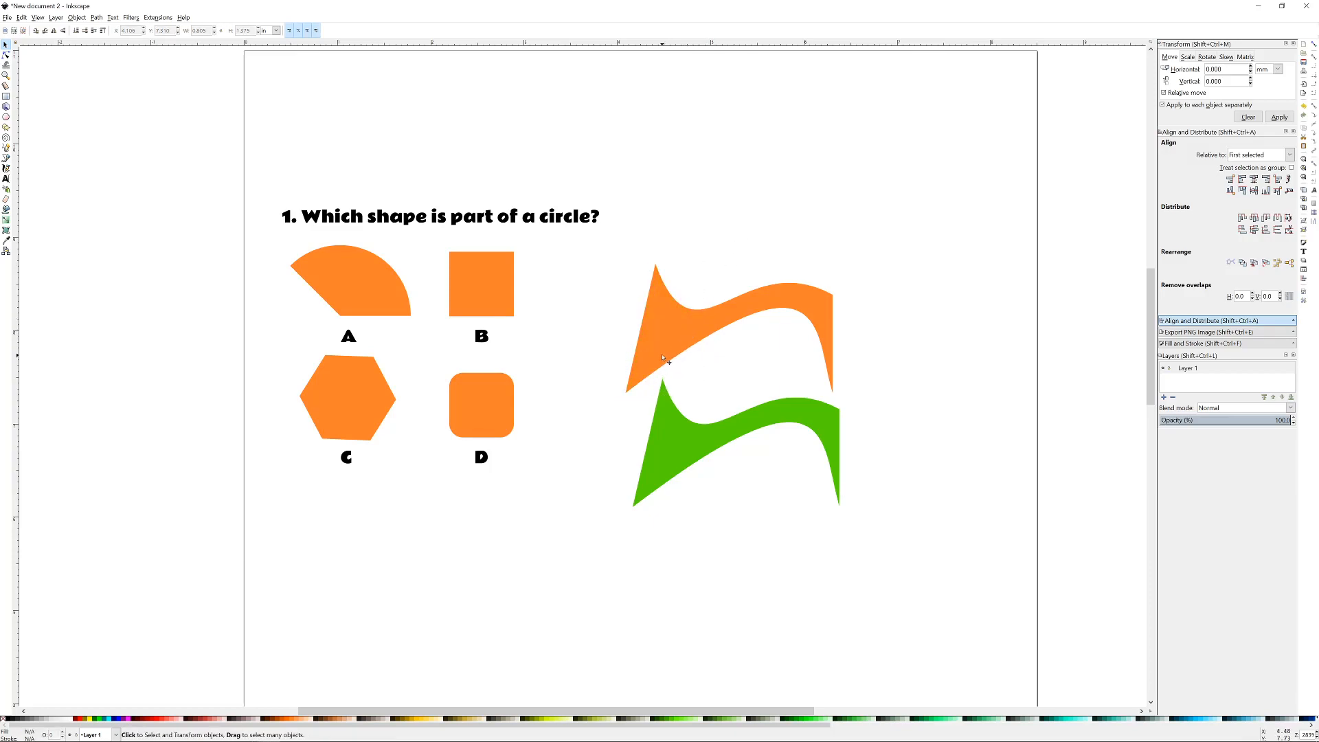
left_click(663, 354)
key("Delete")
left_click(672, 455)
key("Delete")
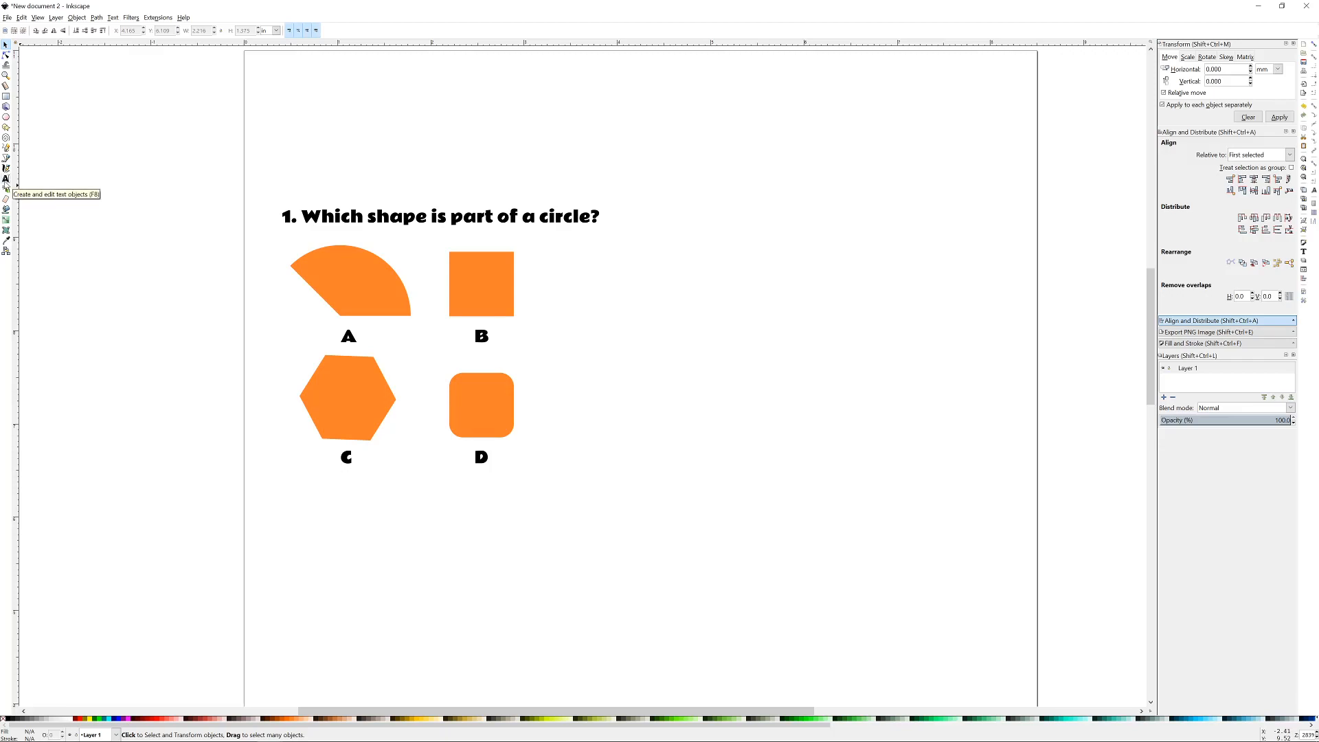
- Turn snapping back on and measure the bottom edge of the square above "B" from corner to corner
left_click(6, 96)
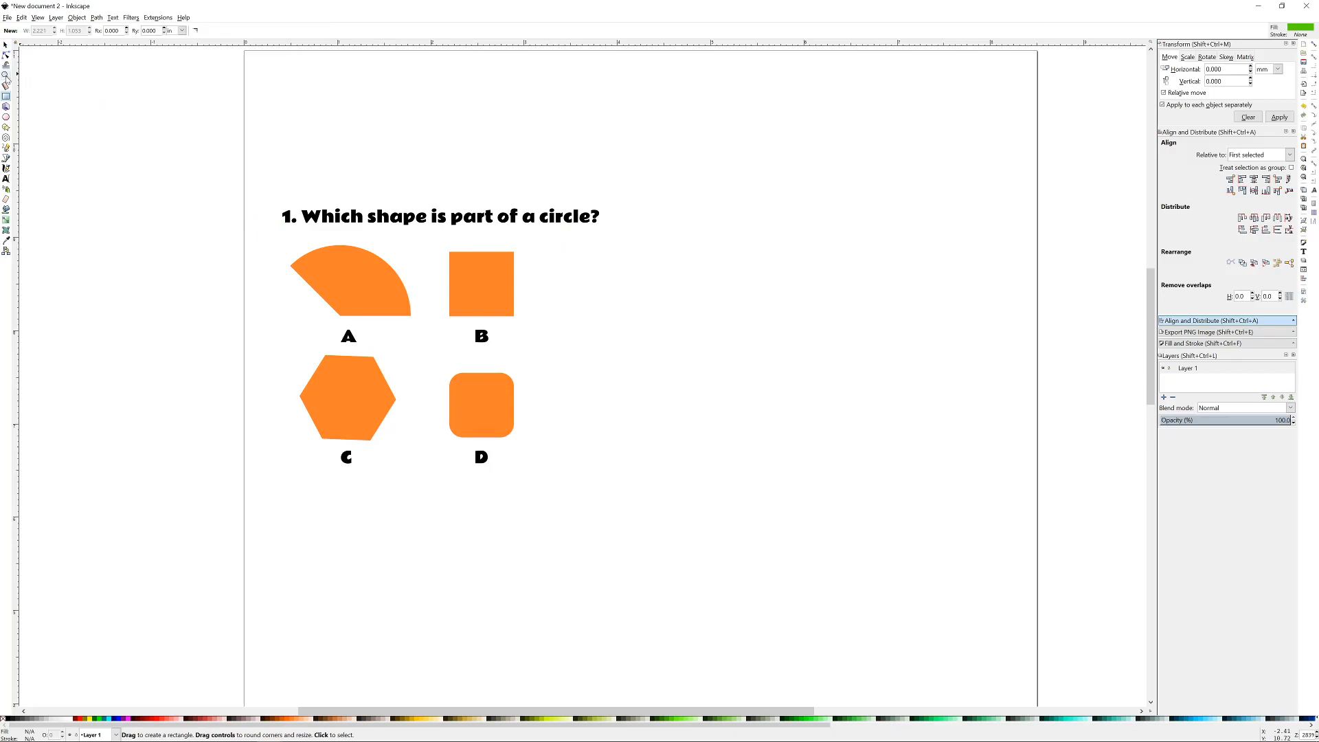
left_click(6, 86)
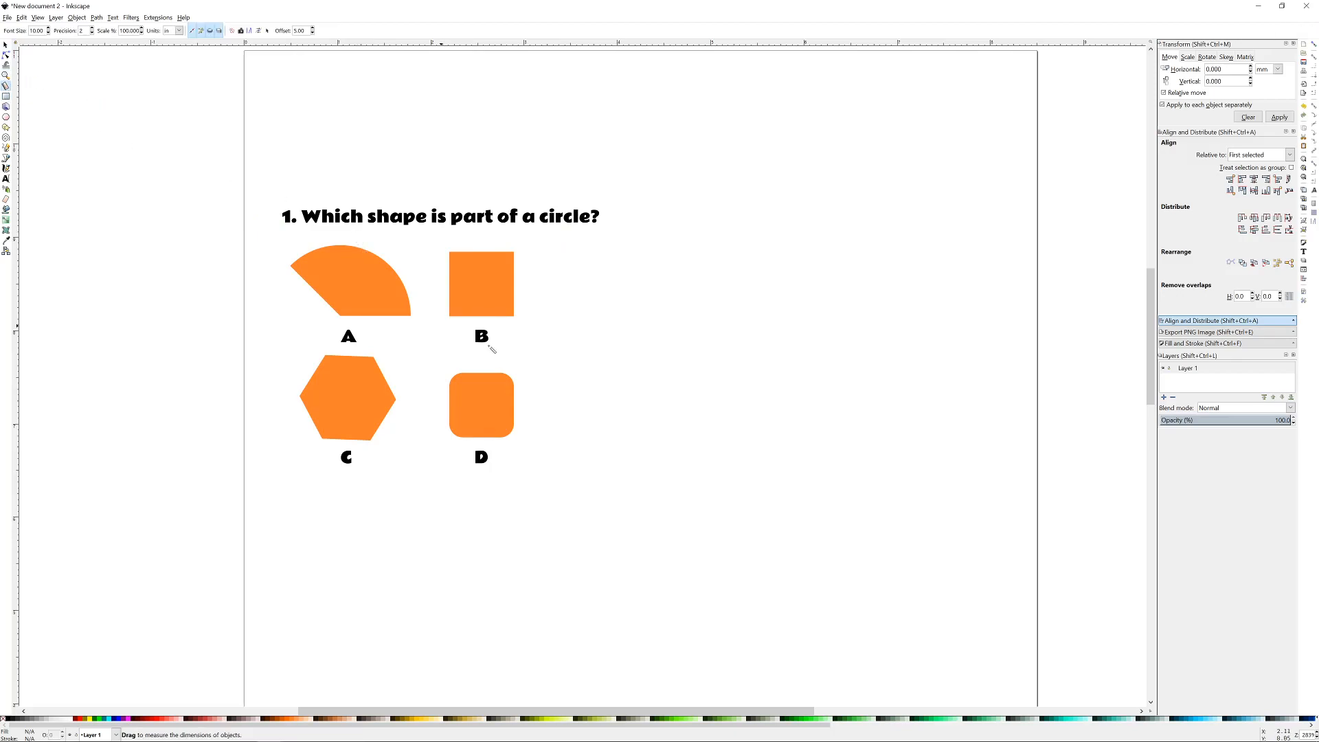
scroll(356, 330, "up", 1)
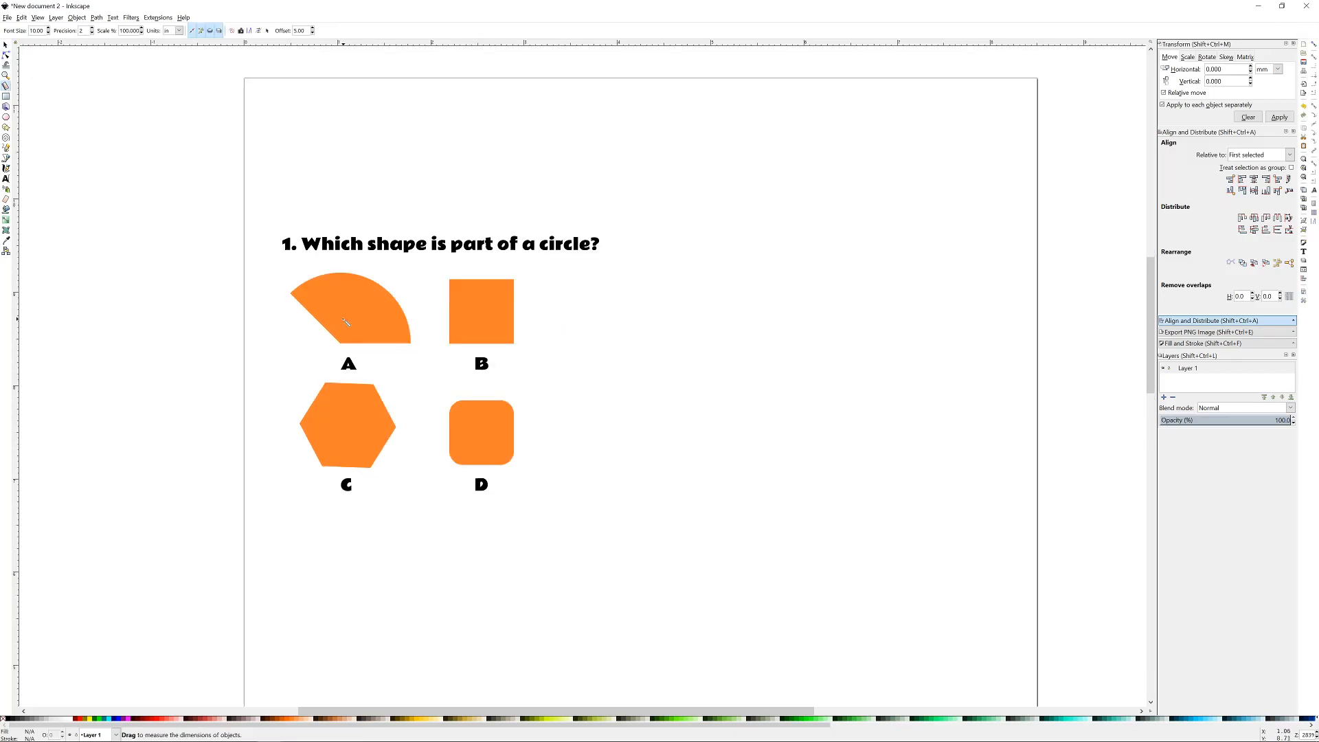
scroll(386, 342, "up", 2, "ctrl")
scroll(512, 323, "down", 3, "ctrl")
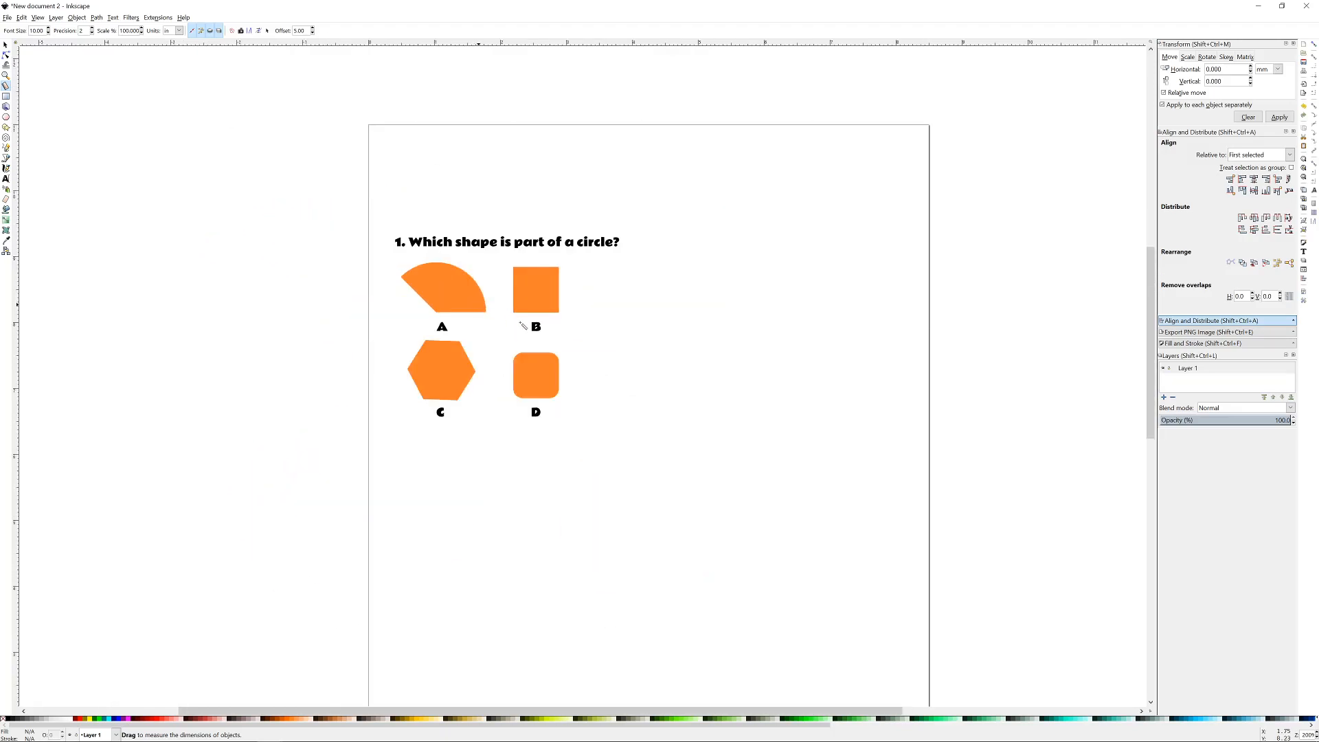
scroll(682, 410, "down", 3, "ctrl")
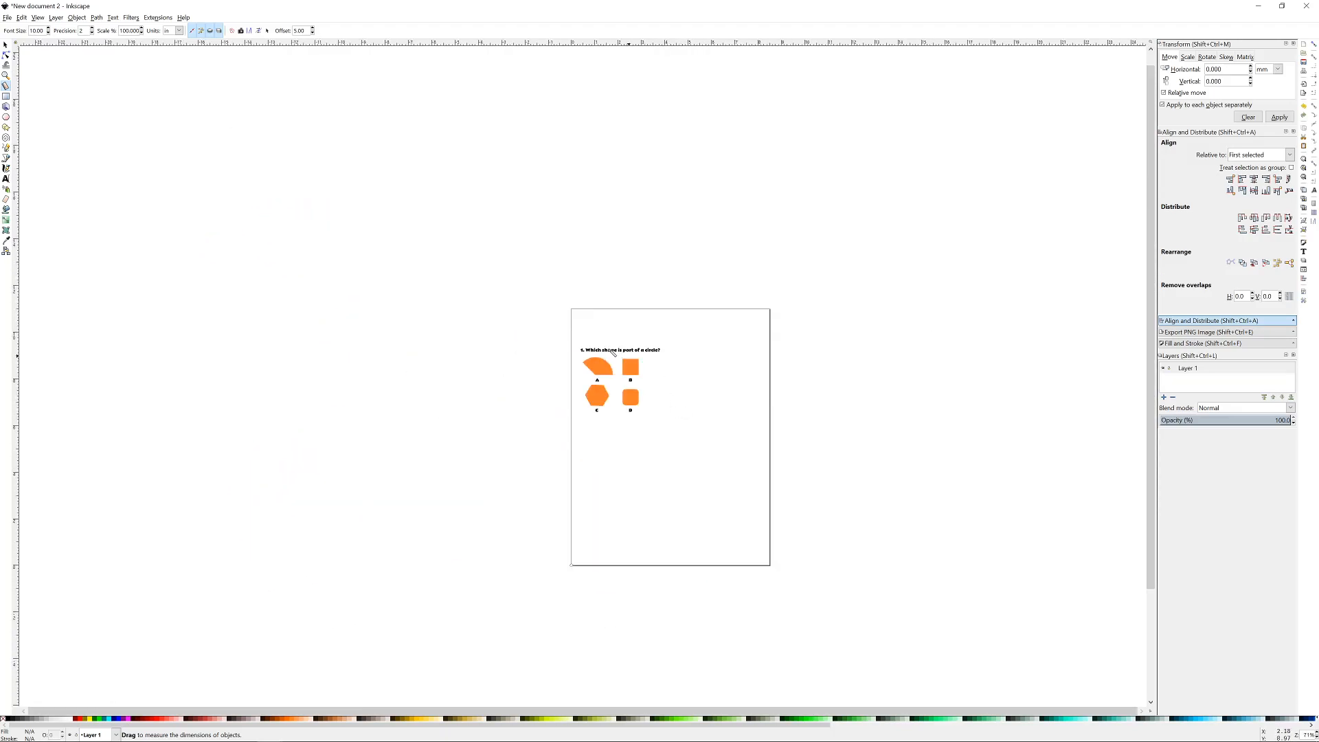
scroll(586, 319, "up", 5, "ctrl")
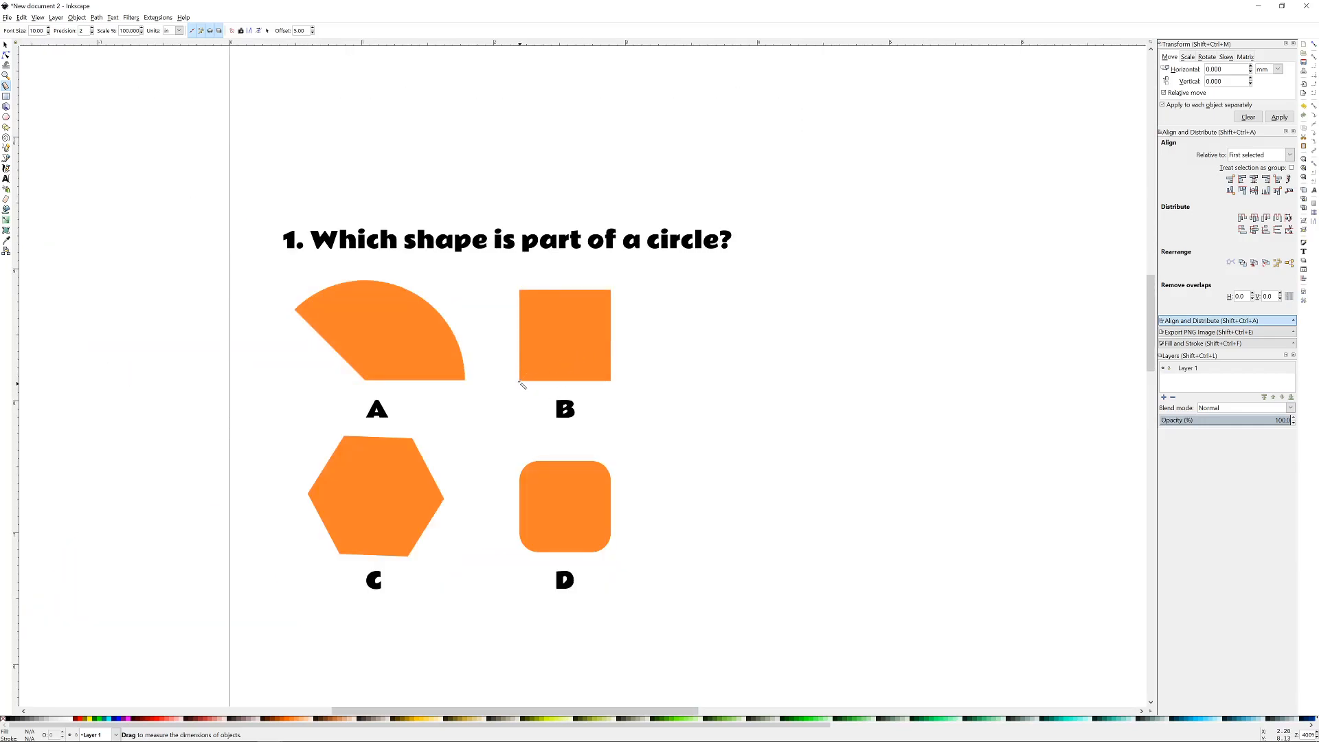
left_click(1314, 45)
left_click_drag(521, 381, 609, 381)
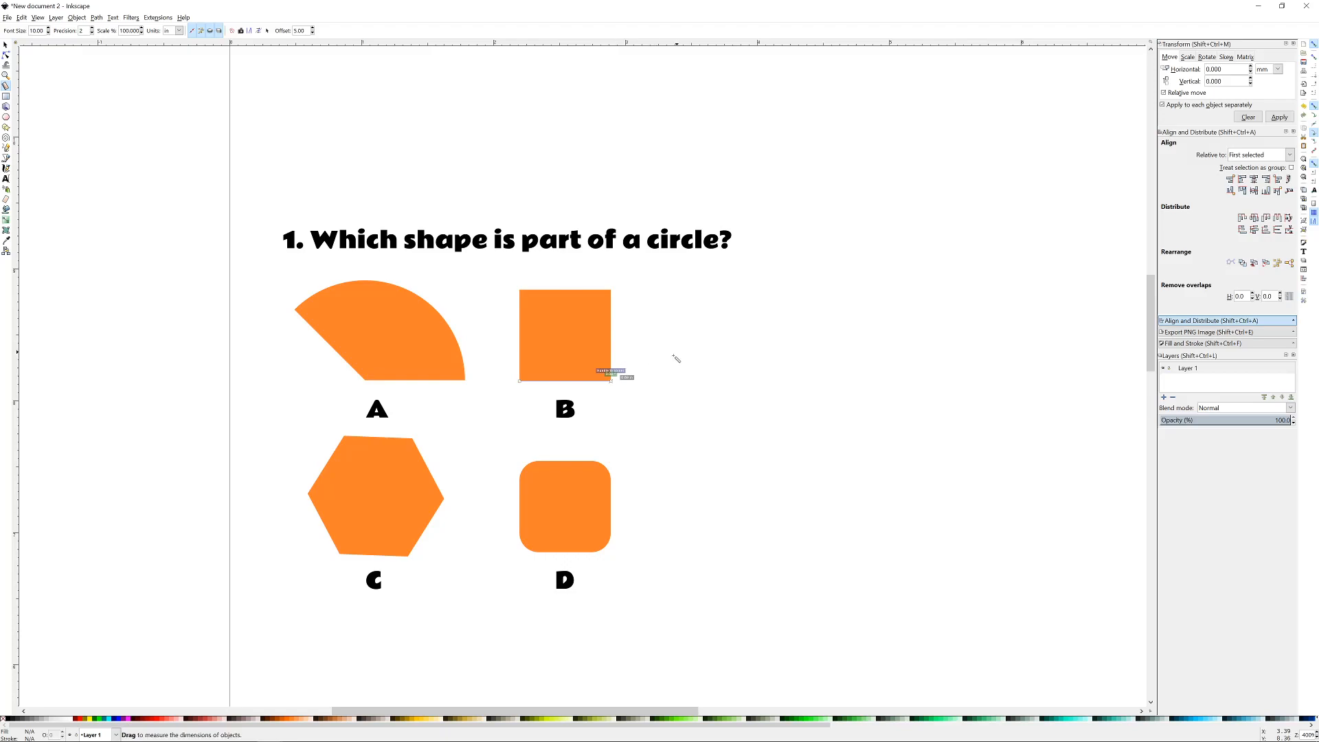
- Examine the bottom-edge measurement up close, measure the square's left side and diagonal, and clear the measurement lines
scroll(653, 364, "up", 1)
scroll(623, 424, "up", 1, "ctrl")
scroll(624, 424, "up", 4, "ctrl")
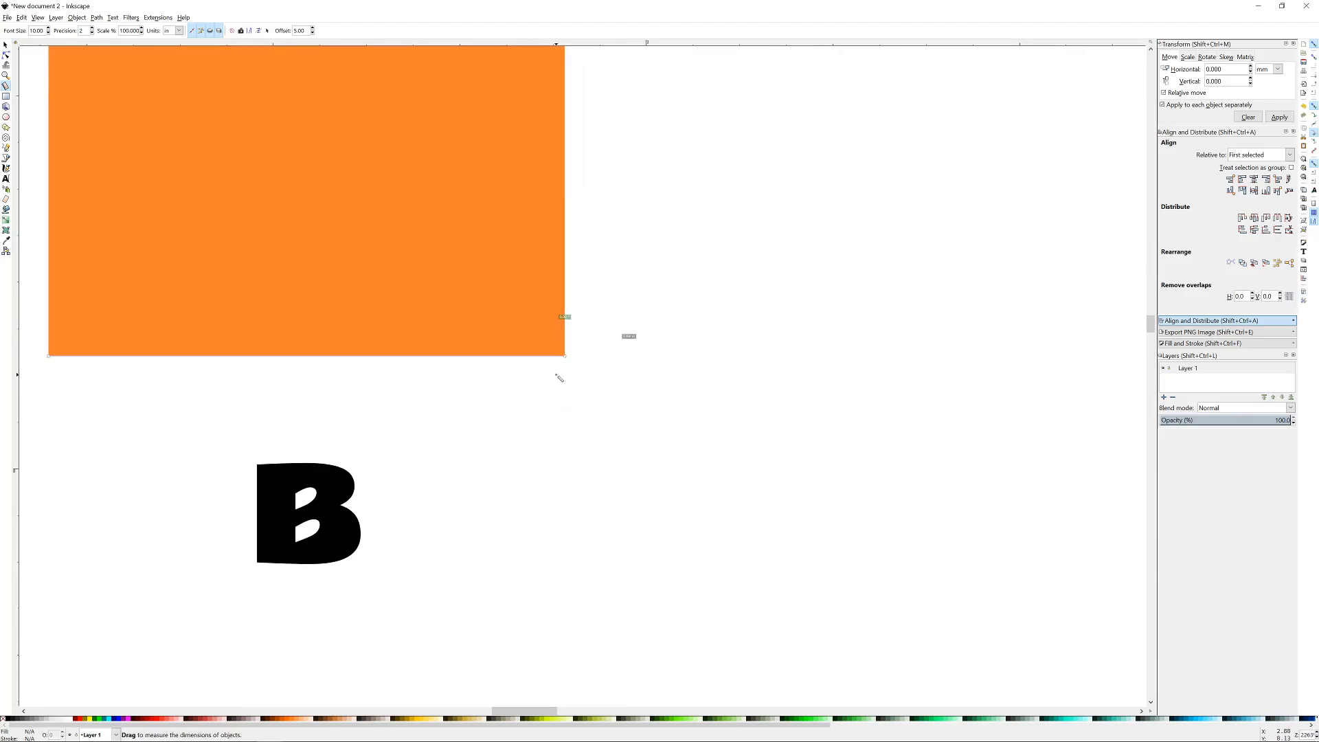
scroll(612, 374, "up", 4, "ctrl")
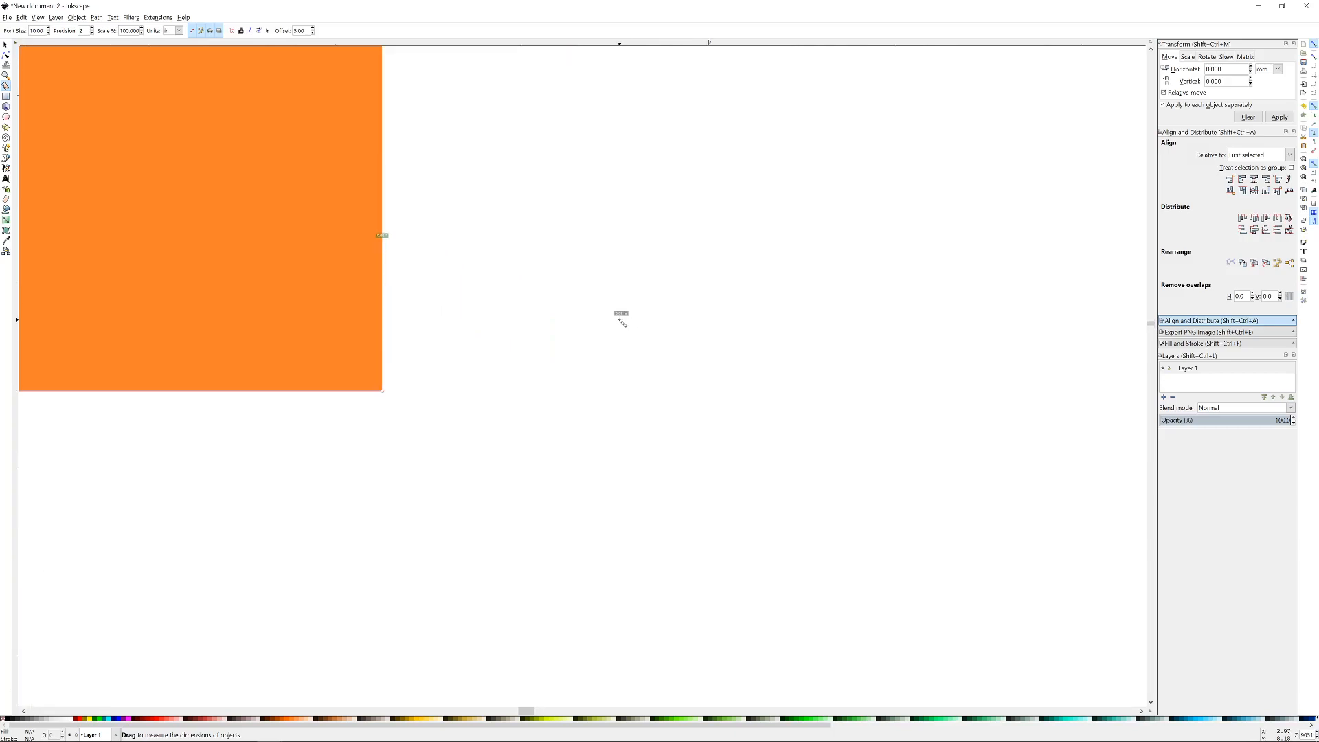
scroll(621, 322, "down", 4, "ctrl")
scroll(580, 324, "down", 2, "ctrl")
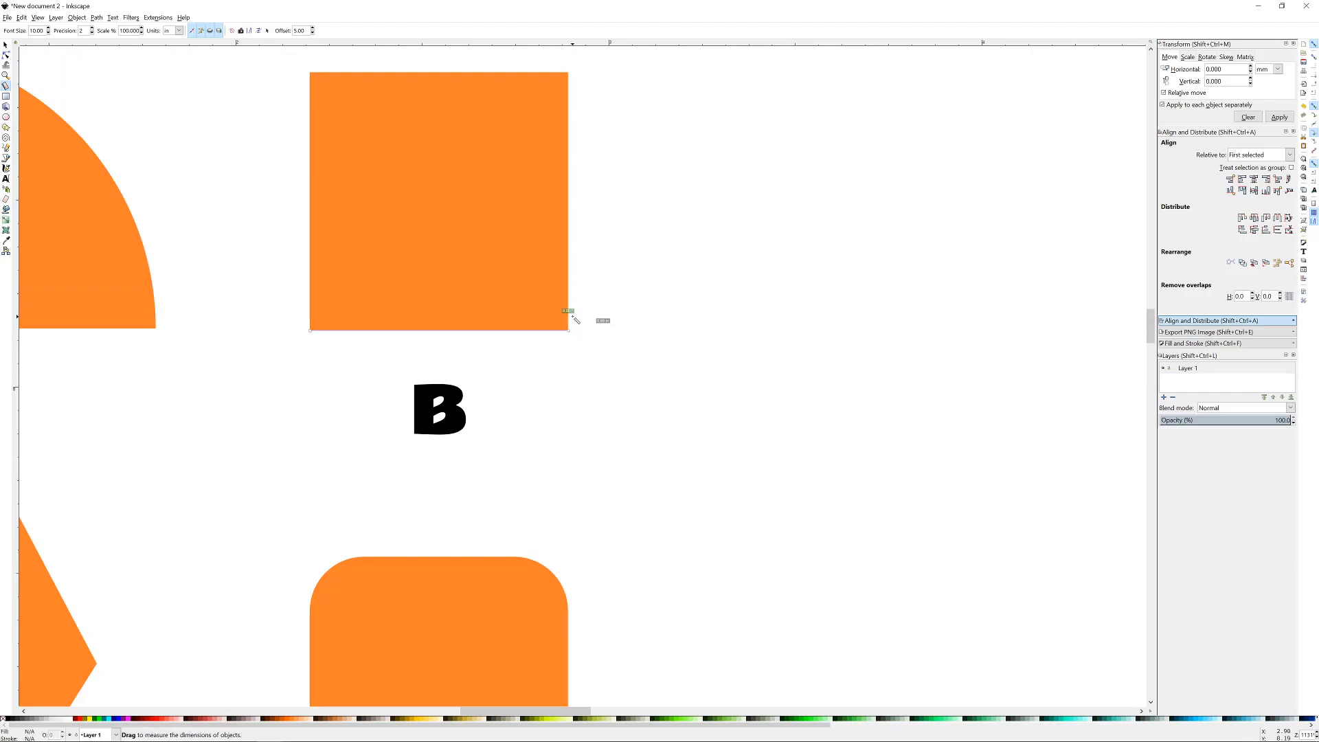
left_click_drag(711, 260, 775, 321)
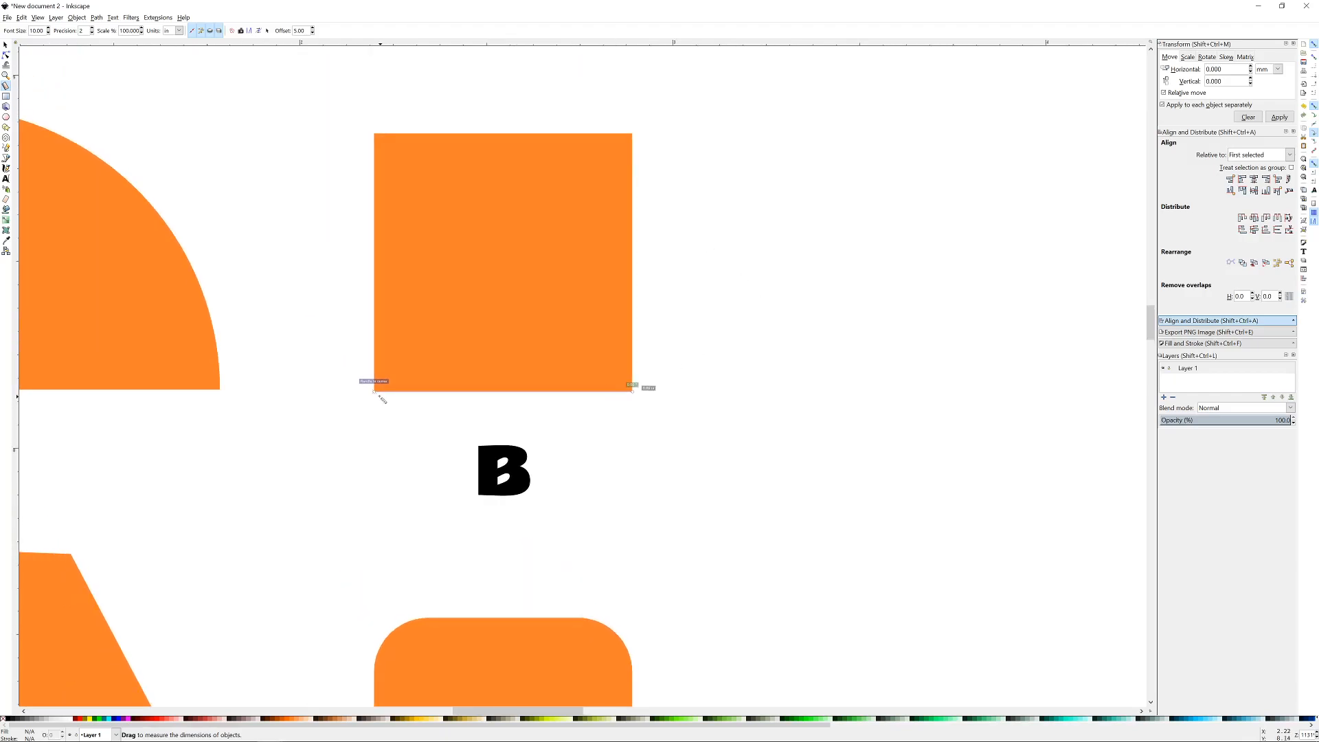
left_click_drag(375, 391, 376, 134)
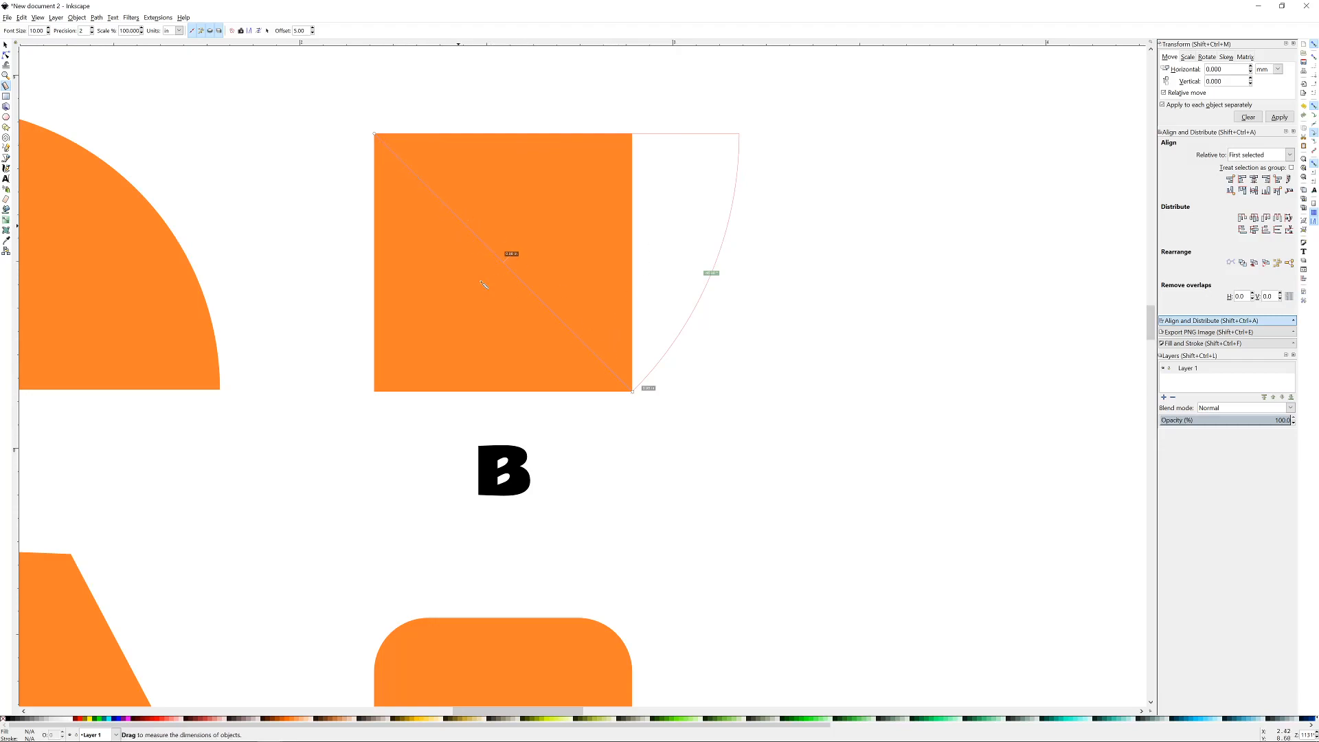
left_click_drag(375, 391, 799, 334)
left_click(899, 254)
right_click(935, 280)
left_click(718, 332)
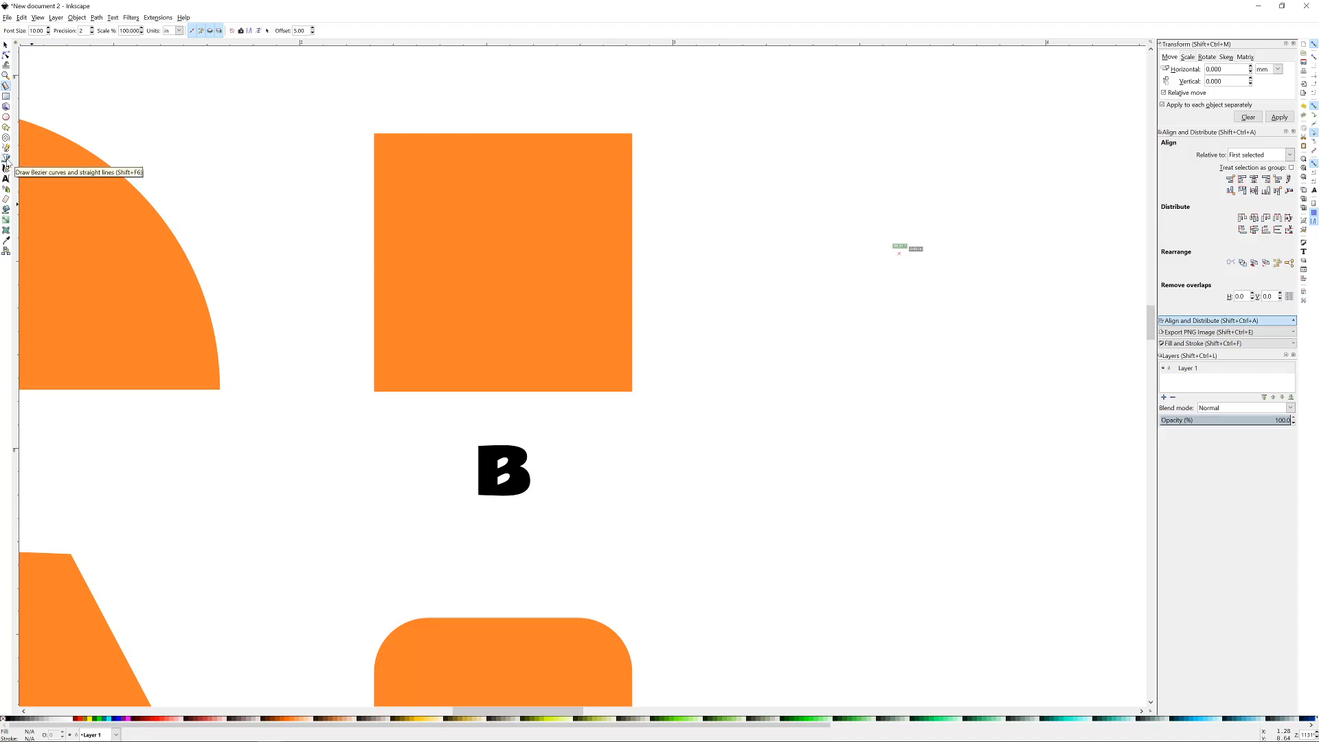
- Draw a spiral in the empty area to the right of the square above "B" and delete it
left_click(6, 137)
left_click_drag(804, 133, 895, 240)
key("Delete")
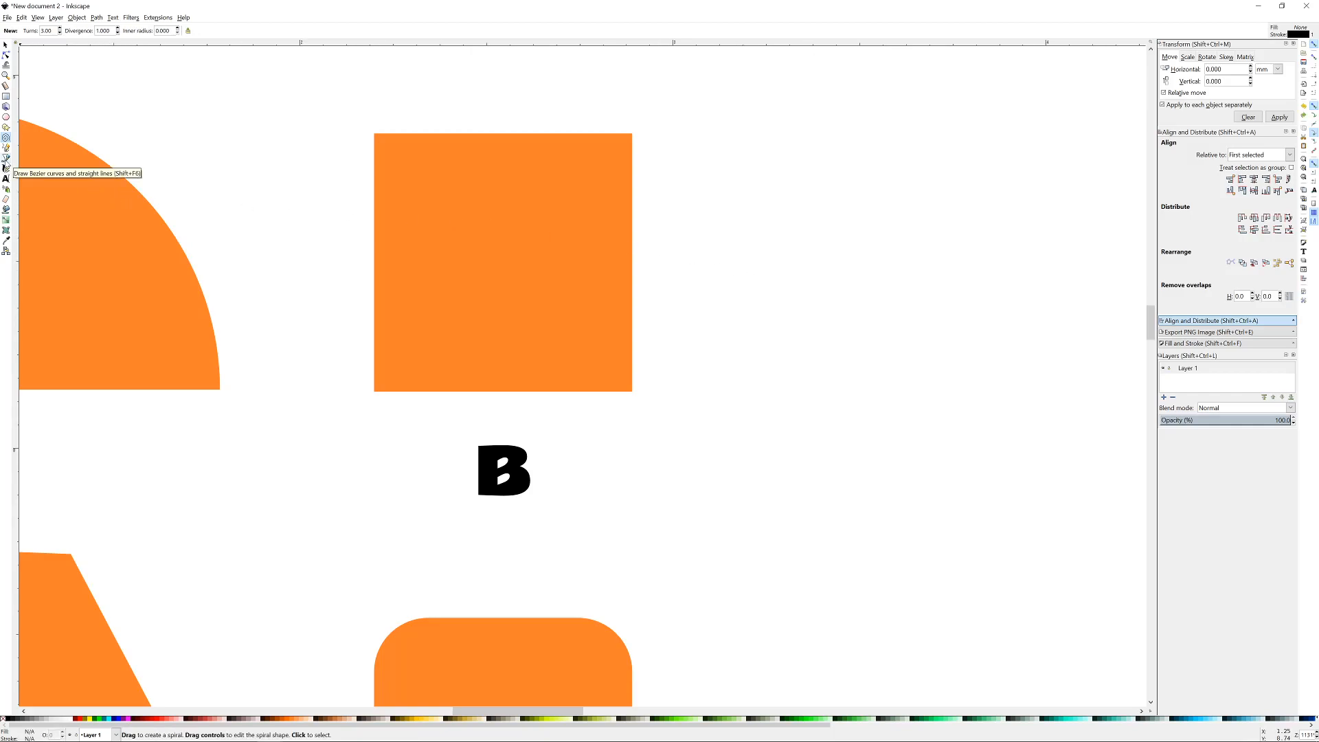
- Draw a closed, curvy freeform outline with the Bezier tool to the right of shapes B and D
left_click(6, 159)
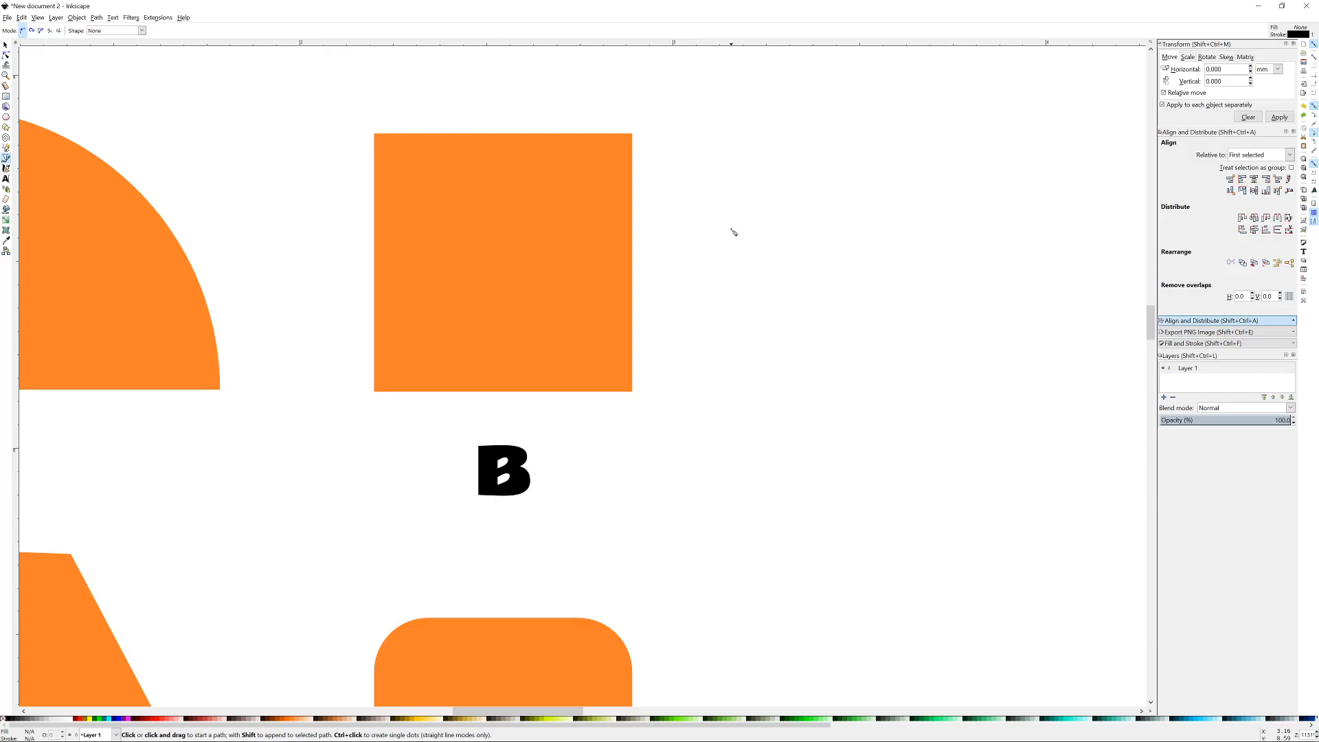
scroll(734, 224, "down", 3)
left_click_drag(663, 425, 656, 206)
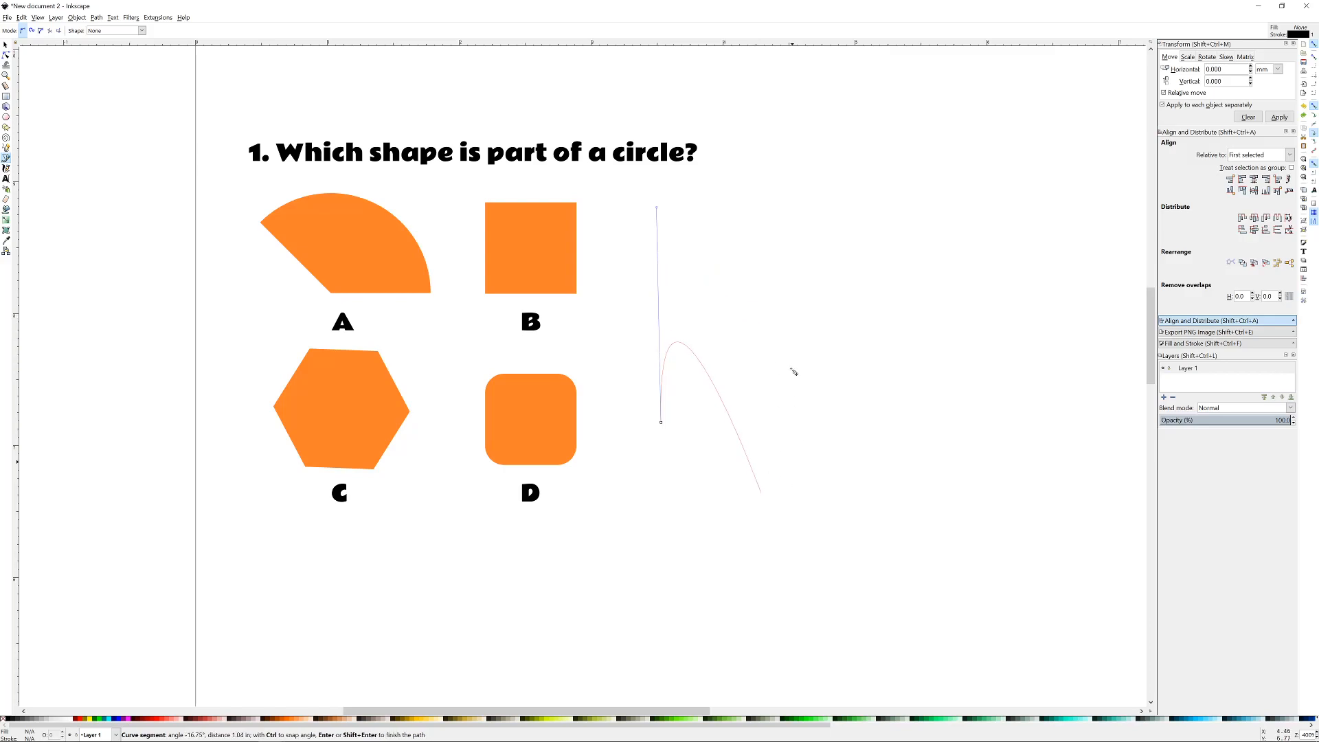
left_click_drag(802, 346, 698, 286)
left_click_drag(595, 386, 725, 442)
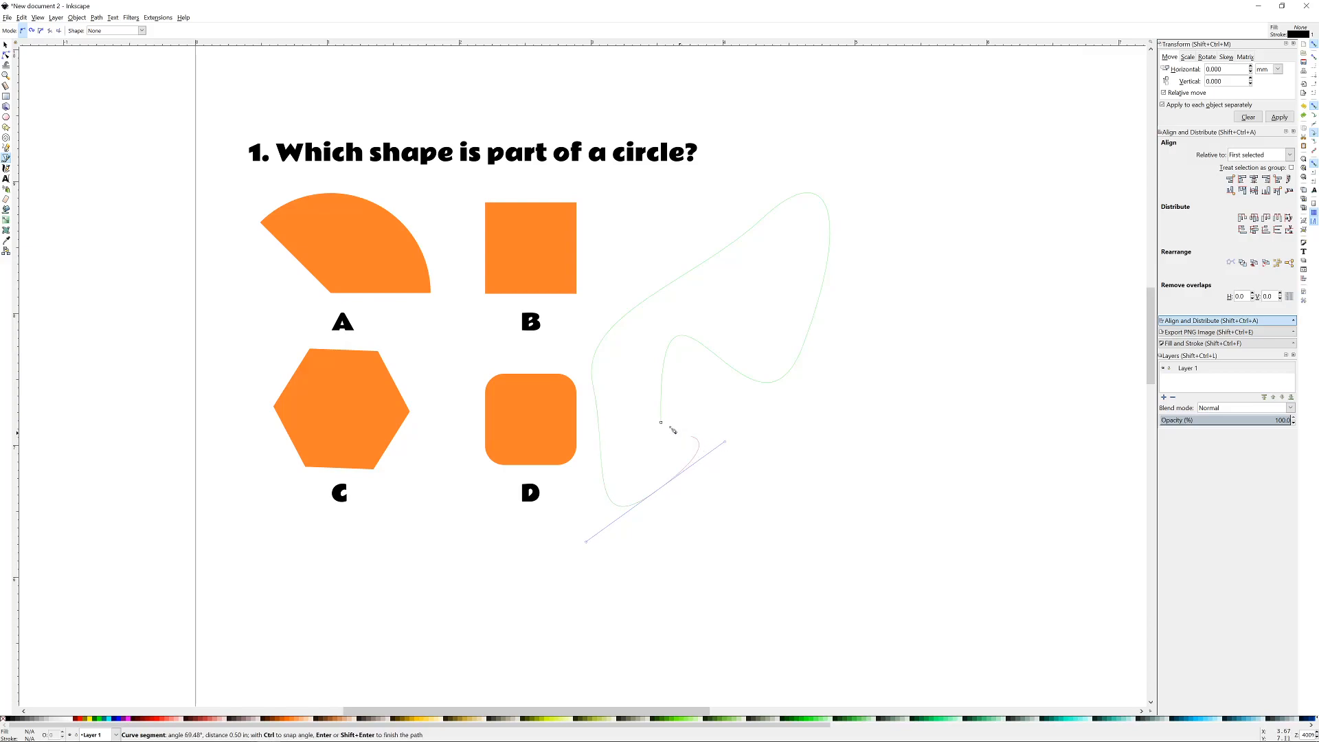
left_click(661, 423)
right_click(735, 382)
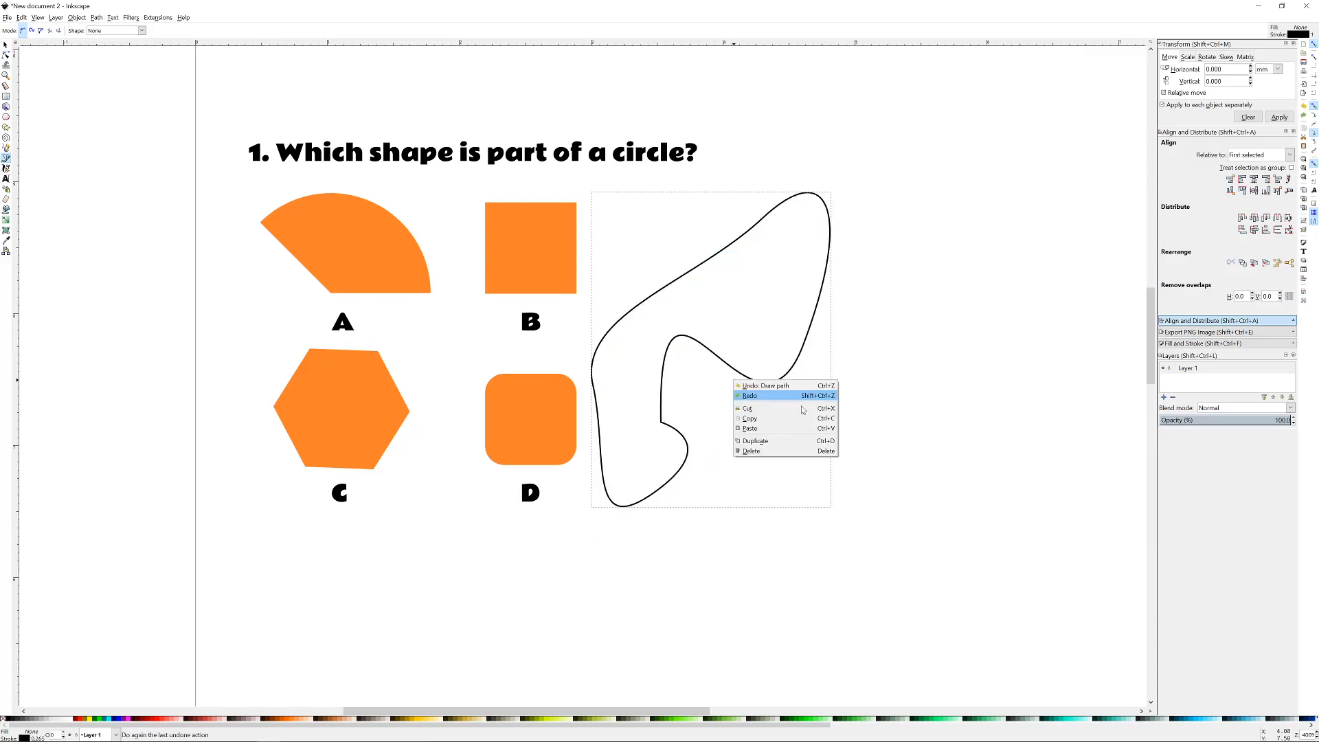
- Move the freeform outline farther away from shapes B and D and leave it selected
left_click(1064, 244)
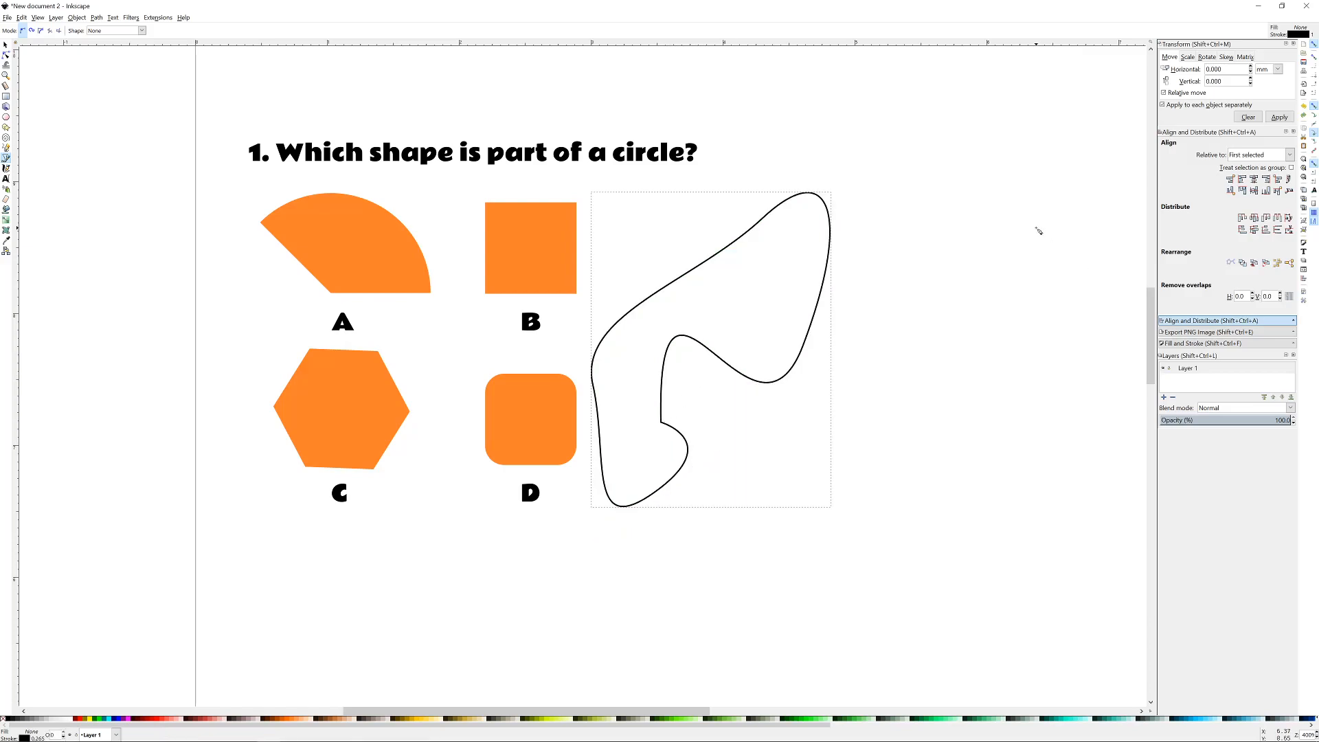
left_click(6, 46)
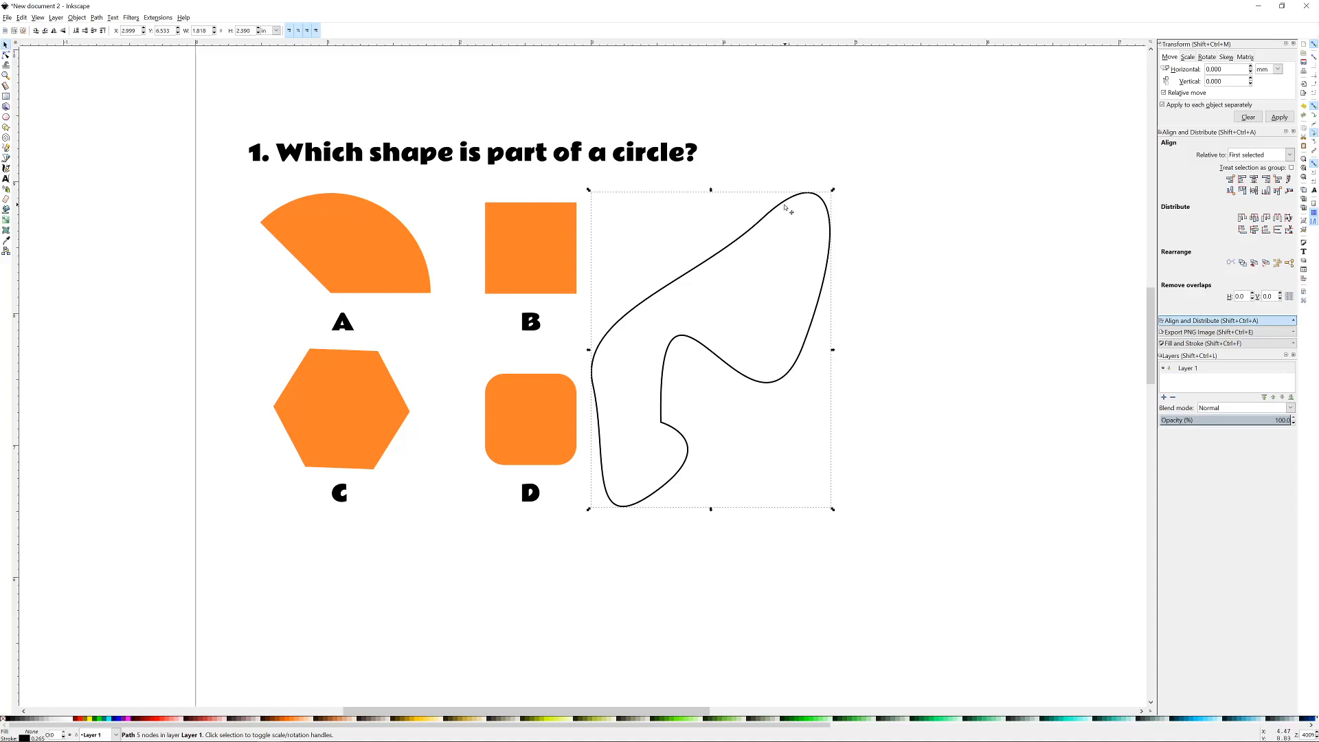
left_click_drag(660, 417, 745, 397)
left_click(953, 238)
left_click(904, 287)
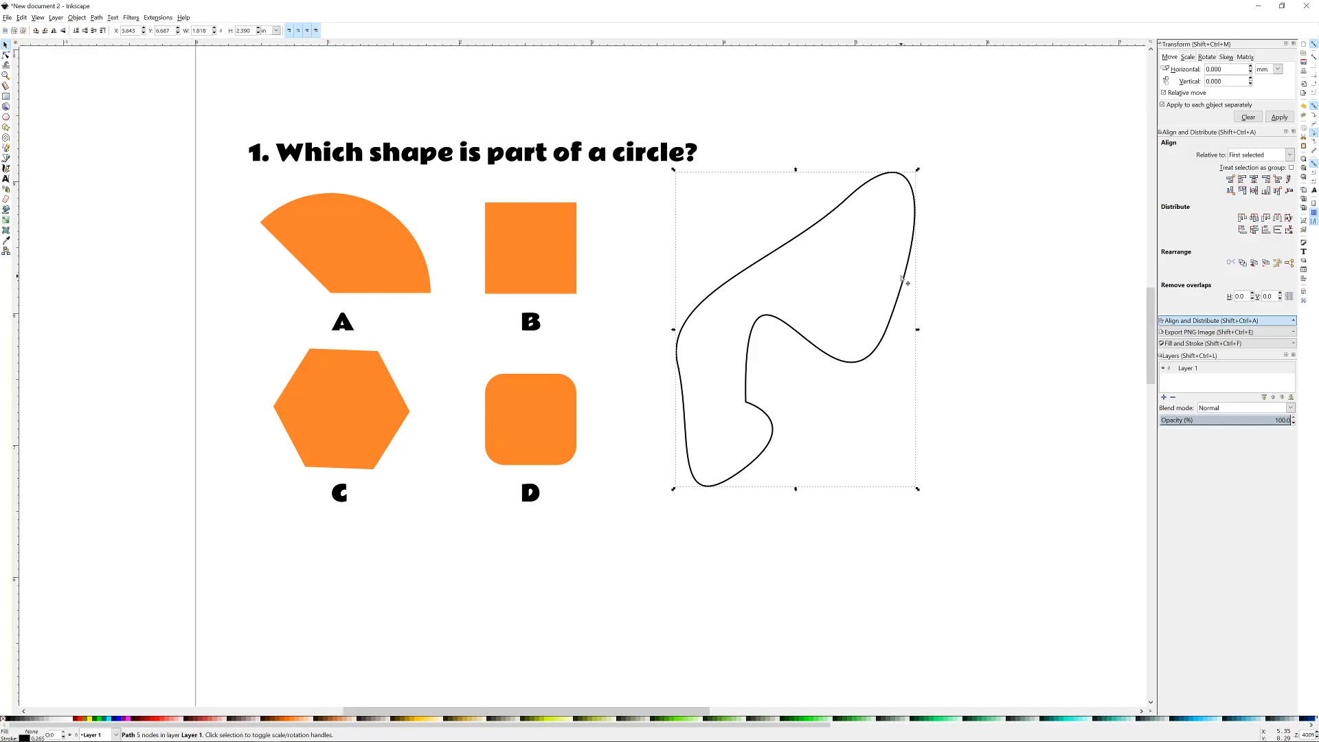
- Fill the freeform shape with light green and colour its outline orange after trying dark red
left_click(691, 721)
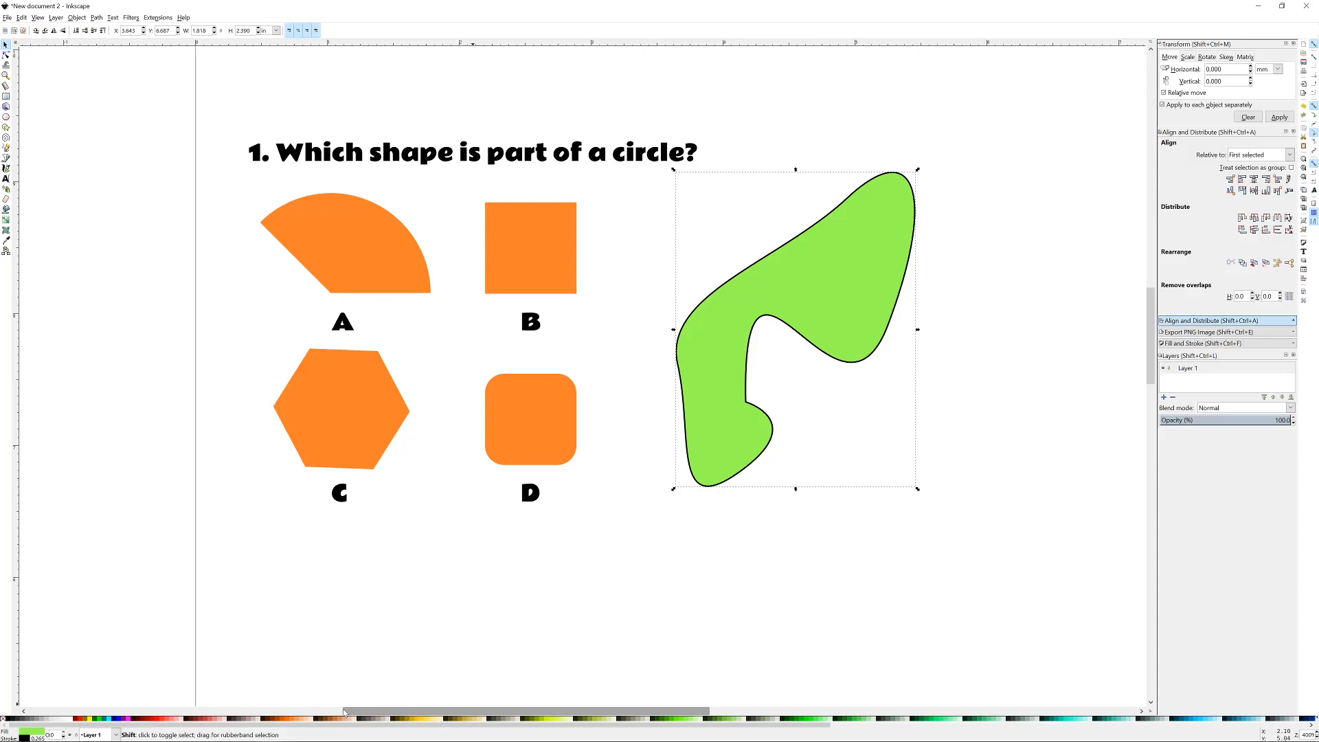
left_click(144, 720, "shift")
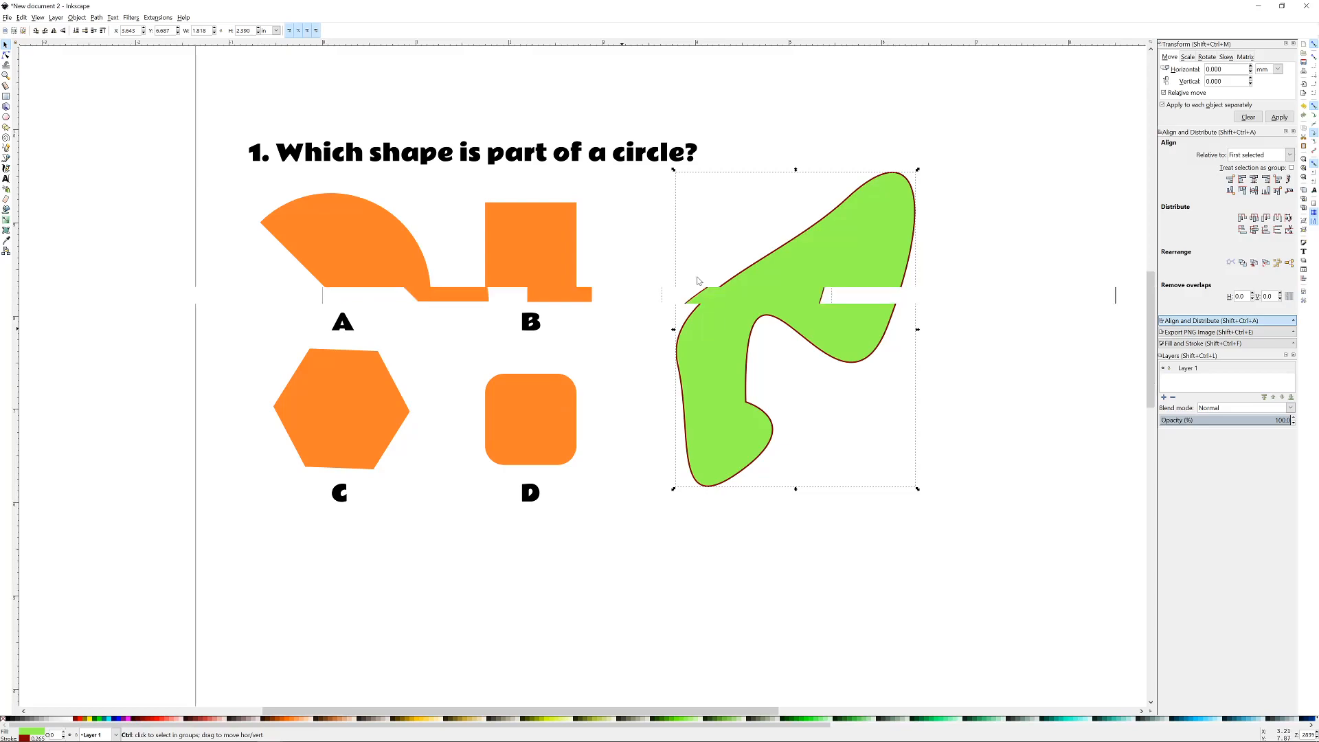
scroll(766, 300, "up", 4)
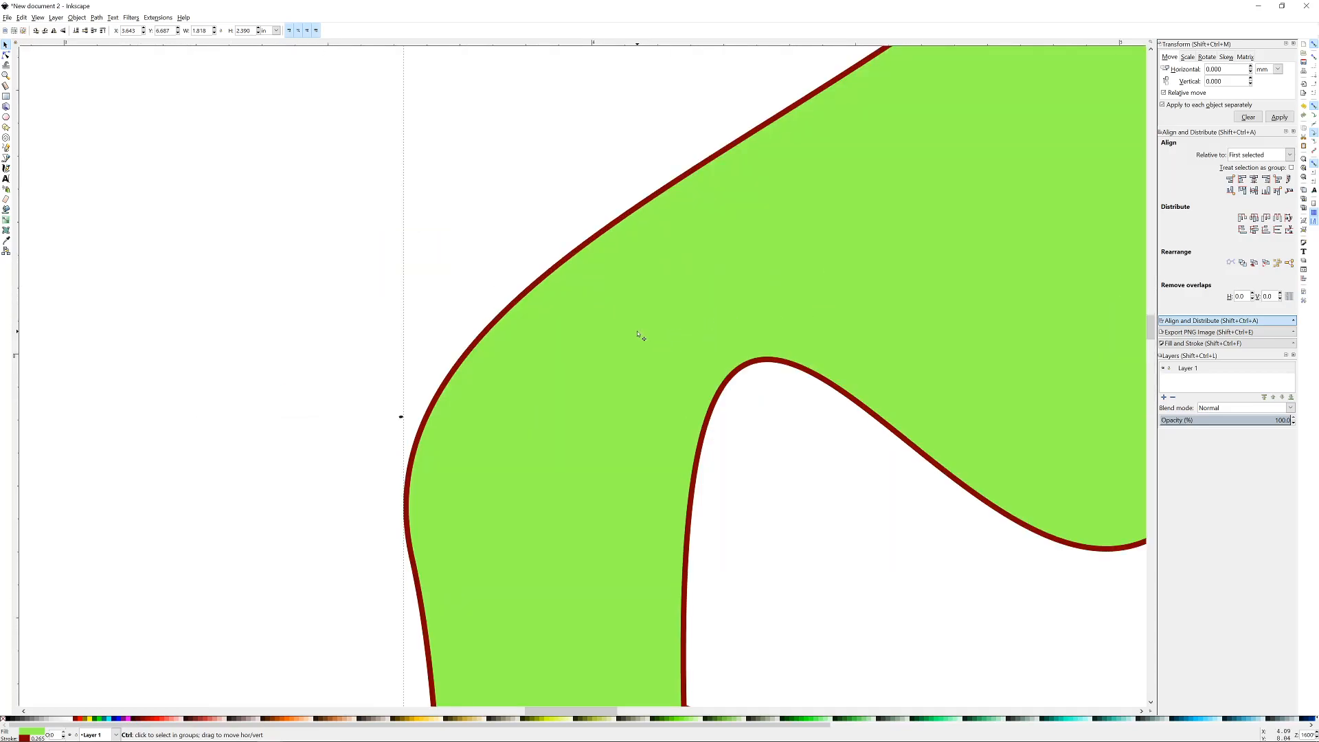
scroll(637, 335, "down", 3, "ctrl")
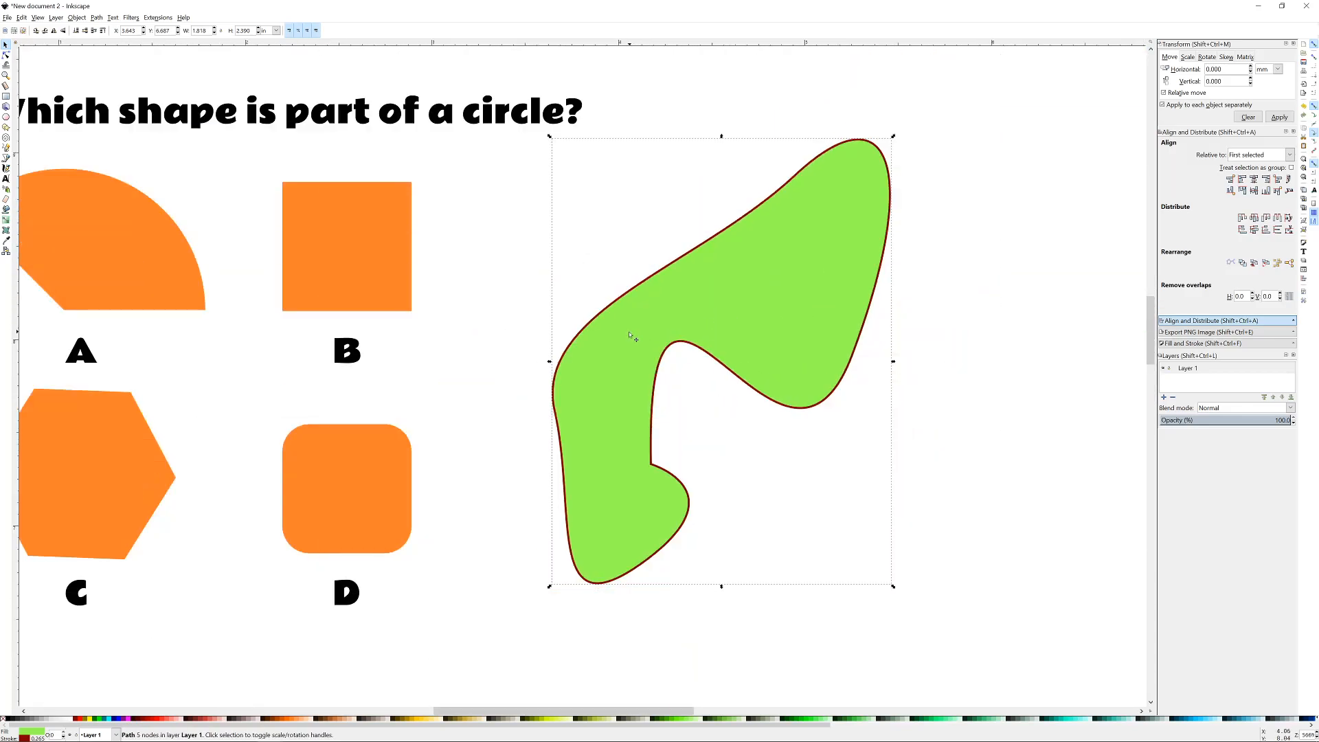
left_click(296, 722, "shift")
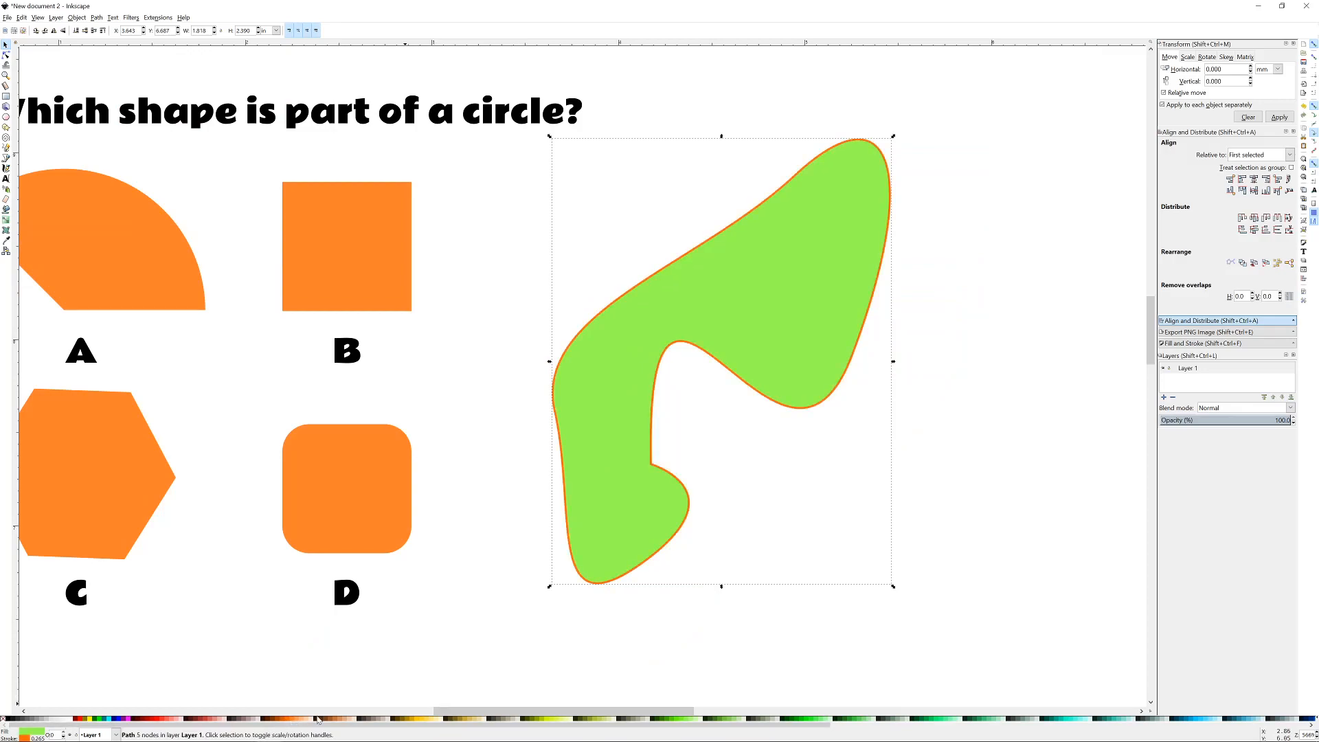
scroll(638, 321, "down", 1, "ctrl")
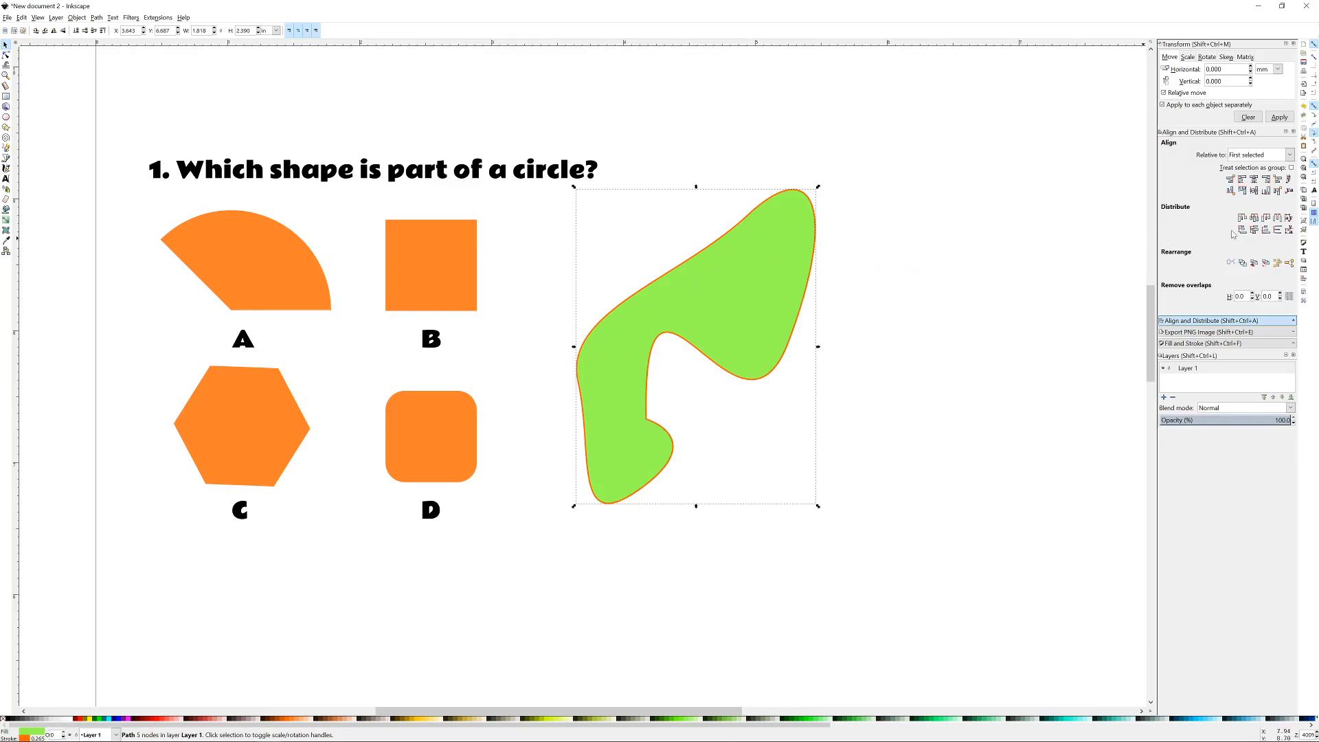
- Set the shape's fill to HSL 102, 161, 144, try alpha 113 while shifting the shape slightly, and restore alpha to 255
left_click(1305, 246)
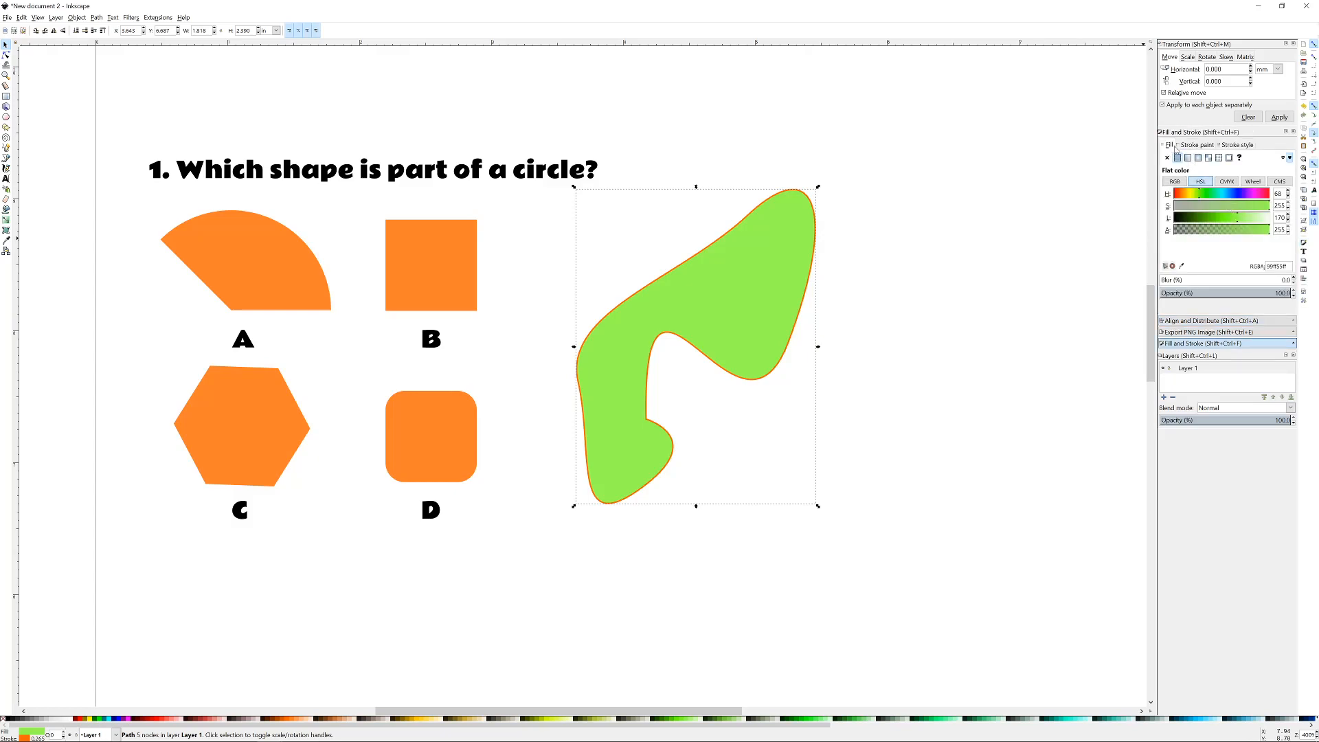
left_click_drag(1209, 199, 1190, 237)
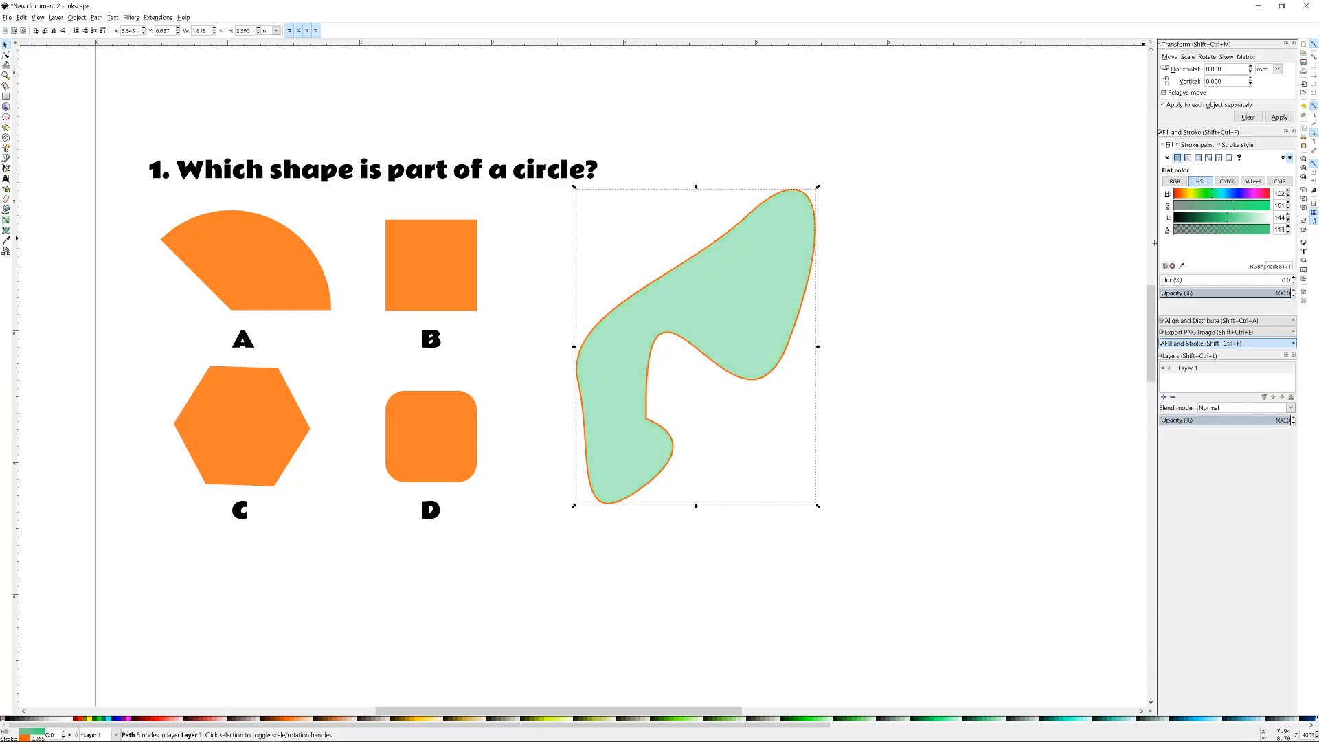
left_click_drag(783, 306, 829, 303)
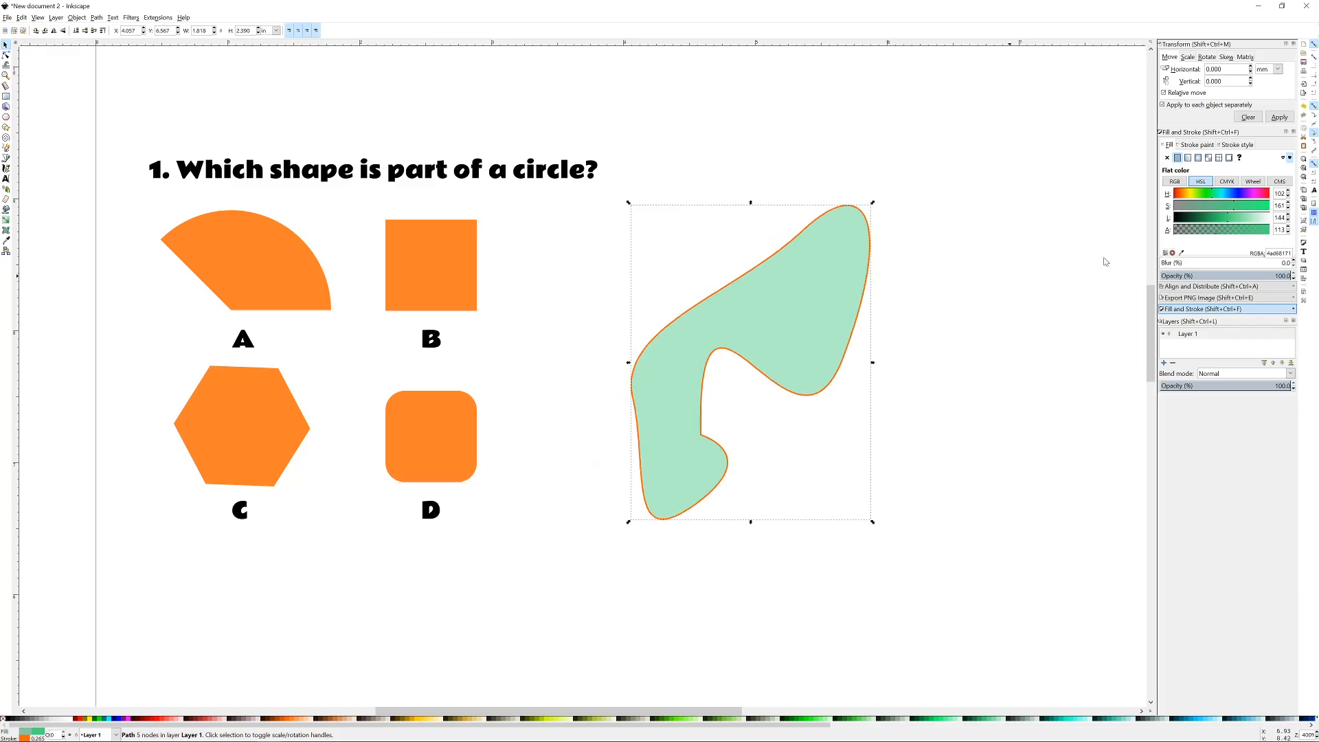
left_click_drag(1231, 227, 1292, 231)
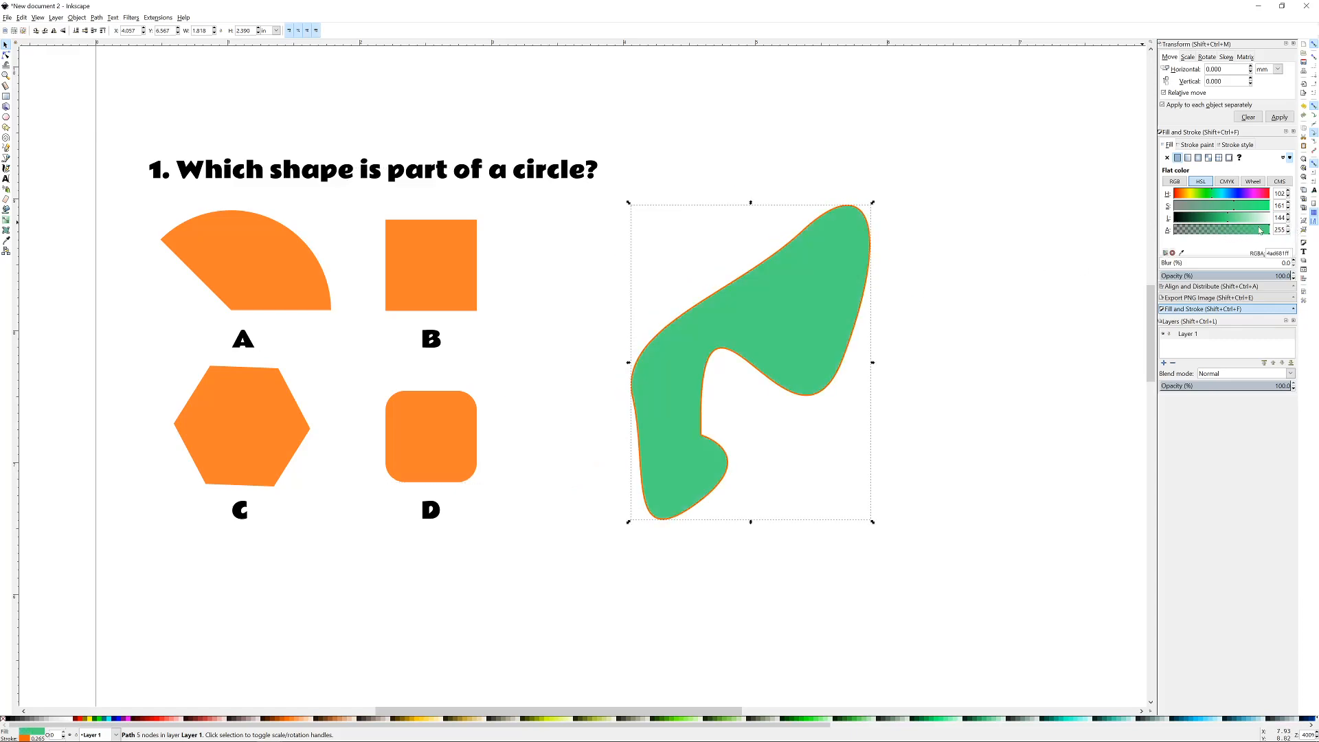
- Set the freeform shape's stroke width to 1 mm and apply a long-dash pattern to its outline
left_click(1196, 147)
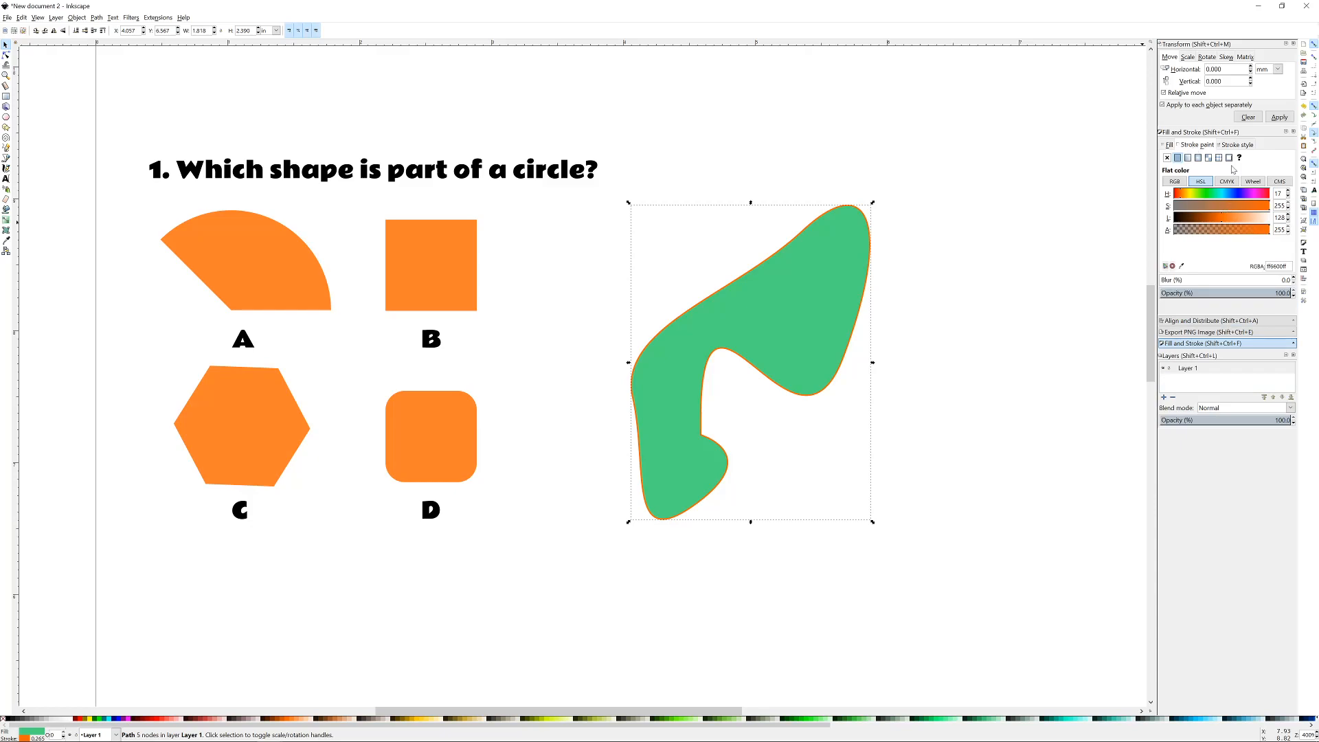
left_click(1237, 145)
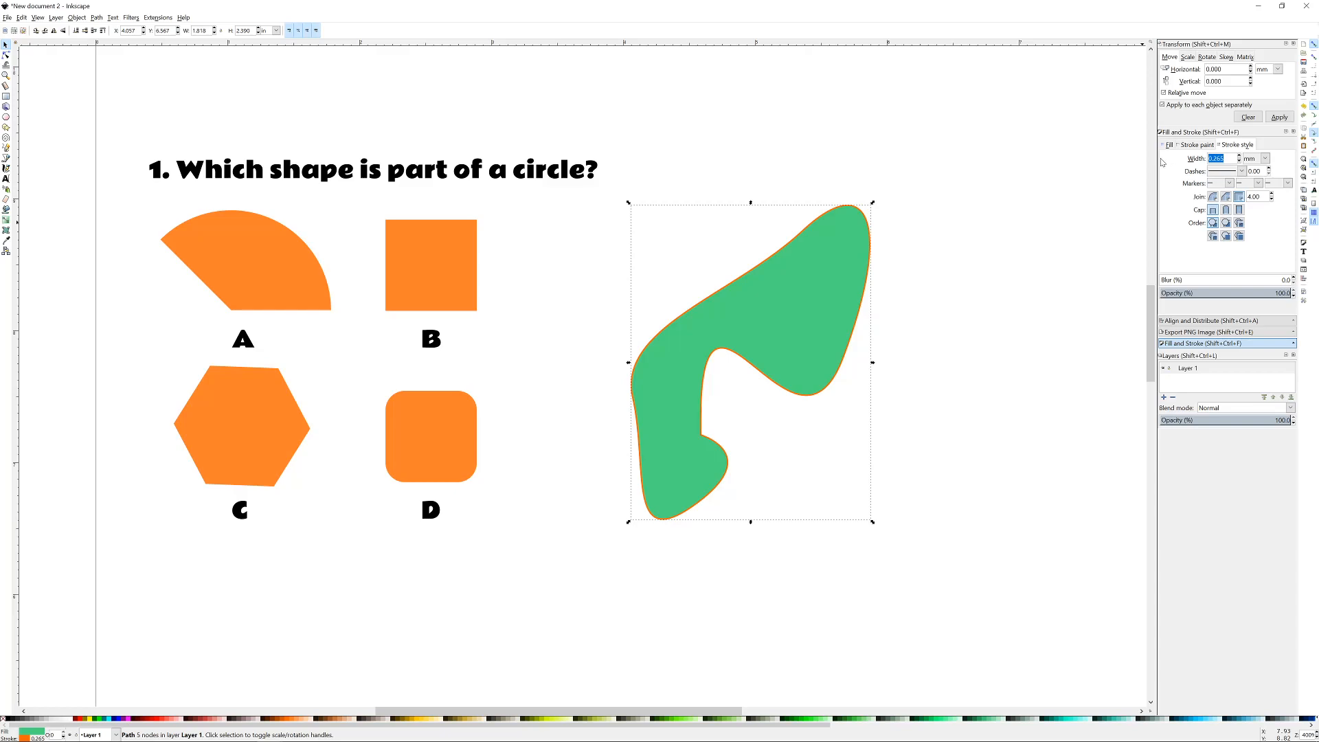
type("1")
key("Return")
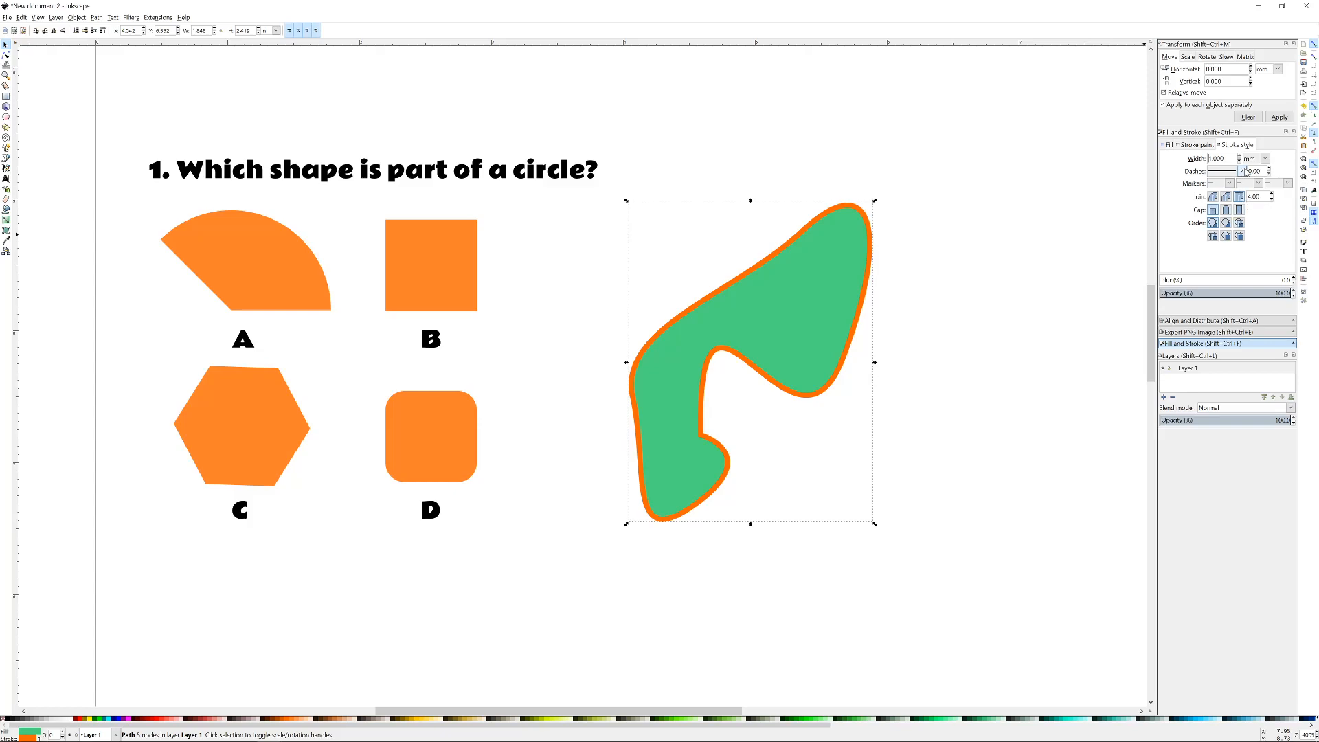
left_click(1242, 172)
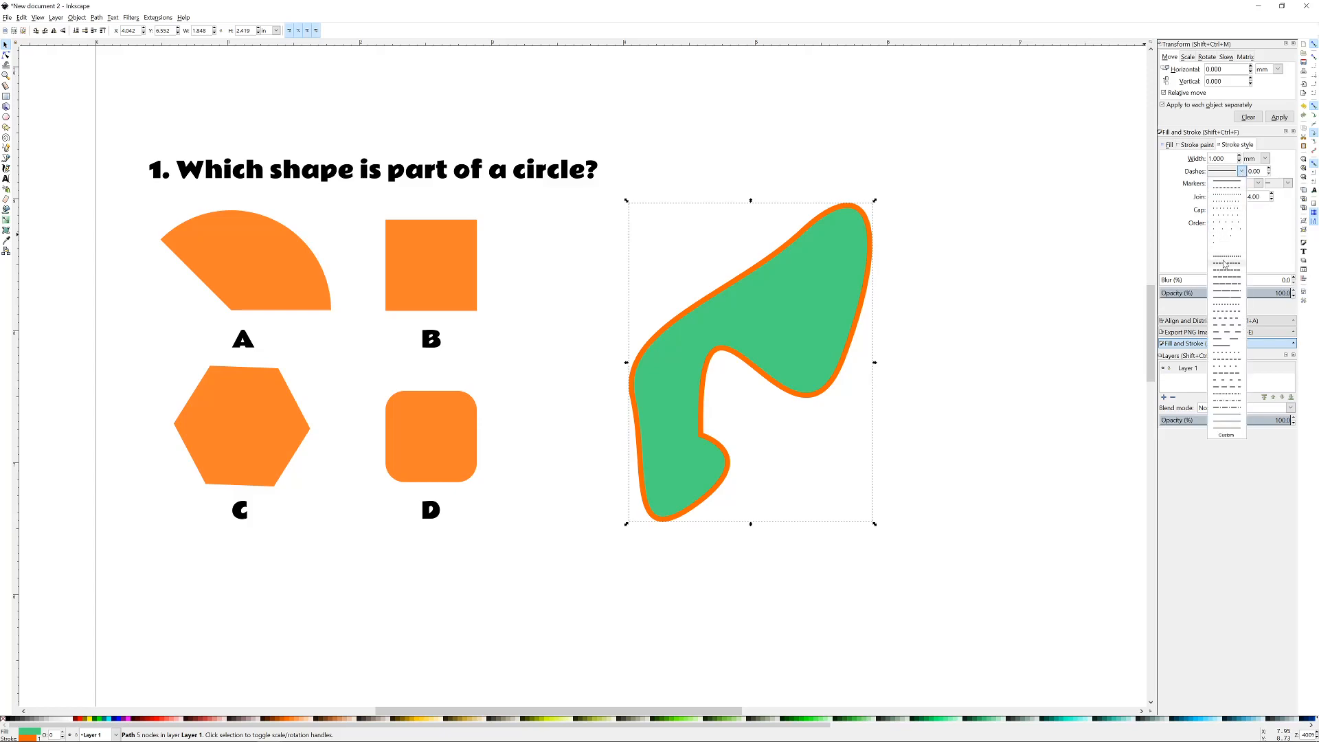
left_click(1225, 278)
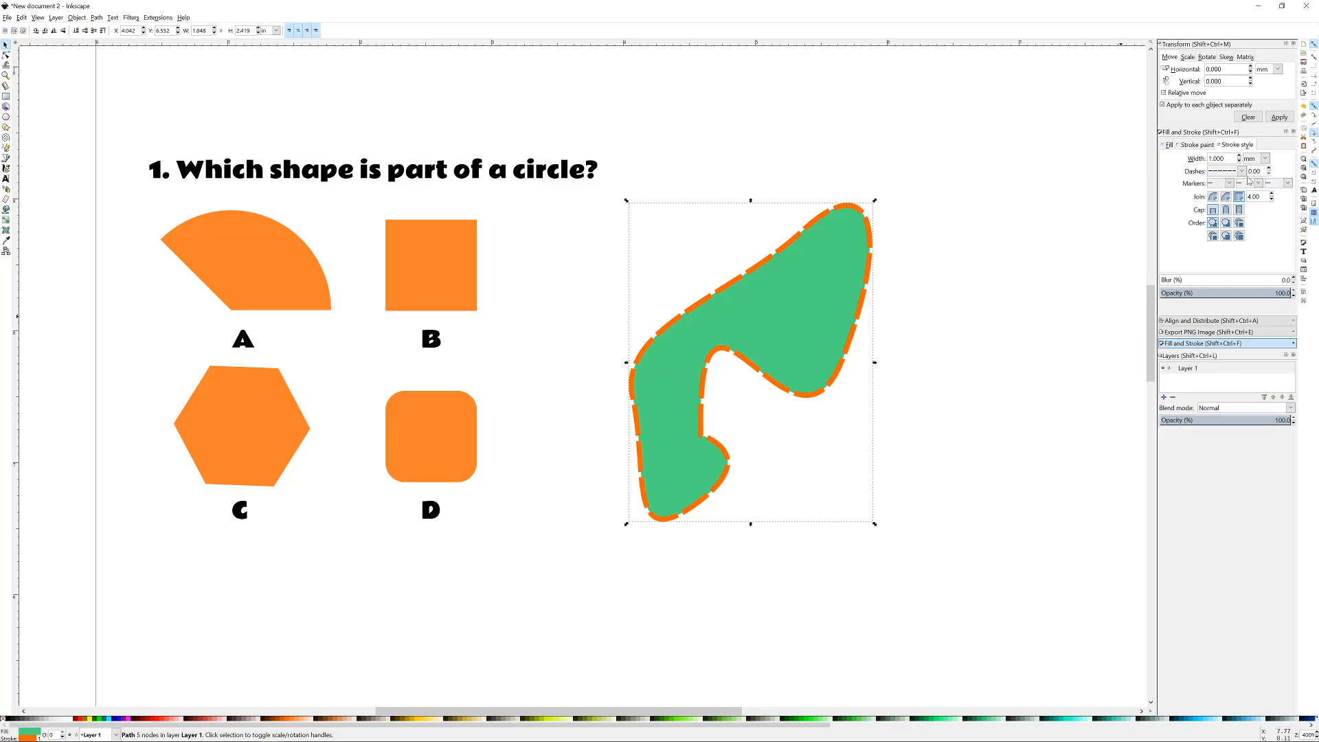
- Draw a straight horizontal line with the Bezier tool in the empty area below and to the right of the green shape
left_click_drag(774, 297, 666, 381)
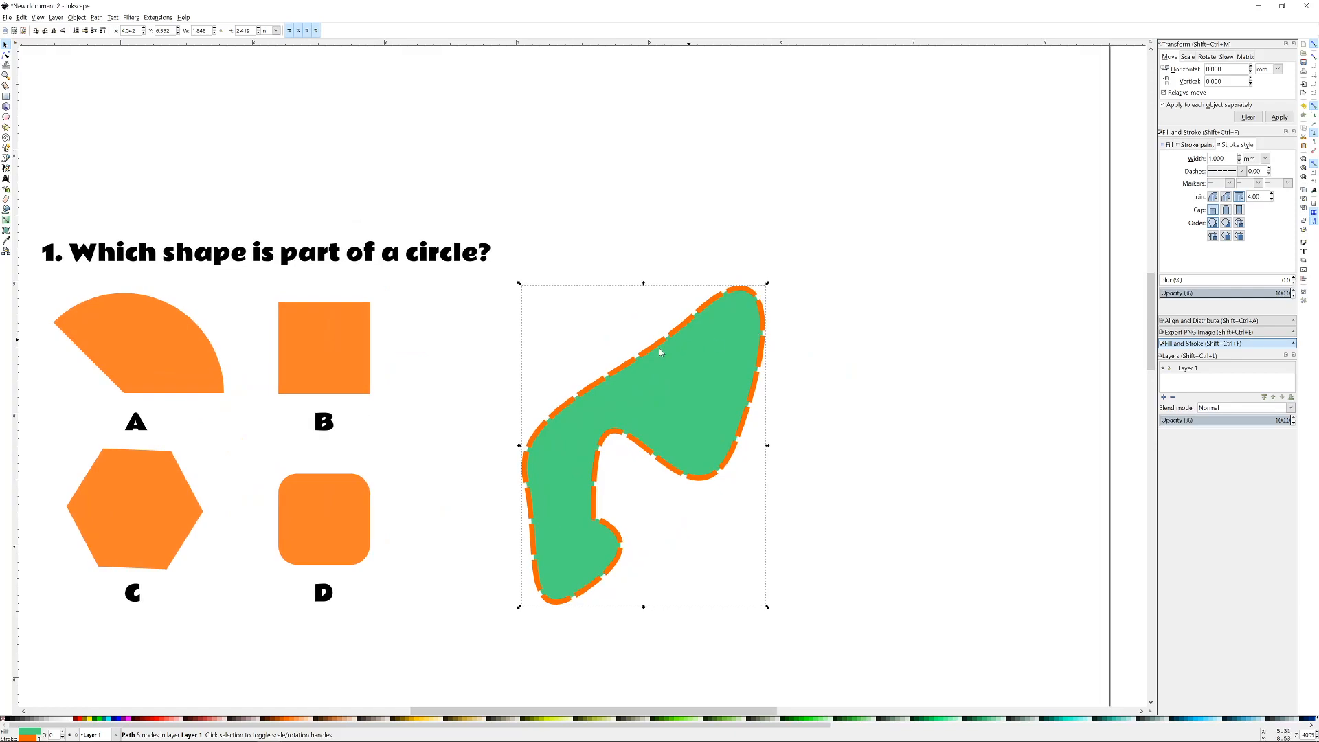
left_click(6, 158)
left_click_drag(839, 369, 715, 271)
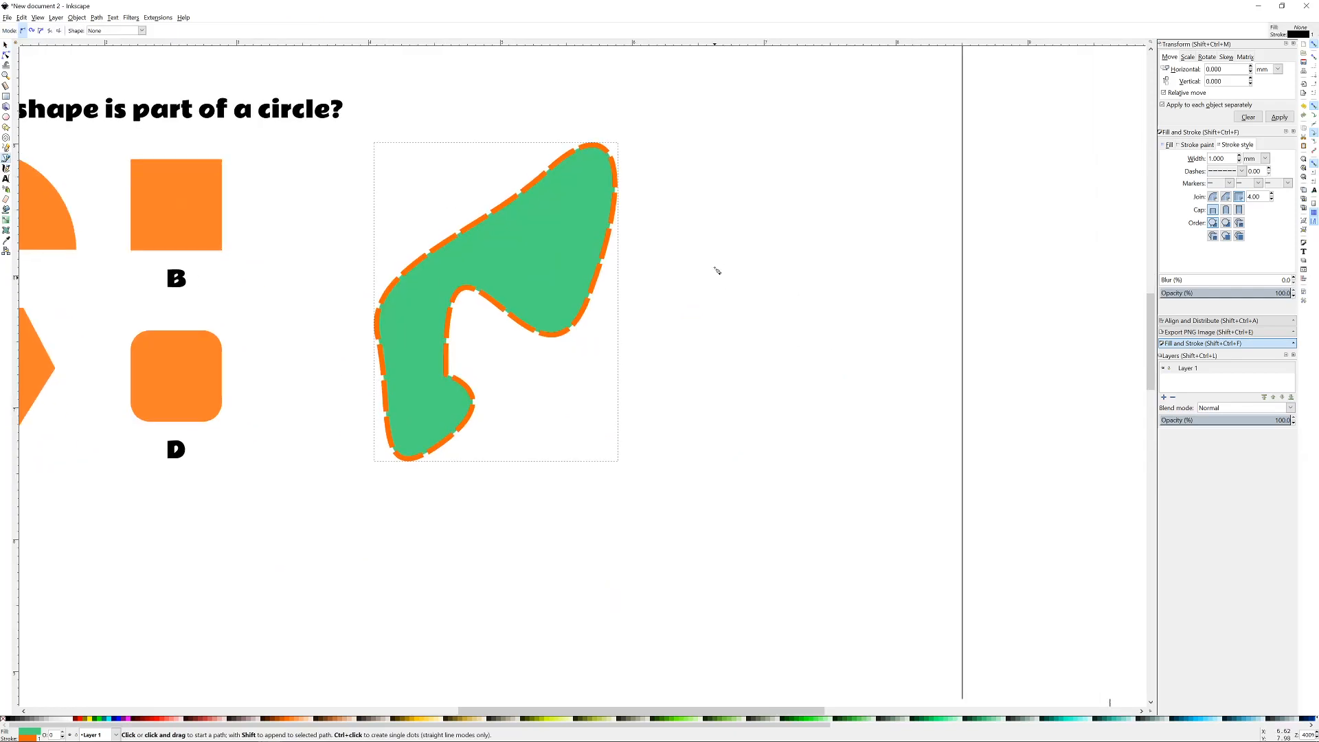
mouse_move(523, 474)
left_mouse_down()
mouse_move(734, 410)
mouse_move(654, 474)
mouse_move(734, 474)
mouse_move(798, 382)
mouse_move(575, 216)
mouse_move(780, 465)
mouse_move(808, 471)
left_mouse_up()
double_click(808, 471)
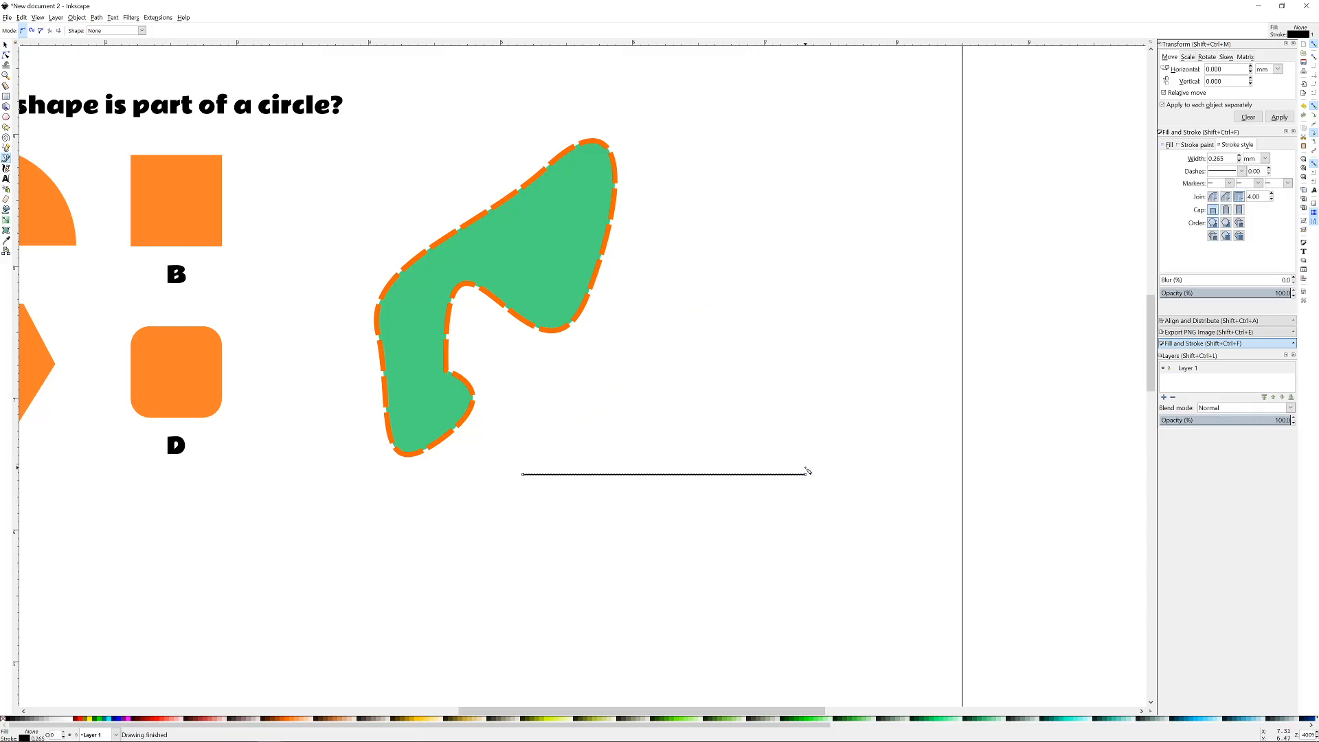
right_click(839, 377)
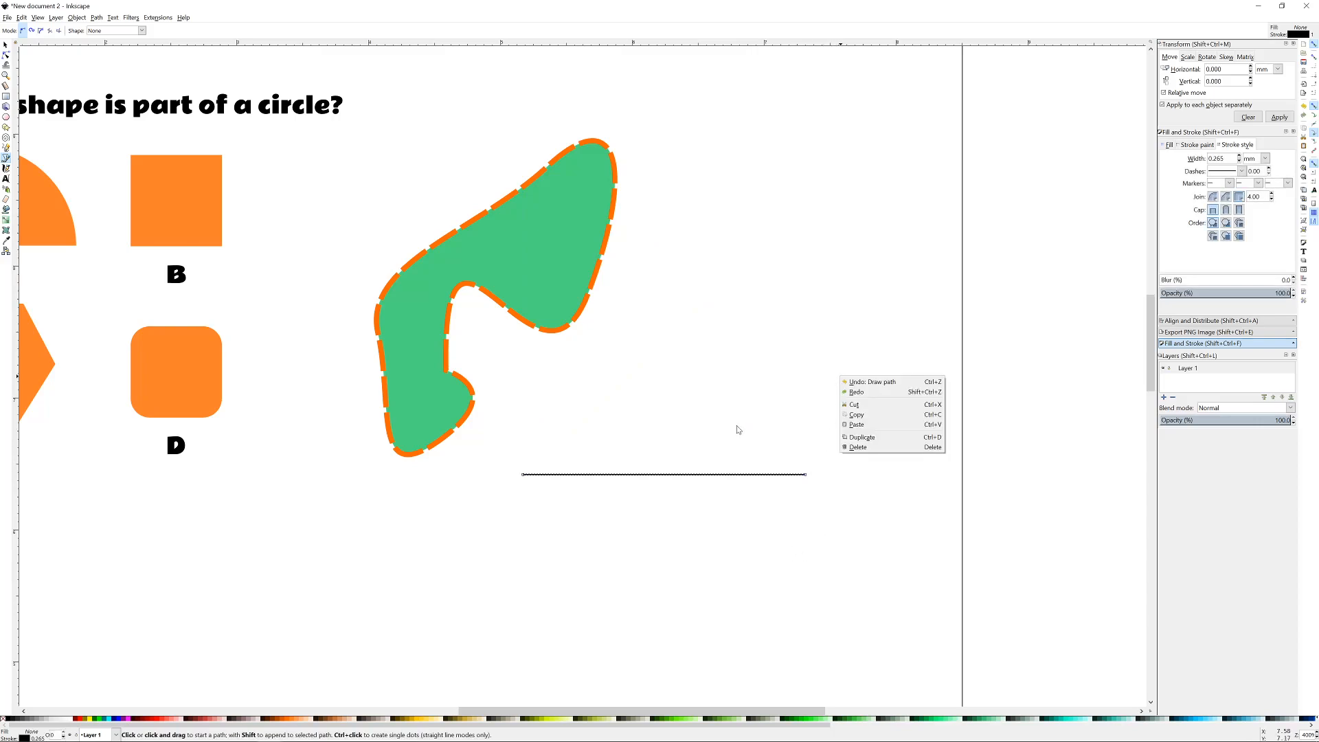
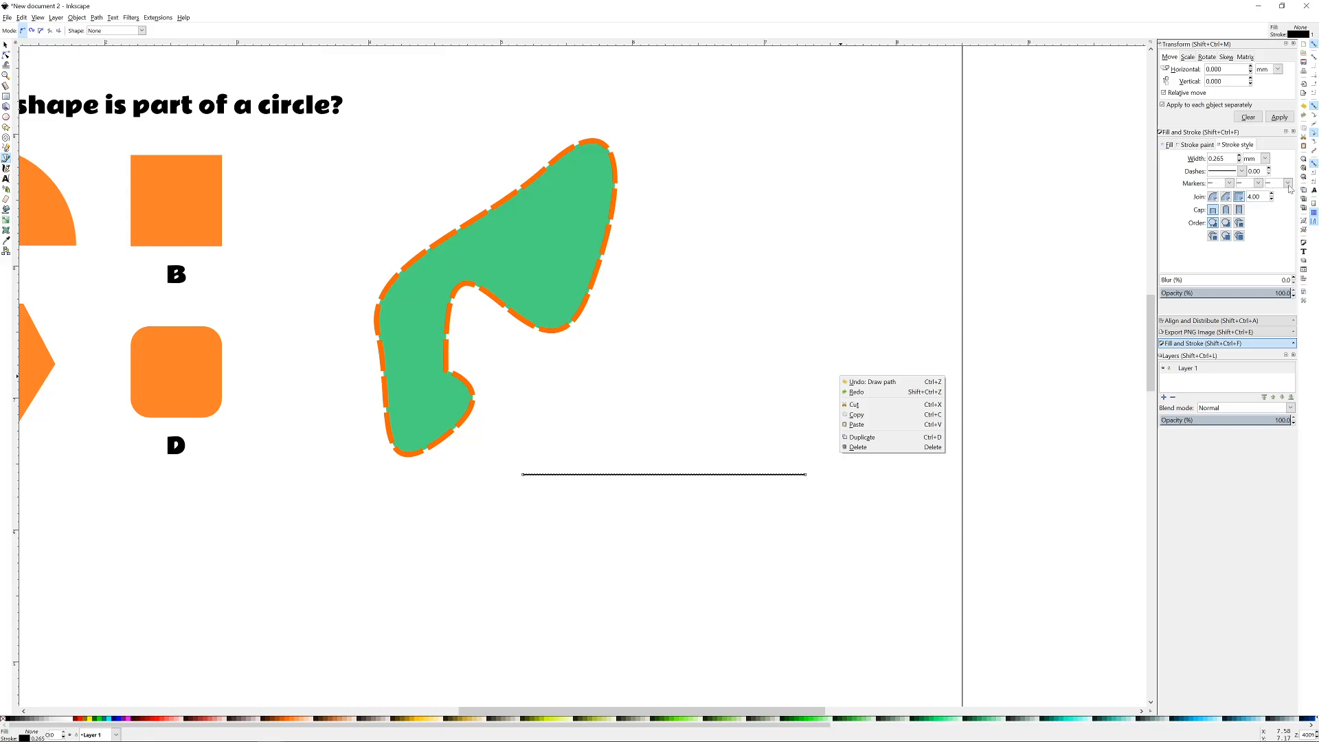
- Add a solid arrowhead end marker to the horizontal line and set its stroke width to 1 mm
left_click(1289, 187)
left_click(1289, 187)
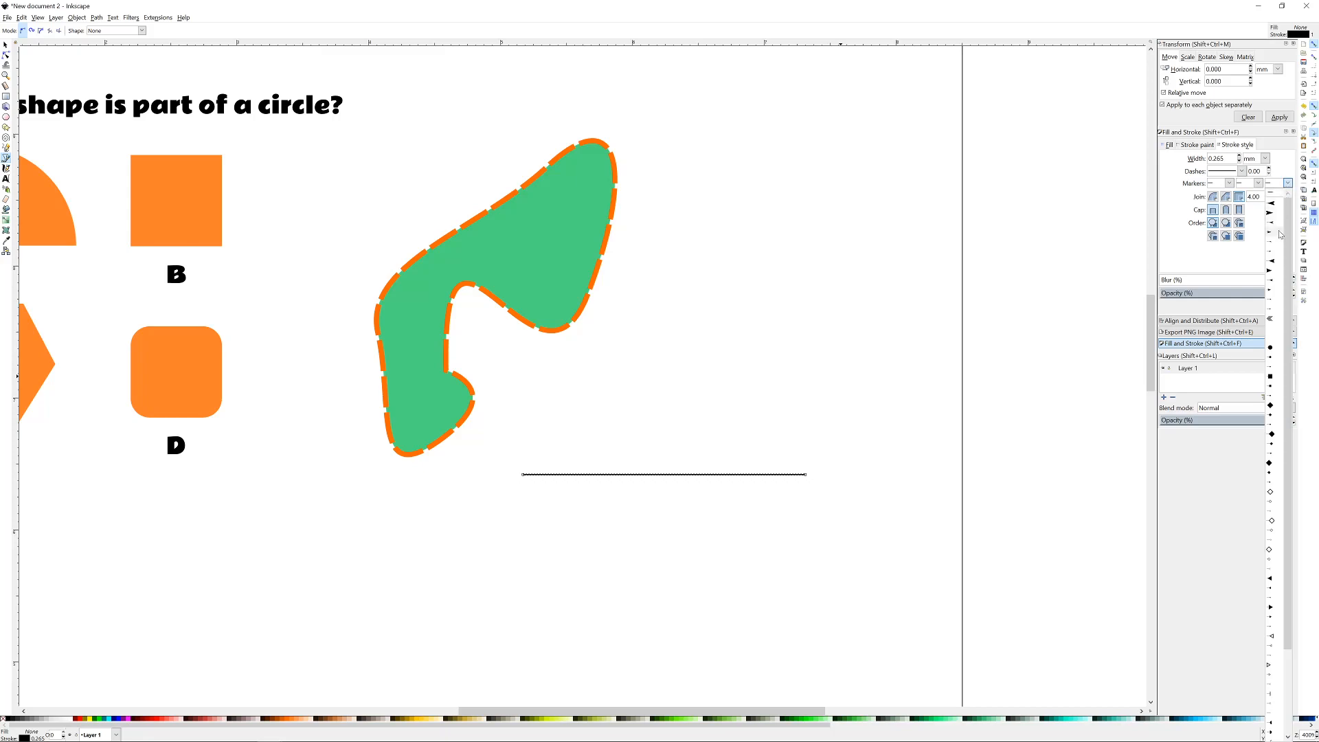
left_click(1270, 275)
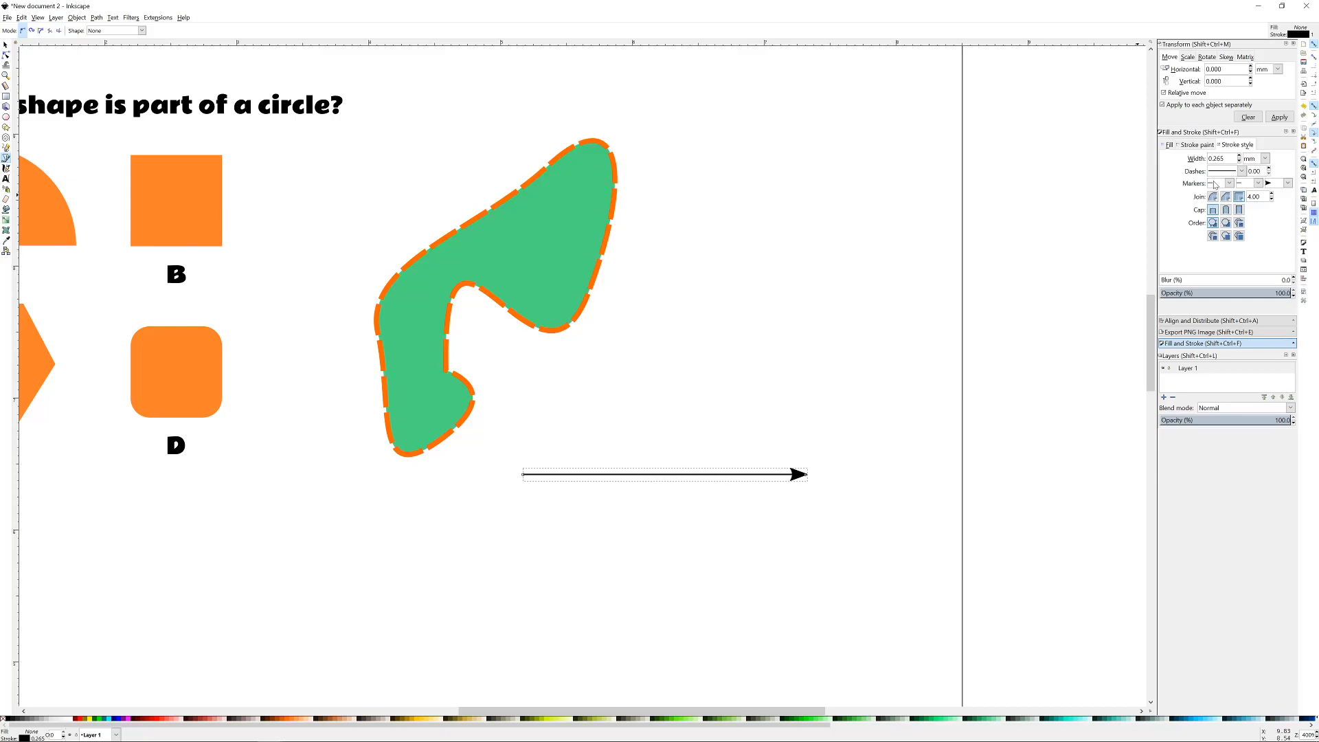
left_click_drag(1227, 158, 1181, 165)
type("1")
key("Return")
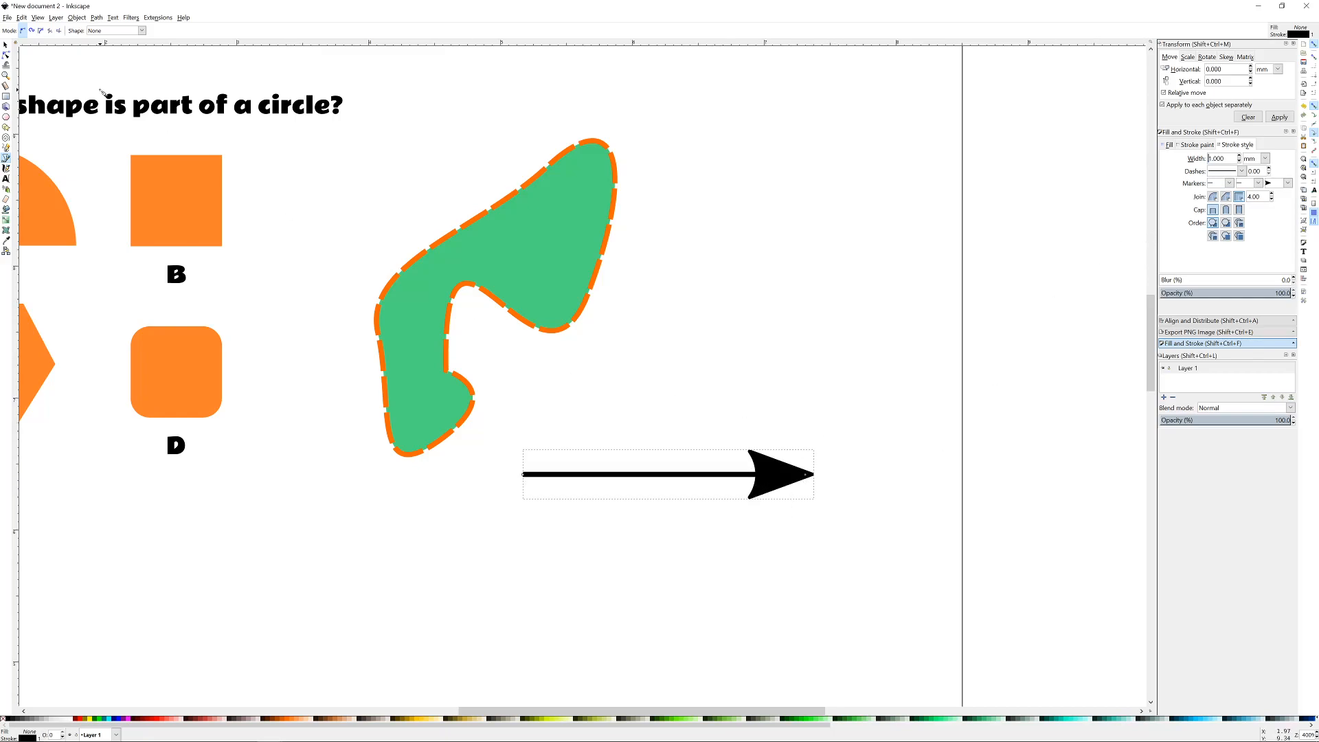
- Duplicate the horizontal arrow, rotate the copy to point straight up, and place it crossing the original left of its middle
left_click(5, 45)
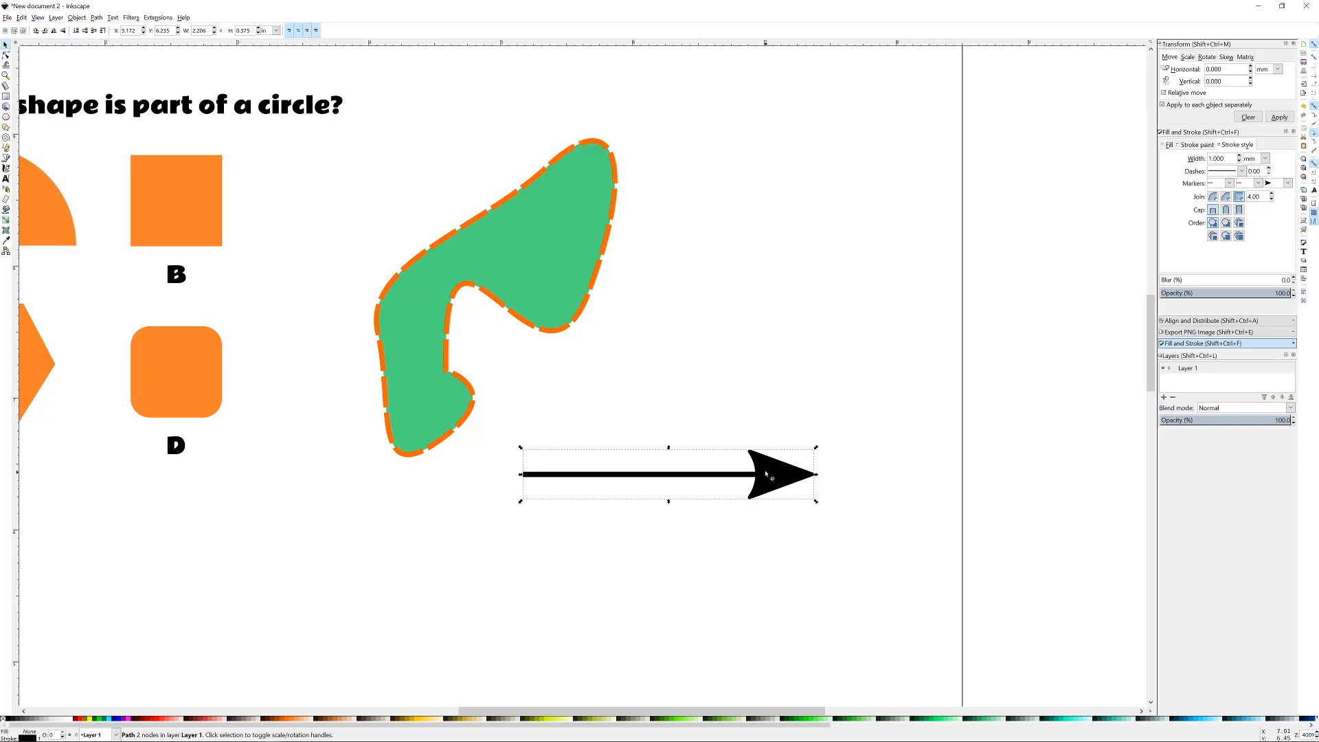
key("ctrl+d")
left_click_drag(817, 448, 685, 382)
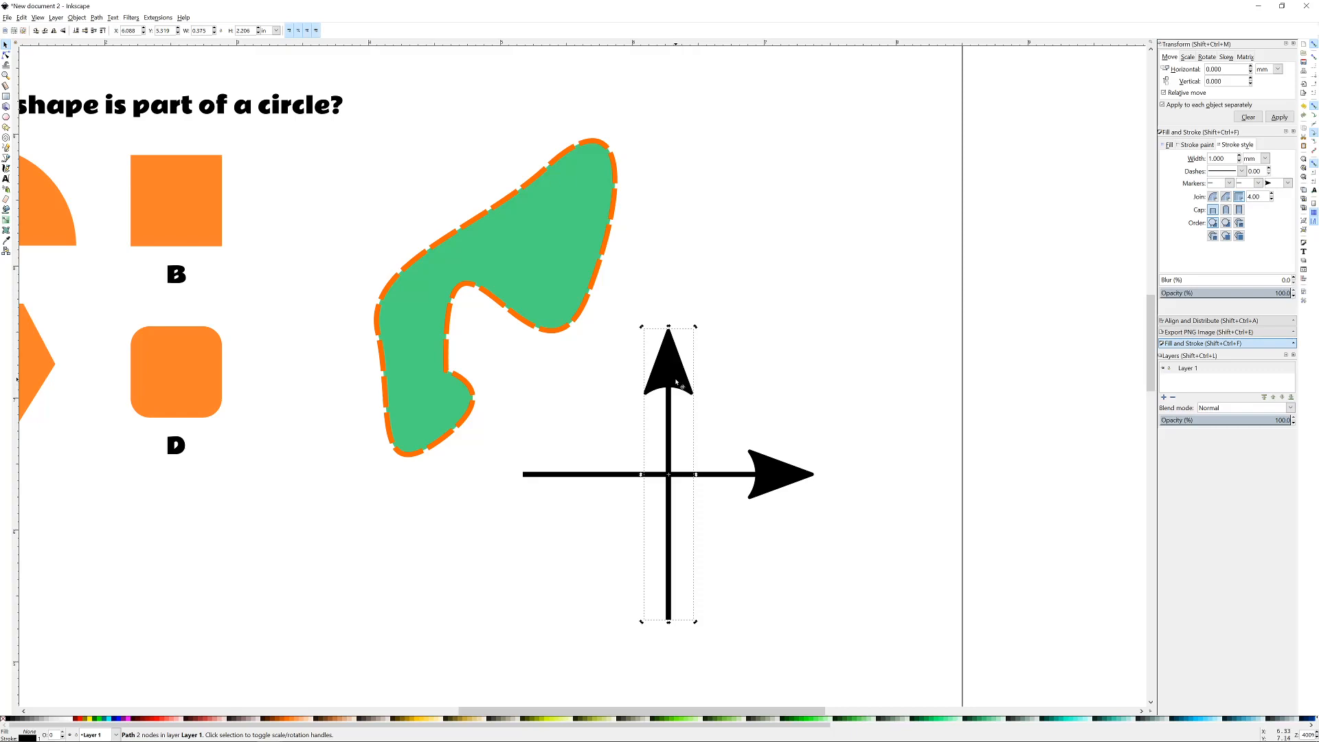
left_click_drag(677, 378, 658, 361)
left_click(835, 296)
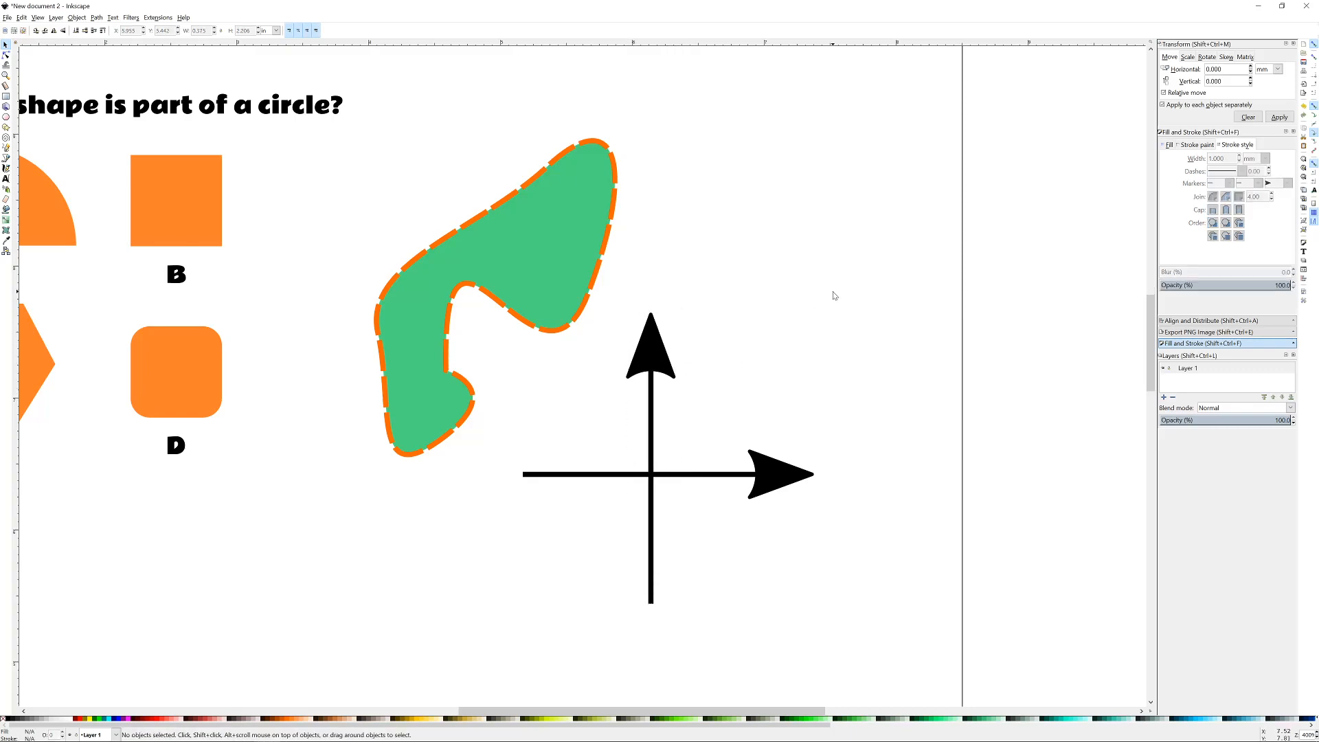
- Draw a short vertical tick line about 0.15 in tall across the horizontal arrow, right of the crossing
scroll(676, 480, "up", 4)
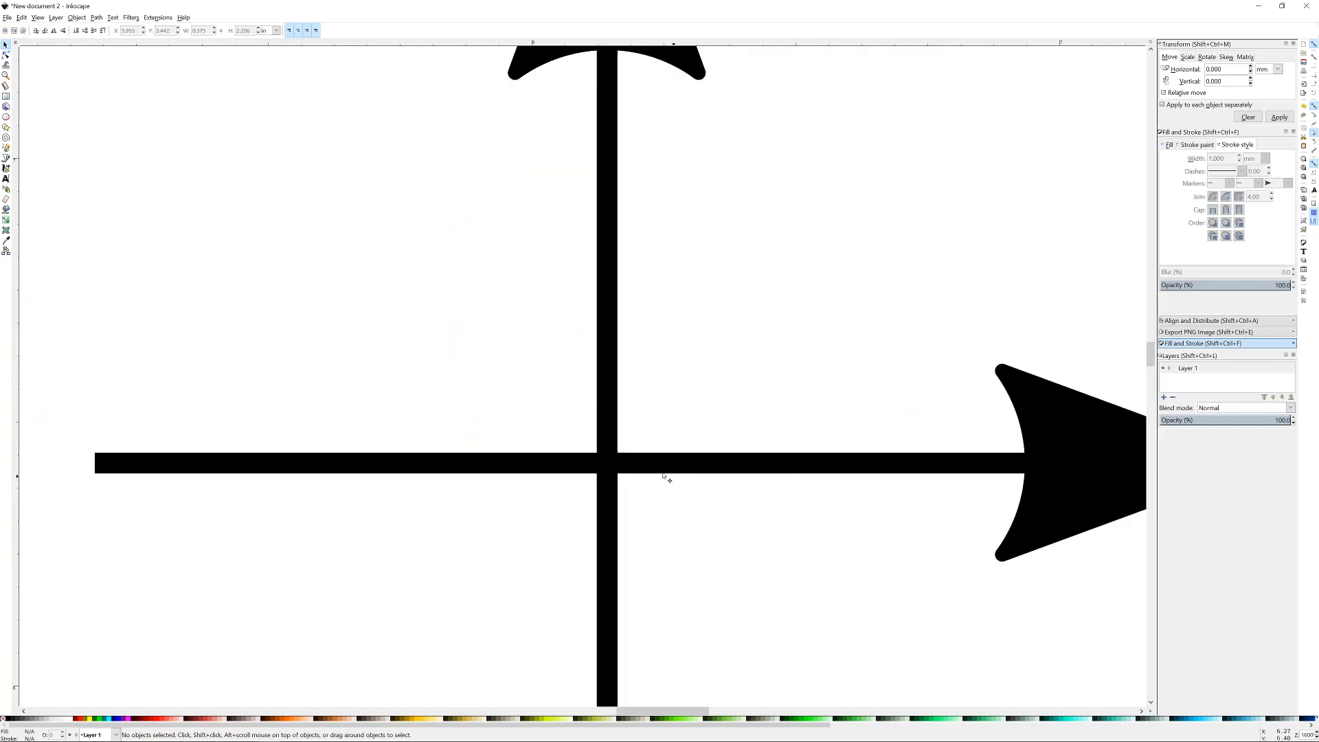
left_click(6, 157)
mouse_move(698, 427)
left_mouse_down()
mouse_move(723, 508)
mouse_move(698, 507)
left_mouse_up()
double_click(698, 507)
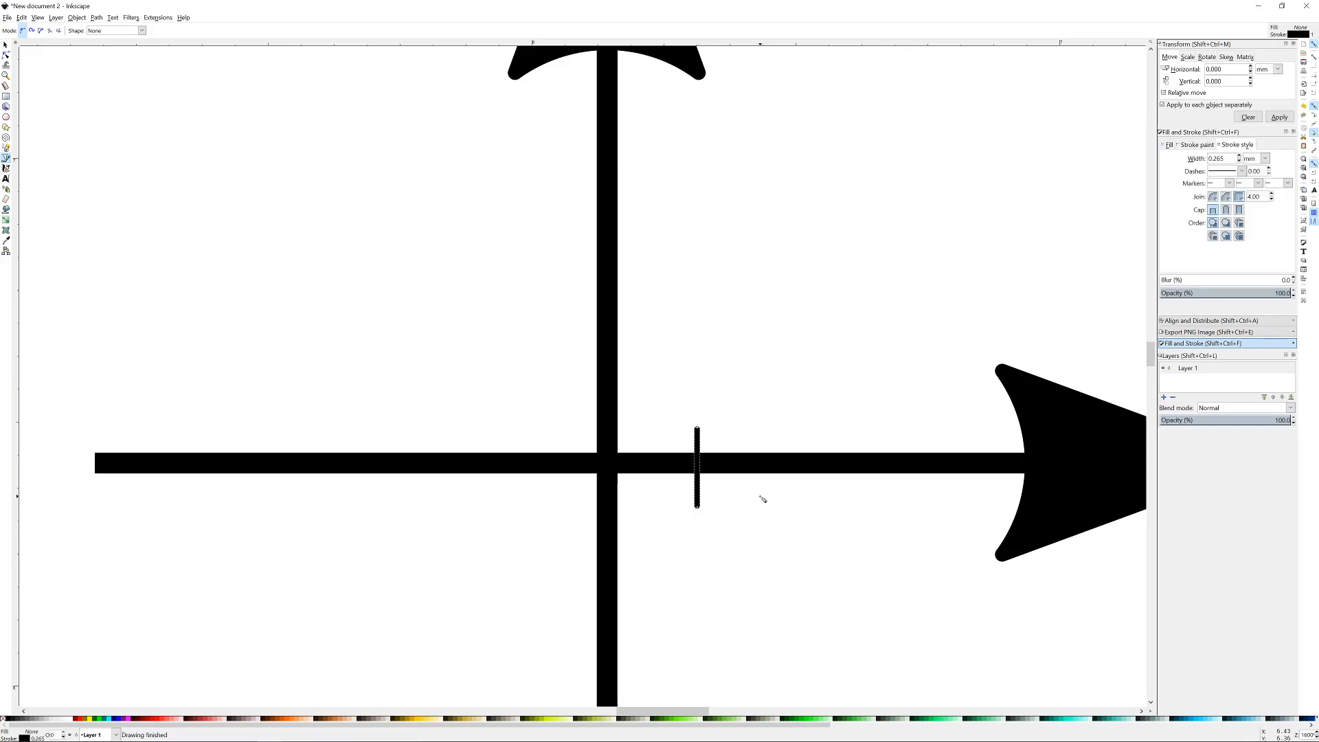
left_click(5, 45)
- Move the vertical arrow left and the horizontal arrow down so they form a pair of graph axes
scroll(587, 221, "down", 3)
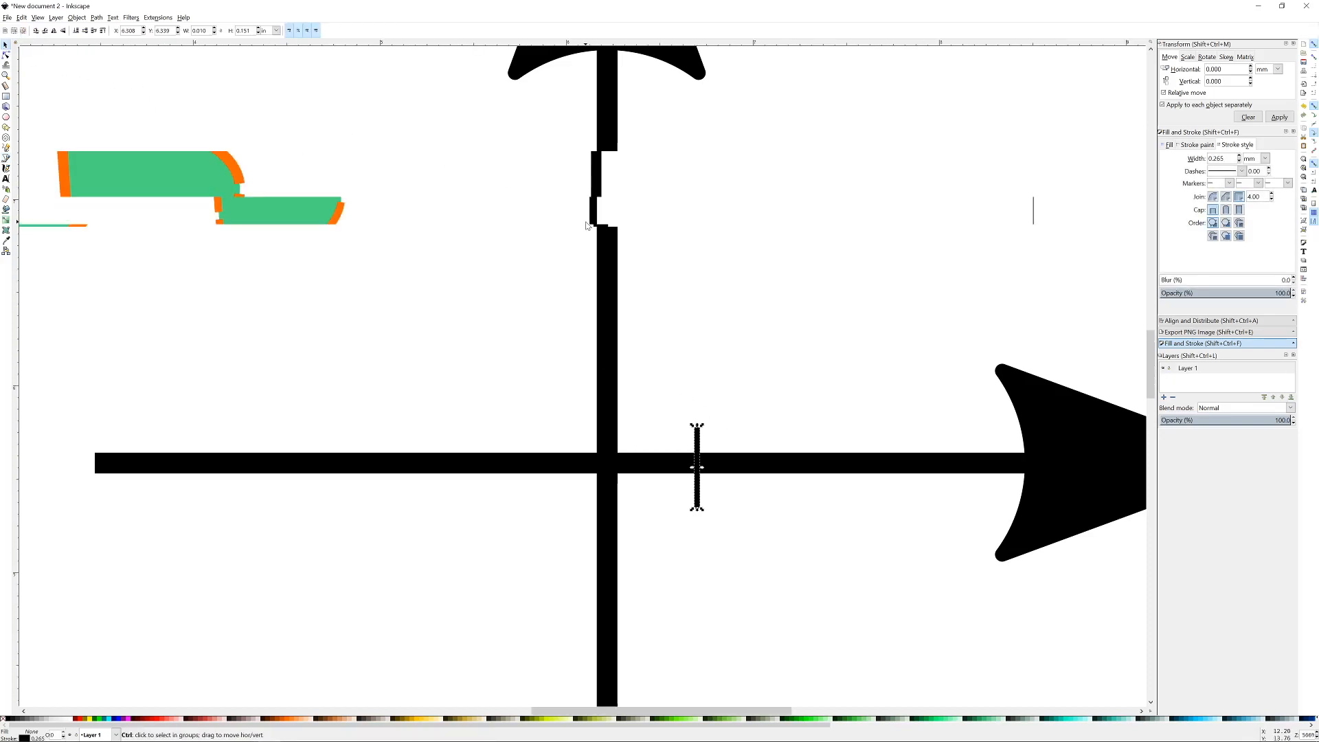
left_click_drag(590, 202, 448, 197)
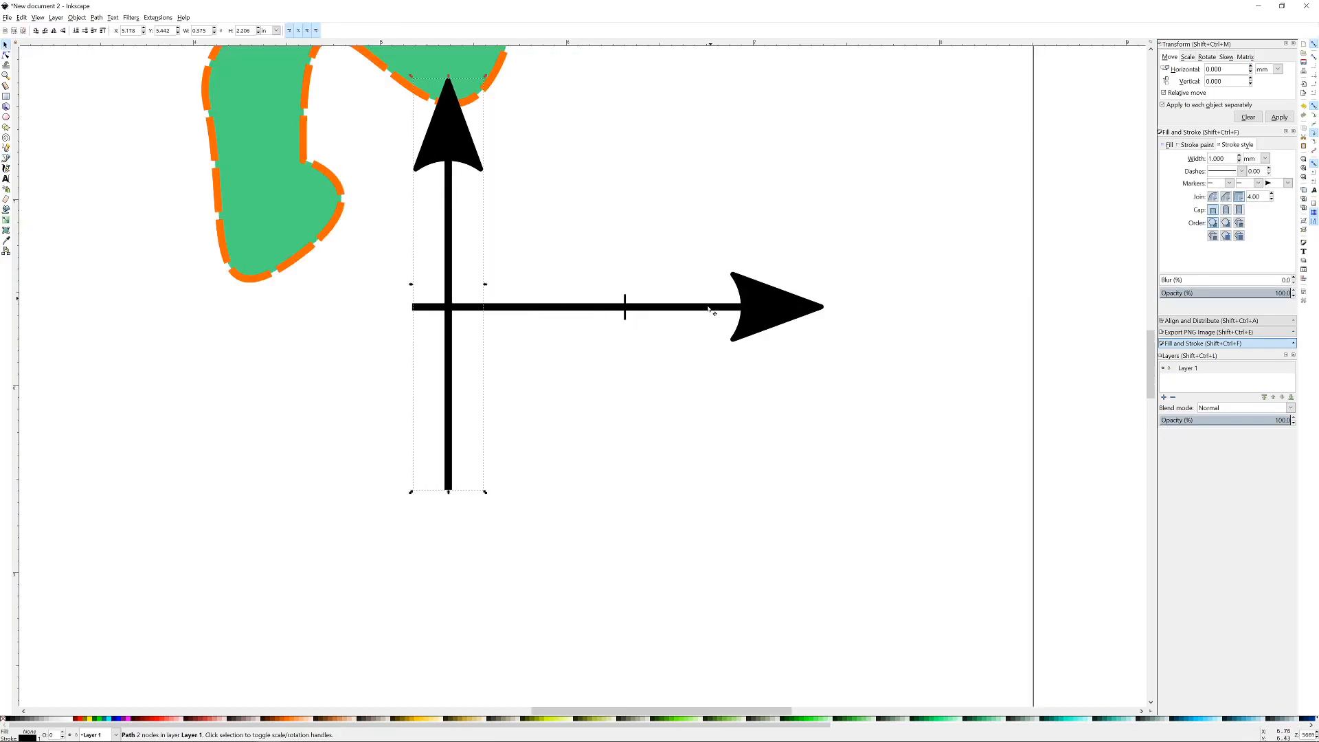
left_click_drag(701, 307, 686, 440)
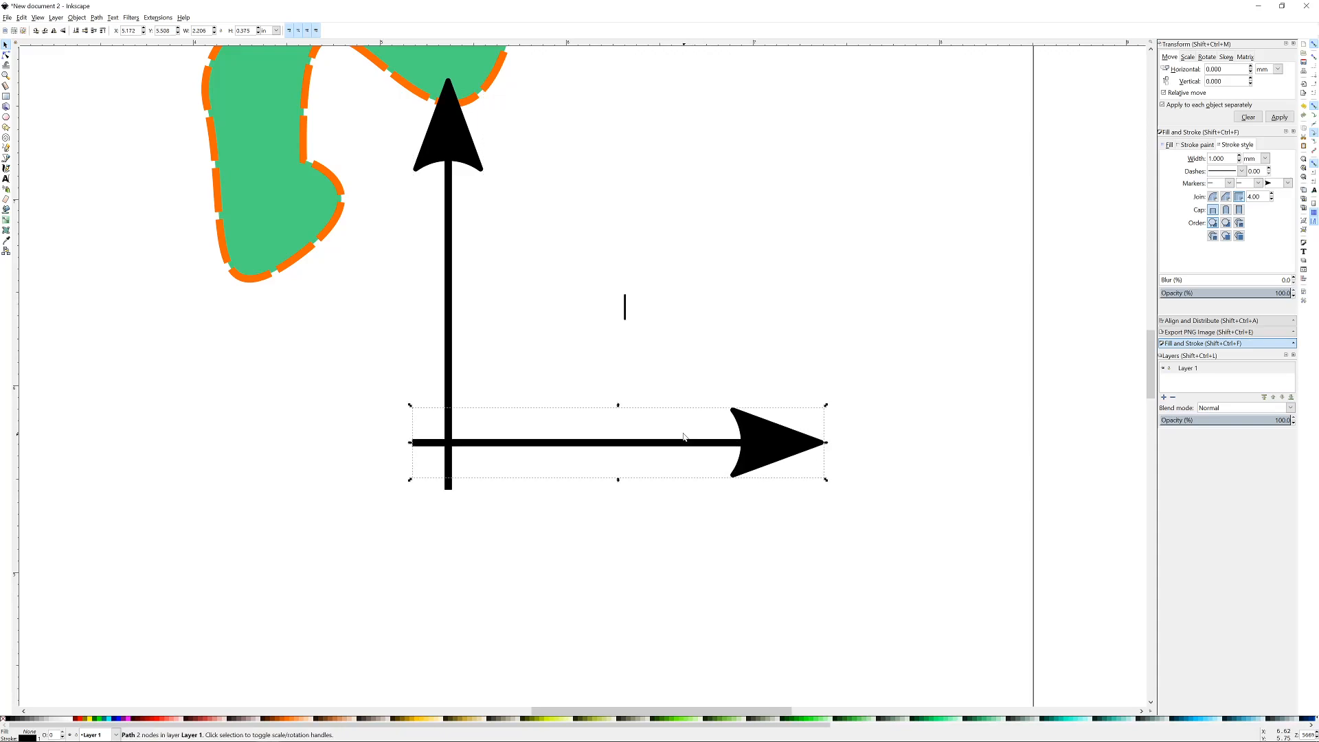
- Place the tick line on the horizontal axis near the origin and duplicate it repeatedly into a row of twelve ticks
mouse_move(625, 308)
left_mouse_down()
mouse_move(455, 453)
mouse_move(507, 448)
left_mouse_up()
key("ctrl+d")
mouse_move(531, 396)
left_mouse_down()
mouse_move(480, 442)
mouse_move(465, 476)
mouse_move(516, 459)
mouse_move(440, 481)
mouse_move(533, 456)
left_mouse_up()
key("ctrl+d")
key("ctrl+d")
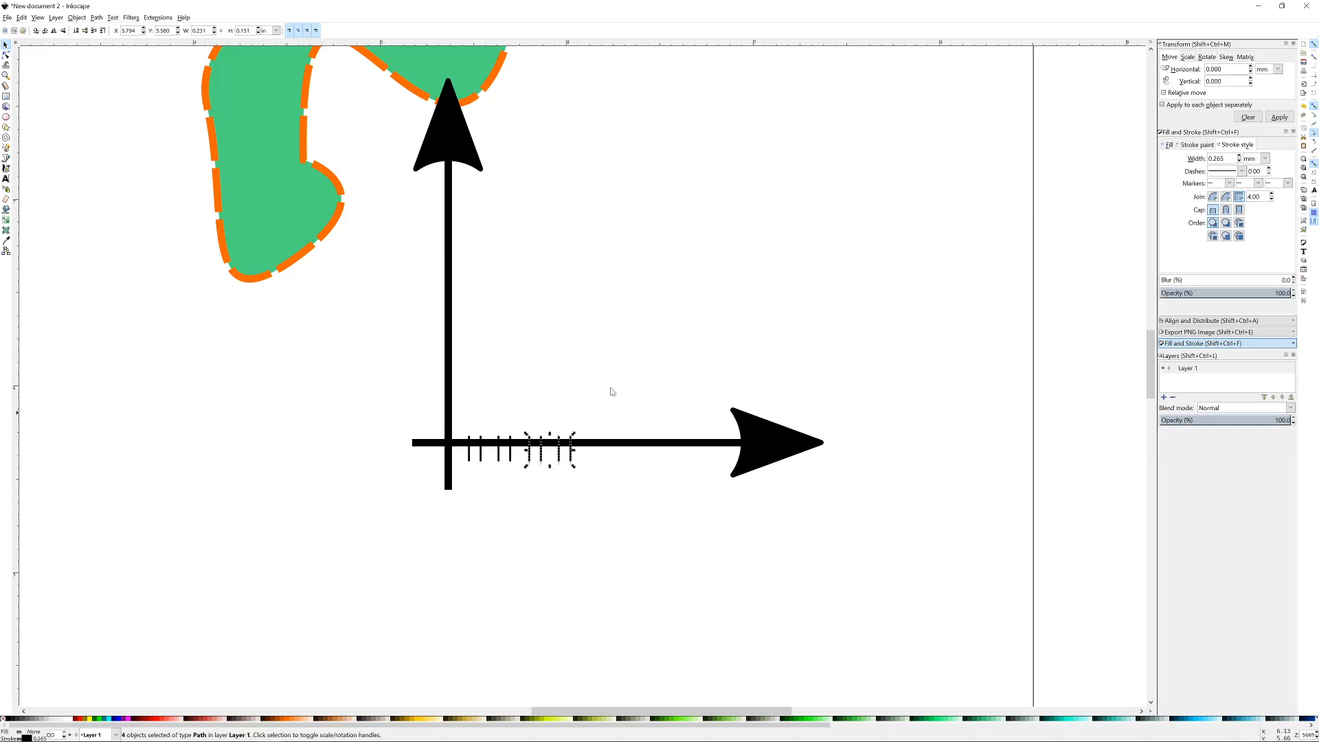
left_click(604, 399)
mouse_move(611, 411)
left_mouse_down()
mouse_move(515, 487)
mouse_move(598, 456)
left_mouse_up()
key("ctrl+d")
left_click(636, 351)
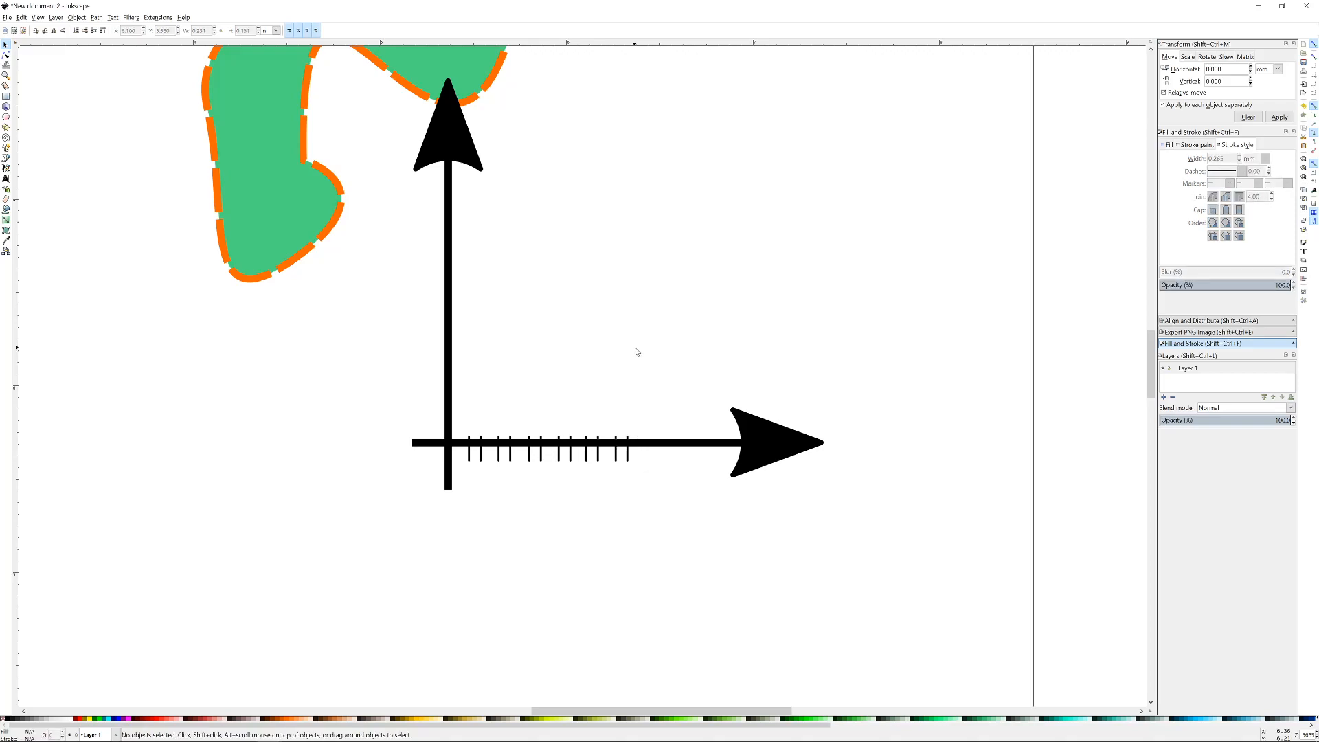
- Move the end ticks to the vertical axis and near the horizontal arrowhead, and distribute all the ticks evenly horizontally
left_click_drag(578, 282, 562, 324)
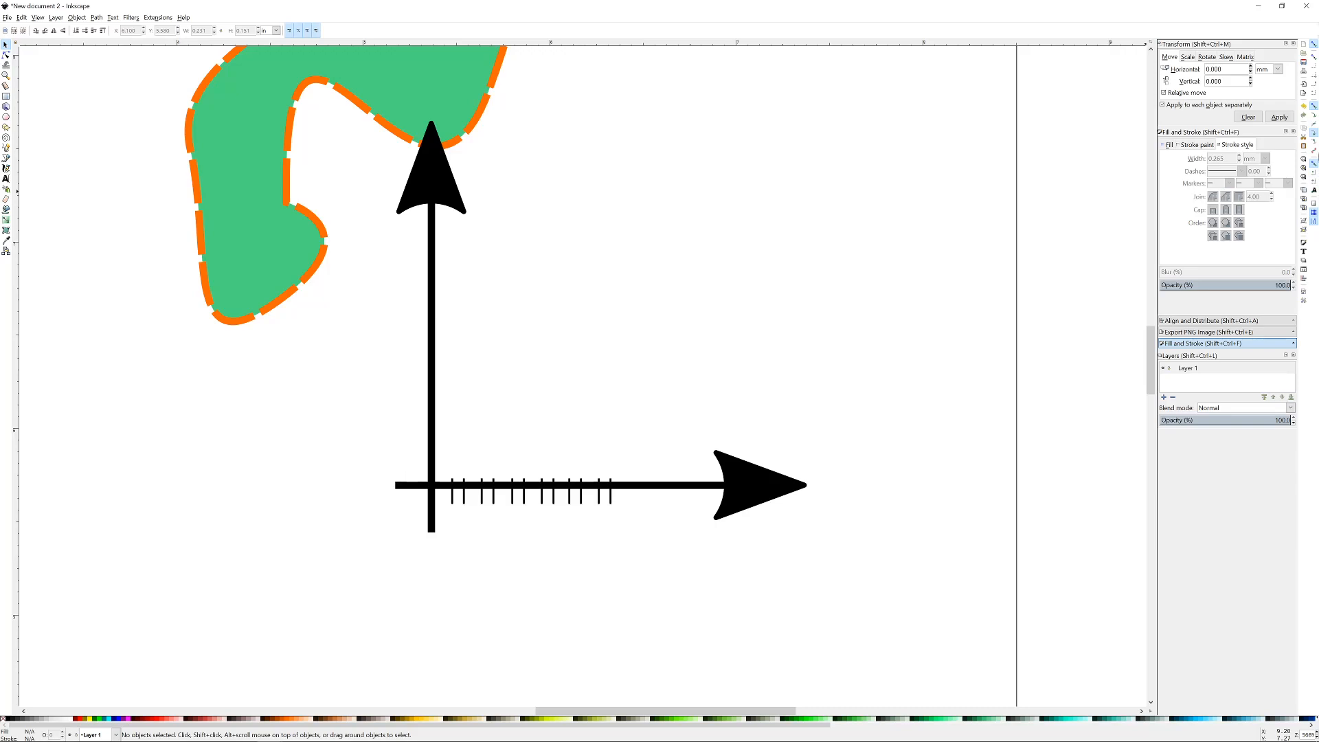
left_click(1303, 280)
left_click_drag(680, 413, 423, 521)
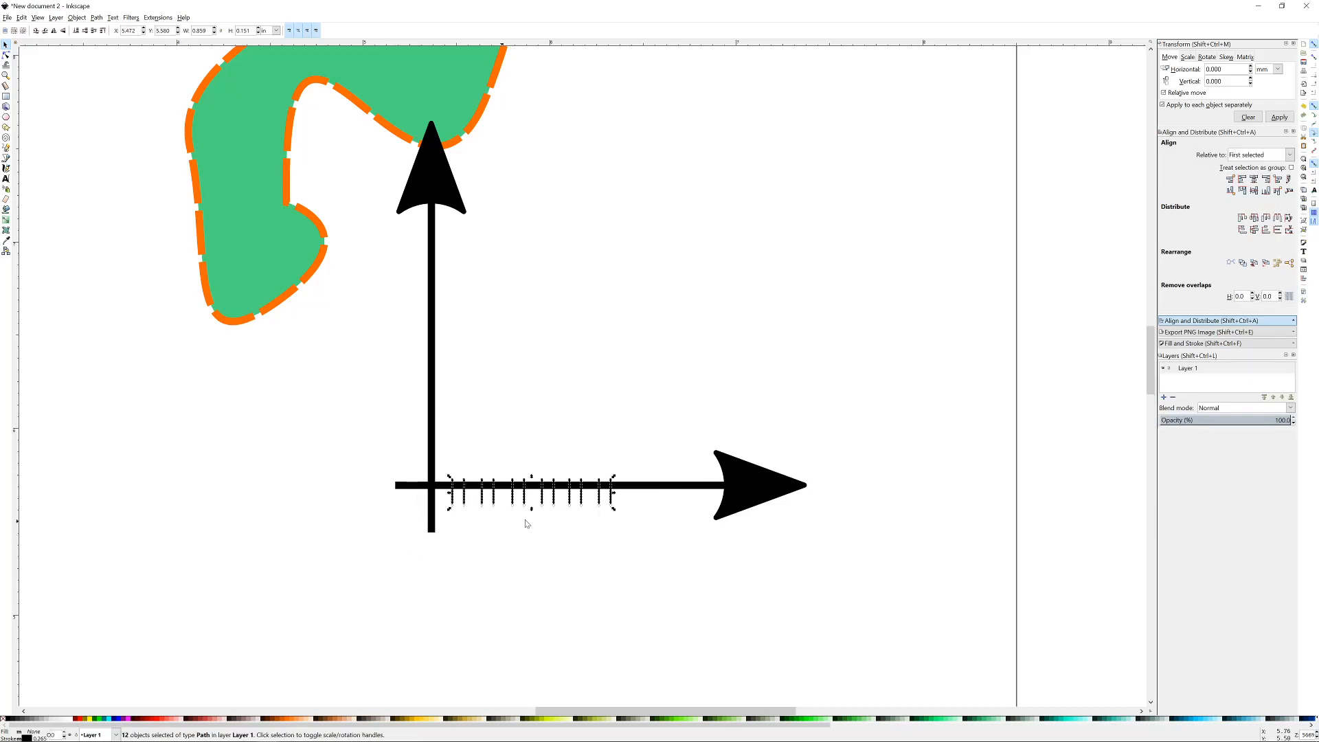
left_click_drag(617, 495, 685, 486)
left_click(615, 432)
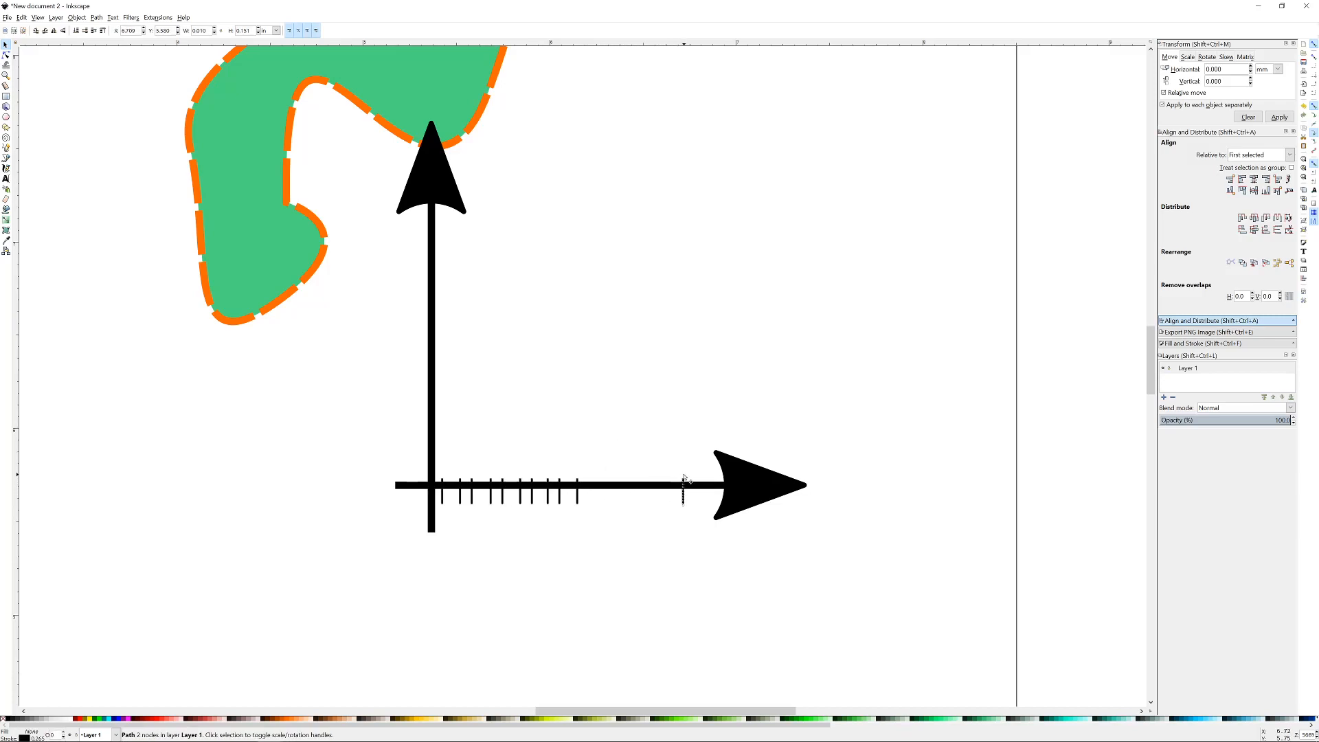
left_click(719, 404)
mouse_move(697, 441)
left_mouse_down()
mouse_move(562, 504)
mouse_move(419, 521)
left_mouse_up()
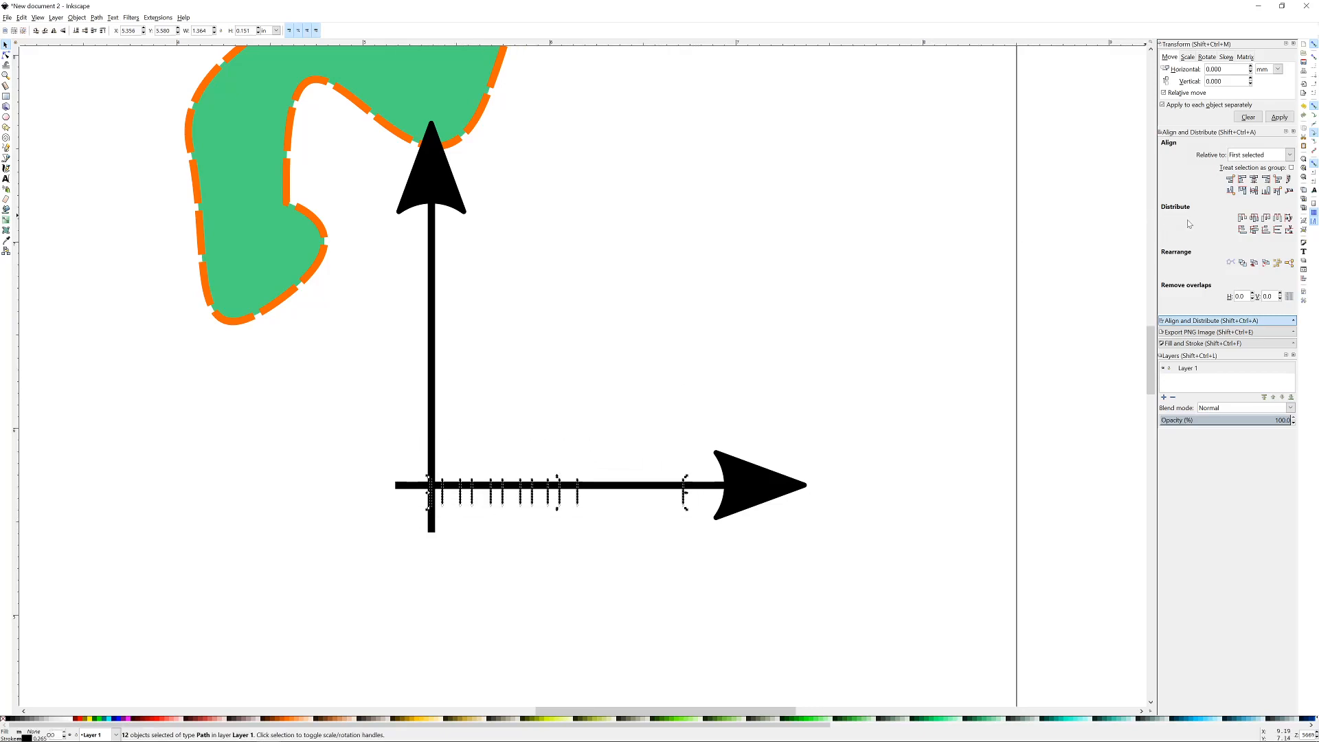
left_click(1255, 222)
left_click(1005, 304)
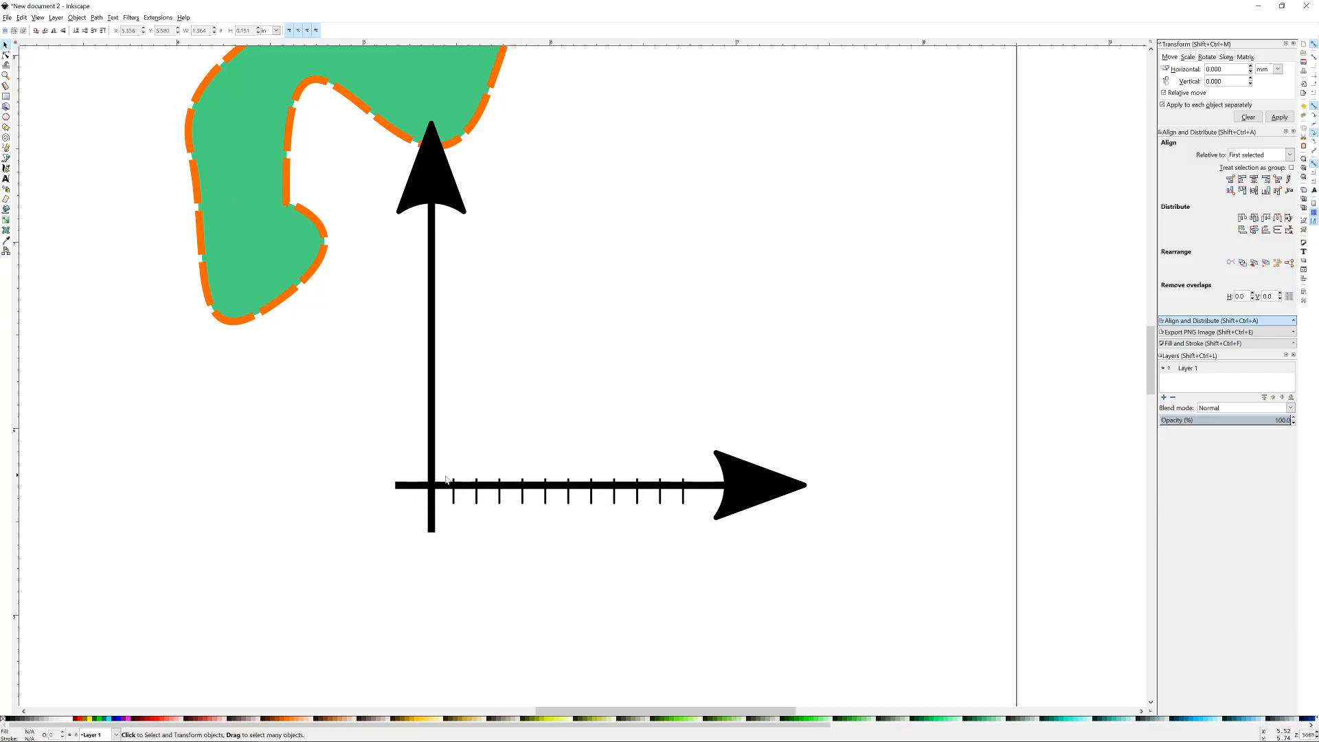
- Add the text label "1", shrink it to about 8.6 pt and place it under the first tick right of the vertical axis
left_click(5, 178)
left_click(451, 533)
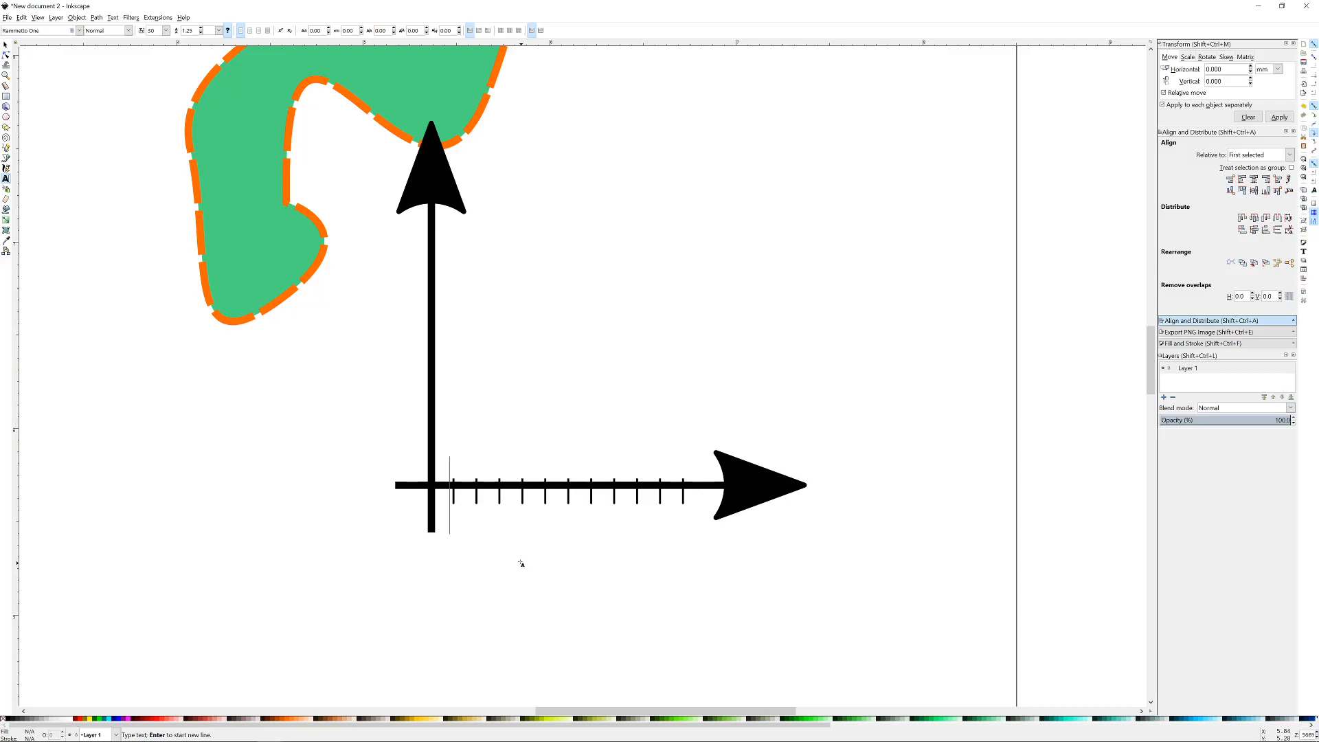
type("1")
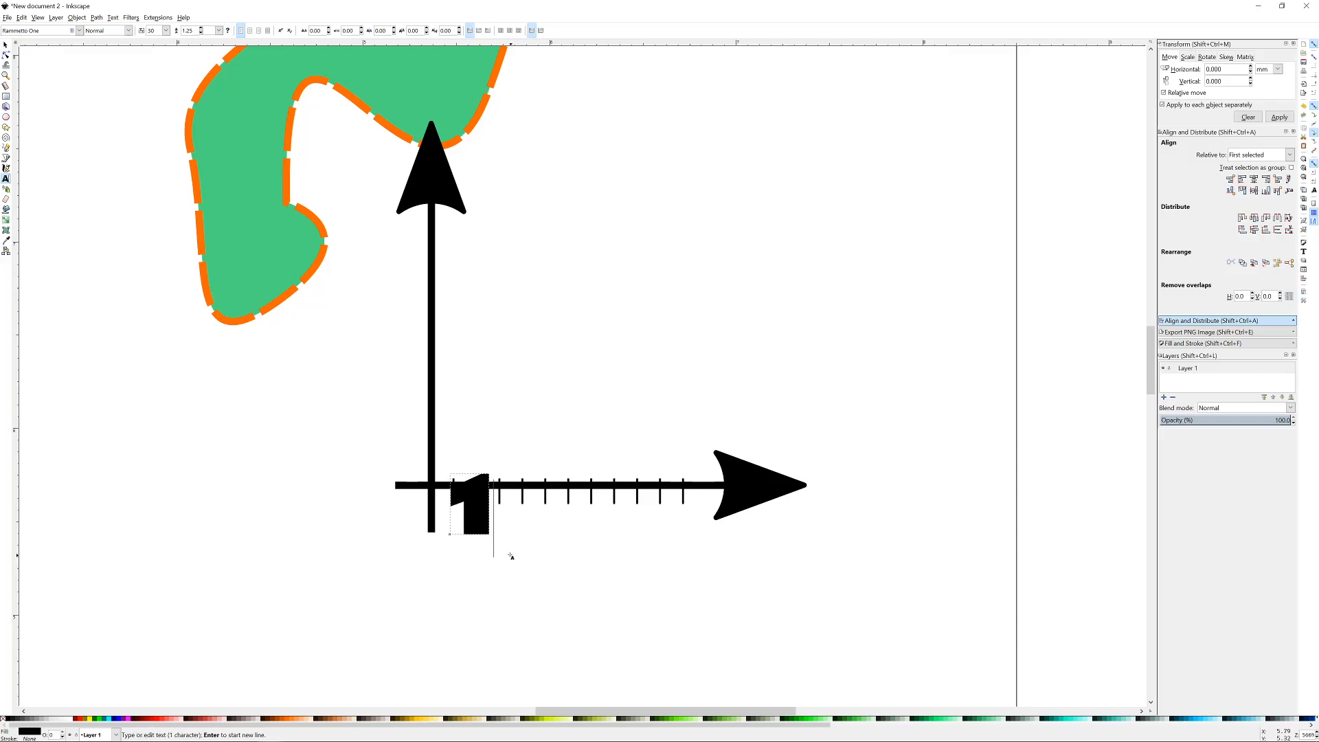
left_click(6, 44)
left_click_drag(496, 508, 508, 549)
- Duplicate the "1" label under the next tick and change the copy's text to "2"
scroll(460, 503, "up", 3)
key("ctrl+d")
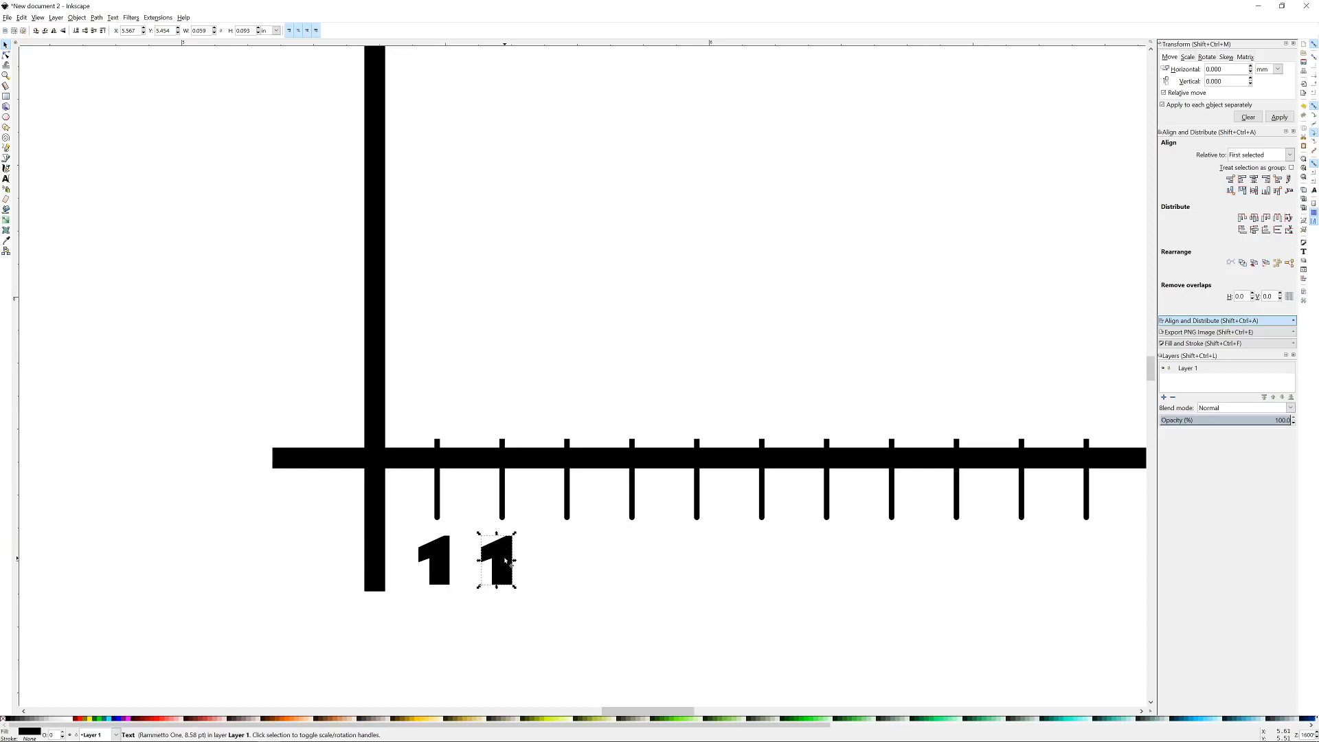
double_click(507, 561)
type("2")
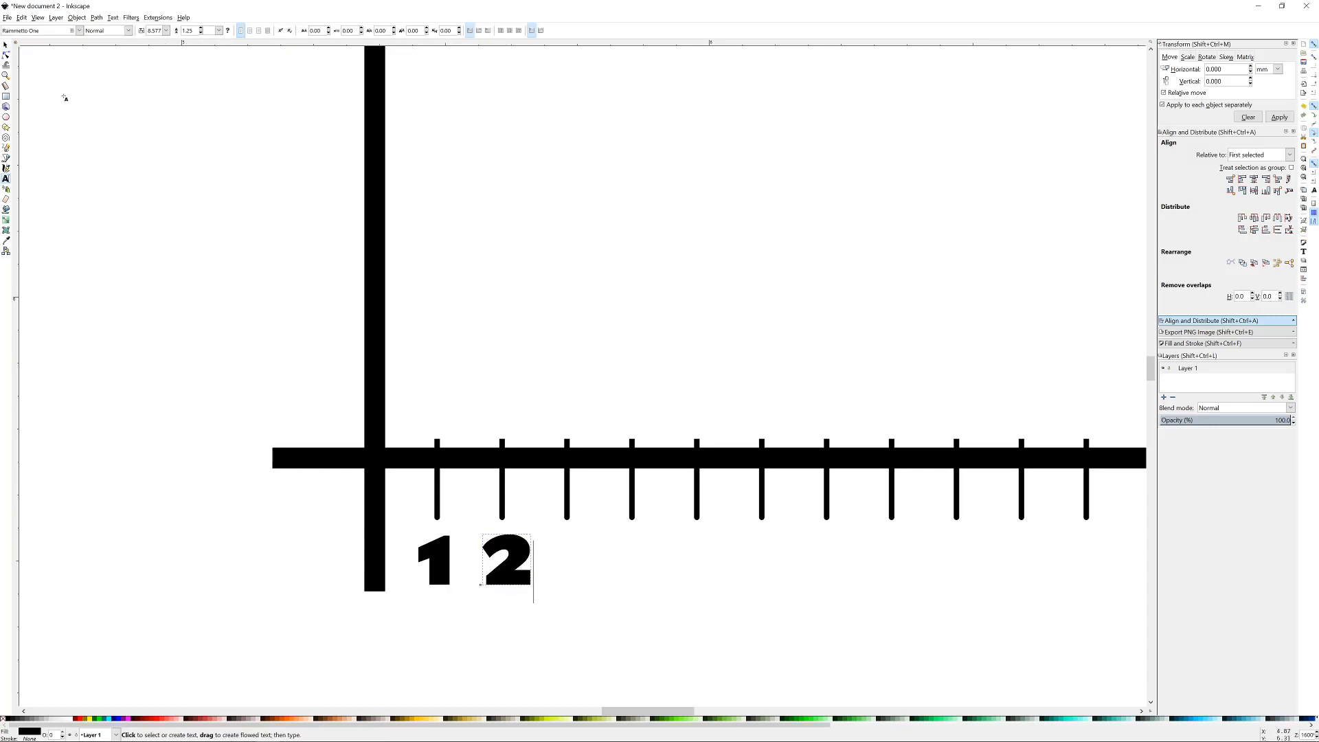
left_click(5, 45)
left_click(955, 331)
- Draw a wavy Bezier curve about 2 in wide and 1.2 in high over the axes, dipping mid-way and rising to a plateau
scroll(809, 325, "down", 1)
scroll(809, 323, "down", 1)
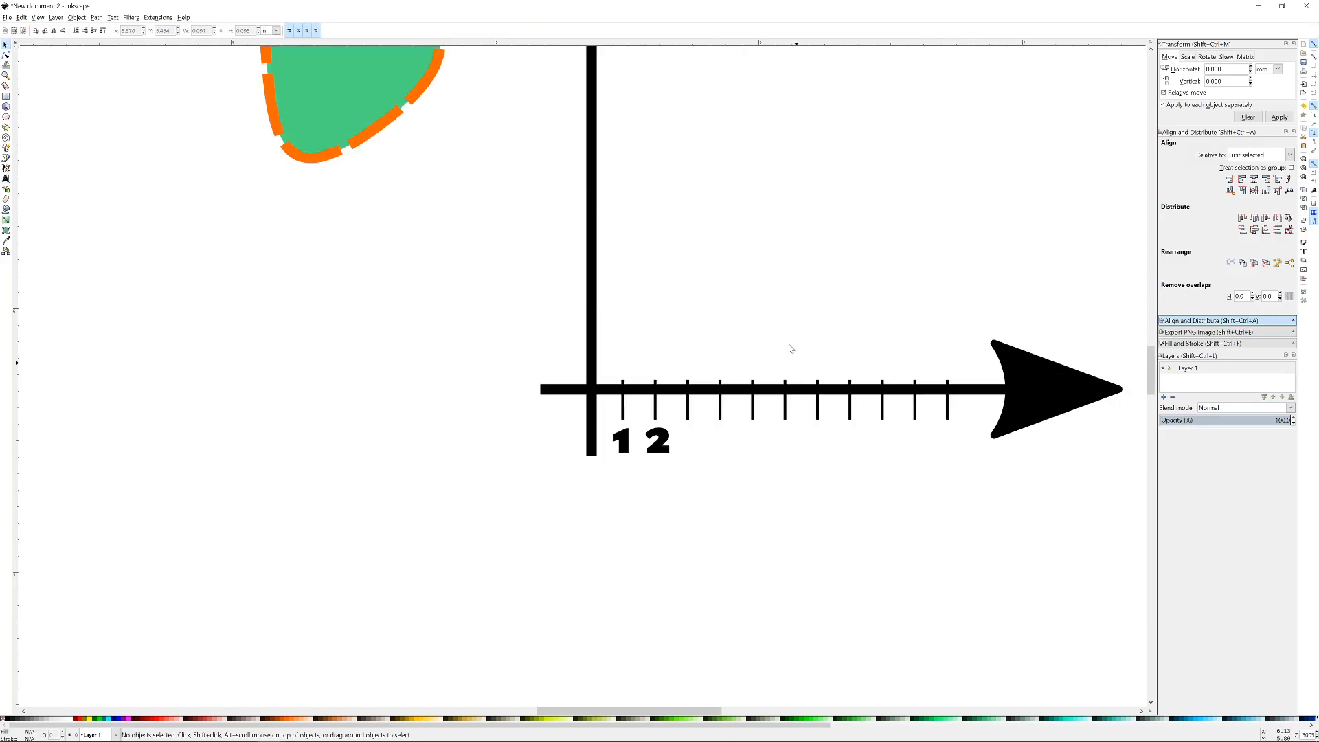
left_click_drag(811, 277, 733, 419)
scroll(700, 402, "down", 1)
left_click_drag(780, 335, 692, 397)
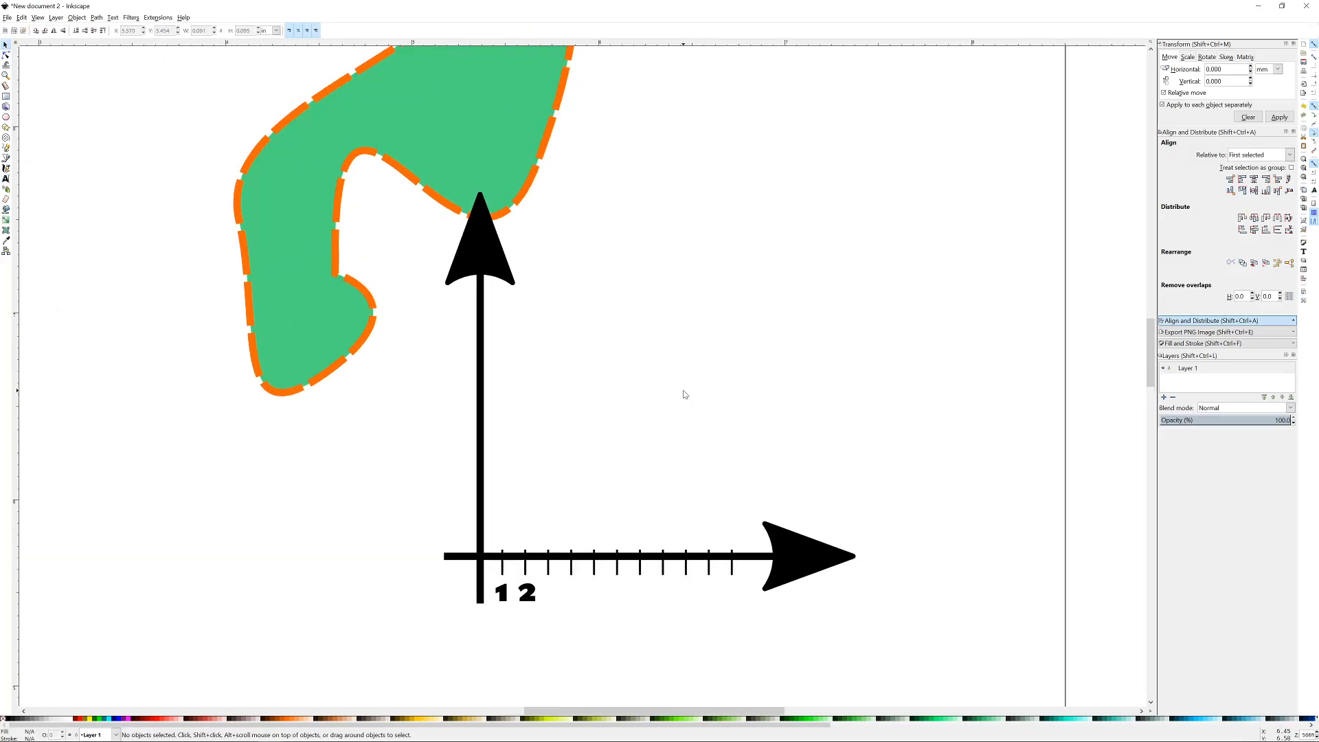
left_click(5, 157)
left_click_drag(448, 538, 539, 411)
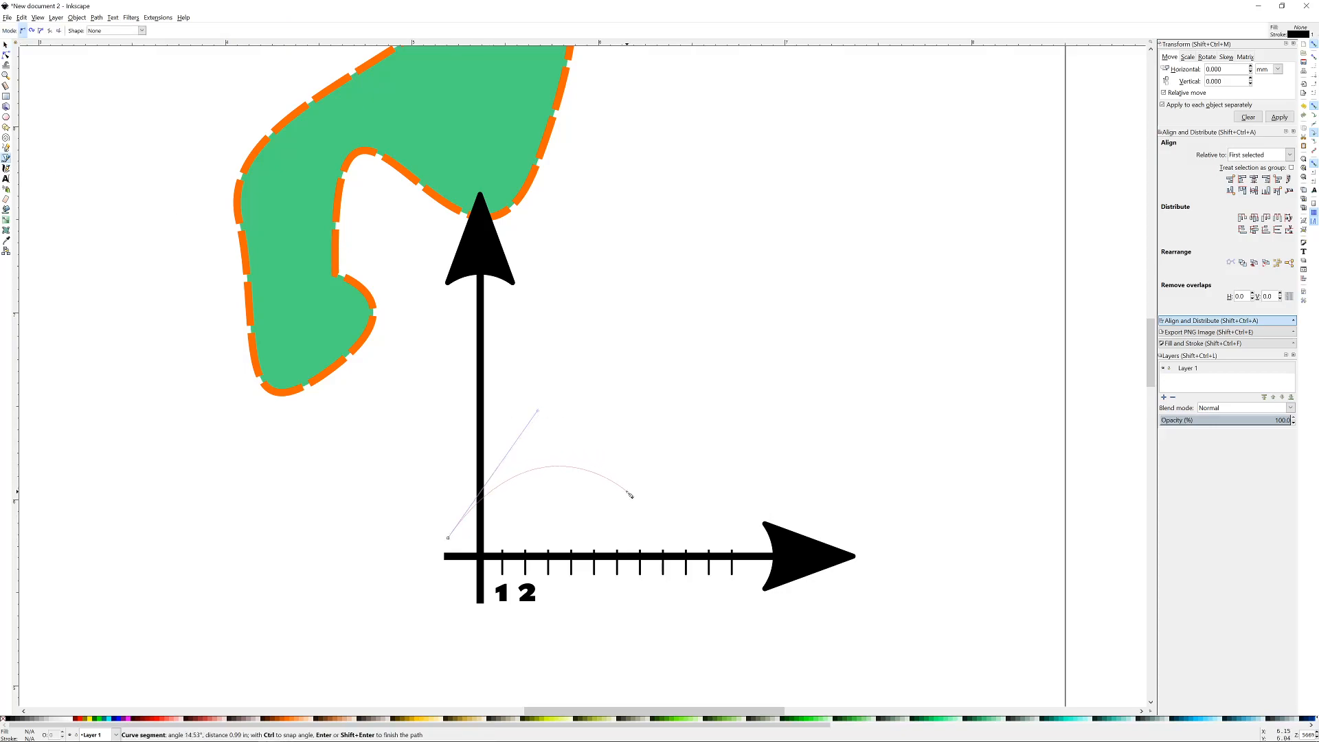
left_click_drag(651, 504, 716, 499)
left_click(775, 324)
double_click(819, 319)
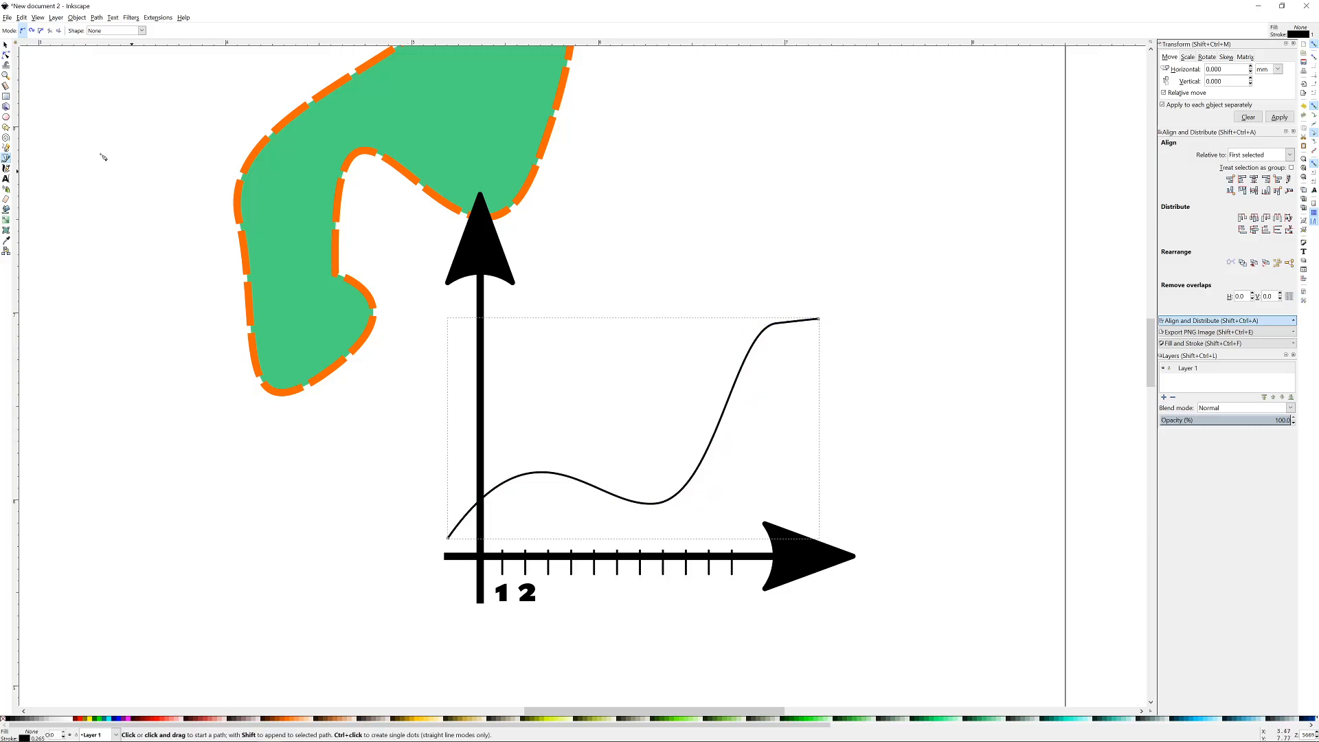
left_click(6, 46)
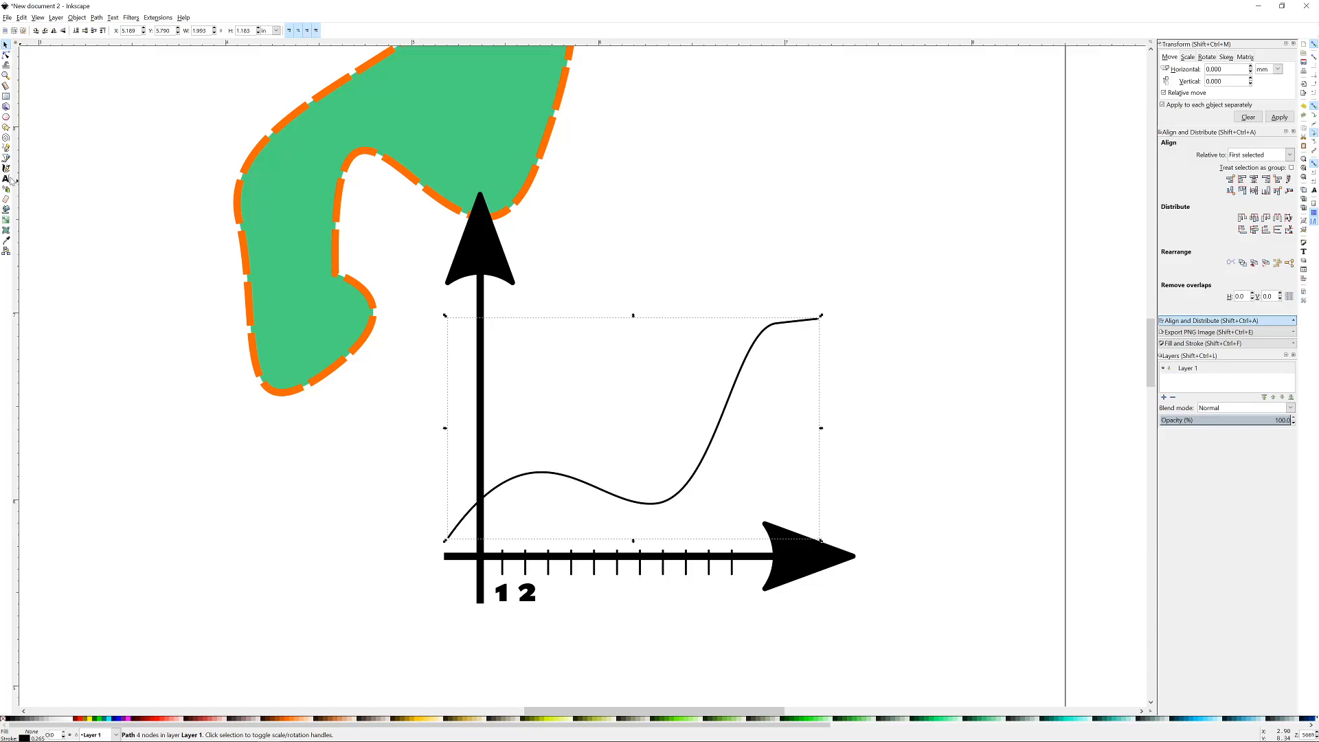
- Draw a short line pointing at the steep rise of the curve and give its end a solid arrowhead marker
left_click(6, 157)
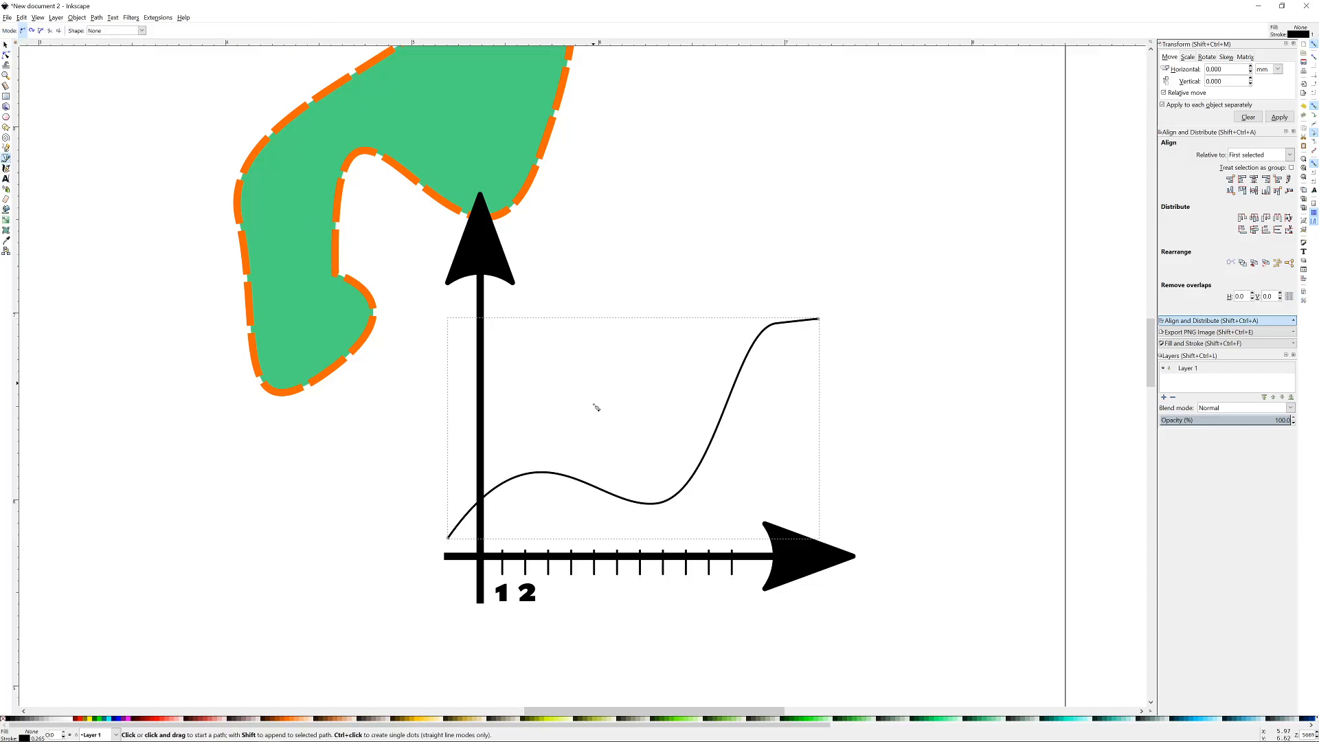
left_click_drag(655, 391, 716, 408)
double_click(716, 407)
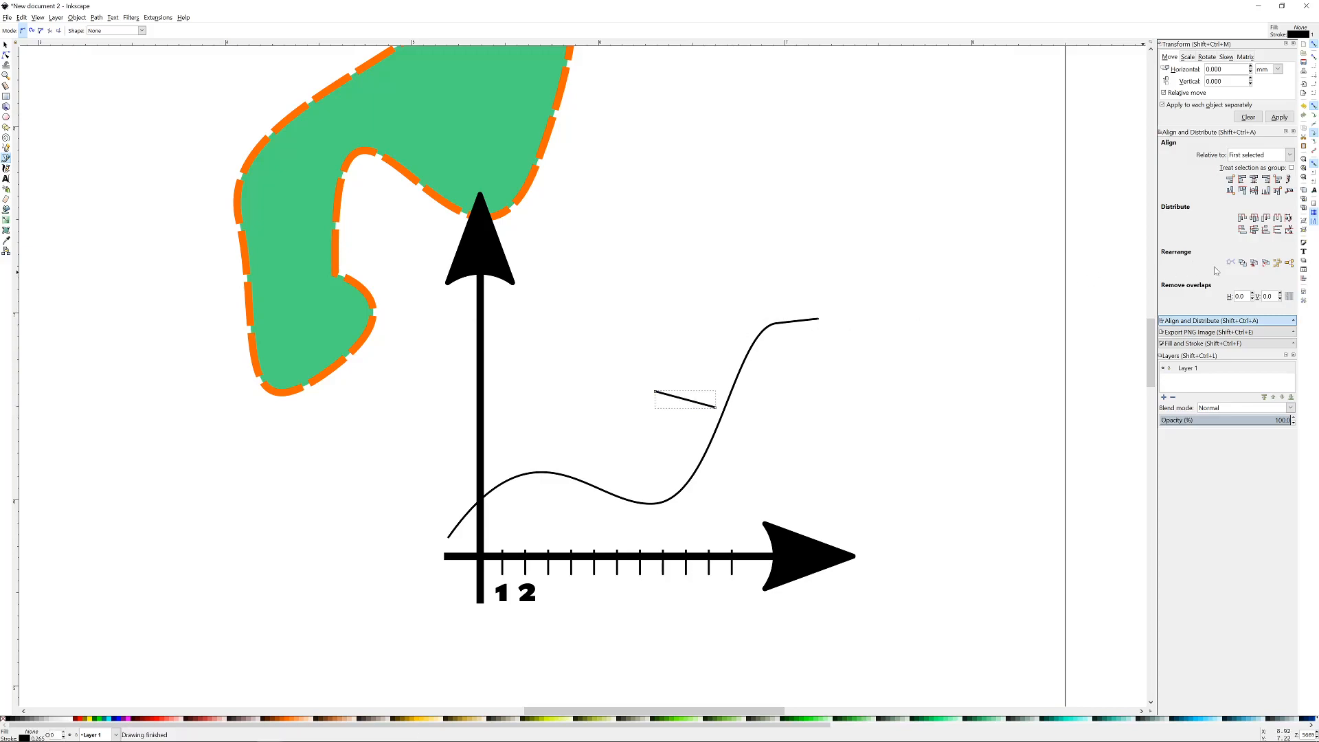
left_click(1304, 242)
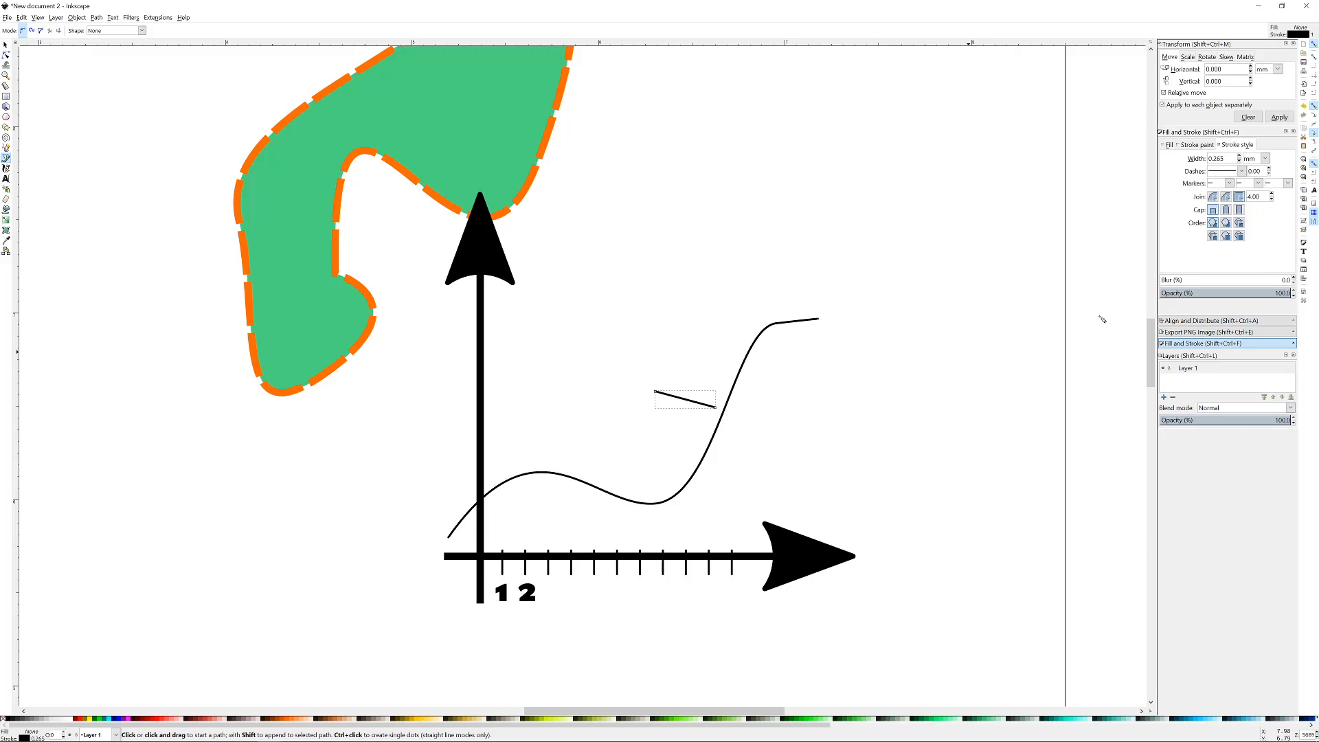
left_click(1280, 183)
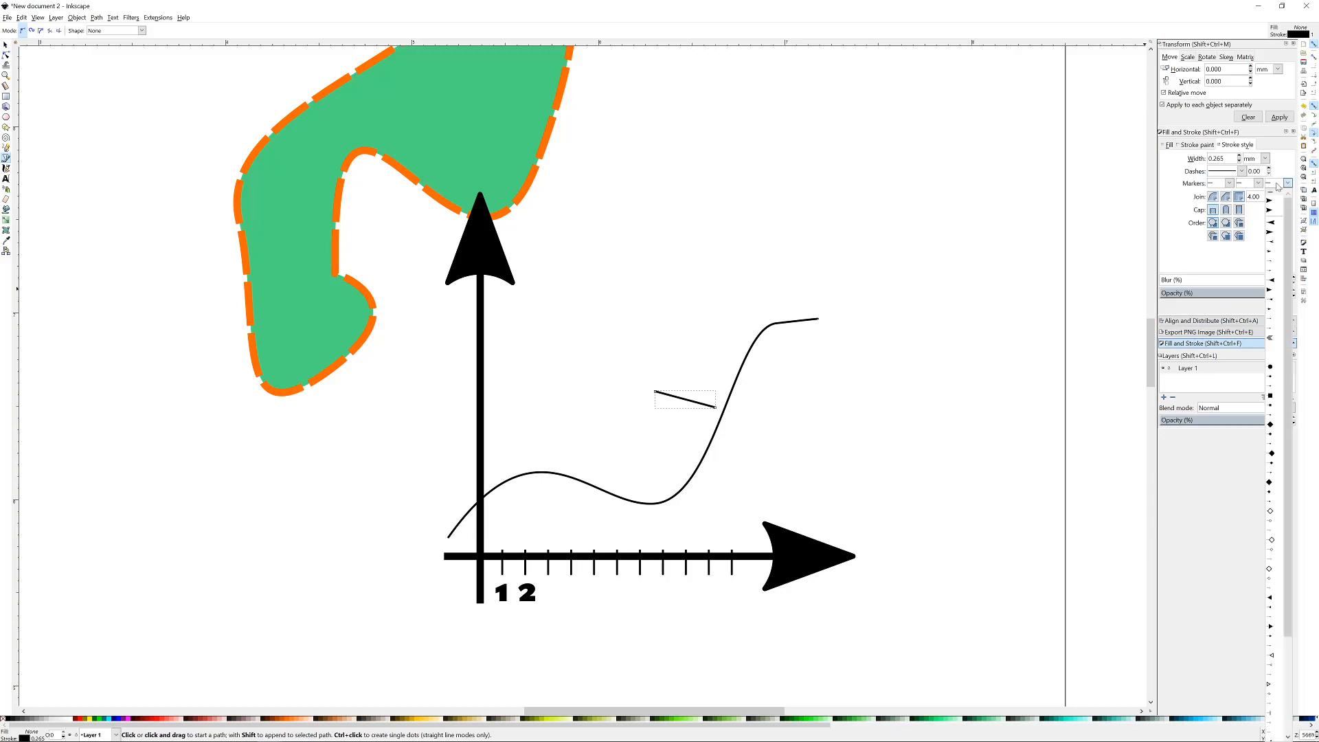
left_click(1270, 290)
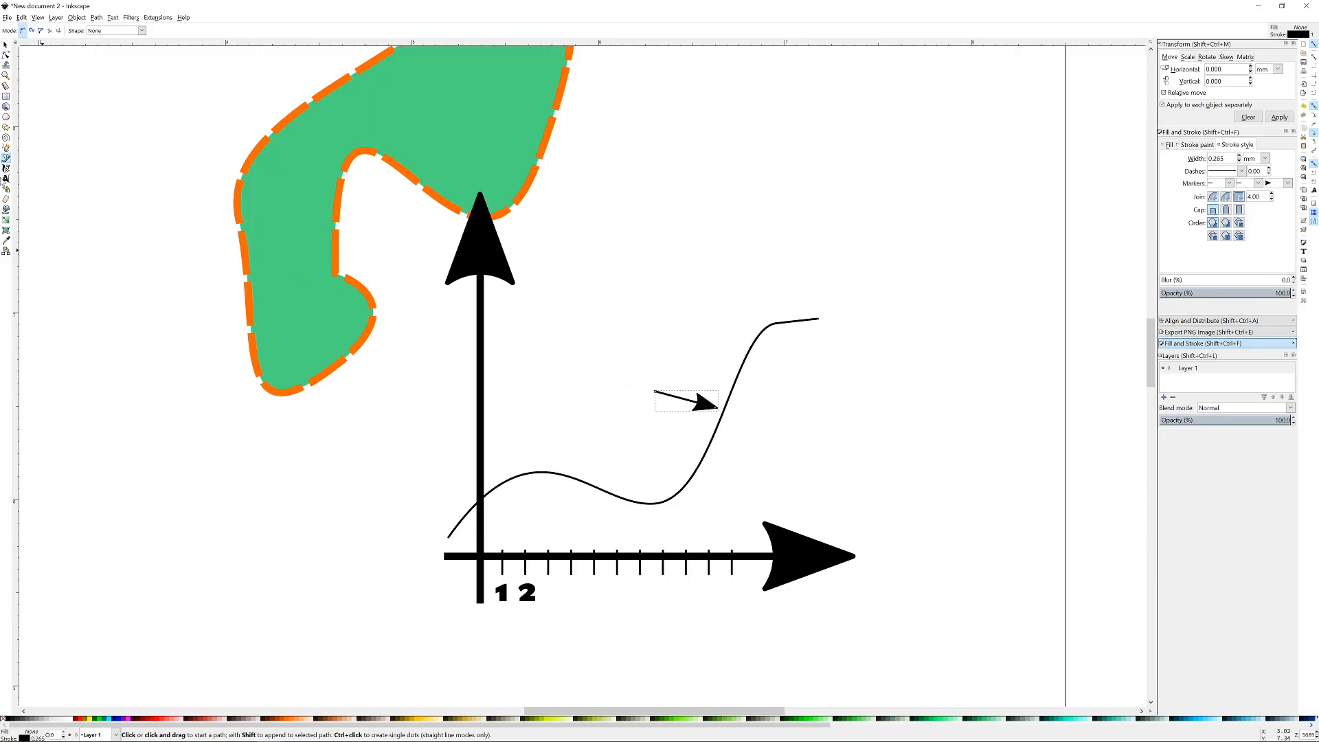
- Add the text "inflection pt", shrink it to about 4.4 pt and place it at the tail of the small arrow
left_click(6, 179)
left_click(554, 388)
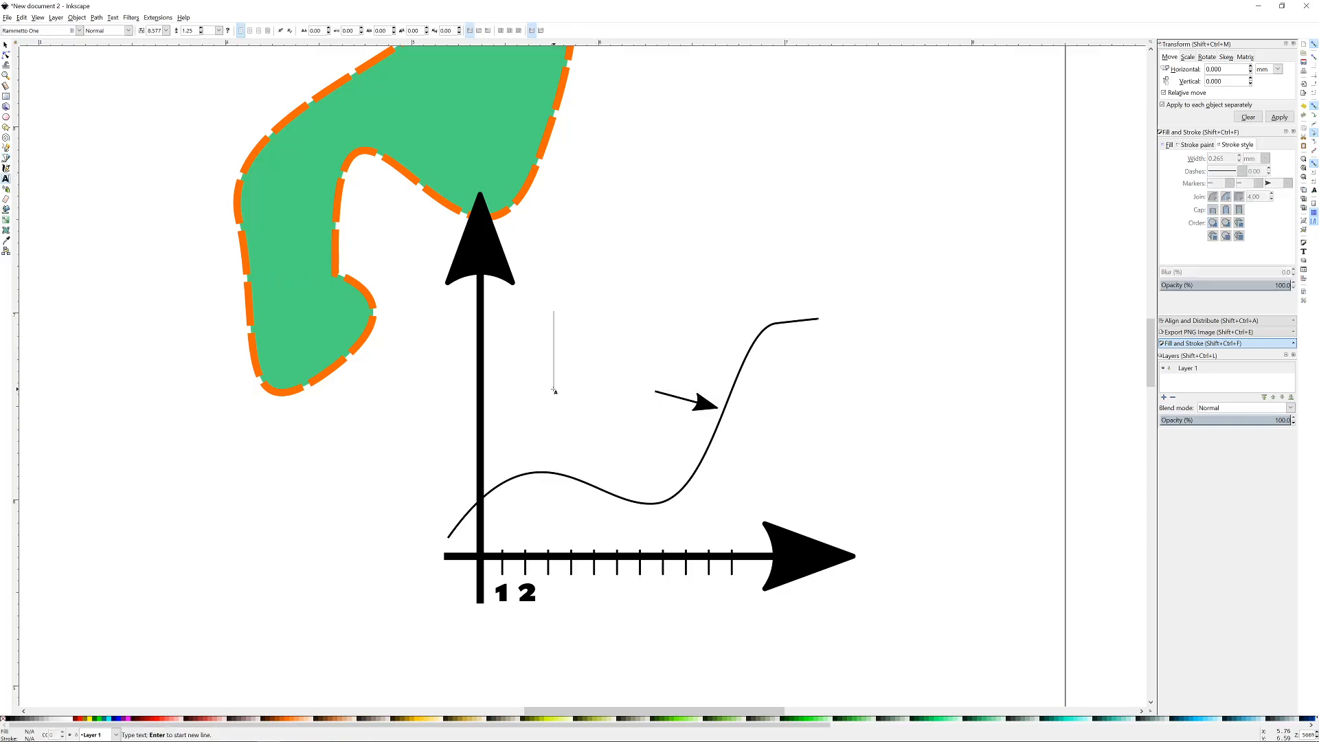
type("inflection ")
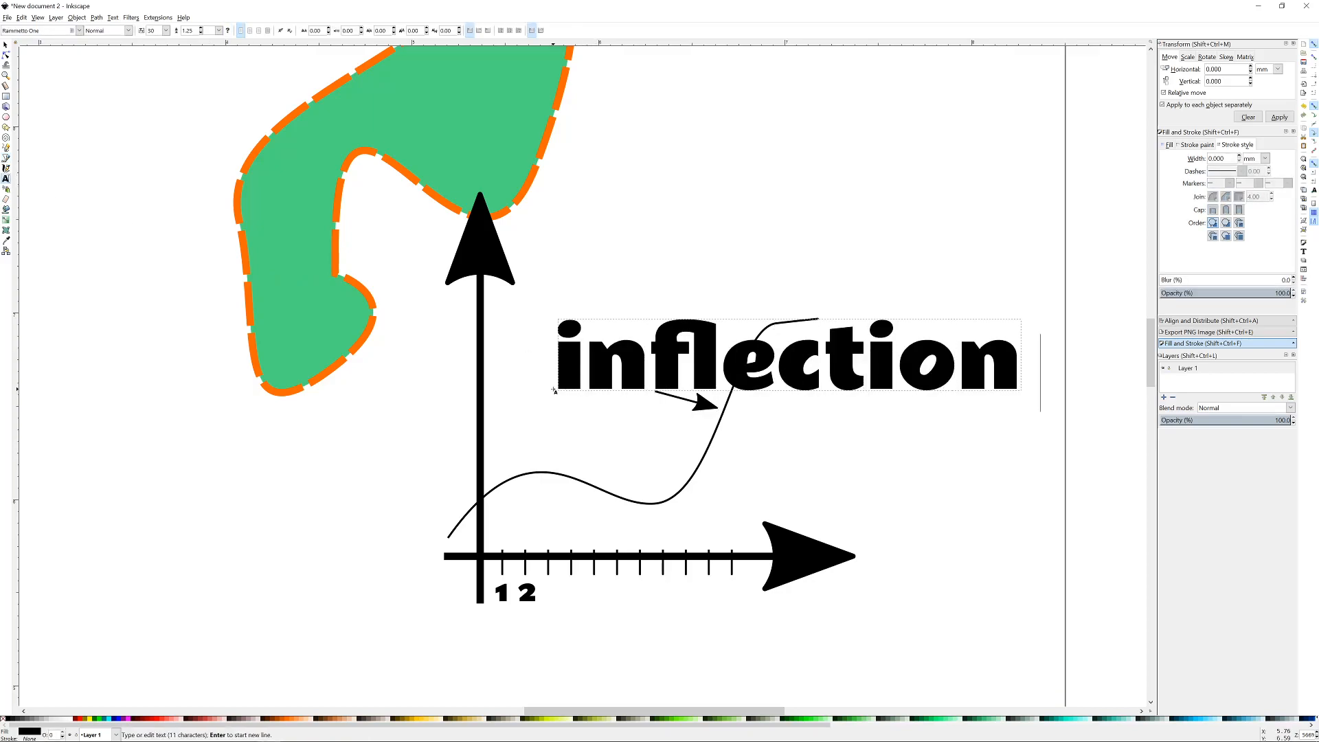
type("pt")
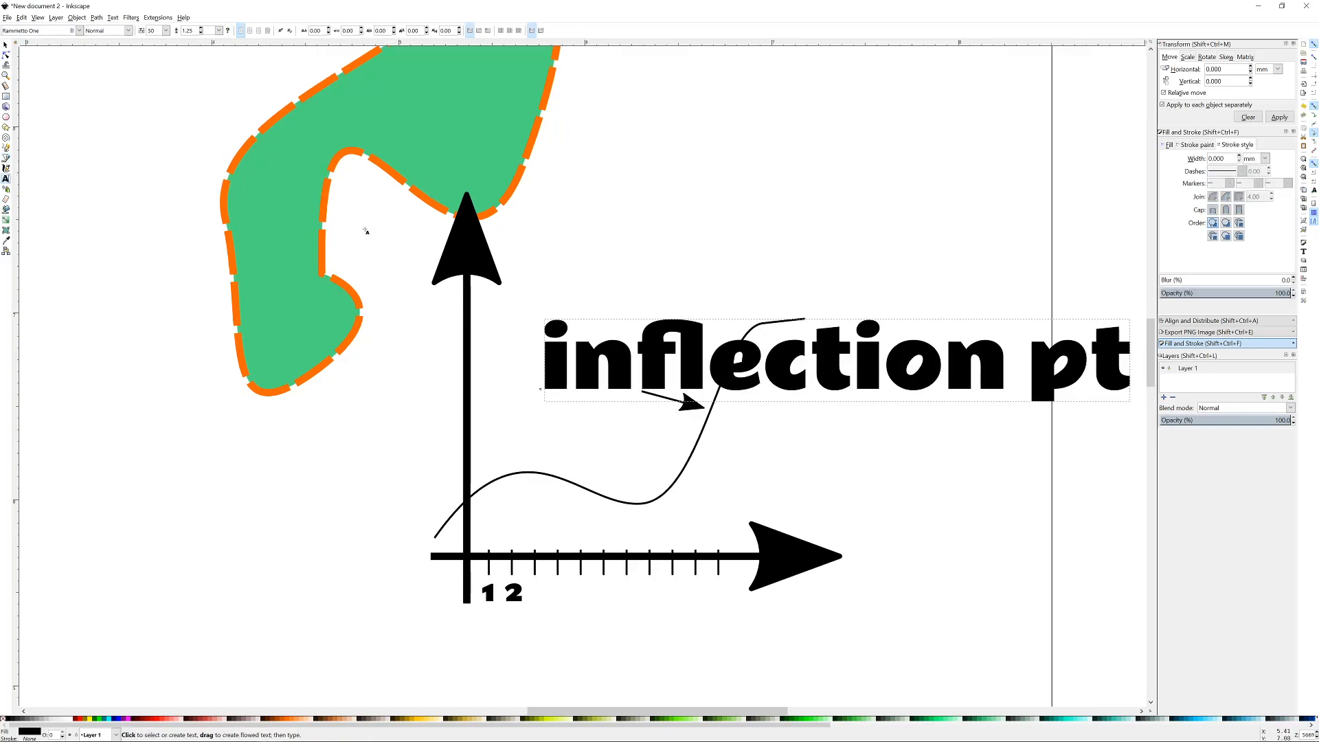
left_click(7, 45)
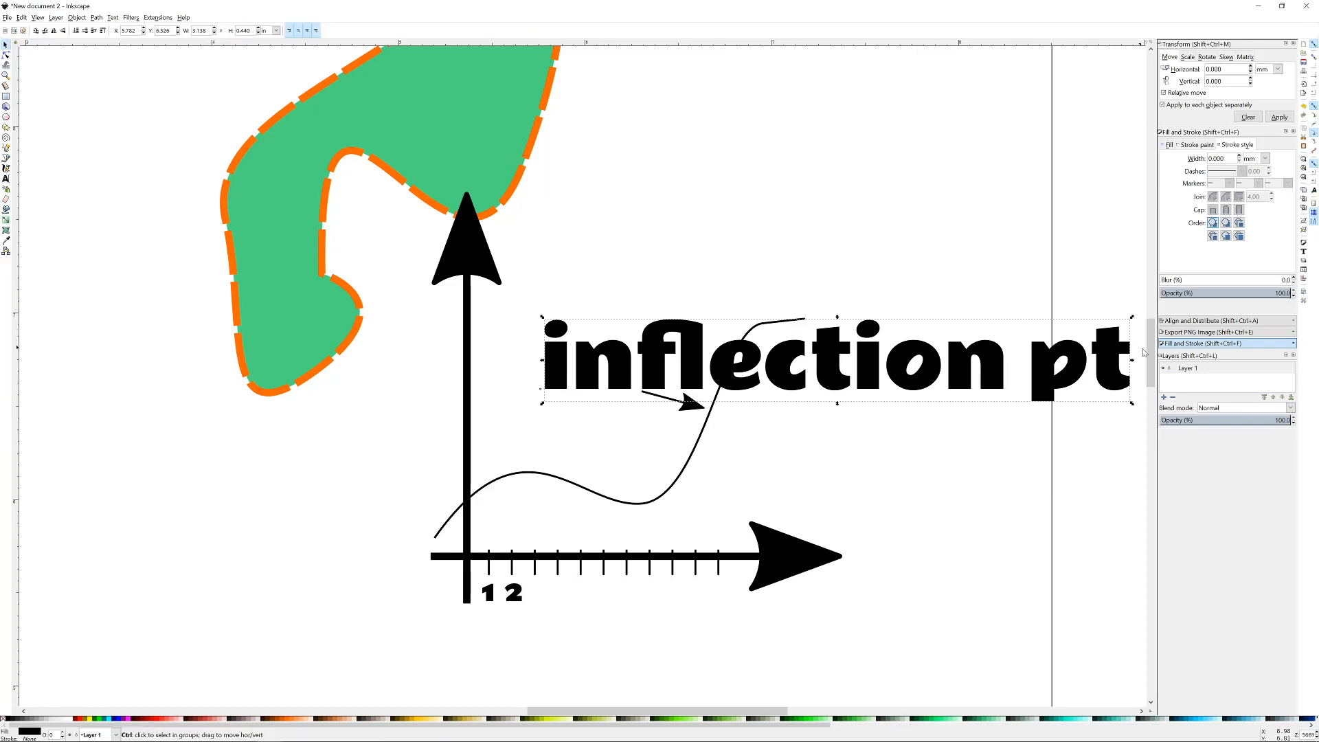
left_click_drag(1093, 362, 636, 383)
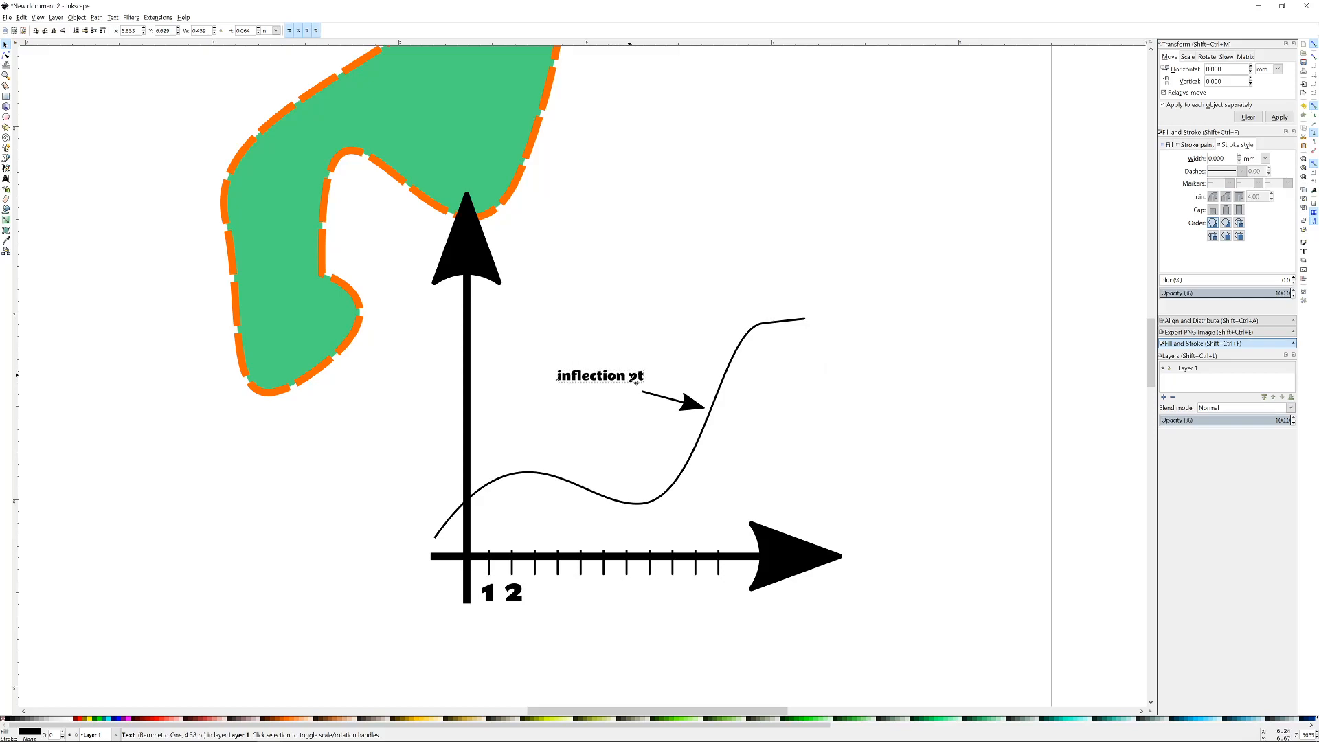
left_click(736, 433)
scroll(736, 433, "down", 1)
left_click_drag(930, 403, 904, 425)
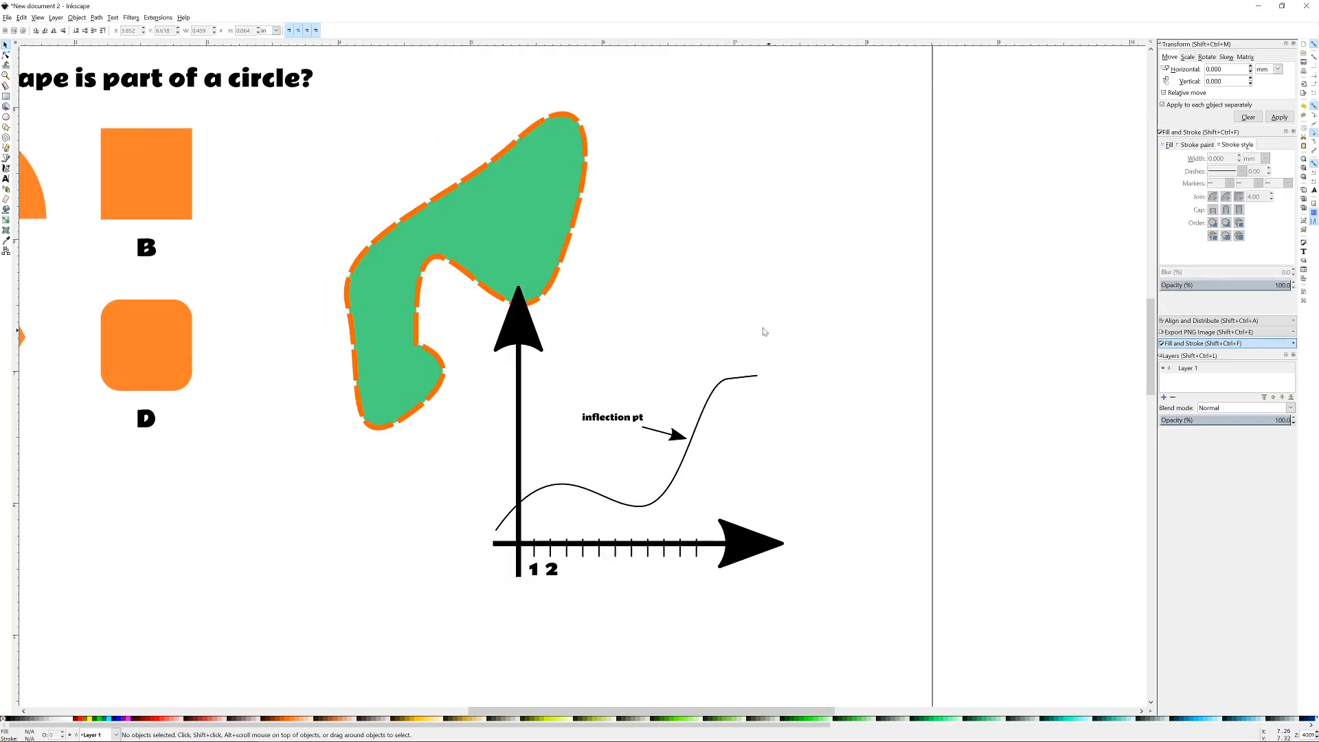
- Draw a small circle about 0.09 in wide just above the tick labelled 2
scroll(613, 465, "up", 2)
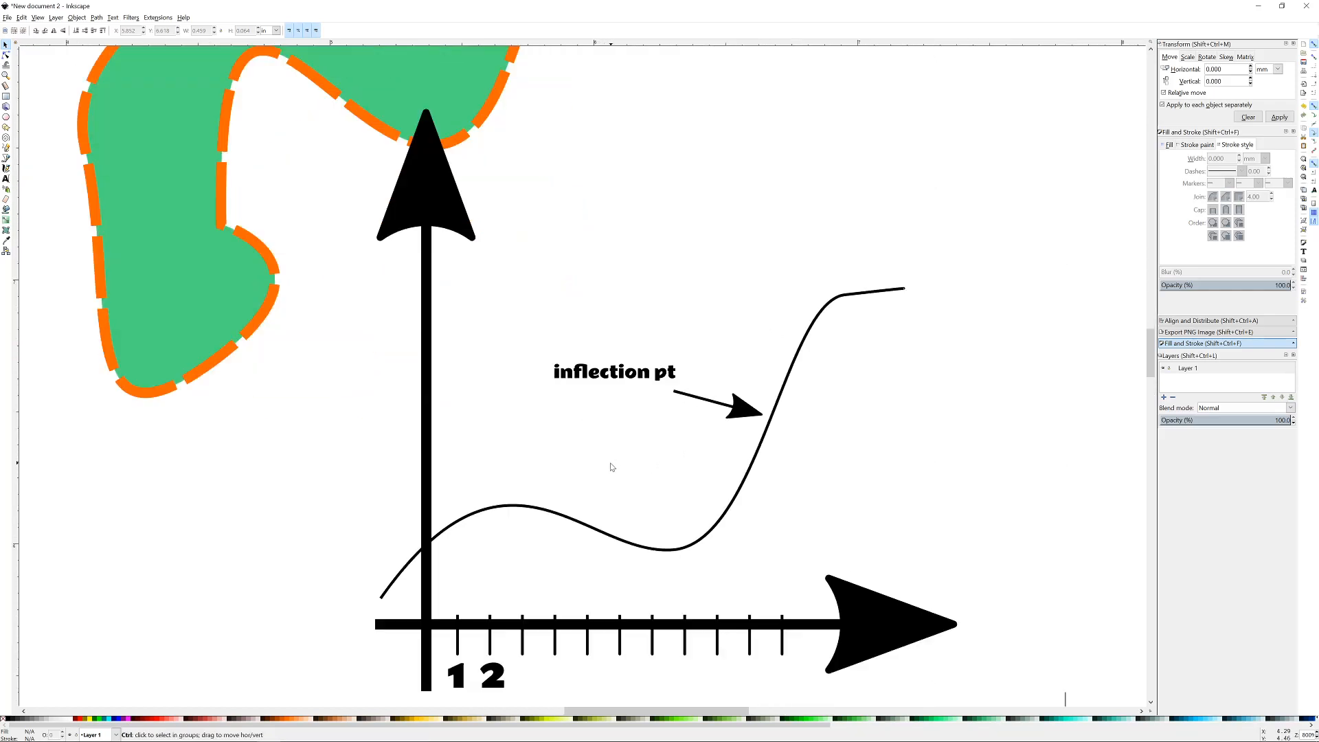
left_click(6, 116)
left_click_drag(483, 593, 502, 608)
left_click(244, 31)
key("s")
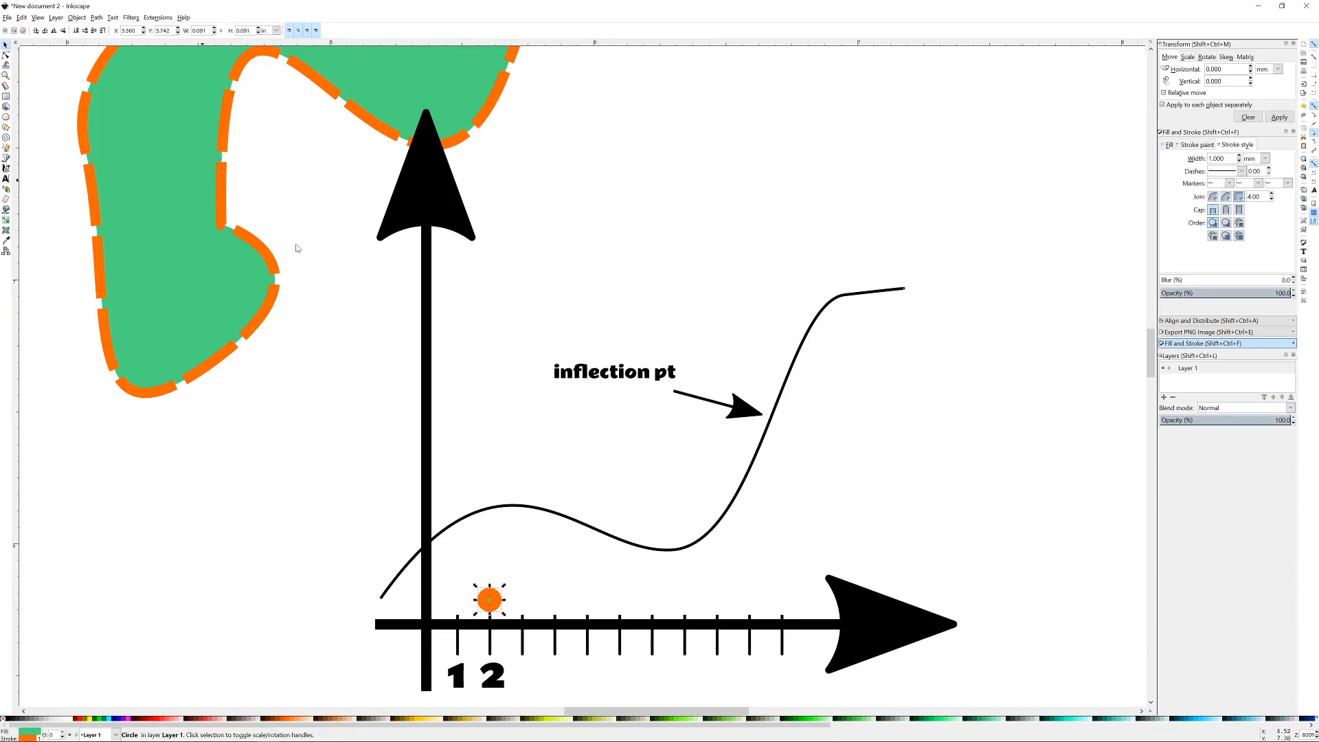
- Duplicate the circle twice and stack the copies into a column three circles high over tick 2
key("ctrl+d")
left_click_drag(488, 601, 496, 553)
key("ctrl+d")
left_click(522, 545)
- Duplicate the column of three circles over the following ticks, making six columns from tick 2 to tick 7
left_click_drag(451, 462, 526, 634)
key("ctrl+d")
left_click_drag(489, 576, 655, 580)
key("ctrl+d")
key("ctrl+d")
key("ctrl+d")
key("ctrl+d")
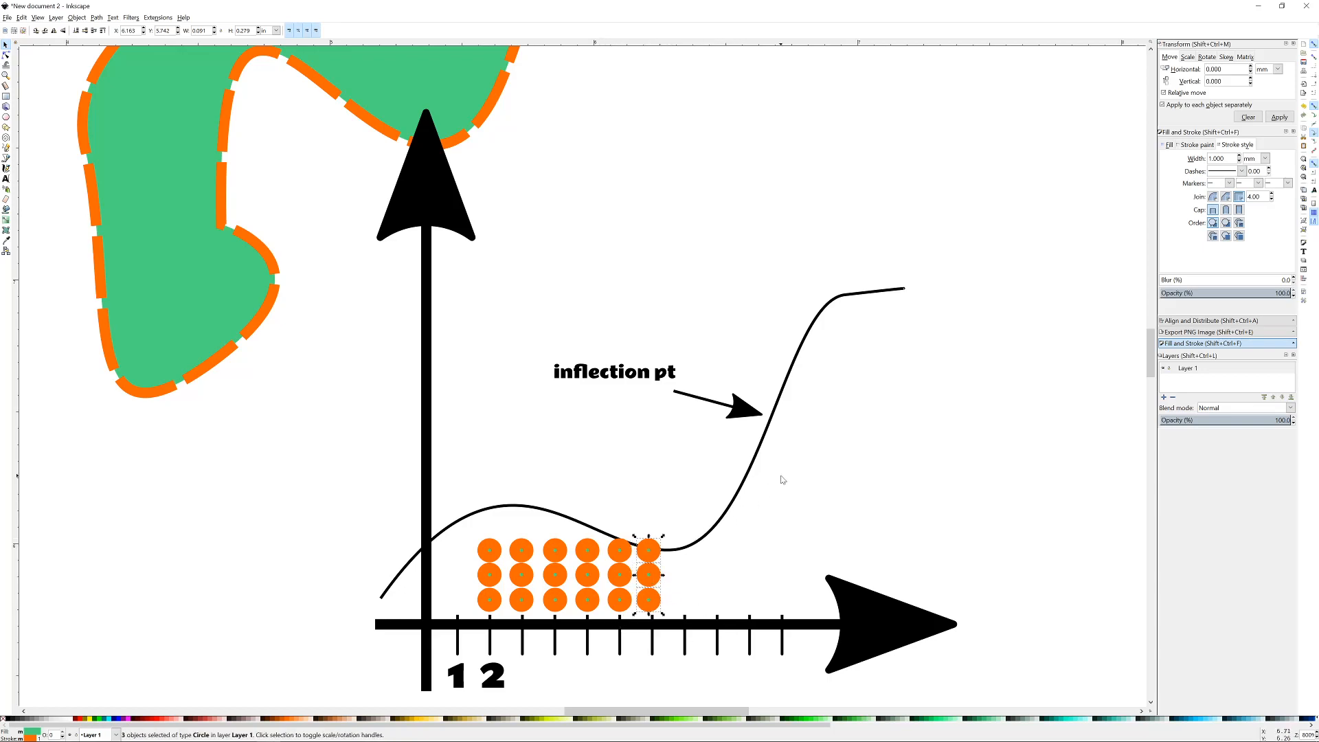
left_click(824, 479)
mouse_move(676, 492)
left_mouse_down()
mouse_move(633, 617)
mouse_move(492, 617)
mouse_move(784, 554)
left_mouse_up()
left_click_drag(829, 478, 602, 595)
left_click(849, 481)
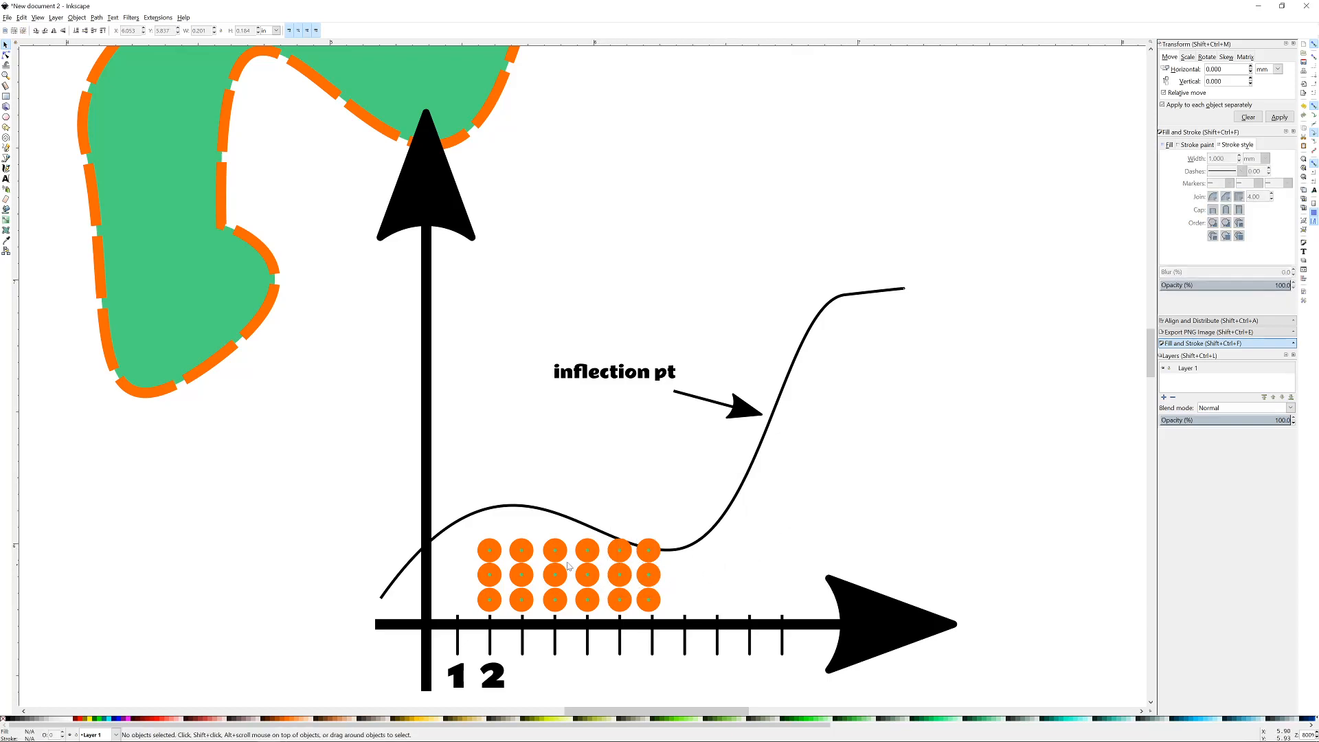
- Delete surplus circles from the tops of the columns, leaving heights of 2, 1, 2, 2, 3 and 2
left_click(491, 554)
key("Delete")
left_click(522, 550)
key("Delete")
left_click(521, 575)
key("Delete")
left_click(560, 556)
key("Delete")
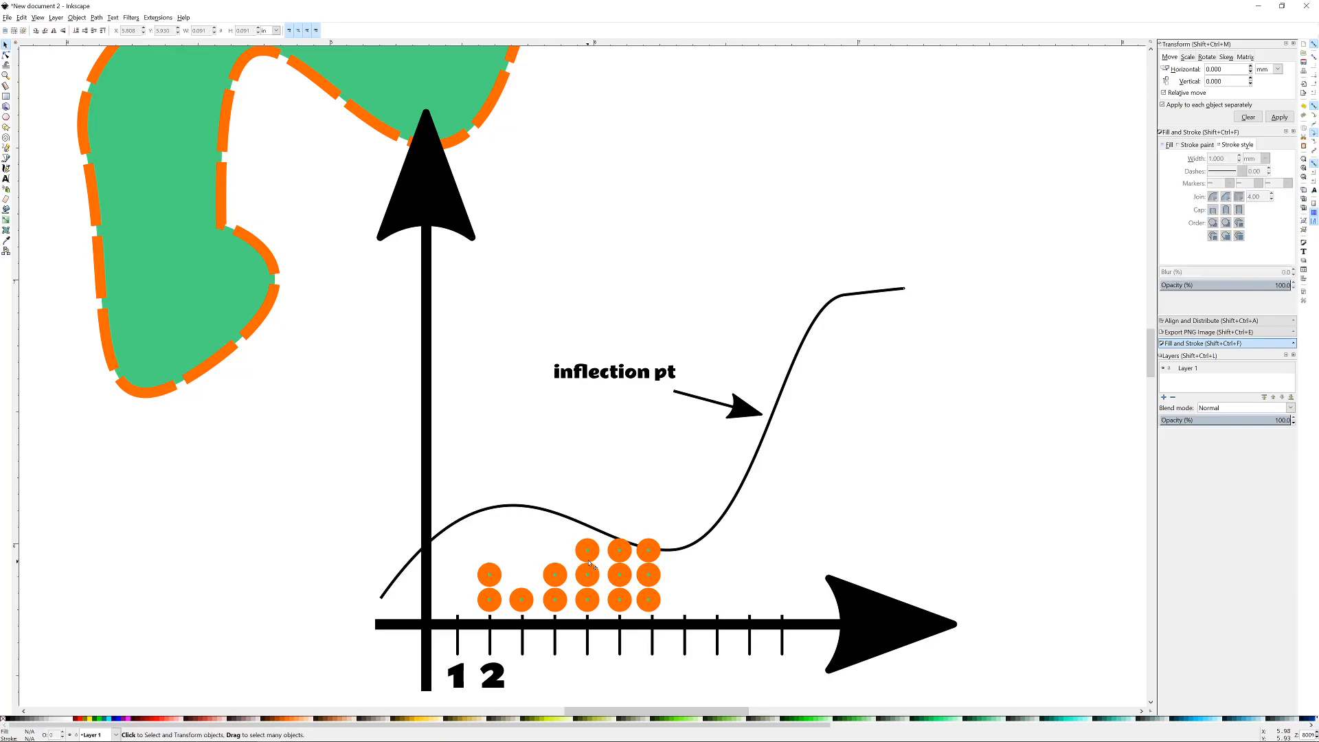
left_click(590, 558)
key("Delete")
left_click(649, 555)
key("Delete")
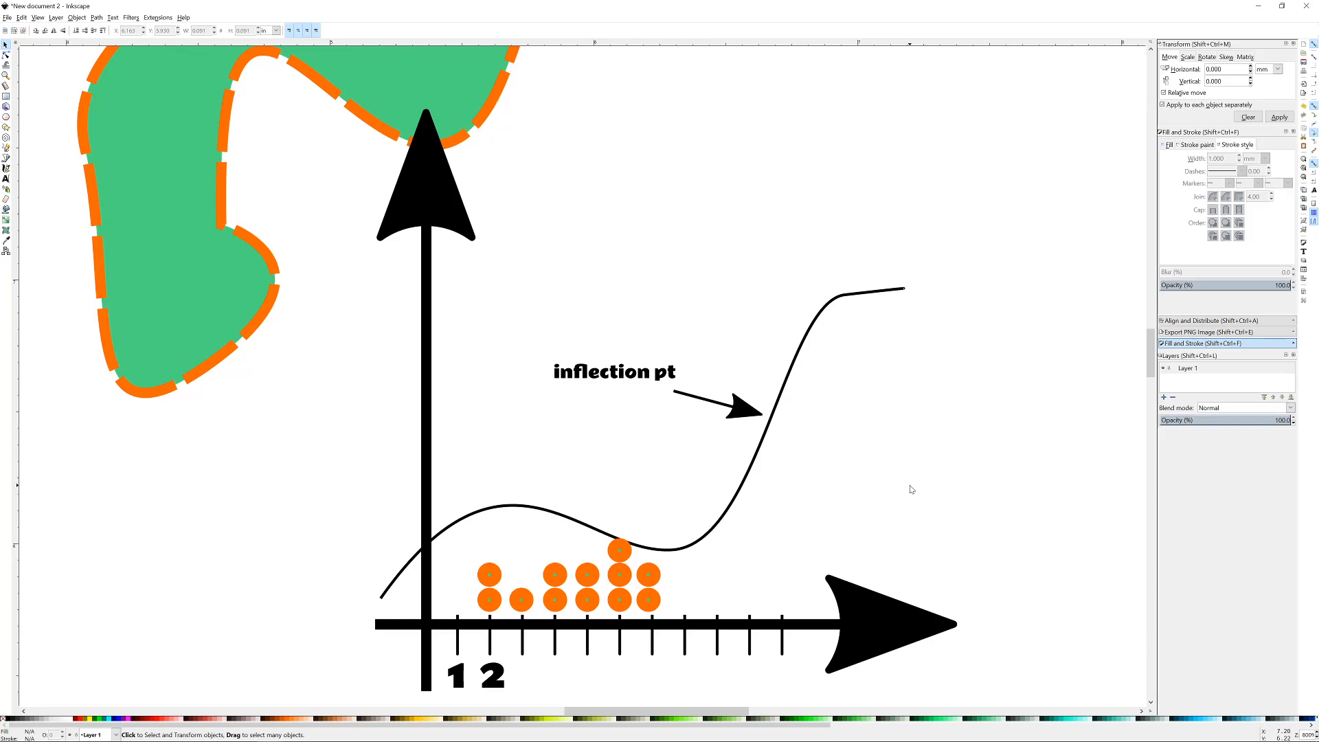
- Place one separate circle above the ninth tick, apart from the other columns
scroll(845, 477, "down", 2)
scroll(756, 536, "up", 2)
left_click_drag(740, 511, 804, 504)
left_click(897, 406)
scroll(959, 396, "down", 1)
left_click_drag(962, 393, 878, 450)
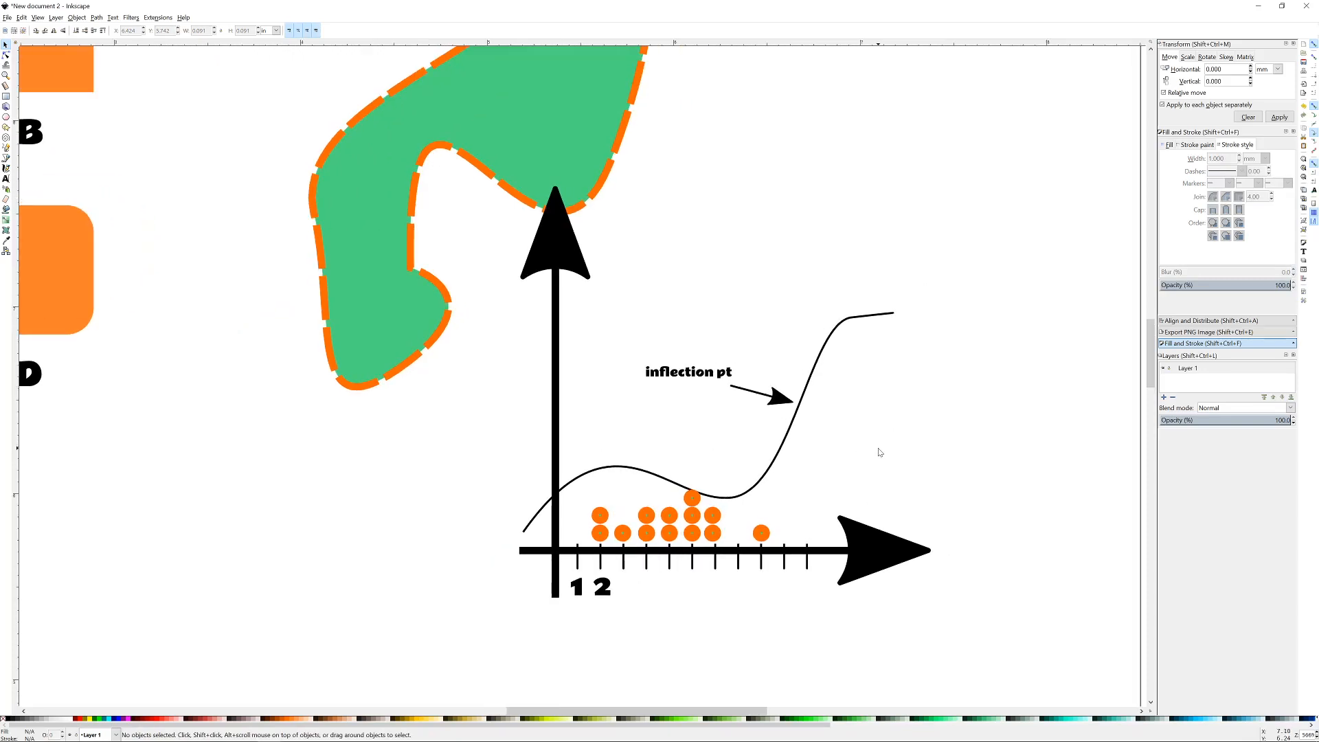
- Examine the finished graph and how it sits with the other drawings on the whole page
scroll(859, 428, "down", 1)
left_click(834, 375)
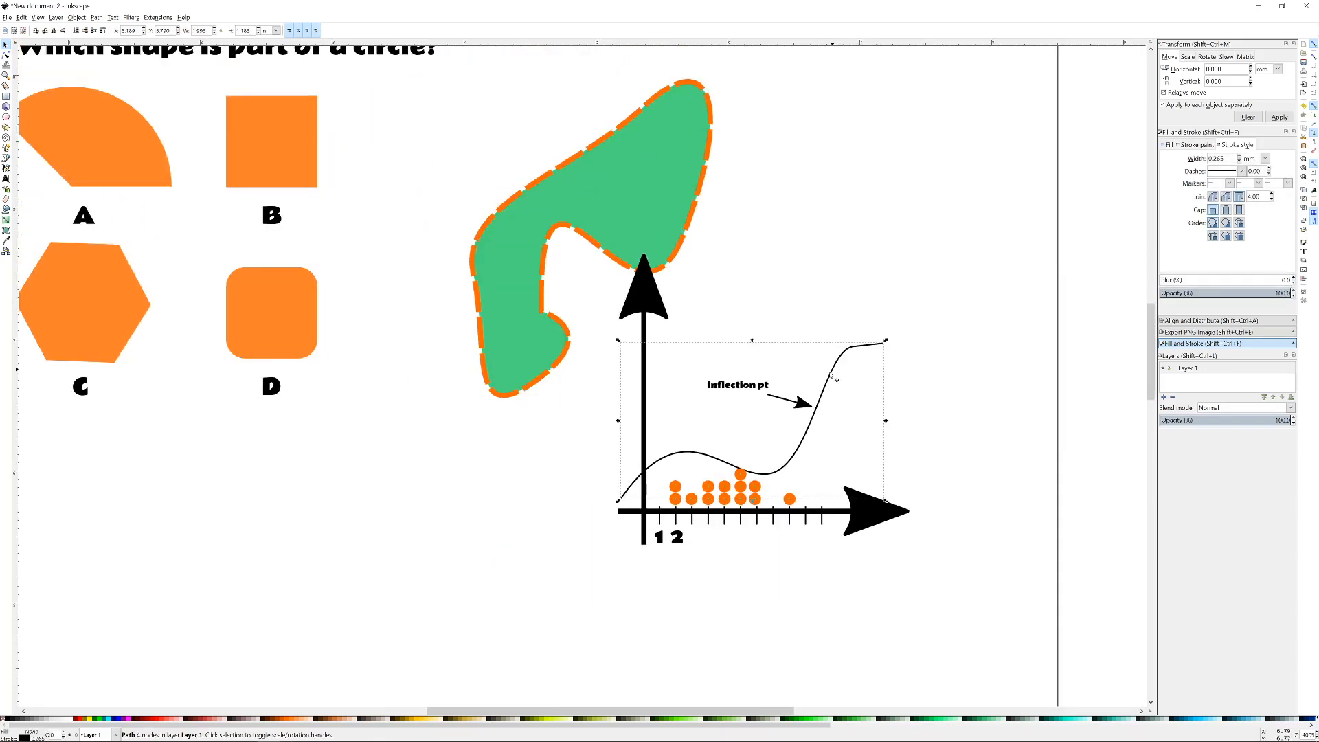
left_click(936, 239)
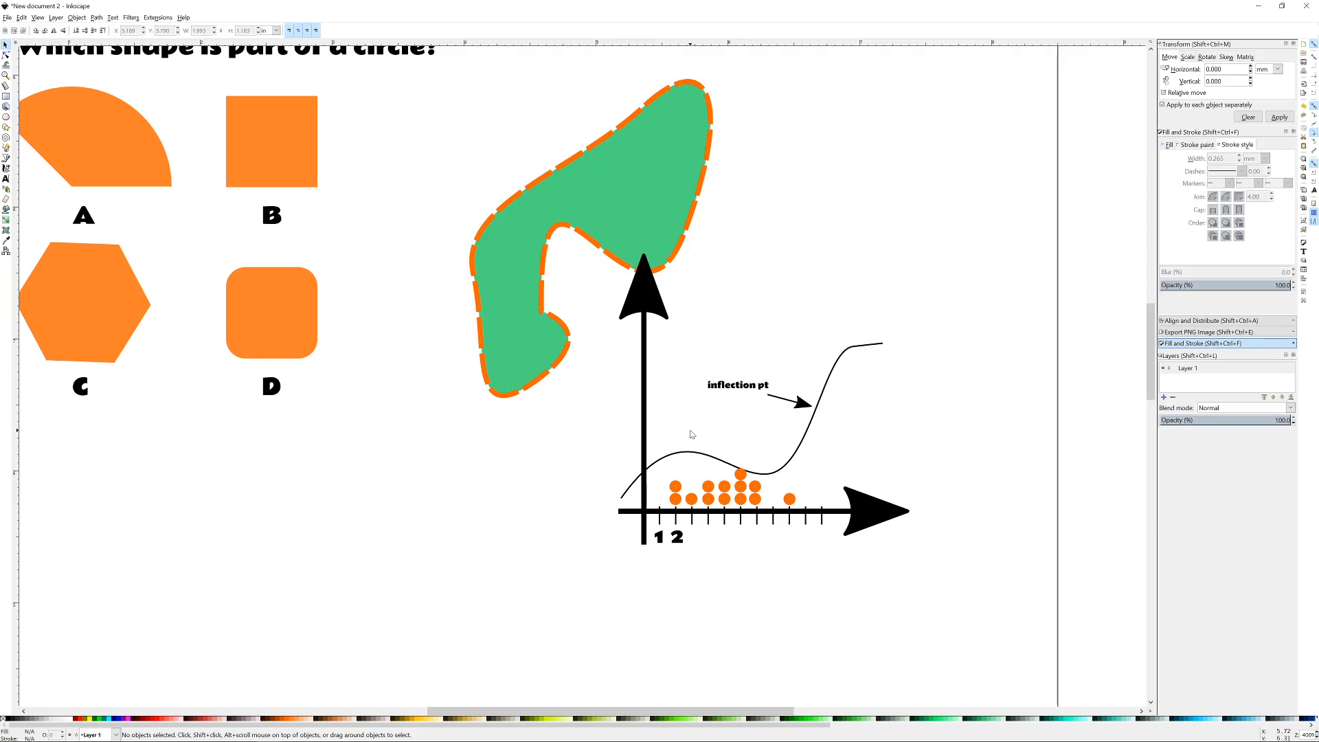
scroll(695, 436, "down", 1)
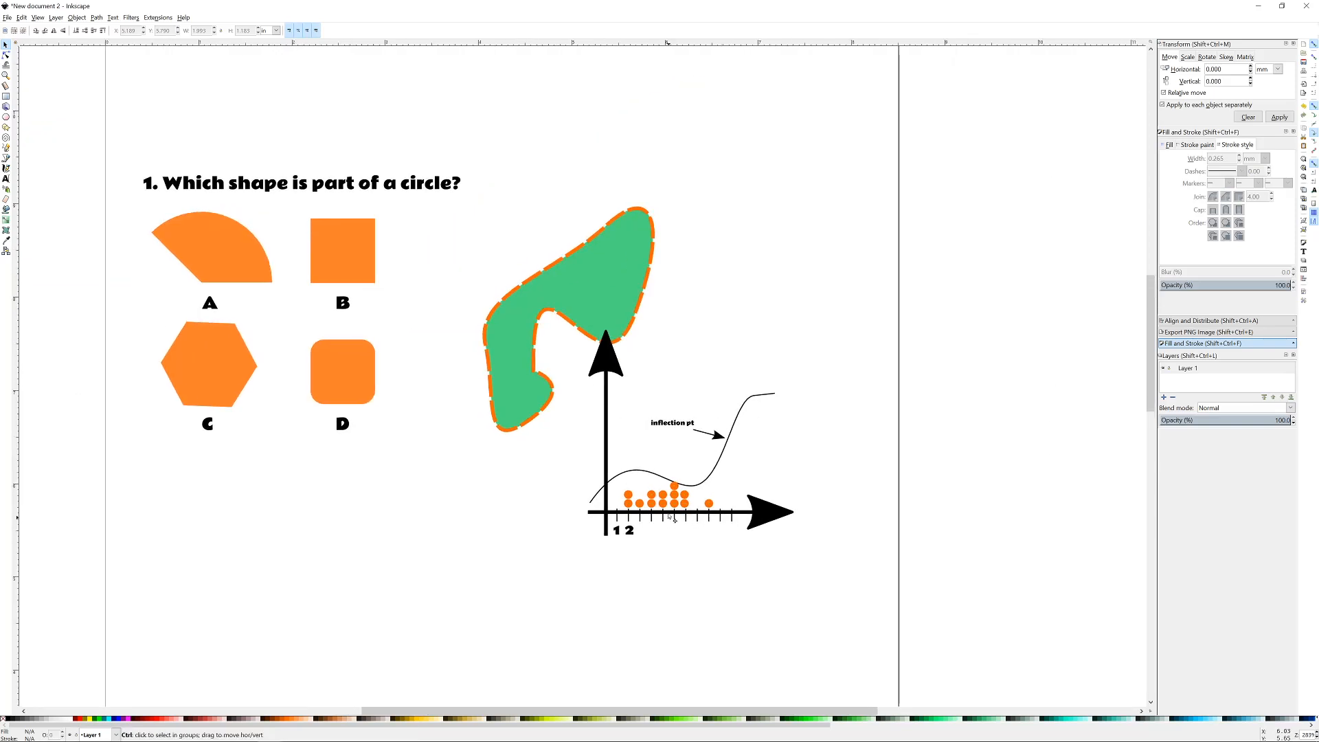
scroll(672, 508, "up", 2)
scroll(670, 516, "down", 2)
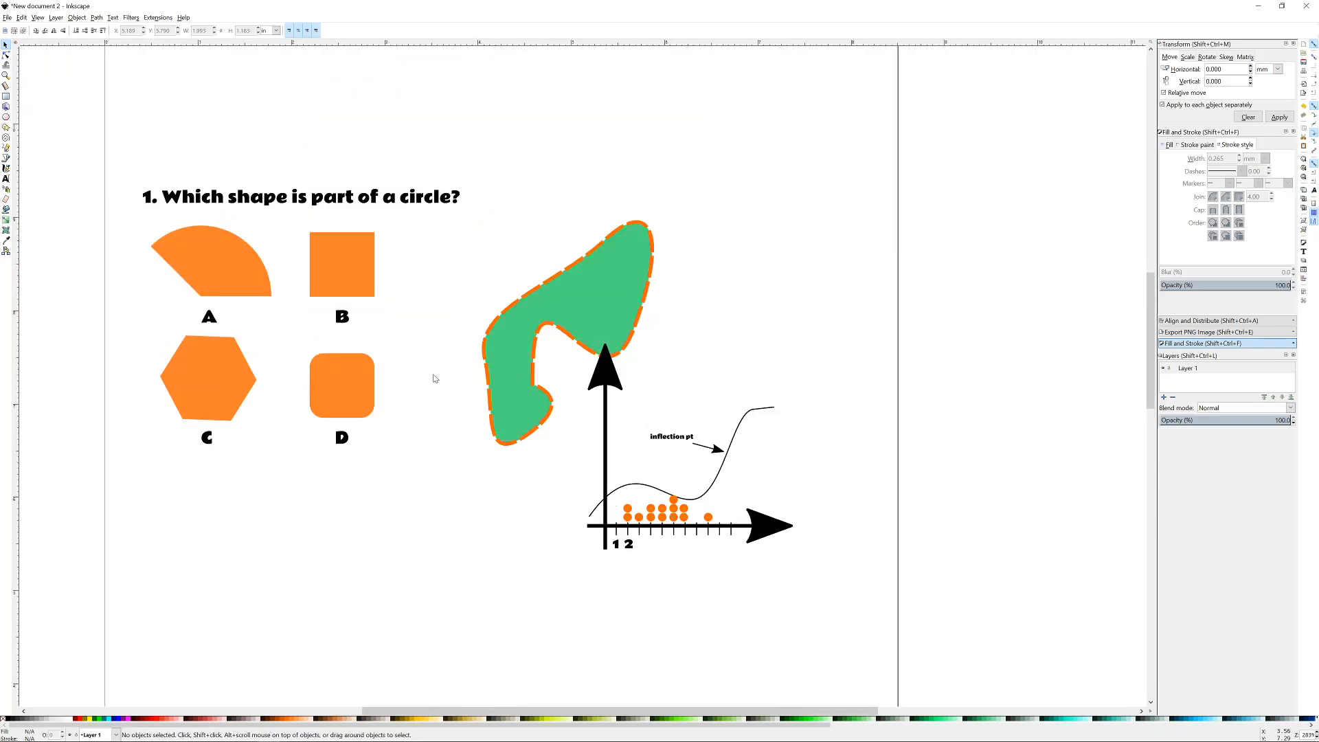
scroll(539, 410, "down", 2)
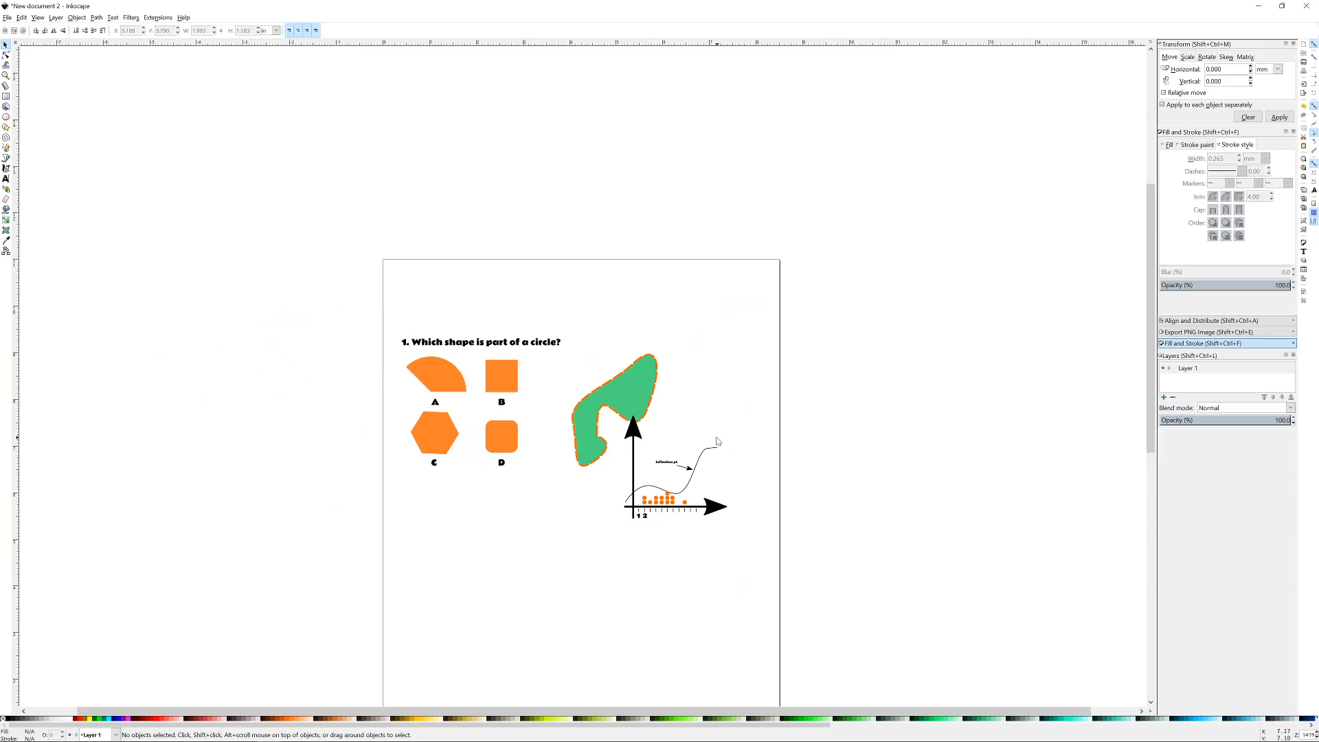
left_click_drag(711, 415, 731, 328)
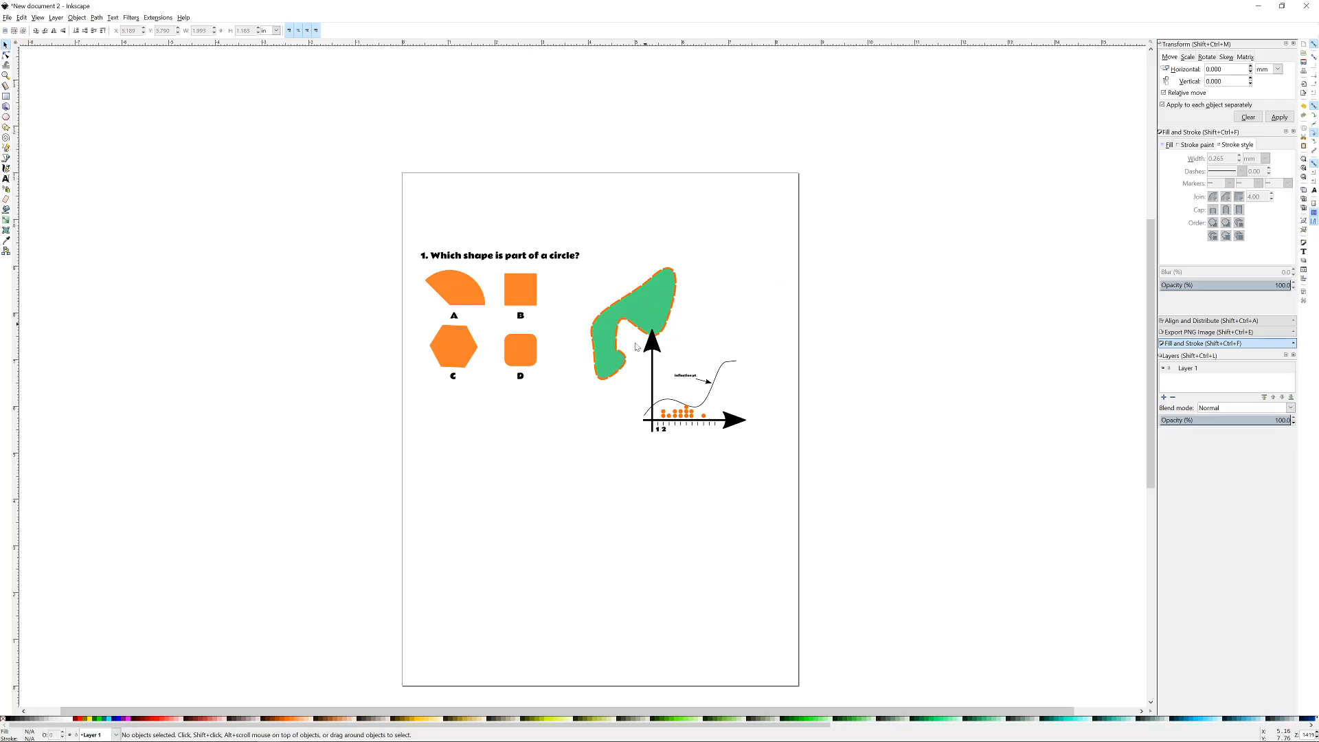
- Move the dashed green shape off the graph to the empty area above it and open the PNG export settings
left_click(661, 297)
left_click_drag(657, 295, 715, 184)
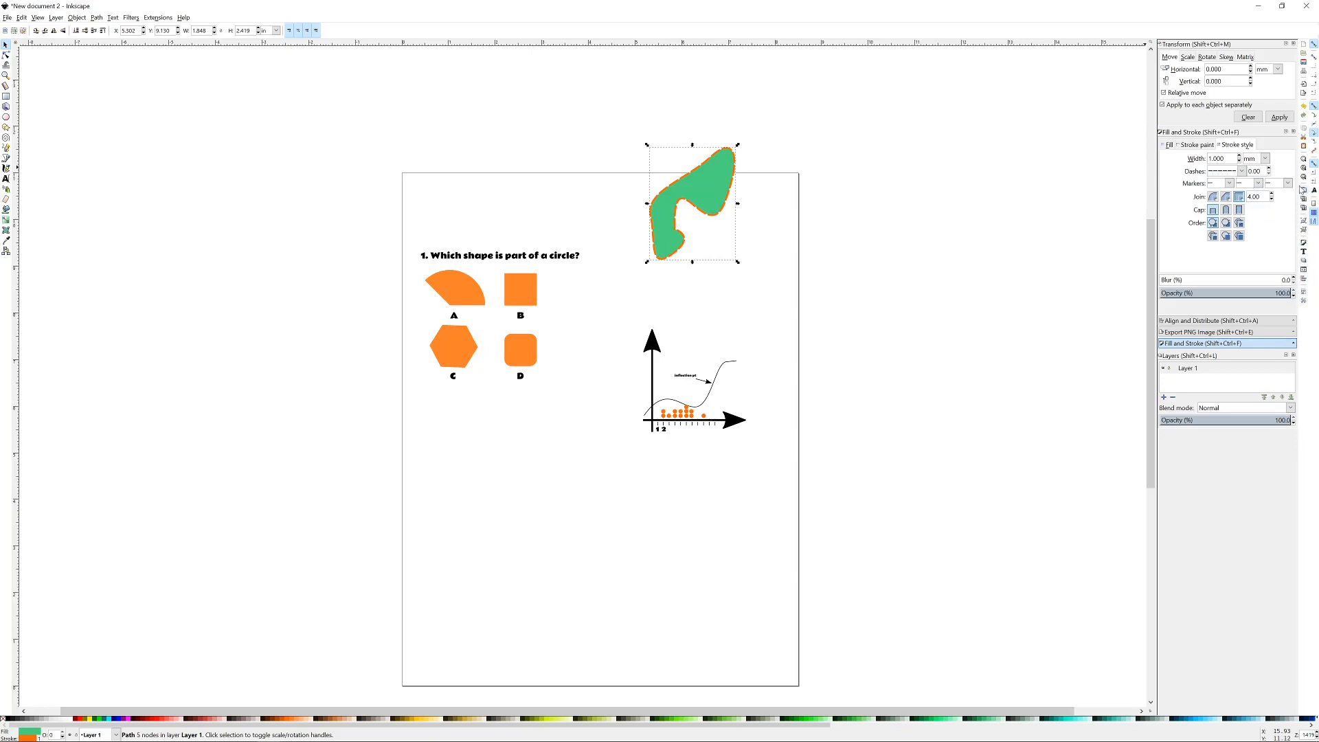
left_click(1305, 94)
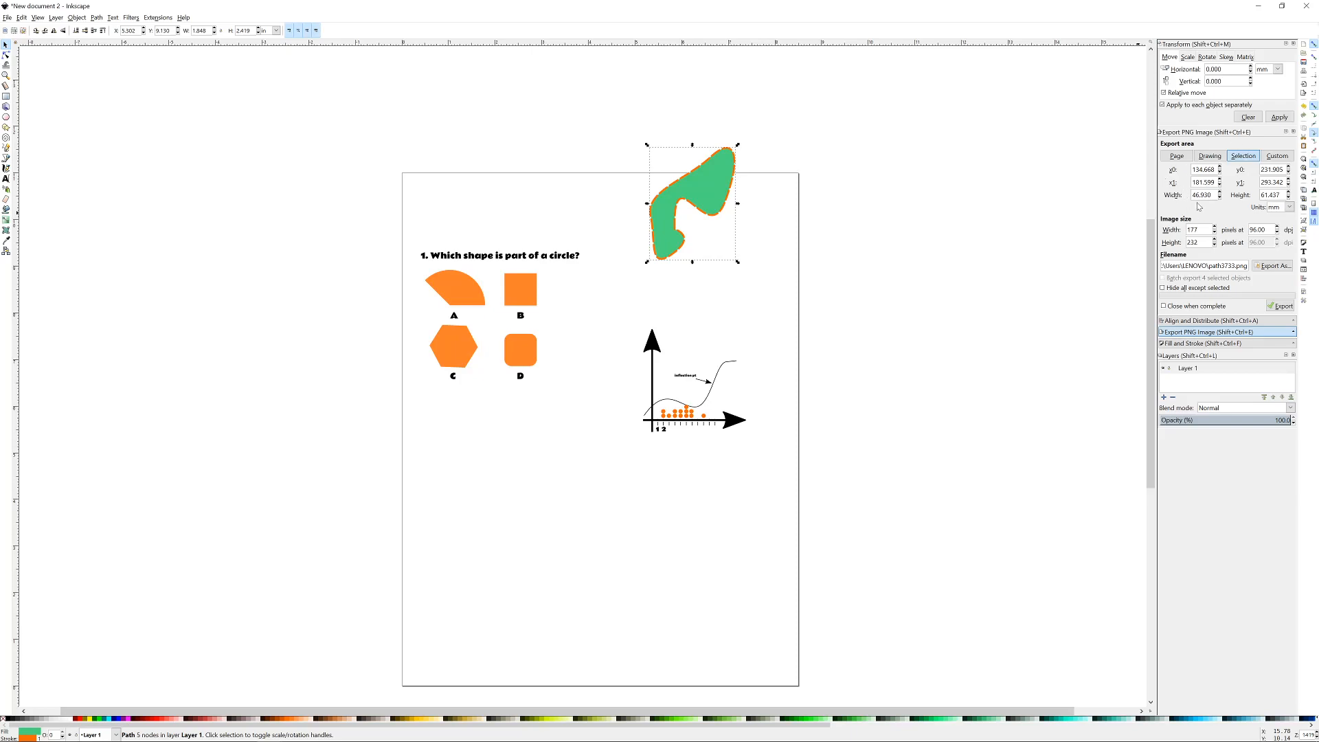
left_click_drag(832, 238, 848, 175)
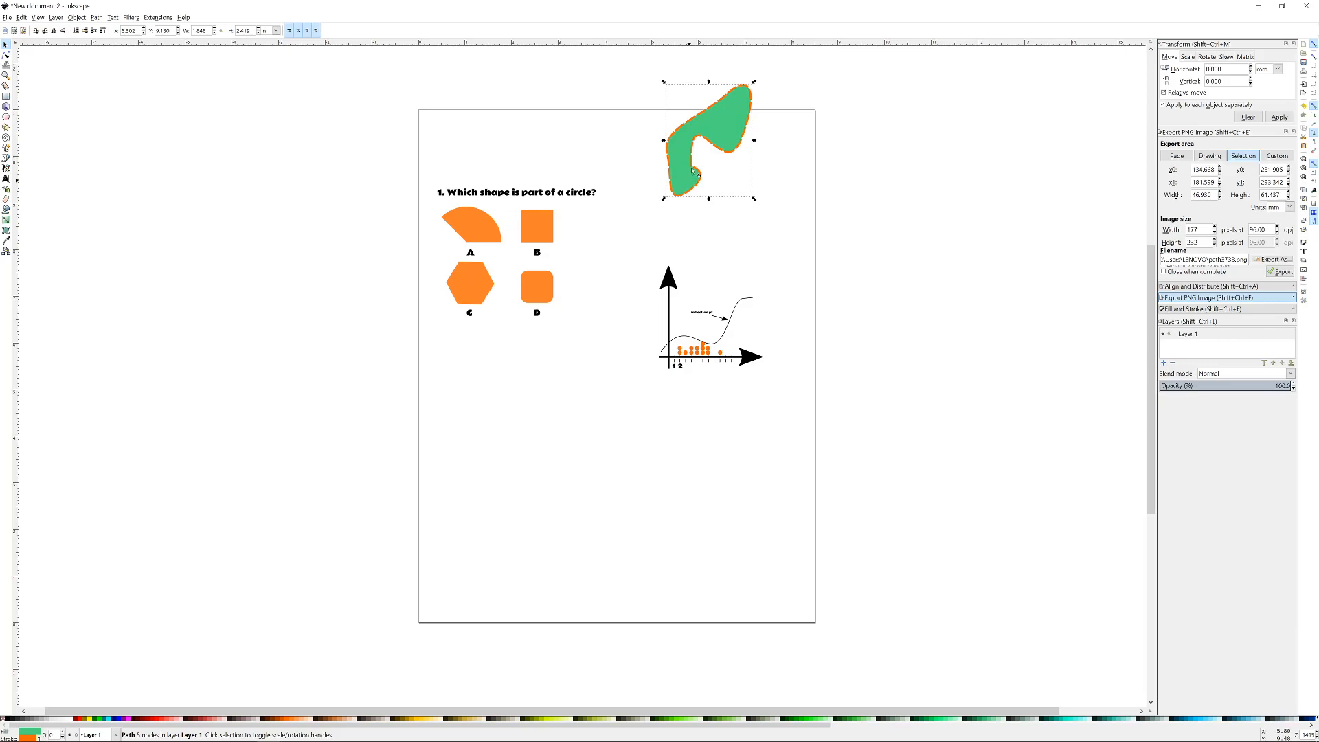
left_click_drag(723, 134, 749, 177)
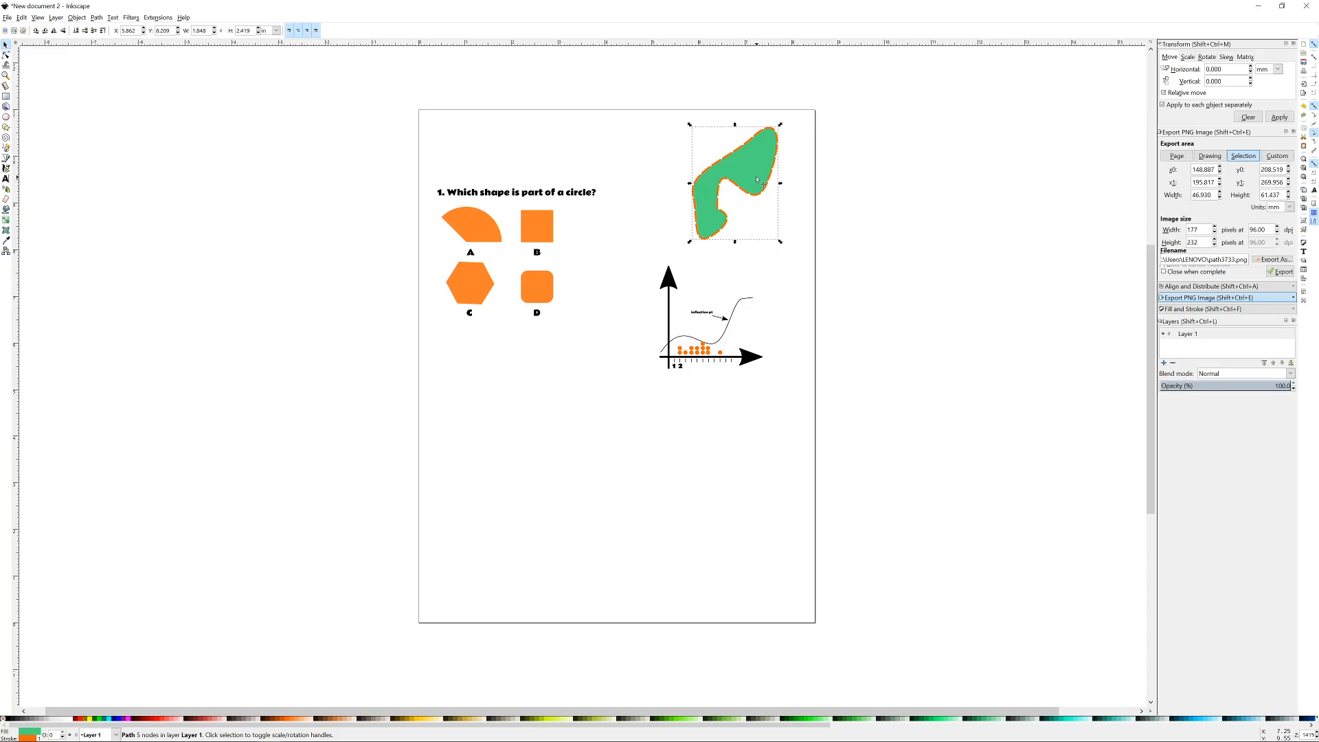
left_click_drag(756, 180, 602, 282)
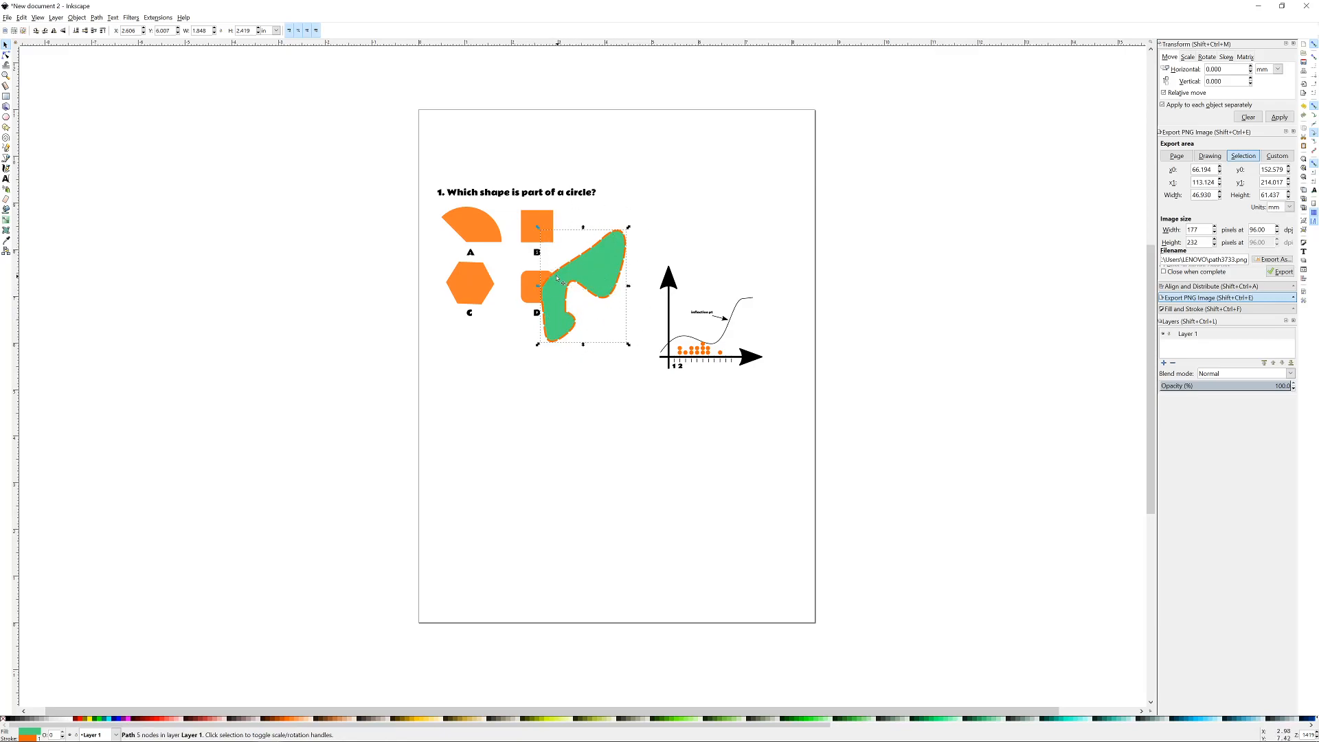
left_click_drag(575, 266, 743, 179)
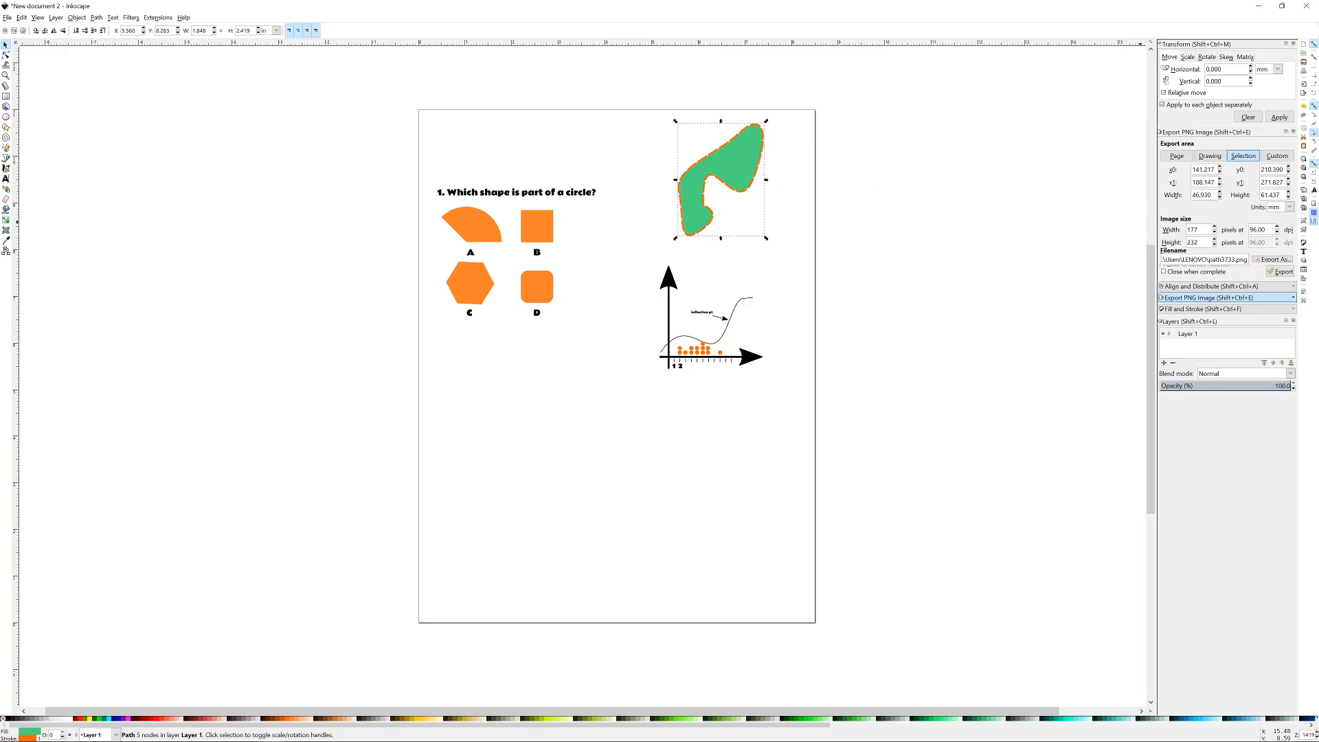
- Export the selected green shape as path3733.png at 96 dpi in the LENOVO user folder and check the file there
left_click_drag(1206, 315, 1206, 350)
double_click(1224, 266)
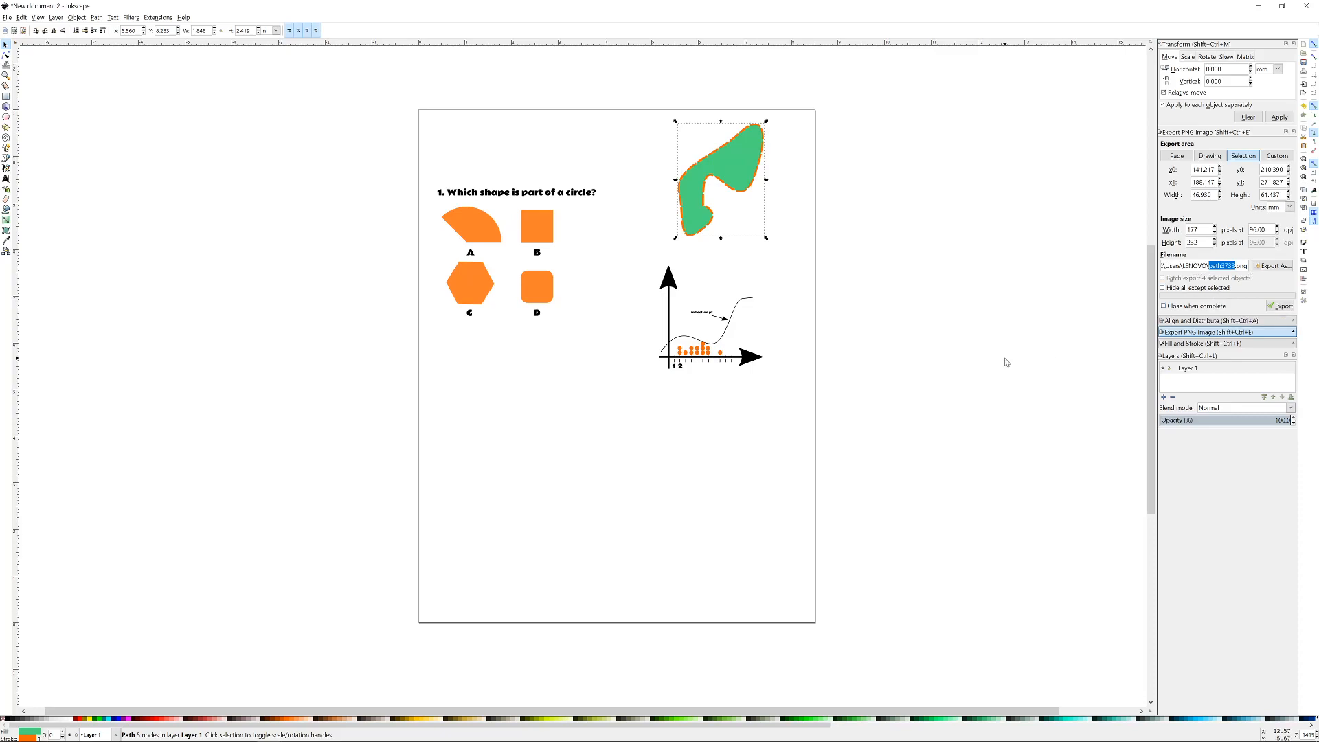
left_click(1224, 265)
left_click(1263, 267)
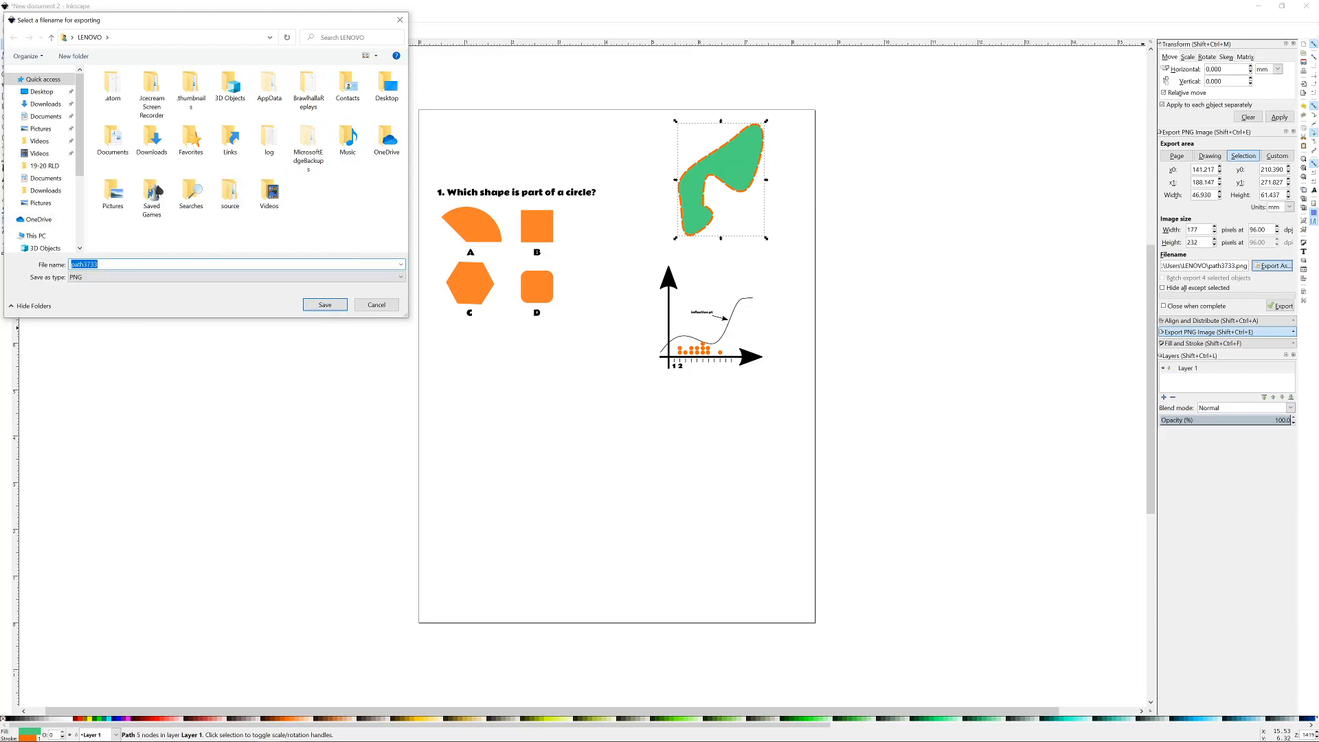
left_click(327, 304)
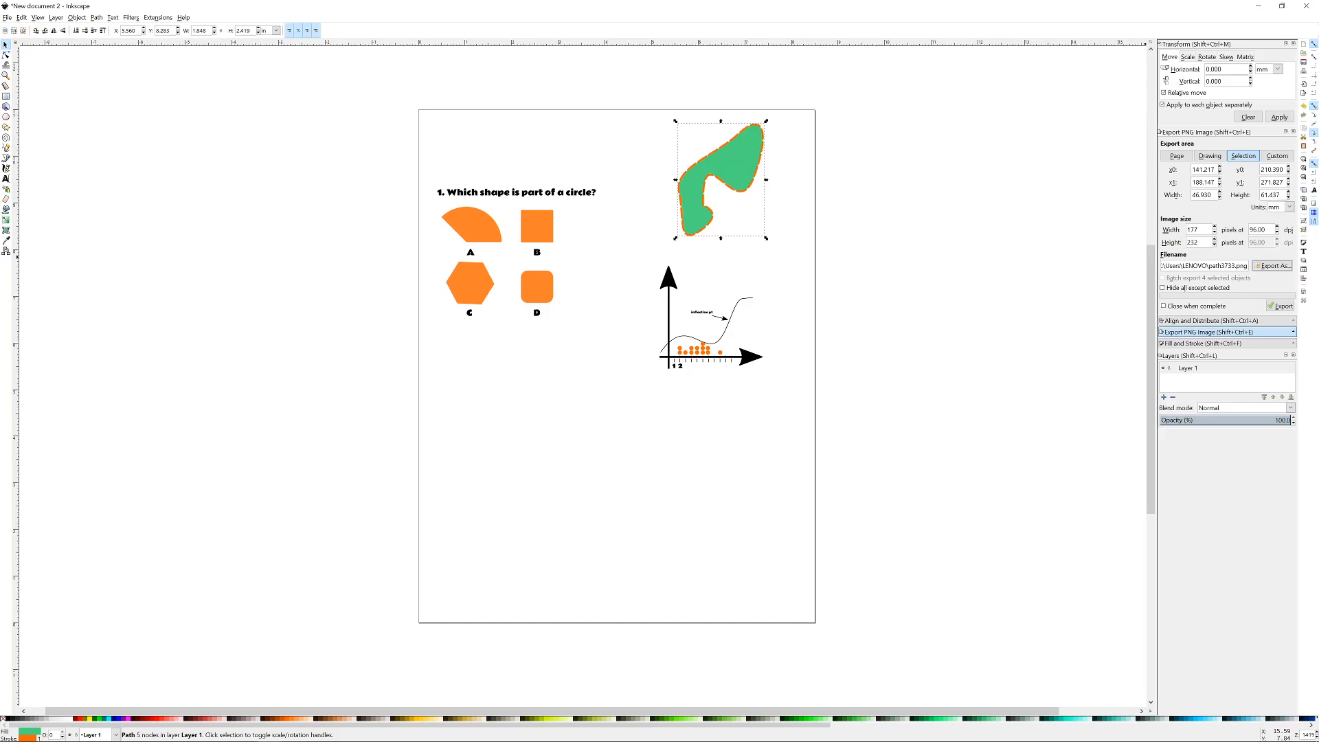
left_click(1280, 307)
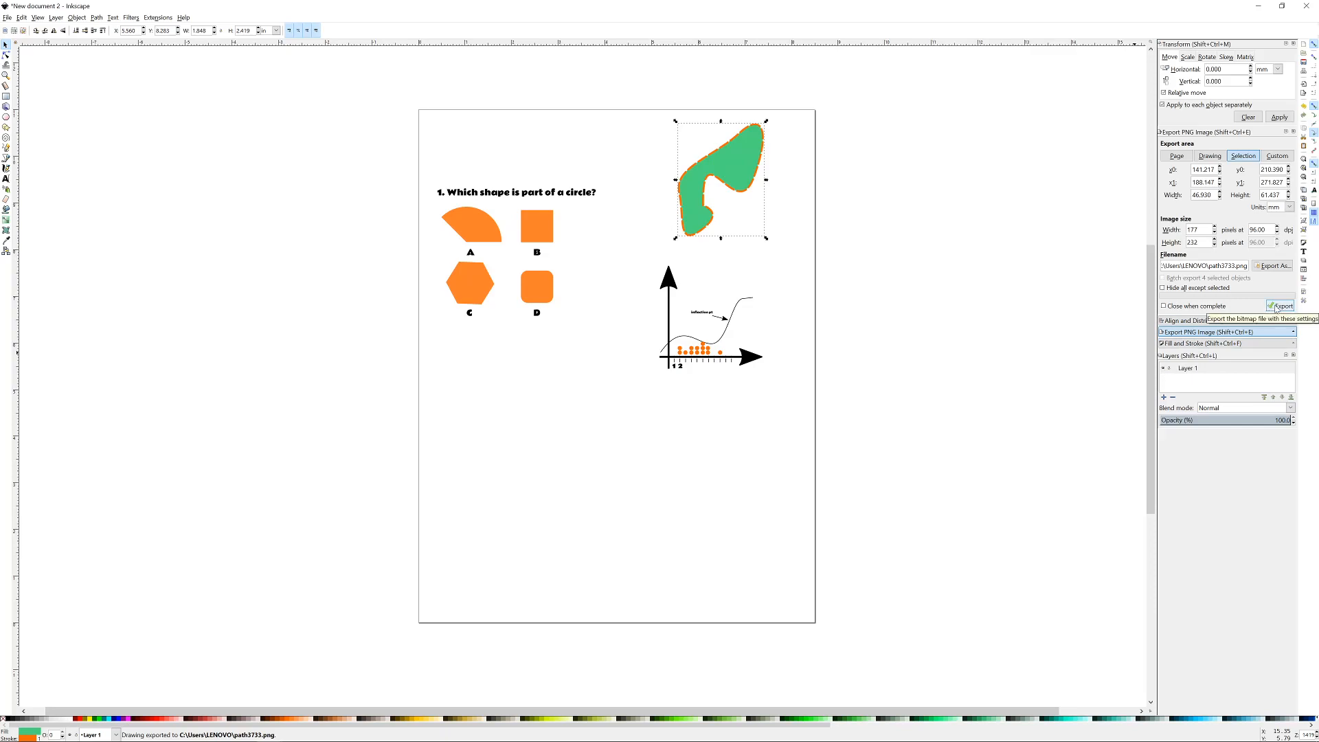
left_click(1273, 266)
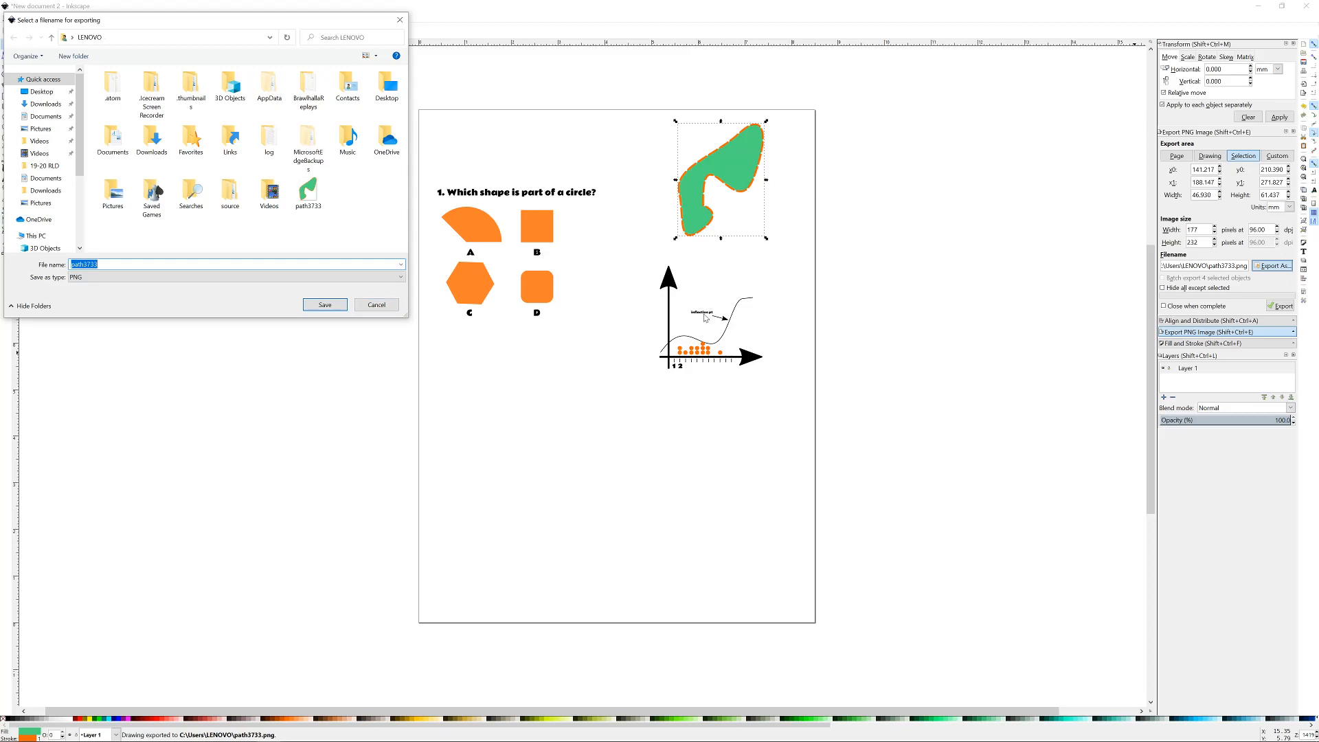
left_click(376, 305)
- Duplicate the "inflection pt" text and place the copy over the lower lobe of the green shape
left_click(700, 314)
scroll(720, 319, "up", 4, "ctrl")
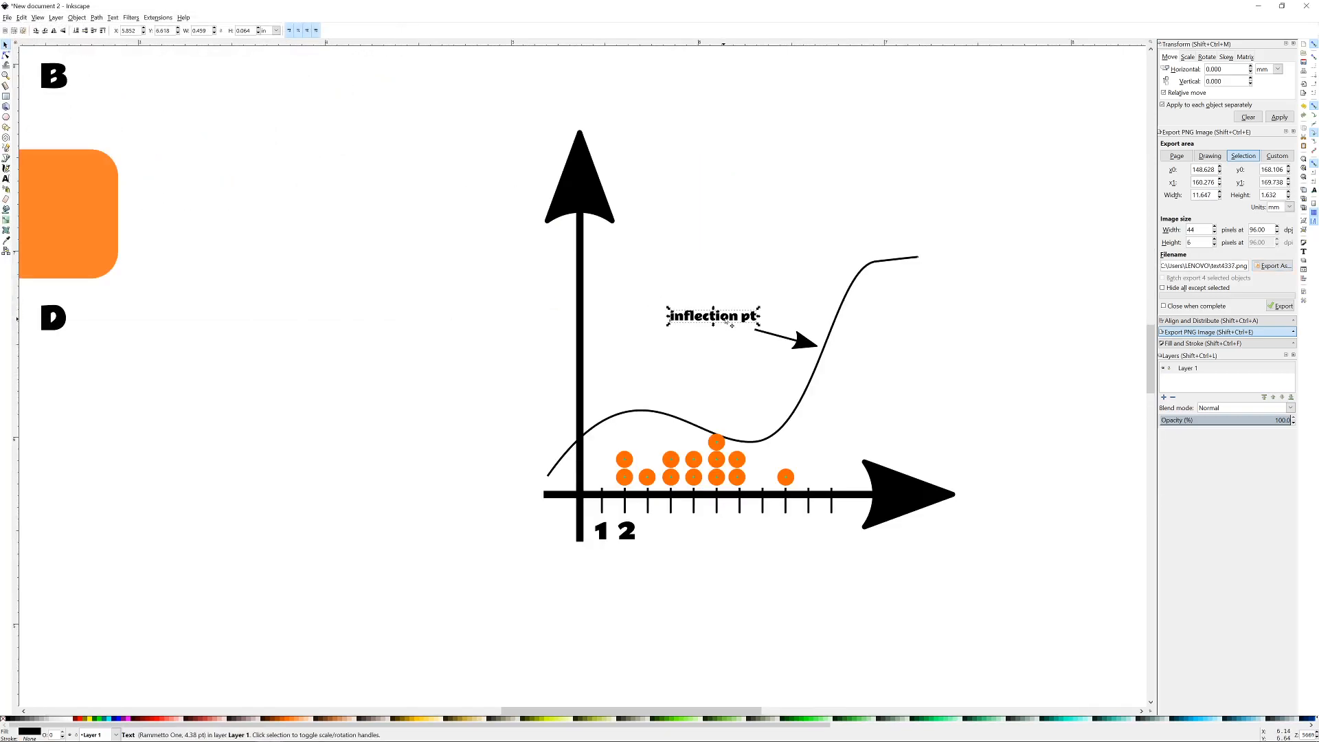
scroll(725, 318, "down", 2, "ctrl")
key("ctrl+d")
left_click_drag(729, 316, 726, 144)
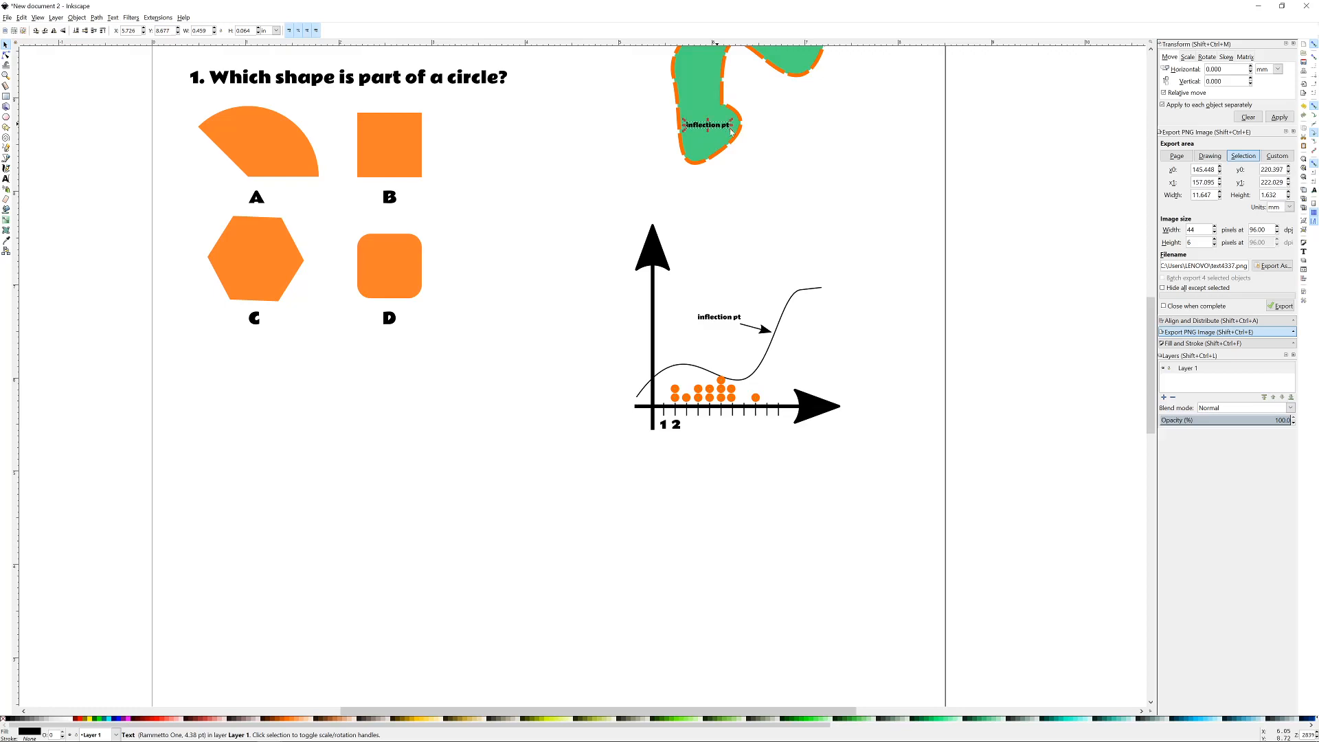
- Export the green shape's selection area again with the text on it, replacing path3733.png, and check the file
scroll(769, 179, "up", 5)
left_click(802, 206)
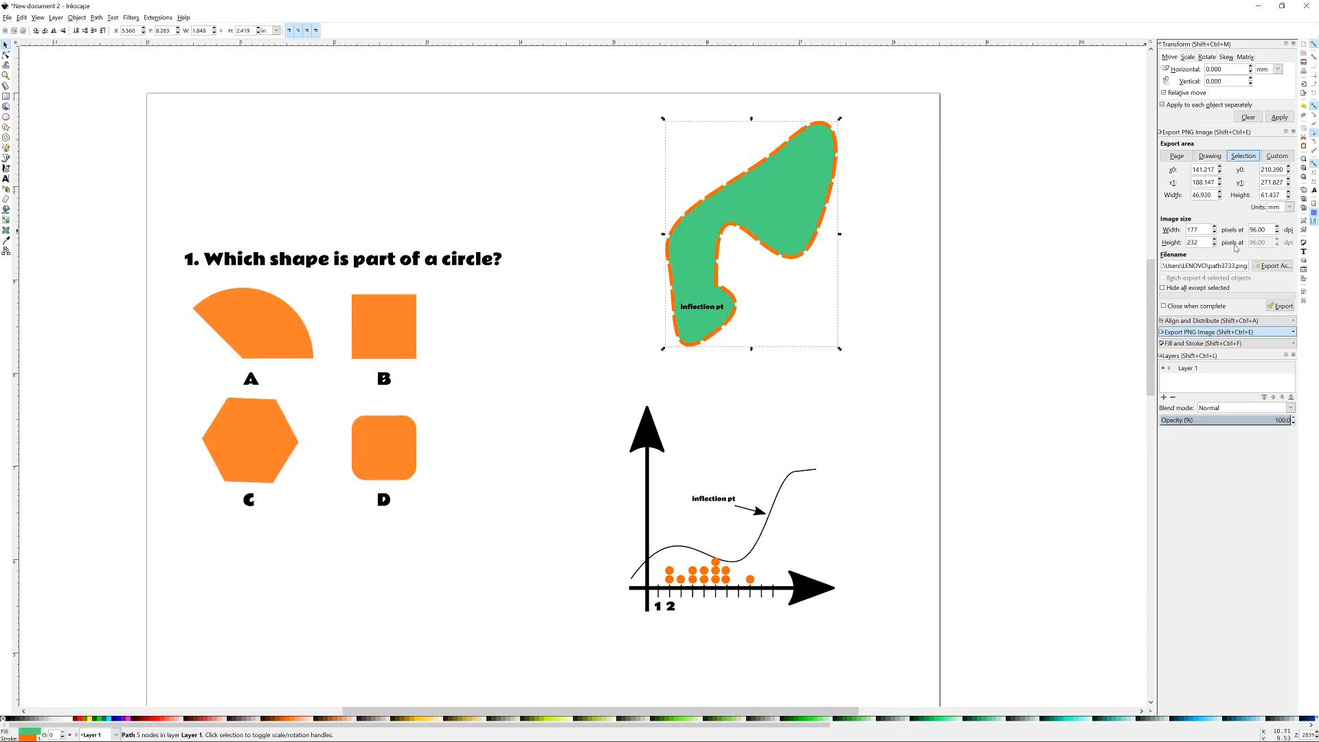
left_click(1270, 304)
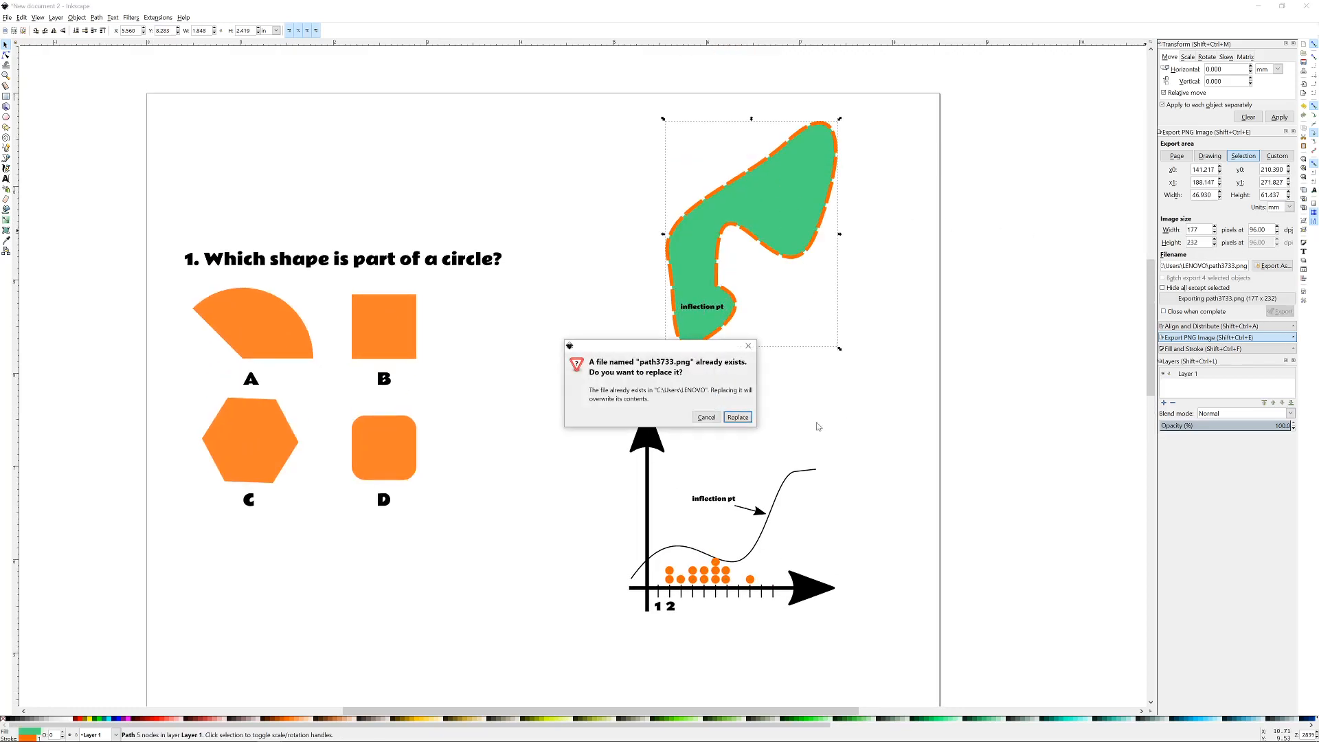
left_click(734, 418)
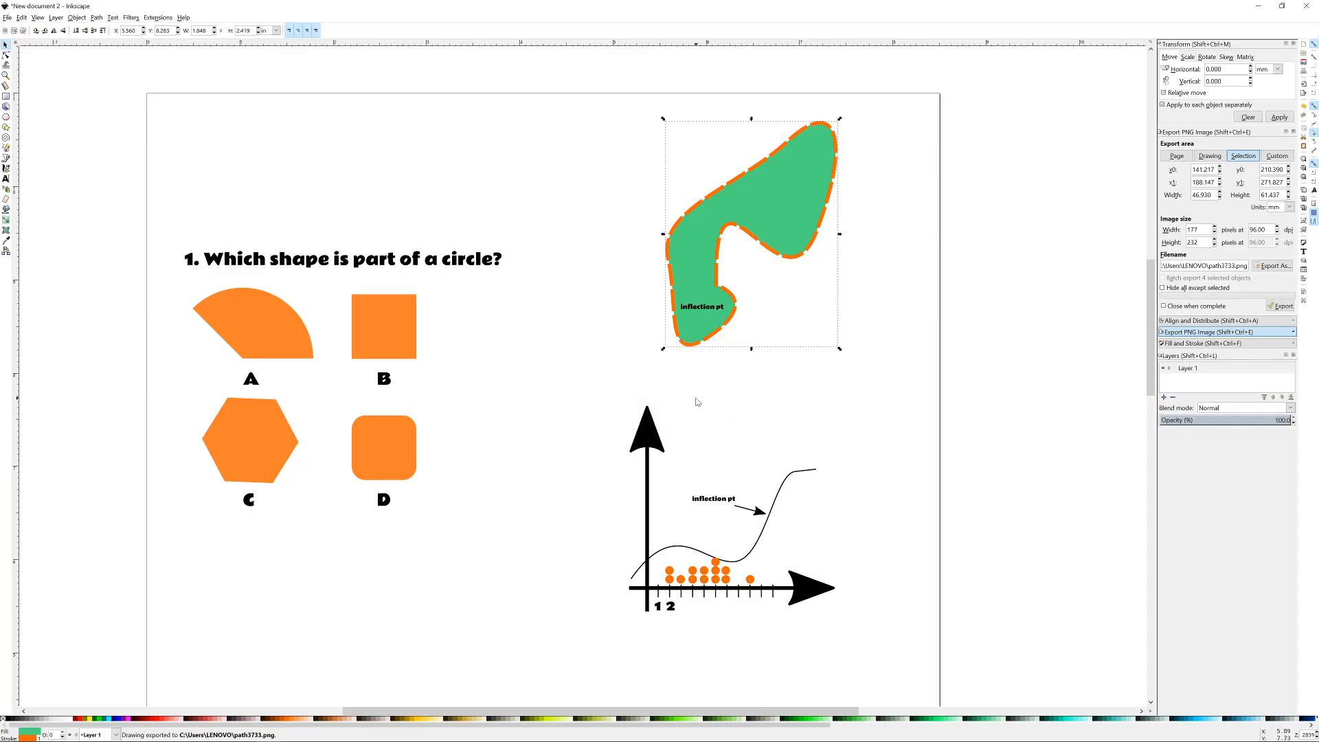
left_click(1275, 266)
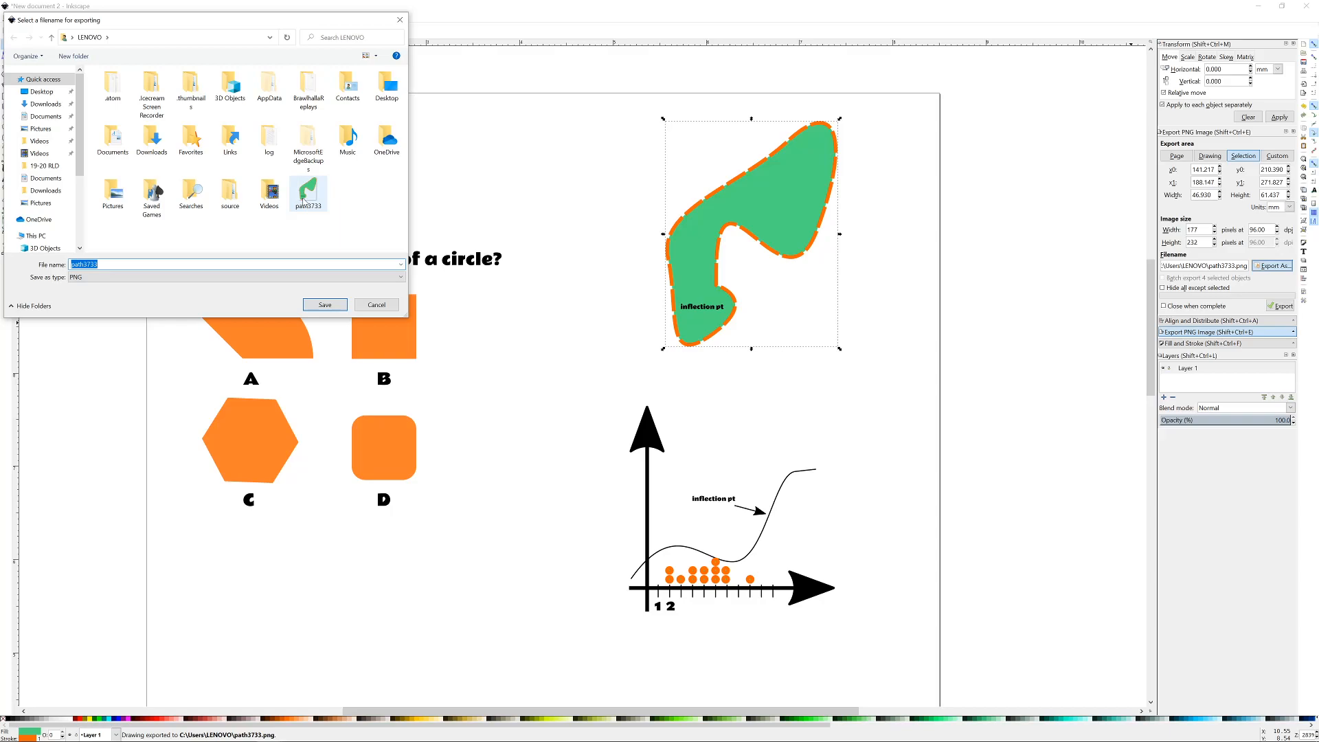
left_click(325, 305)
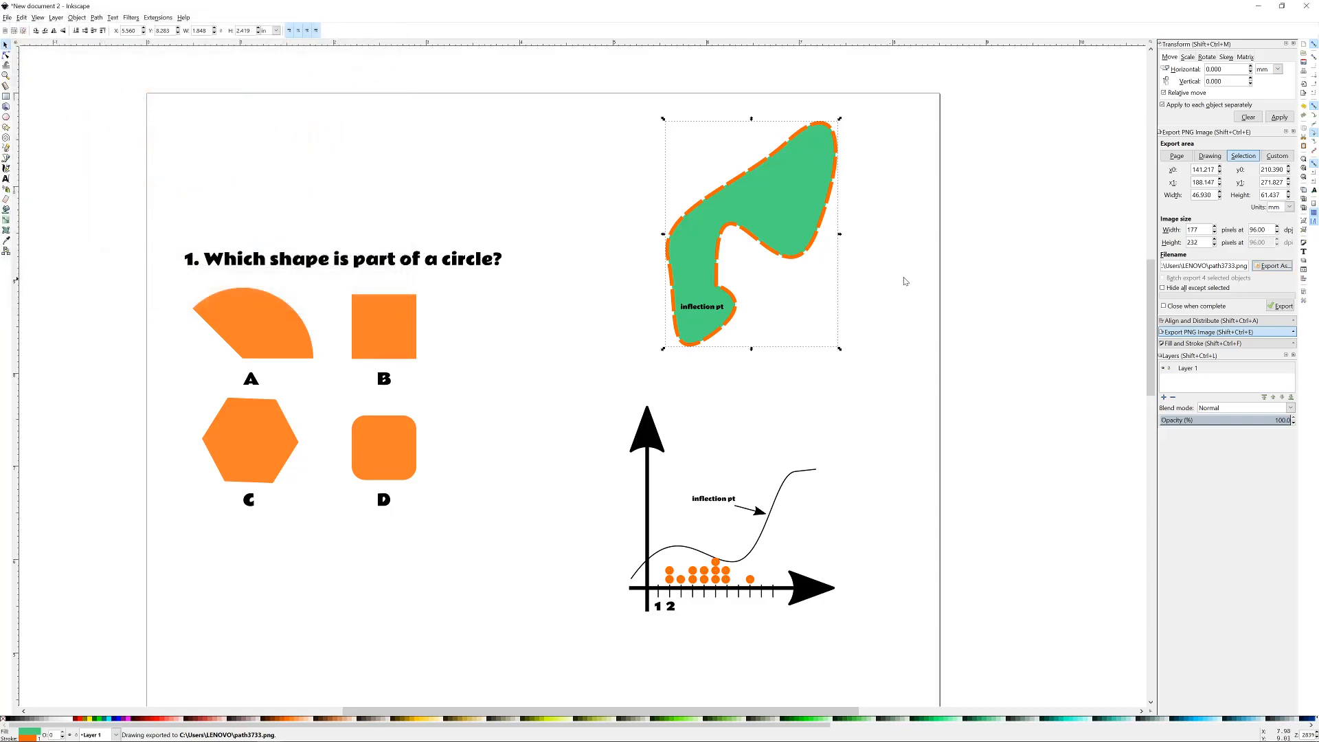
scroll(855, 283, "down", 2, "ctrl")
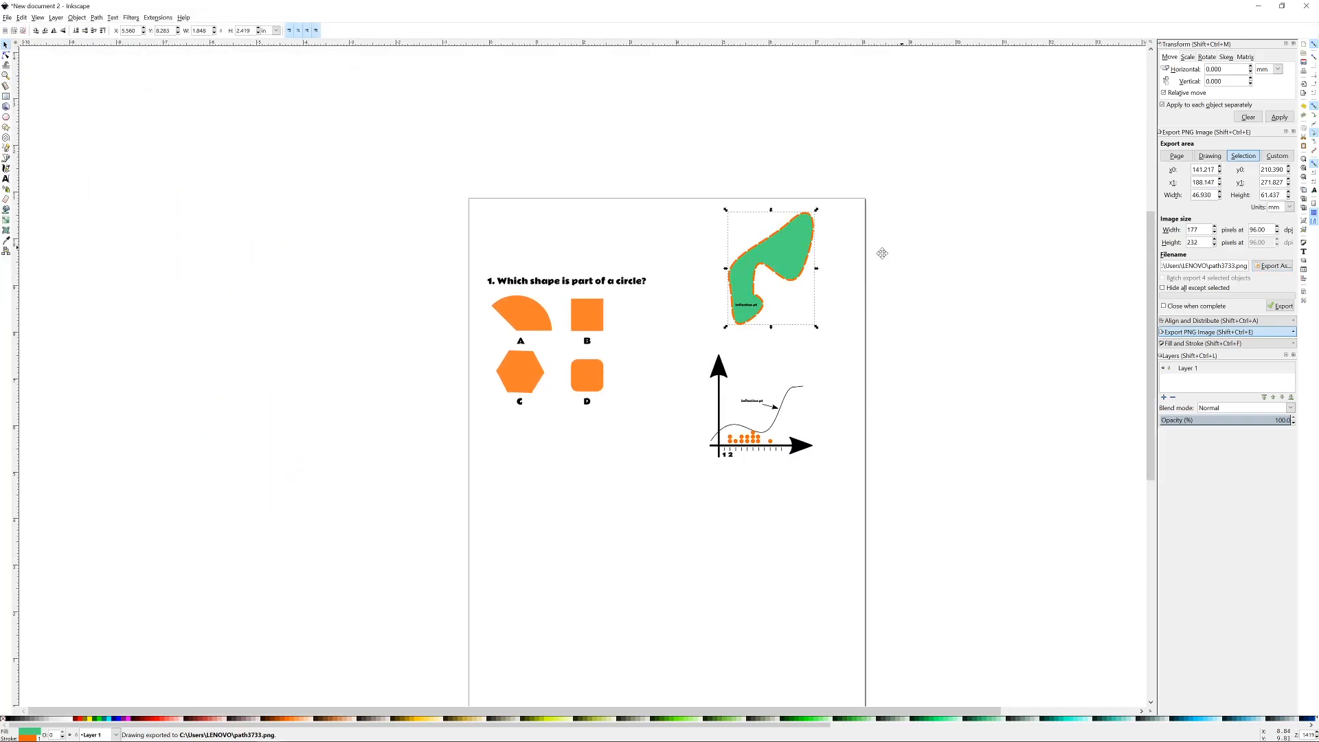
scroll(630, 265, "up", 2, "ctrl")
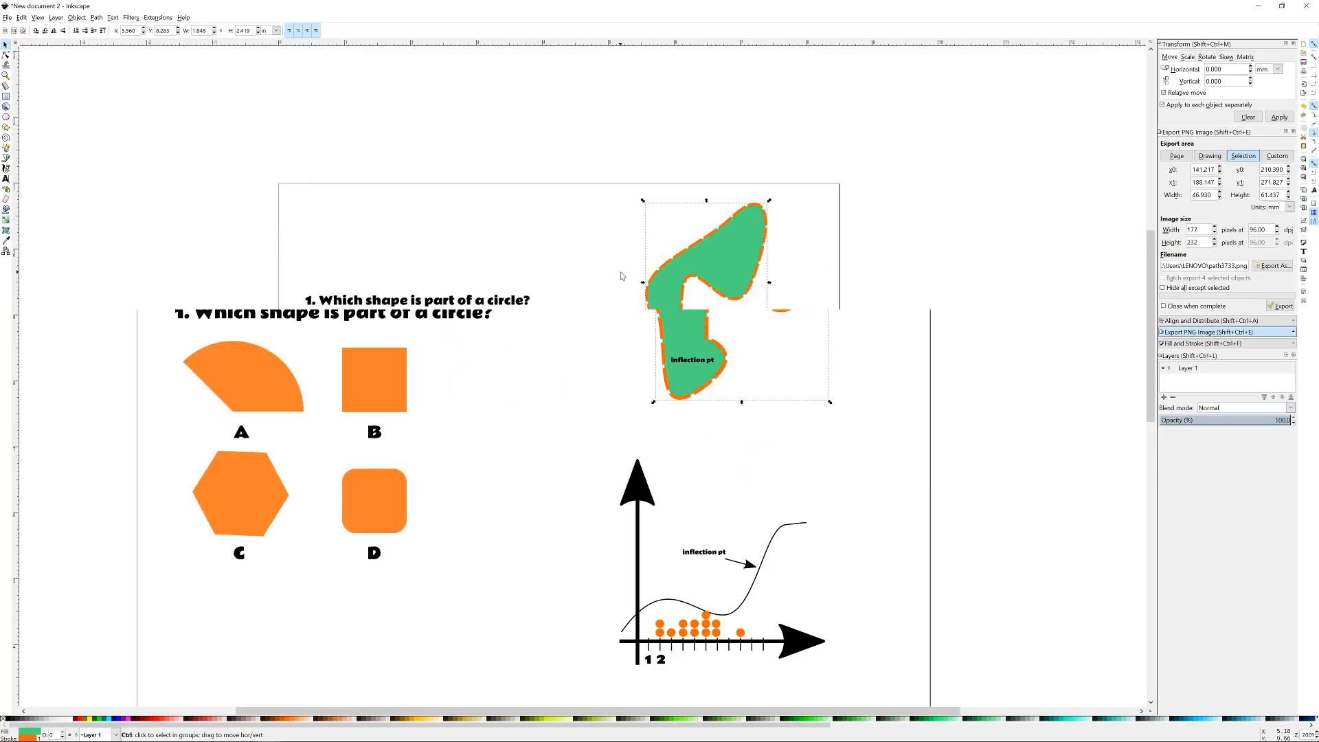
scroll(595, 301, "up", 1, "ctrl")
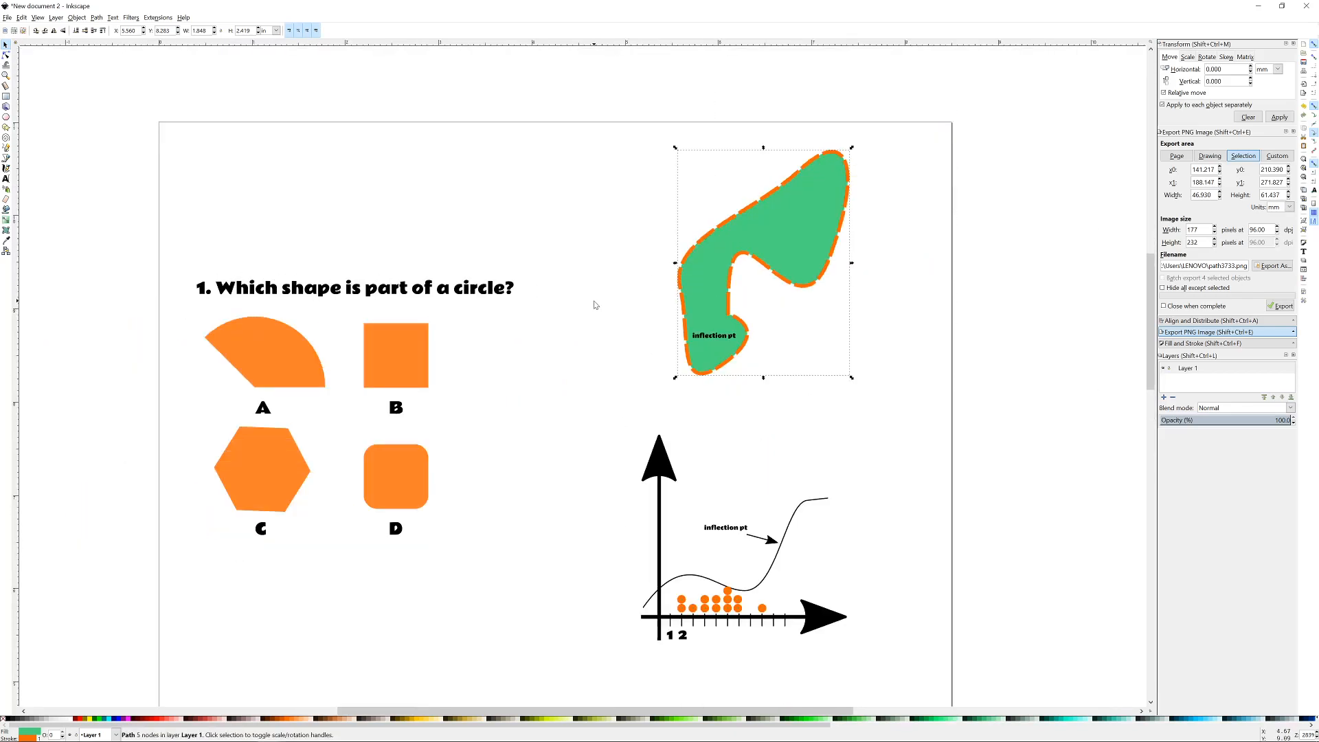
left_click_drag(602, 341, 621, 336)
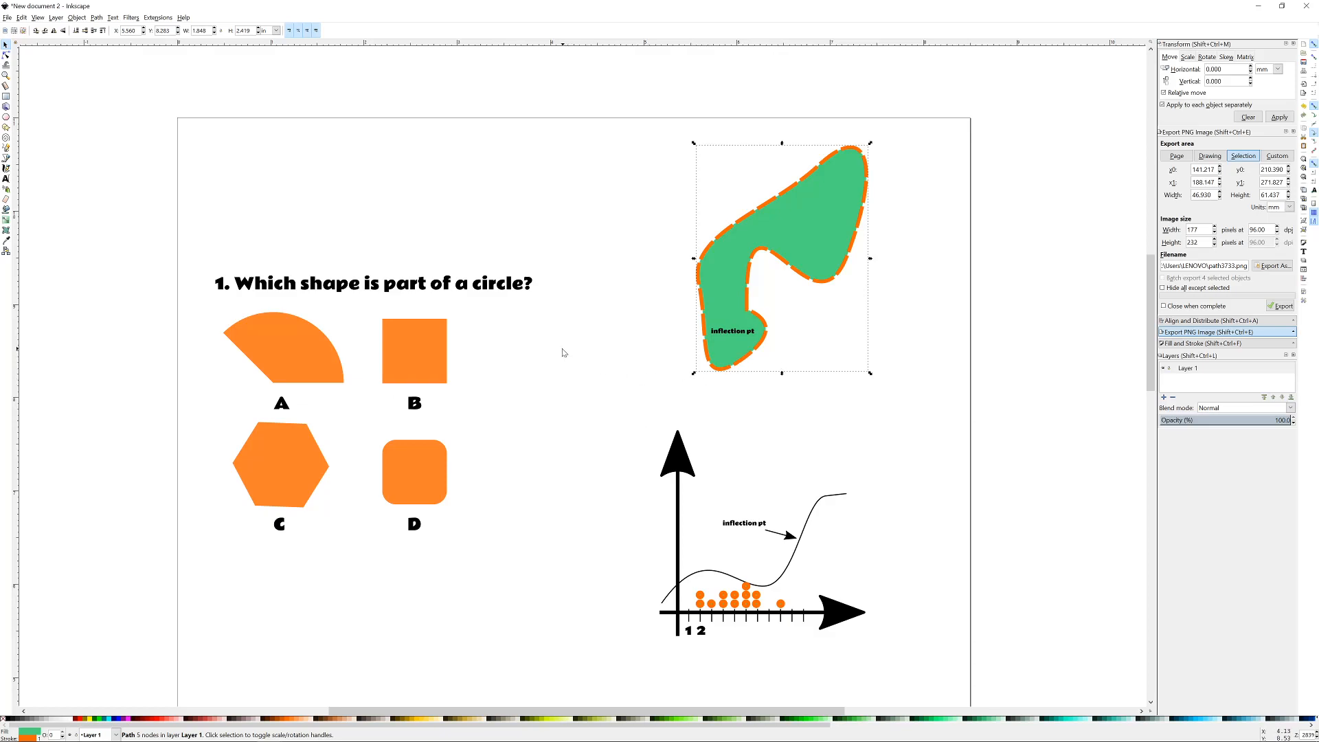
scroll(540, 357, "down", 1, "ctrl")
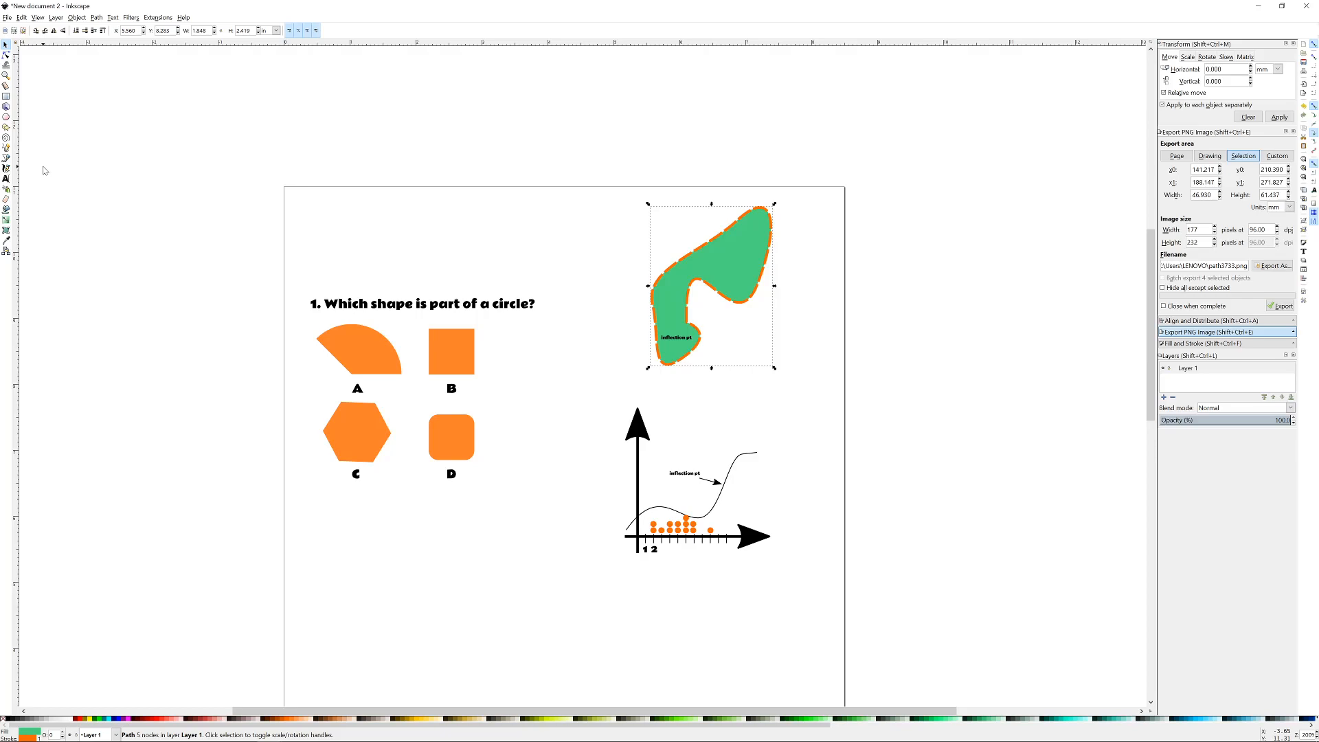
scroll(338, 356, "up", 2)
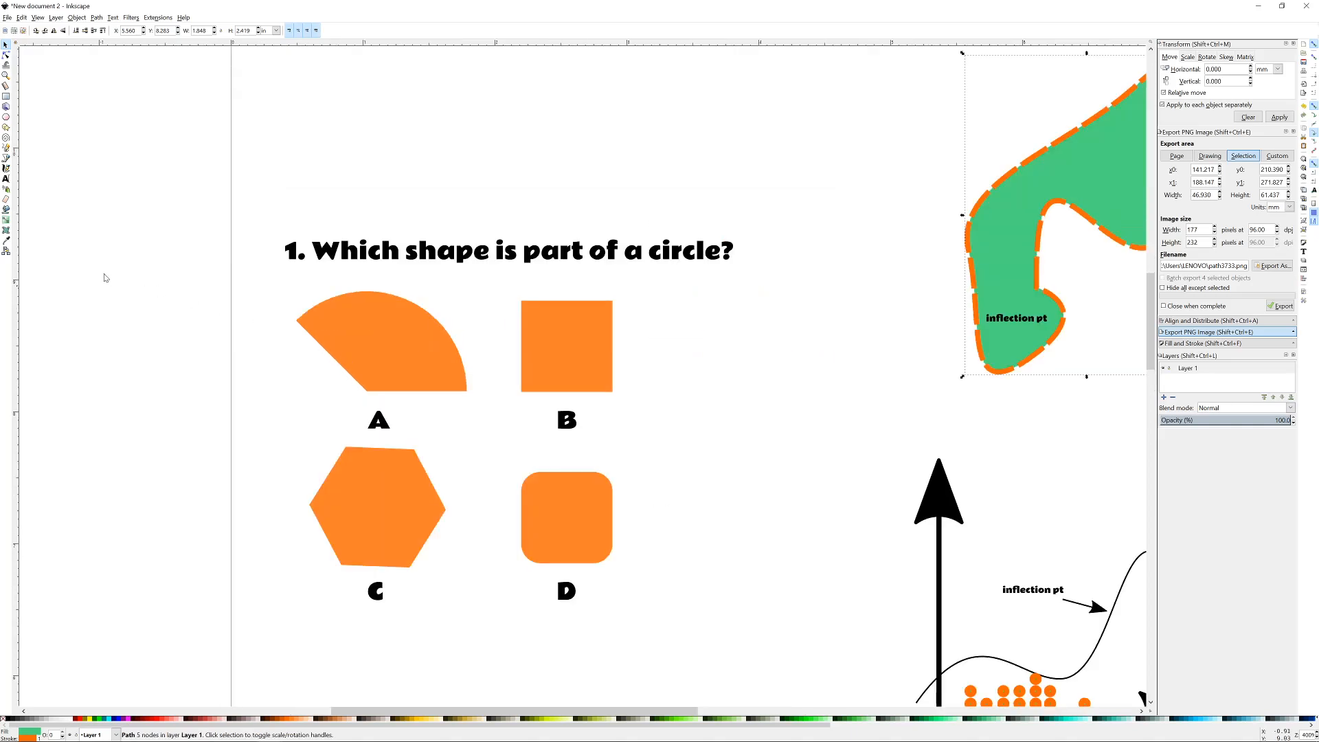
left_click(6, 220)
left_click_drag(406, 380, 527, 147)
scroll(584, 192, "down", 3)
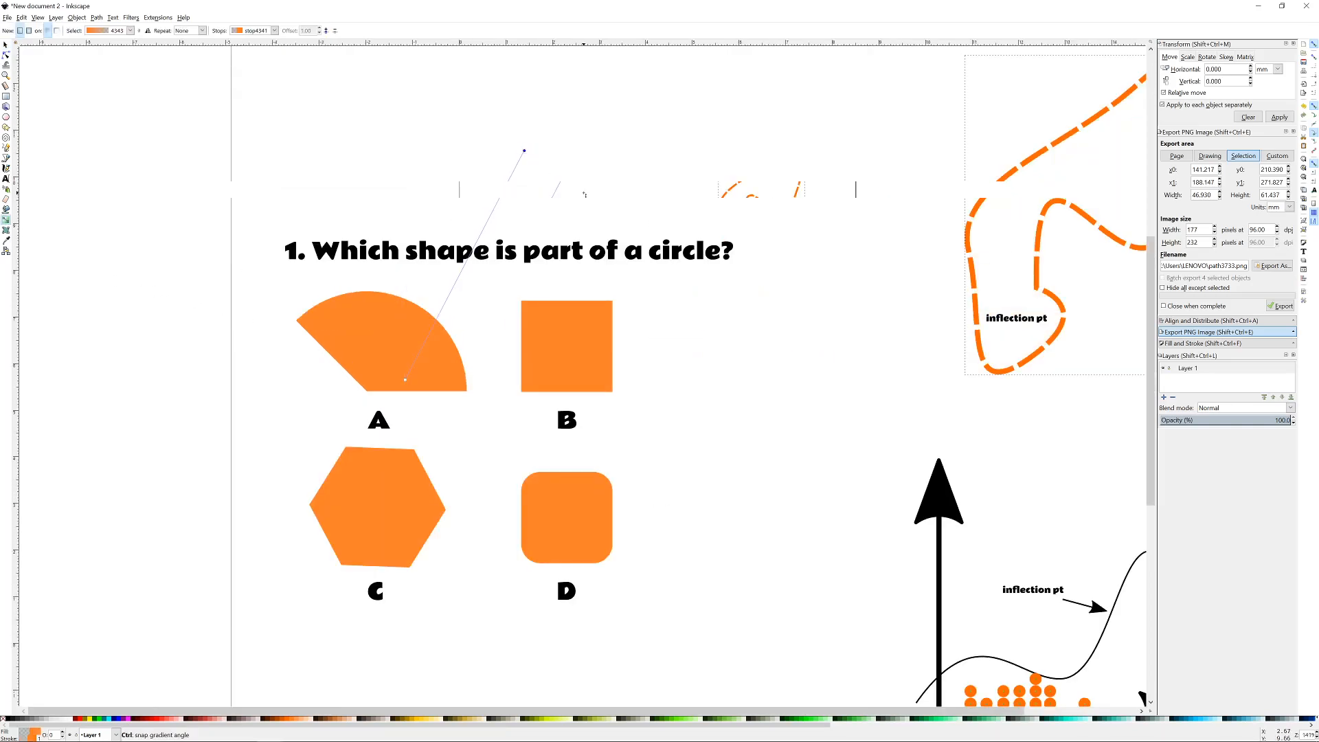
key("ctrl+z")
- Try a linear gradient from solid orange to transparent on circle segment A, and undo it
scroll(495, 271, "up", 3)
left_click(549, 222)
left_click_drag(540, 237, 599, 150)
left_click(645, 128)
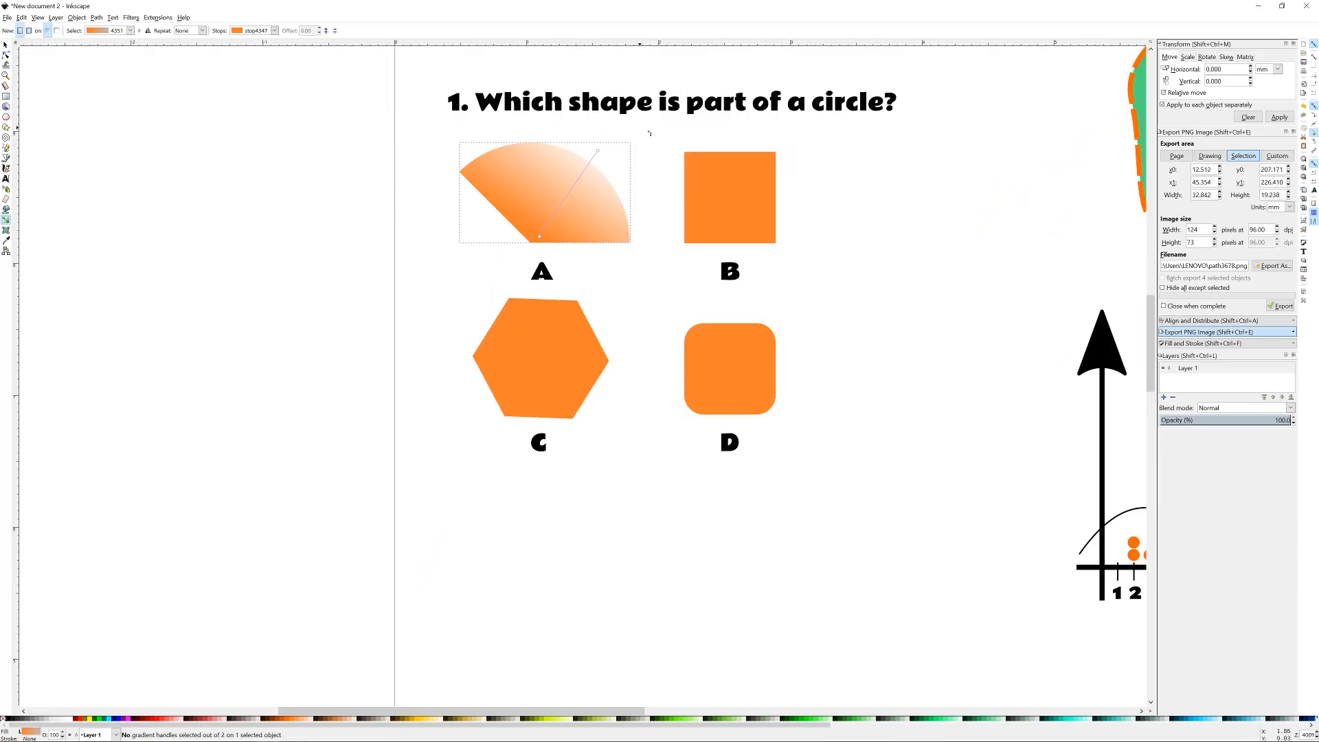
scroll(667, 144, "down", 3)
left_click(812, 158)
key("ctrl+z")
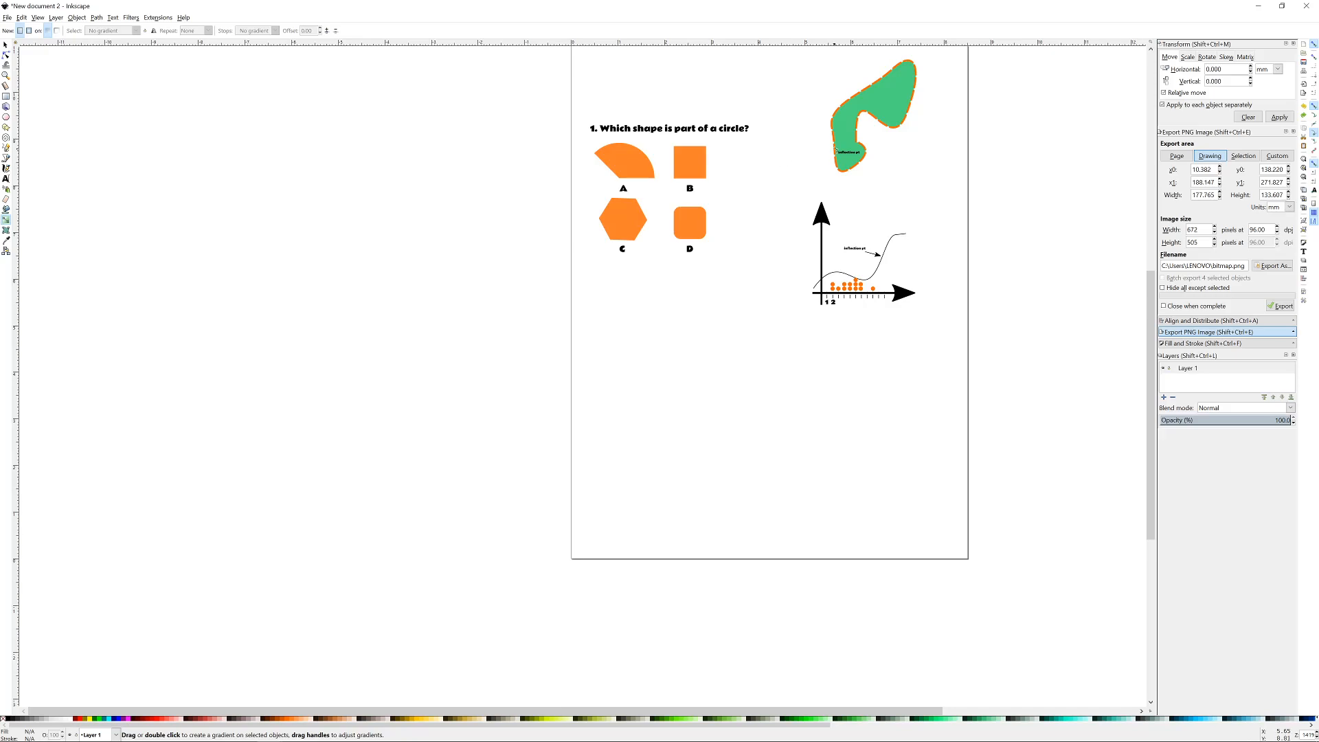
- Draw a green elliptical segment with an orange outline, about 1.35 by 0.36 in, partly overlapping rounded square D
left_click_drag(835, 149, 709, 272)
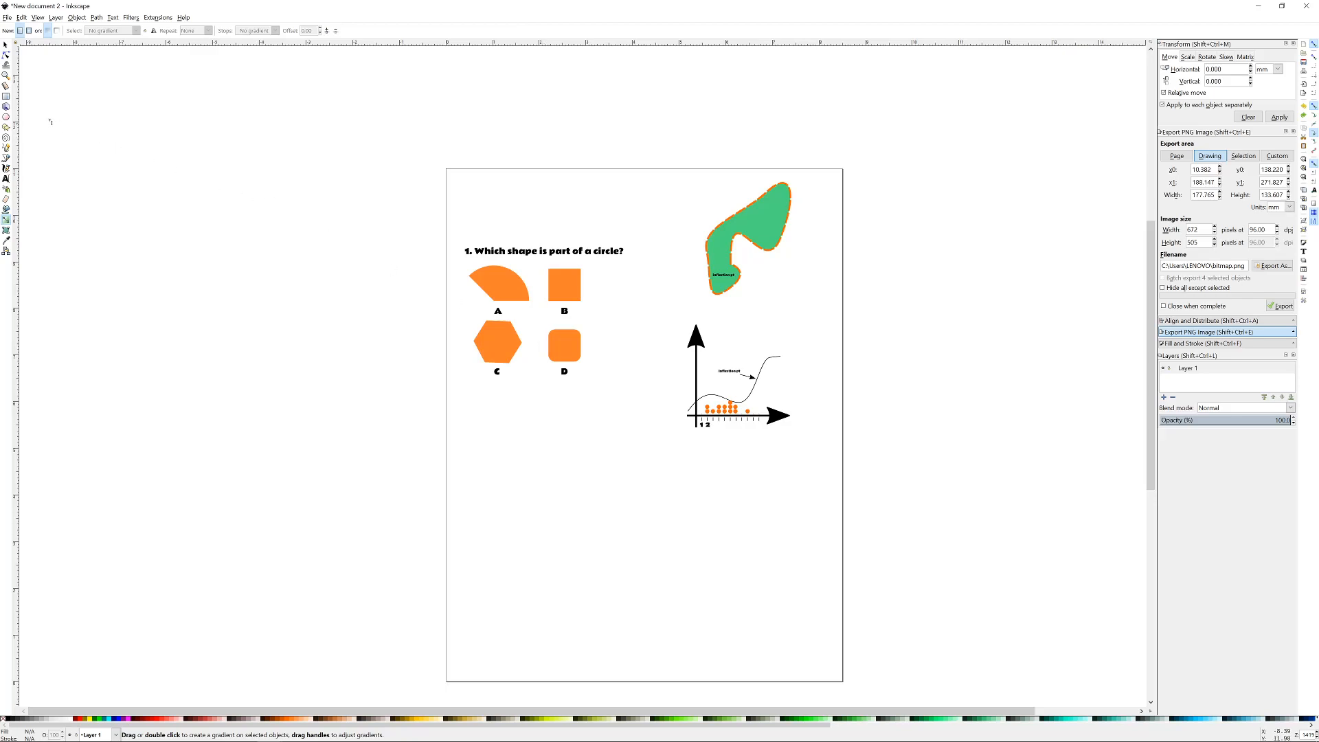
left_click(7, 117)
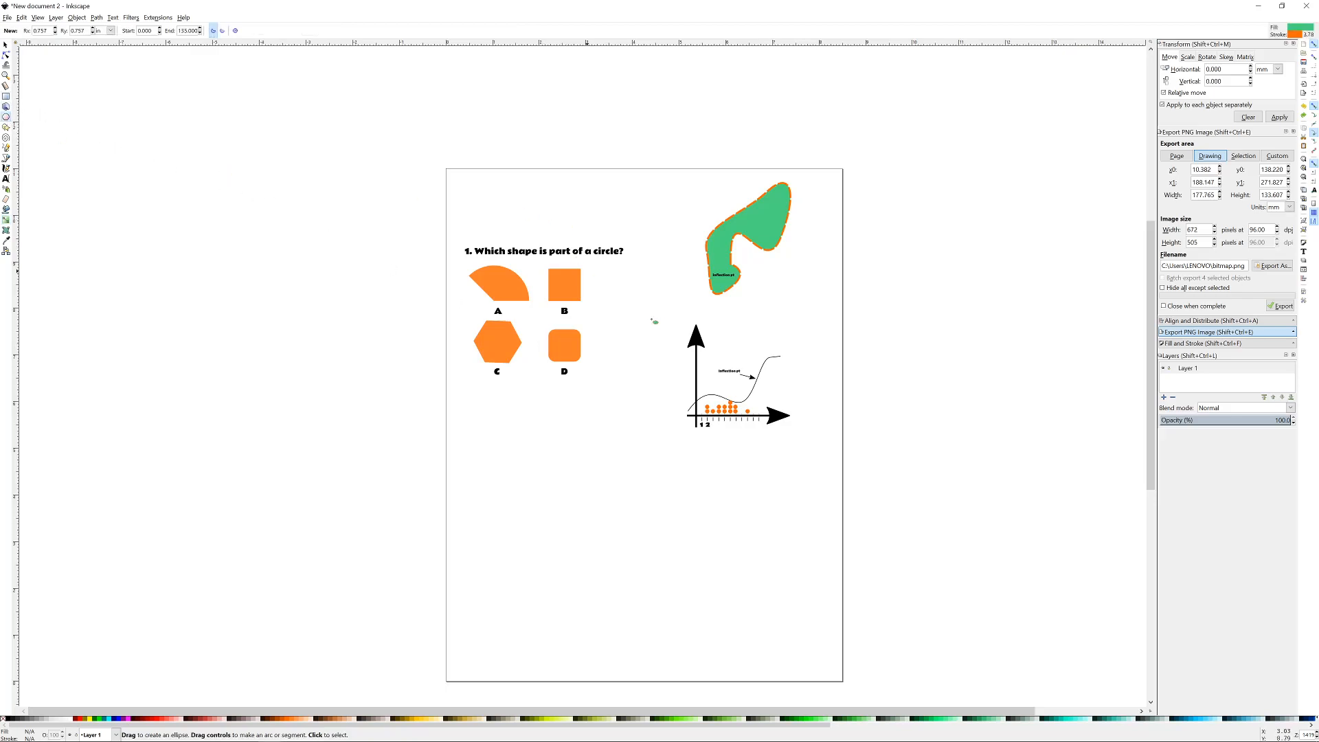
scroll(565, 355, "up", 4, "ctrl")
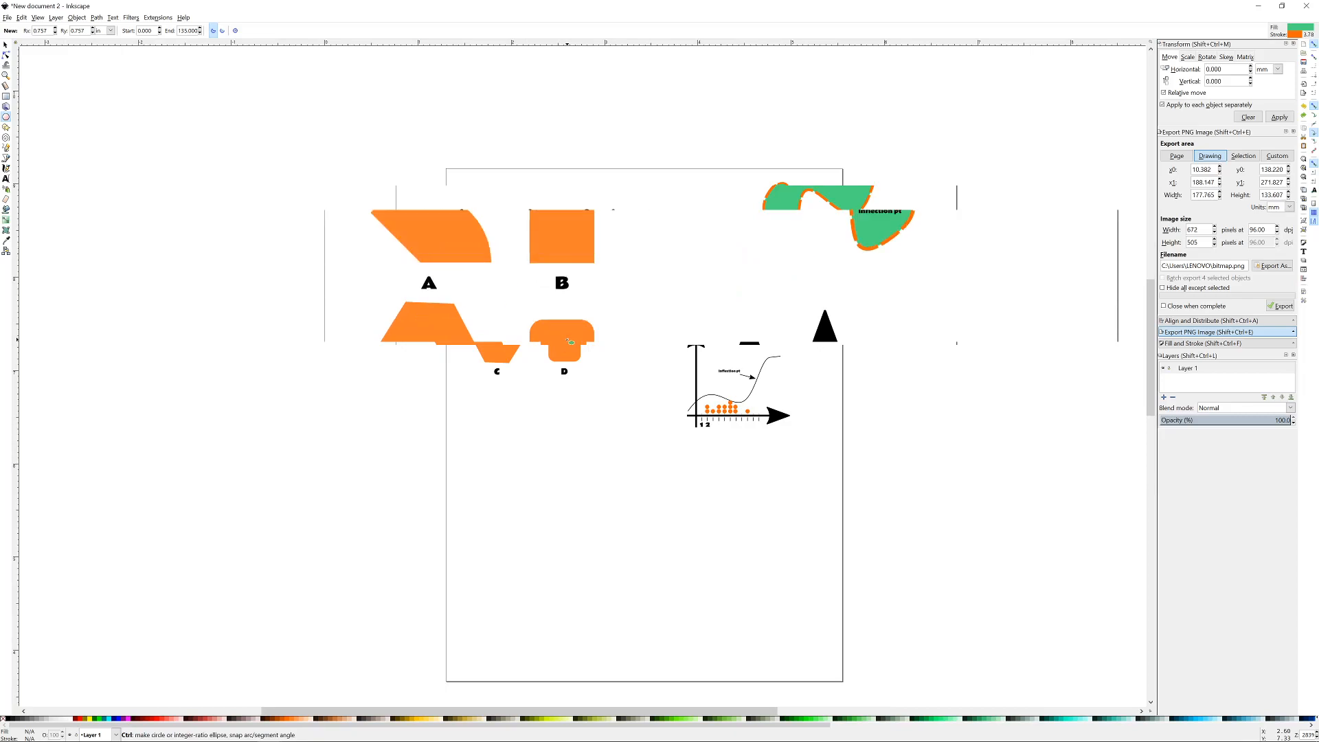
mouse_move(760, 284)
left_mouse_down()
mouse_move(708, 303)
mouse_move(605, 385)
mouse_move(478, 388)
left_mouse_up()
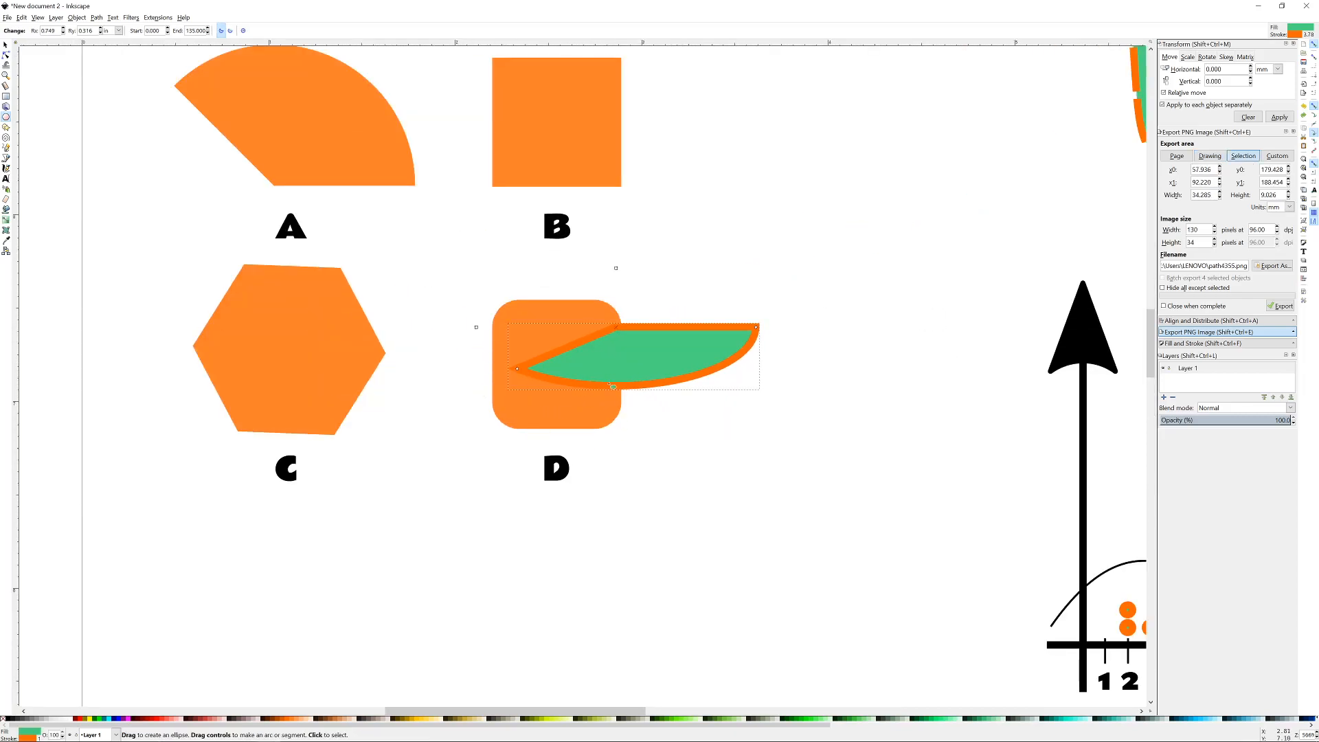
- Try a Union of the green segment and rounded square D, and undo it
left_click(5, 45)
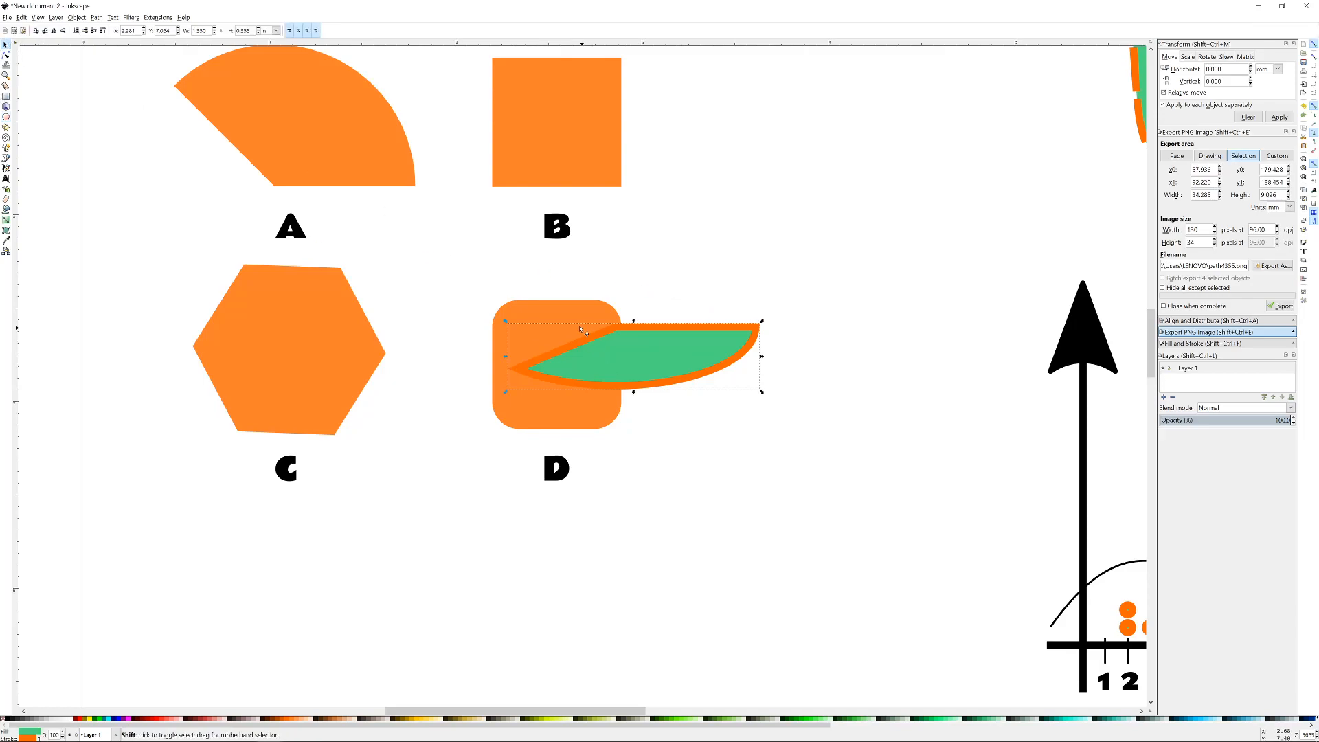
left_click(567, 409, "shift")
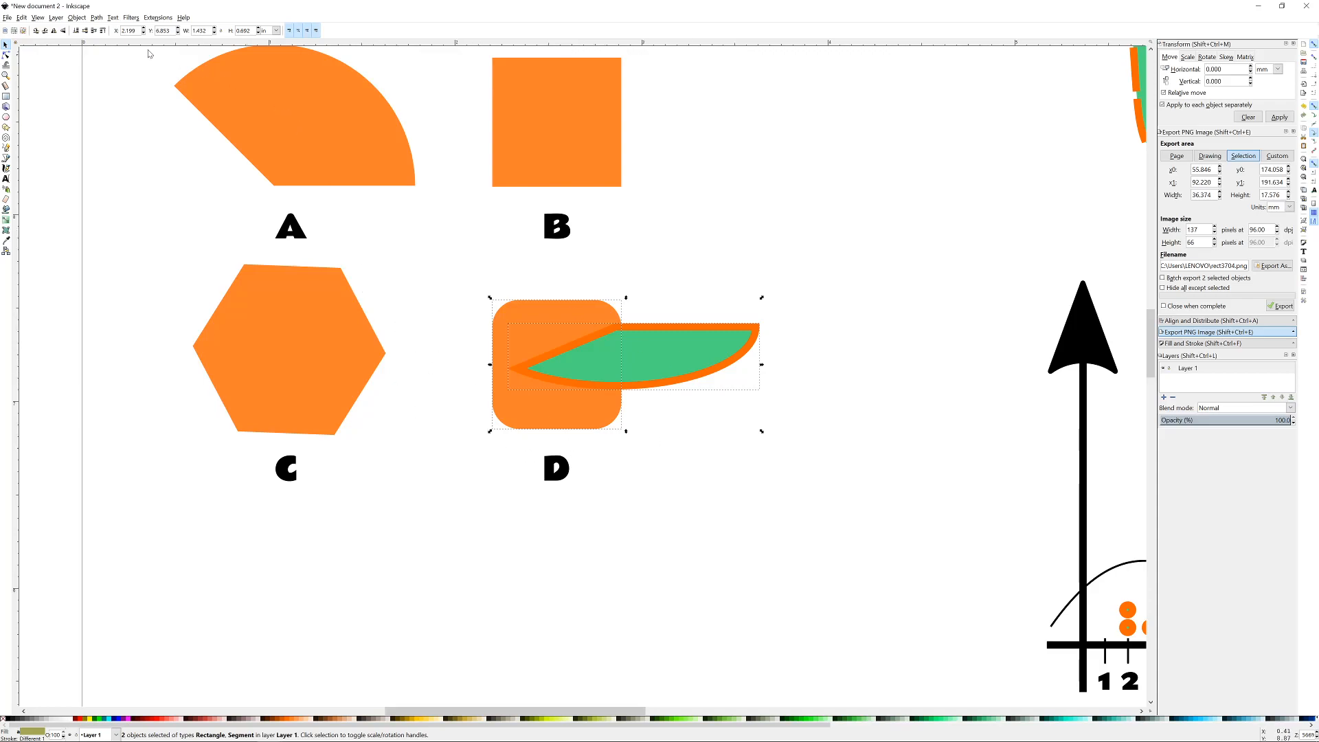
left_click(97, 18)
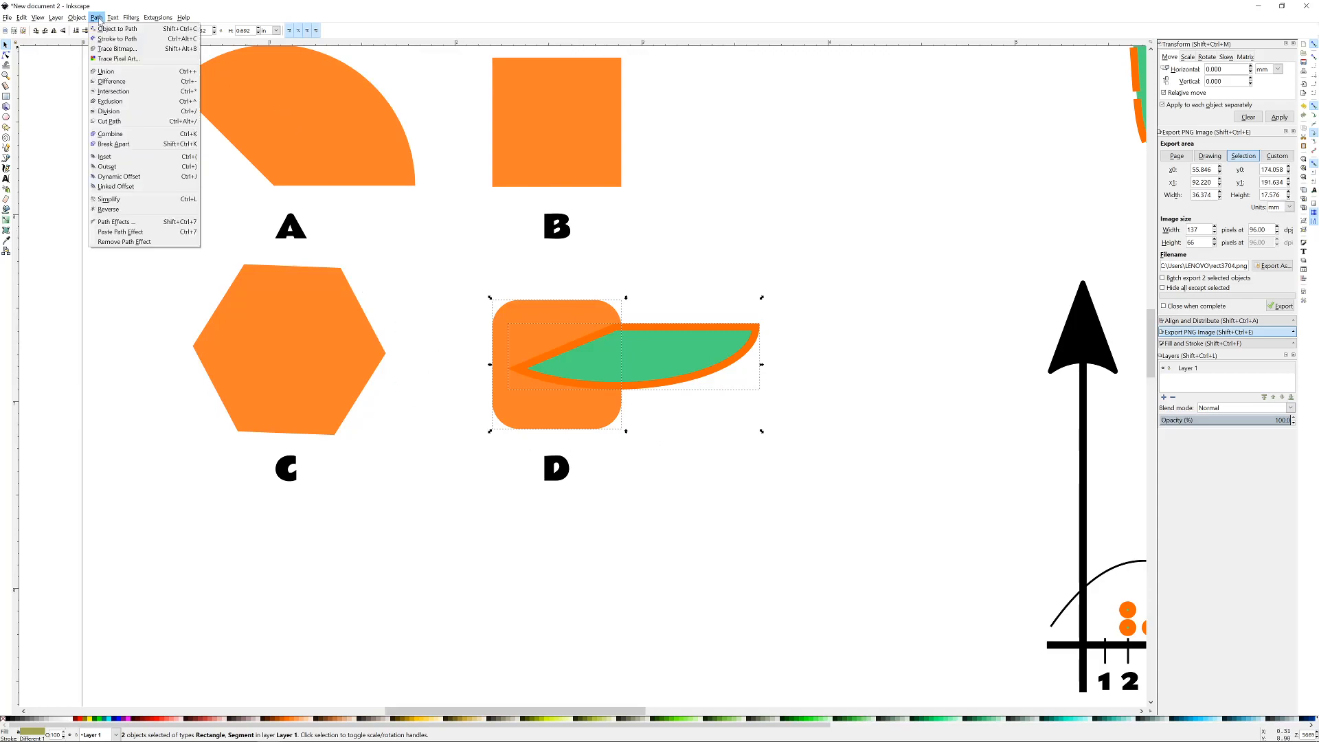
left_click(106, 71)
key("ctrl+z")
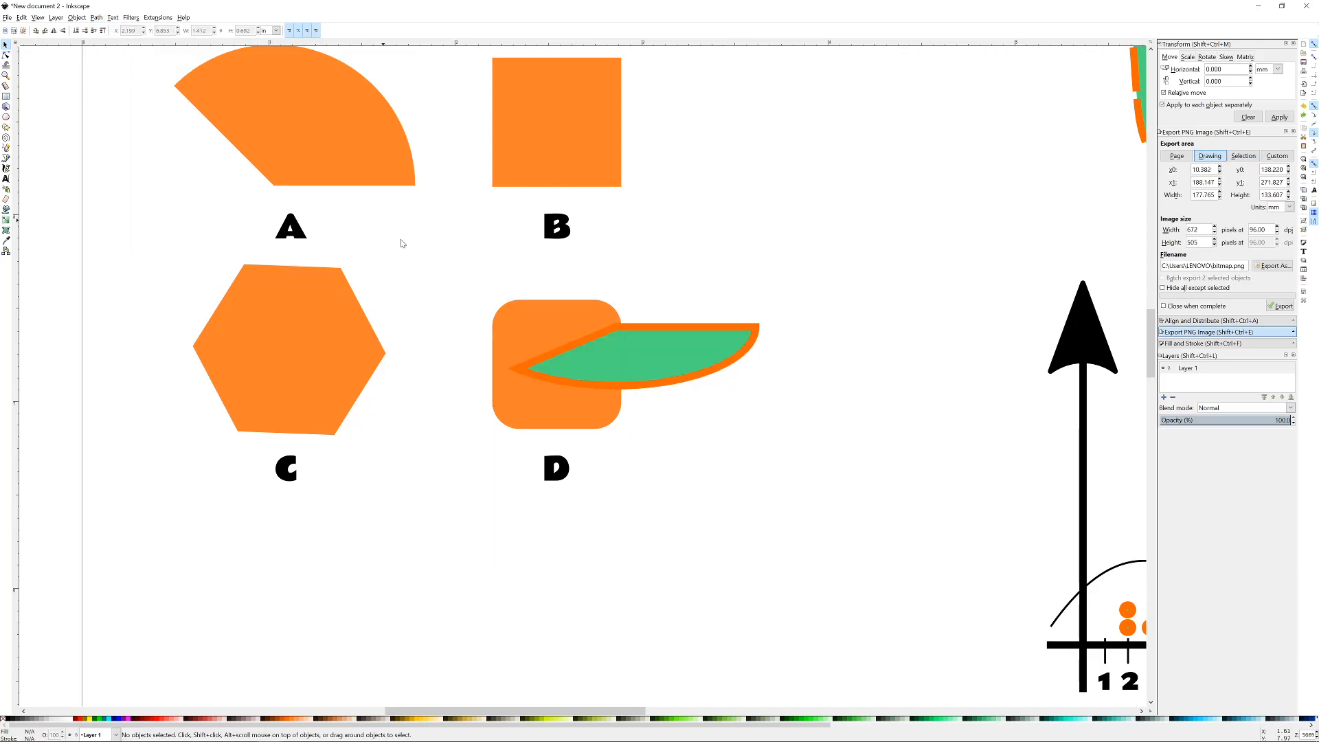
- Try a Division of the green segment and rounded square D, move a resulting piece, and undo these changes
left_click(547, 312, "shift")
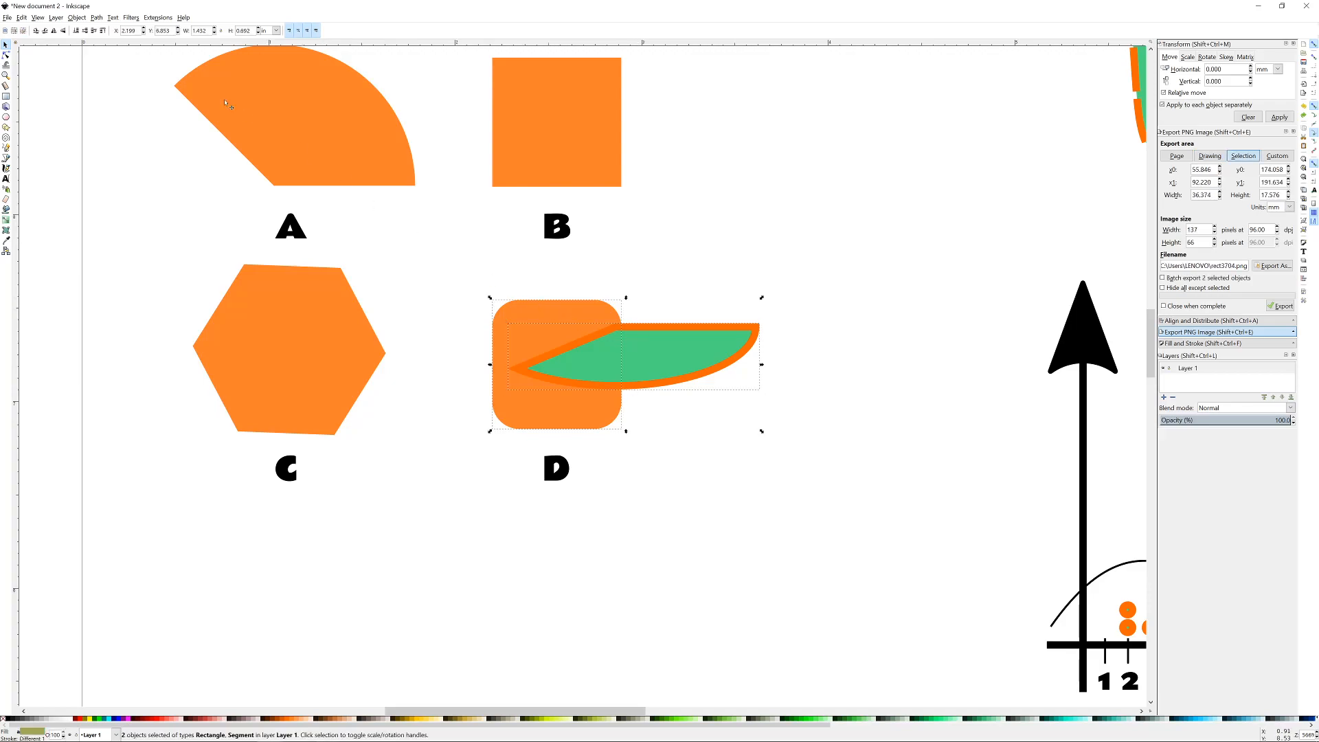
left_click(96, 17)
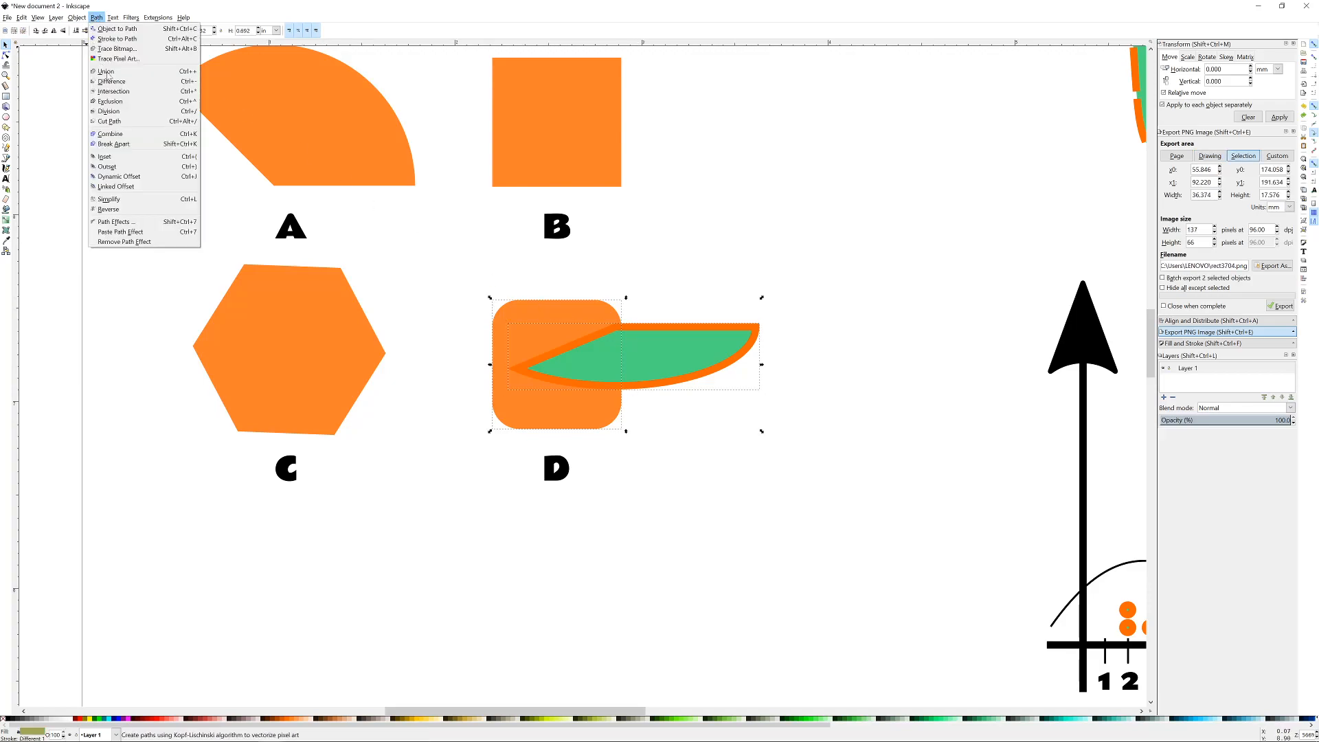
left_click(121, 111)
mouse_move(718, 355)
left_mouse_down()
mouse_move(764, 350)
mouse_move(713, 338)
left_mouse_up()
key("Escape")
key("ctrl+z")
key("ctrl+z")
key("ctrl+z")
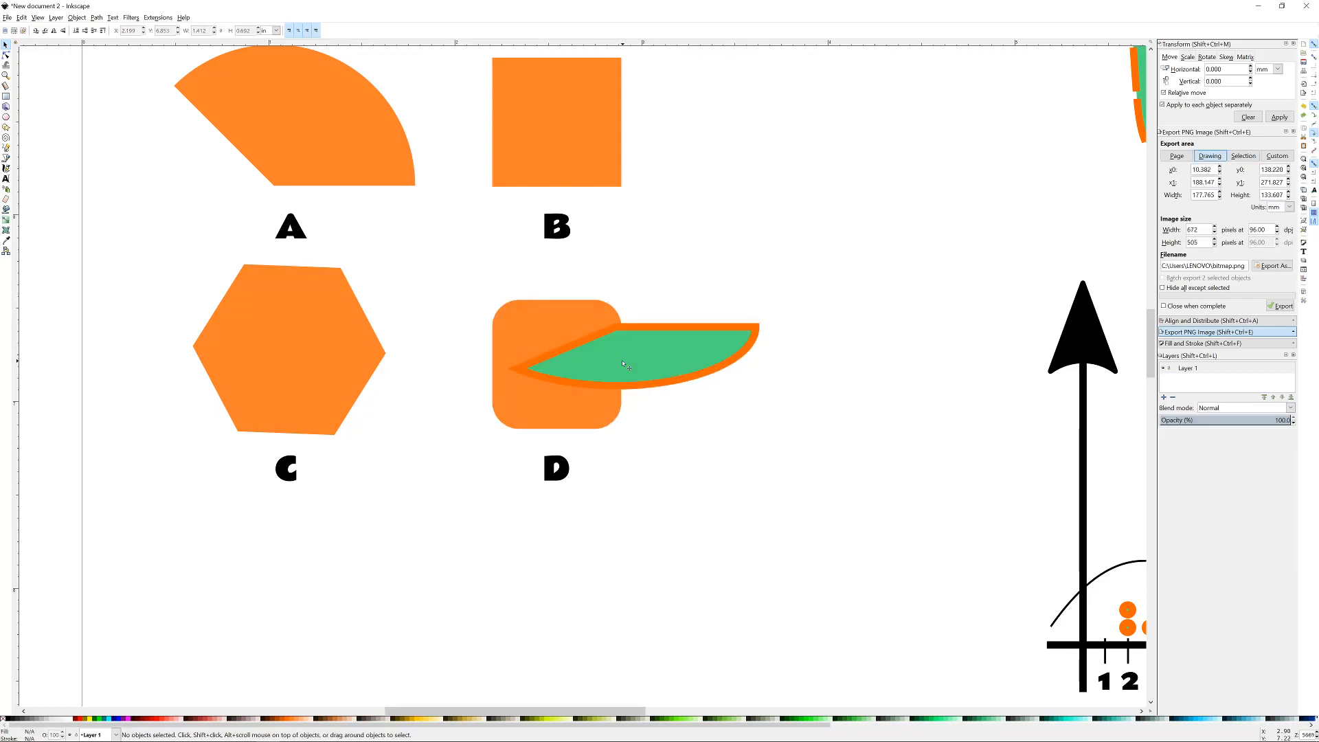
scroll(626, 362, "down", 1, "ctrl")
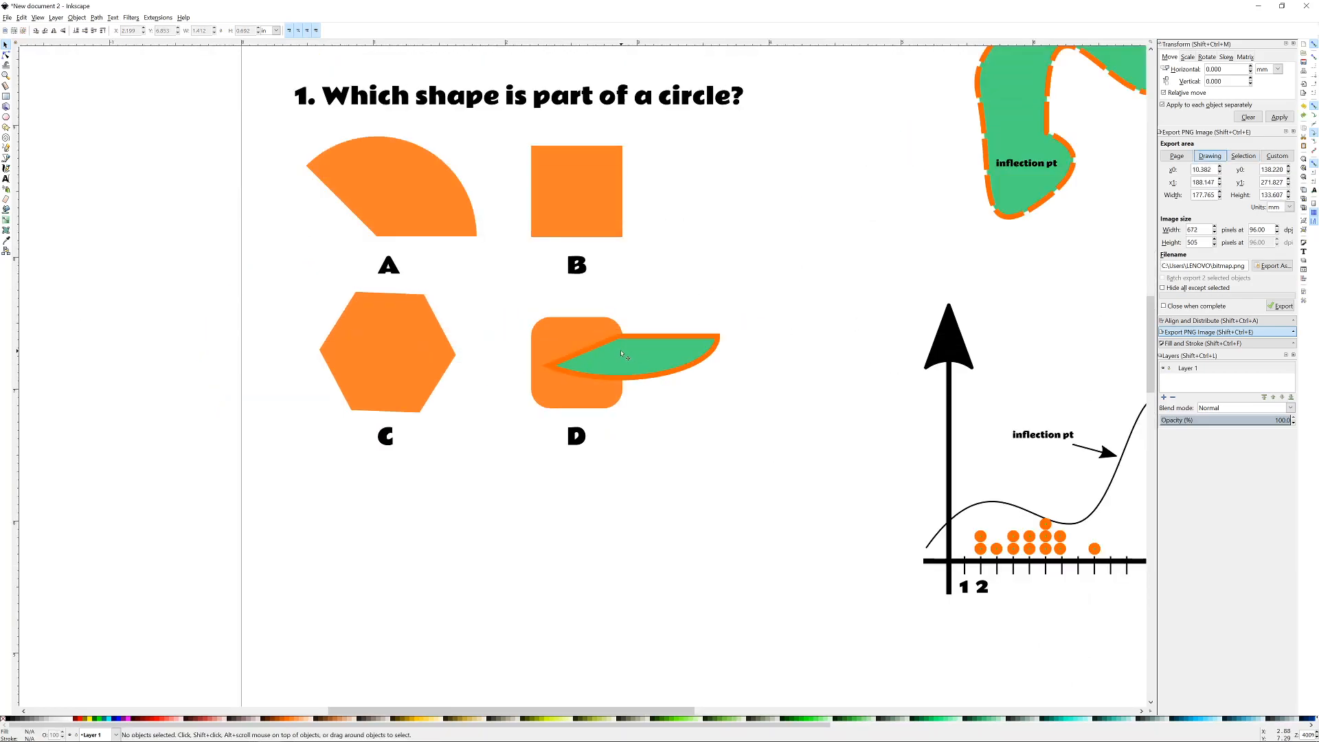
scroll(624, 354, "up", 1)
scroll(659, 242, "down", 2, "ctrl")
scroll(653, 292, "up", 2, "ctrl")
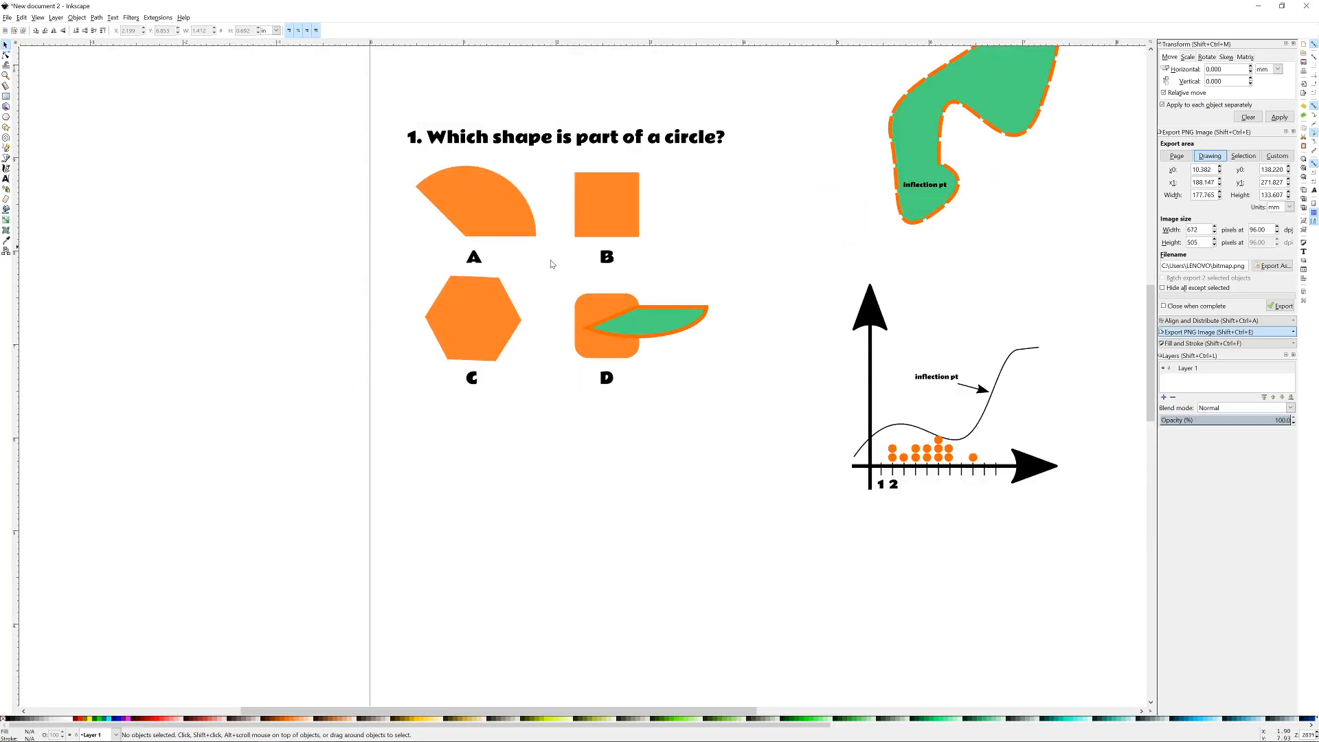
scroll(529, 316, "up", 2, "ctrl")
left_click(457, 300)
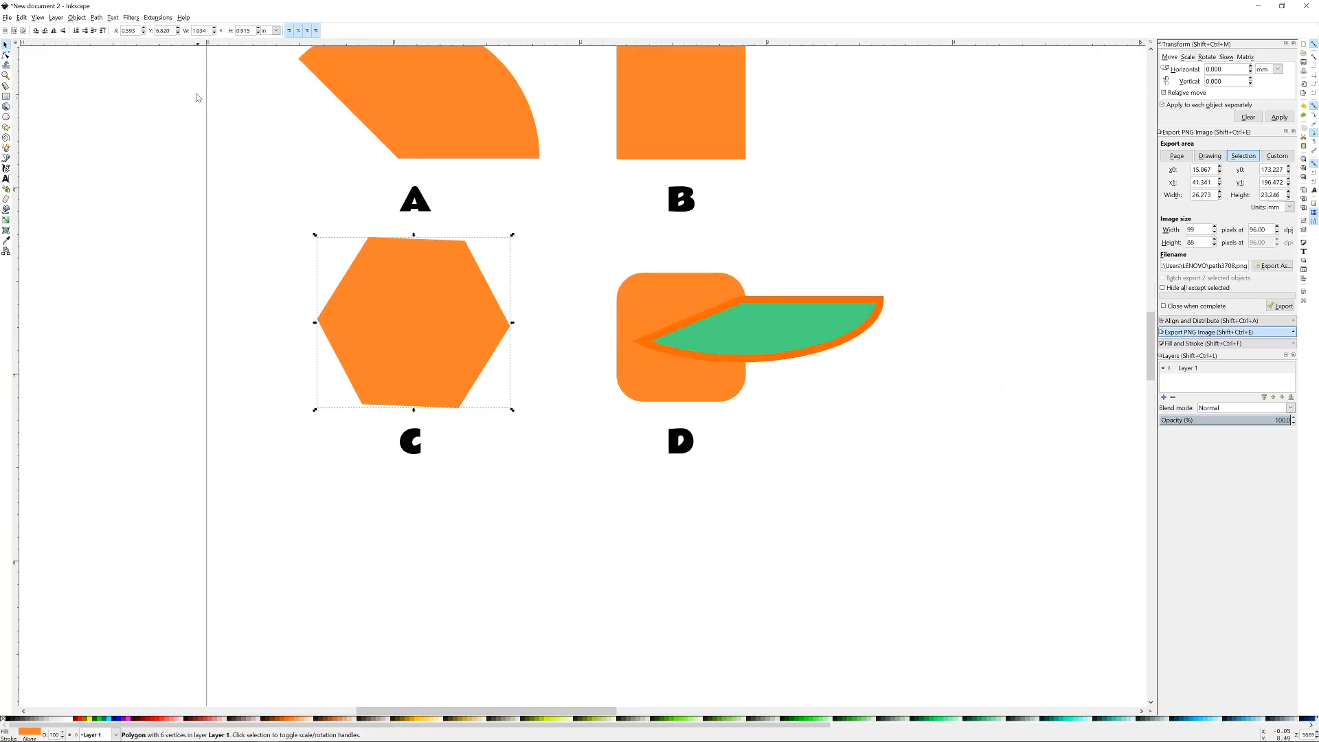
left_click(132, 18)
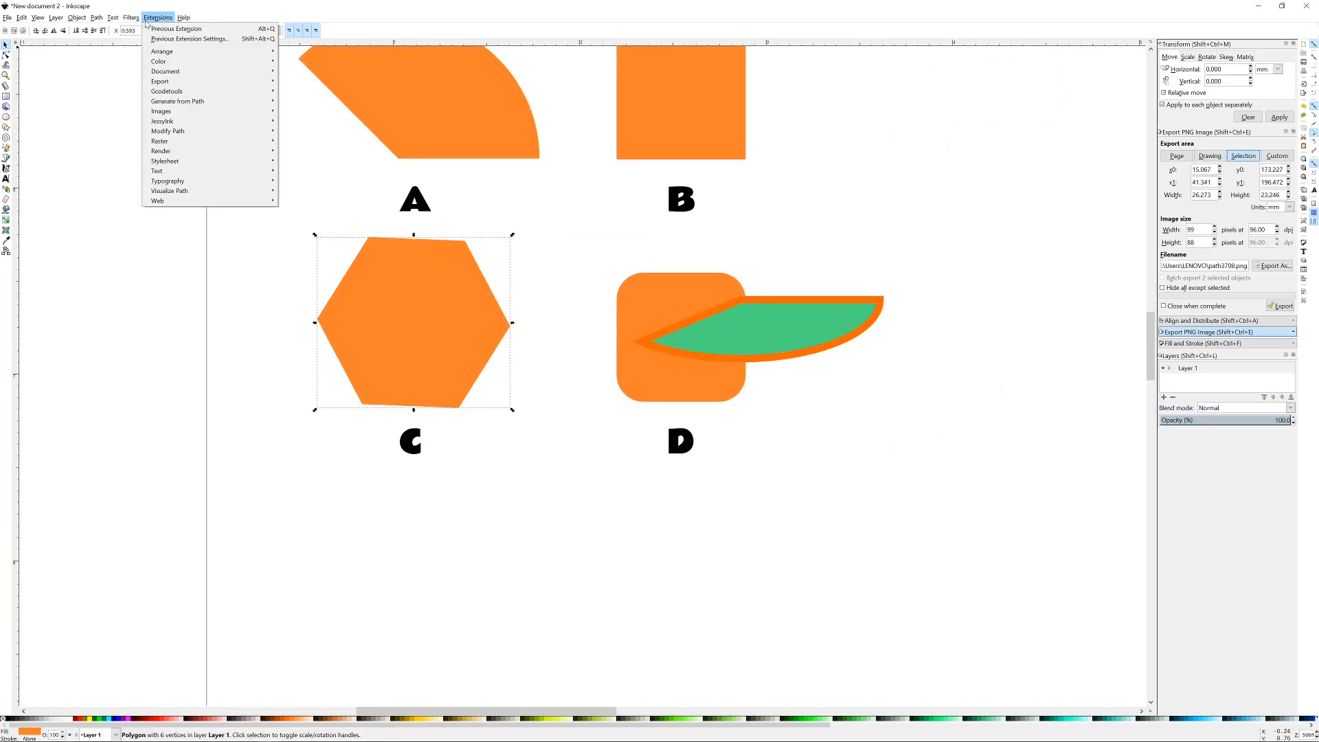
left_click(56, 149)
- Draw a whole ellipse about 47 by 13 mm below the lettered shapes, with a near-black fill and no outline
left_click(6, 117)
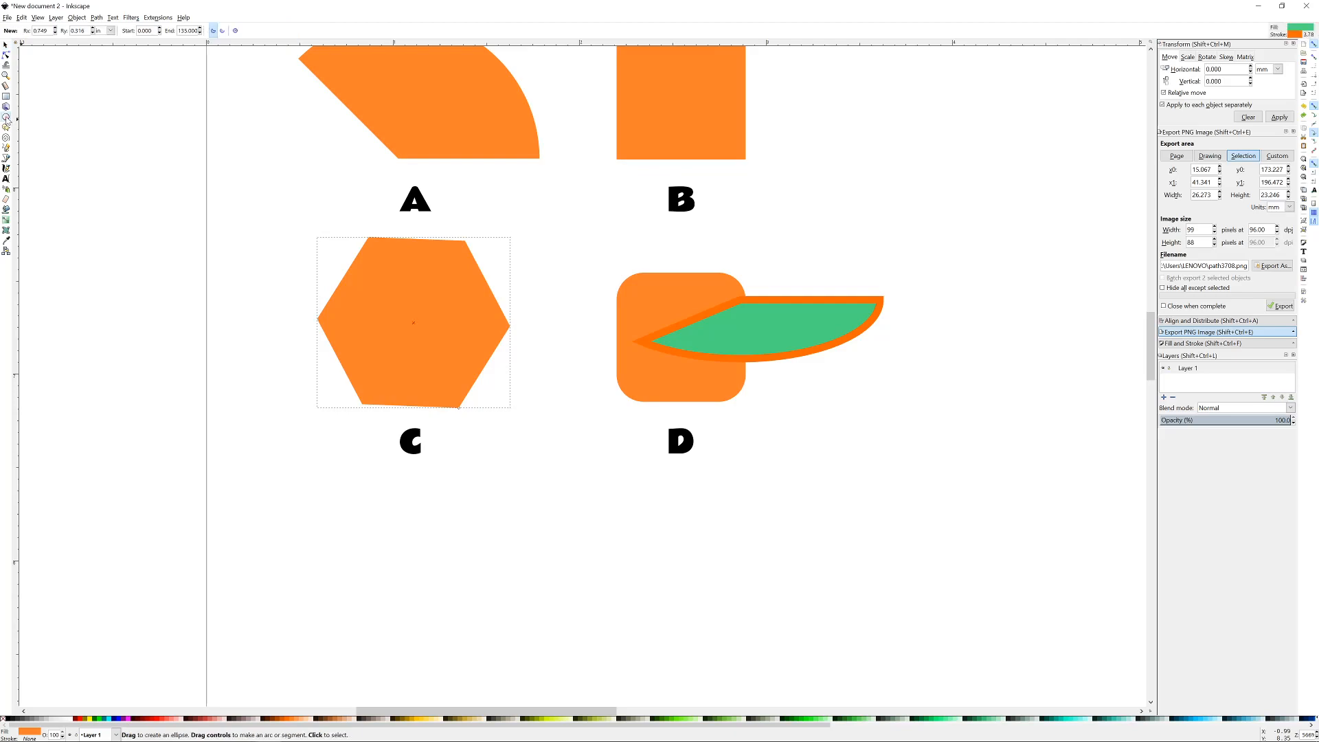
scroll(664, 242, "down", 2, "ctrl")
left_click_drag(838, 288, 624, 234)
left_click_drag(421, 484, 529, 524)
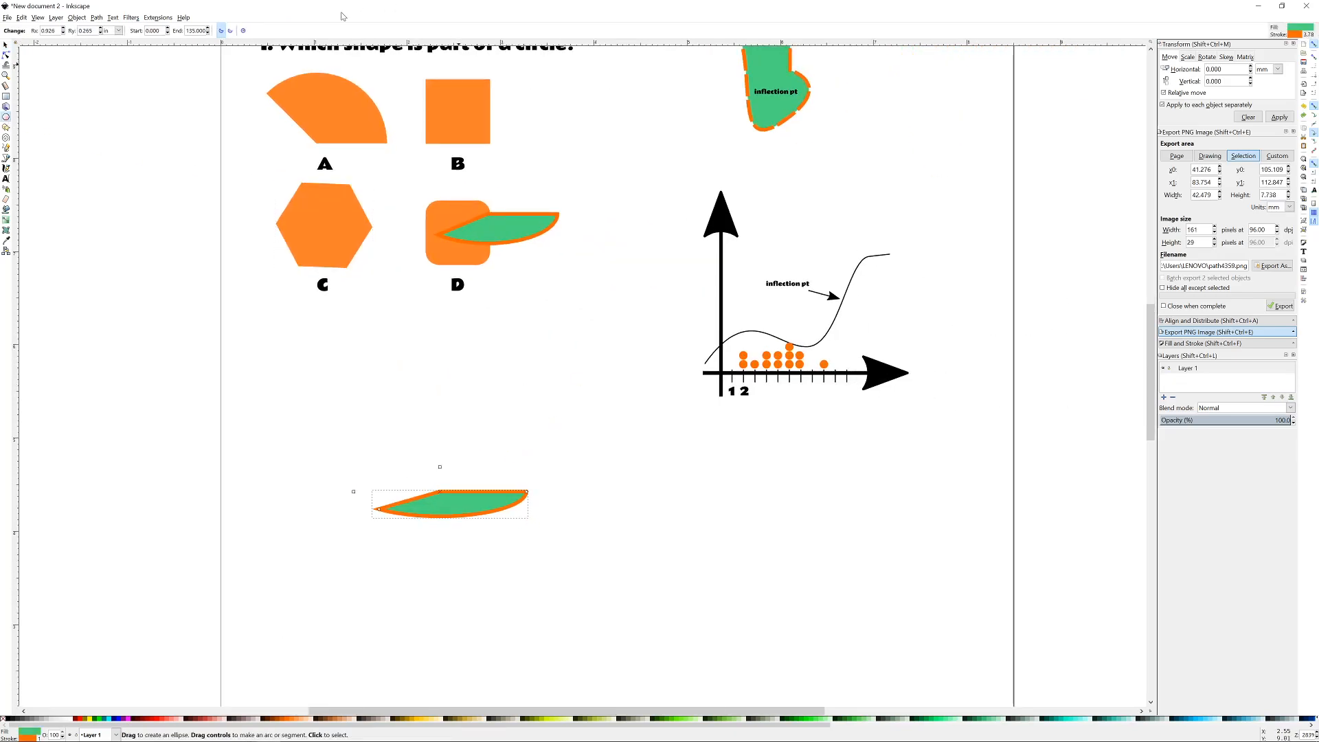
left_click(244, 30)
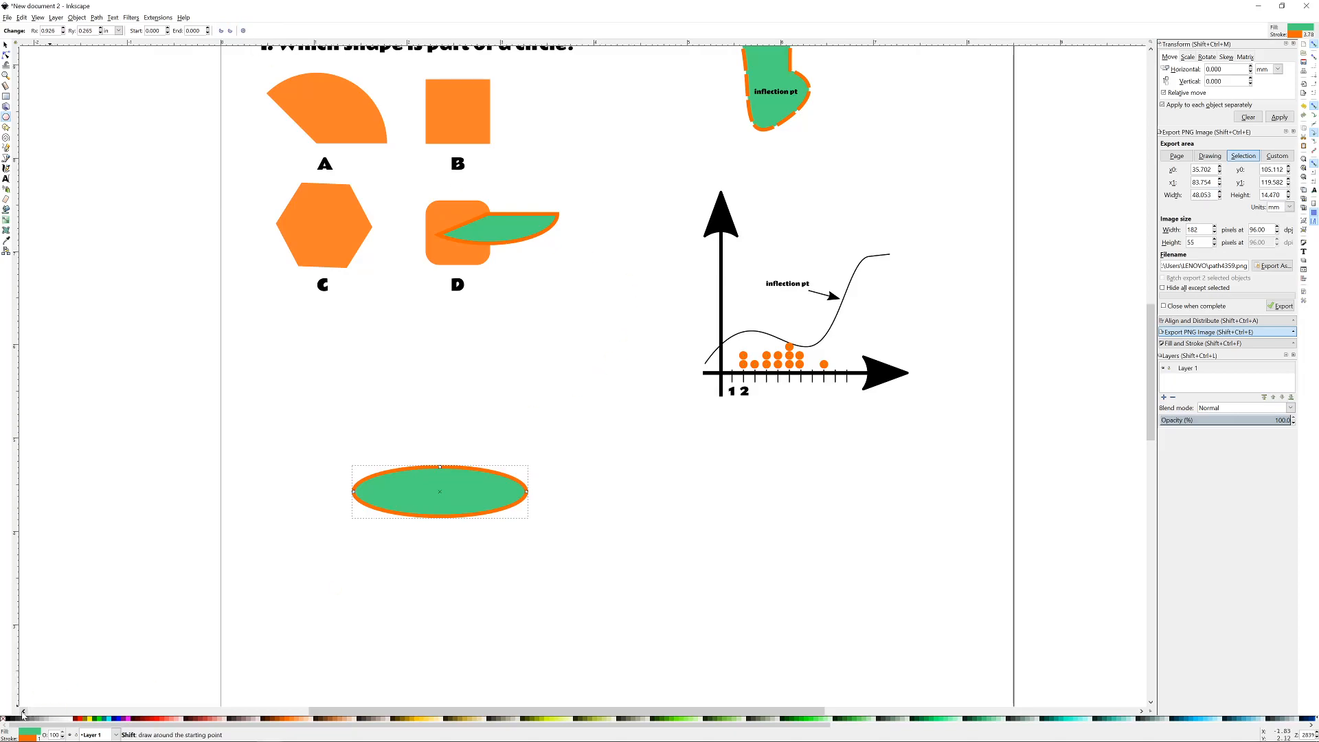
left_click(4, 718, "shift")
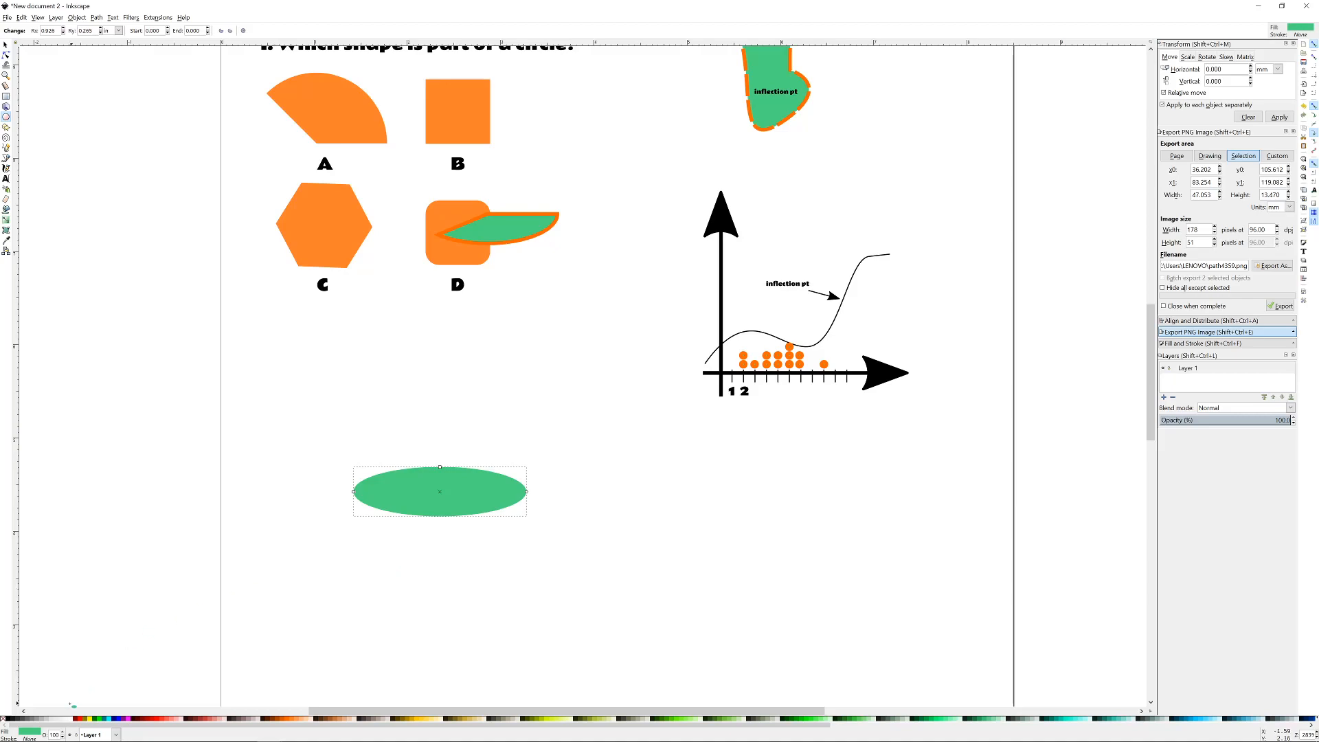
left_click(12, 719)
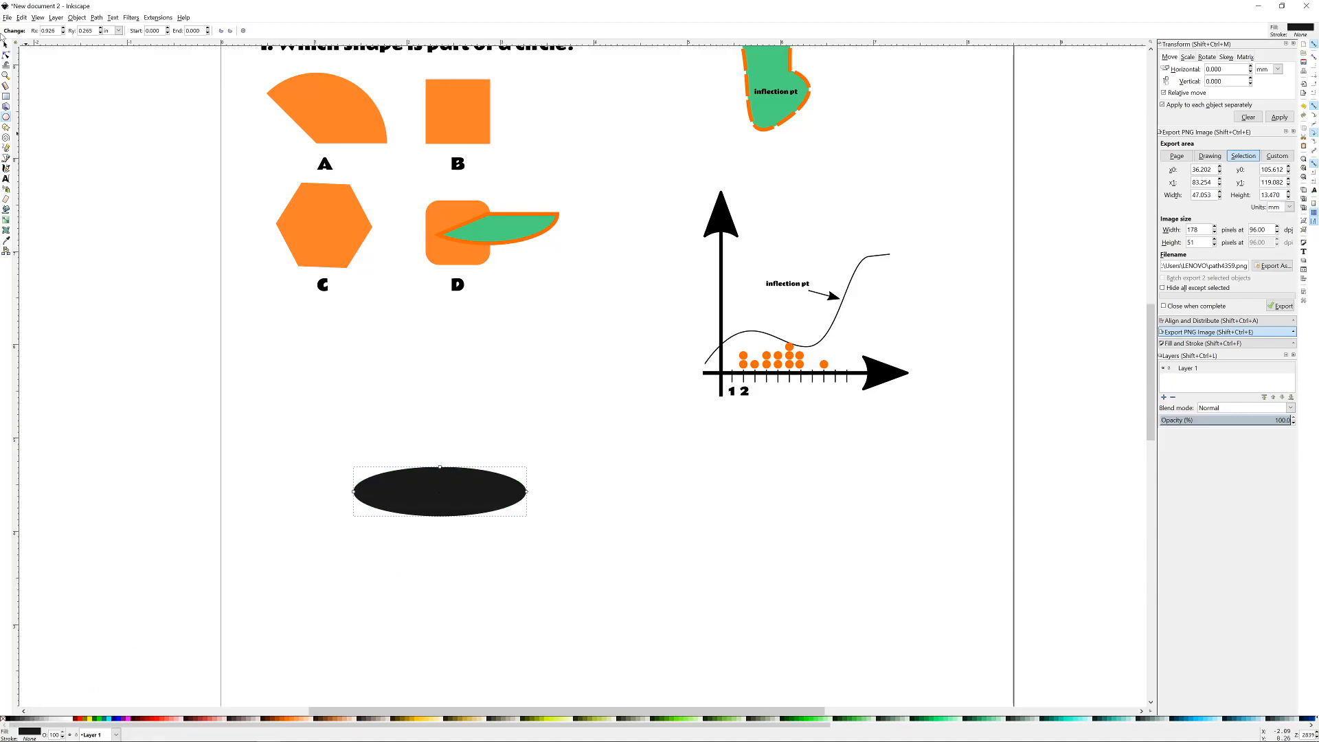
- Duplicate the near-black ellipse, space the two vertically in line, and fill the upper one light grey
left_click(5, 45)
scroll(501, 330, "down", 1)
left_click_drag(473, 455, 475, 412)
key("ctrl+d")
left_click(533, 416)
left_click(439, 407)
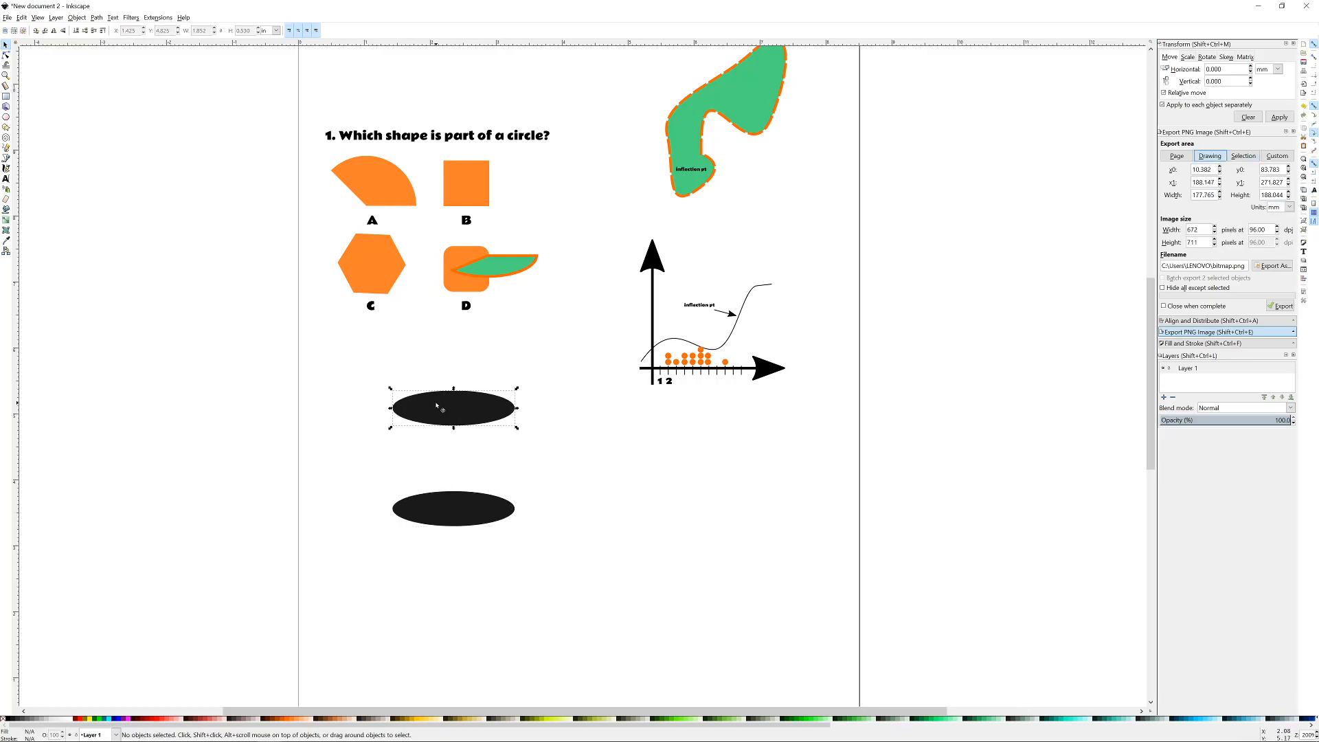
left_click(63, 718)
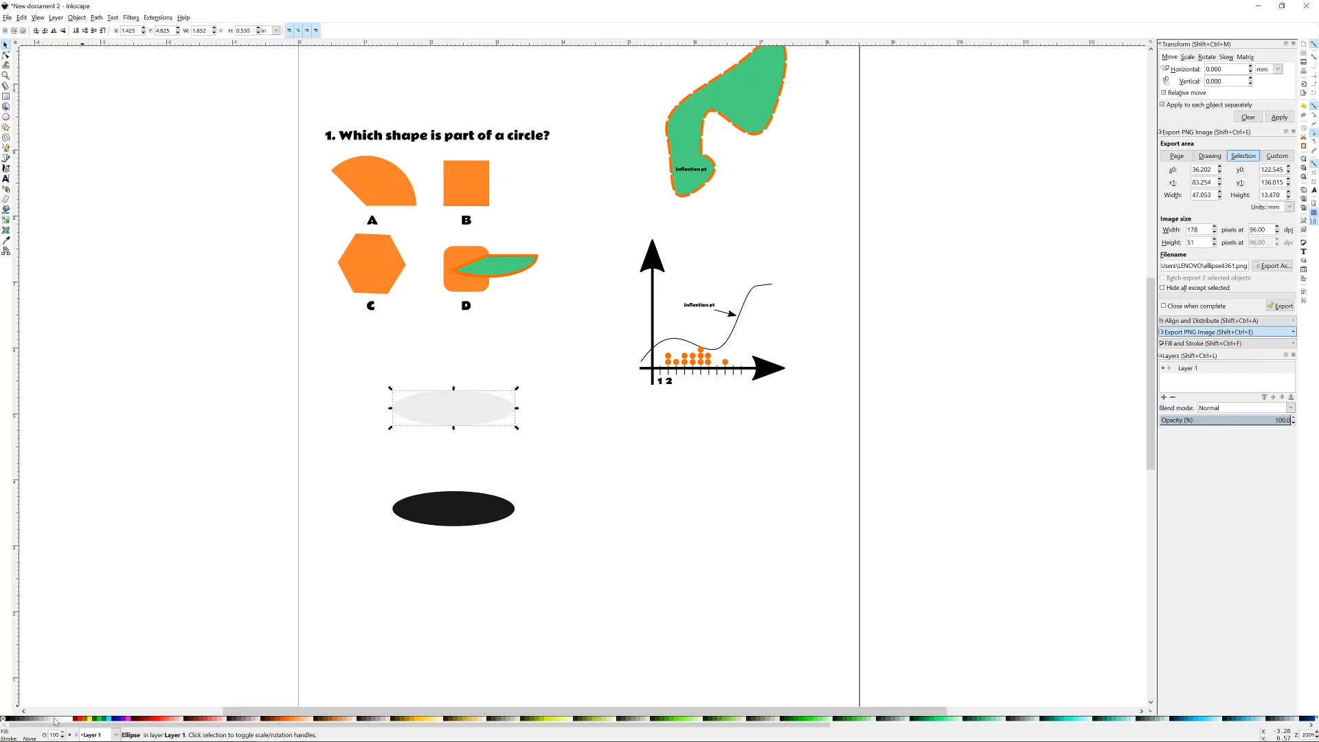
left_click(516, 536)
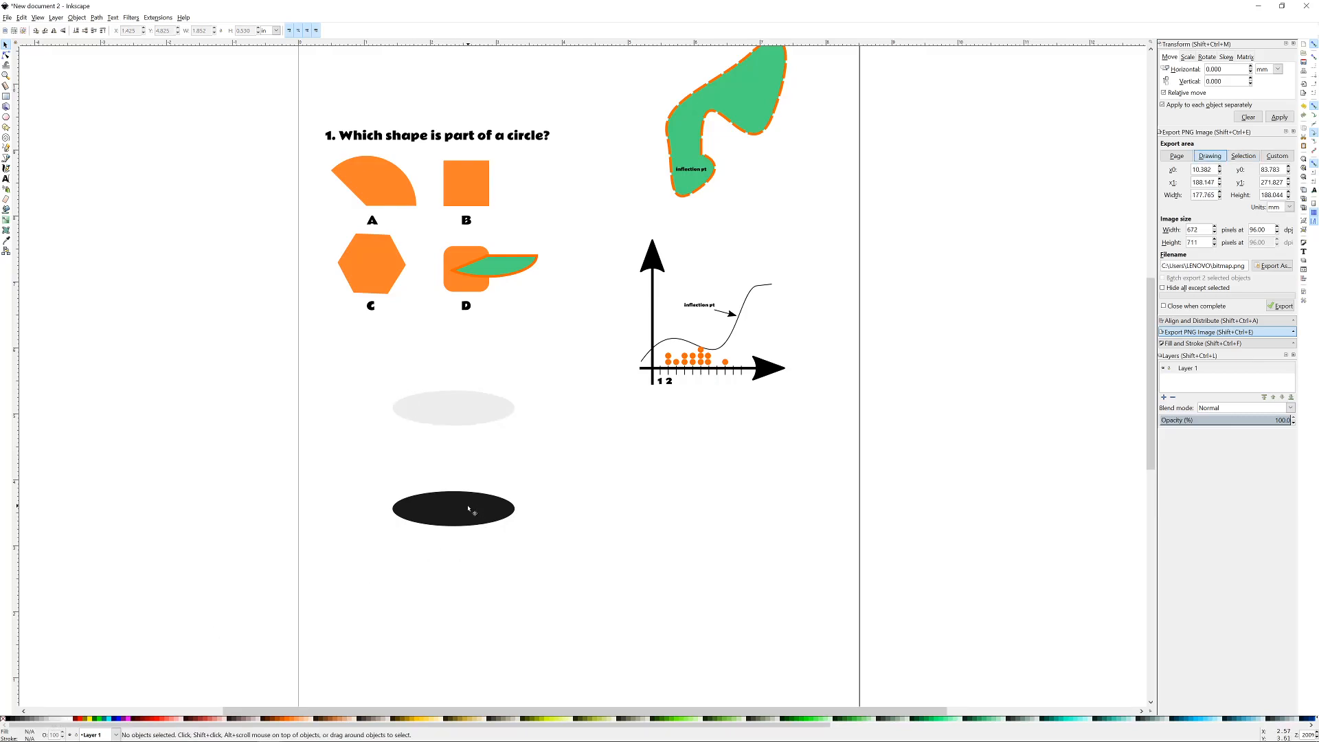
- Interpolate between the two ellipses with exponent 0.0, 50 steps, method 2, duplicated endpaths and interpolated style
left_click(470, 510)
left_click(467, 415, "shift")
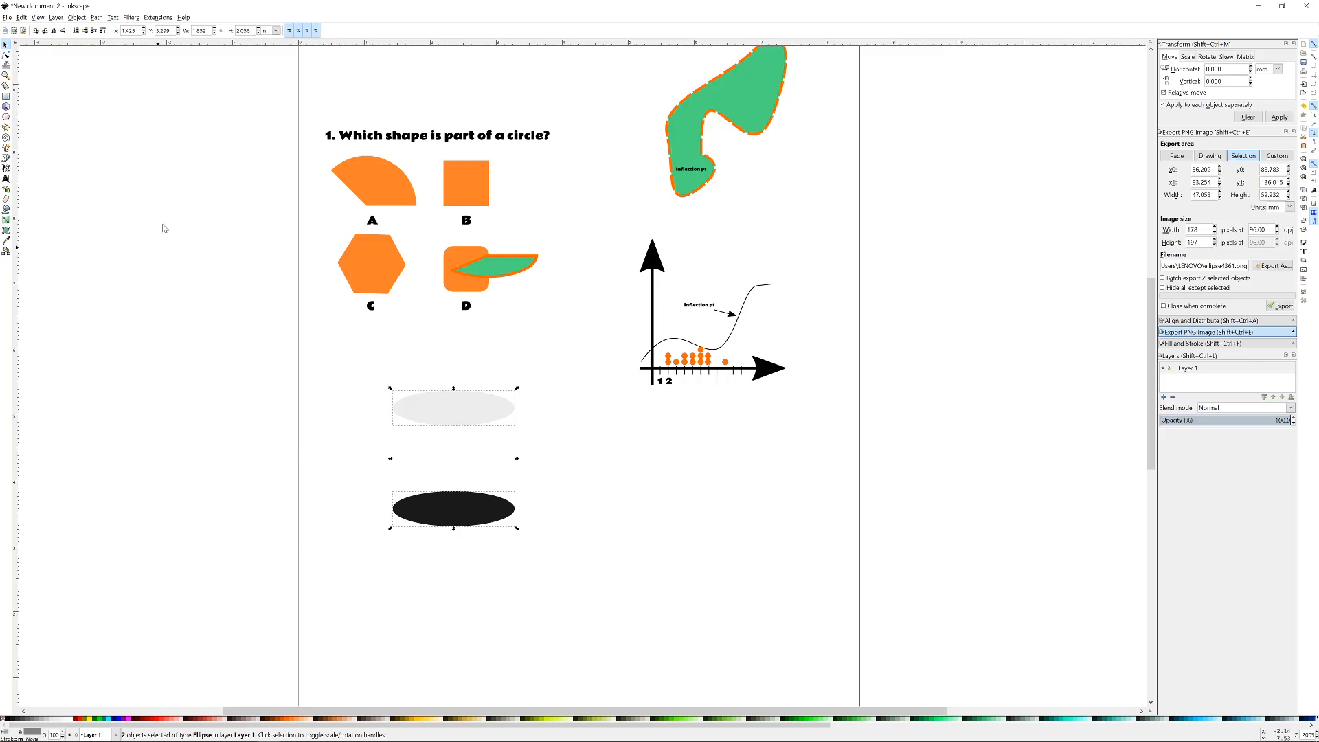
left_click(132, 18)
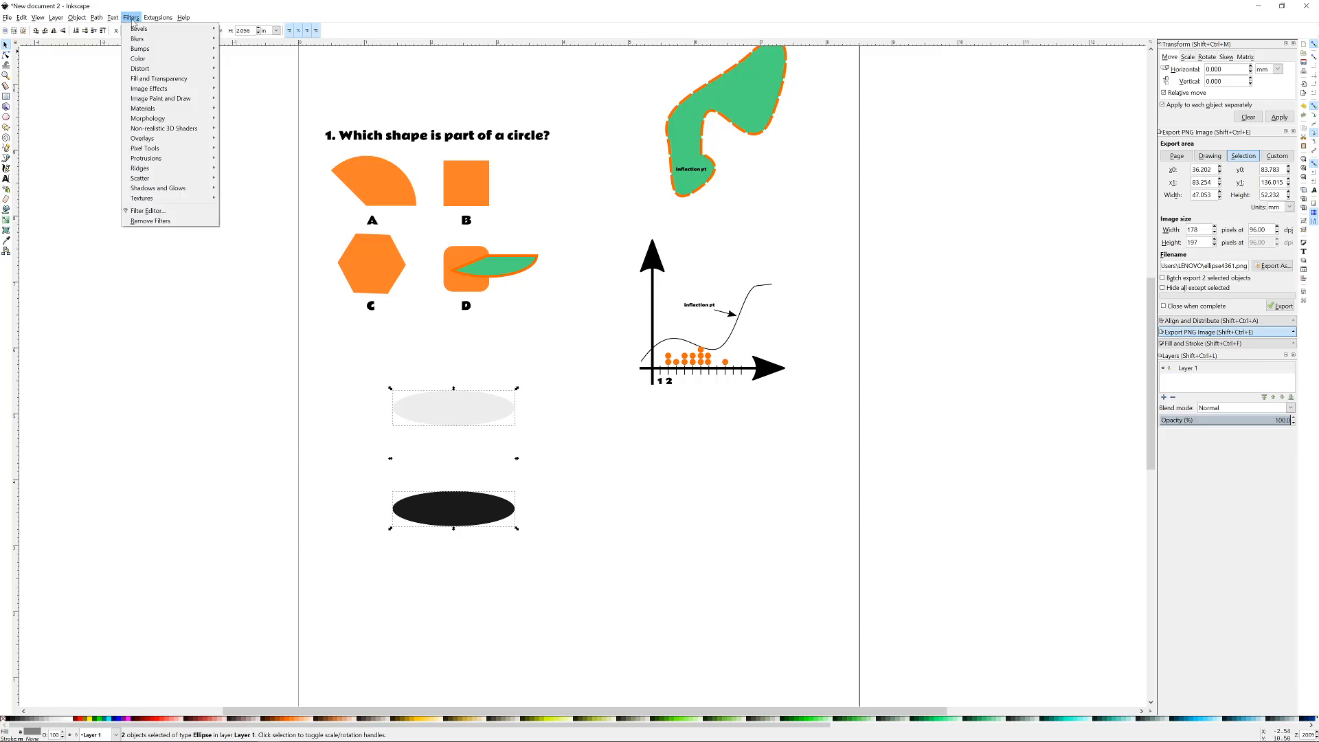
mouse_move(152, 23)
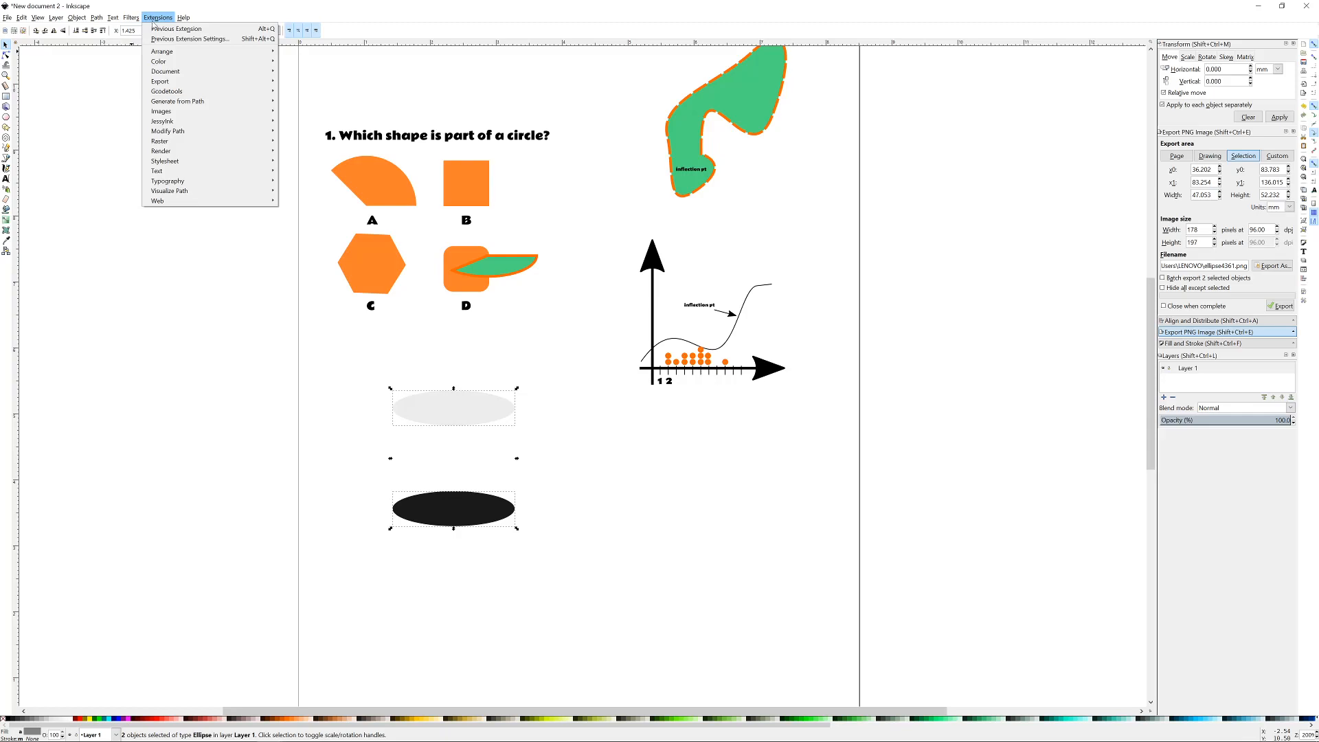
mouse_move(157, 122)
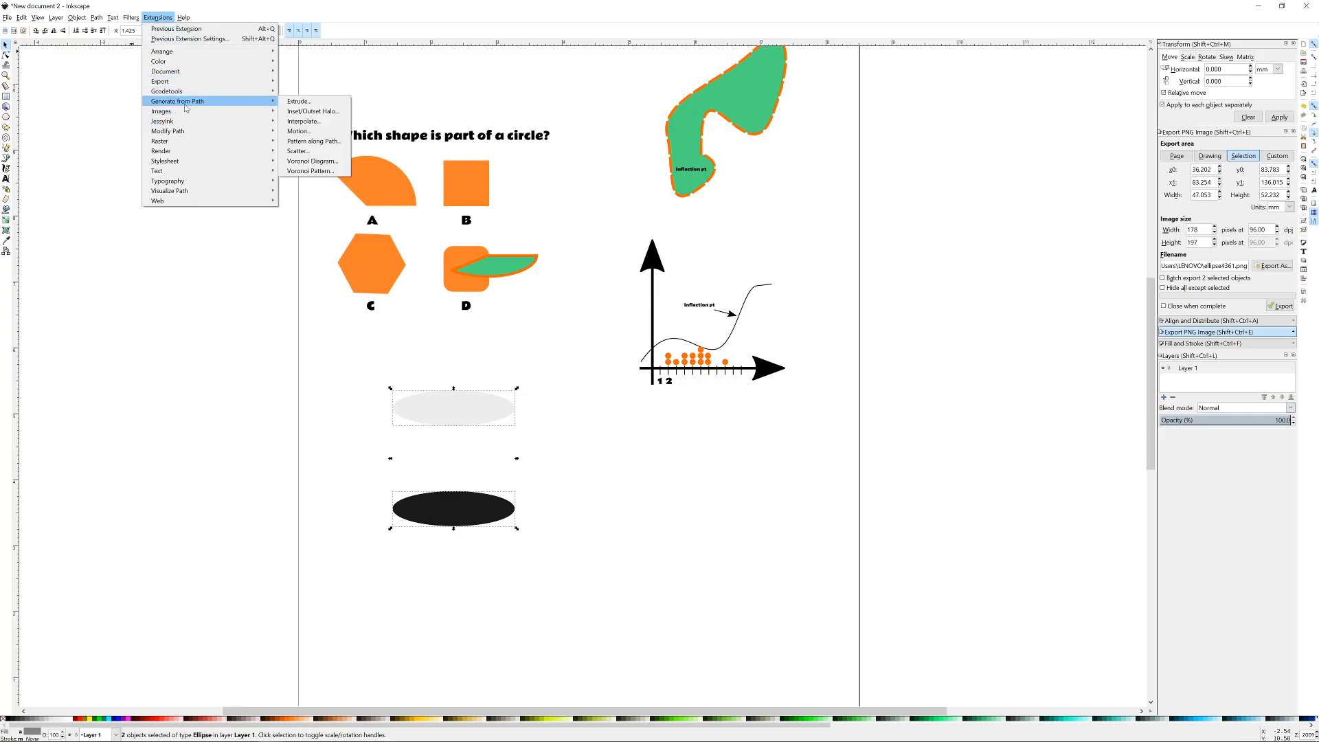
left_click(307, 122)
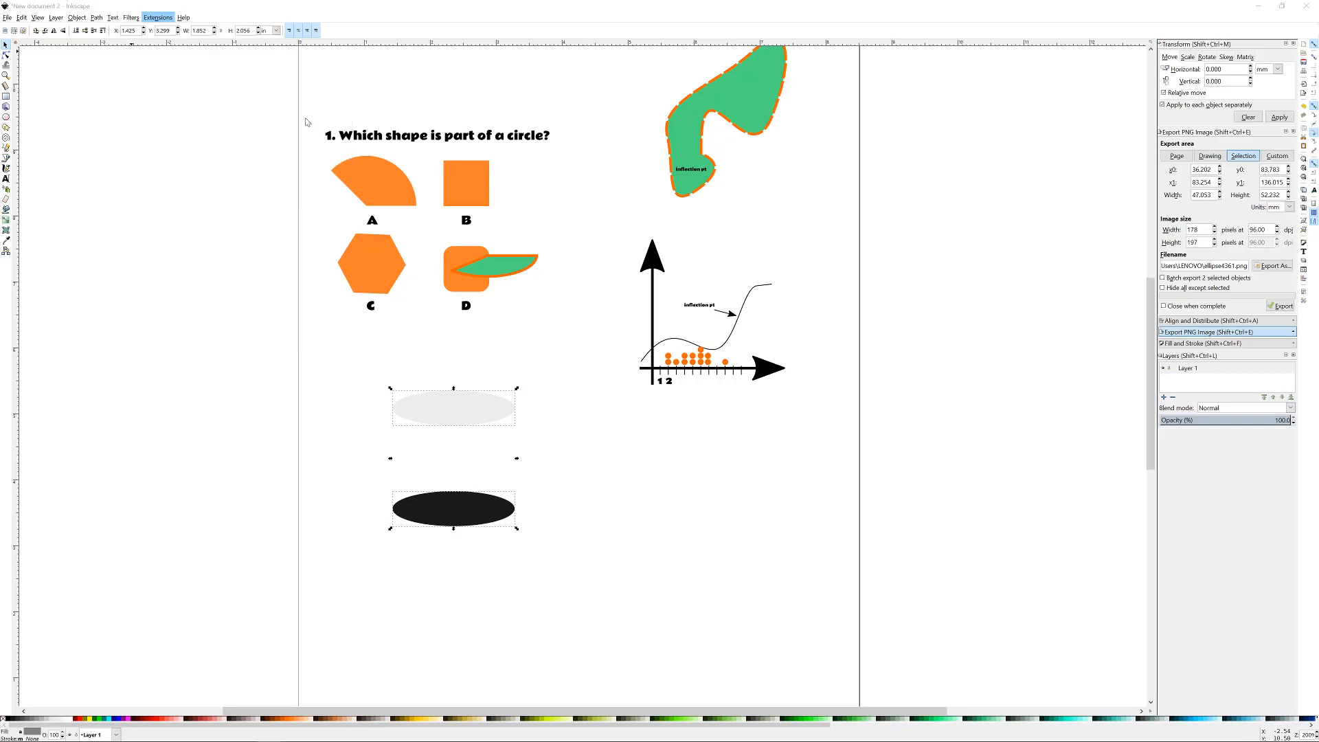
left_click(684, 363)
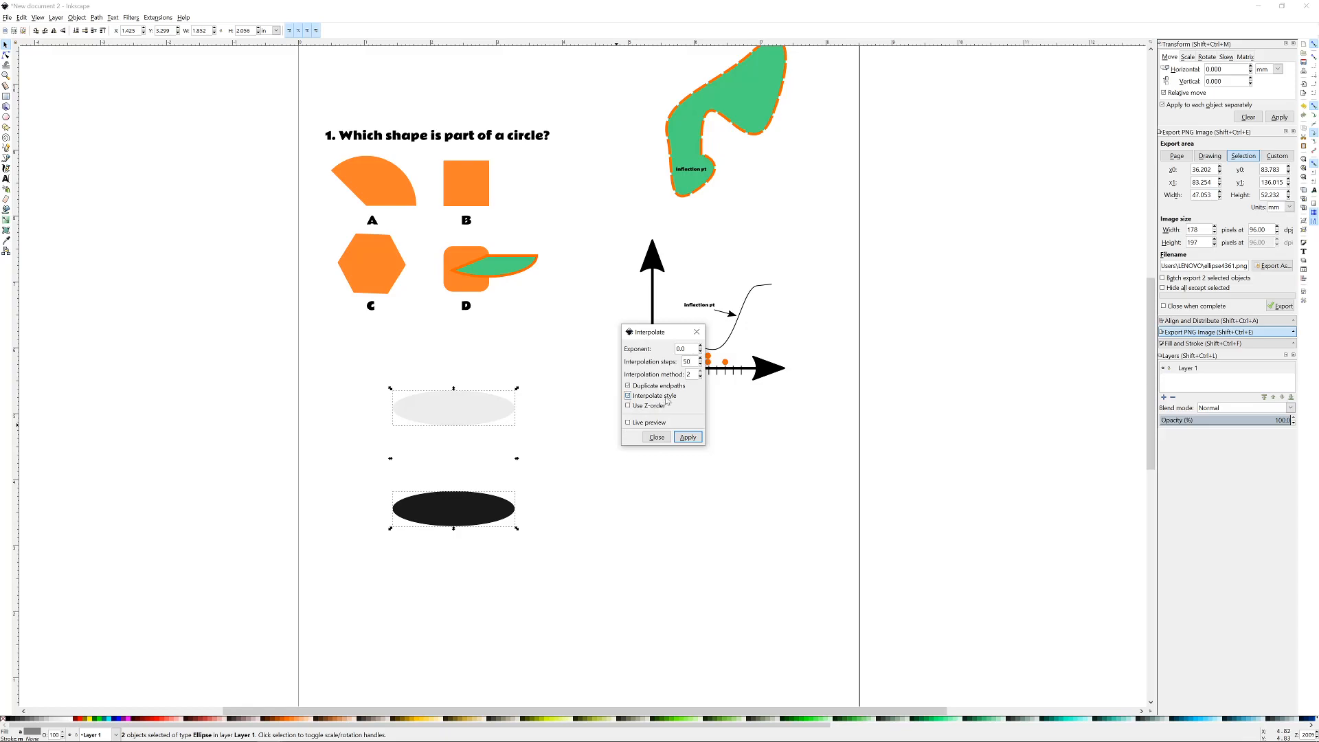
left_click(686, 437)
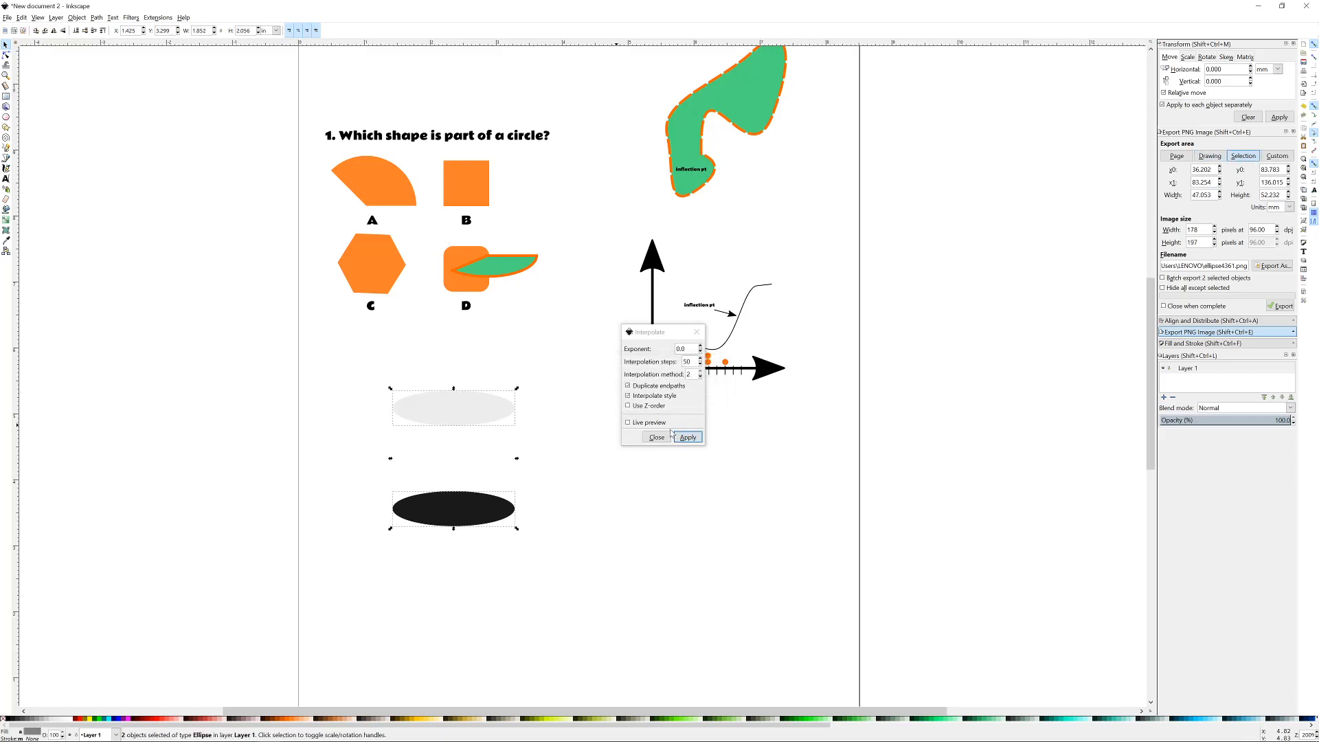
- Convert the light grey and near-black ellipses to paths
left_click(559, 402)
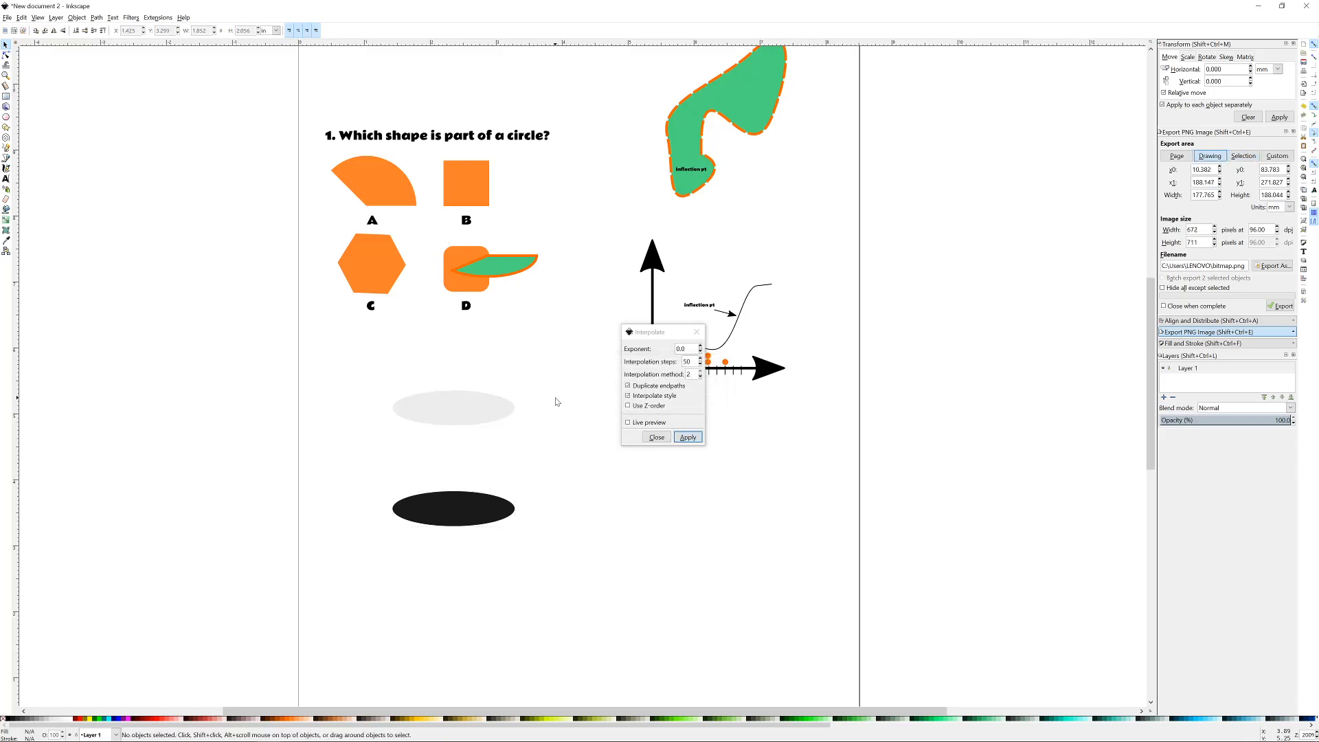
left_click(496, 517)
double_click(475, 512)
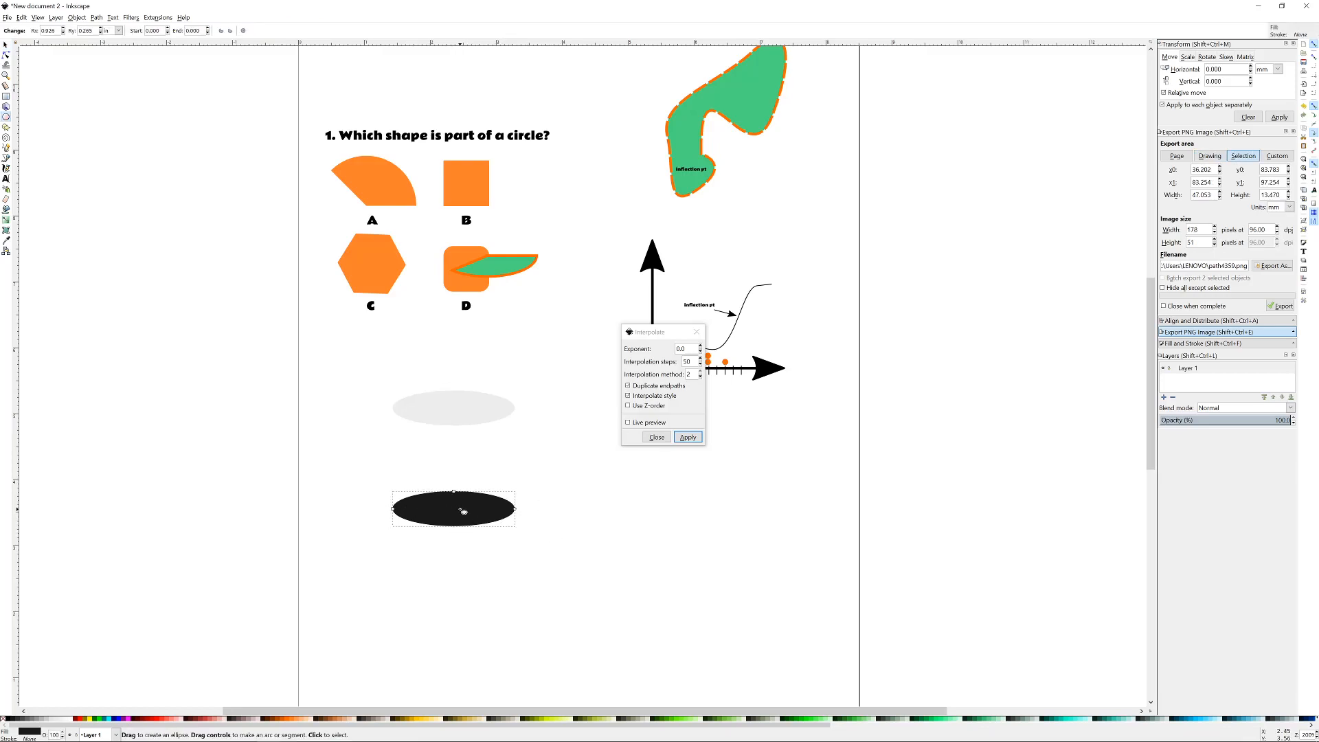
left_click(468, 419, "shift")
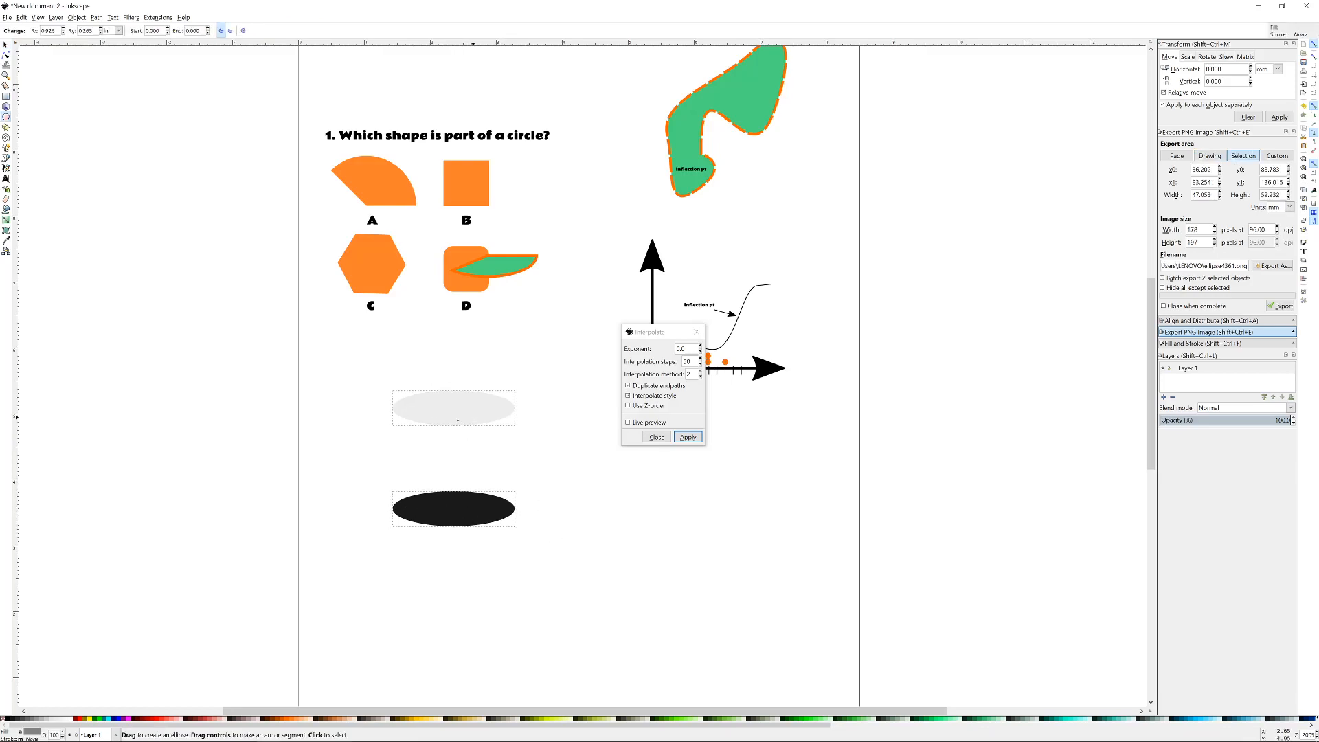
left_click(97, 17)
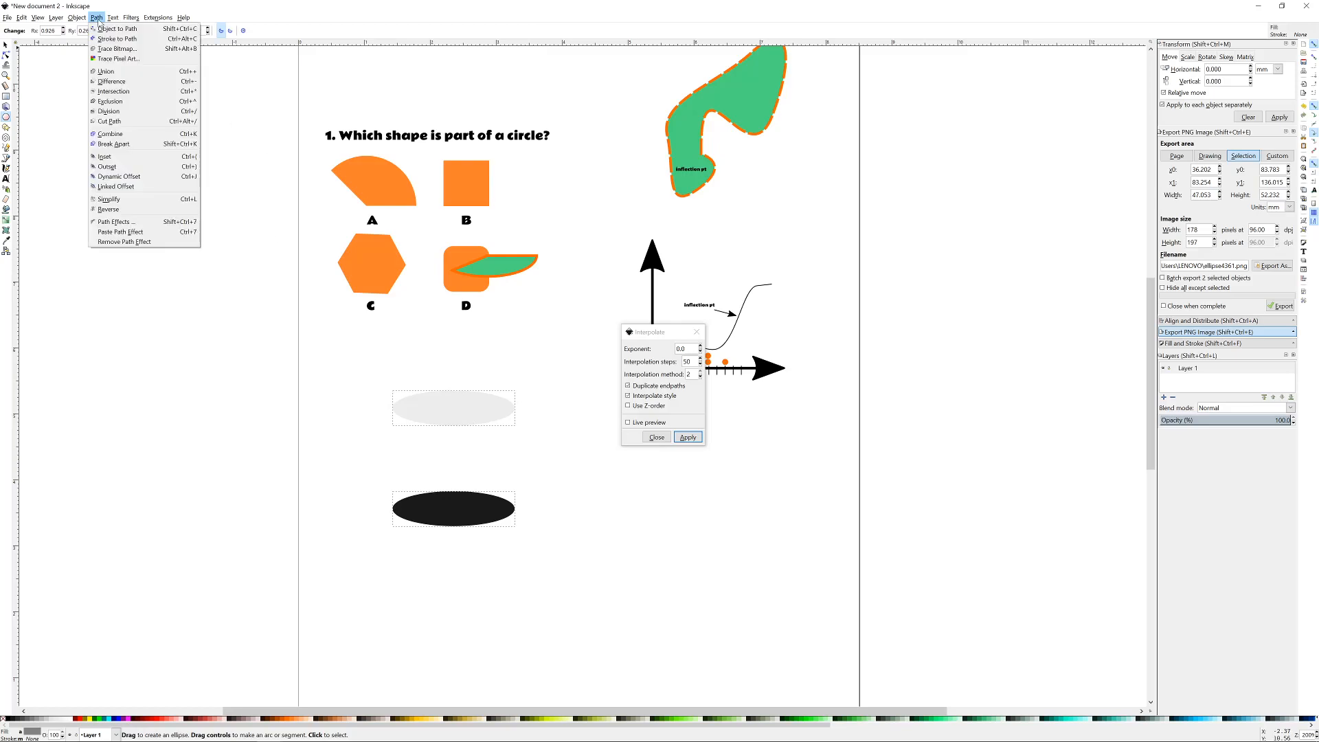
left_click(105, 30)
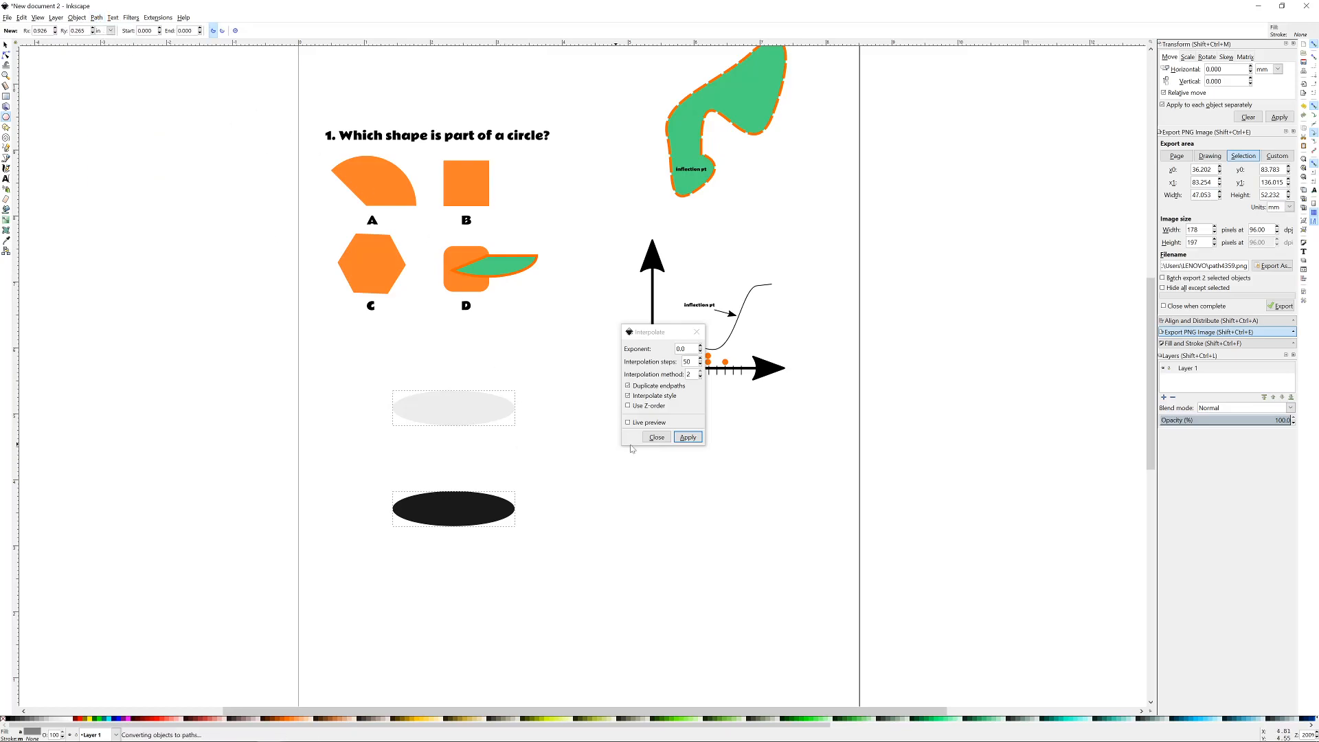
- Try interpolating between the two ellipse paths with 50 steps, reselect them light grey first and retry, undoing each result
left_click(688, 437)
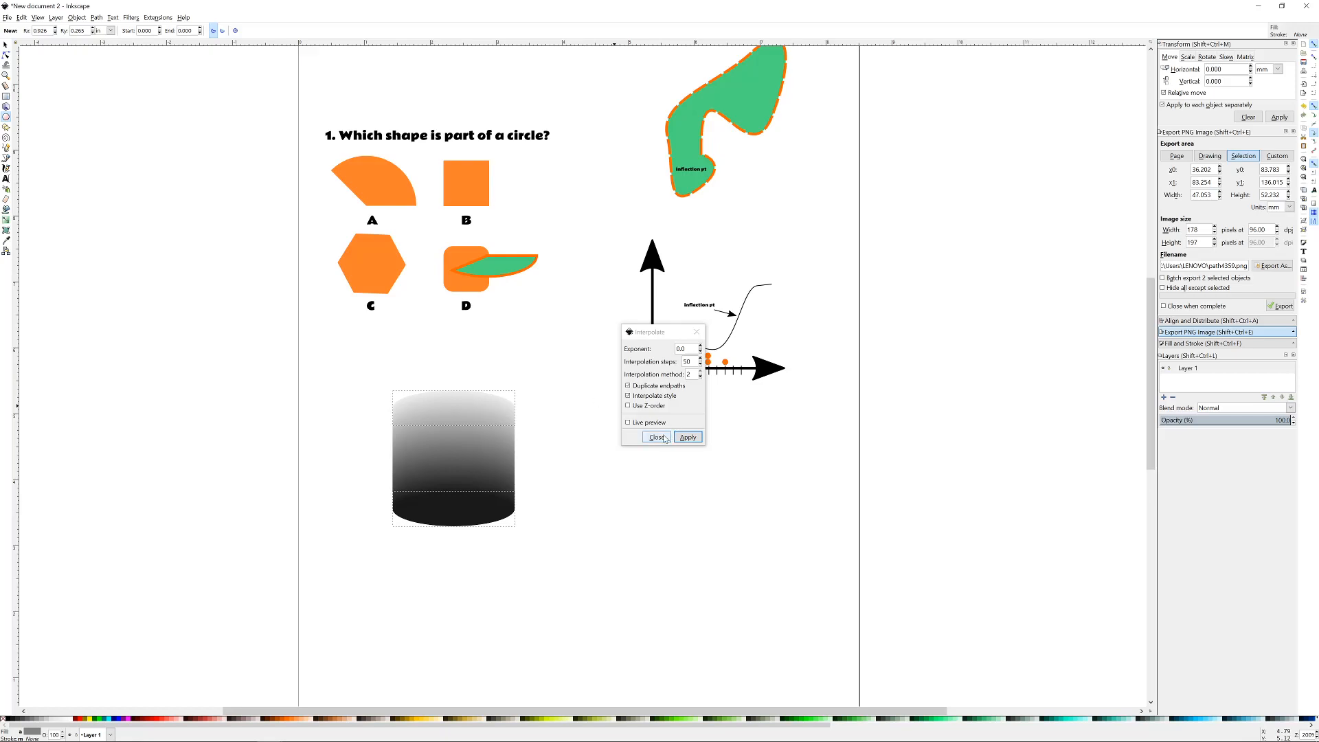
left_click(565, 388)
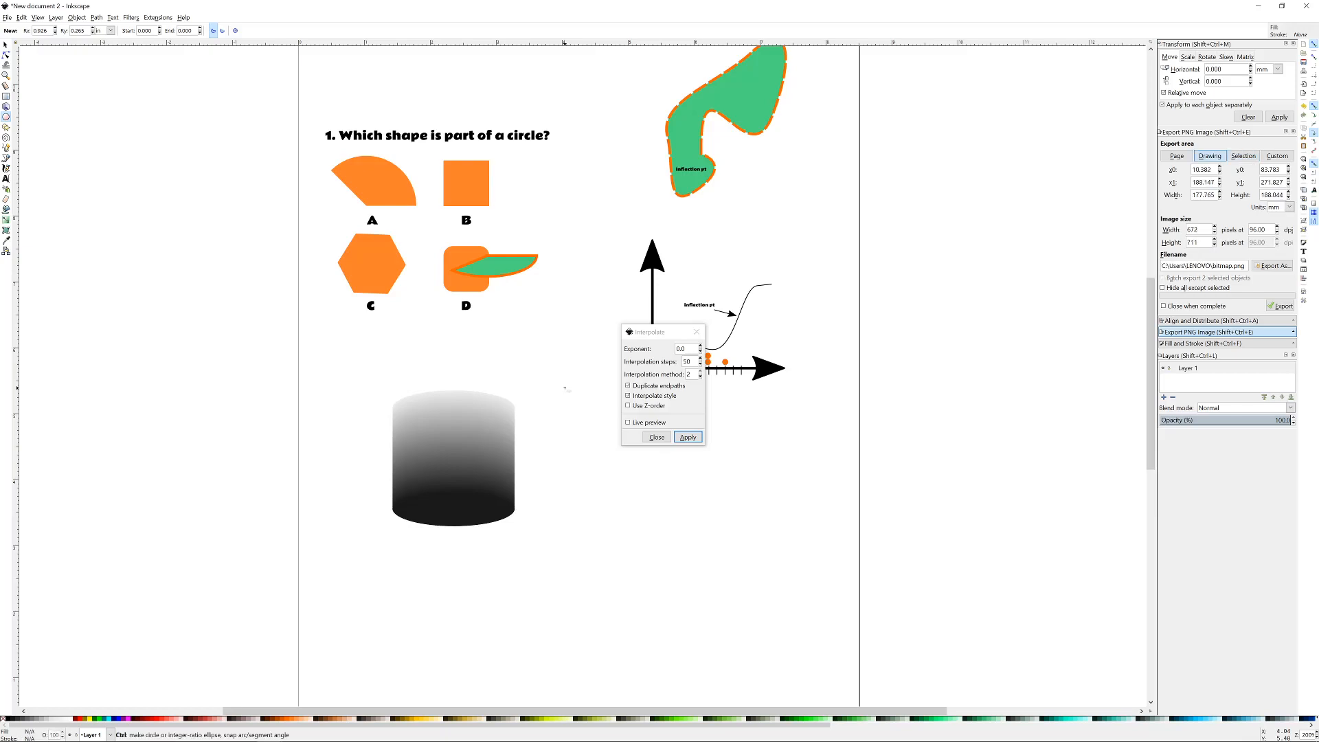
key("ctrl+z")
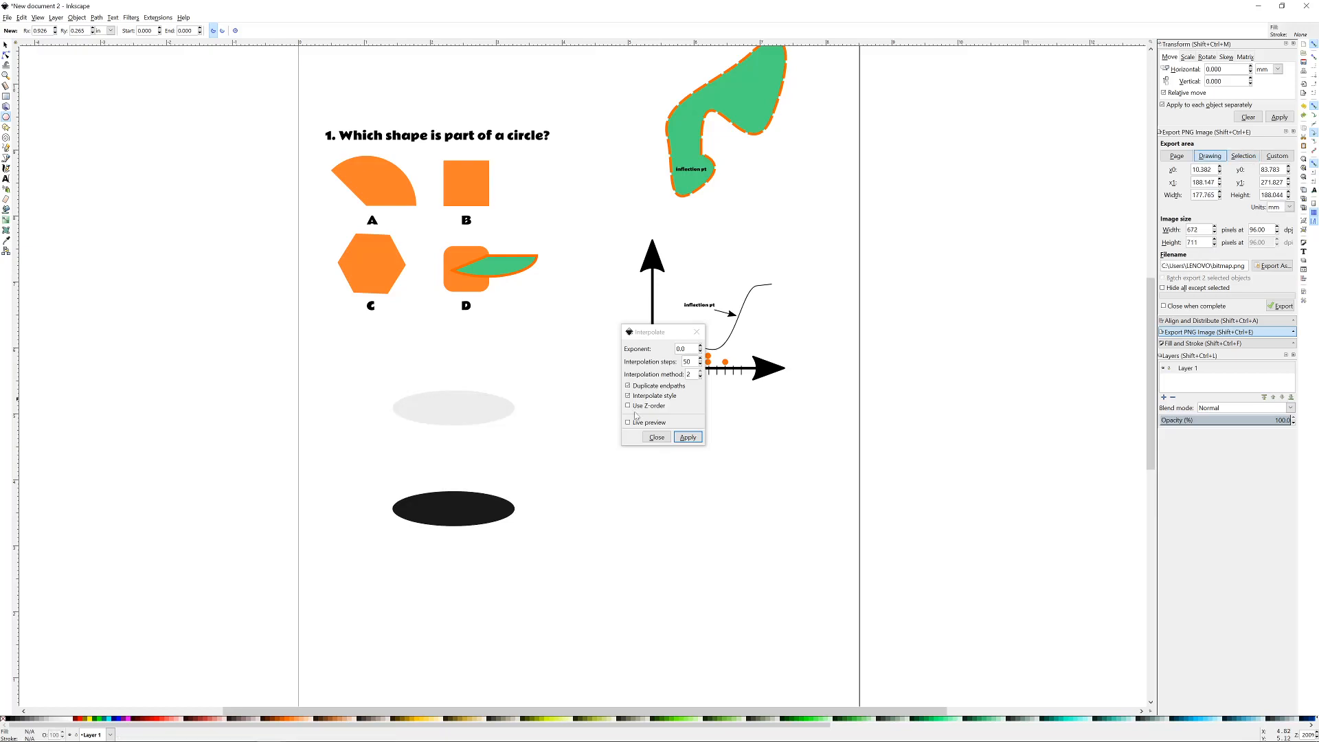
left_click(460, 407)
left_click(471, 504, "shift")
left_click(693, 440)
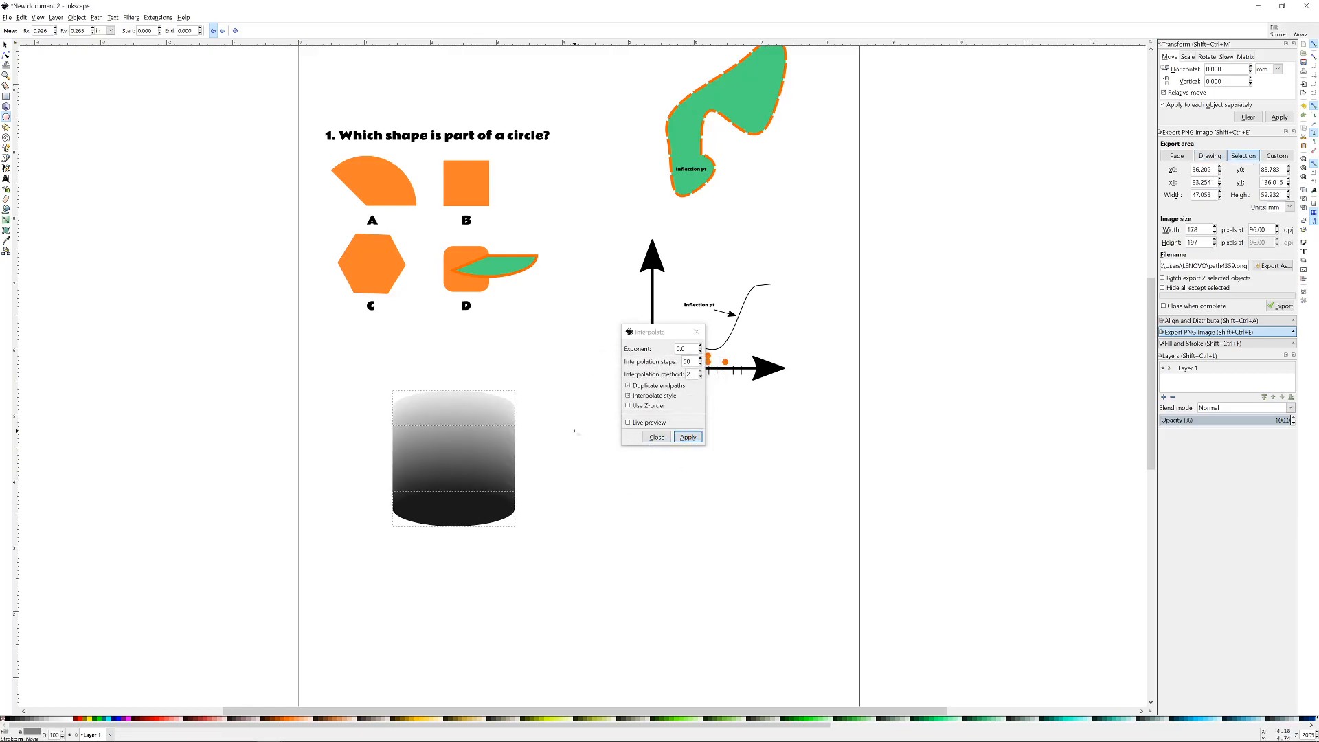
key("ctrl+z")
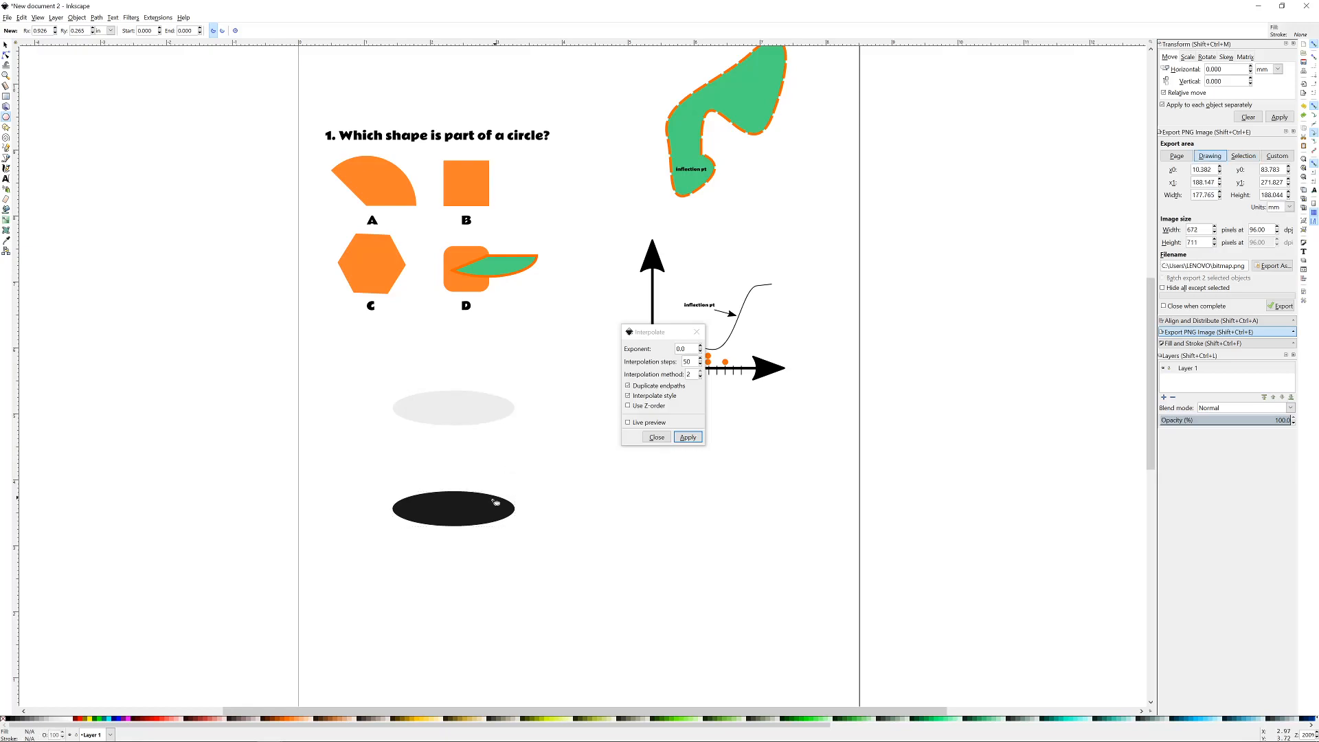
- Interpolate between the ellipse paths with 50 steps so the light grey end lies on top, and close the Interpolate settings
left_click(689, 437)
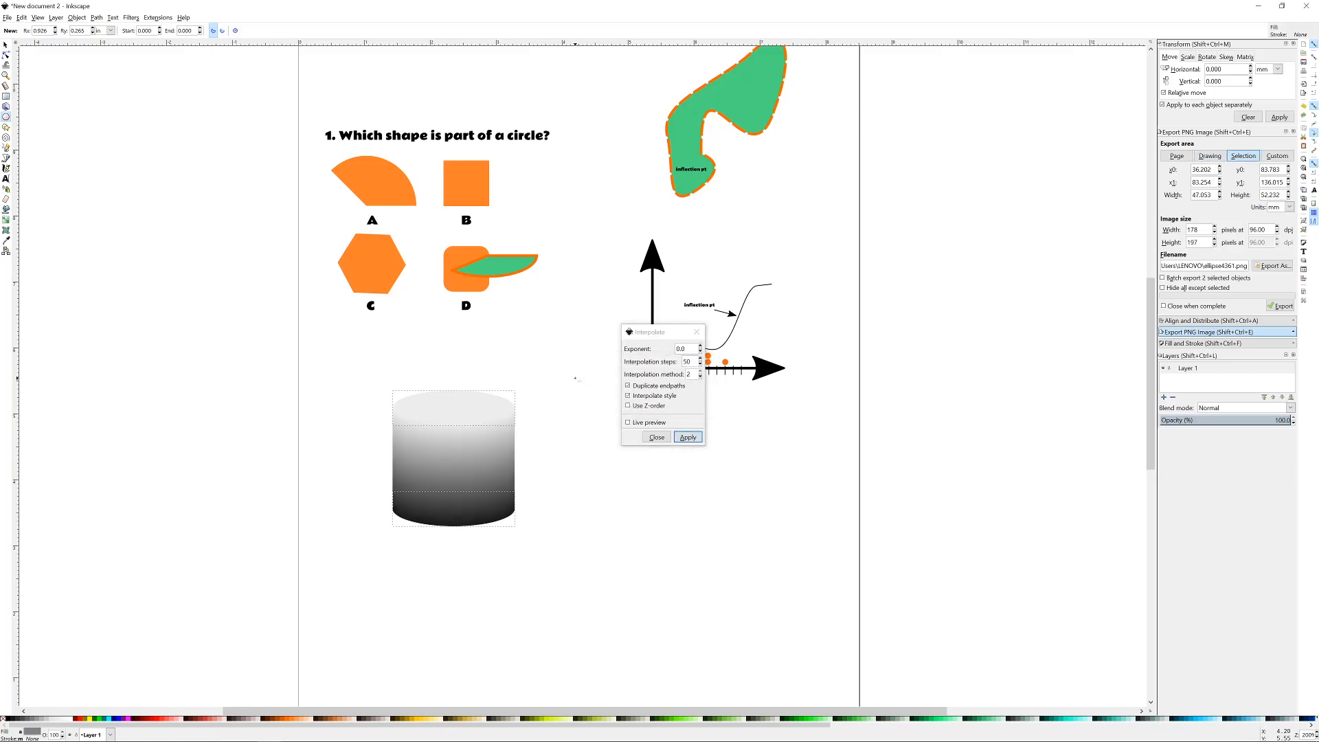
left_click(657, 437)
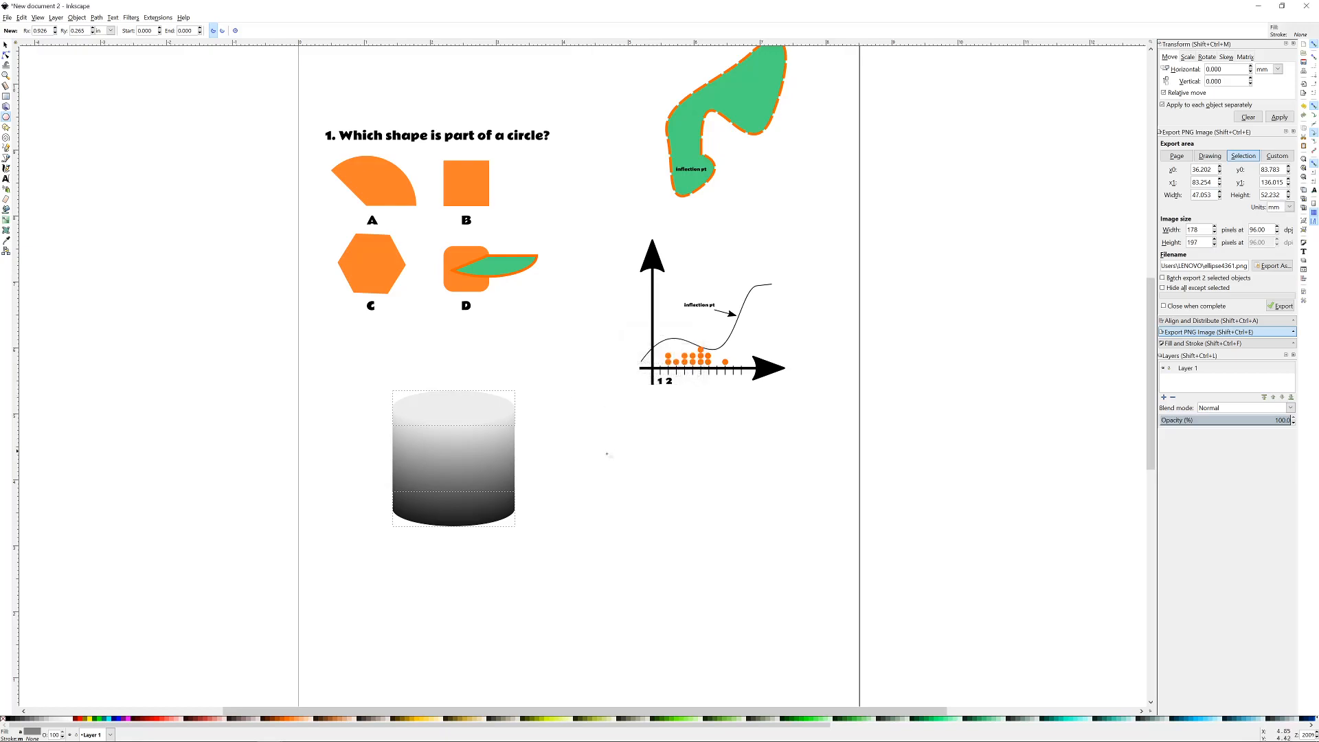
left_click(5, 45)
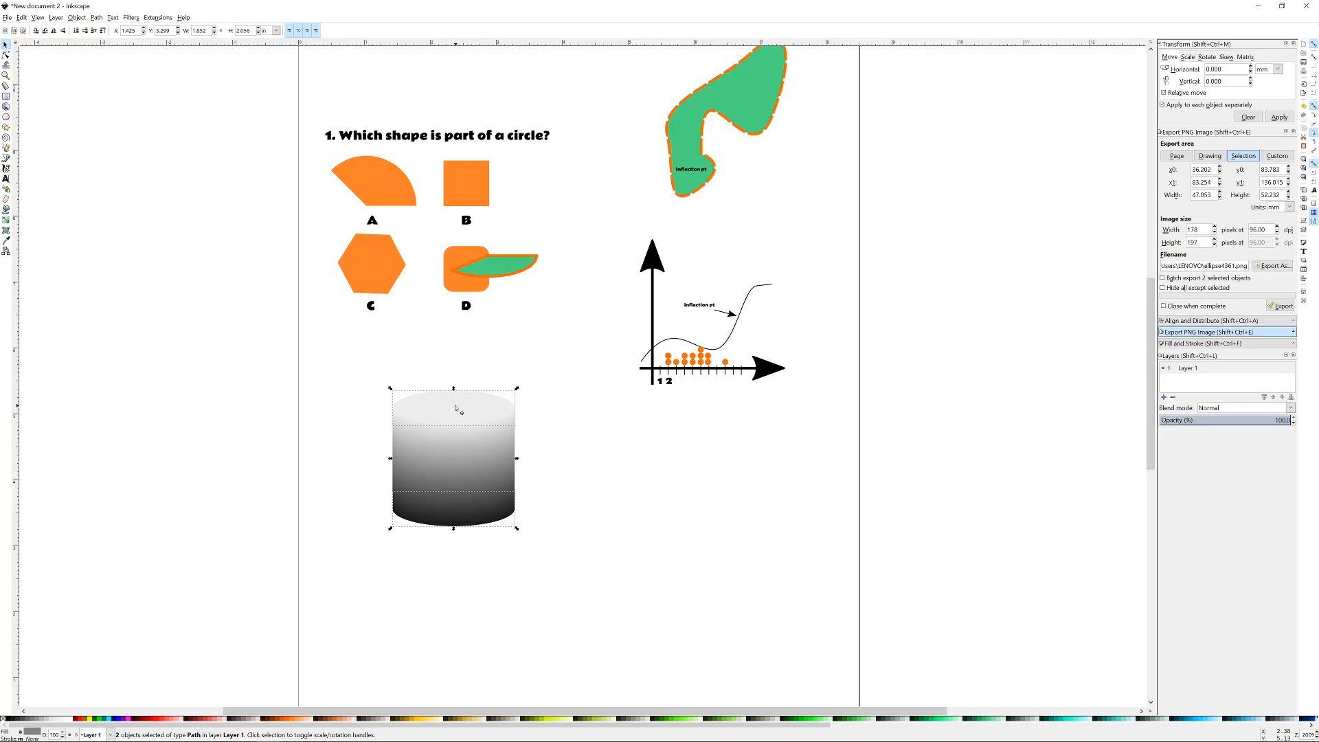
- Try moving the interpolated group diagonally clear of the two original ellipses, inspect its shading, and undo the move
left_click_drag(467, 463, 616, 497)
scroll(617, 497, "up", 3, "ctrl")
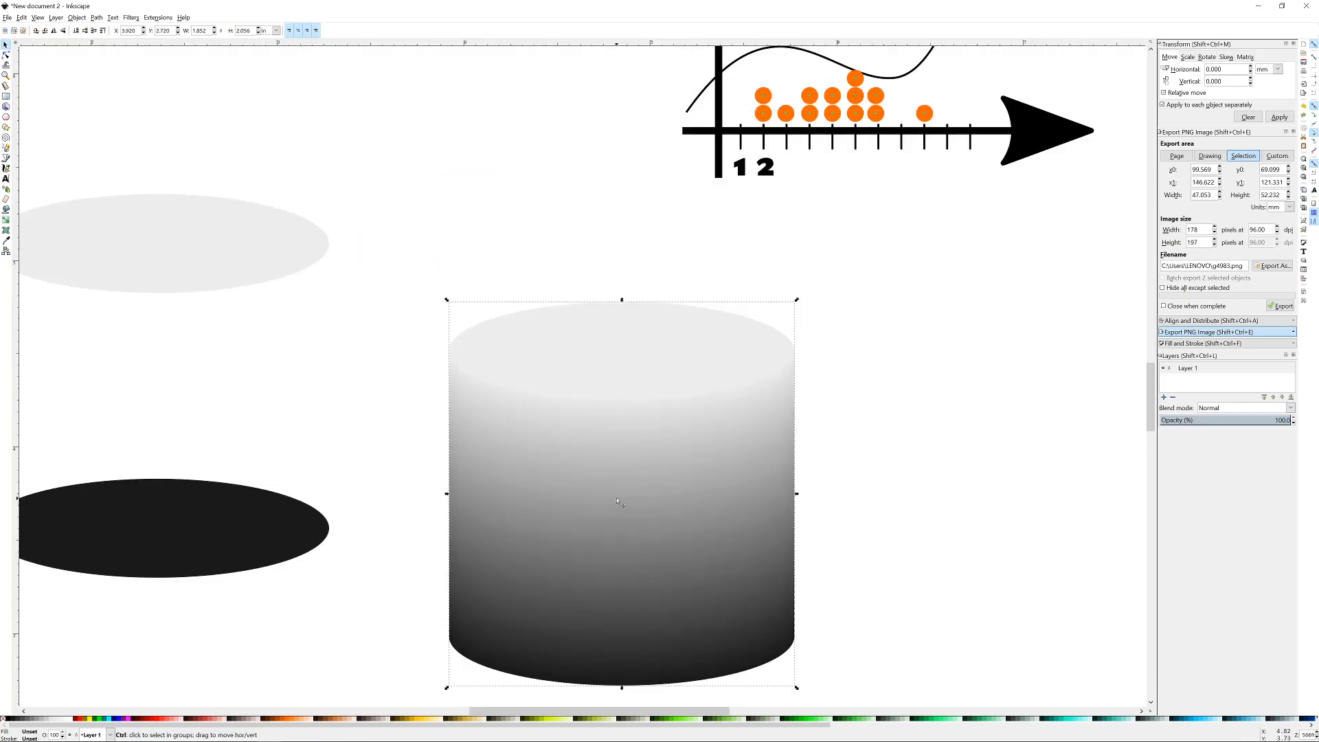
scroll(616, 496, "up", 1, "ctrl")
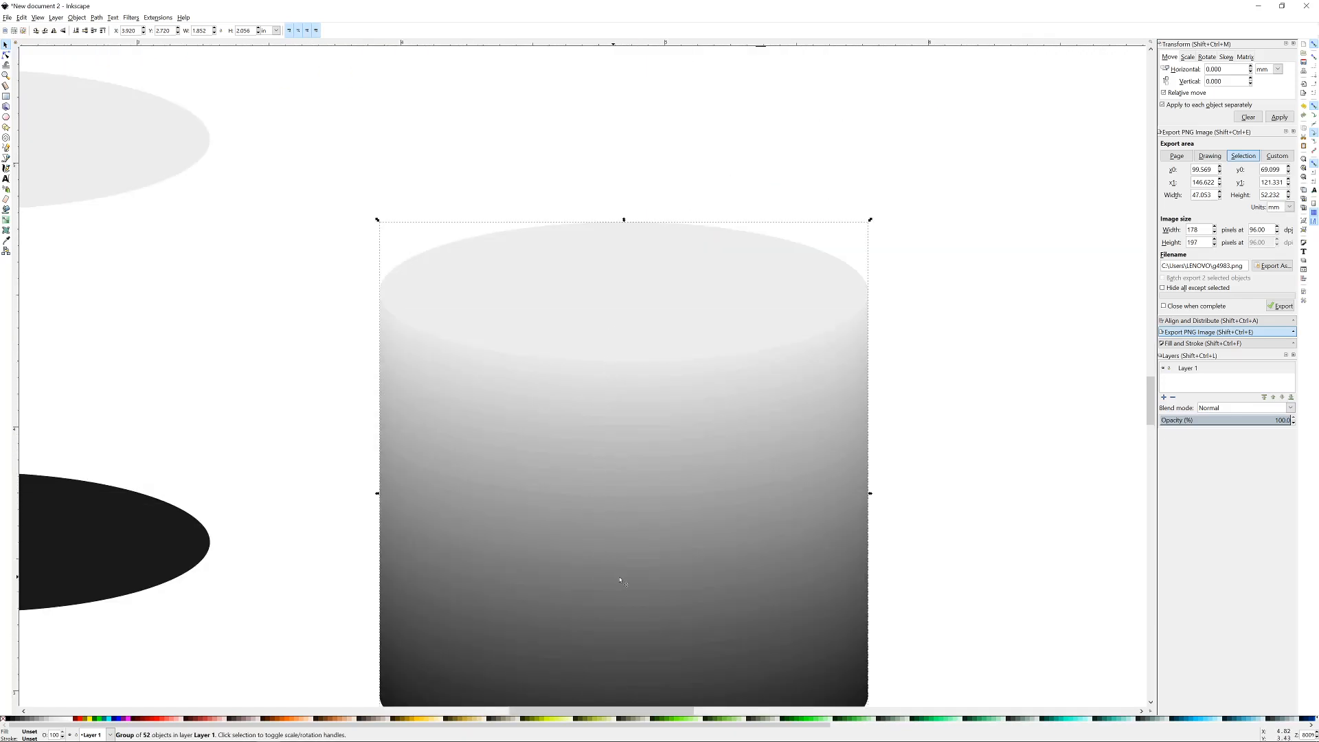
scroll(620, 581, "down", 3)
scroll(610, 394, "down", 1, "ctrl")
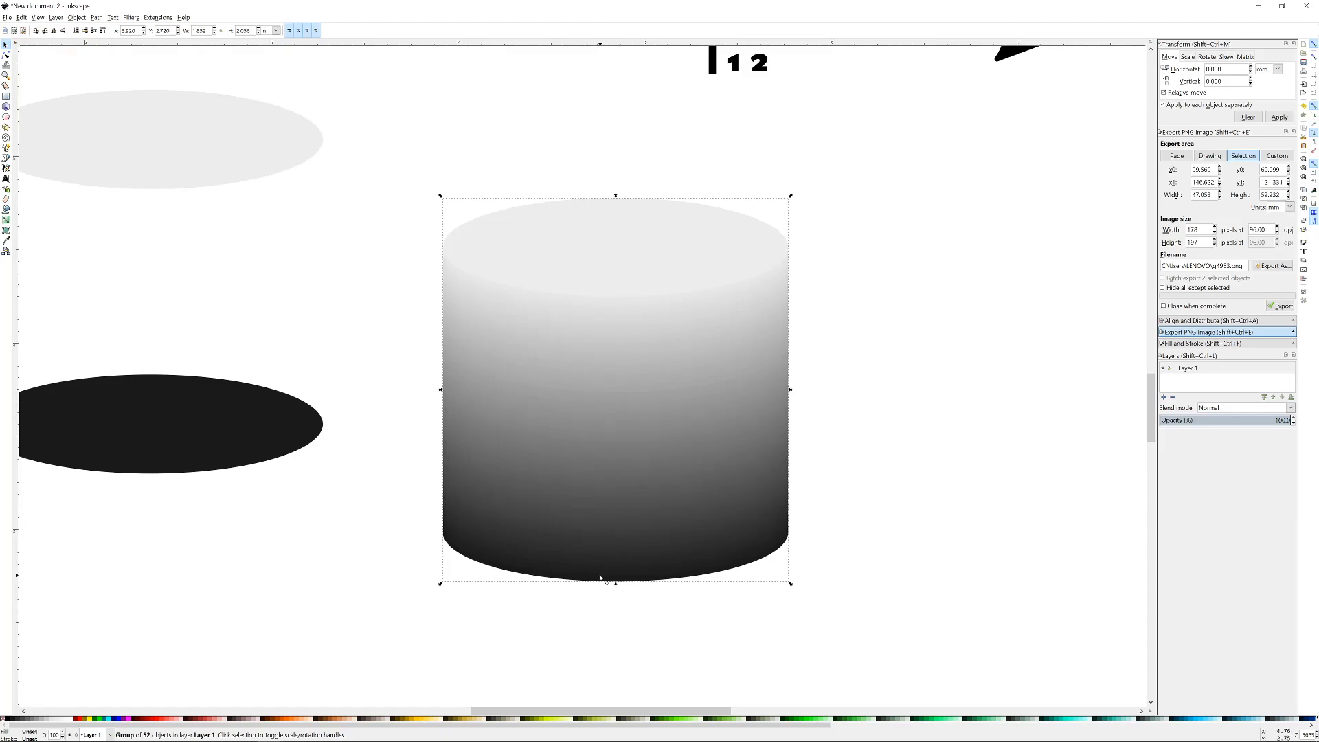
key("ctrl+z")
- Move the interpolated group about 30 mm horizontally off the original ellipses and delete the near-black ellipse
left_click_drag(427, 253, 692, 364)
key("ctrl+shift+z")
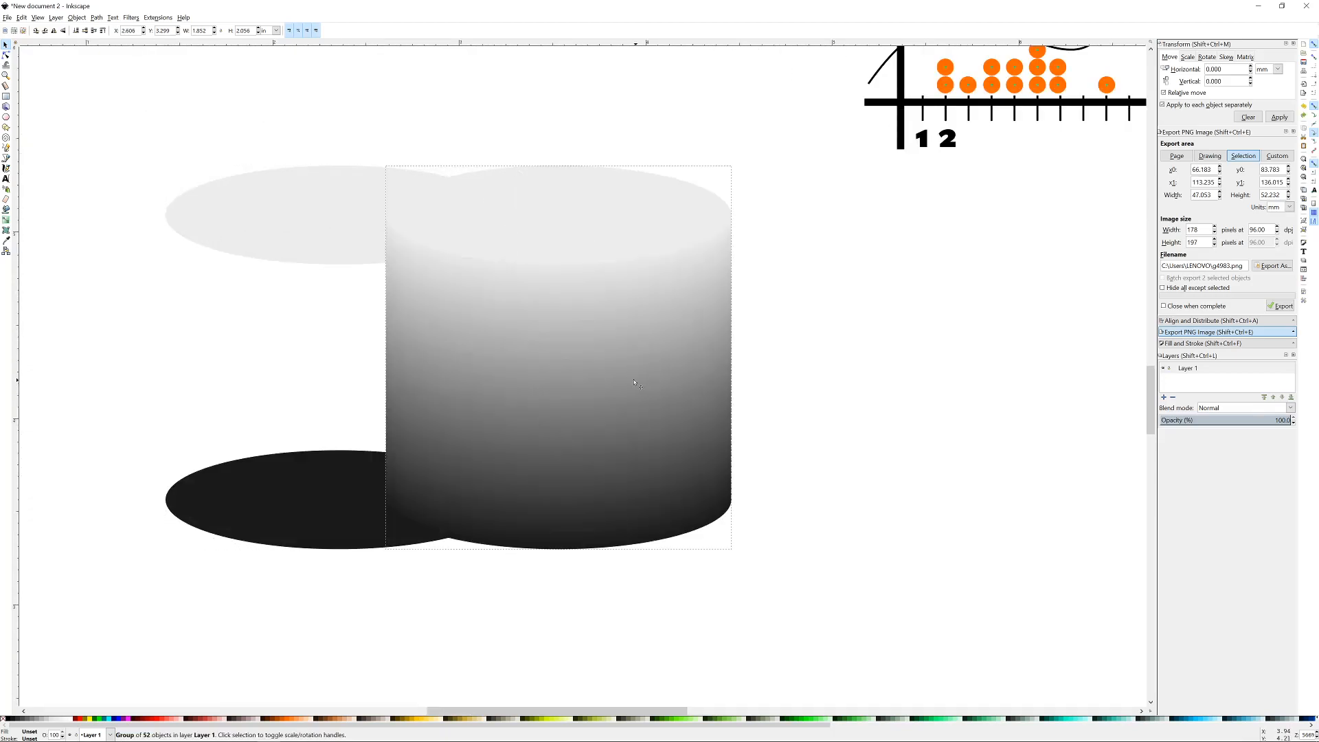
left_click(312, 499)
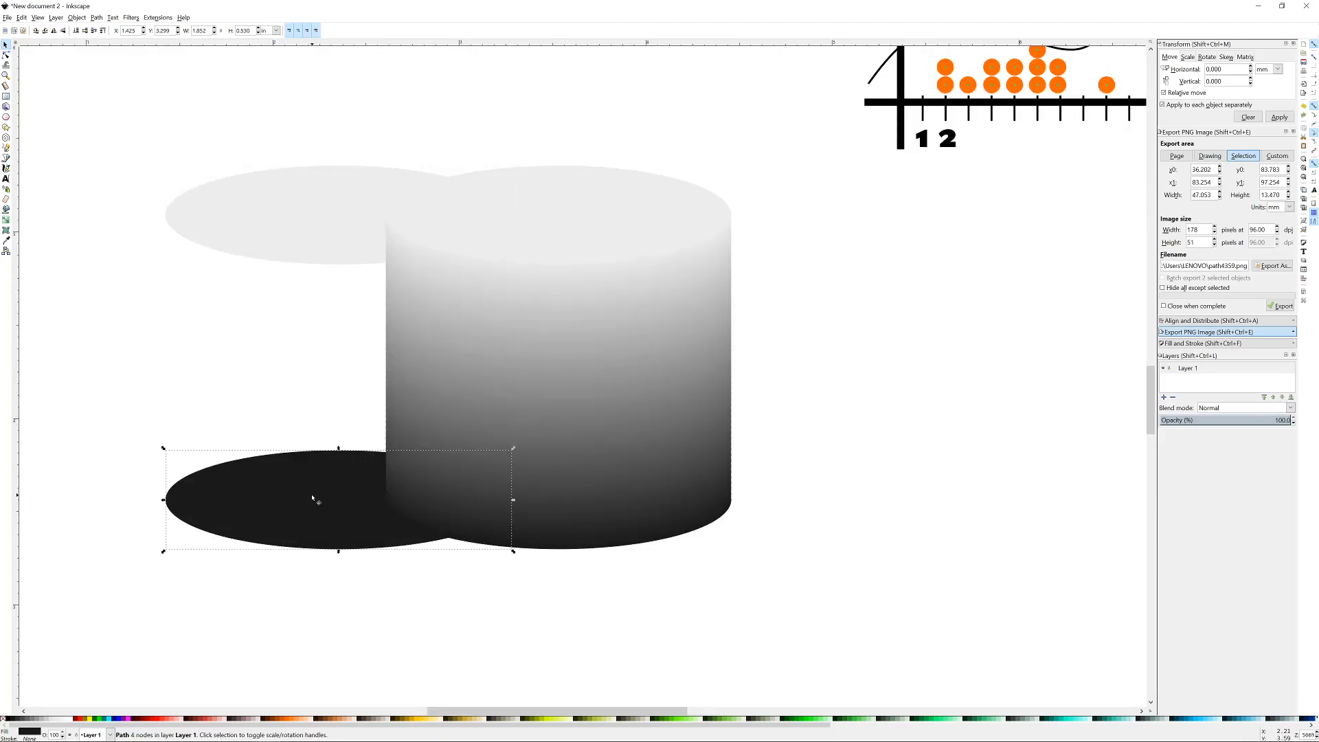
key("Delete")
- Place the light grey ellipse exactly over the cylinder's top face and fill it with 5% Gray
left_click(319, 266)
left_click_drag(346, 249, 576, 212)
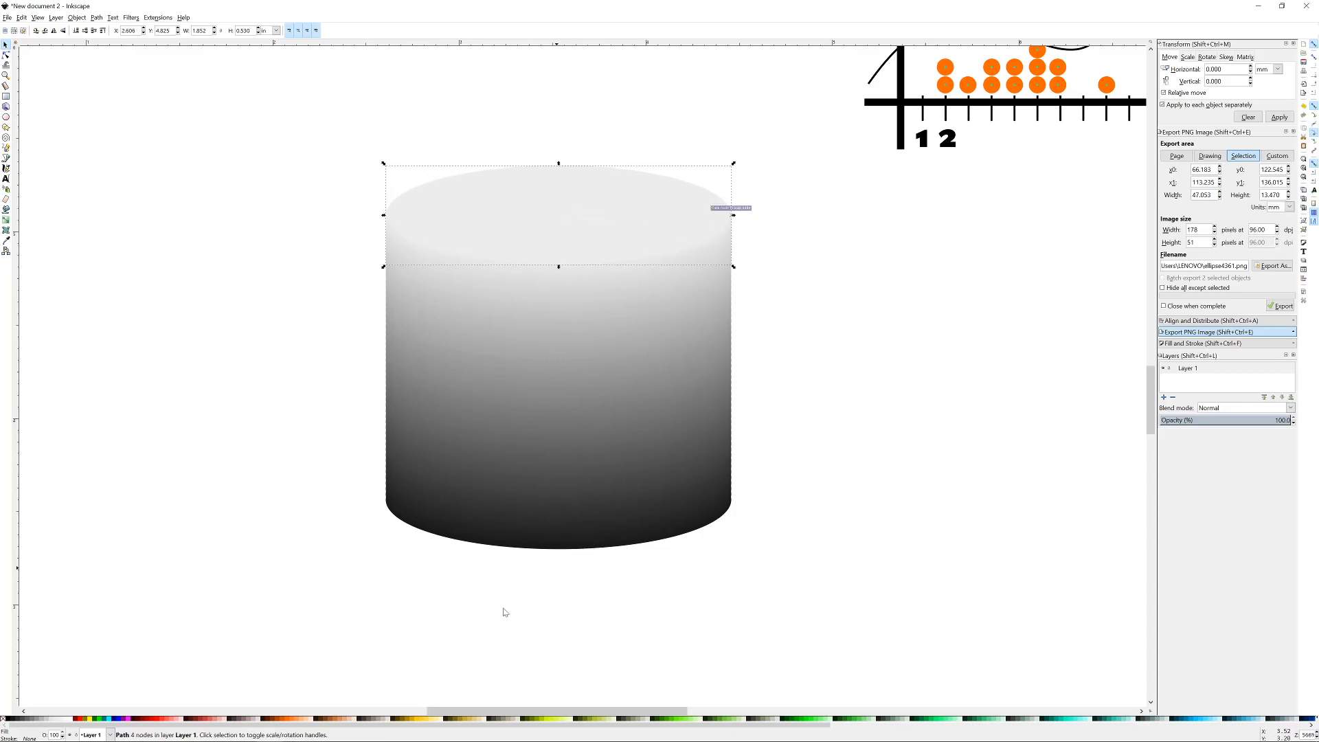
left_click(70, 719)
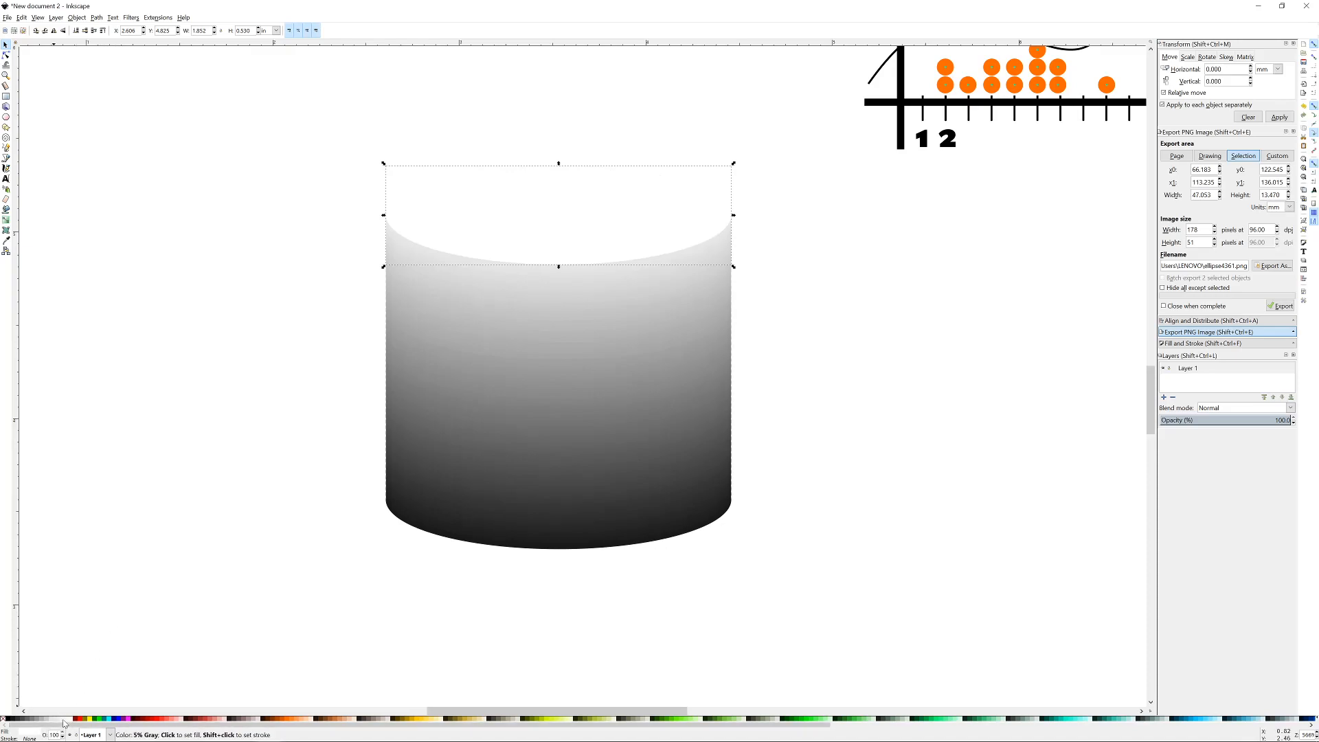
left_click(63, 719)
left_click(198, 160)
- Draw a light grey rectangle about 59 by 36 mm below the graph and convert it to a path
scroll(302, 242, "down", 2, "ctrl")
scroll(433, 203, "down", 1, "ctrl")
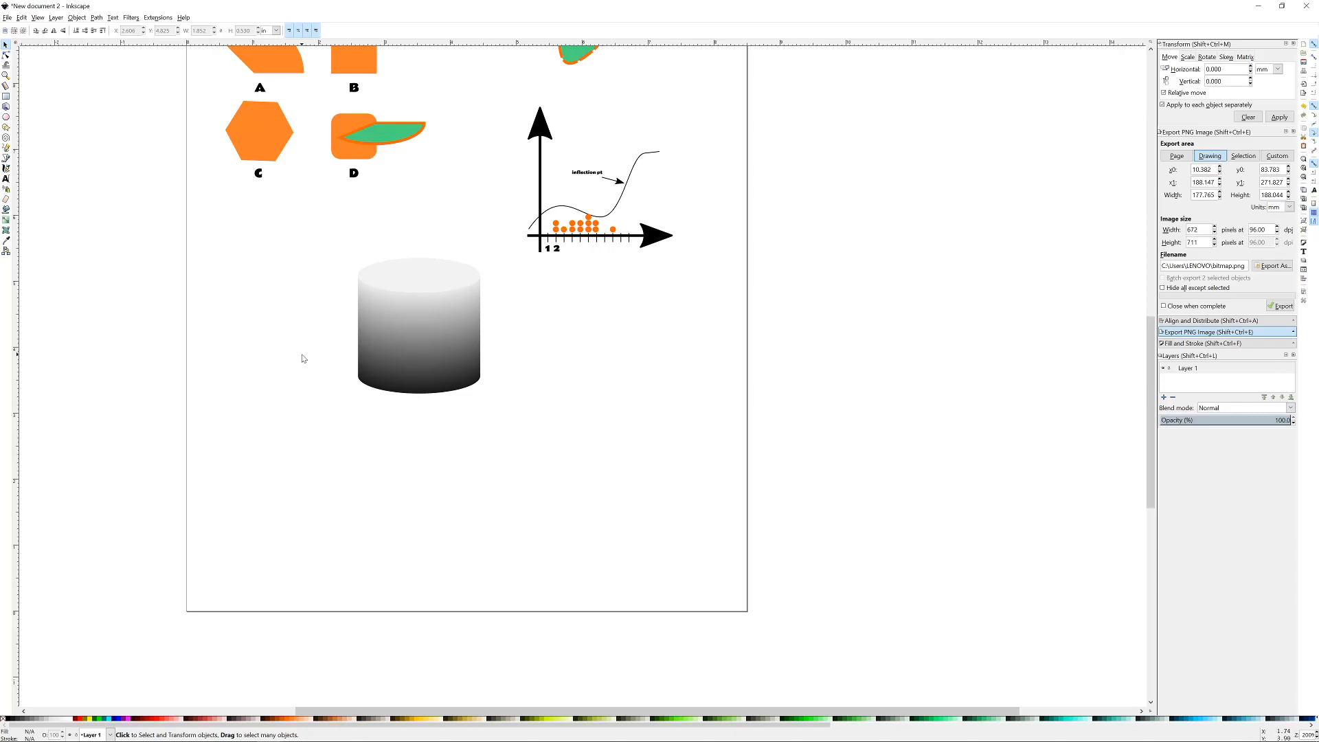
left_click(7, 97)
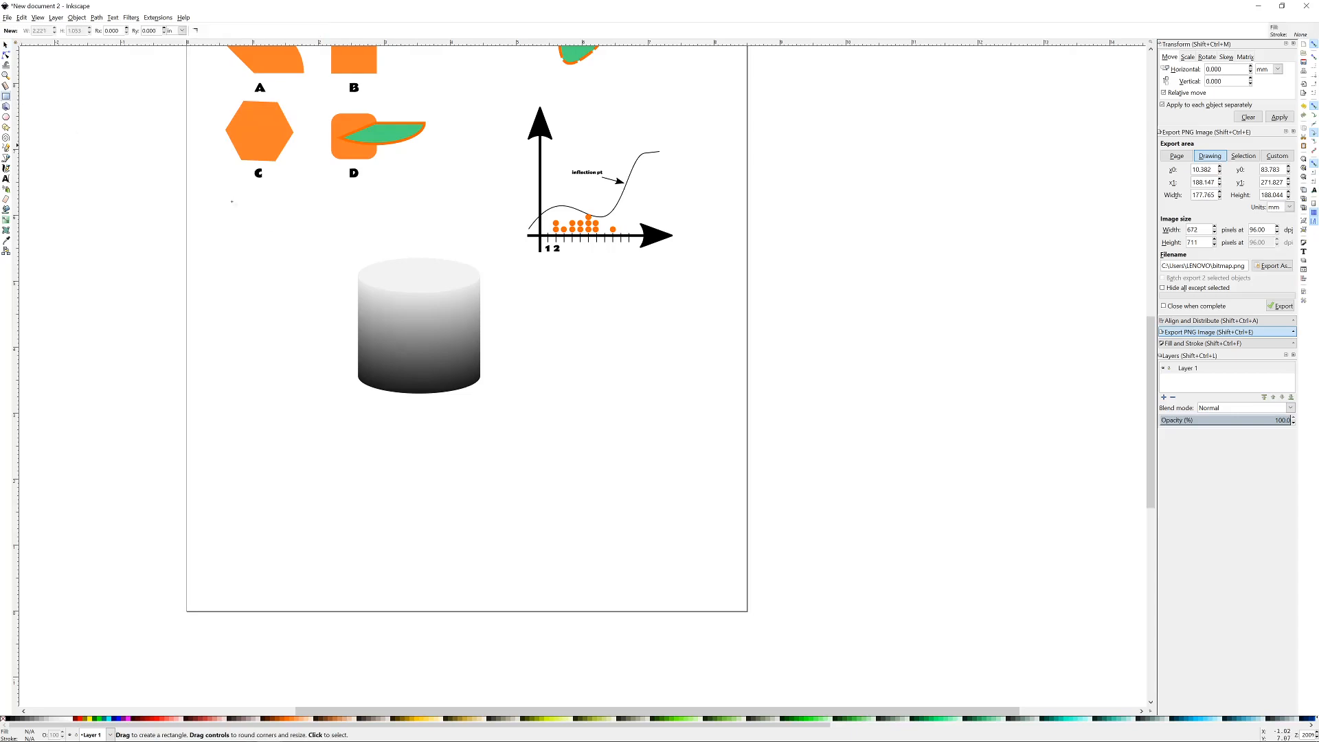
left_click_drag(550, 396, 704, 489)
key("s")
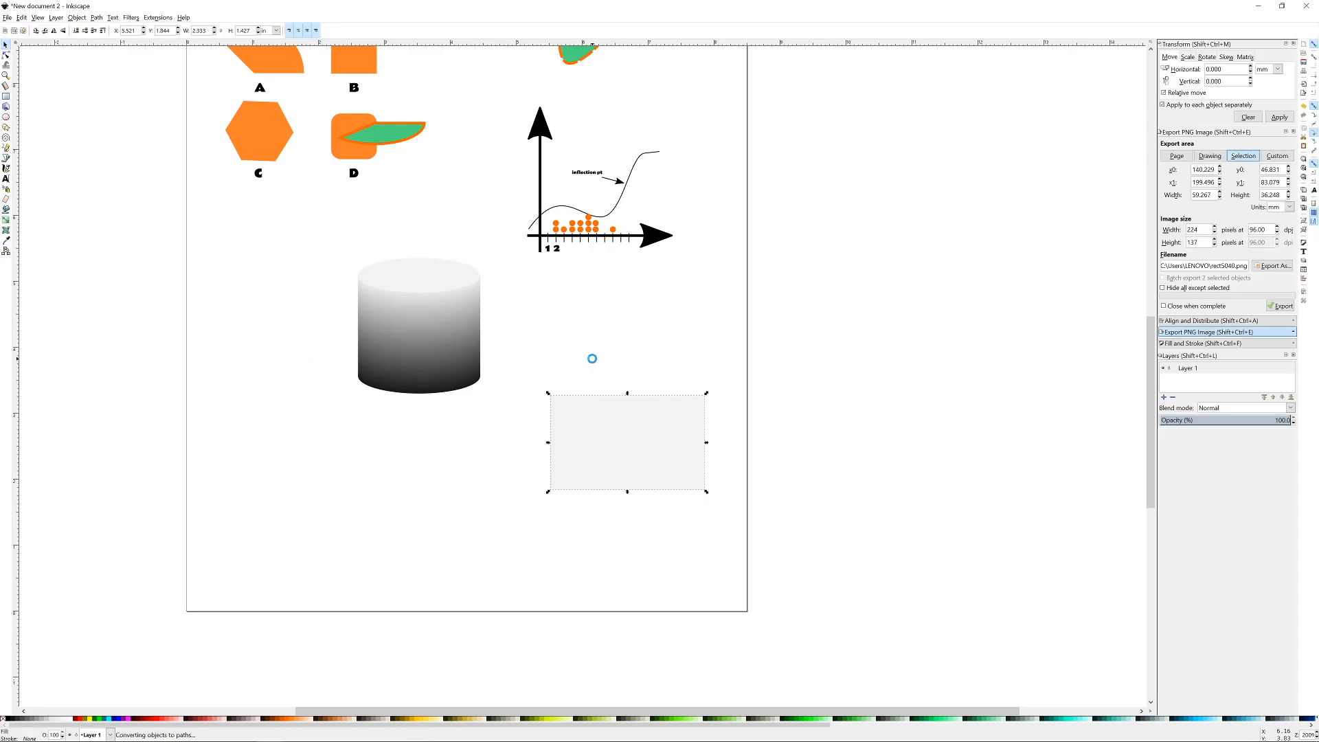
- Try selecting and shifting the upper nodes of the rectangle path, and undo the node edits
key("n")
left_click_drag(745, 373, 581, 397)
key("ctrl+z")
left_click(6, 45)
left_click(6, 55)
left_click_drag(769, 333, 513, 455)
mouse_move(572, 396)
left_mouse_down()
mouse_move(589, 383)
mouse_move(571, 397)
left_mouse_up()
key("ctrl+z")
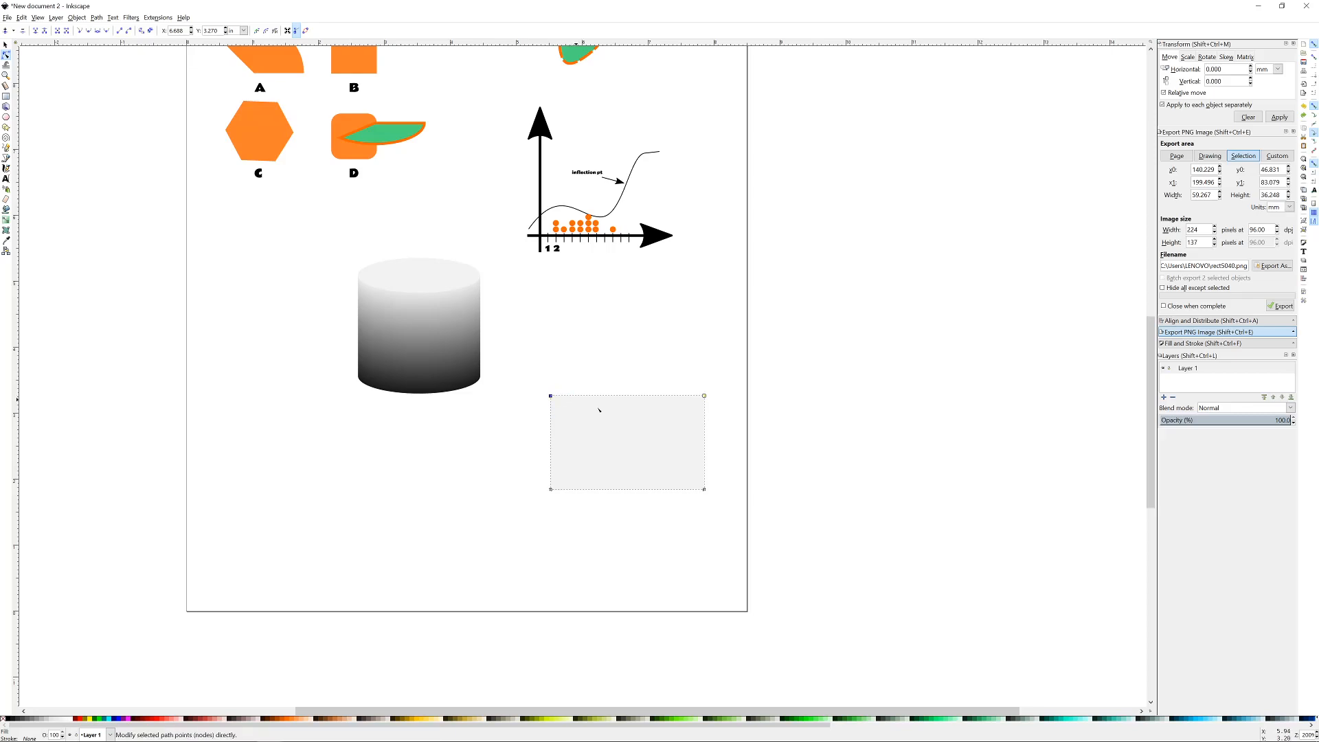
- Check the nodes at the rectangle path's upper corner and delete the rectangle
scroll(709, 406, "up", 3, "ctrl")
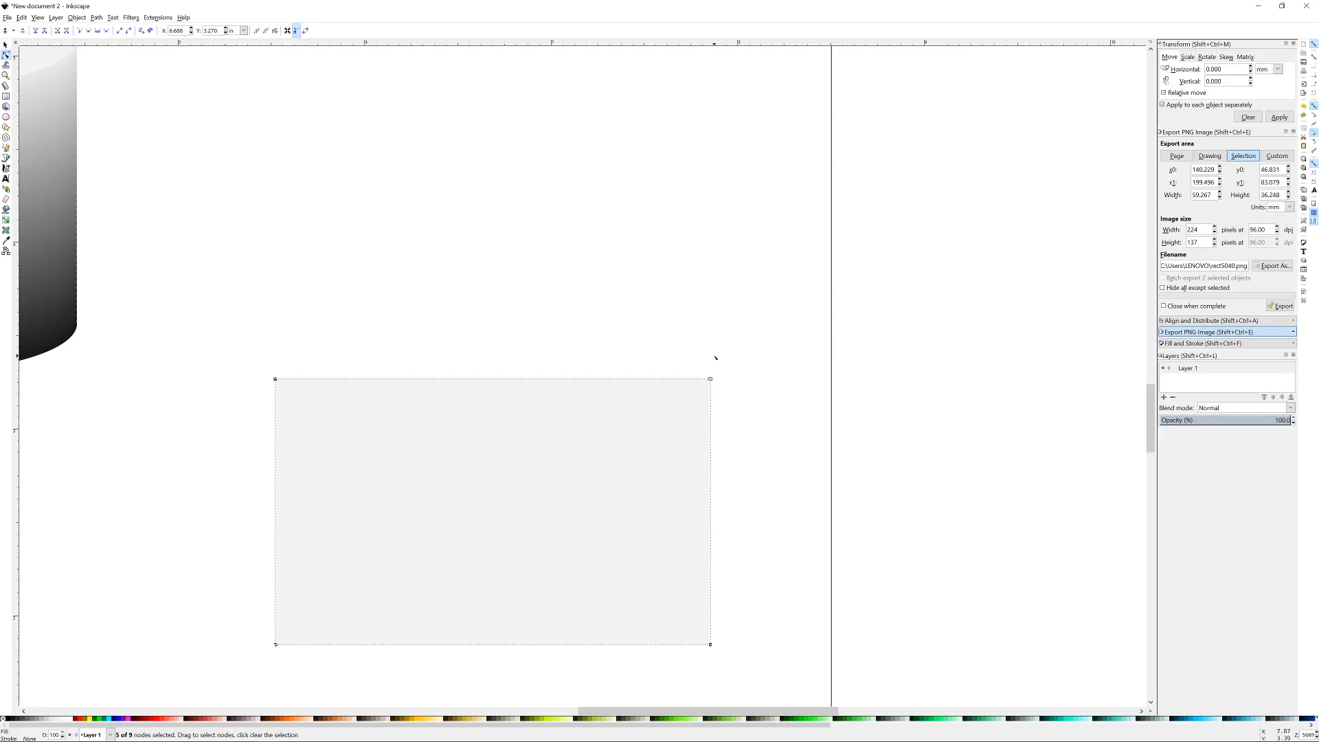
left_click_drag(736, 362, 678, 406)
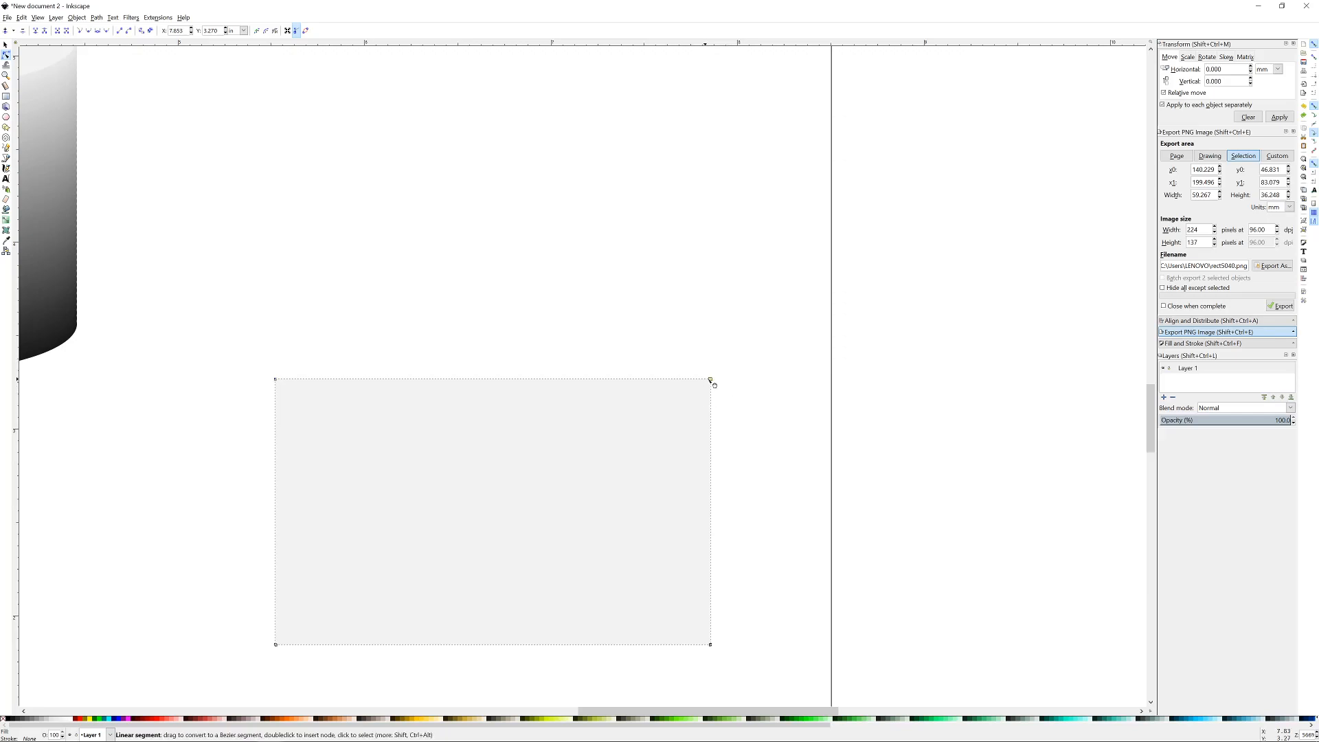
scroll(539, 359, "down", 2, "ctrl")
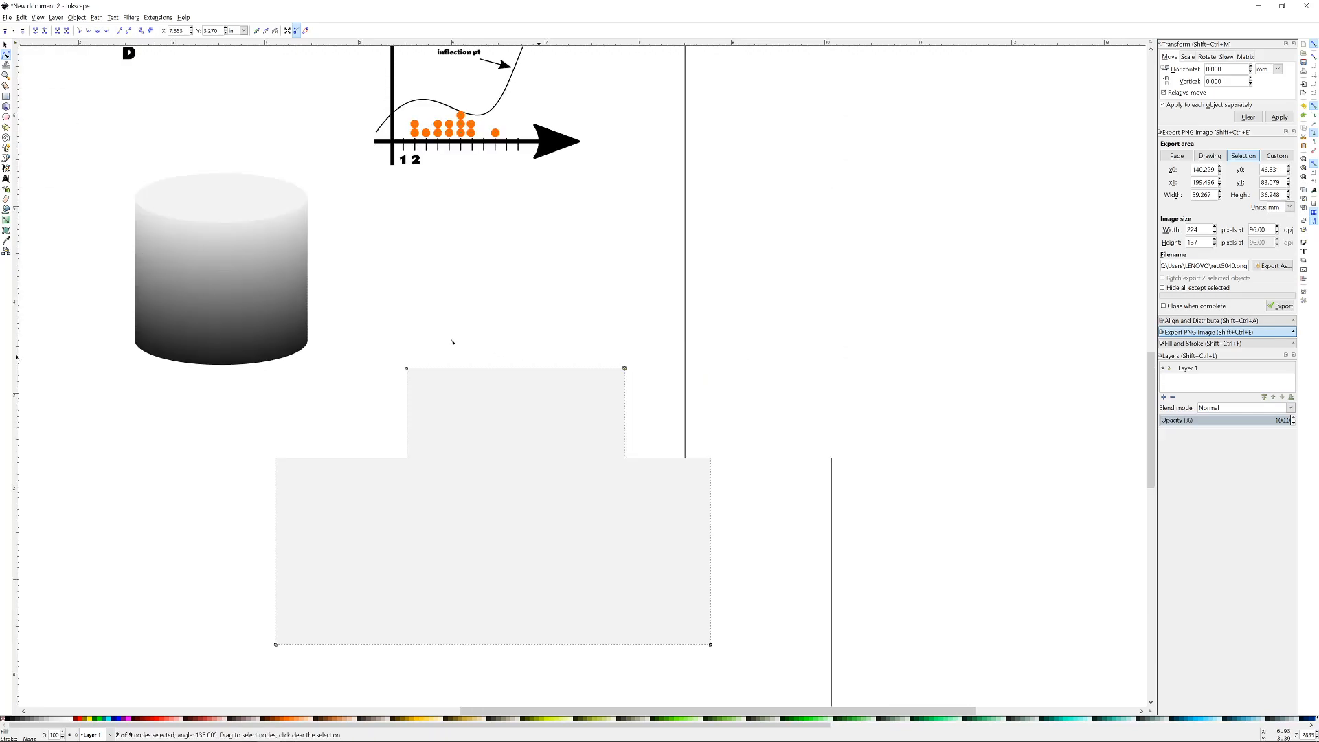
left_click(7, 44)
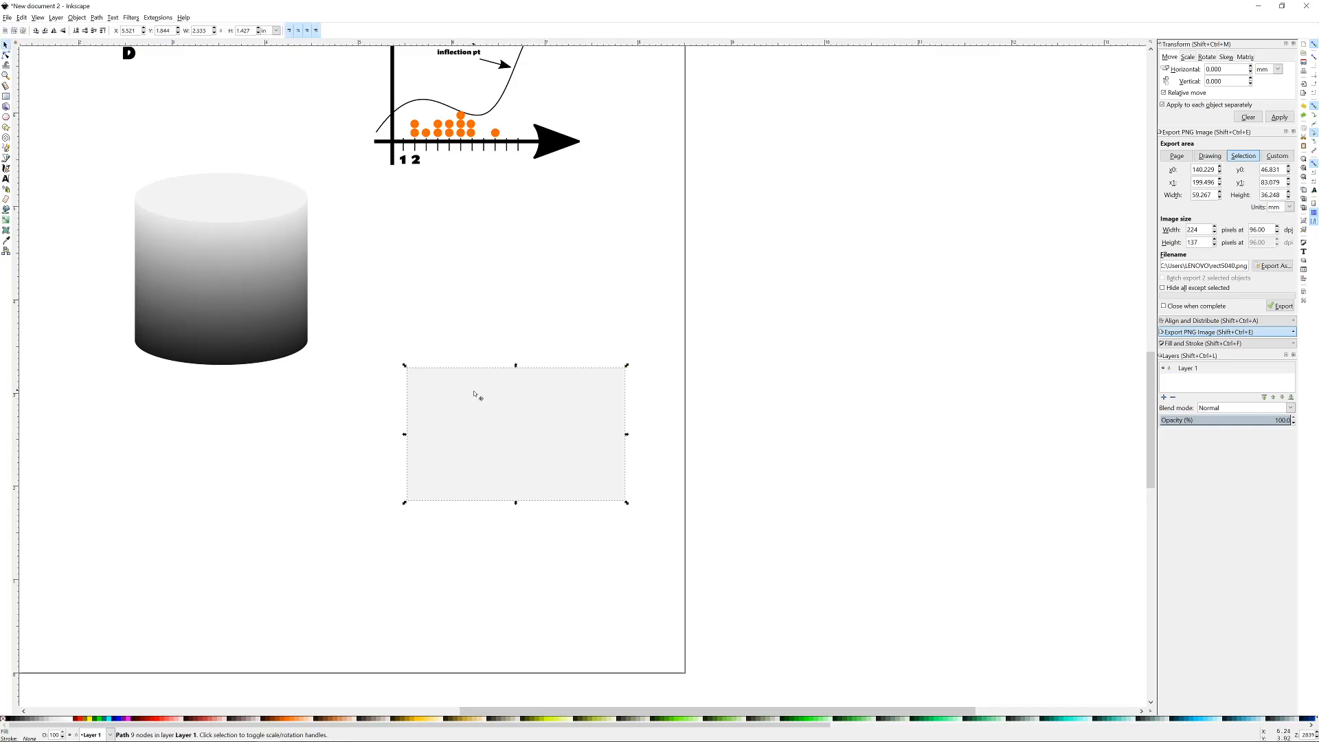
key("Delete")
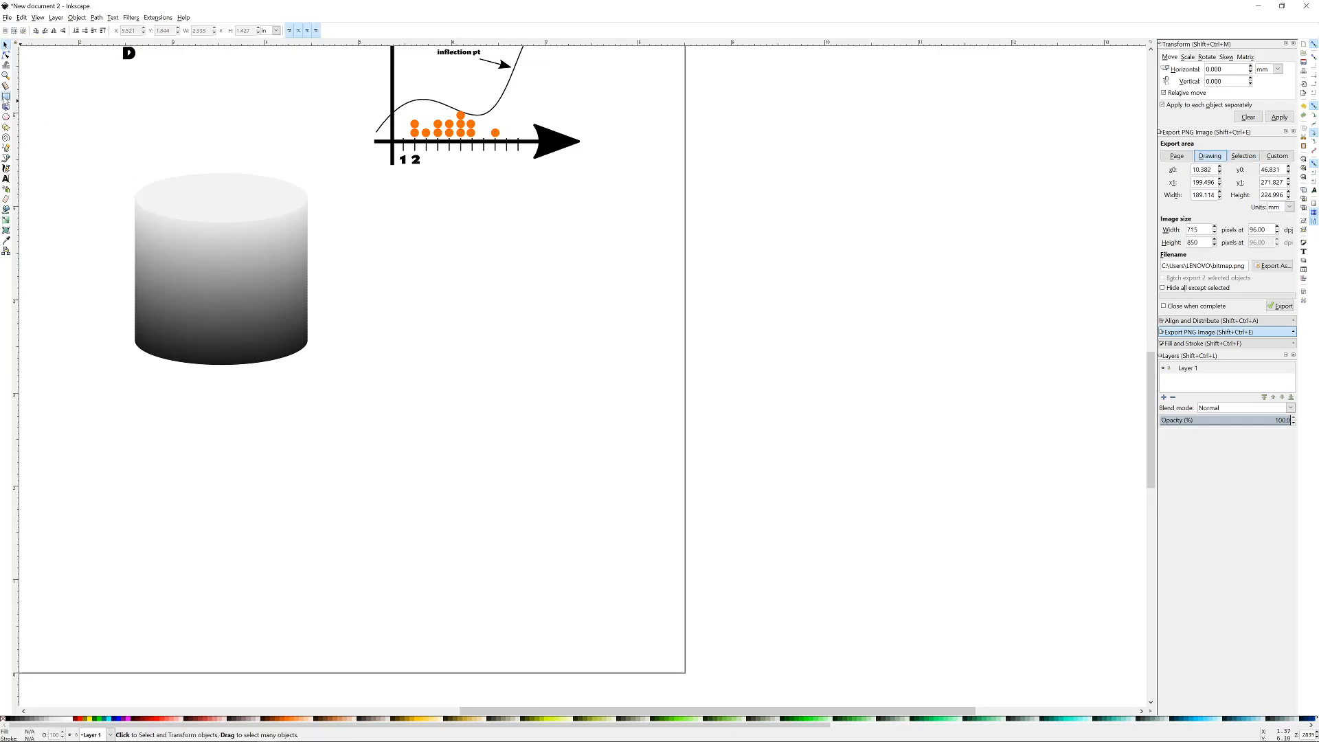
- Draw a light grey rectangle about 55 by 37 mm beside the cylinder, set its corner rounding to 0, and convert it to a path
left_click(6, 96)
left_click_drag(385, 305, 586, 440)
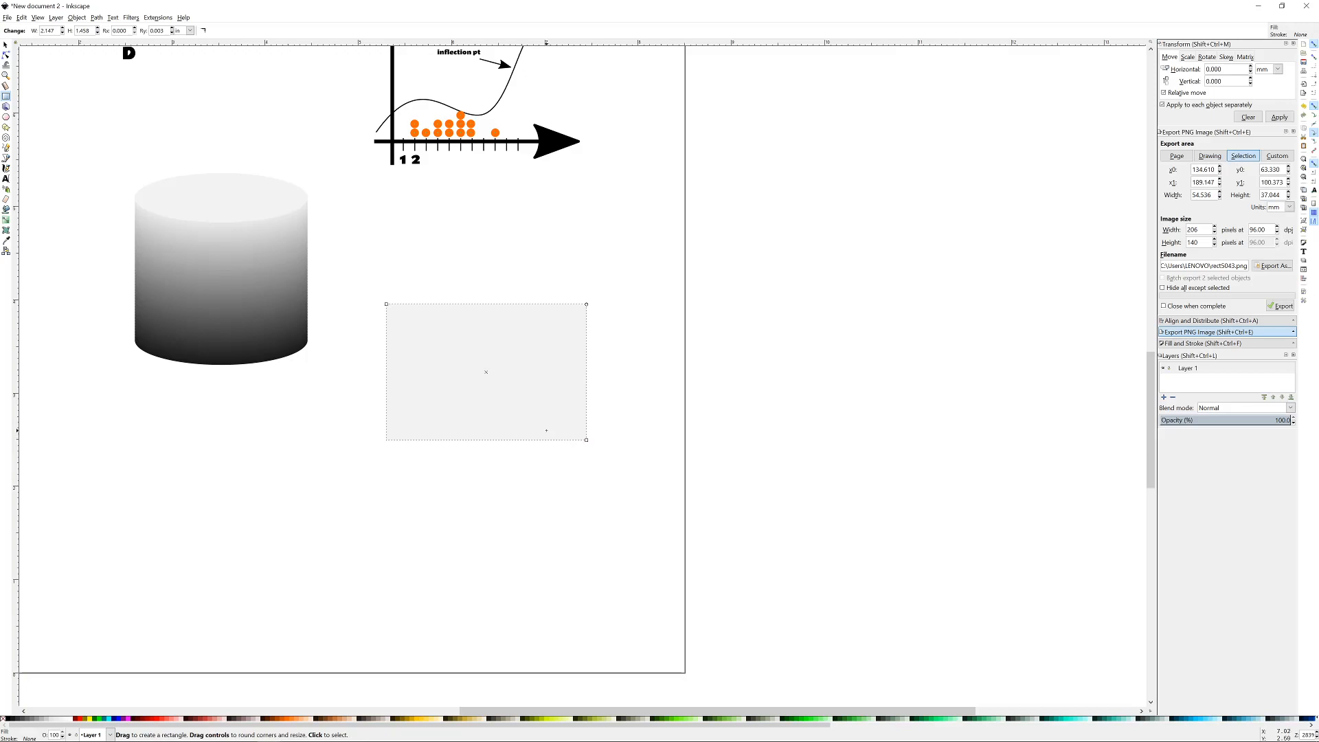
key("ctrl")
scroll(586, 305, "up", 3)
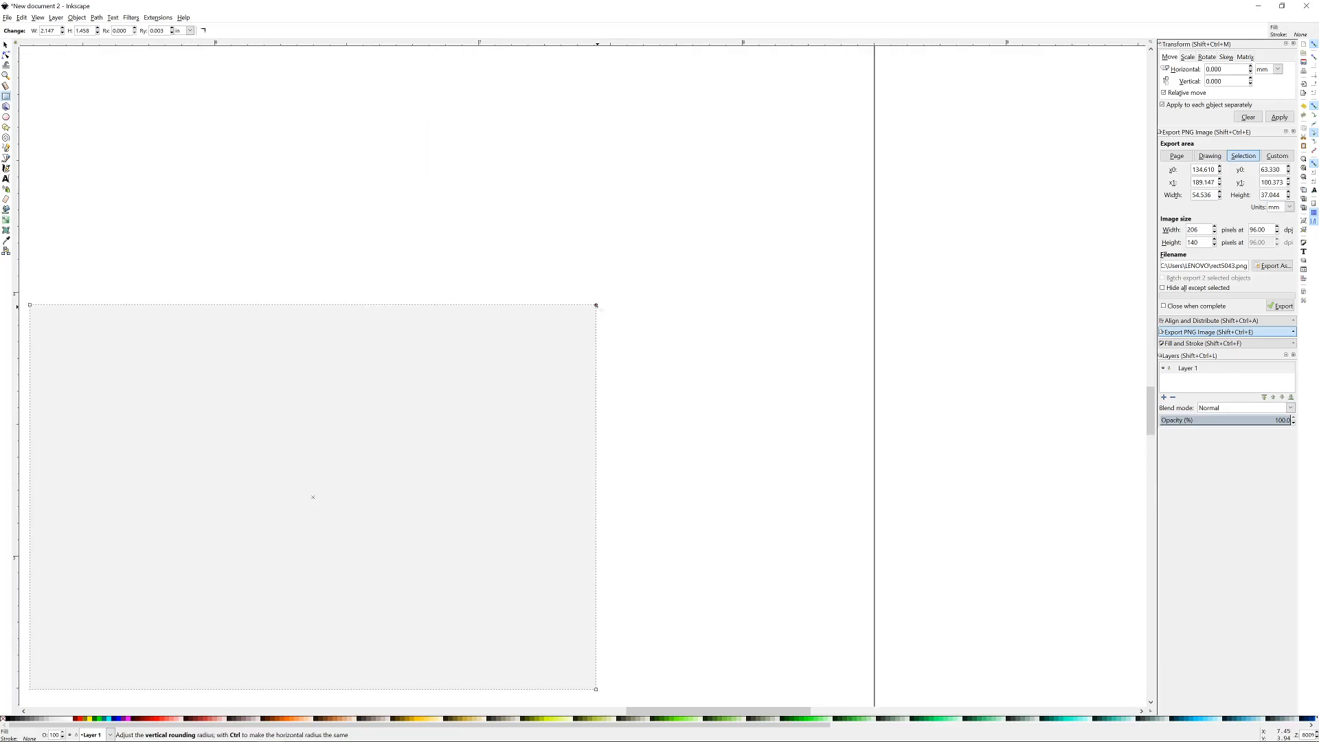
scroll(648, 307, "down", 4)
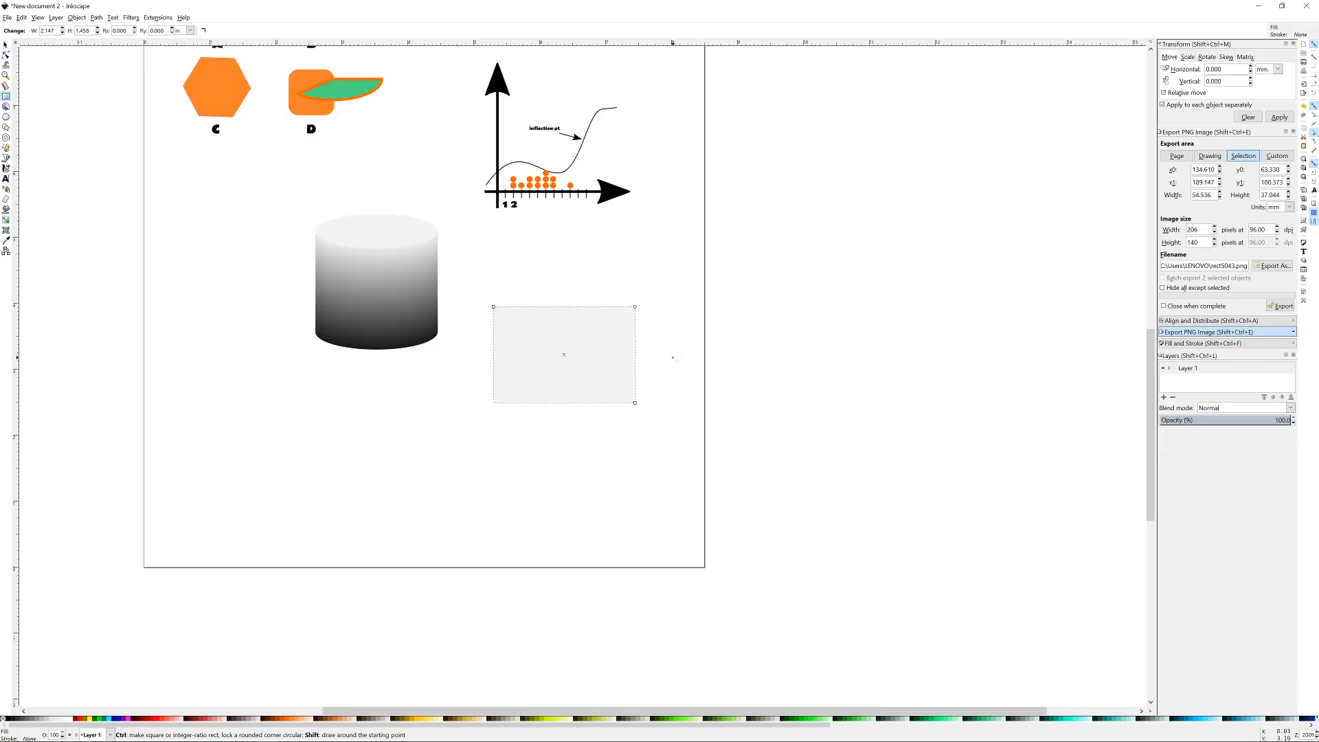
scroll(604, 323, "up", 2)
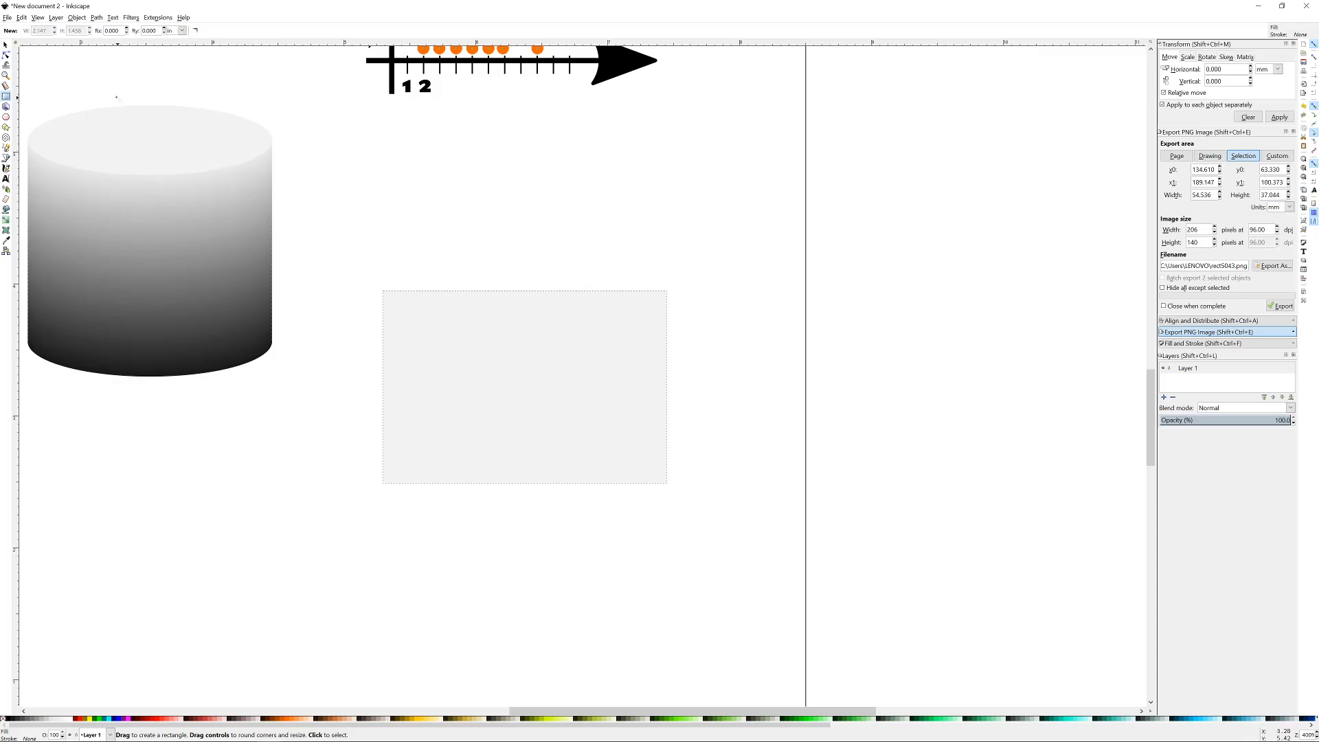
- Slant the rectangle path into a parallelogram by shifting its two upper nodes about 29 mm horizontally
left_click(7, 55)
left_click_drag(718, 240, 538, 293)
scroll(686, 329, "down", 2, "ctrl")
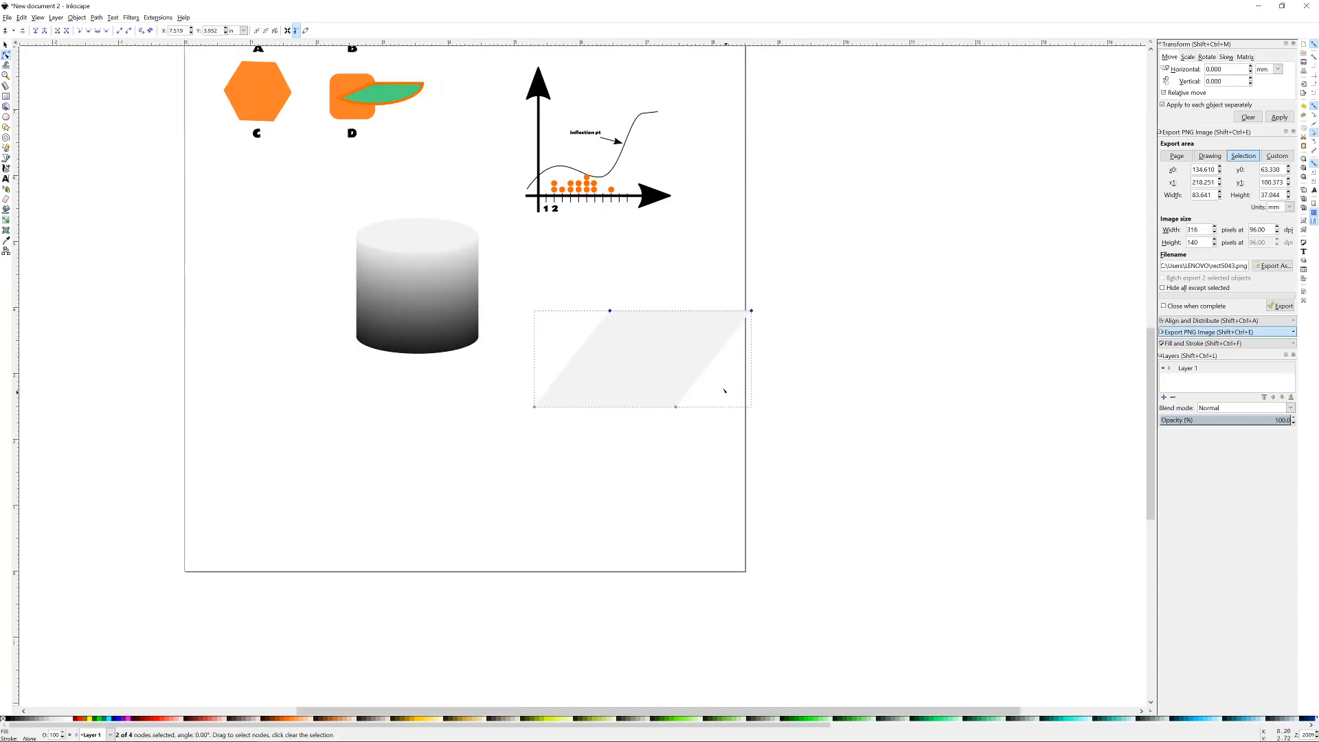
left_click(6, 45)
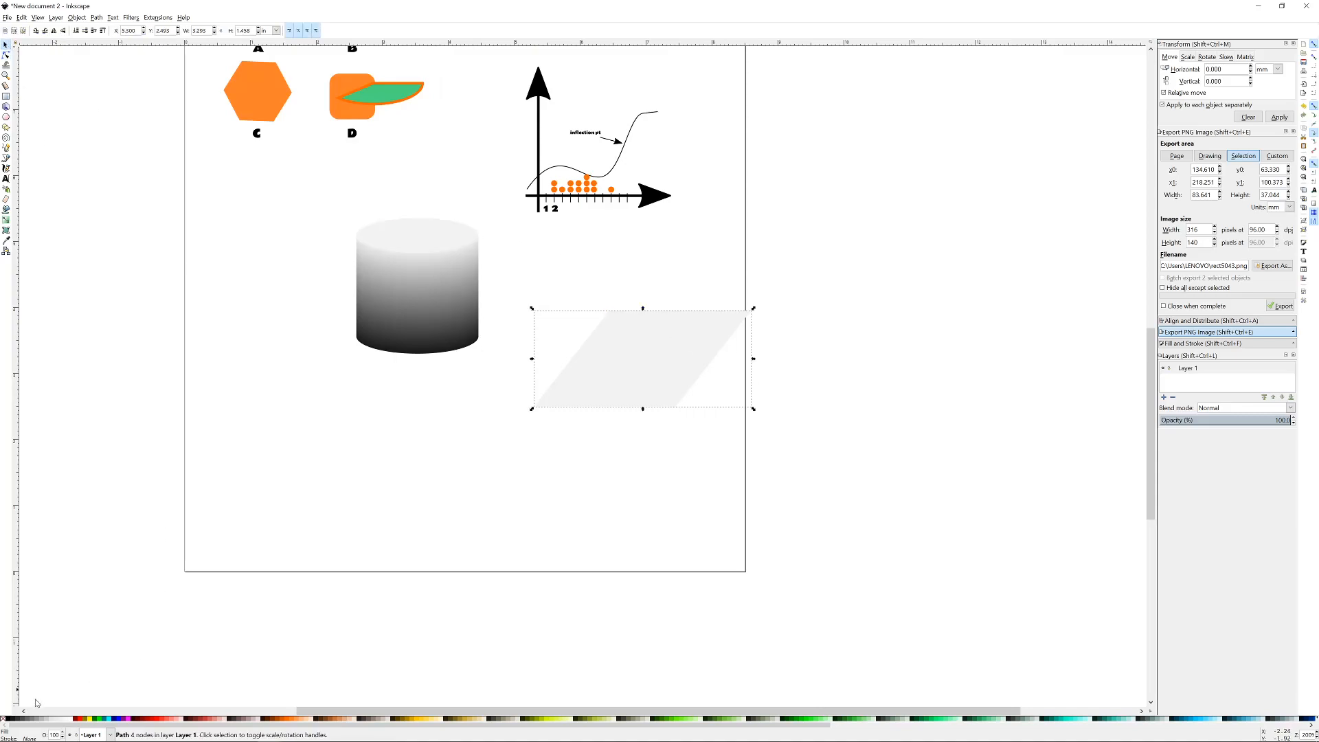
- Fill the parallelogram dark grey and duplicate it above as a light grey copy scaled to about 26 by 12 mm
left_click(19, 724)
left_click_drag(598, 372, 658, 367)
key("ctrl+d")
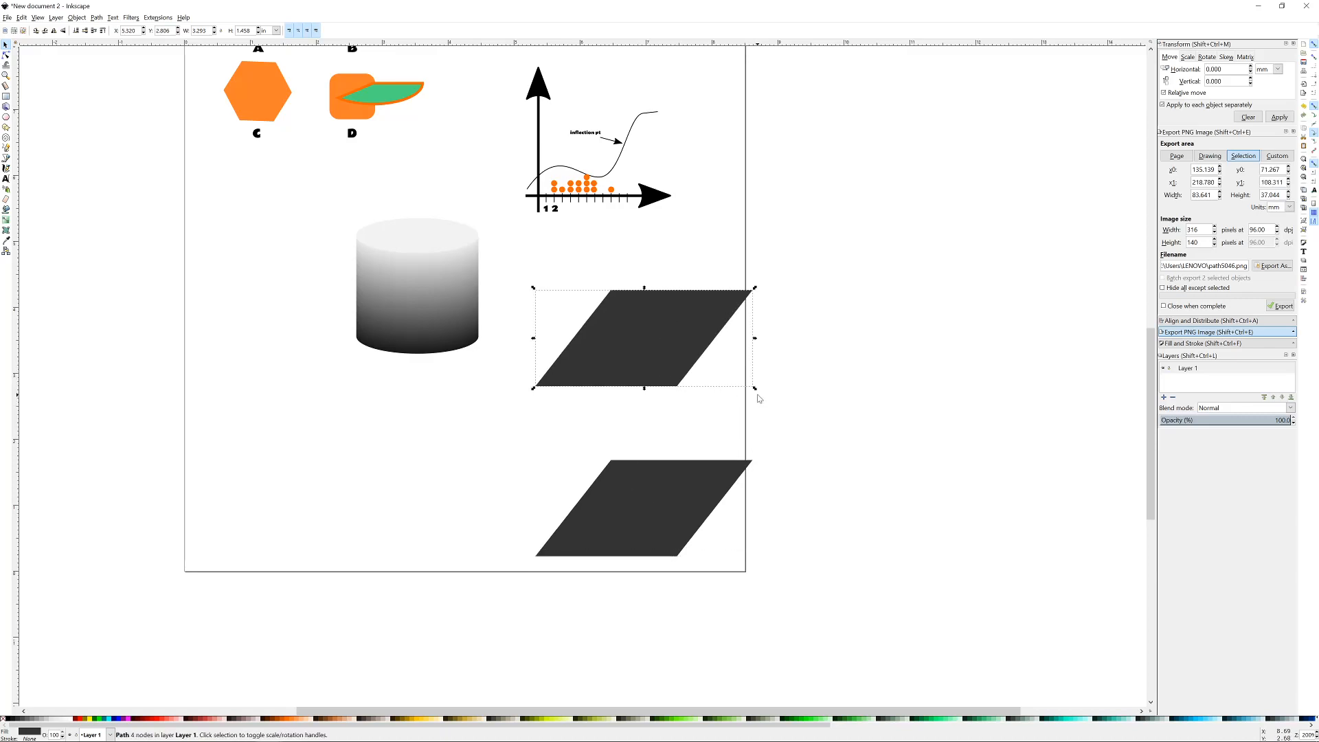
left_click_drag(756, 389, 682, 364)
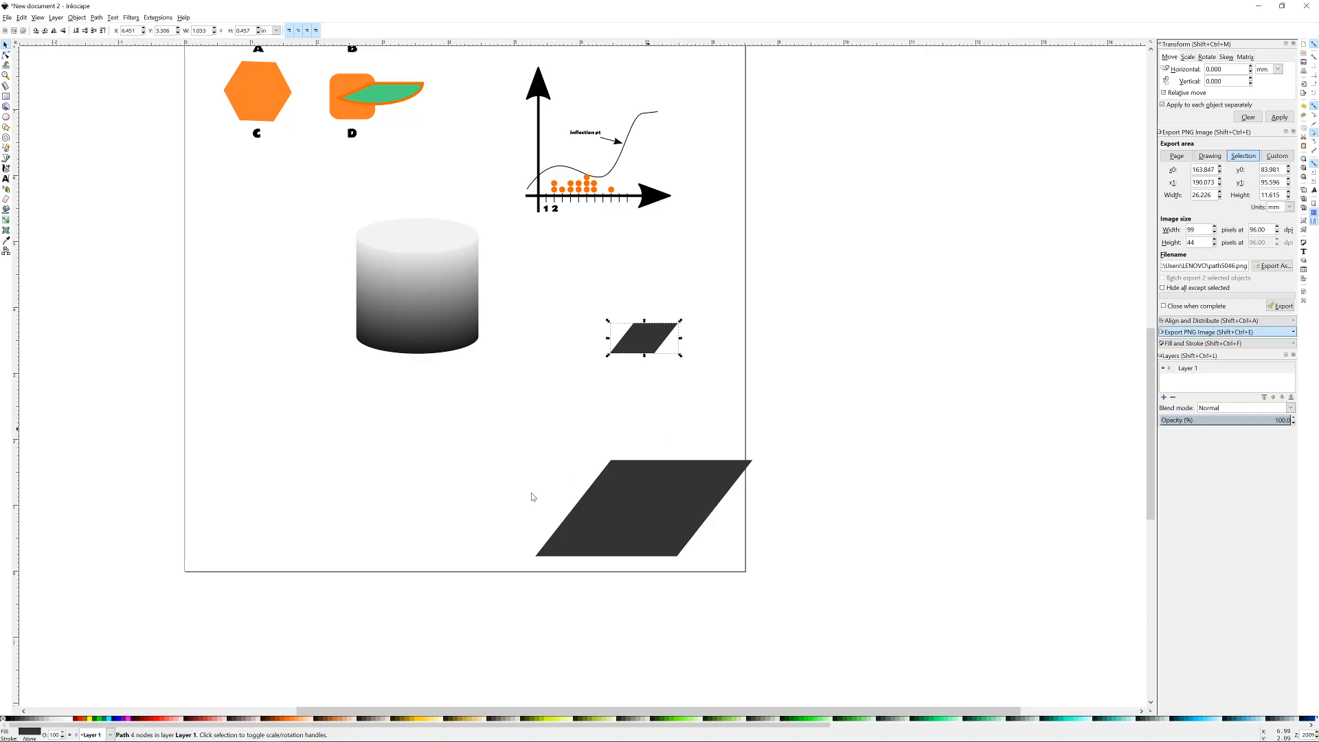
left_click(44, 720)
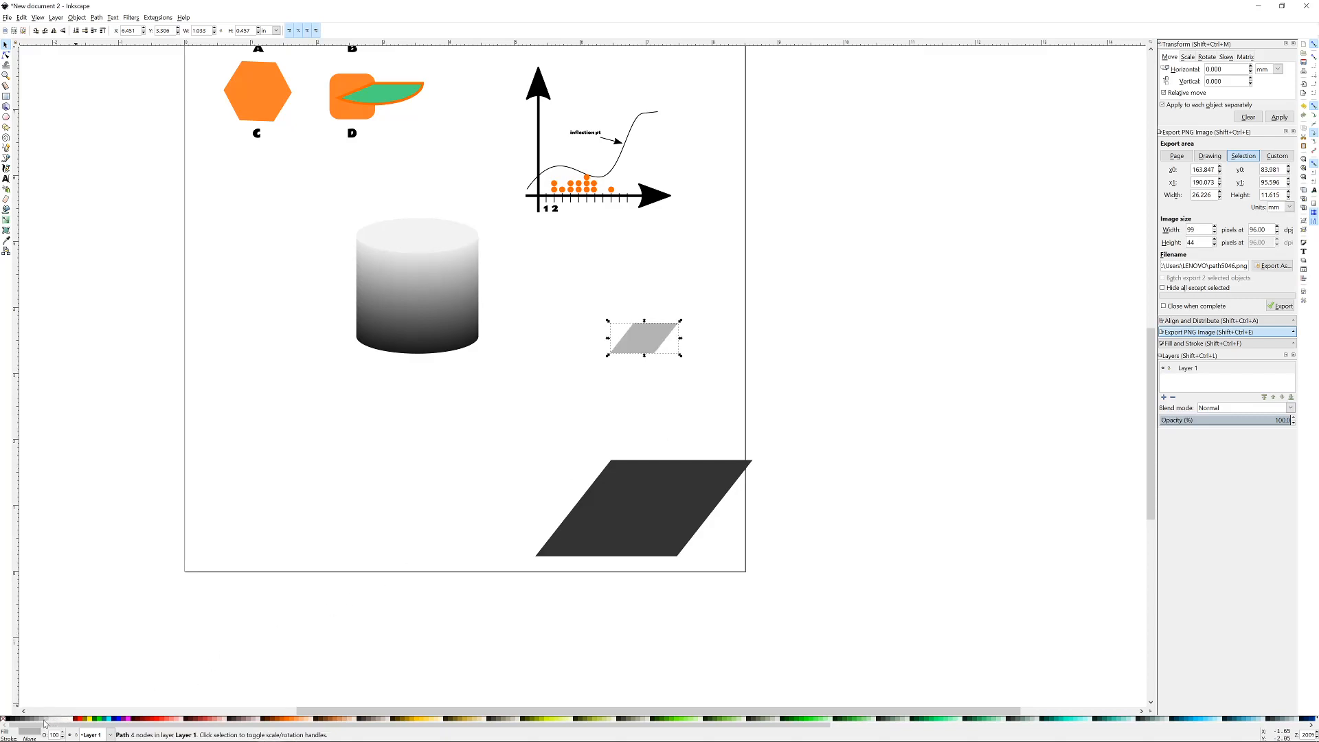
- Interpolate between the large dark and small light parallelograms with exponent 0.0, 50 steps, method 2, duplicated endpaths and interpolated style
left_click(668, 508)
left_click(656, 342, "shift")
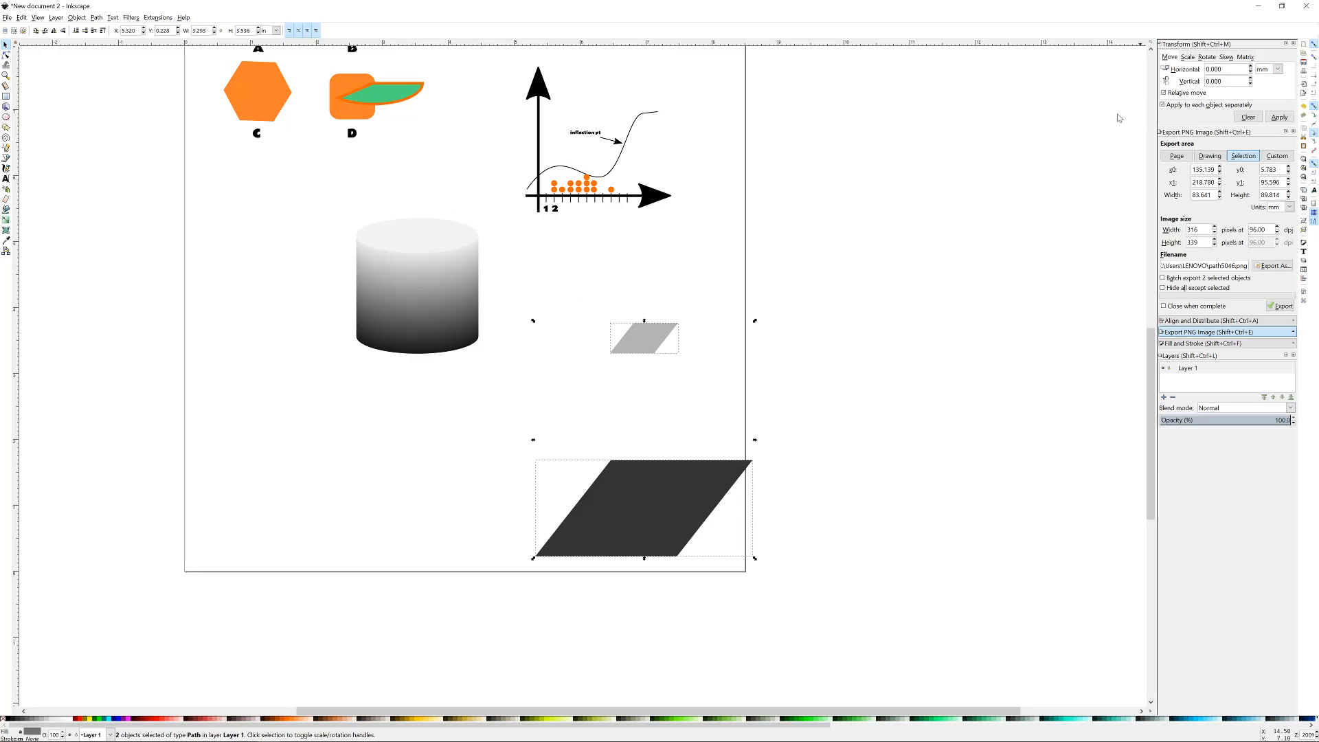
left_click(158, 17)
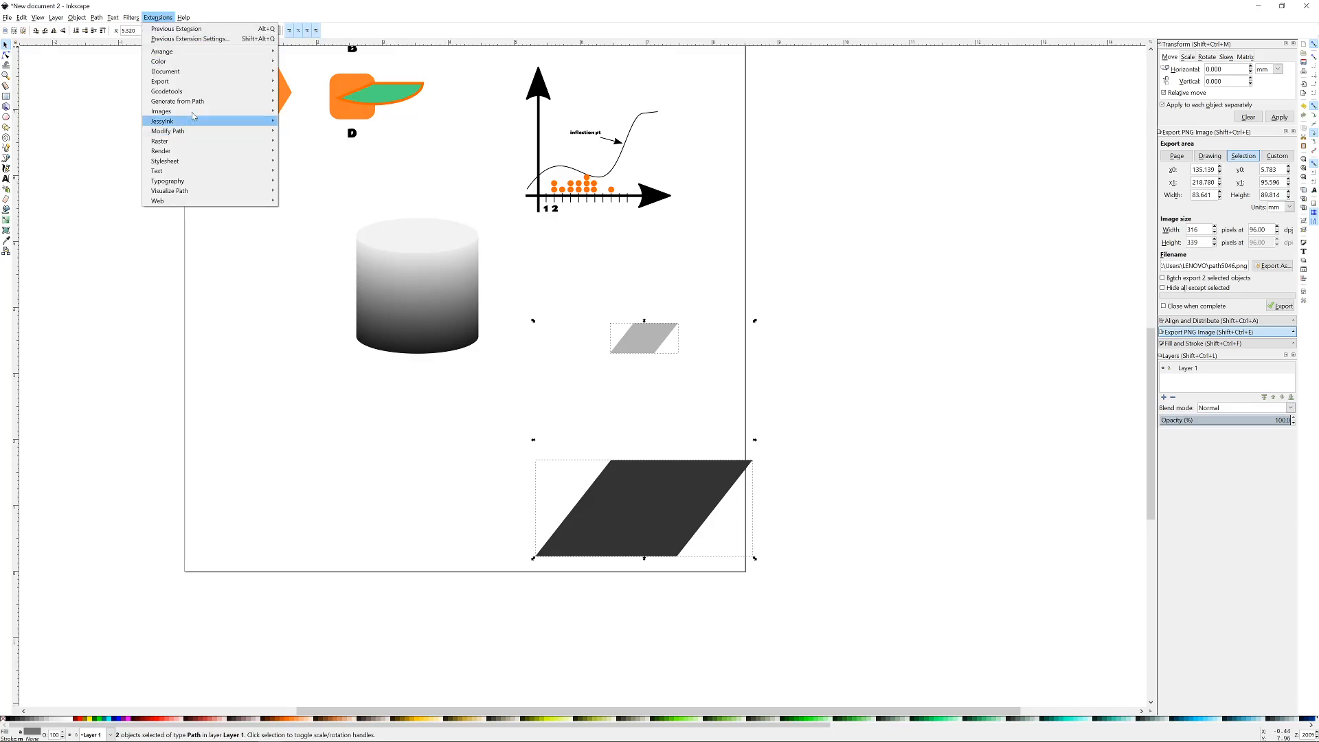
mouse_move(197, 105)
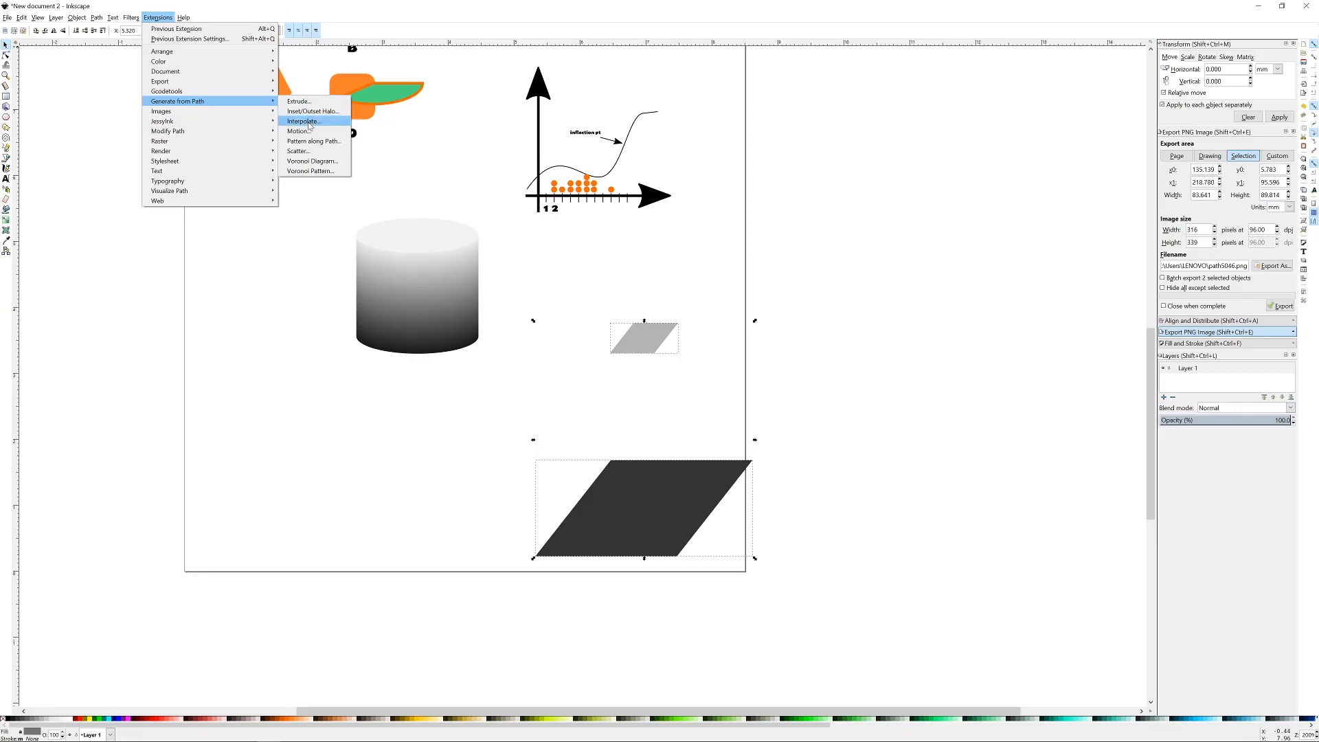
left_click(303, 121)
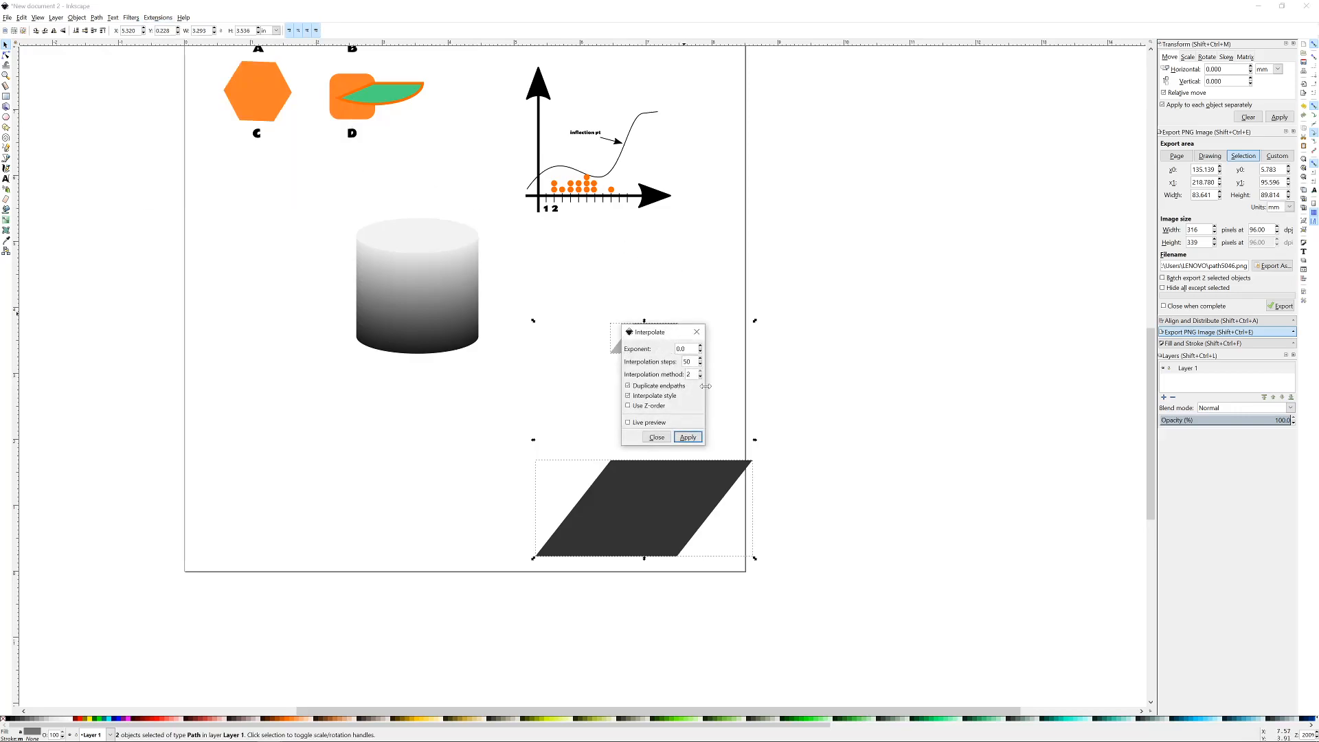
left_click(688, 437)
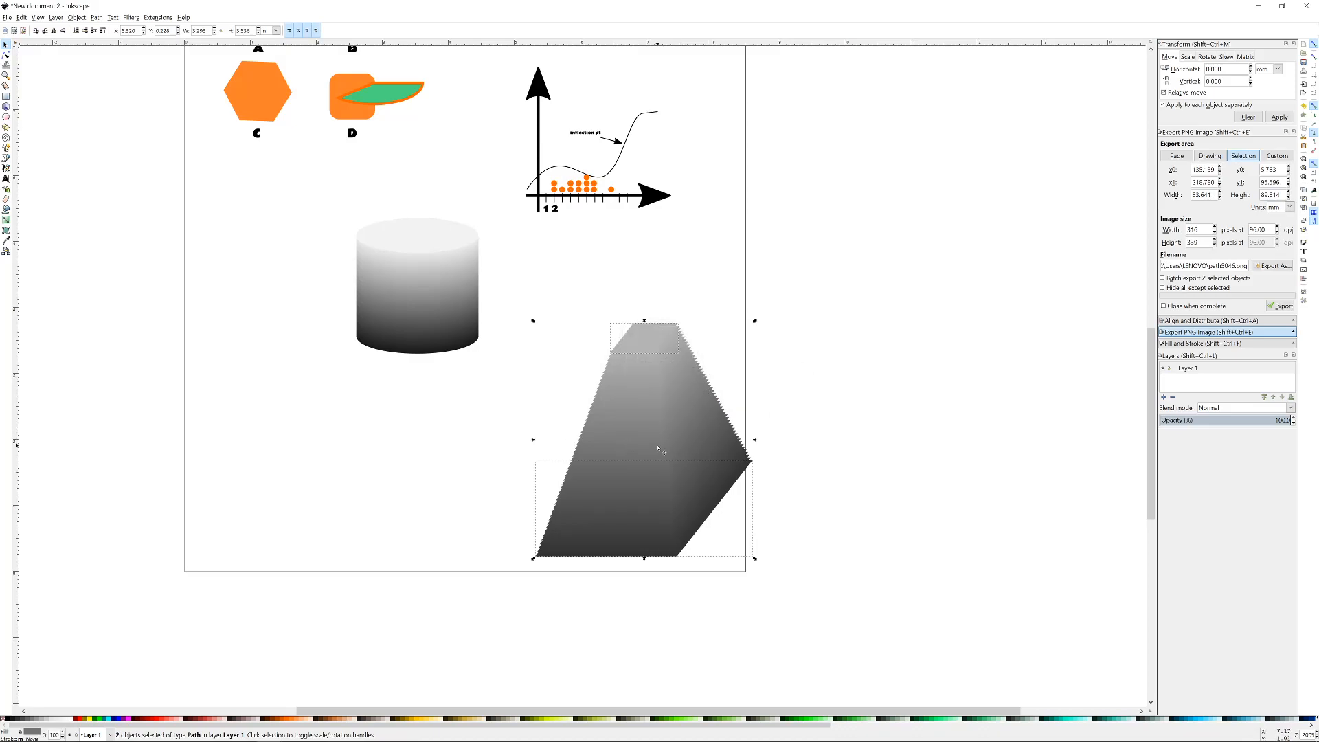
- Delete the loose dark base parallelogram and fill the small top parallelogram a lighter grey in front of the interpolated group
key("ctrl+g")
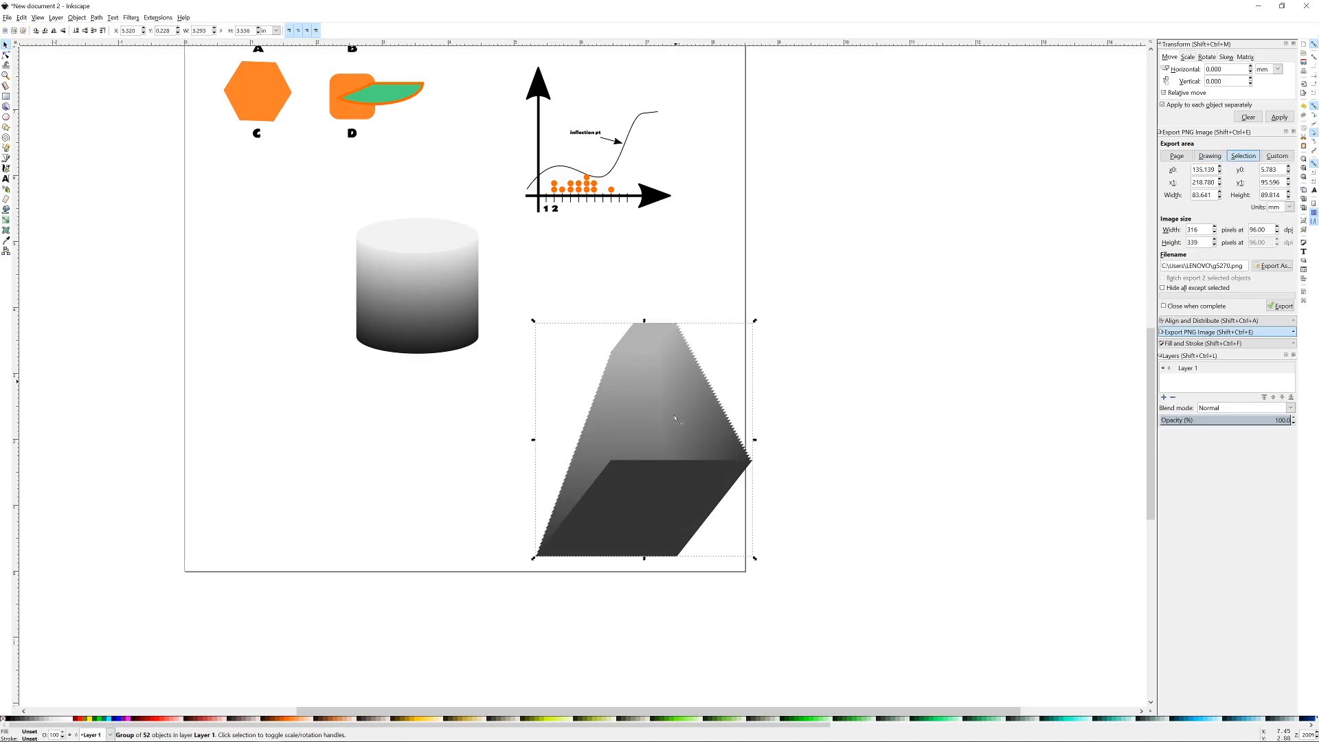
key("Escape")
left_click(653, 340)
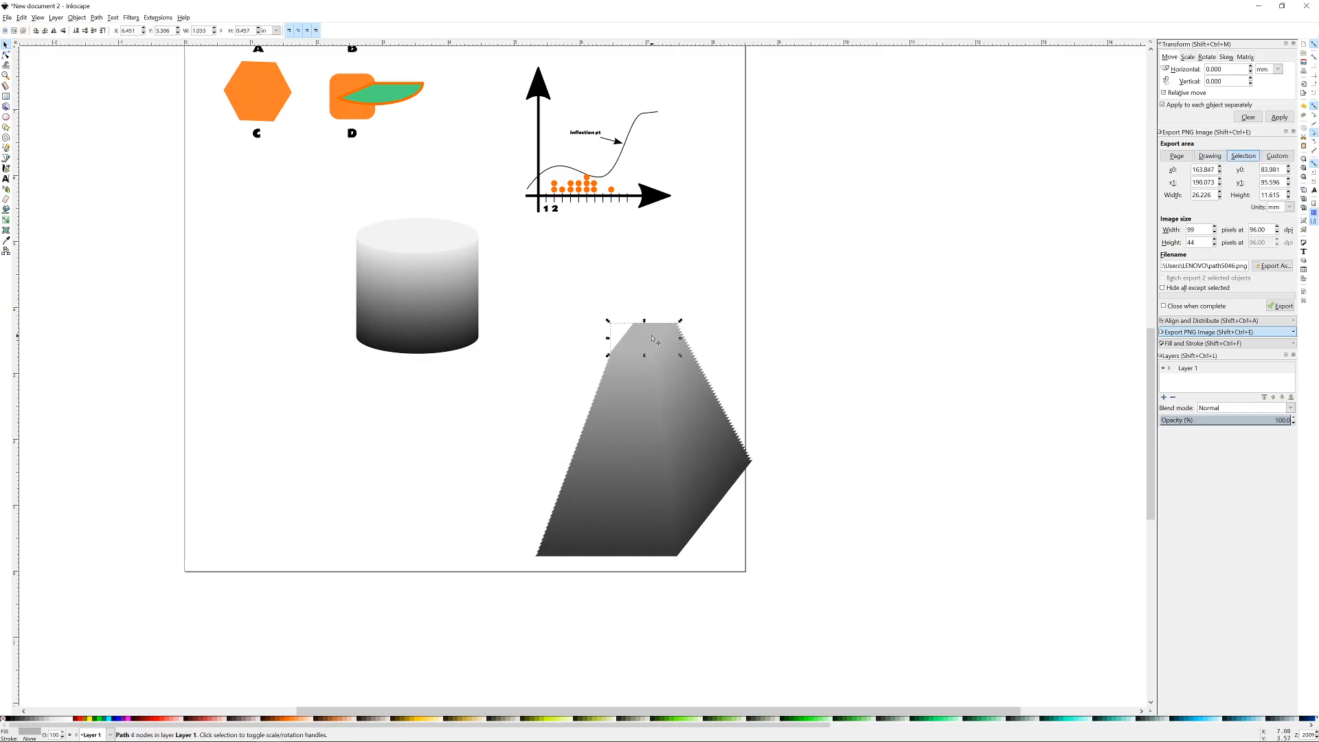
left_click(55, 719)
left_click(522, 596)
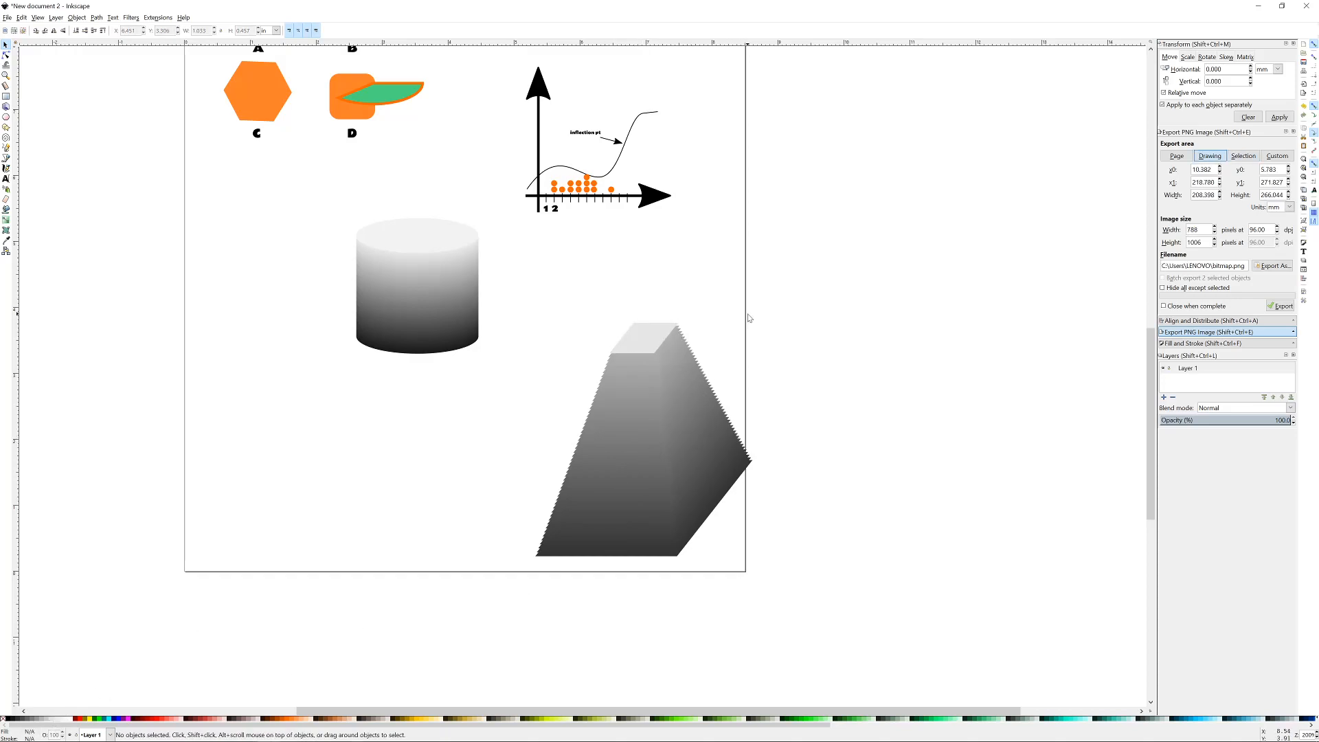
- Shrink the shaded body and its top face together to about 28 by 31 mm, and undo the stray move of the body
scroll(750, 319, "down", 2)
left_click_drag(809, 501, 638, 313)
scroll(723, 356, "up", 2)
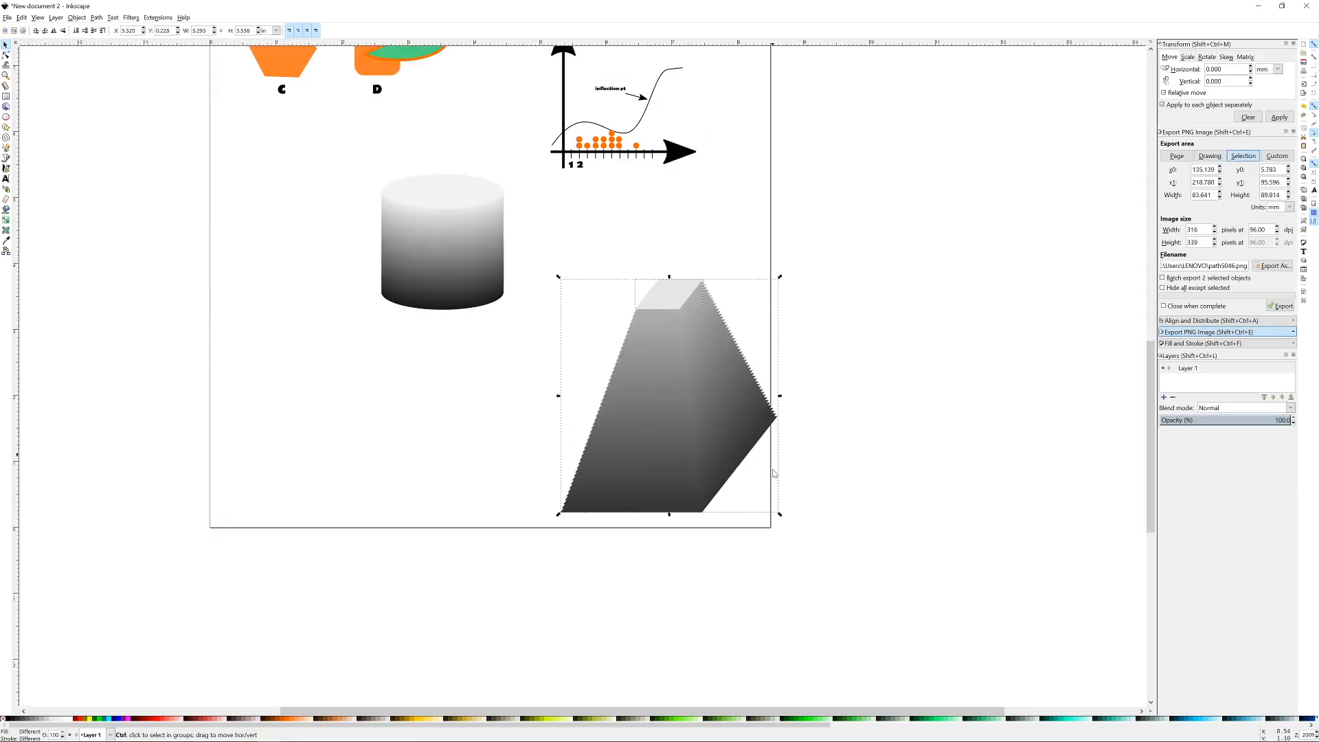
left_click_drag(780, 514, 643, 280)
left_click(829, 382)
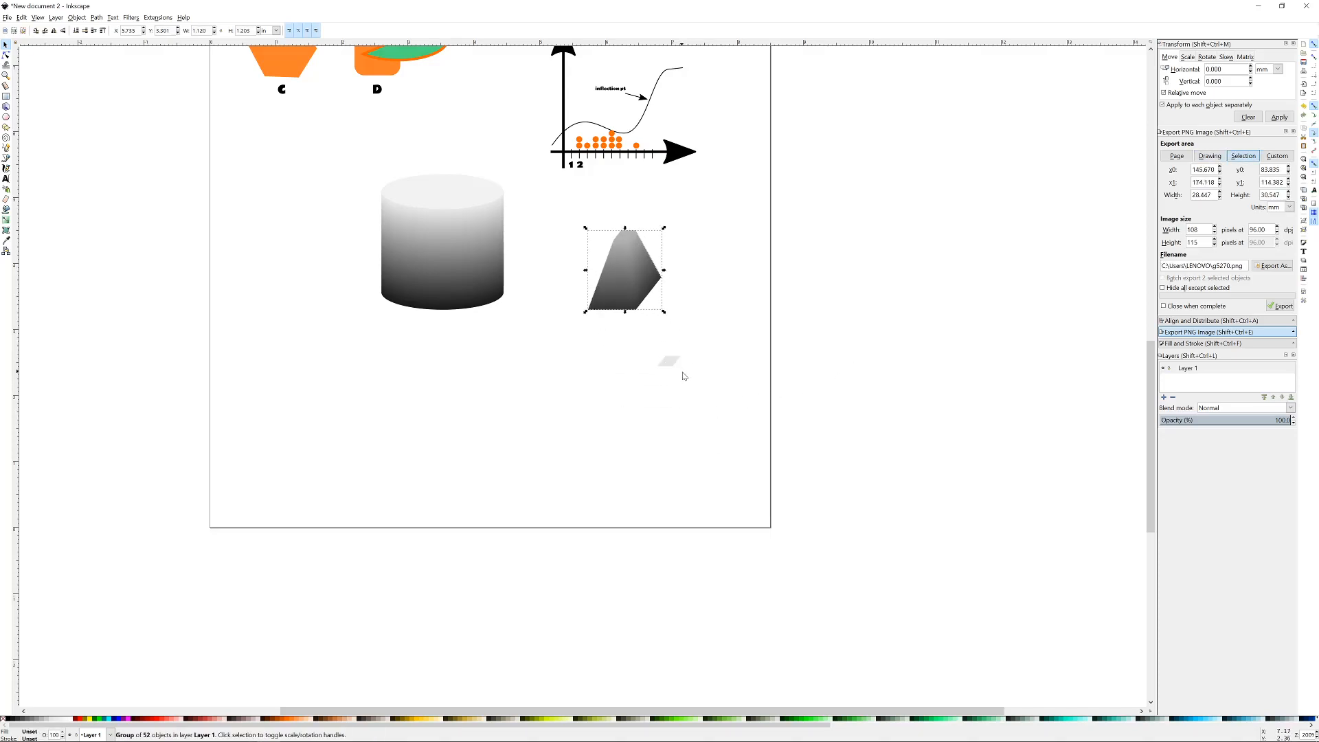
key("ctrl+z")
- Group the shaded body with its top face and move the truncated pyramid up beside the cylinder
left_click_drag(837, 303, 576, 510)
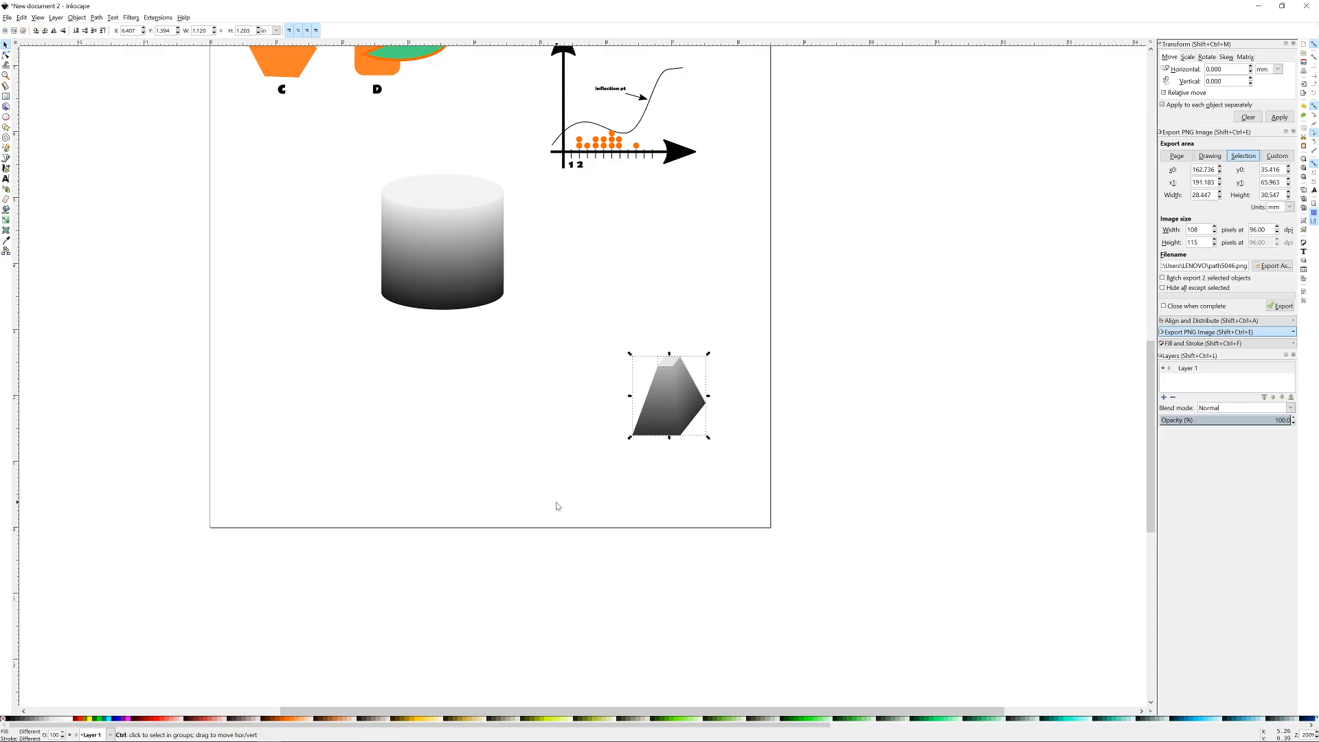
key("ctrl+g")
left_click_drag(670, 421, 615, 279)
left_click(857, 242)
left_click(635, 287)
- Group the cylinder, shrink it to about 0.67 by 0.74 in, and place it next to the truncated pyramid
left_click(443, 302)
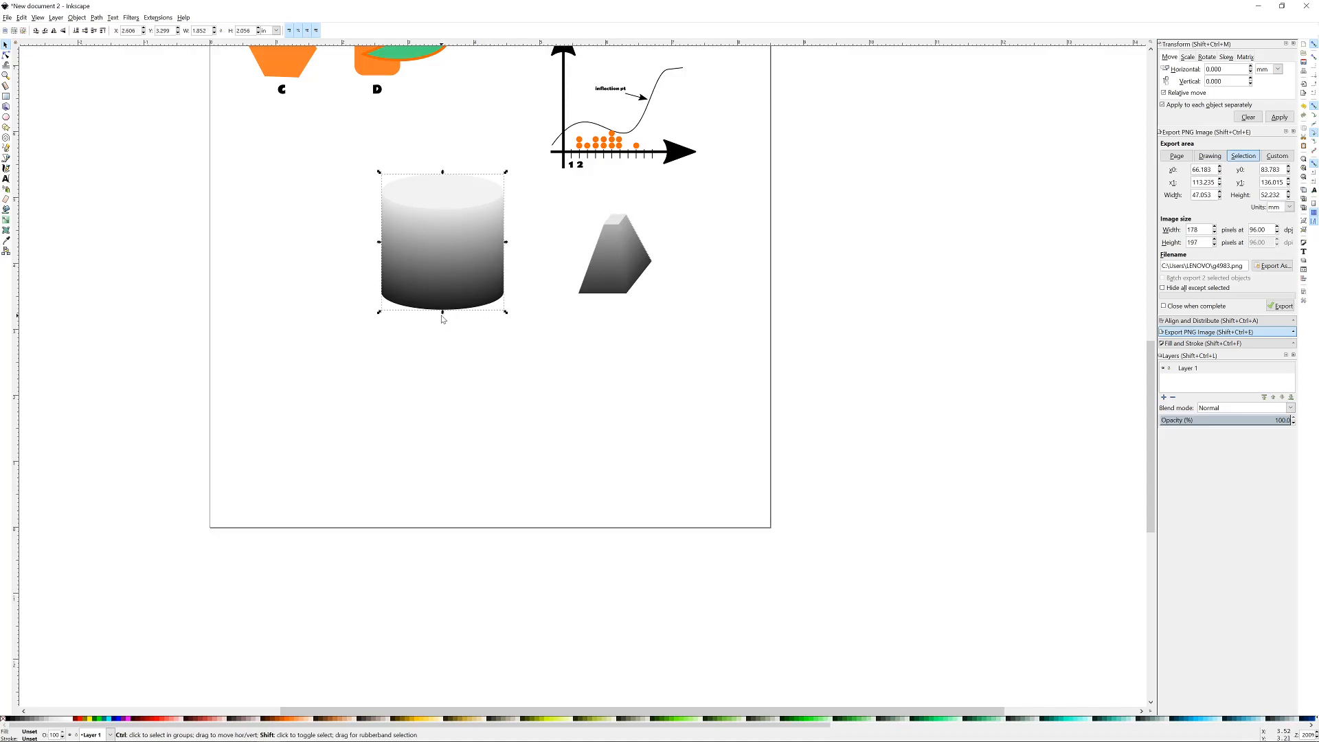
left_click_drag(303, 338, 517, 127)
key("ctrl+g")
left_click_drag(446, 320, 548, 269)
left_click(702, 280)
- Draw a 3D box about 40 by 31 mm below the question shapes, beside the cylinder
scroll(547, 330, "up", 3)
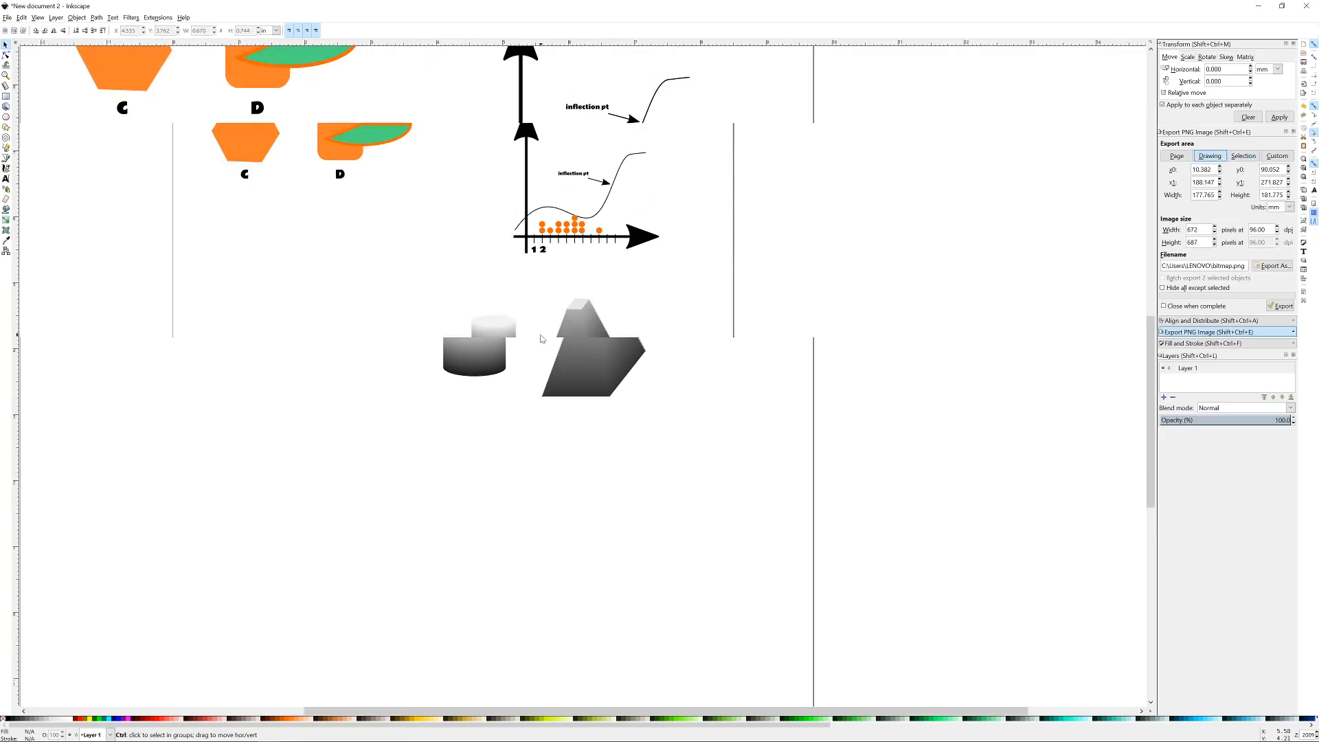
scroll(541, 338, "down", 1)
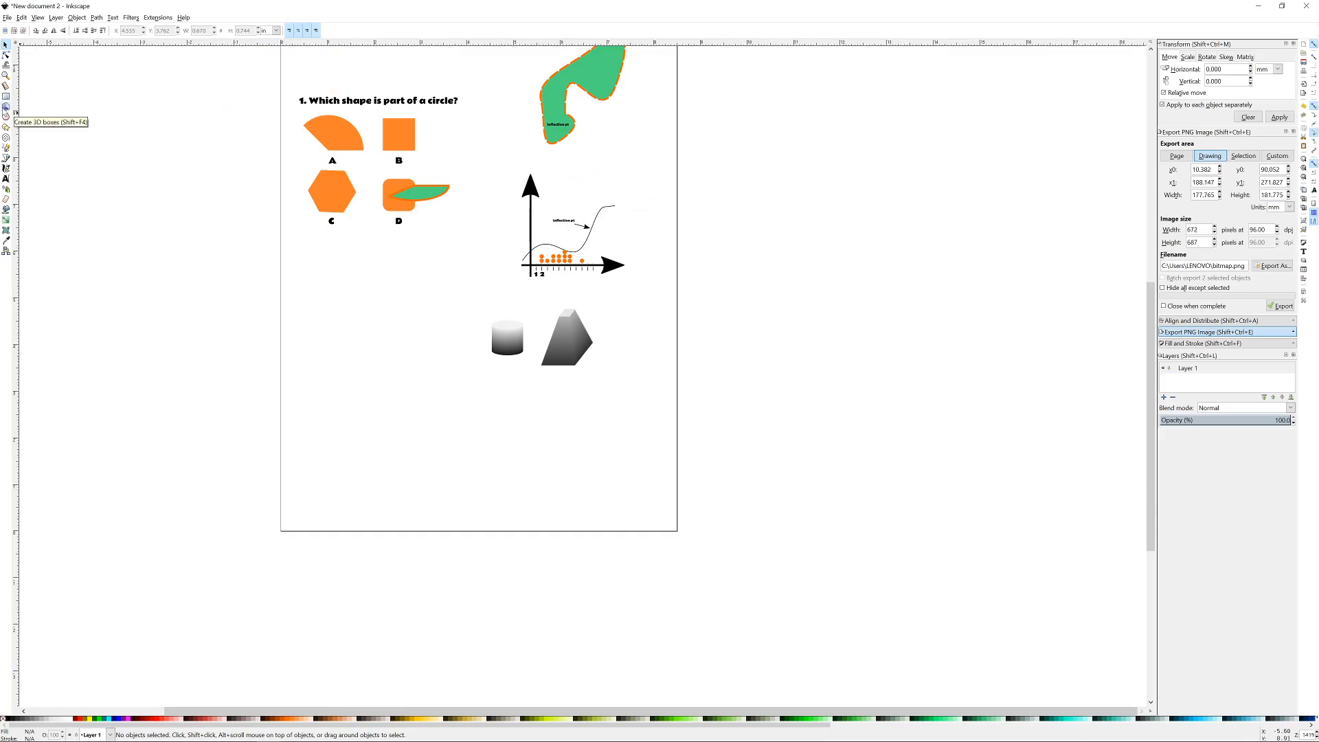
left_click(4, 108)
left_click_drag(440, 133, 498, 202)
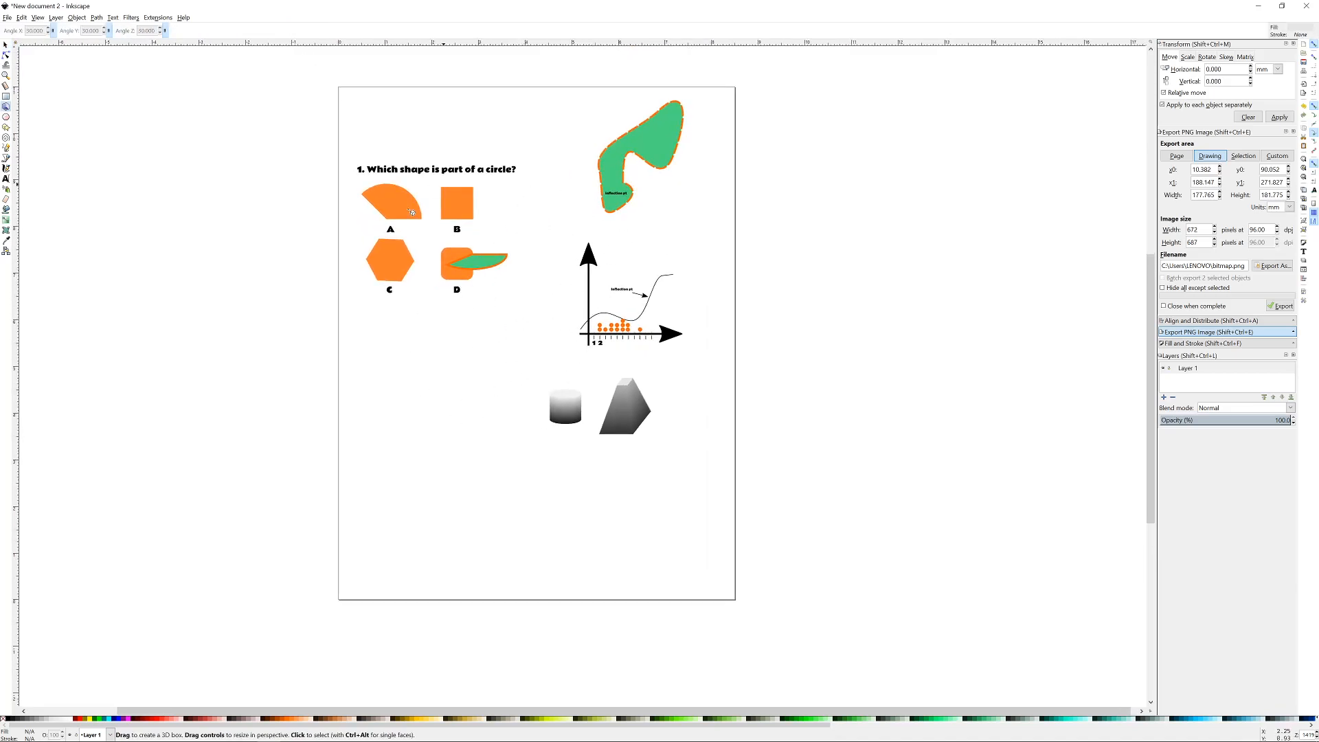
left_click_drag(437, 354, 471, 410)
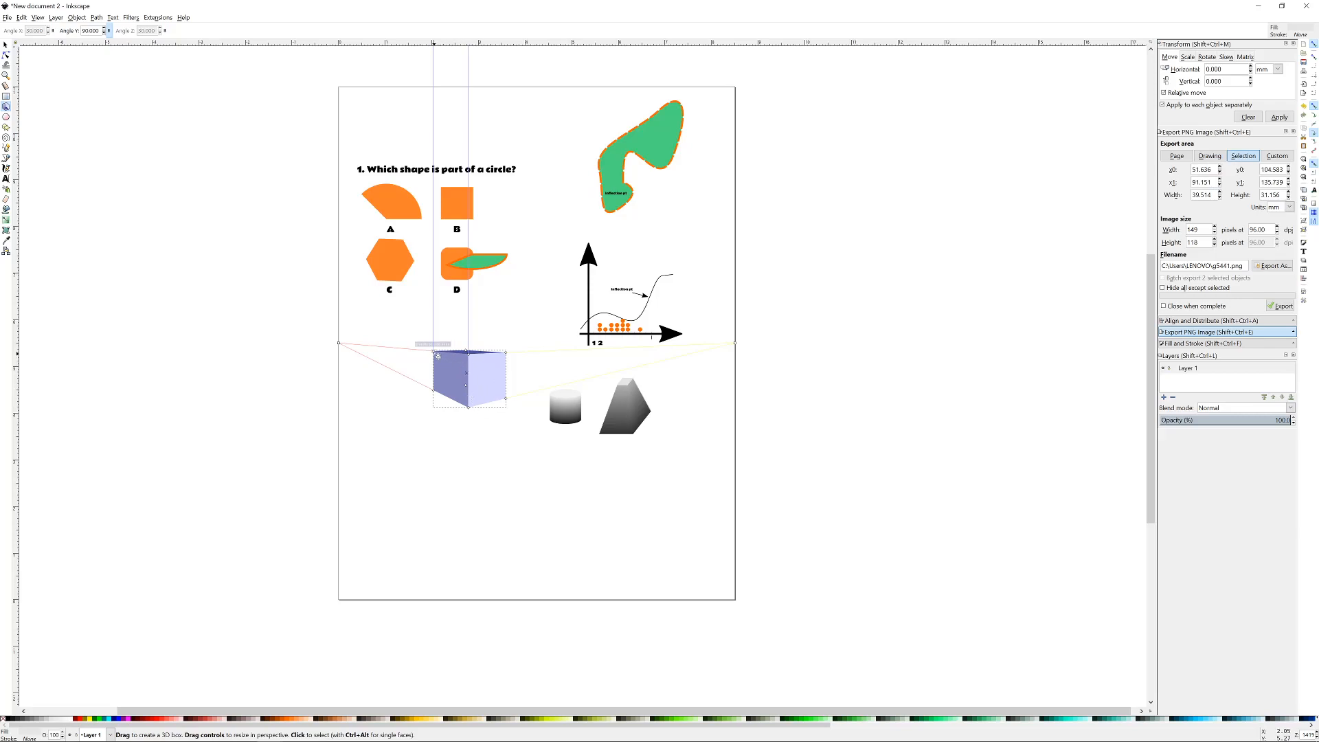
- Adjust the 3D box's corners in perspective to make it about 31 by 20 mm
left_click_drag(437, 355, 436, 361)
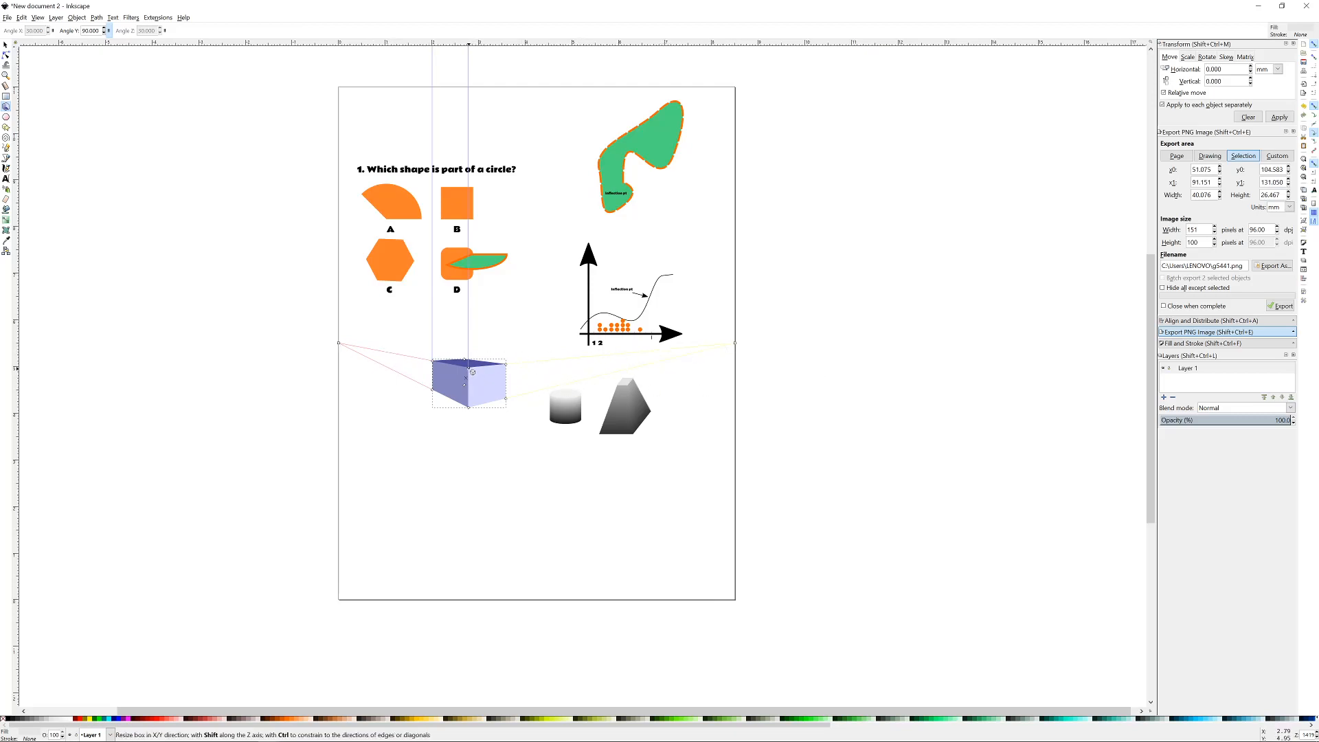
scroll(505, 232, "down", 4)
scroll(499, 203, "up", 4)
scroll(499, 206, "up", 1)
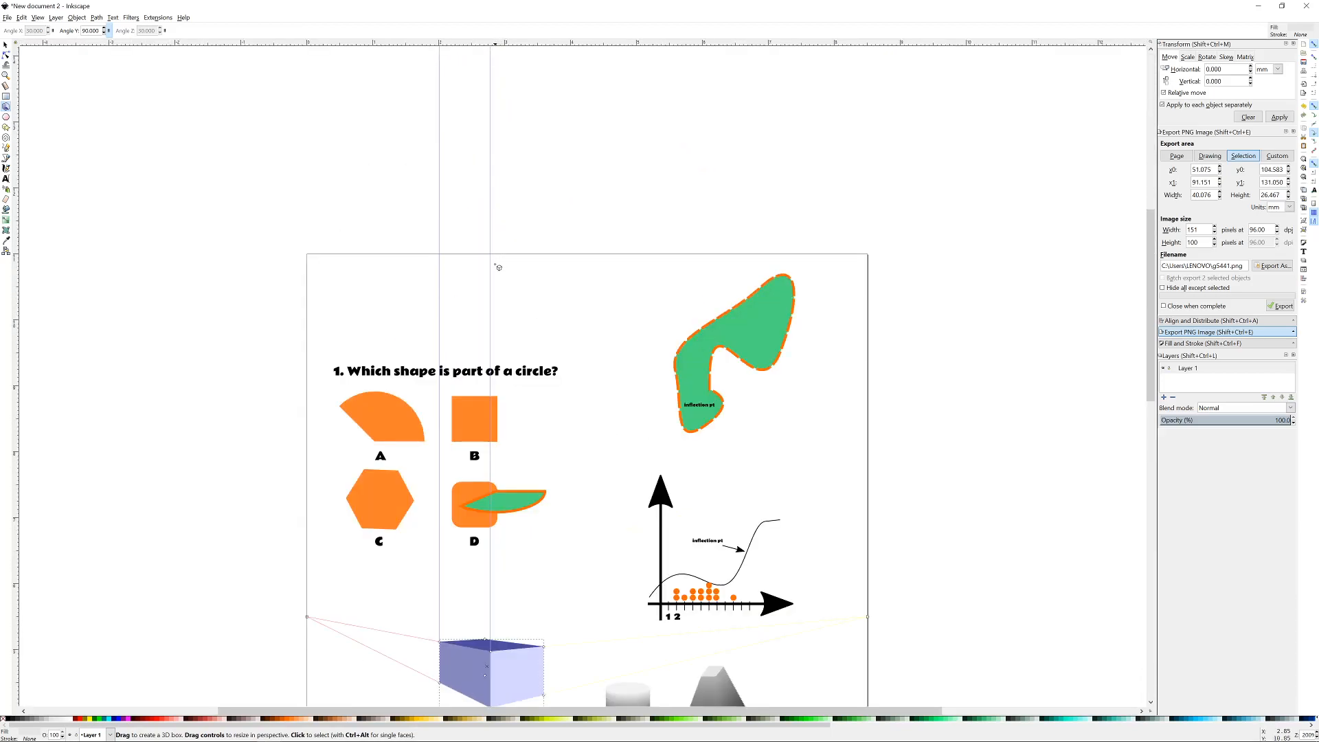
scroll(497, 266, "down", 4)
scroll(532, 392, "up", 4)
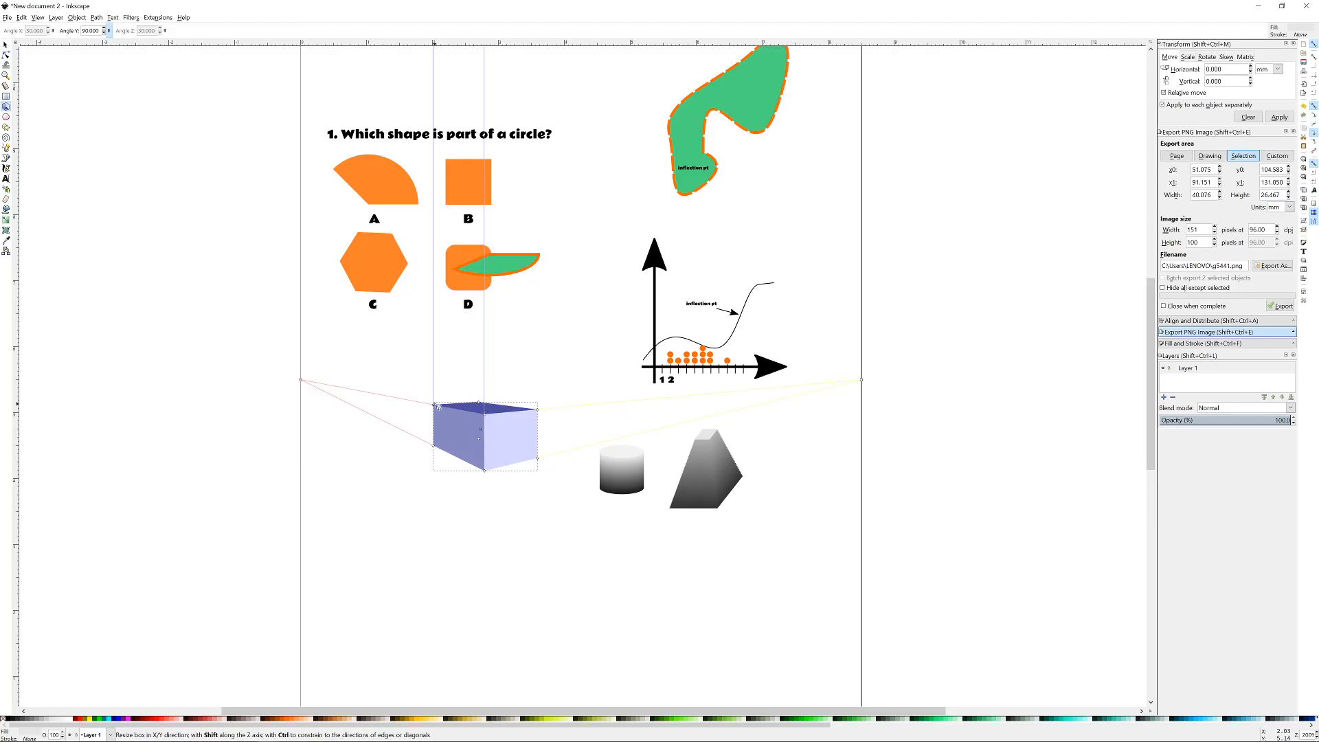
mouse_move(438, 406)
left_mouse_down()
mouse_move(355, 411)
mouse_move(453, 426)
left_mouse_up()
mouse_move(536, 457)
left_mouse_down()
mouse_move(704, 411)
mouse_move(531, 460)
left_mouse_up()
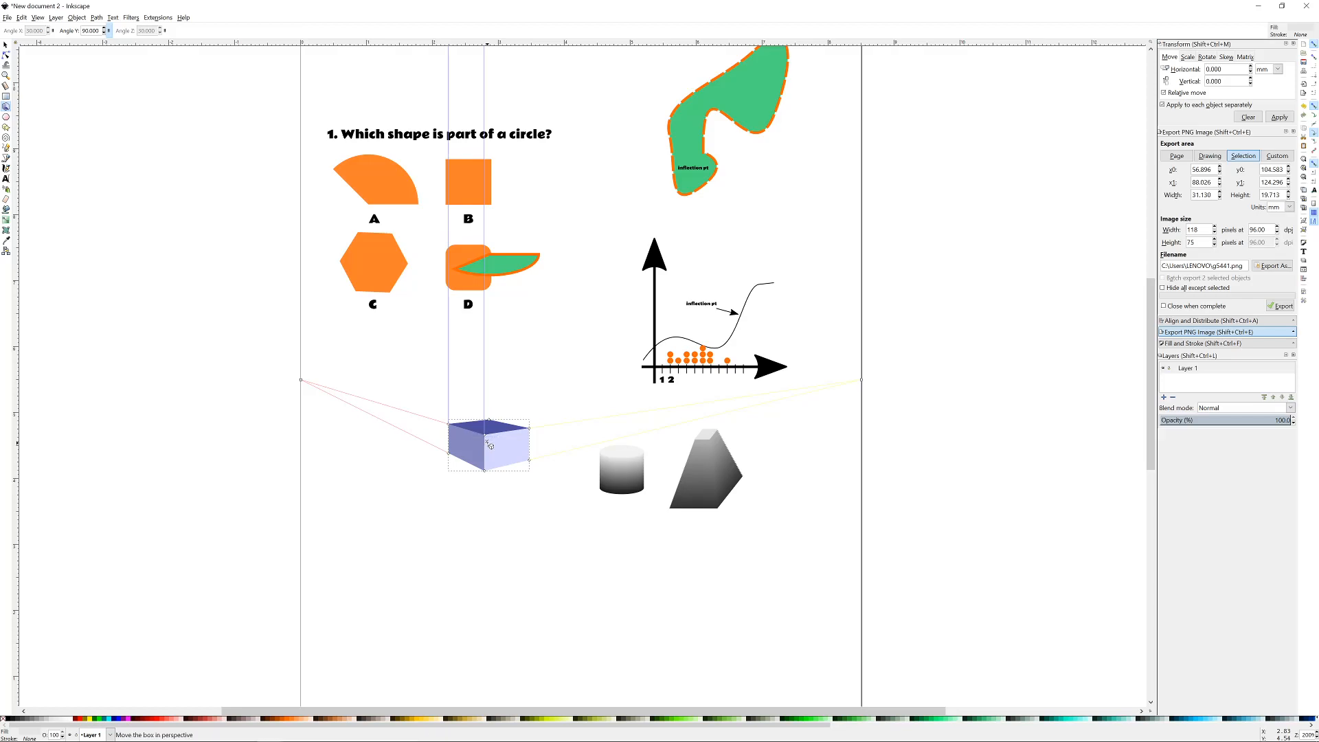
- Convert the 3D box to paths and return to the Selector tool
key("Escape")
left_click(505, 454)
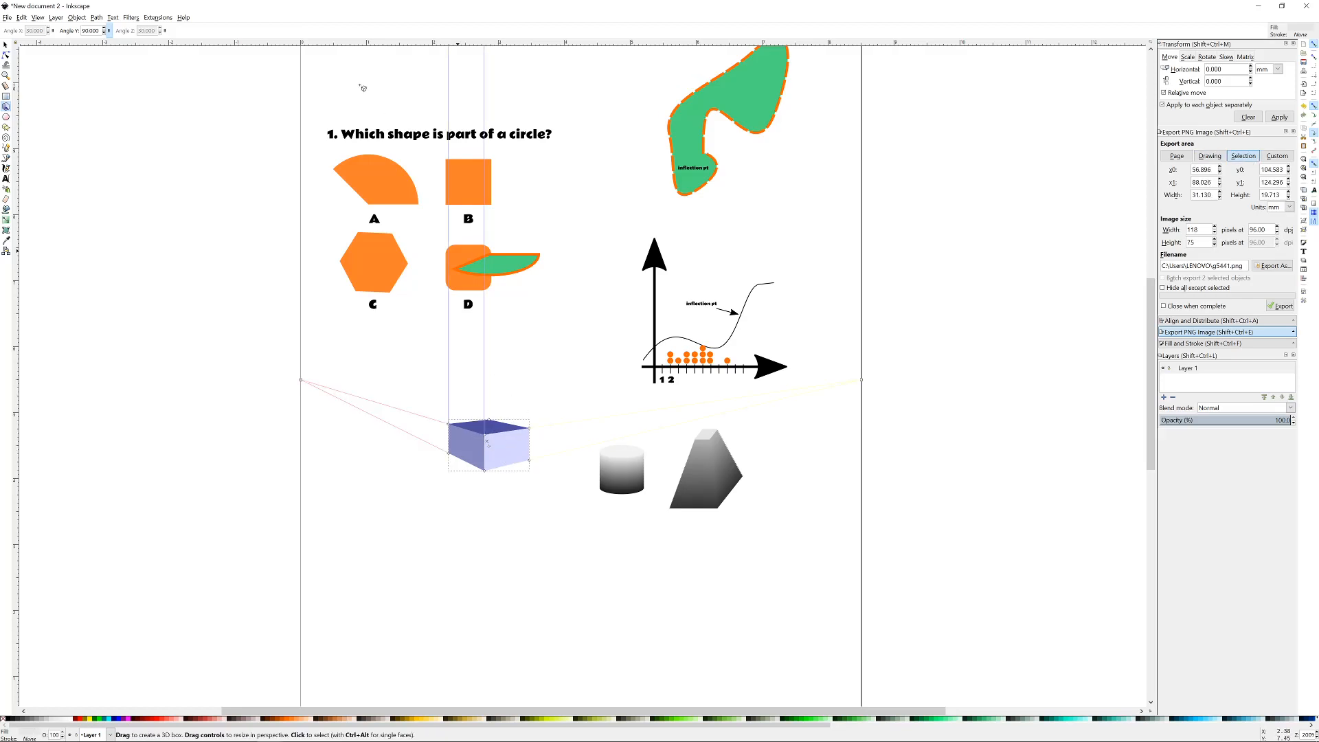
left_click(96, 18)
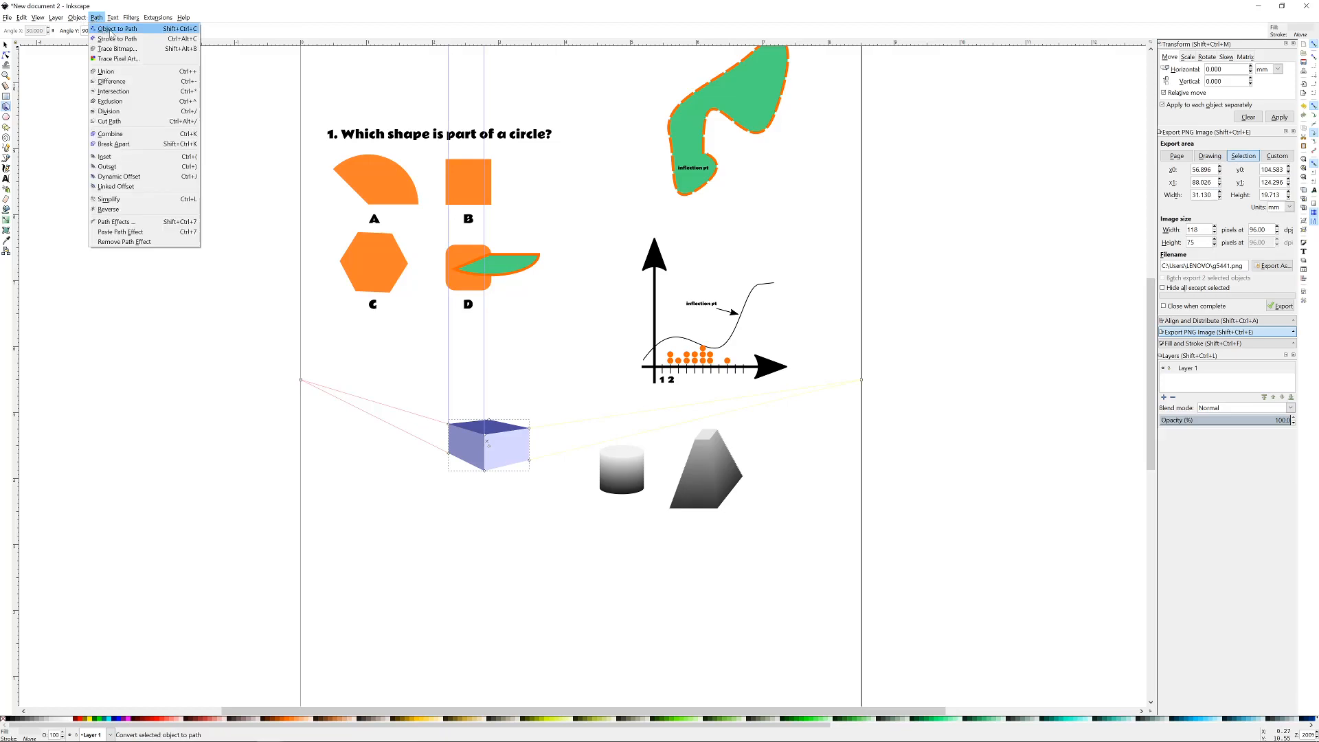
left_click(111, 29)
left_click(539, 359)
left_click(6, 45)
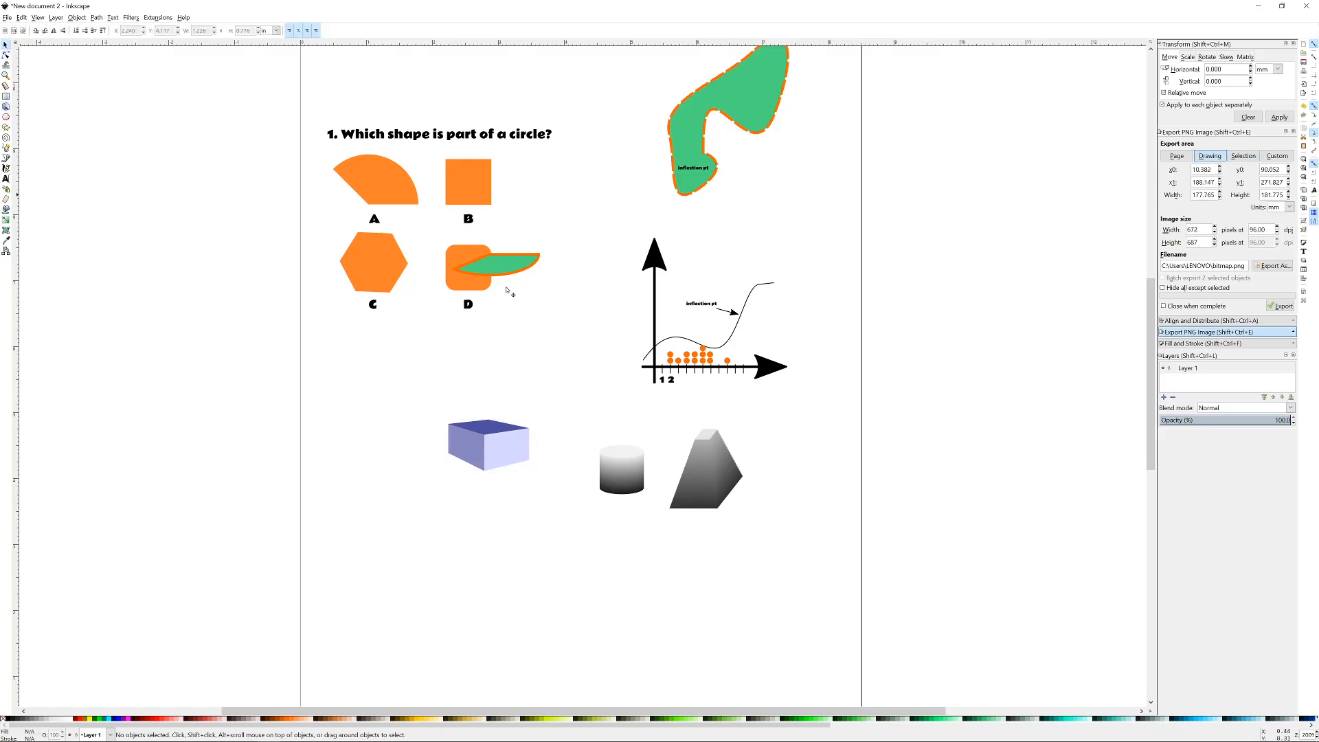
- Move the box slightly towards the cylinder and ungroup it into separate faces
left_click(510, 442)
mouse_move(489, 452)
left_mouse_down()
mouse_move(542, 439)
mouse_move(548, 369)
mouse_move(460, 474)
mouse_move(502, 467)
left_mouse_up()
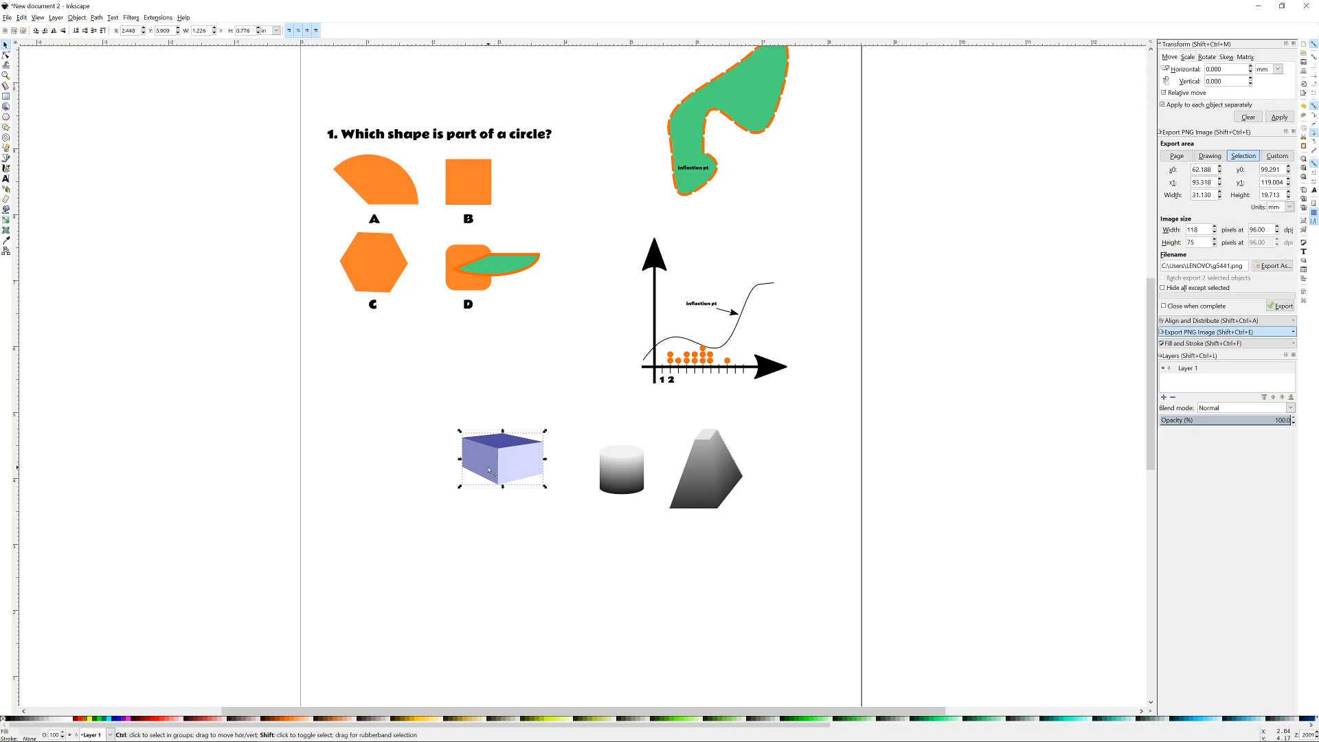
key("ctrl+shift+g")
key("Escape")
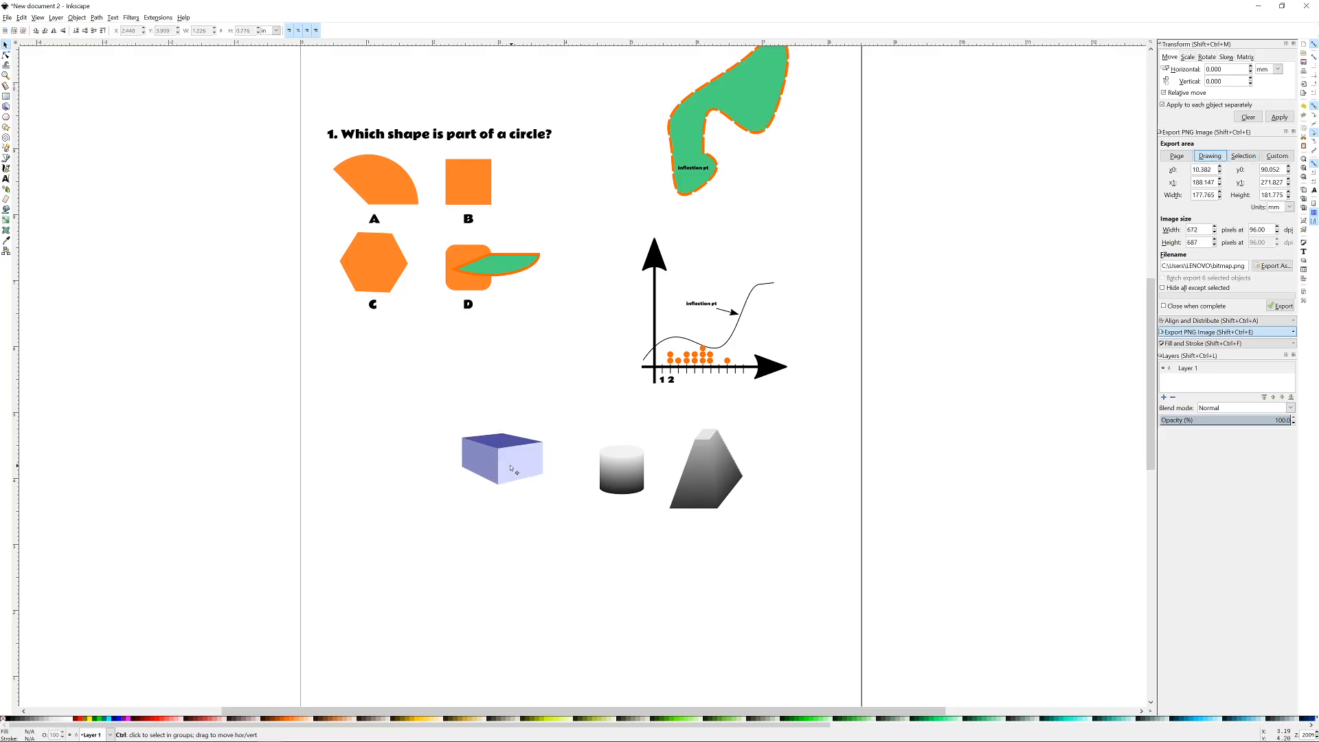
- Pull the box's top face and two front faces away and delete them, leaving the floor and two back walls
scroll(509, 465, "up", 2)
scroll(540, 438, "up", 2)
left_click_drag(539, 438, 648, 565)
left_click_drag(384, 446, 194, 546)
left_click_drag(455, 382, 528, 206)
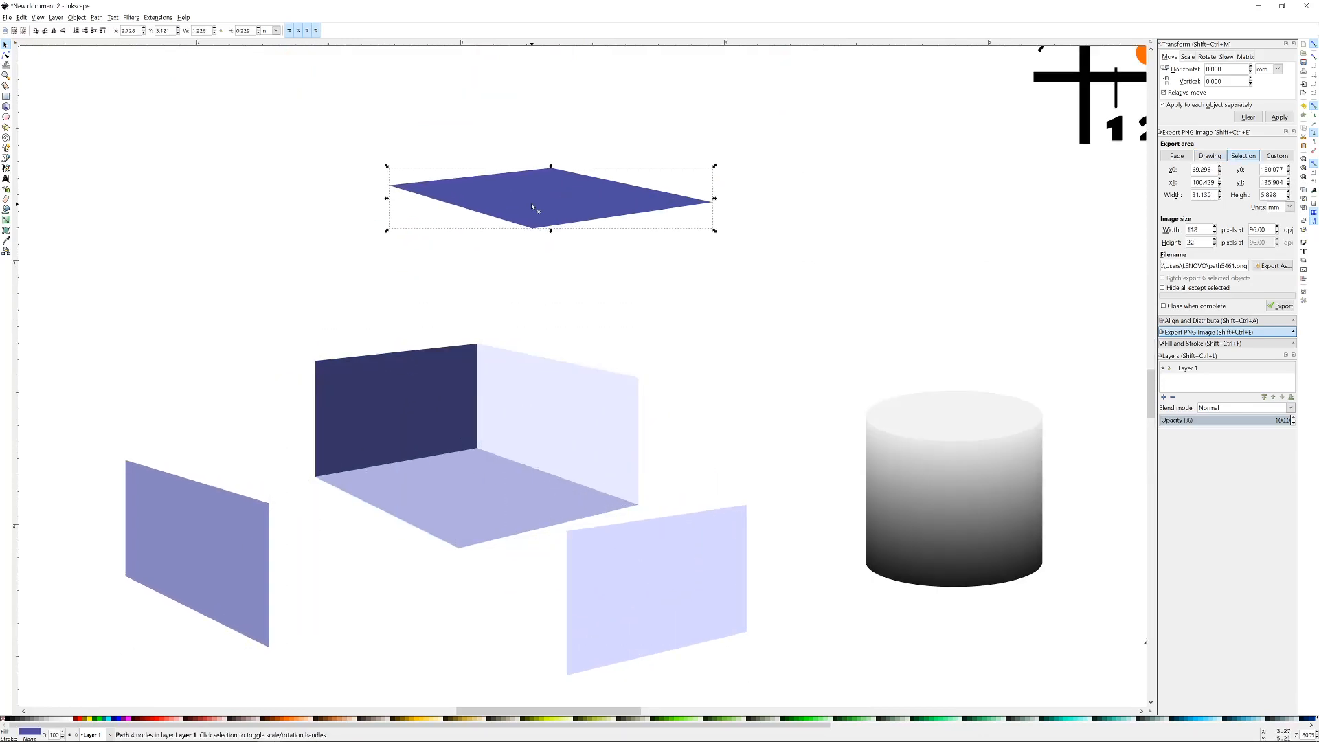
key("Delete")
left_click(221, 548)
key("Delete")
left_click(616, 607)
key("Delete")
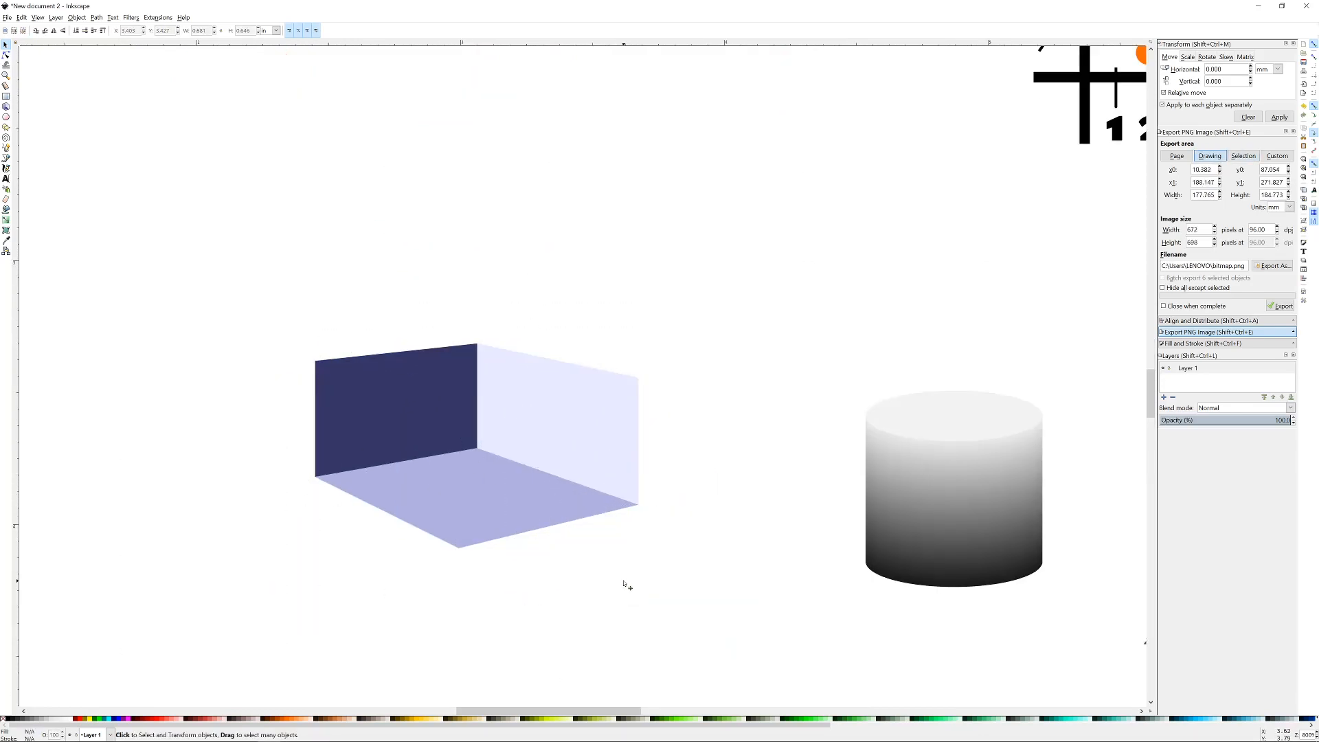
scroll(447, 479, "up", 3)
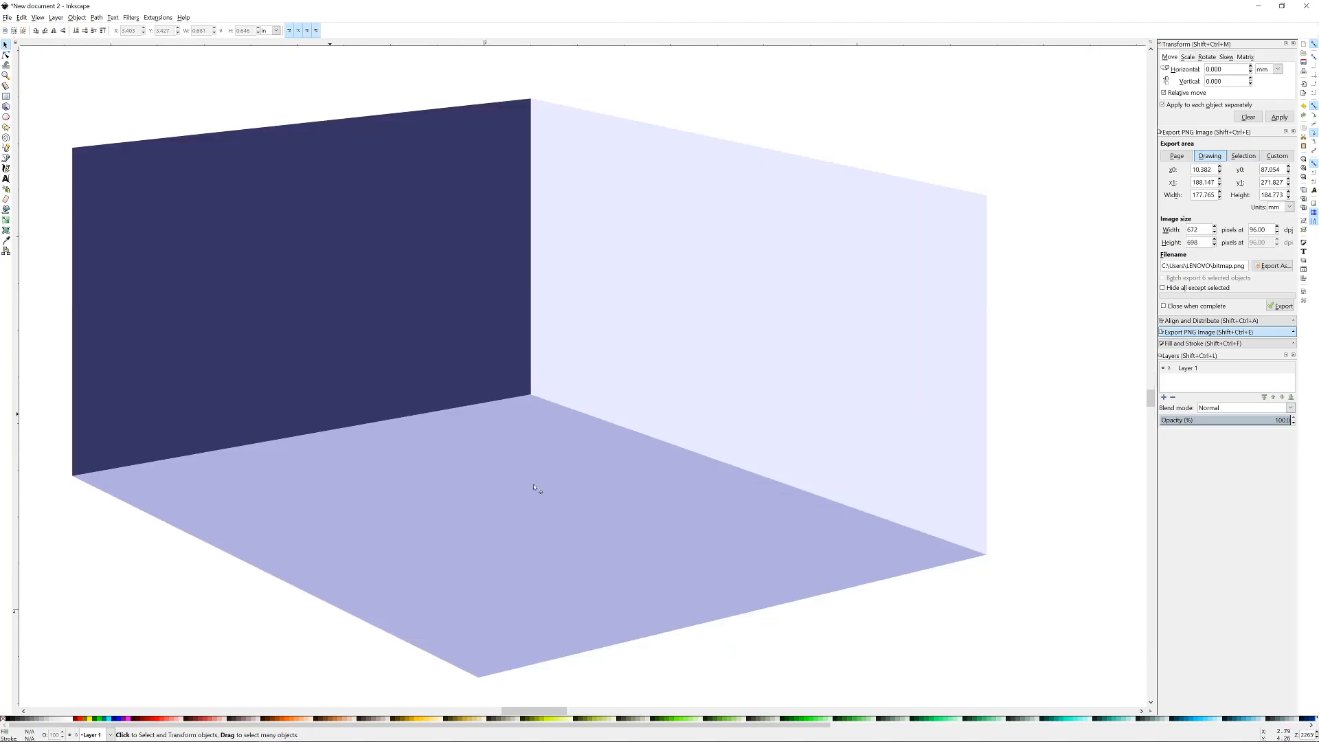
scroll(531, 488, "down", 5)
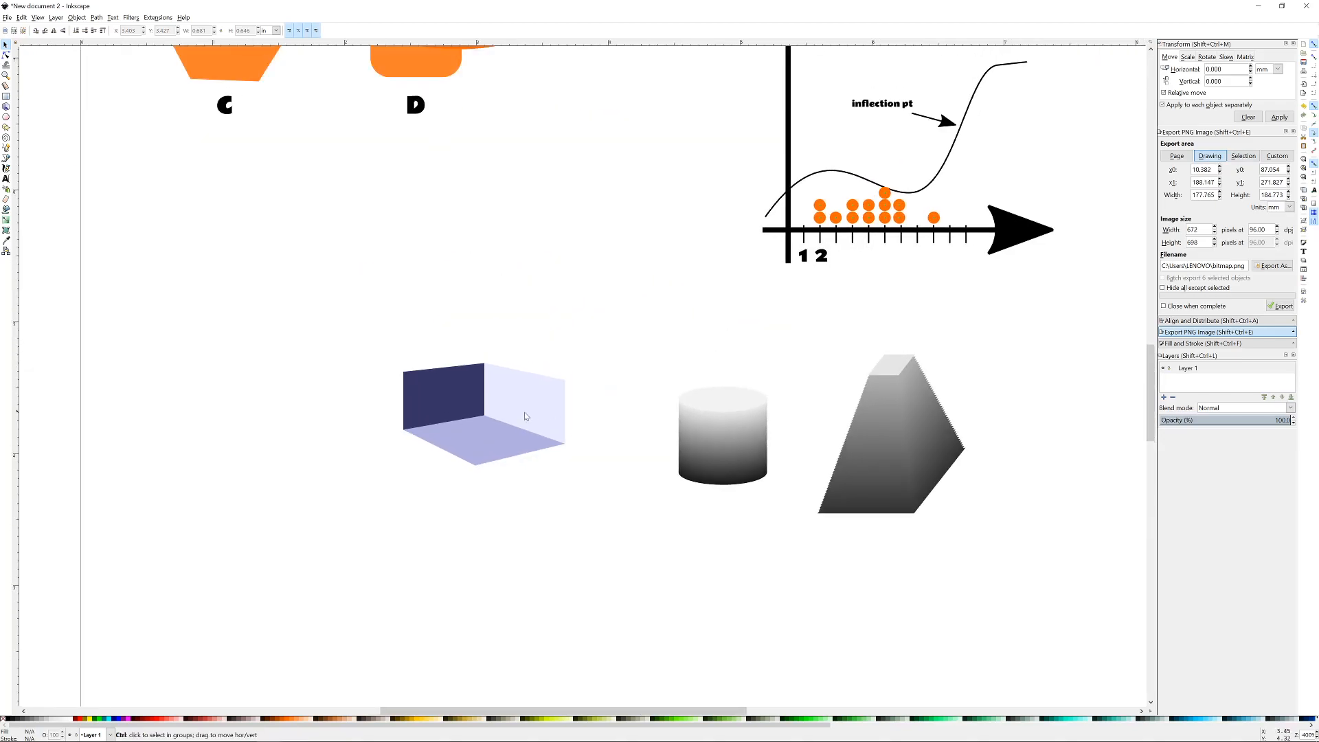
scroll(531, 416, "down", 1)
scroll(550, 391, "up", 3)
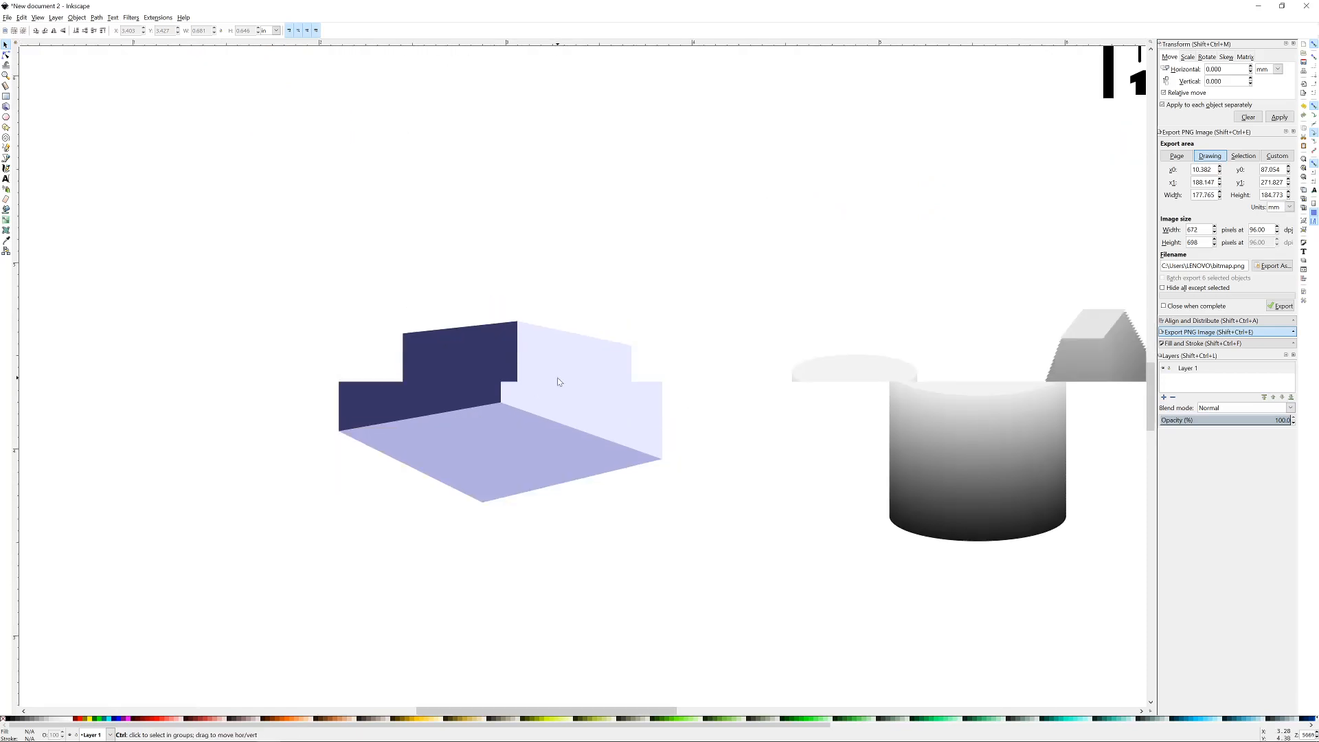
scroll(559, 382, "down", 1)
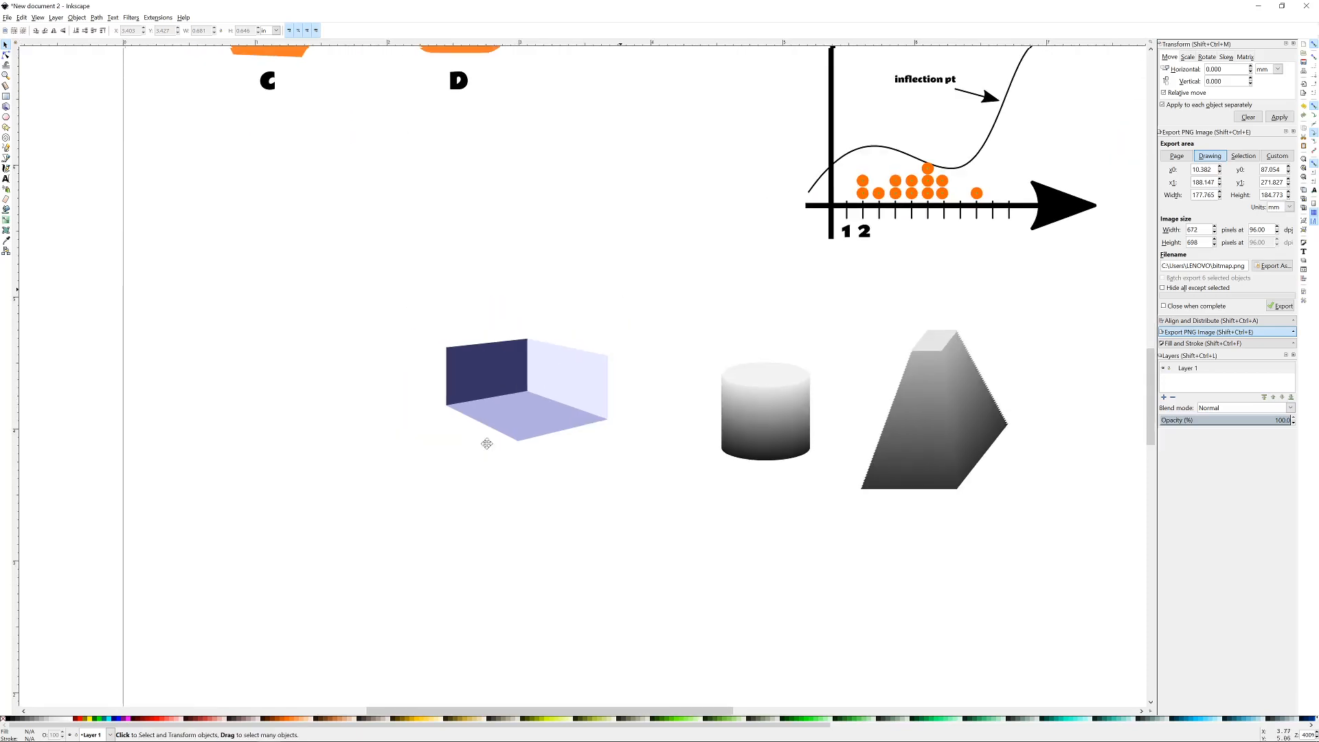
scroll(485, 436, "down", 2)
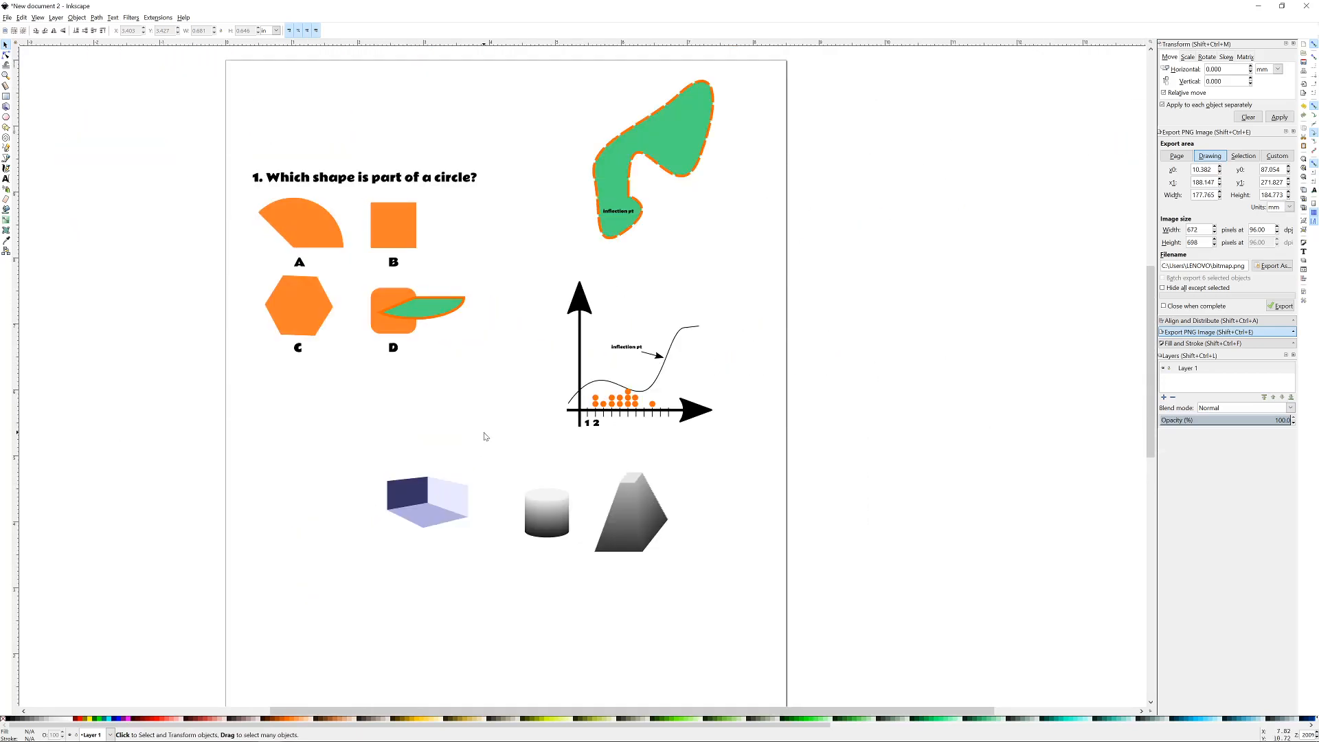
- Draw a closed slanted four-sided path about 53 by 26 mm above the open box, using straight segments
scroll(444, 507, "up", 2)
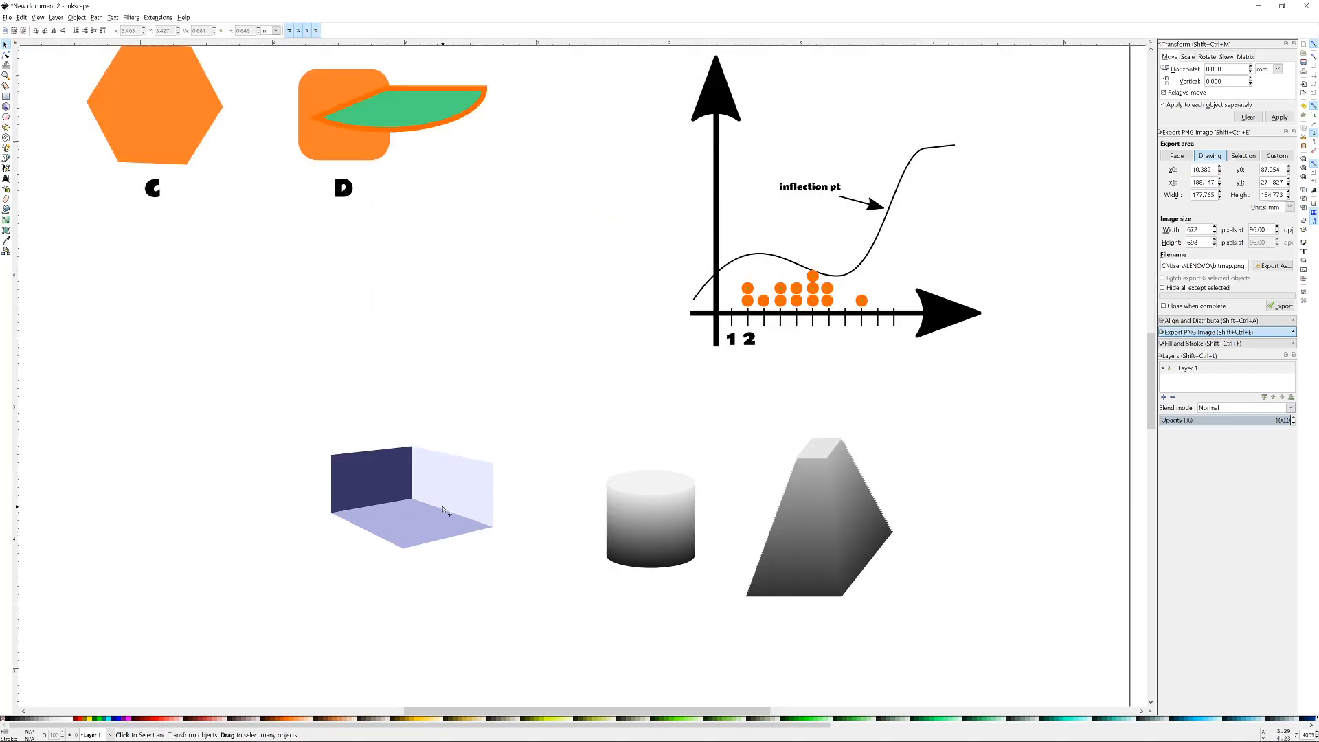
scroll(440, 507, "up", 1)
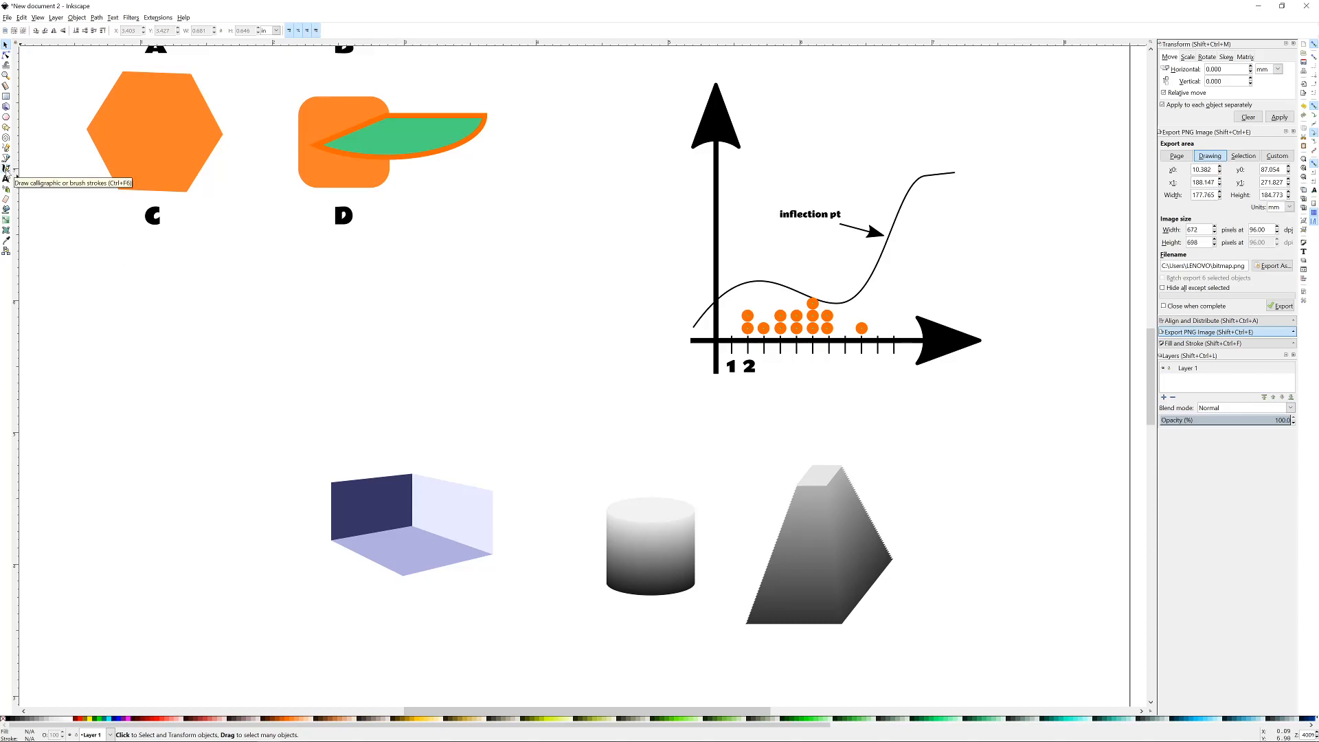
left_click(6, 158)
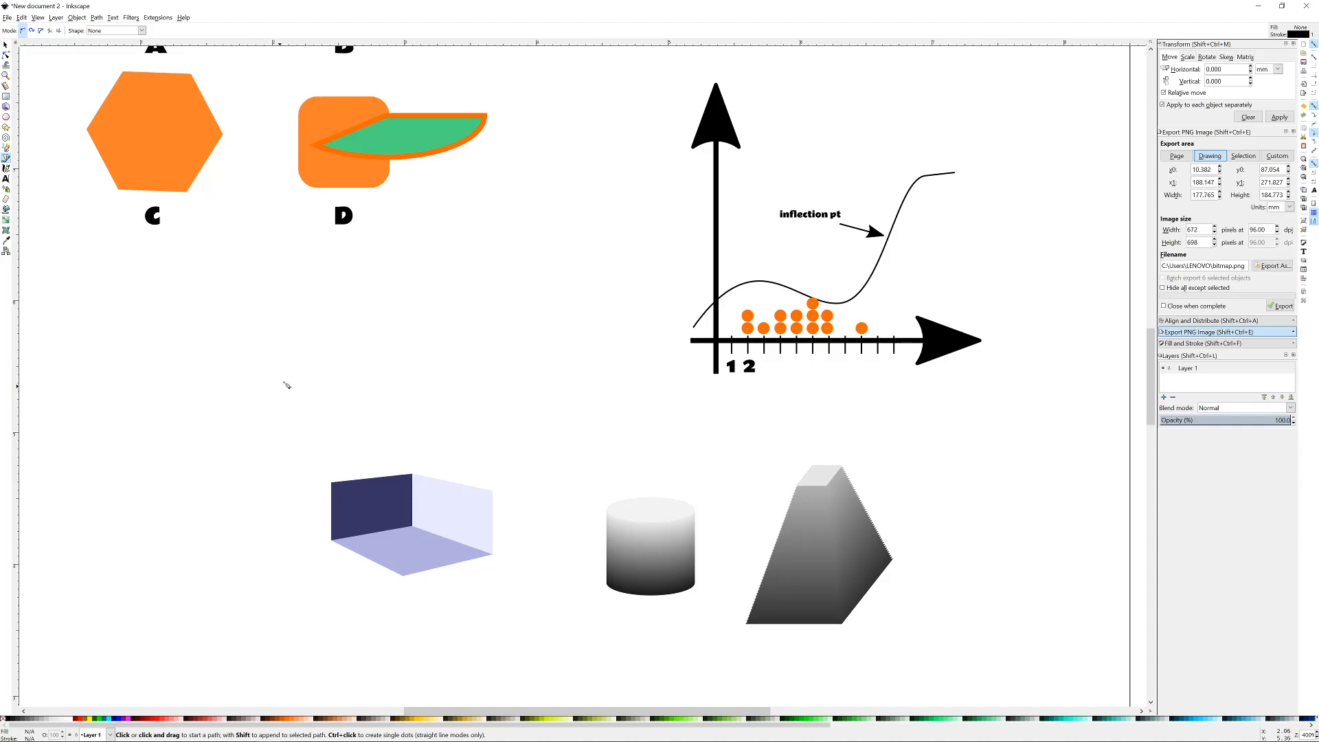
left_click_drag(252, 413, 336, 288)
left_click(336, 287)
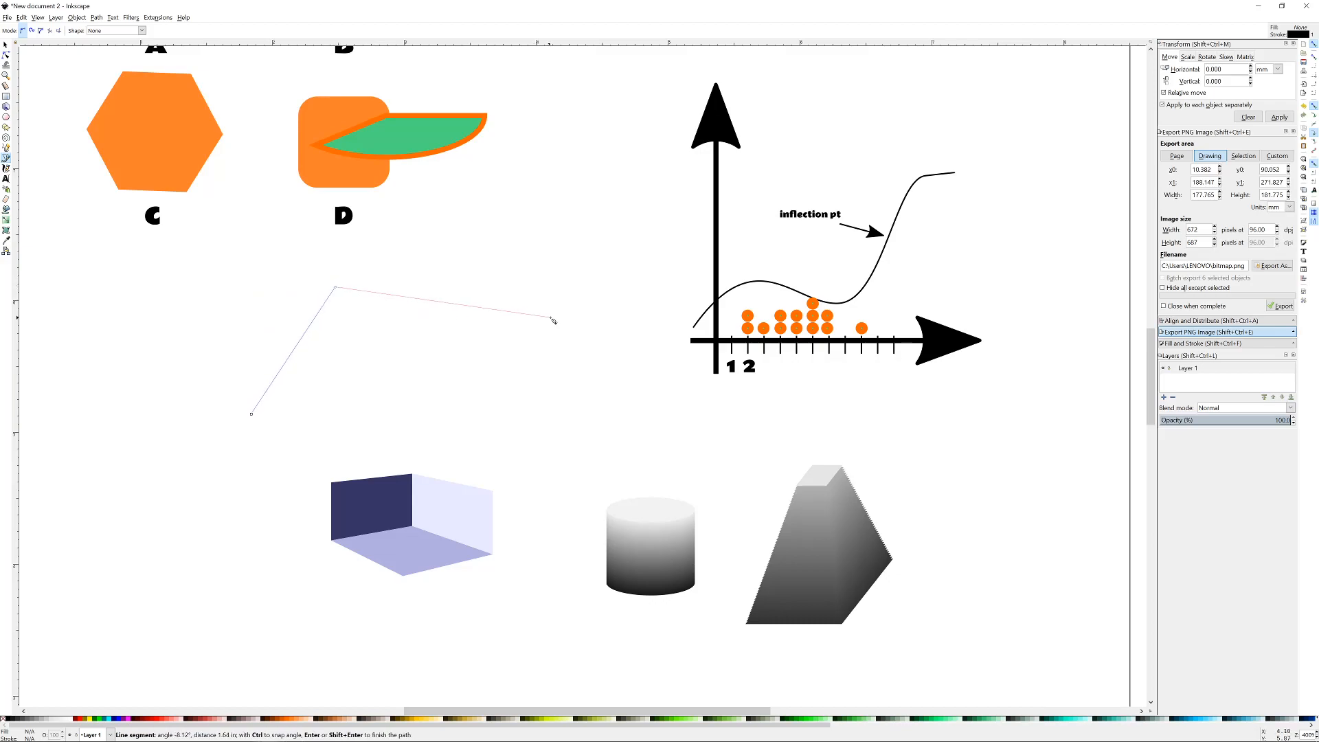
left_click(521, 287)
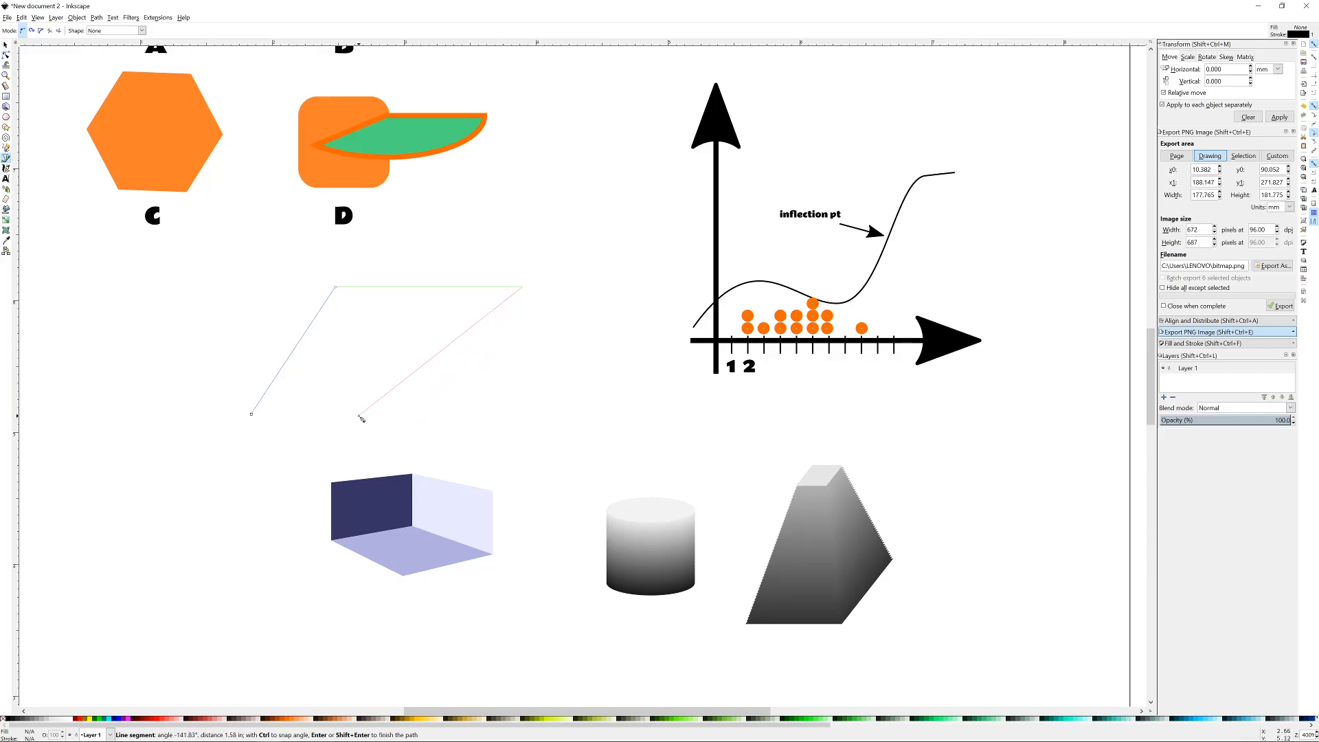
left_click(337, 419)
left_click(252, 414)
right_click(371, 336)
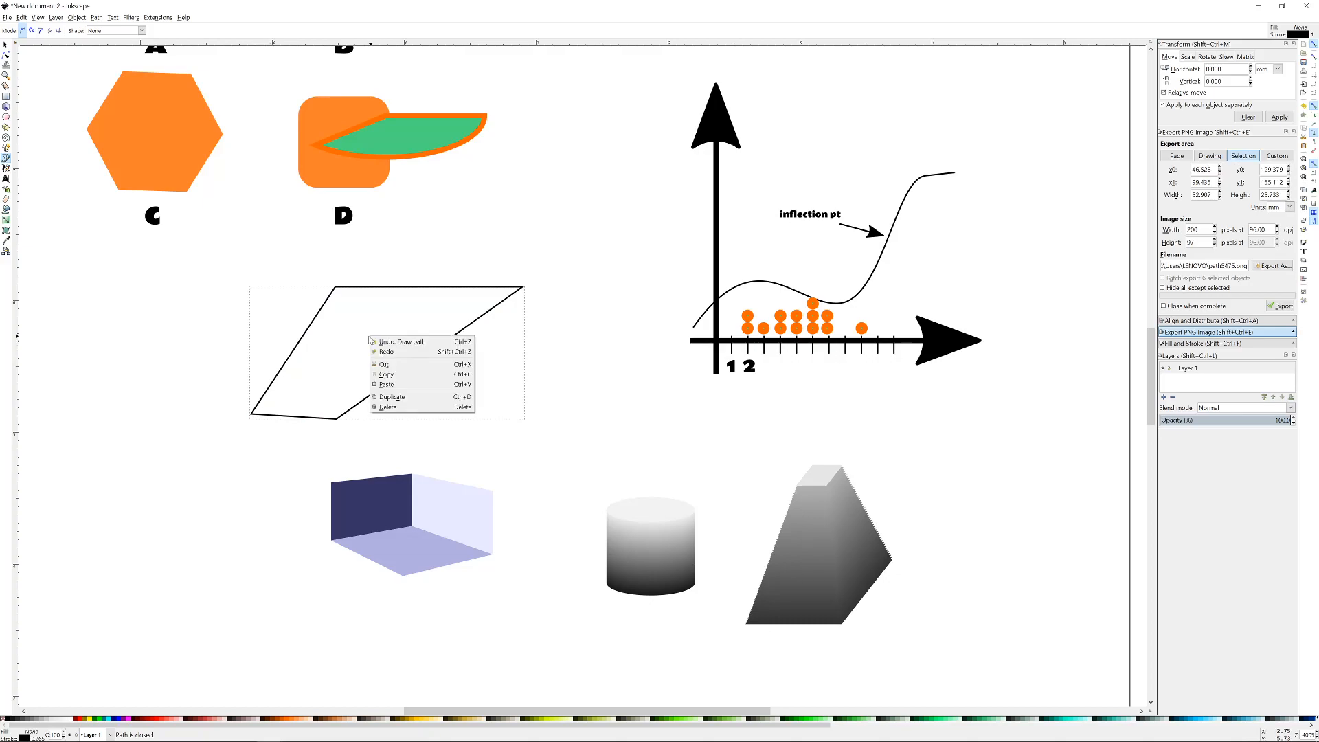
left_click(241, 366)
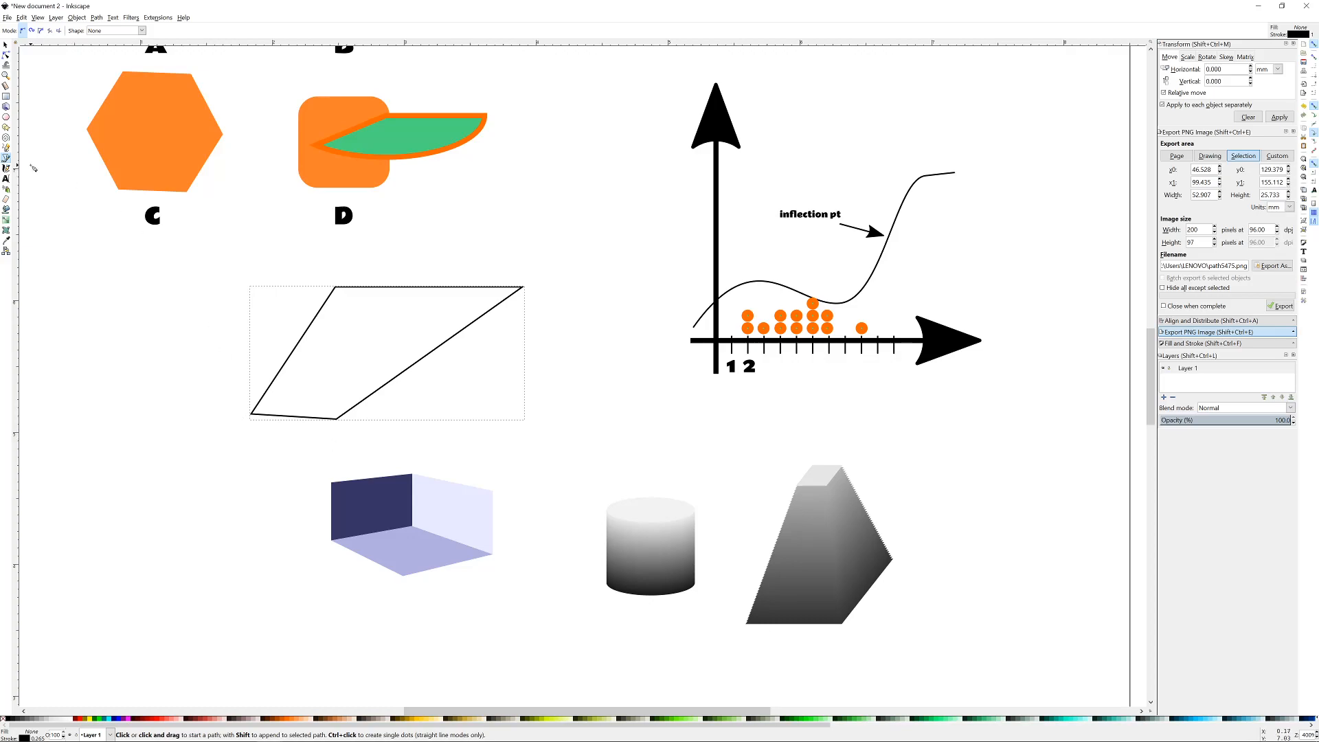
- Draw a light grey circle about 17 mm in diameter and place it over the four-sided path's lower-left corner
left_click(6, 118)
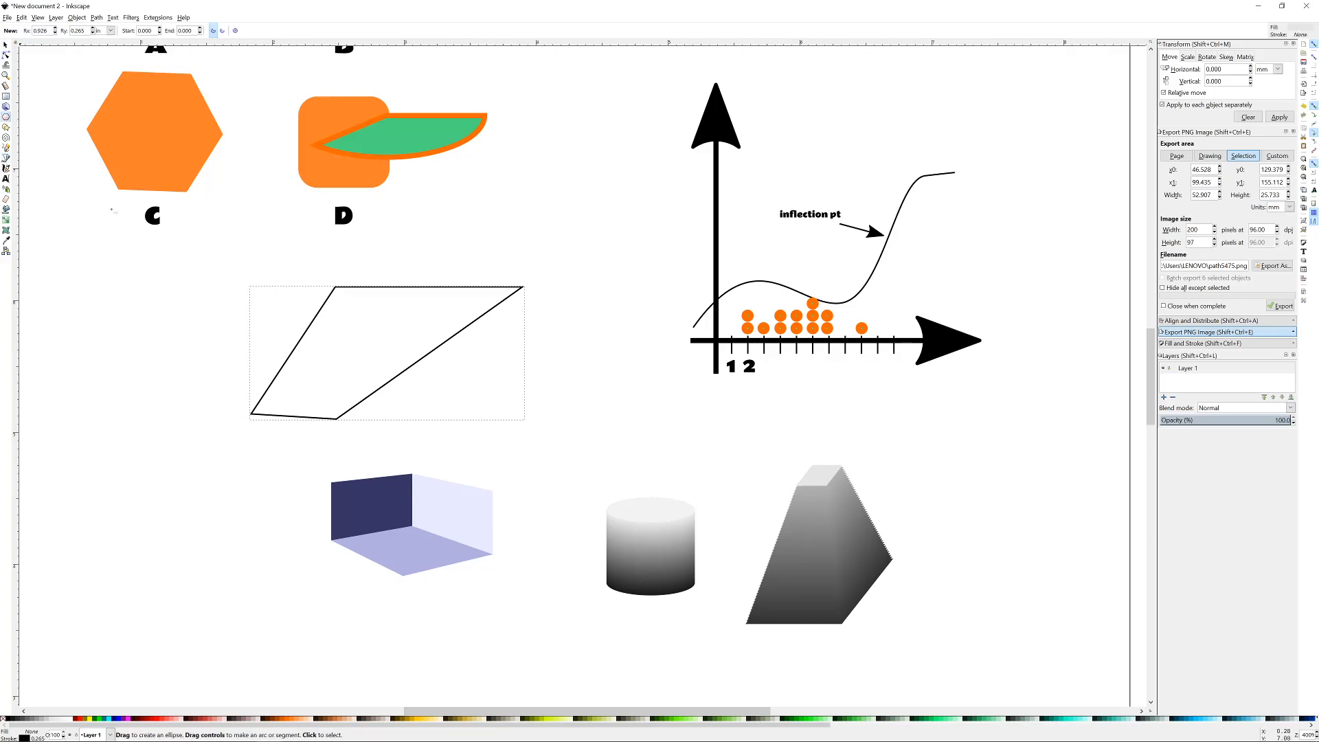
left_click_drag(169, 288, 257, 378)
left_click(6, 44)
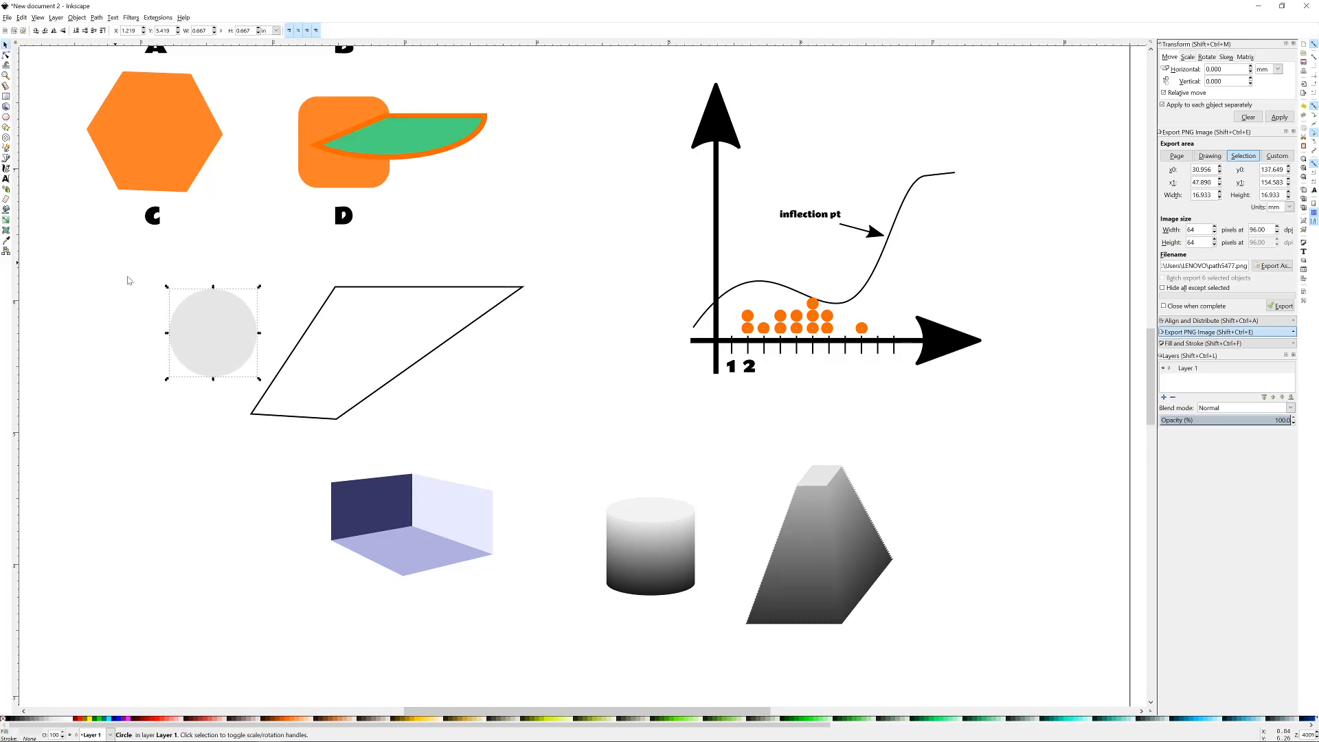
left_click_drag(206, 327, 276, 373)
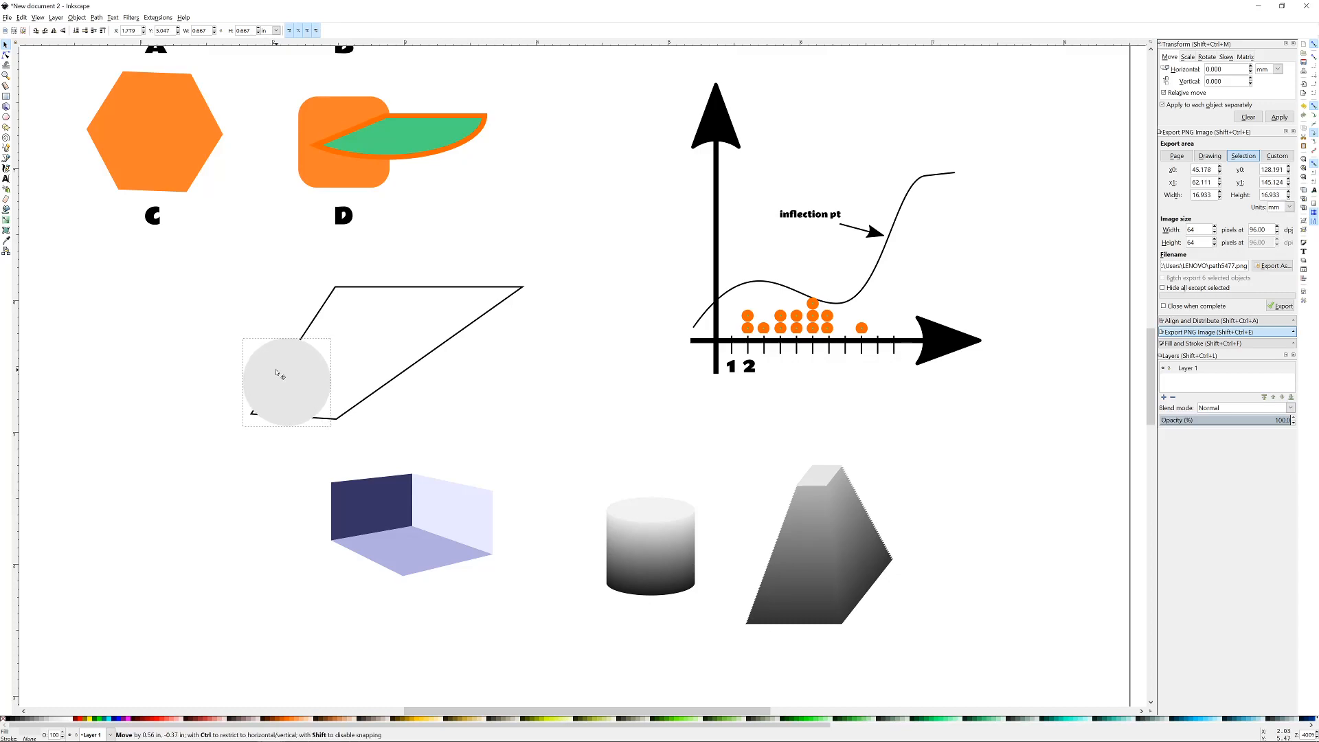
- Make a slightly offset copy of the light grey circle, fill it dark grey and lower it behind the original as an edge
mouse_move(310, 394)
left_mouse_down()
mouse_move(297, 397)
mouse_move(317, 394)
left_mouse_up()
key("ctrl")
scroll(297, 393, "up", 3)
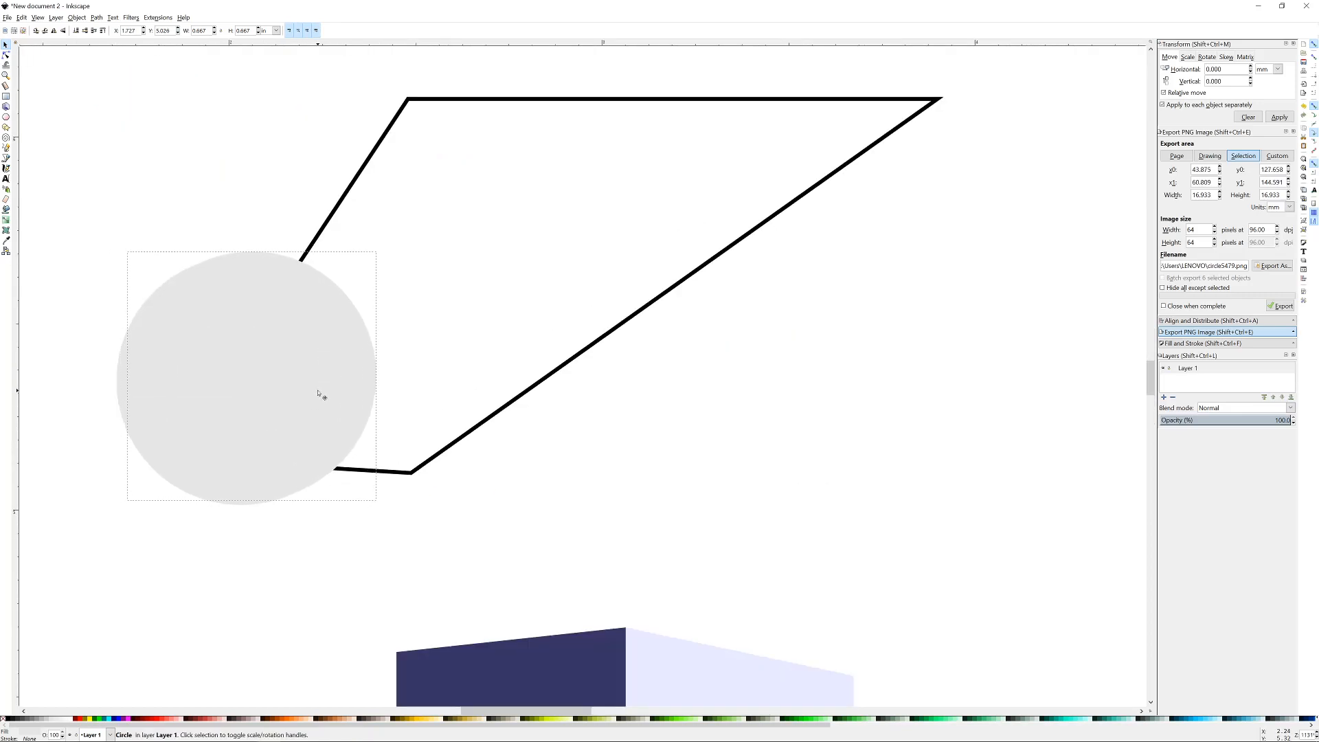
left_click(23, 720)
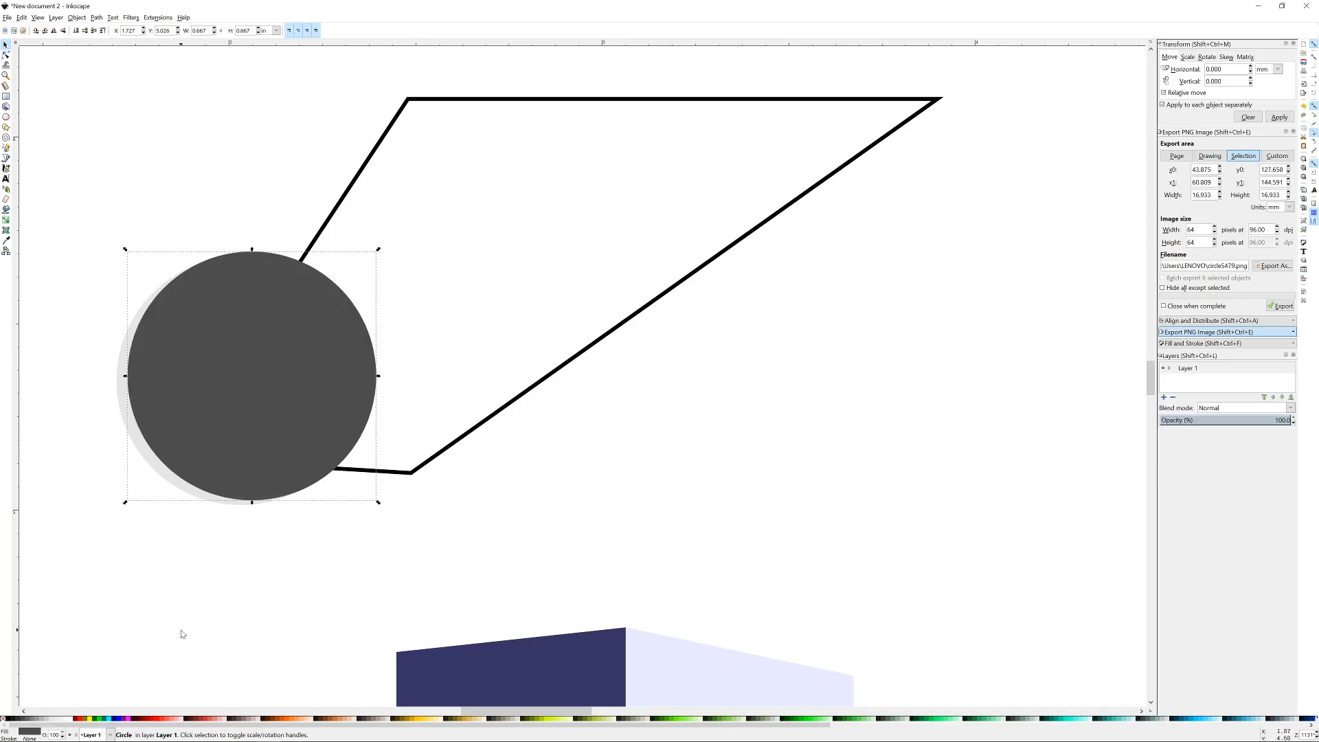
key("Page_Down")
left_click(300, 565)
scroll(328, 378, "down", 2)
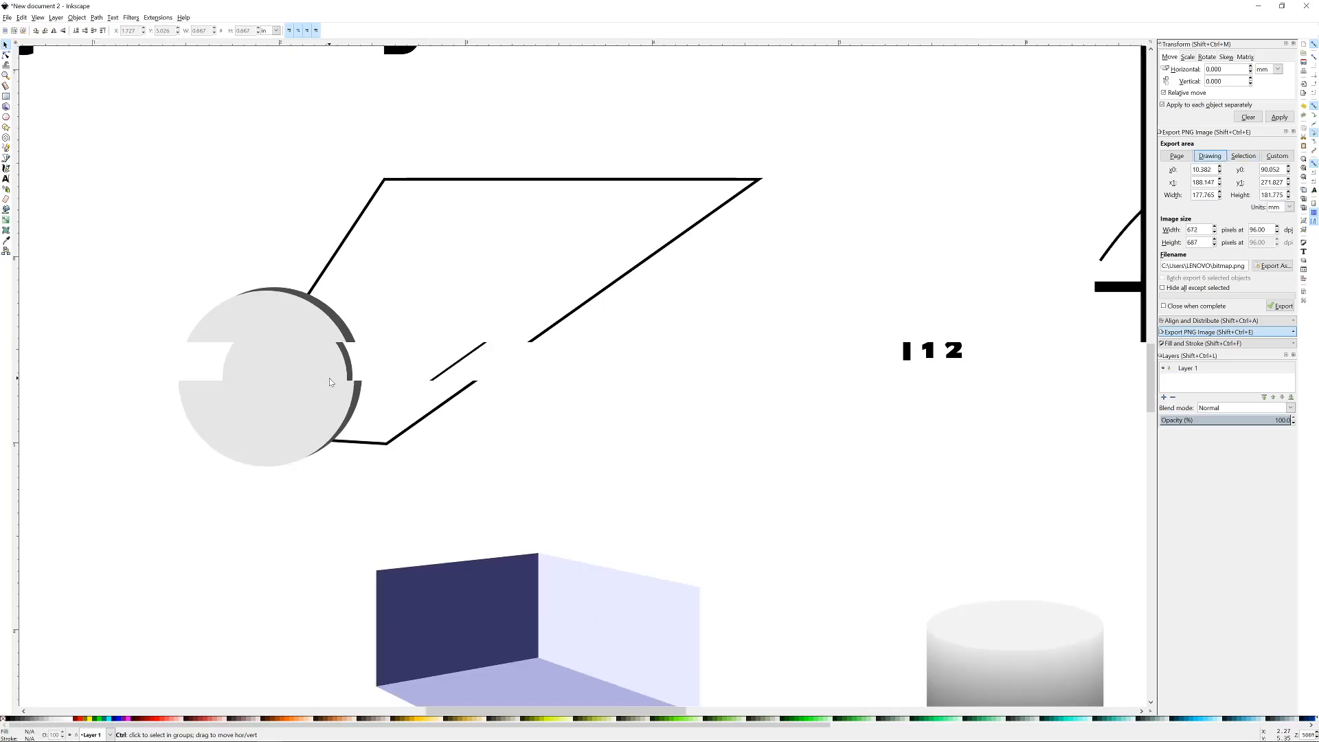
scroll(329, 382, "down", 2)
- Duplicate the light grey circle in place and convert the copy to a path
left_click(342, 388)
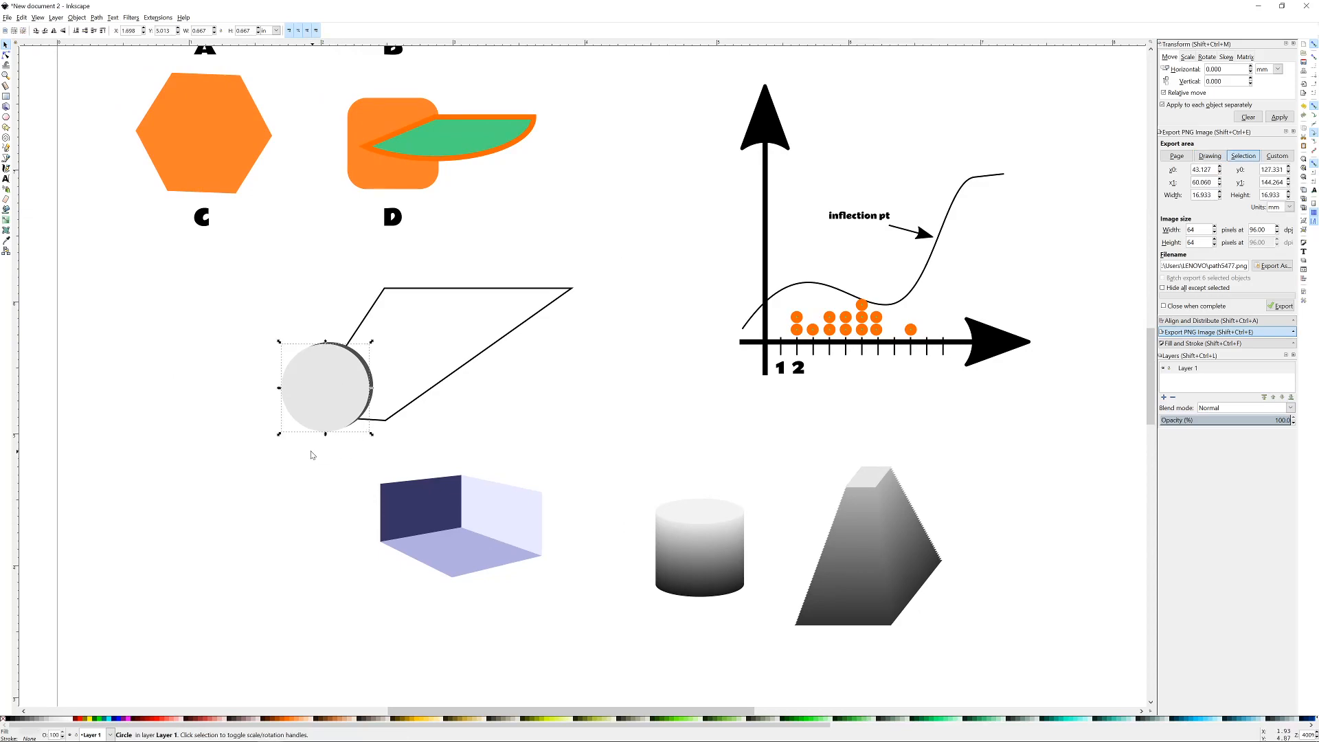
key("ctrl+d")
left_click(97, 17)
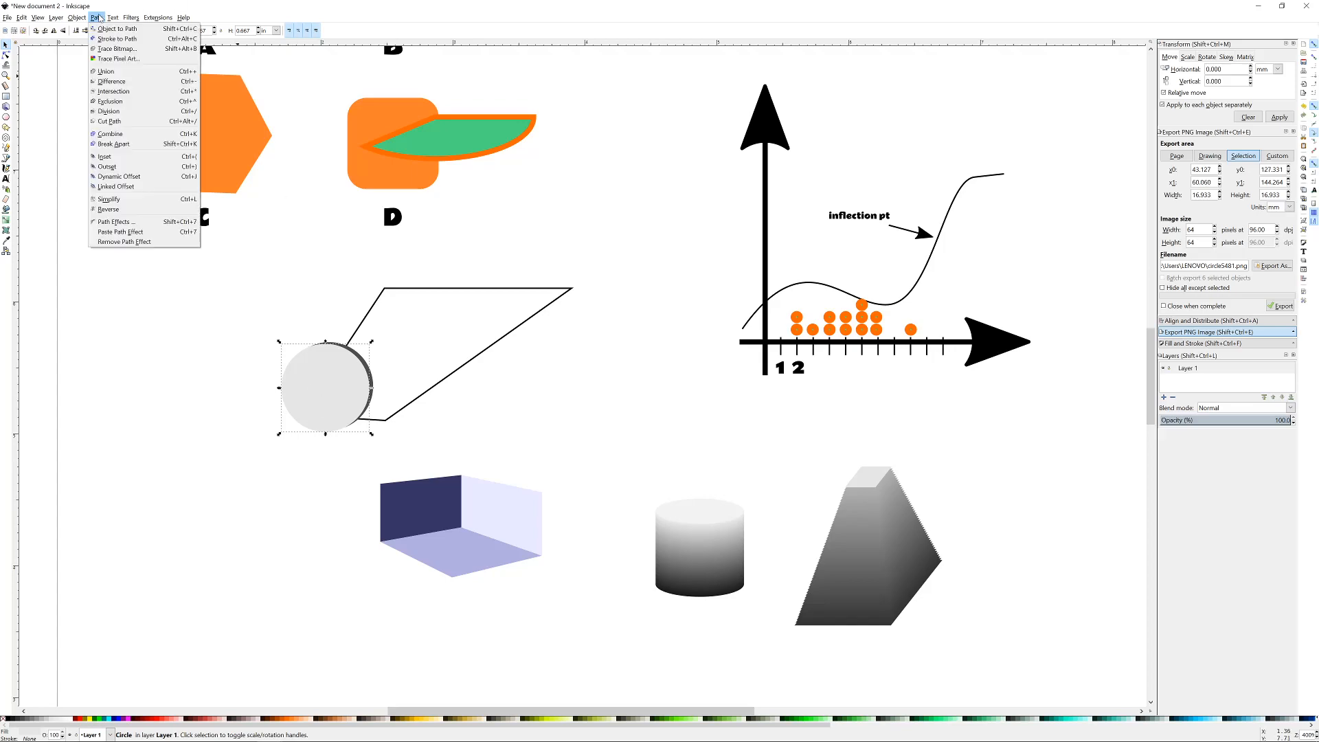
left_click(106, 29)
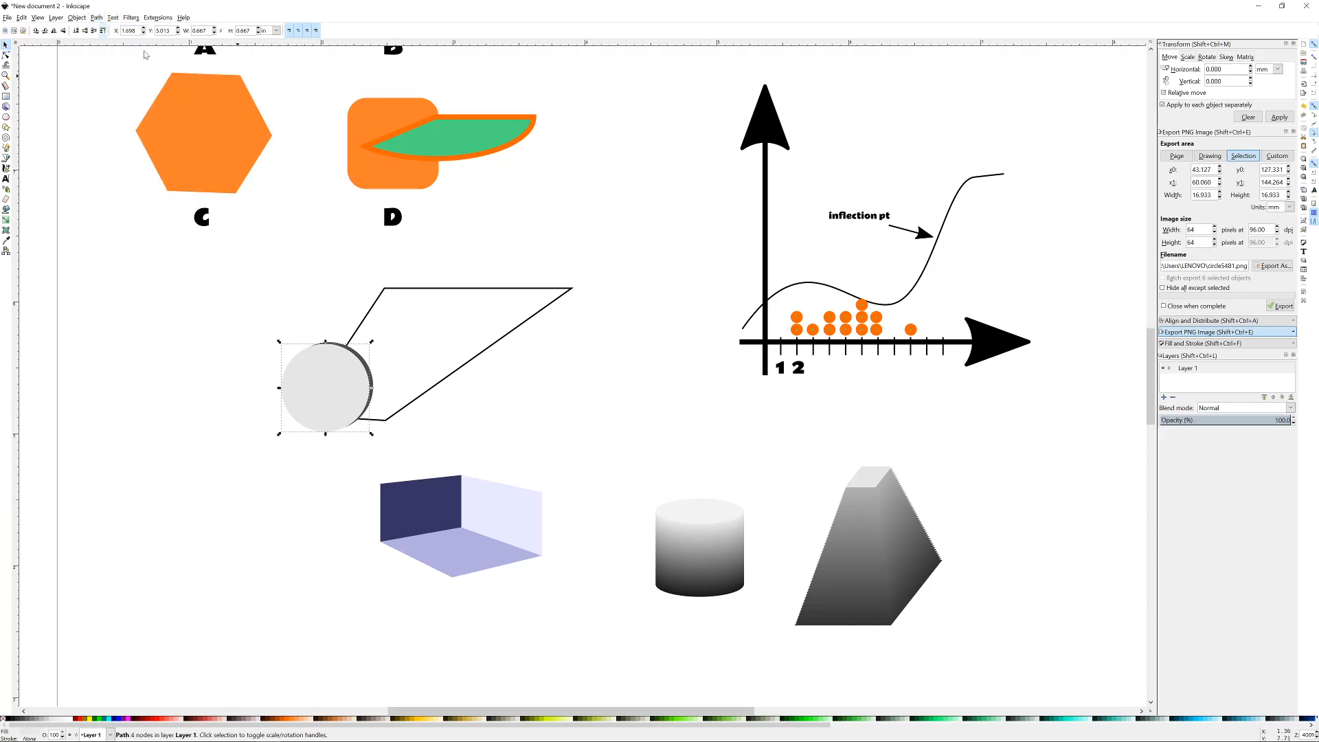
left_click(447, 422)
- Fill the converted circle copy with black
scroll(389, 398, "up", 1)
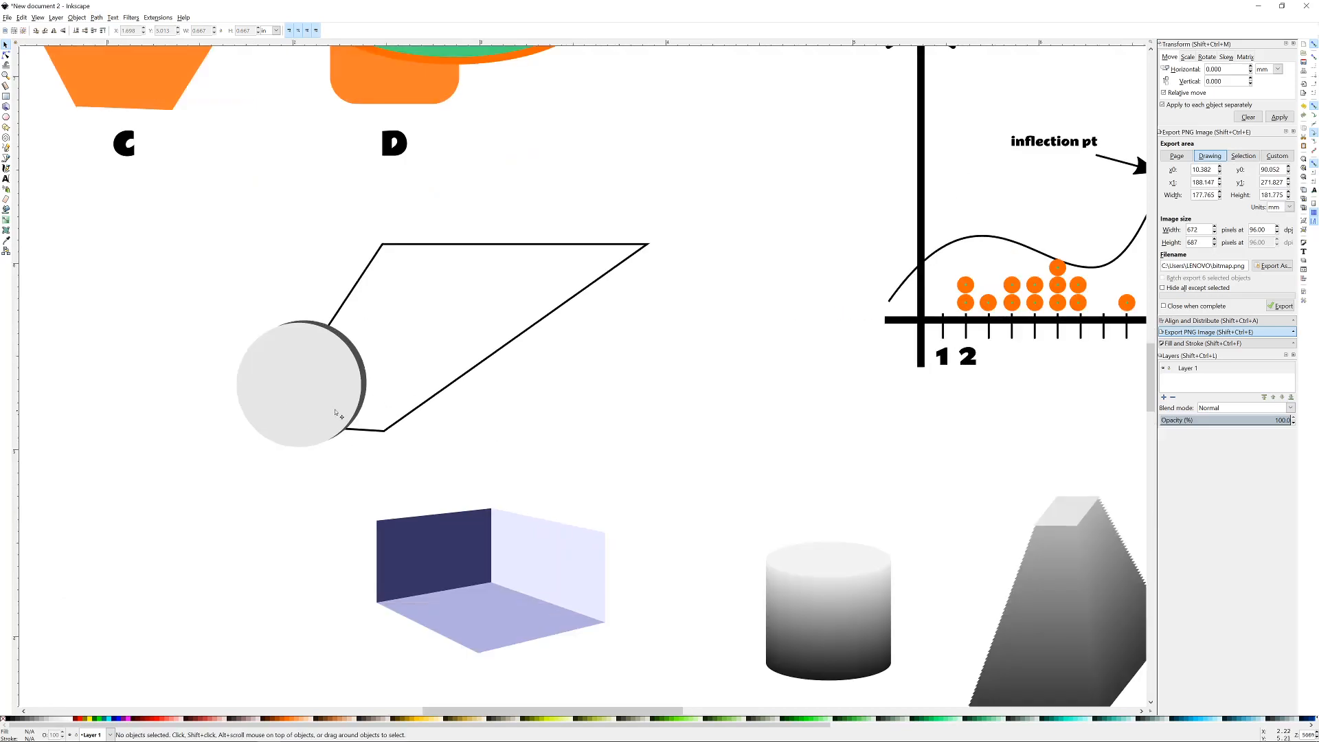
left_click(323, 402)
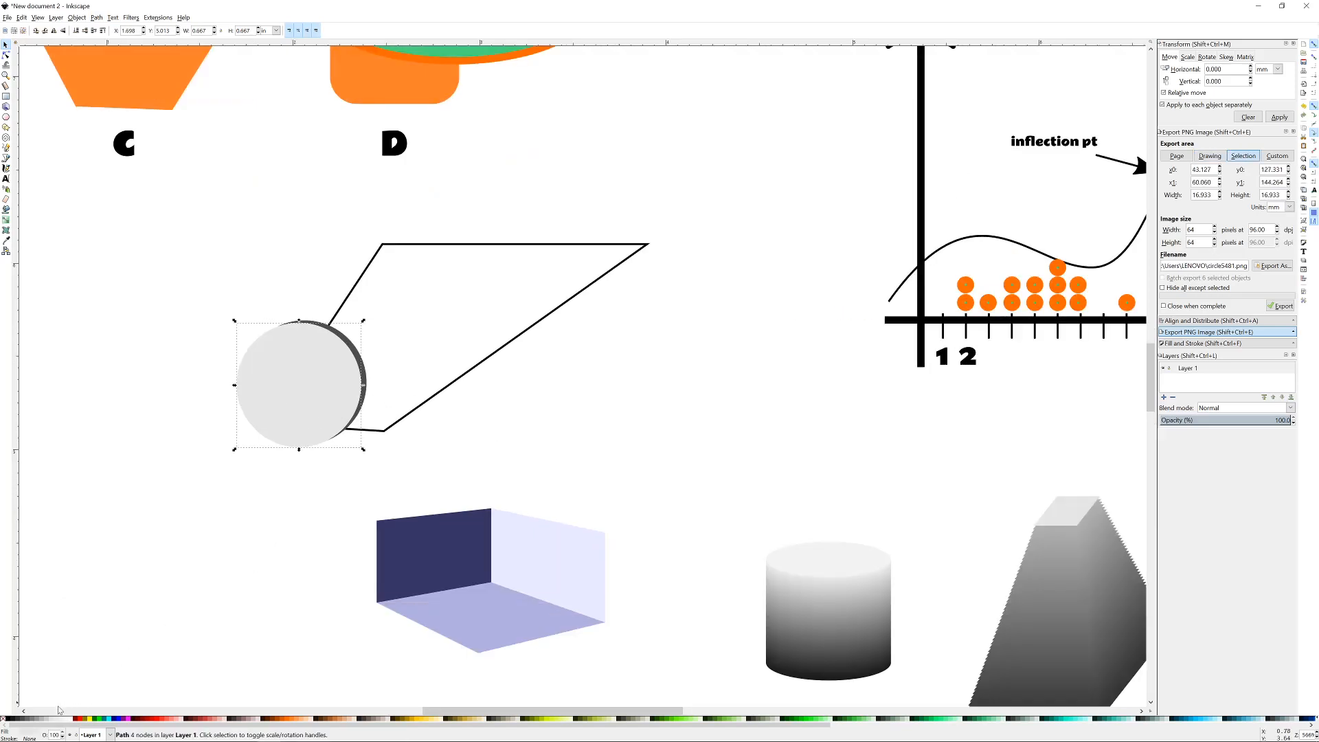
left_click(7, 720)
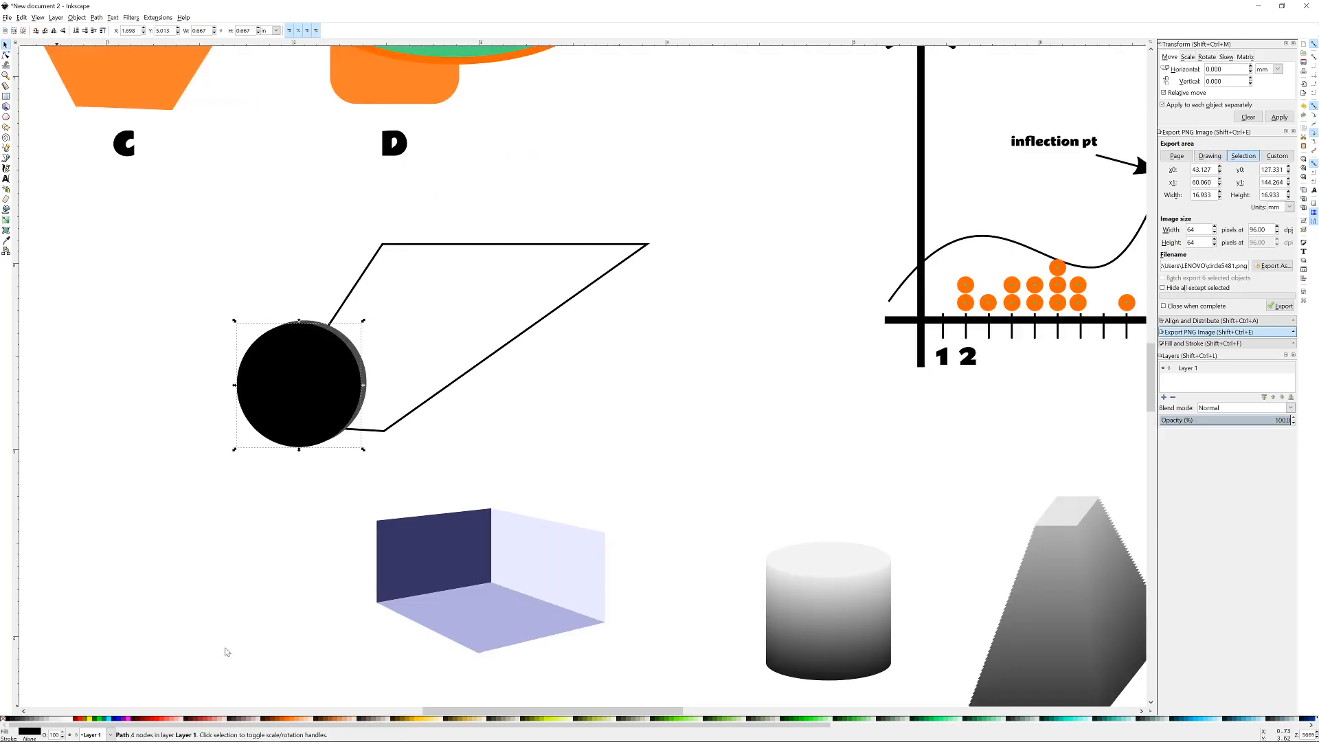
left_click(545, 392)
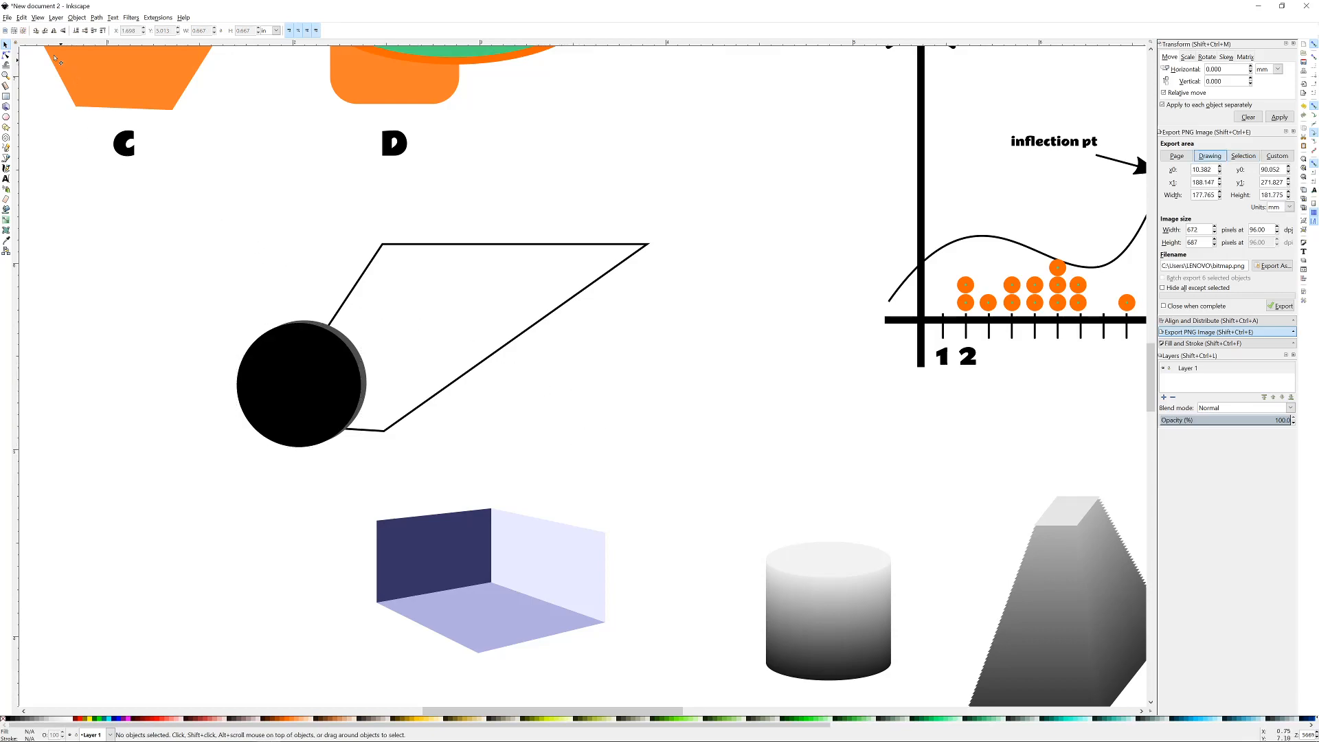
- Distort the black circle into the four-sided path with the Perspective extension
left_click(284, 399)
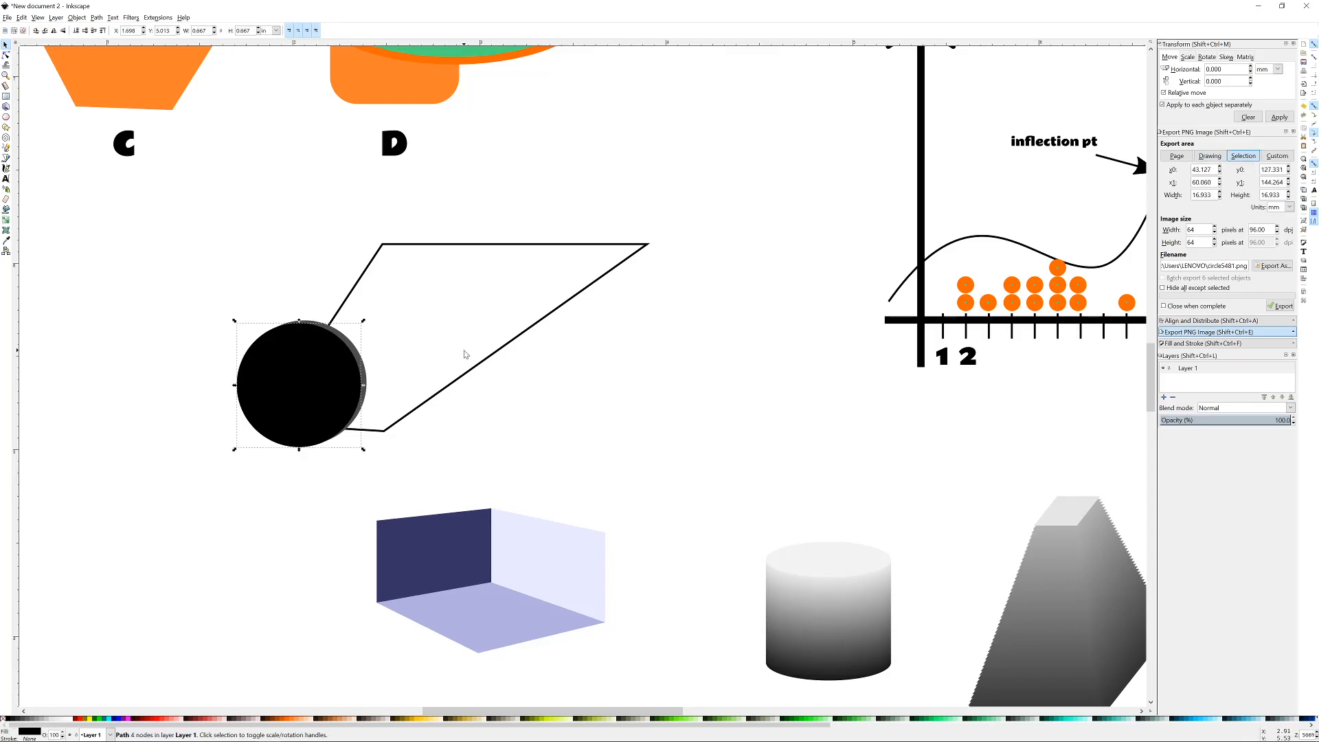
left_click(515, 246, "shift")
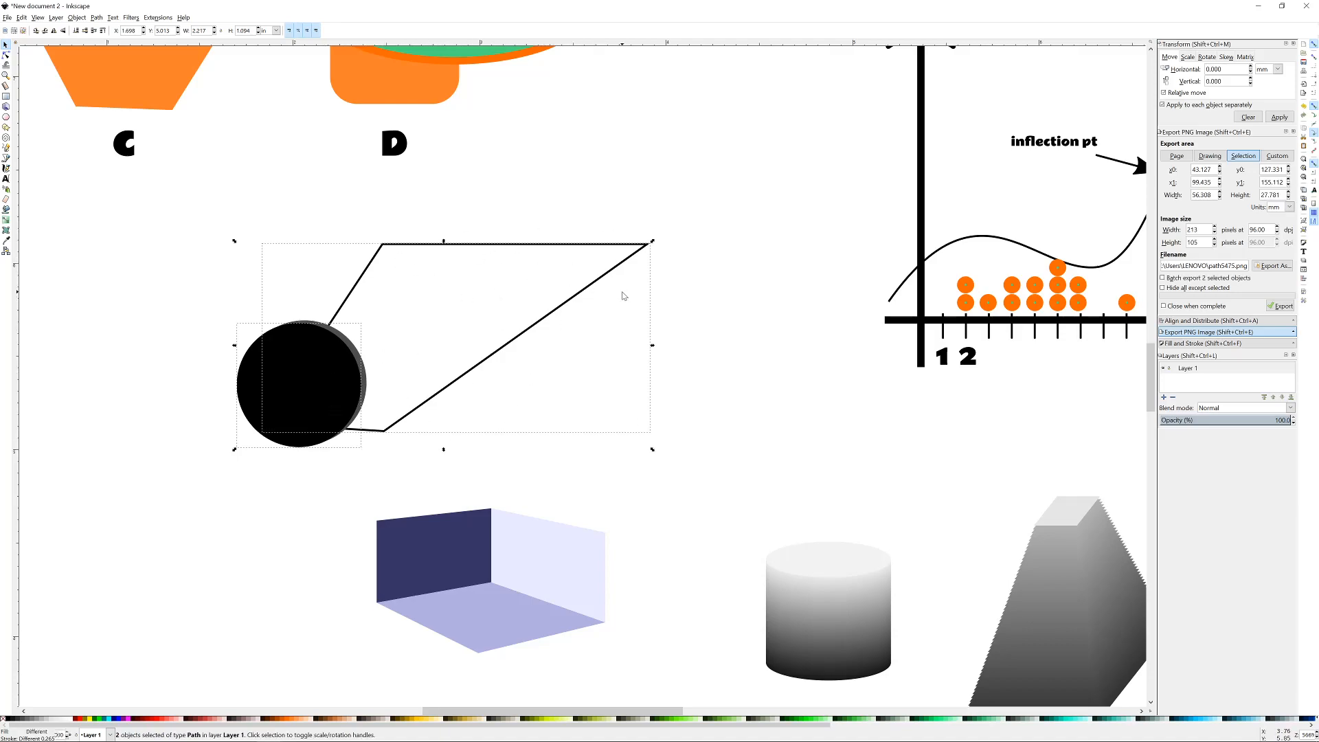
left_click(158, 18)
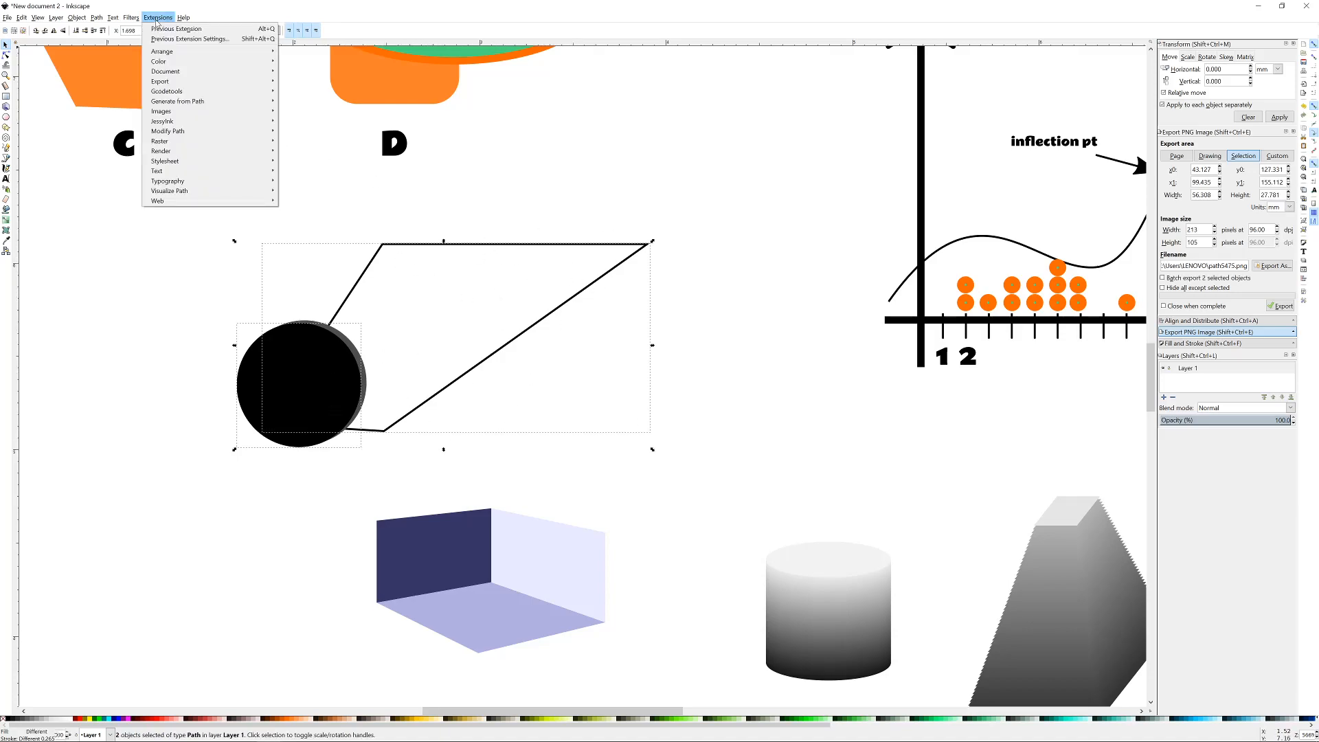
mouse_move(163, 102)
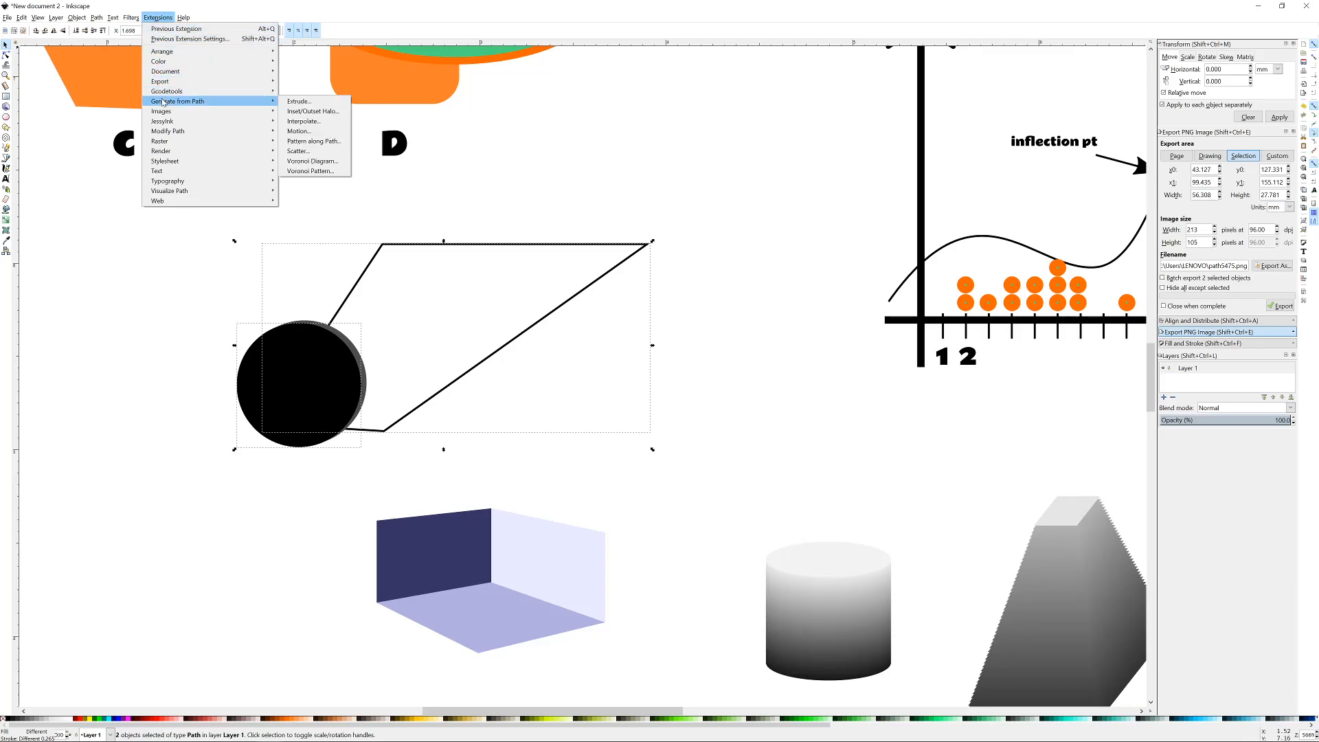
mouse_move(170, 132)
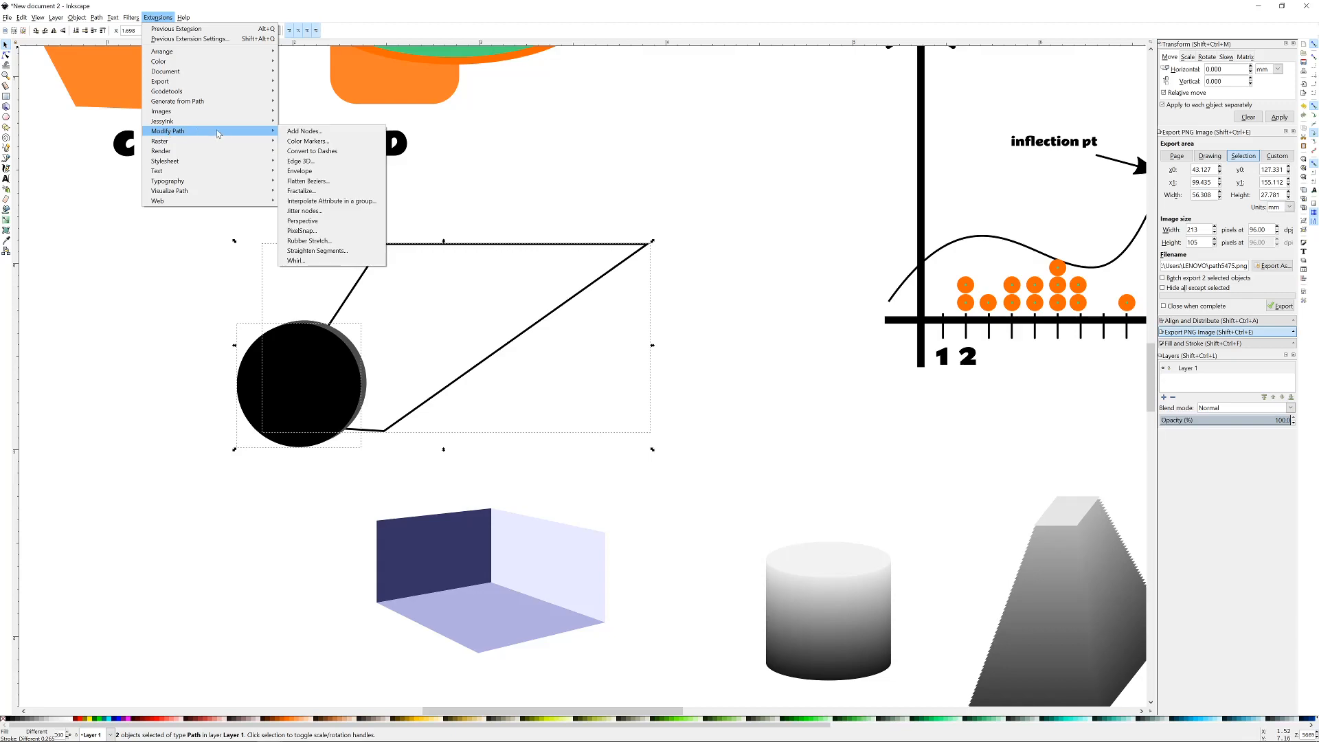
left_click(323, 222)
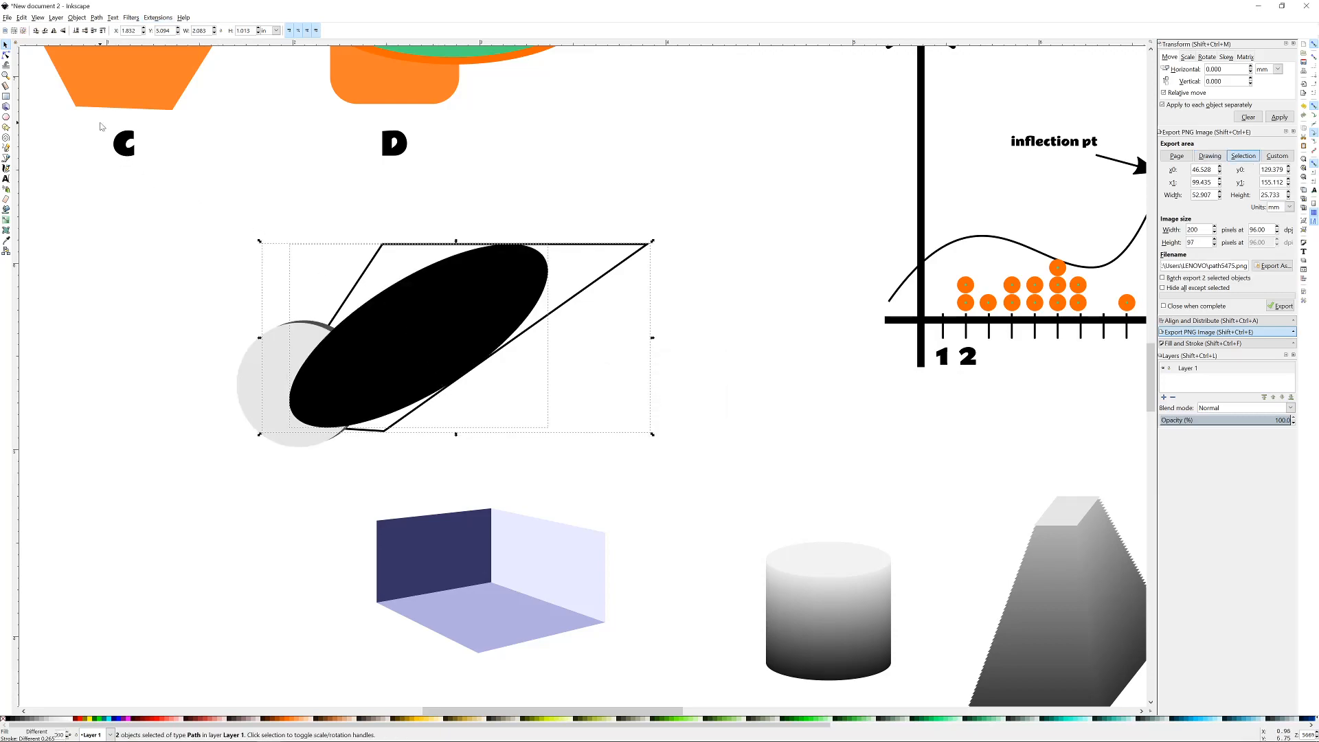
- Delete the four-sided guide path and lower the black ellipse behind both circles
left_click(96, 17)
left_click(113, 29)
left_click(145, 110)
left_click(632, 254)
key("Delete")
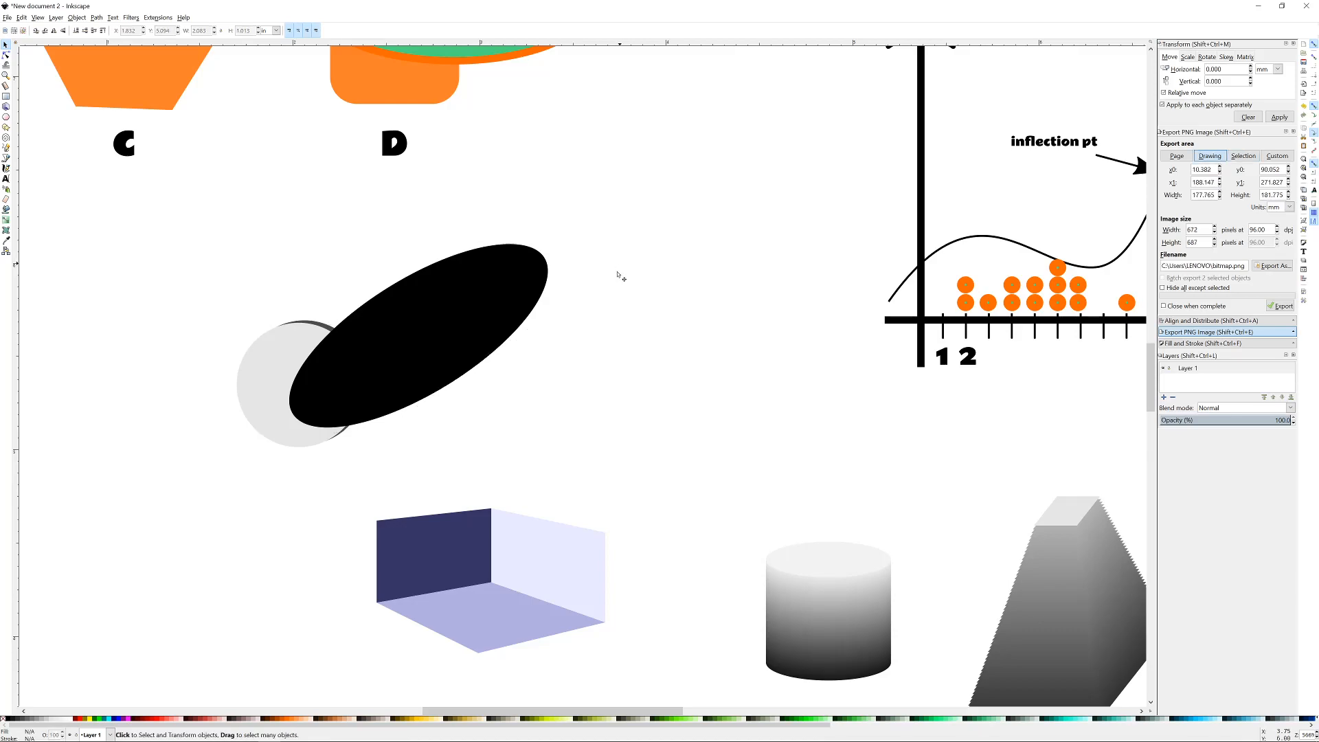
left_click(490, 332)
key("Page_Down")
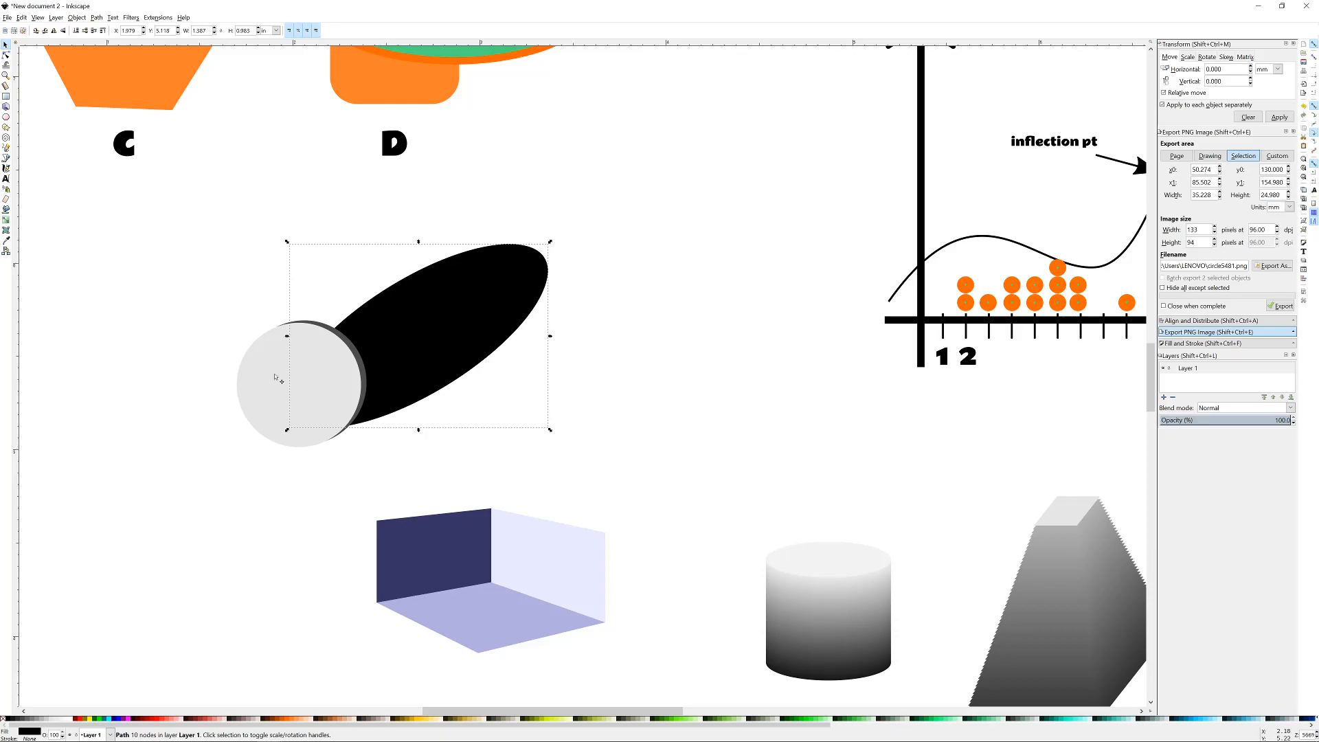
- Apply a linear gradient along the shadow ellipse, from black near the circle to transparent at the far end
left_click(6, 219)
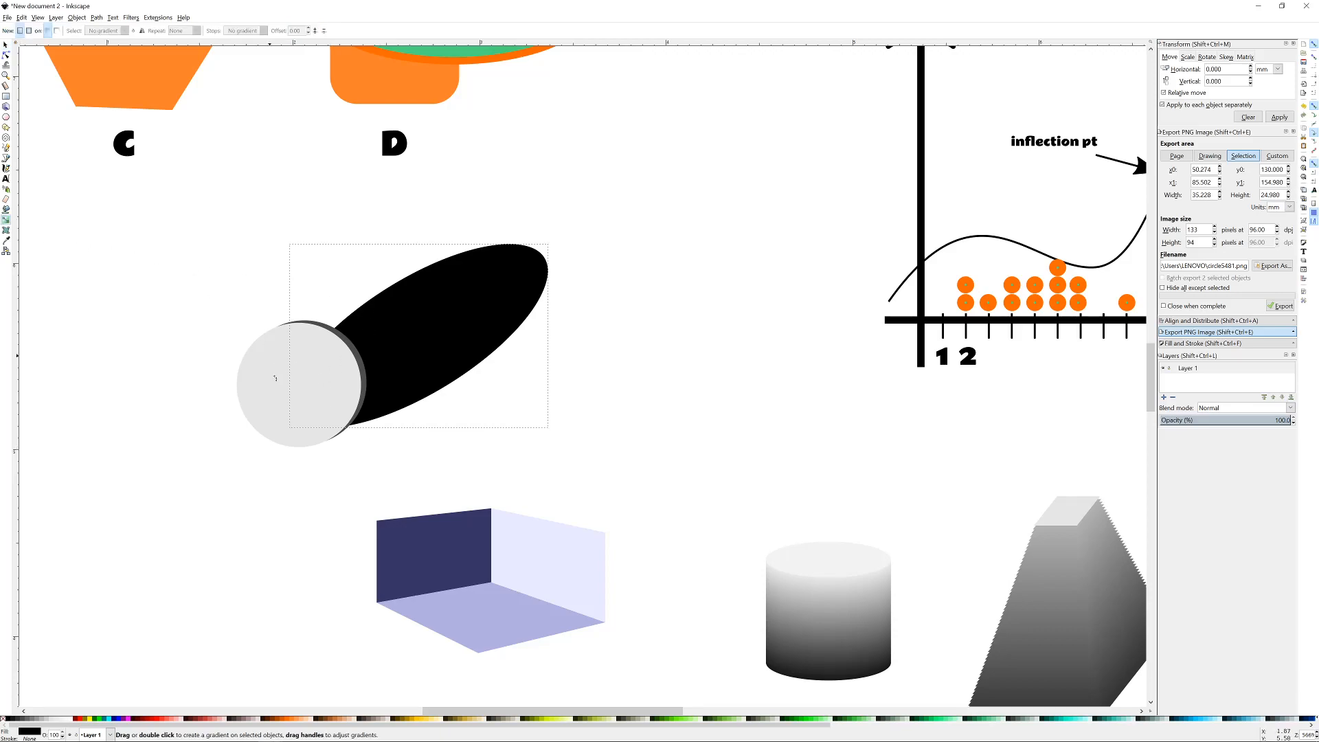
left_click_drag(290, 429, 731, 69)
left_click_drag(556, 212, 593, 196)
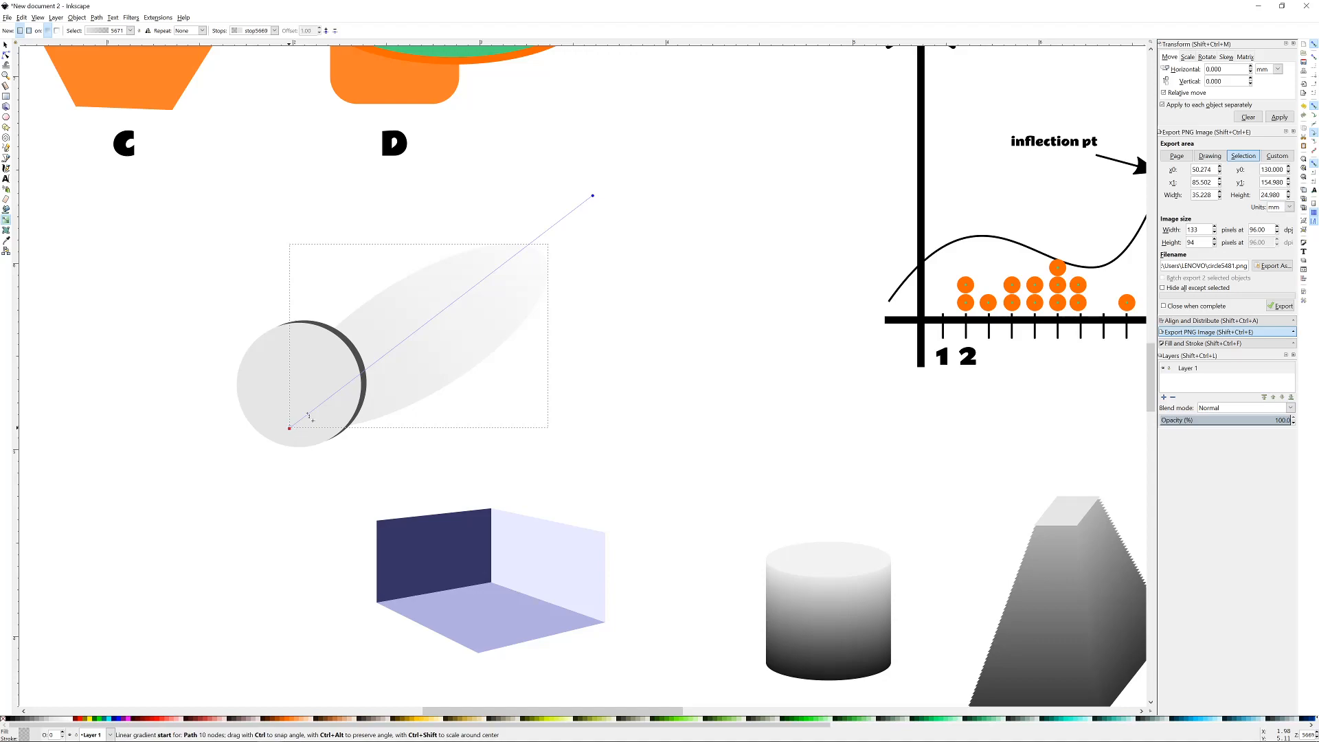
left_click_drag(399, 348, 339, 387)
left_click(11, 719)
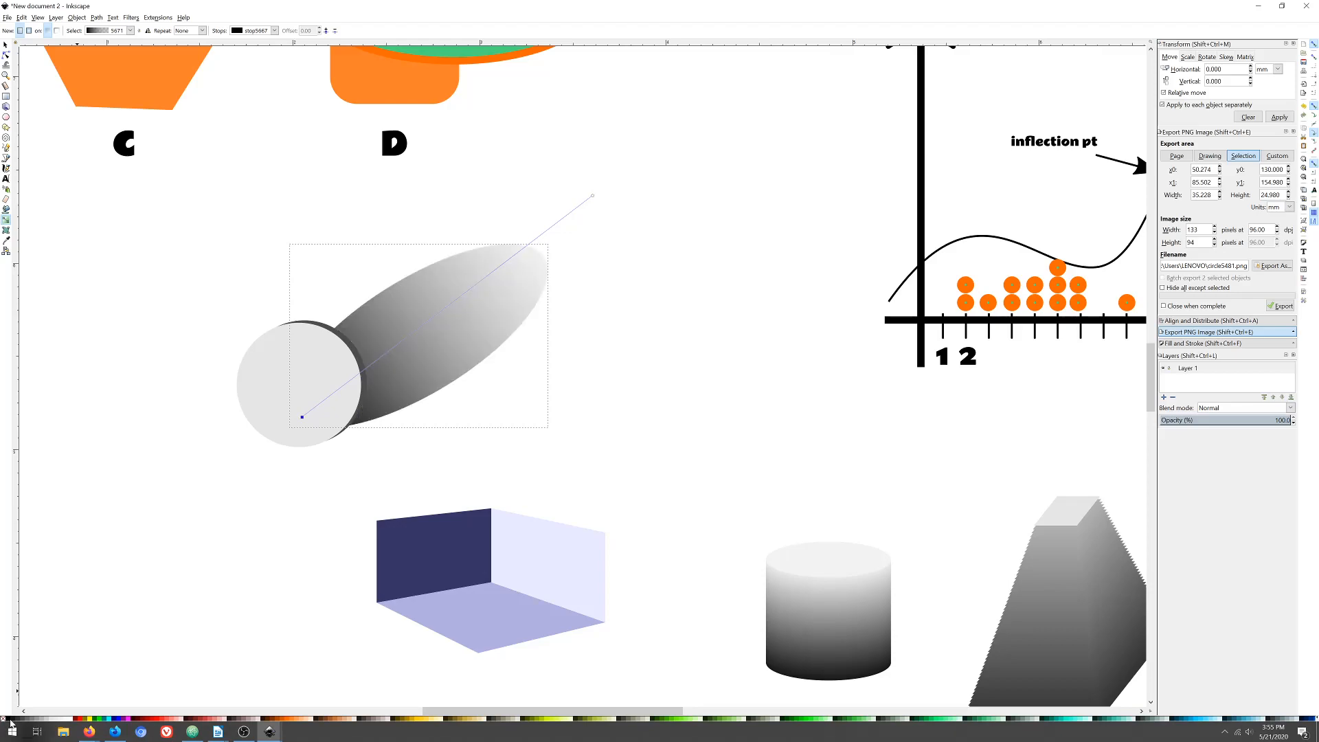
- Extend the shadow gradient's dark end beyond the circle's lower-left edge and pull its transparent end in to the ellipse's far tip
left_click_drag(304, 418, 255, 465)
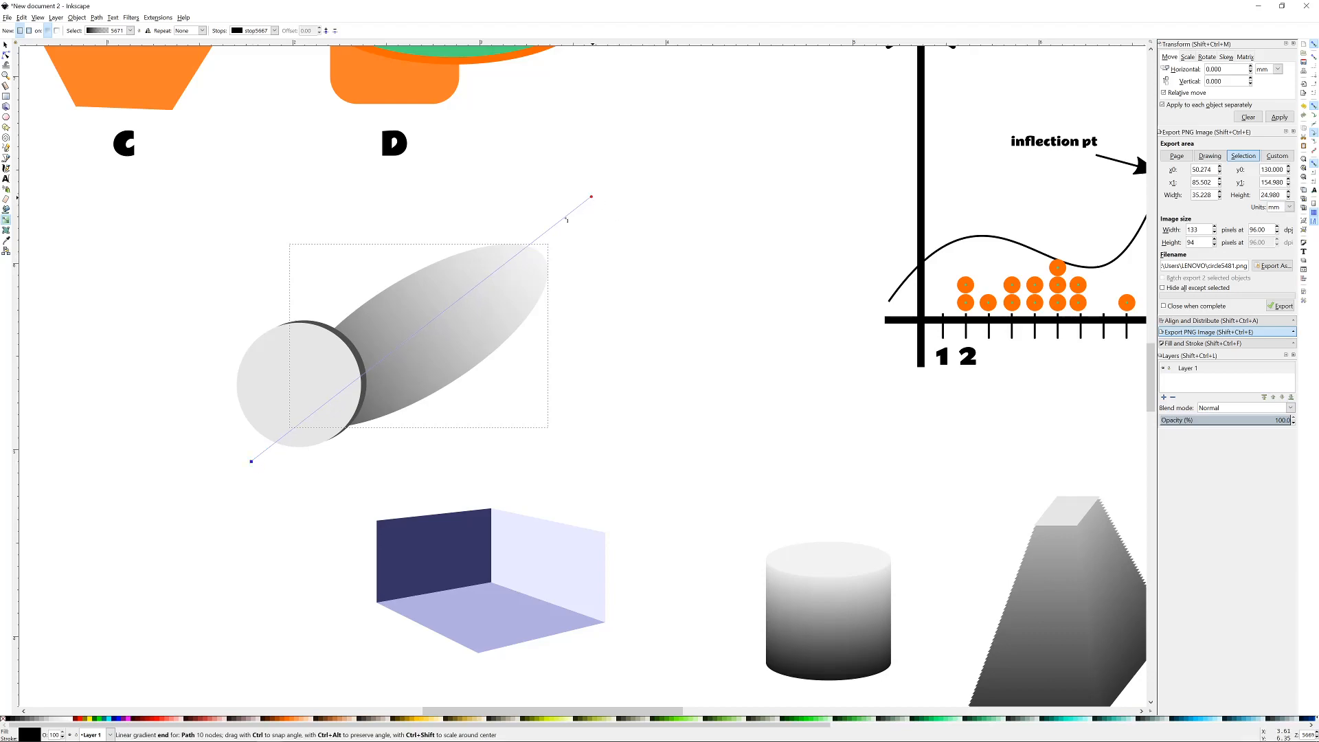
left_click_drag(594, 197, 514, 254)
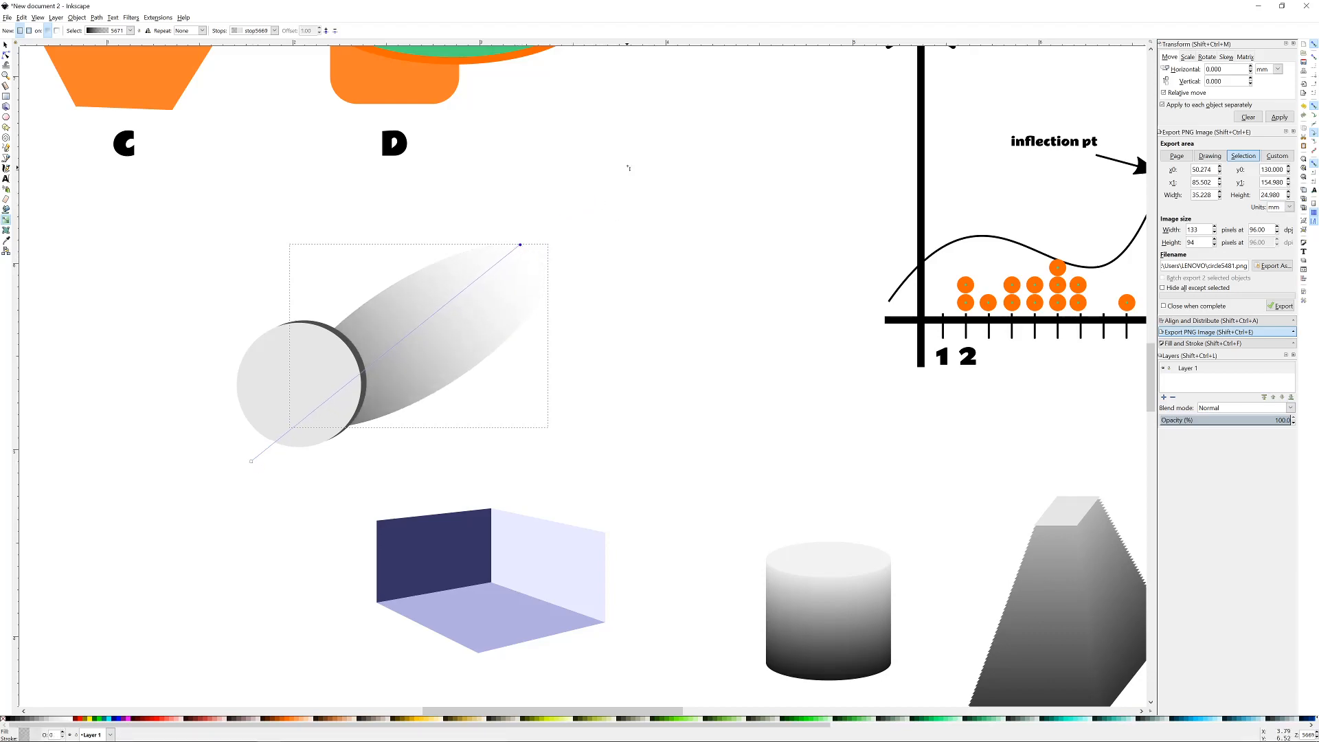
left_click(630, 297)
key("5")
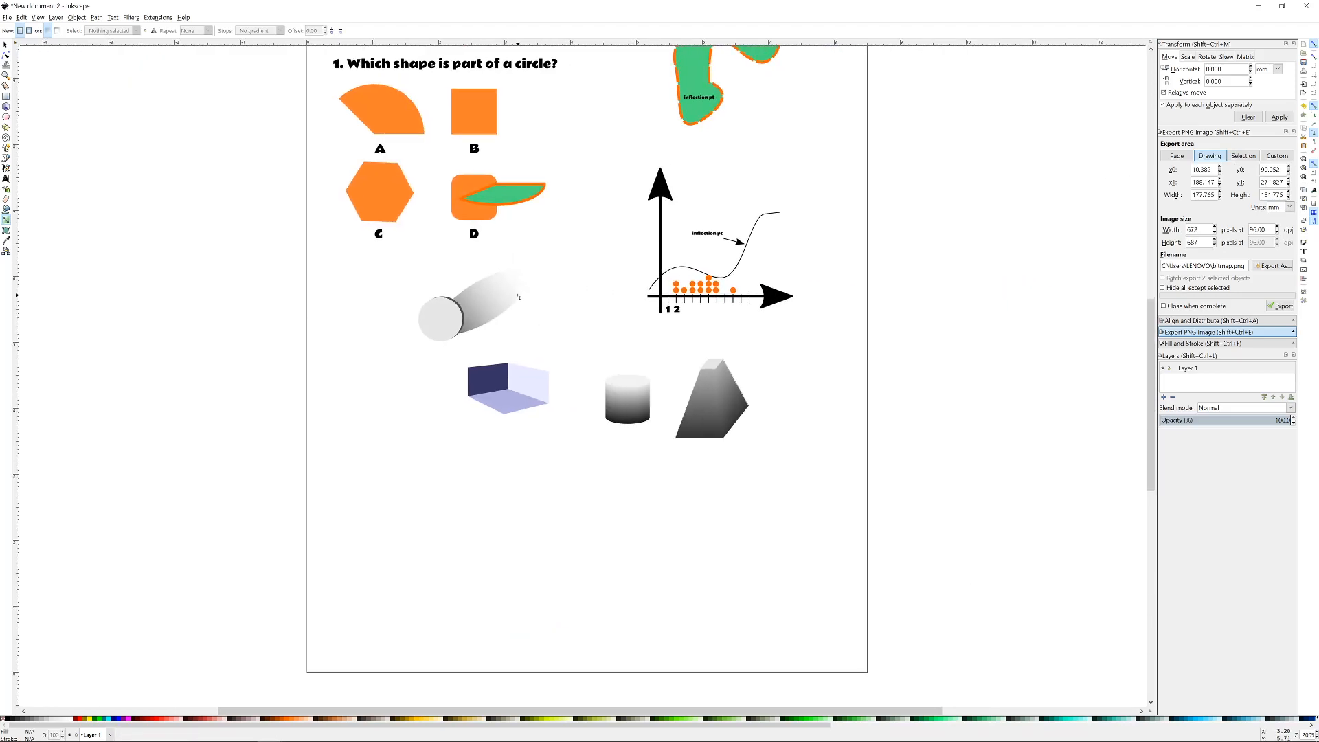
scroll(501, 308, "up", 2)
scroll(584, 333, "down", 2)
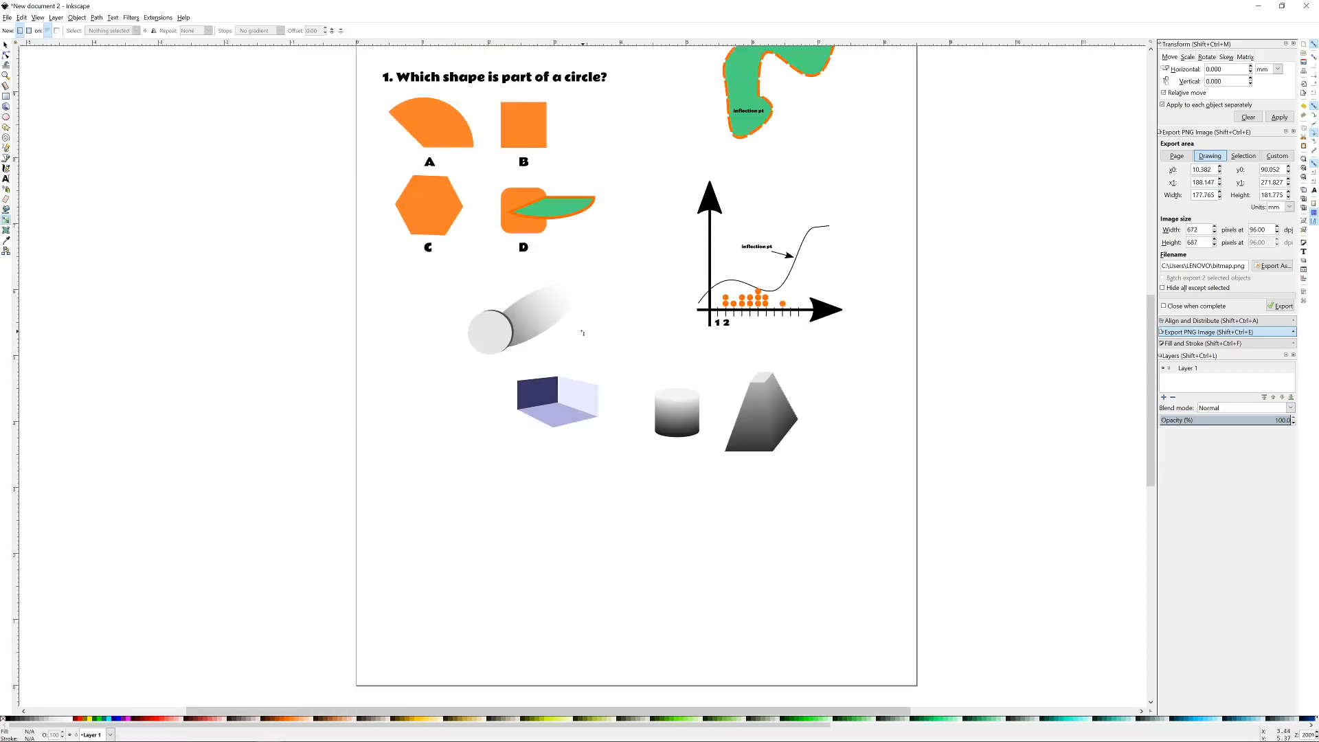
- Select the gradient-shaded cylinder group below the graph as the object to spray
left_click_drag(610, 274, 549, 375)
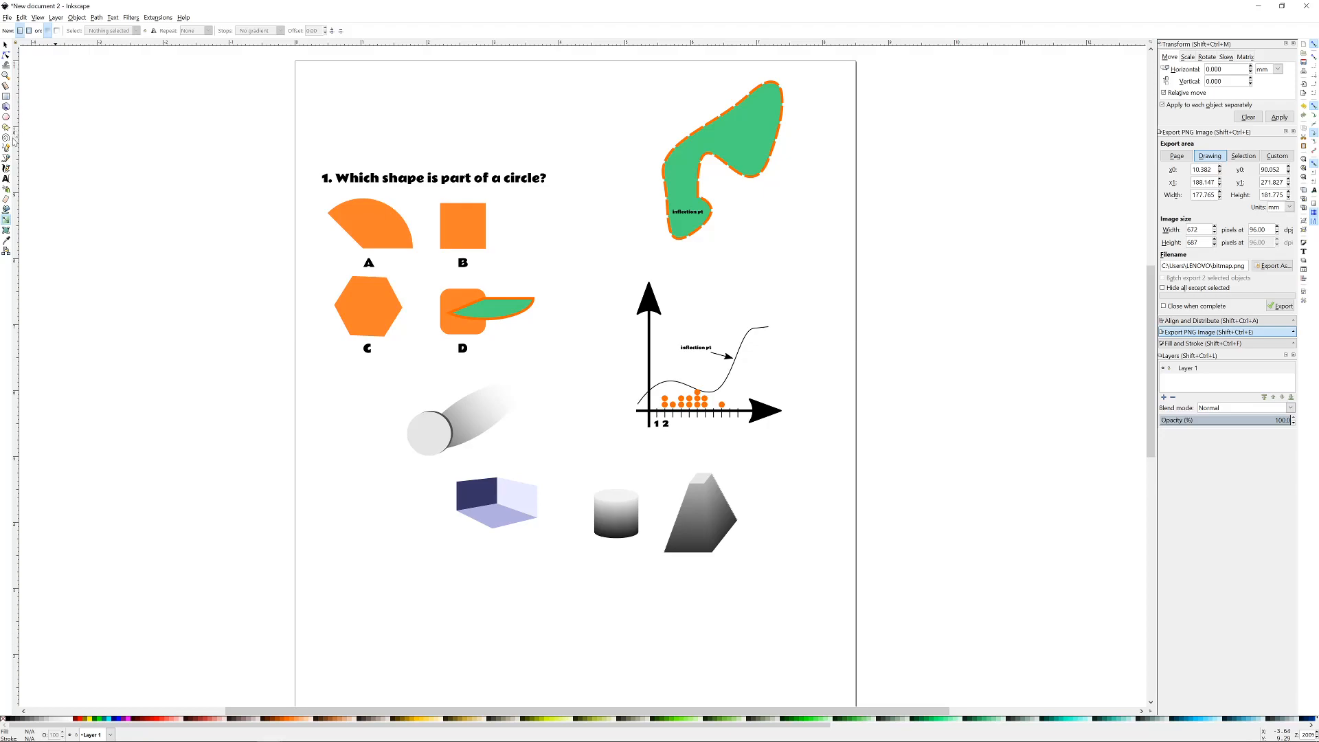
left_click(6, 188)
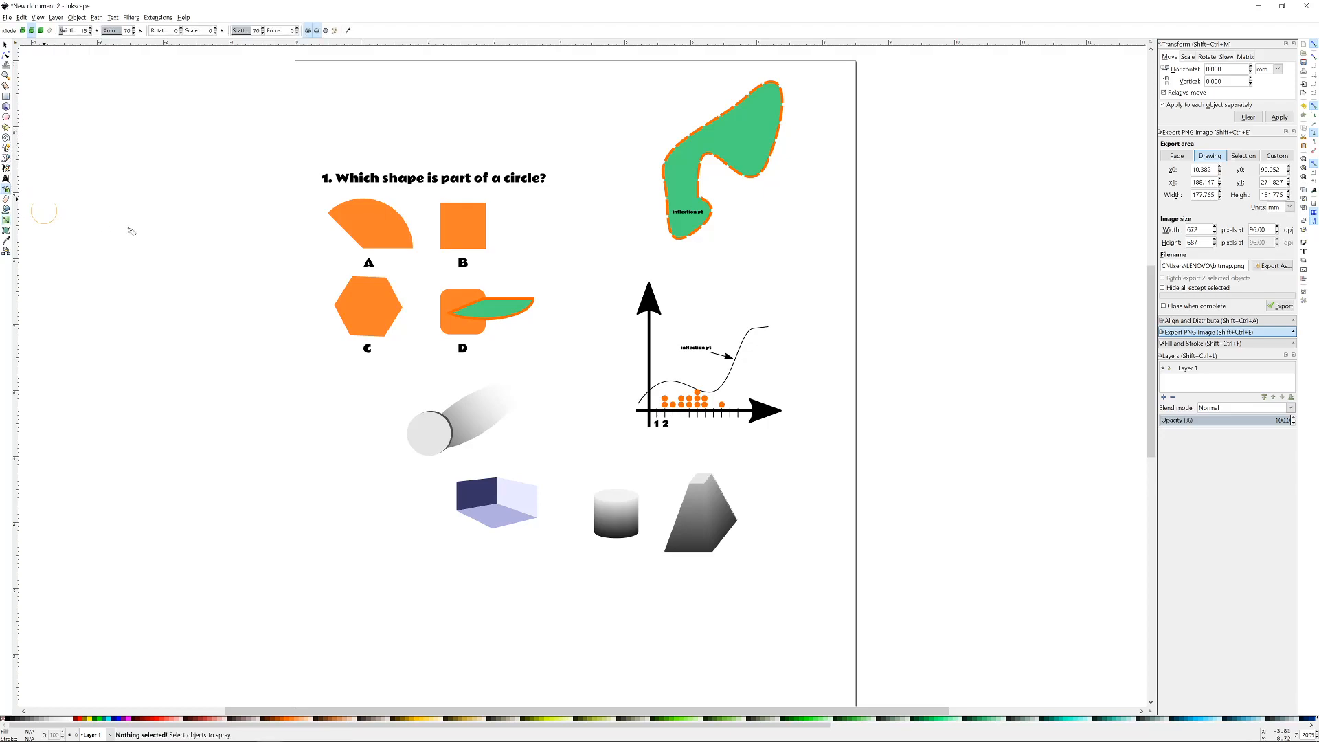
left_click(5, 44)
left_click(492, 416)
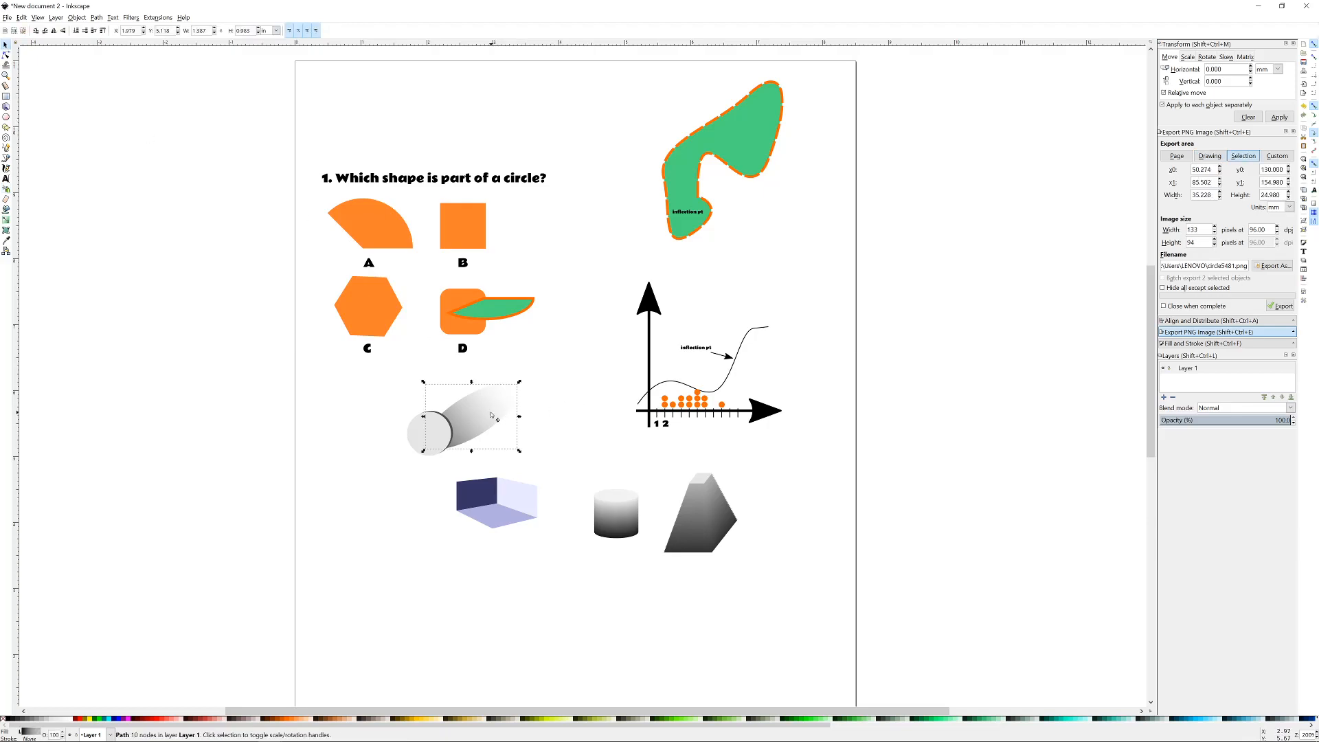
left_click(424, 435)
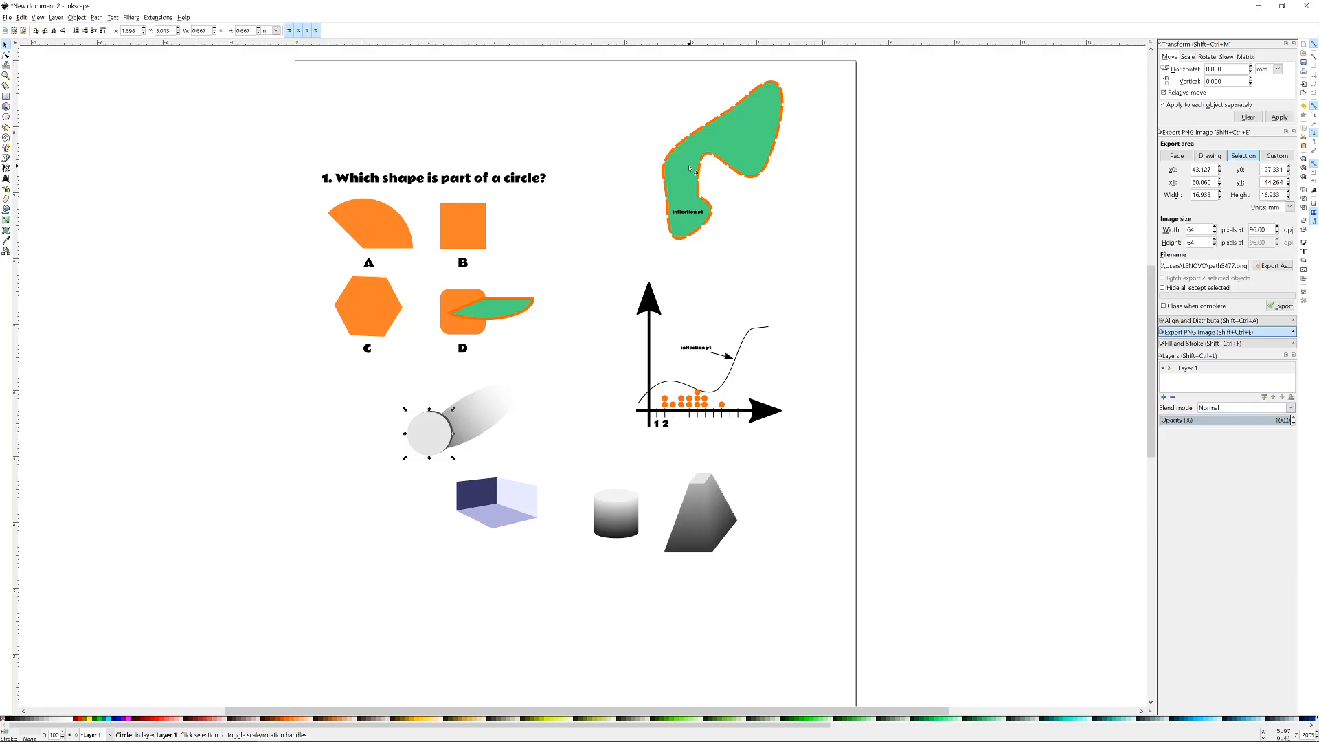
left_click(627, 519)
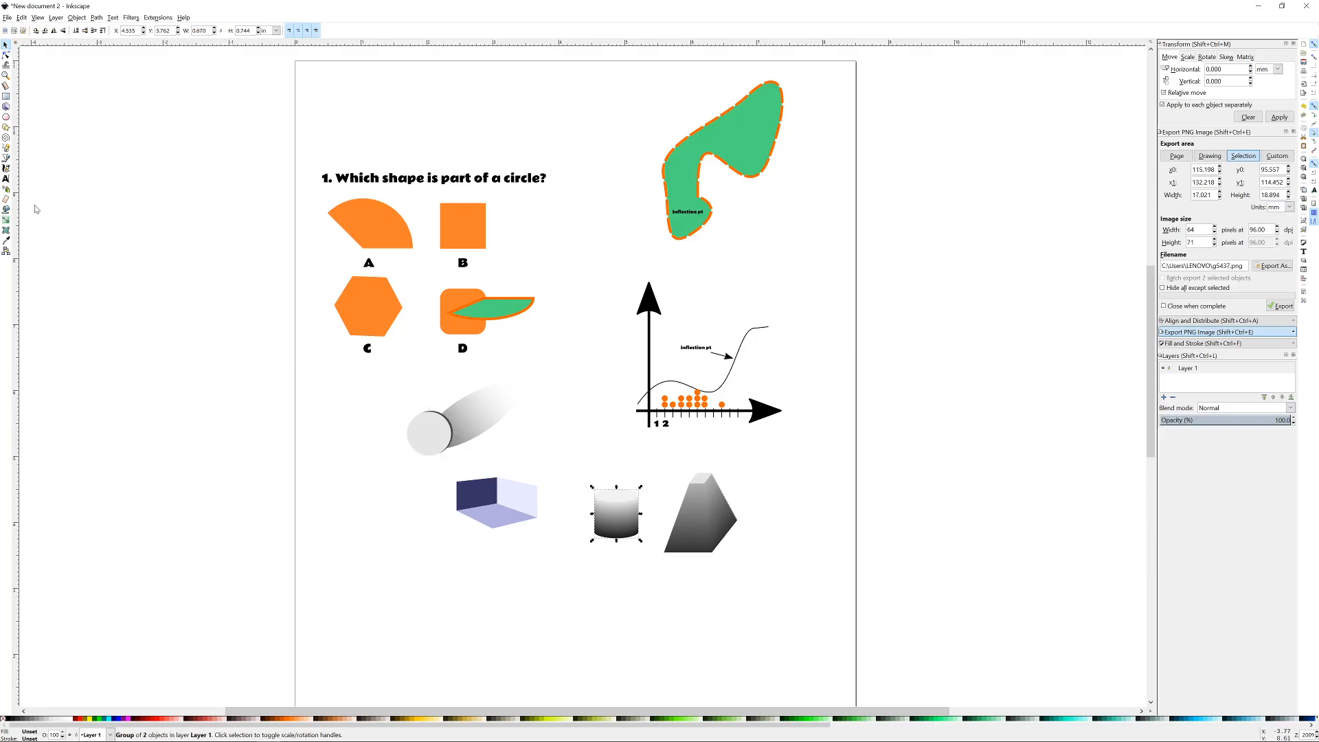
left_click(6, 210)
mouse_move(805, 546)
left_mouse_down()
mouse_move(975, 312)
mouse_move(969, 343)
left_mouse_up()
right_click(962, 359)
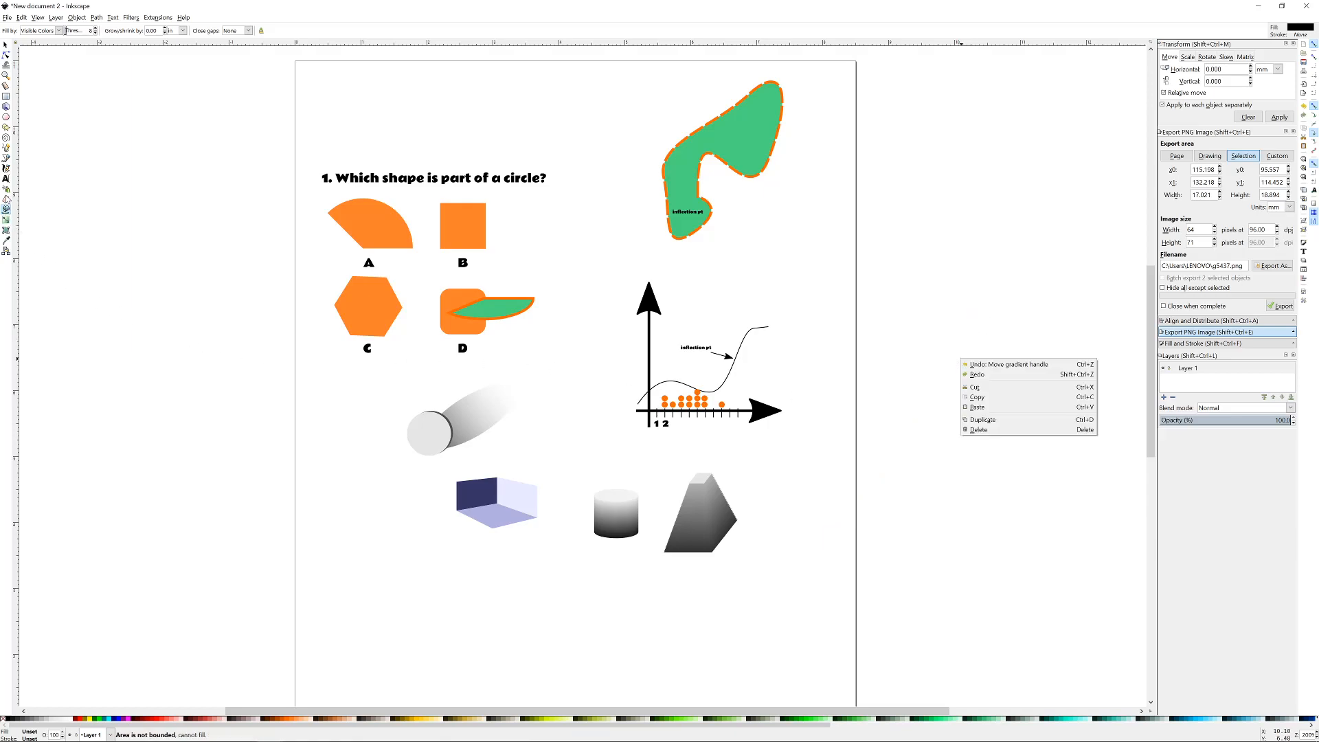
left_click(7, 200)
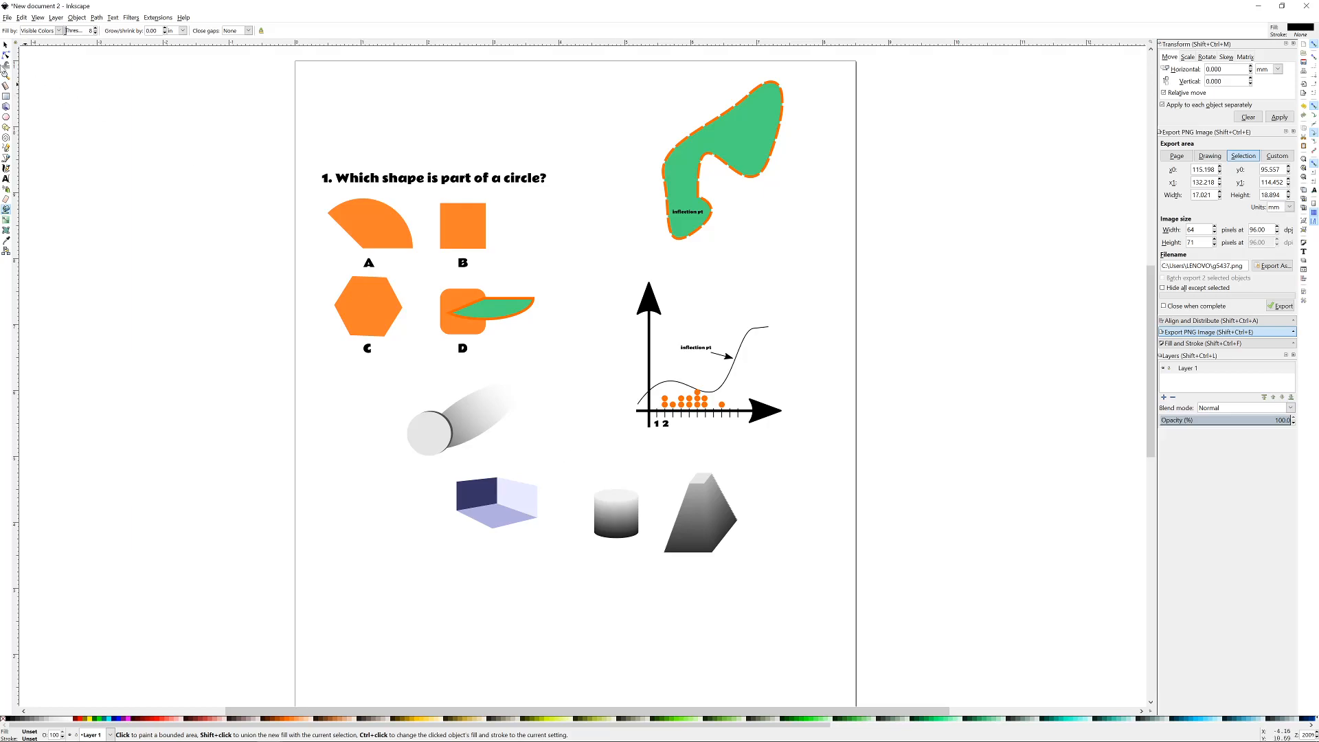
left_click(5, 45)
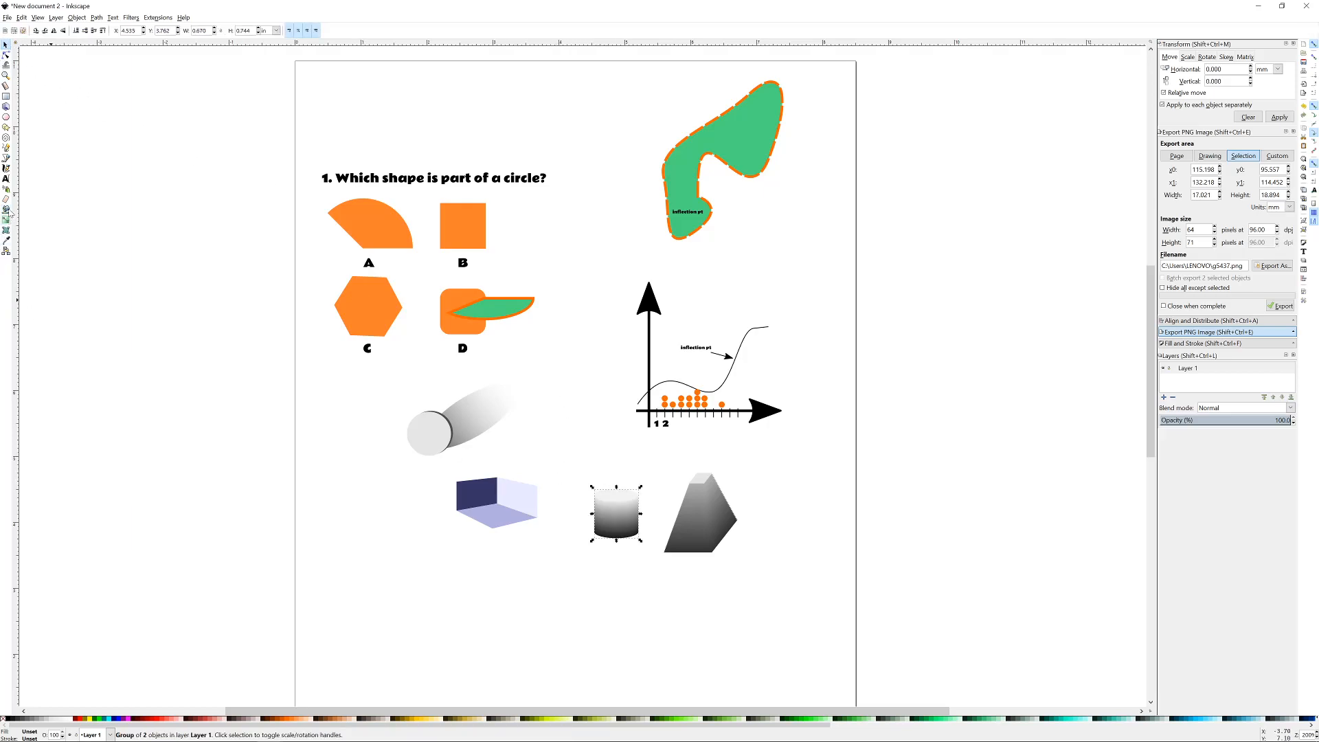
- Spray clones of the shaded cylinder over the area beside the graph and across the page's edge
left_click(7, 189)
mouse_move(792, 506)
left_mouse_down()
mouse_move(927, 282)
mouse_move(945, 465)
mouse_move(907, 329)
mouse_move(895, 330)
mouse_move(921, 549)
mouse_move(857, 288)
mouse_move(822, 409)
mouse_move(926, 410)
mouse_move(940, 569)
mouse_move(799, 350)
mouse_move(501, 280)
mouse_move(191, 152)
mouse_move(267, 125)
mouse_move(862, 368)
mouse_move(1023, 457)
left_mouse_up()
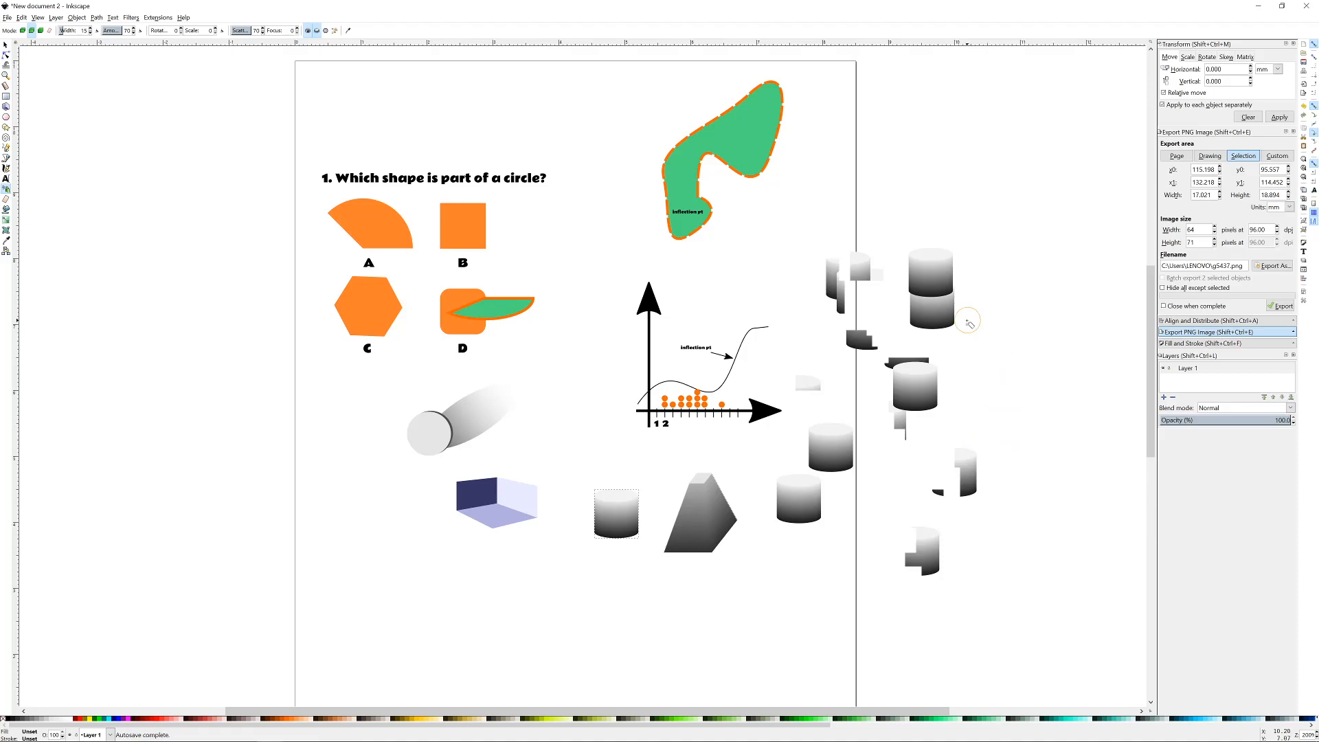
scroll(965, 328, "down", 2)
scroll(957, 359, "up", 2)
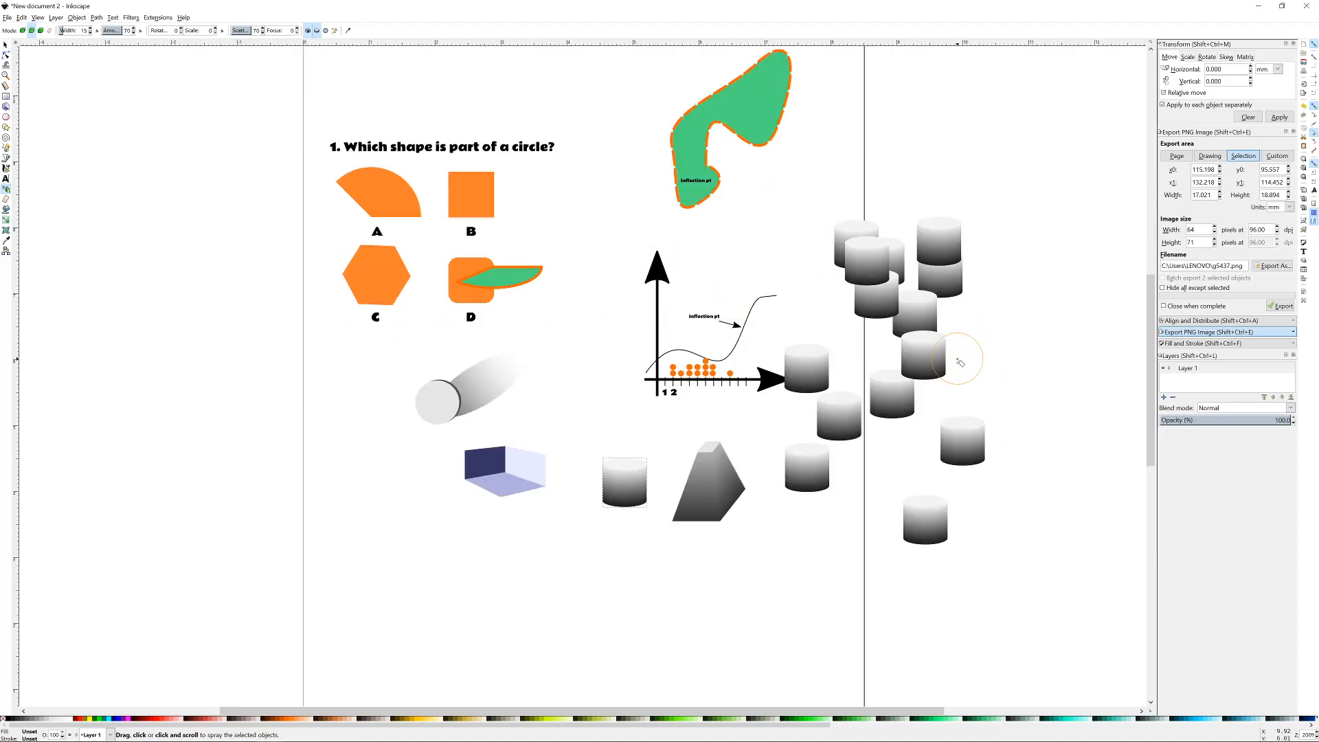
scroll(938, 358, "right", 2)
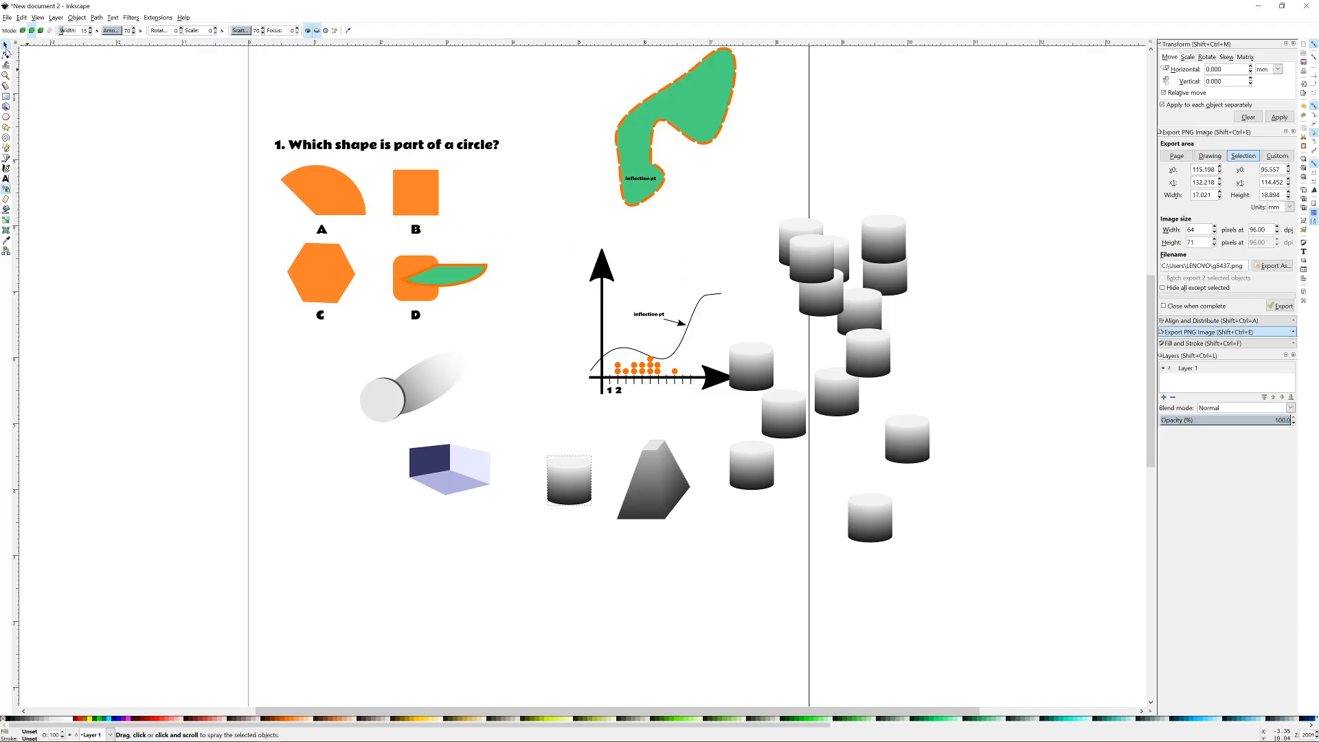
- Delete the sprayed cylinders, the original cylinder and the shaded pyramid beside it
left_click(6, 44)
left_click_drag(1003, 156, 722, 578)
key("Delete")
key("Delete")
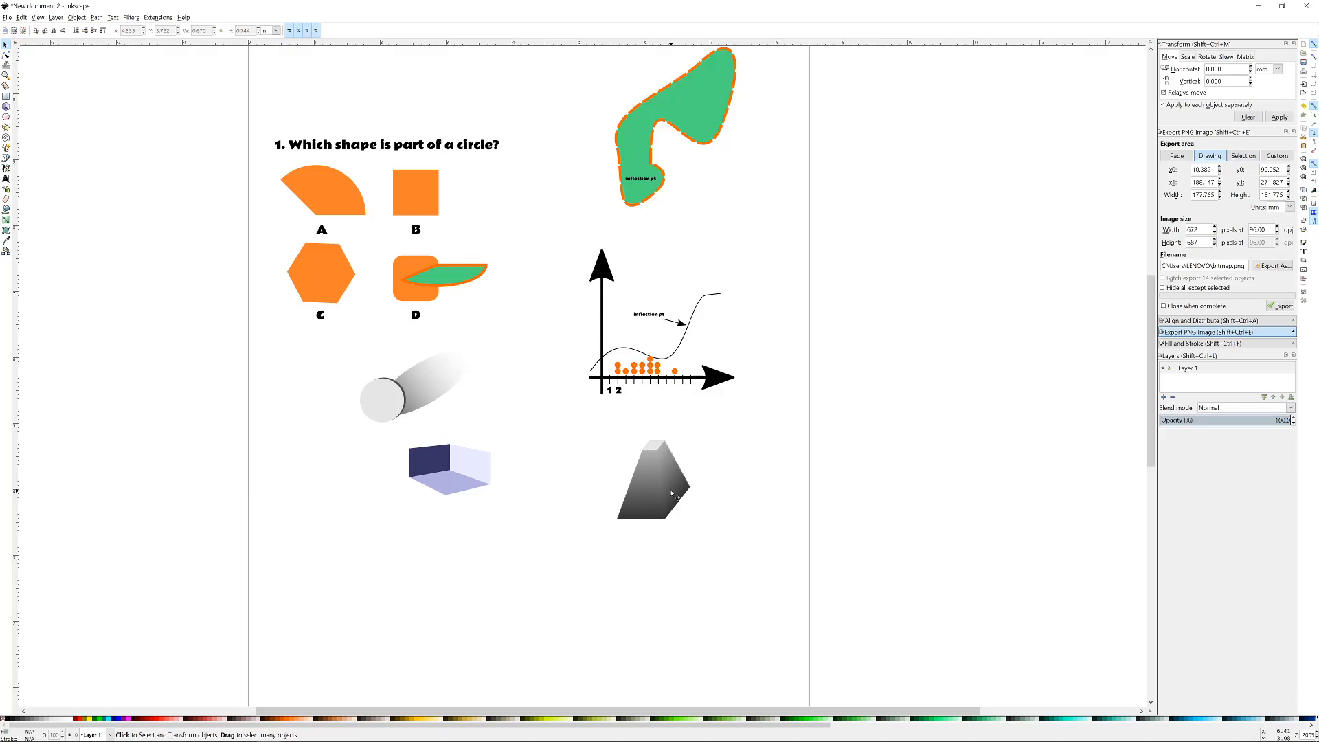
left_click(642, 498)
key("Delete")
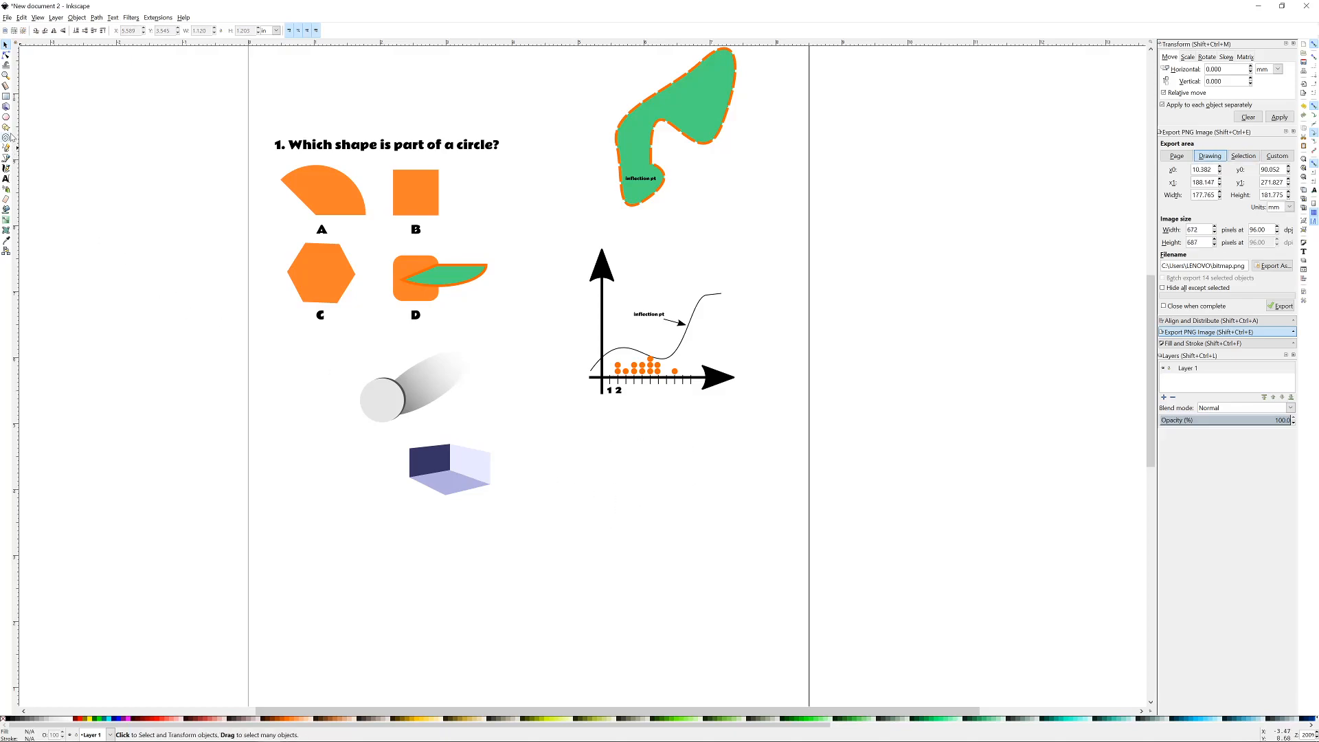
- Draw a black hexagon about 8 mm wide below the graph and a six-pointed star about 18 by 20 mm beside it
left_click(6, 128)
left_click_drag(605, 443, 617, 446)
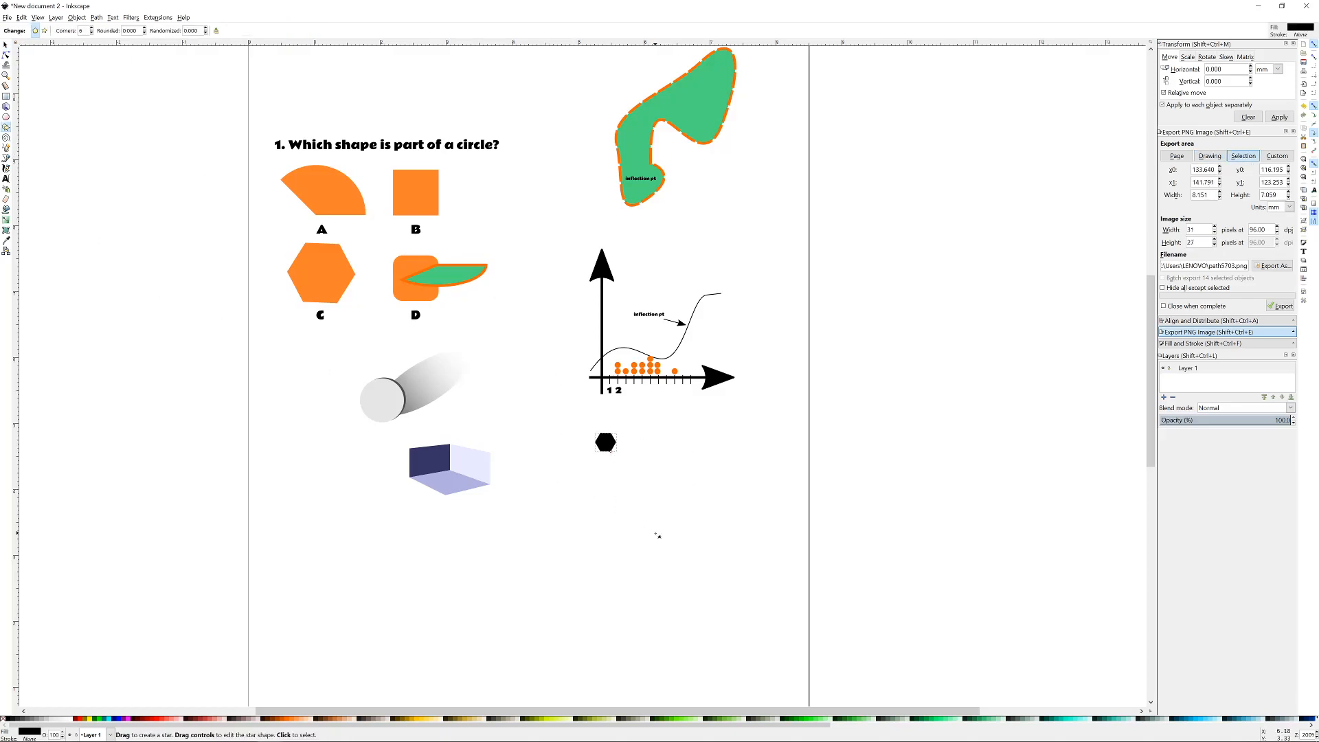
left_click(44, 31)
left_click_drag(649, 438, 672, 450)
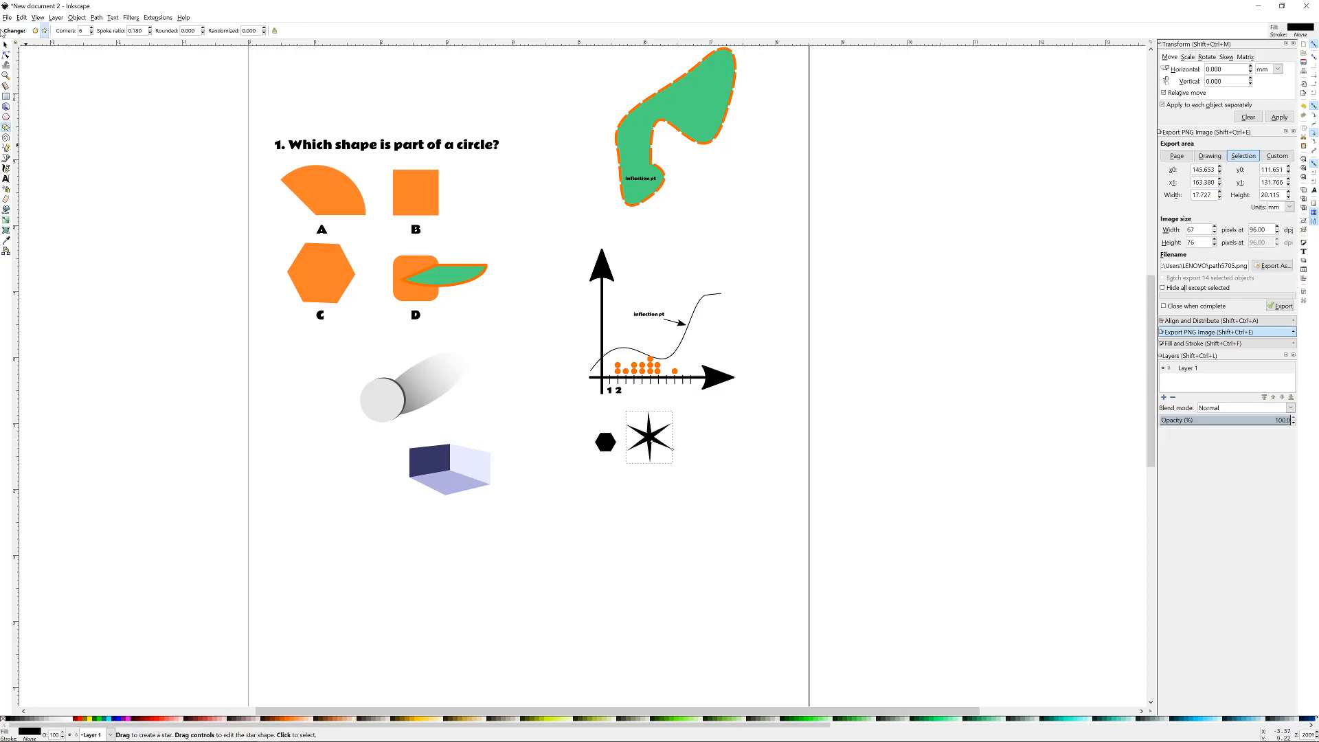
- Spray clones of the star below the graph with rotation variation 19 and scale variation 17, and undo the spraying
left_click(6, 189)
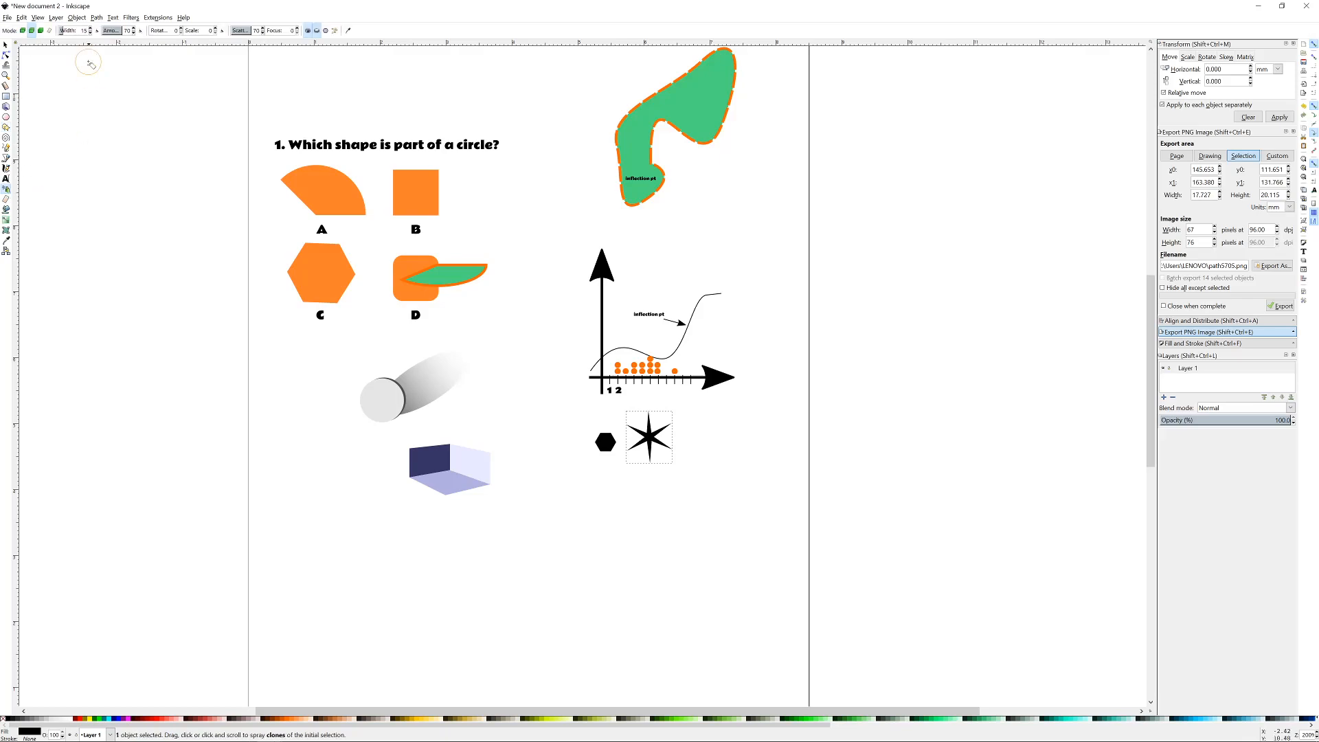
left_click(154, 31)
left_click(188, 31)
mouse_move(708, 508)
left_mouse_down()
mouse_move(821, 376)
mouse_move(886, 478)
mouse_move(858, 509)
mouse_move(836, 470)
mouse_move(763, 554)
mouse_move(826, 566)
mouse_move(720, 434)
mouse_move(680, 520)
mouse_move(678, 559)
left_mouse_up()
key("ctrl+z")
key("ctrl+z")
key("ctrl+z")
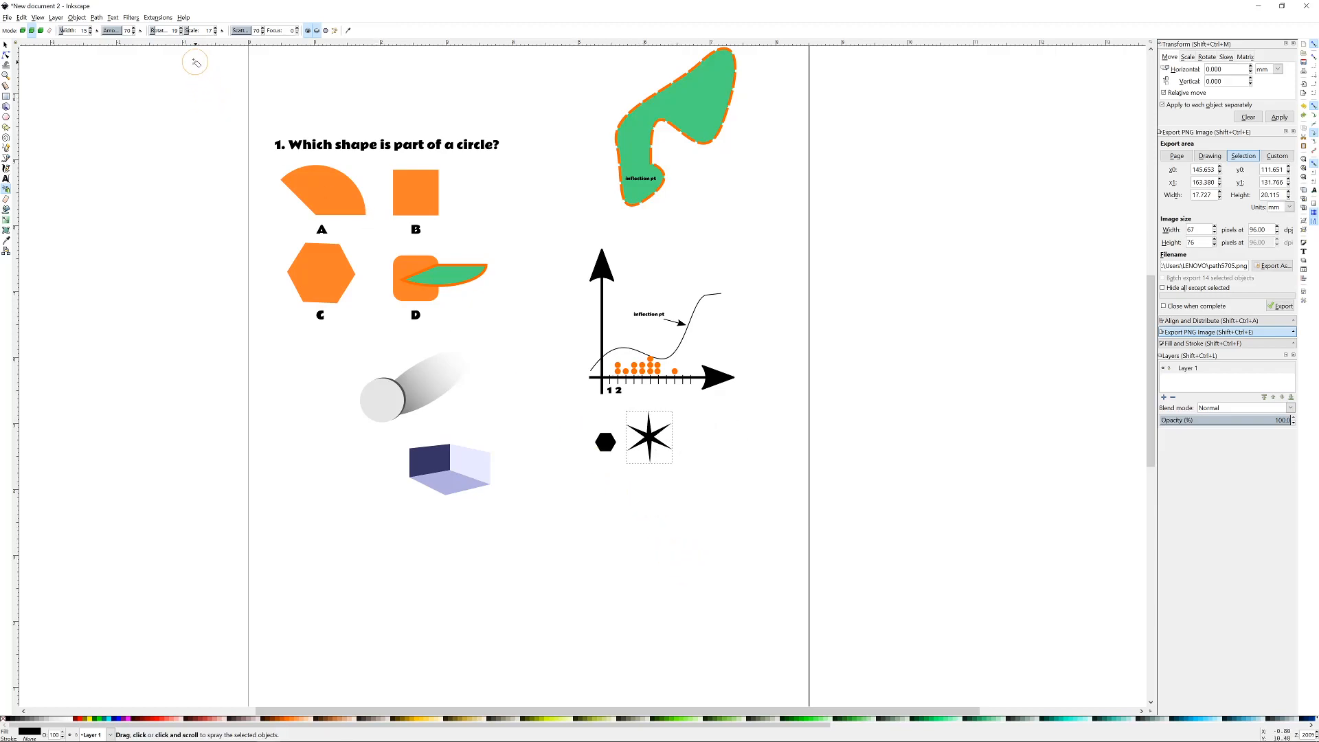
- Set the spray scale variation to 55 and spray clones of the star across the lower half of the page
left_click(199, 30)
mouse_move(657, 505)
left_mouse_down()
mouse_move(851, 438)
mouse_move(855, 555)
mouse_move(871, 537)
mouse_move(835, 547)
mouse_move(820, 506)
mouse_move(636, 670)
mouse_move(571, 482)
mouse_move(700, 626)
mouse_move(601, 459)
mouse_move(619, 574)
mouse_move(669, 580)
mouse_move(624, 584)
left_mouse_up()
scroll(852, 447, "down", 3, "ctrl")
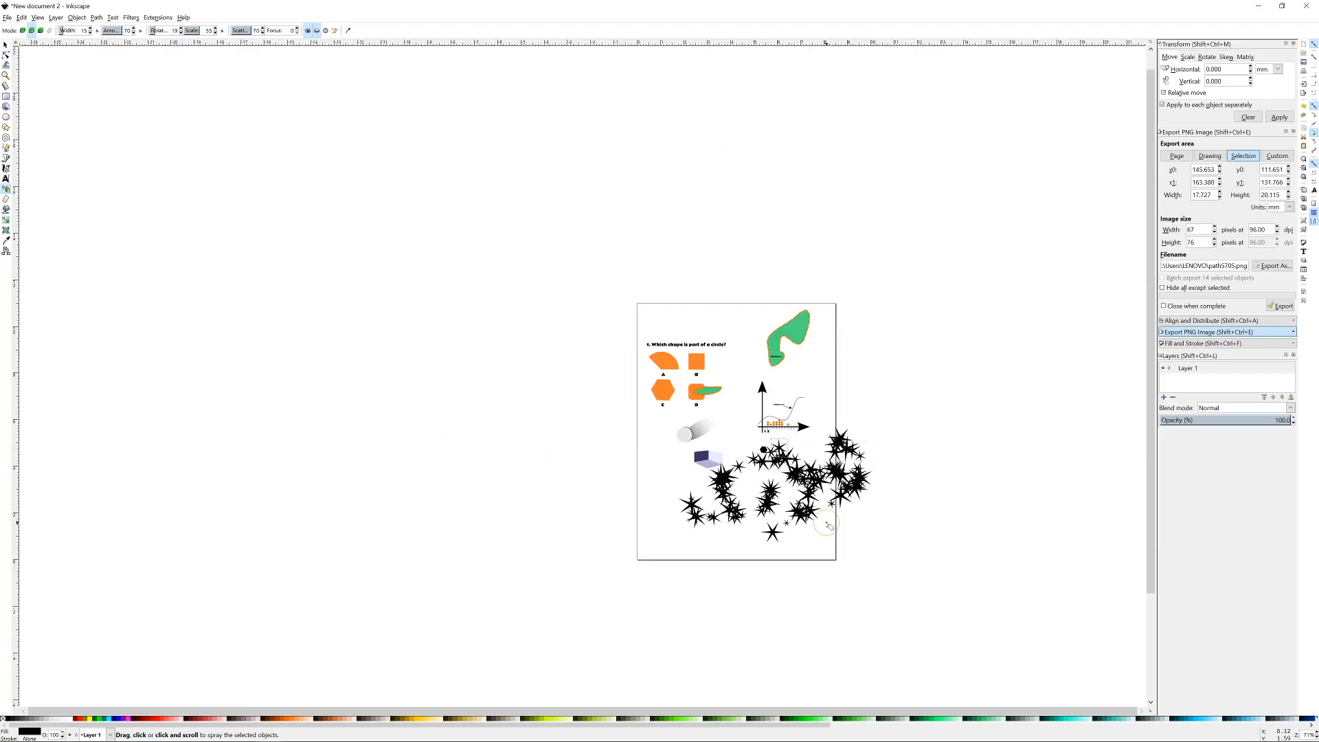
- Undo the last spray of star clones and the drawing of the original star
scroll(795, 509, "up", 3, "ctrl")
key("ctrl+z")
key("ctrl+z")
scroll(736, 339, "up", 4)
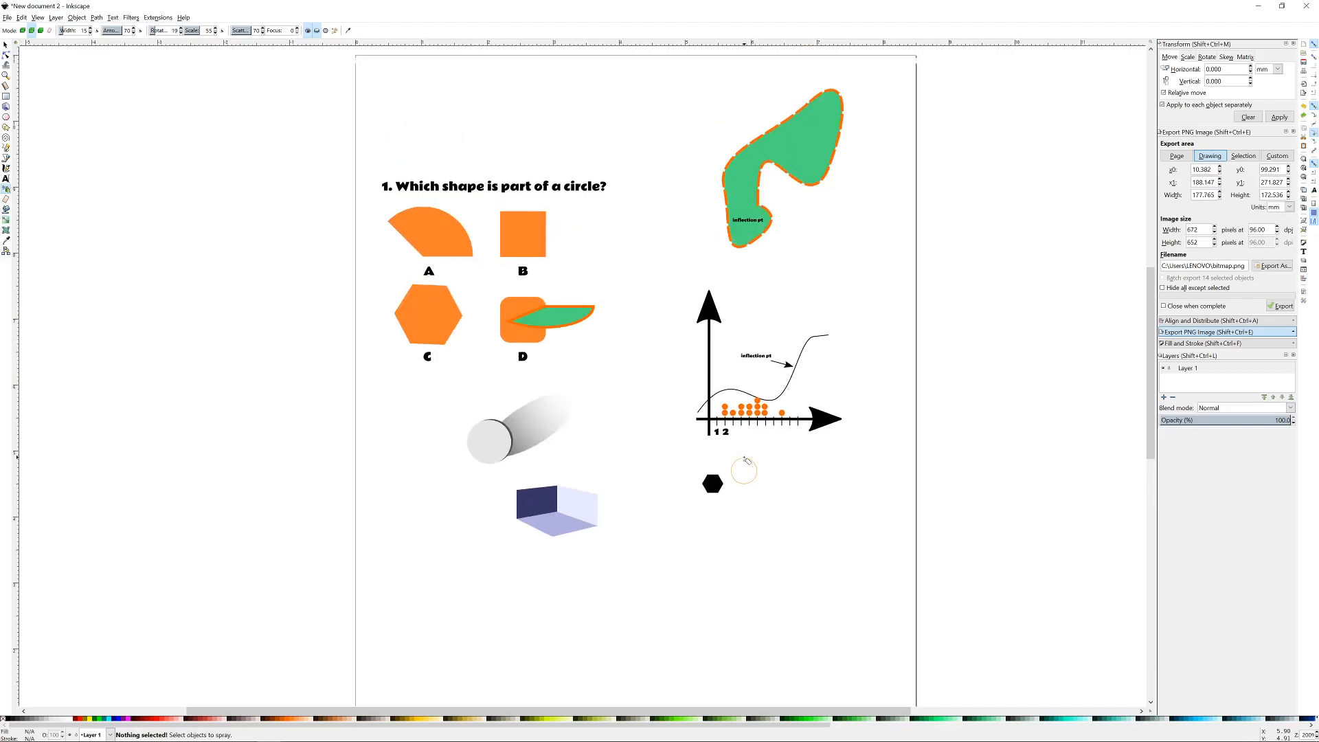
scroll(625, 392, "down", 1, "ctrl")
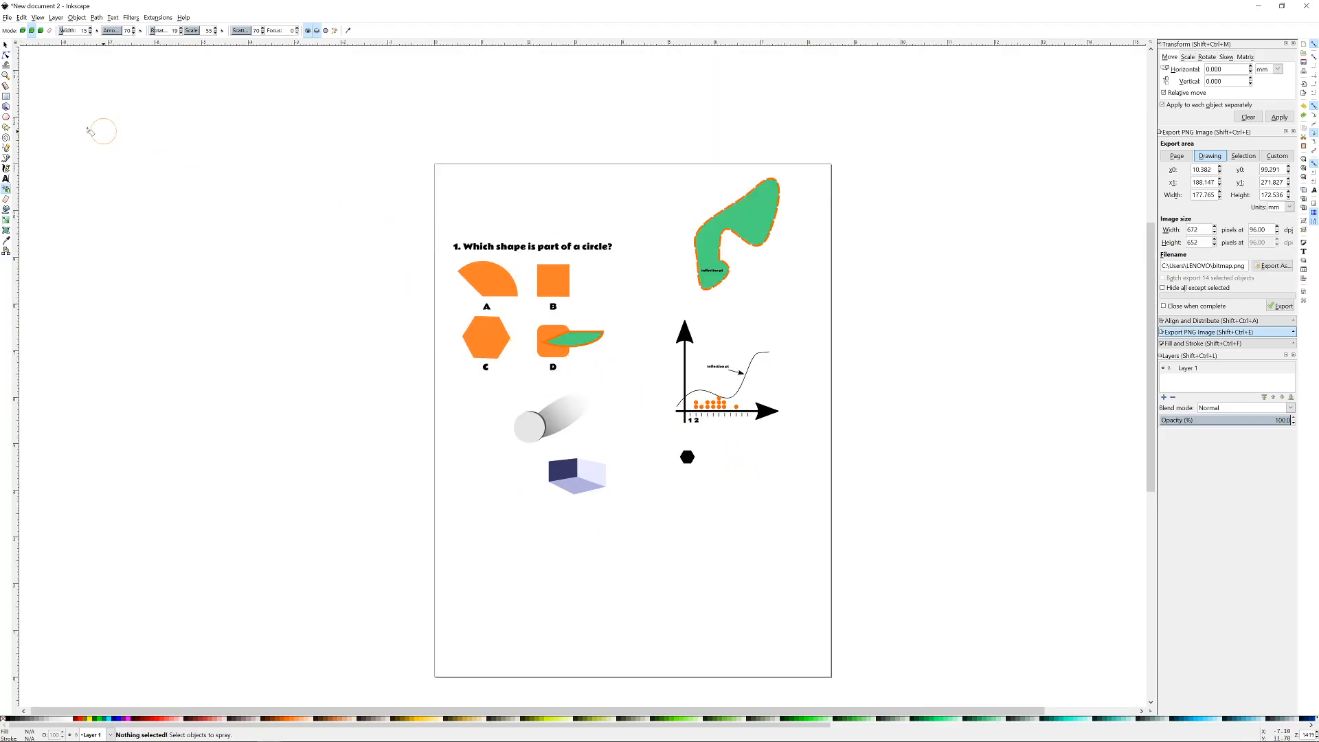
left_click(5, 45)
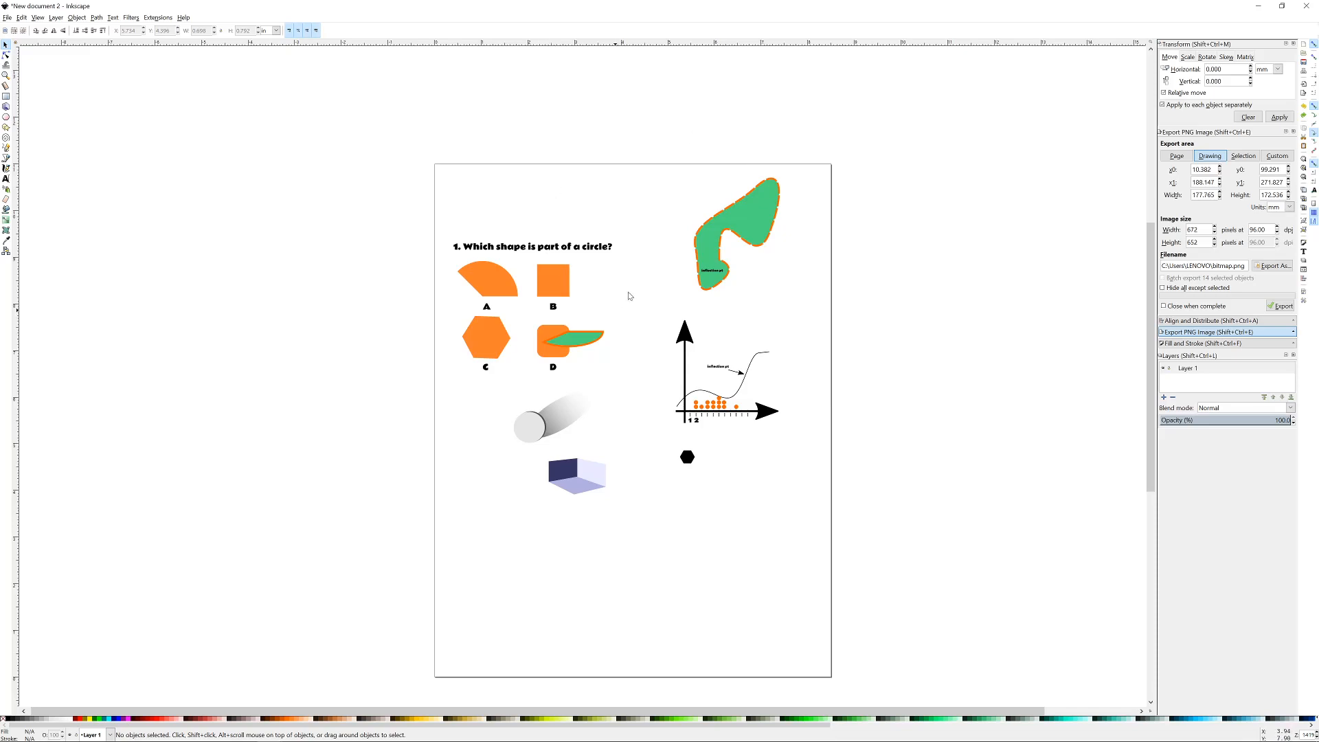
scroll(583, 337, "up", 2, "ctrl")
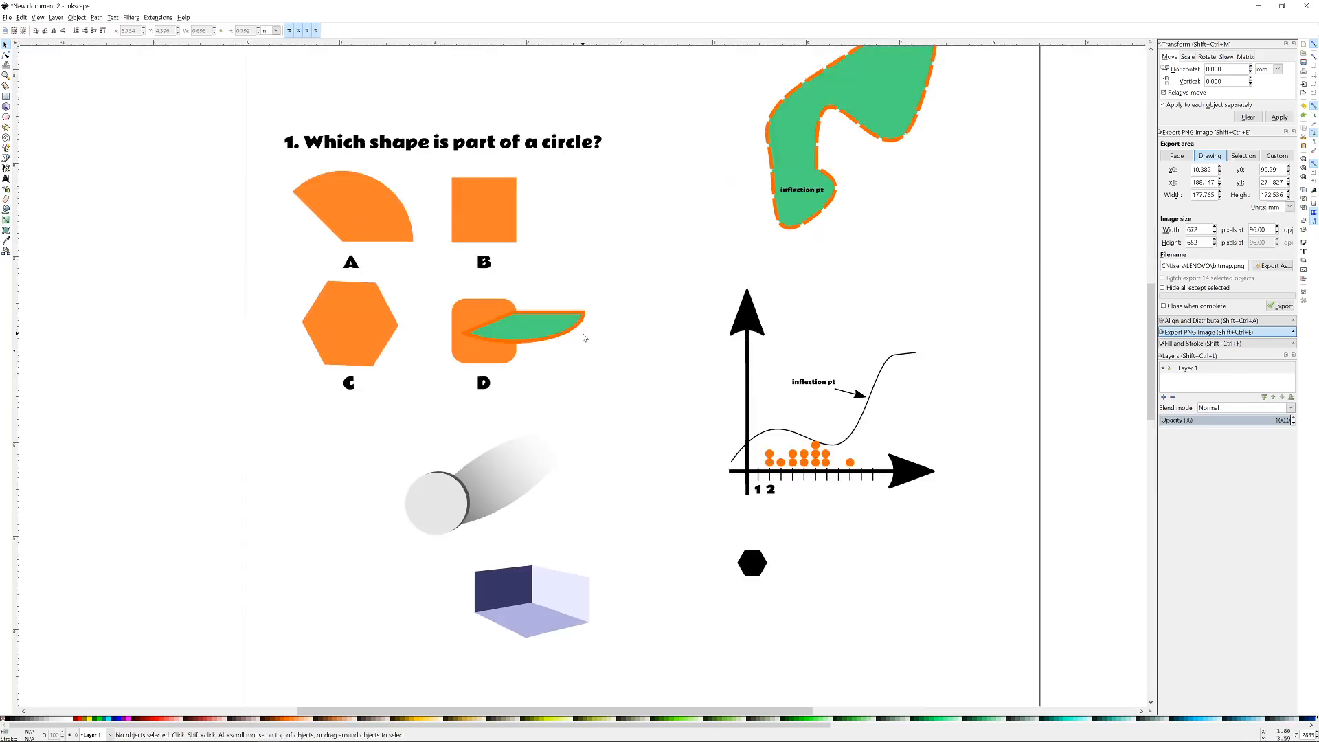
scroll(655, 283, "down", 2, "ctrl")
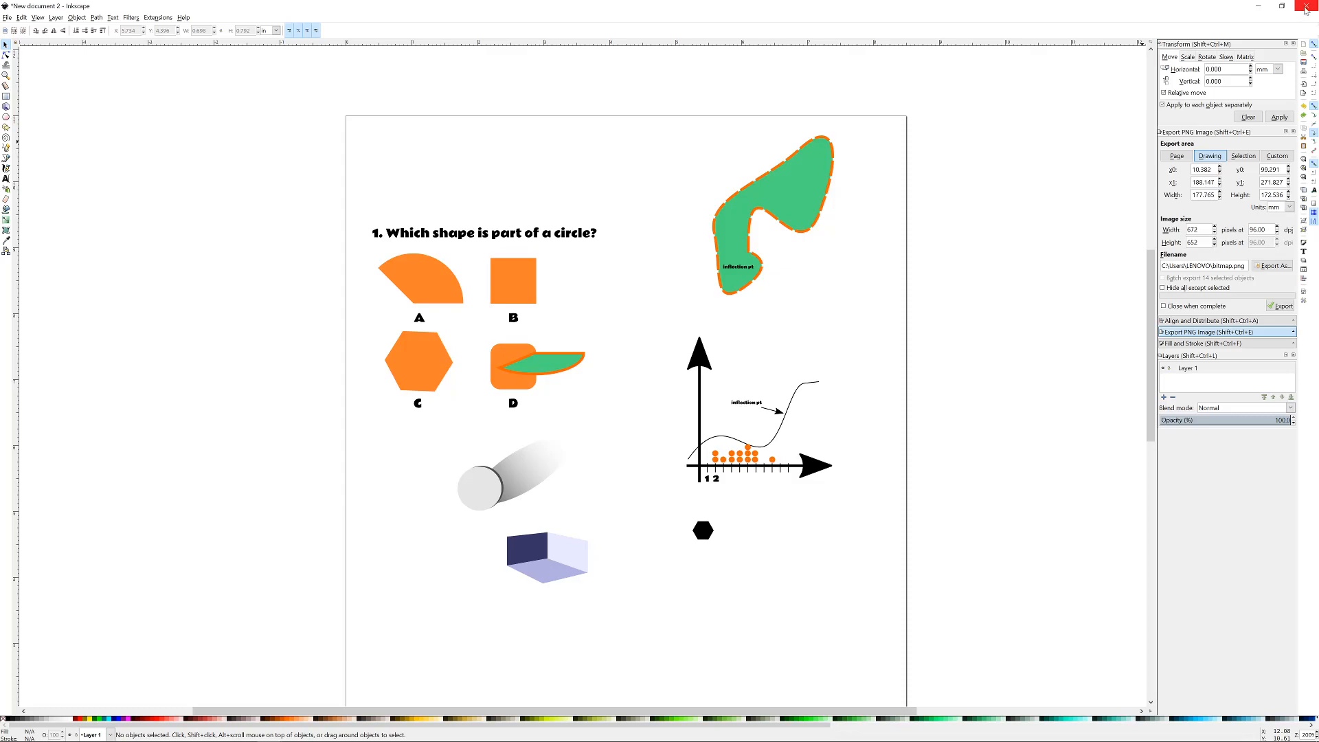
- Close the current drawing and the "week 4 e learning graphics.svg" document, both without saving
left_click(1305, 8)
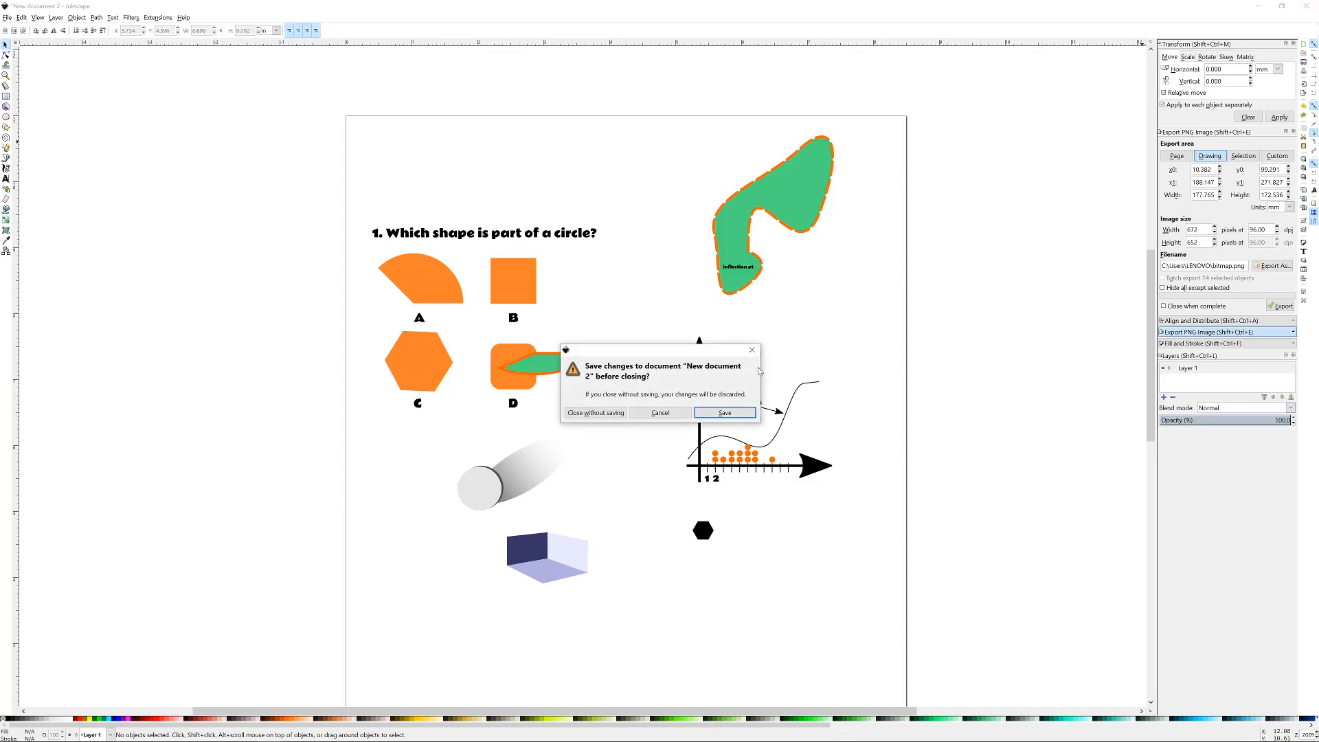
left_click(605, 413)
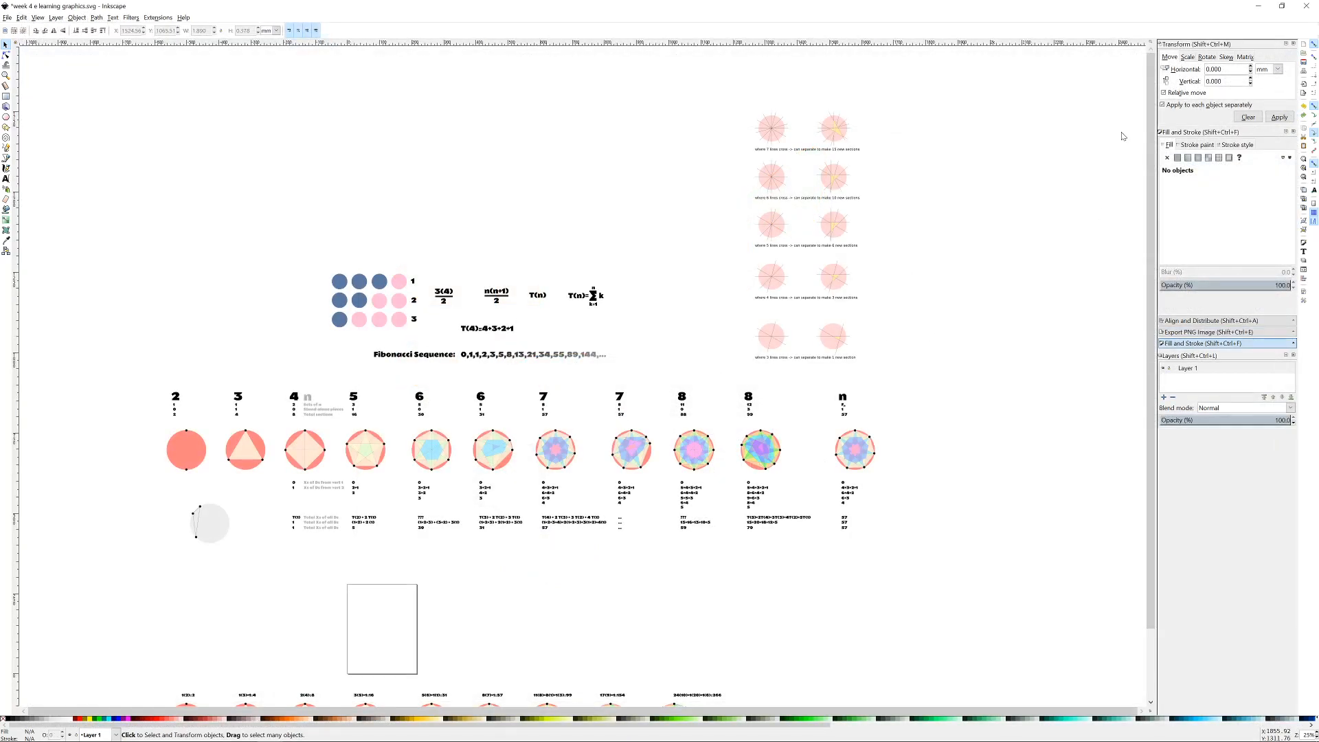
left_click(1306, 5)
left_click(595, 412)
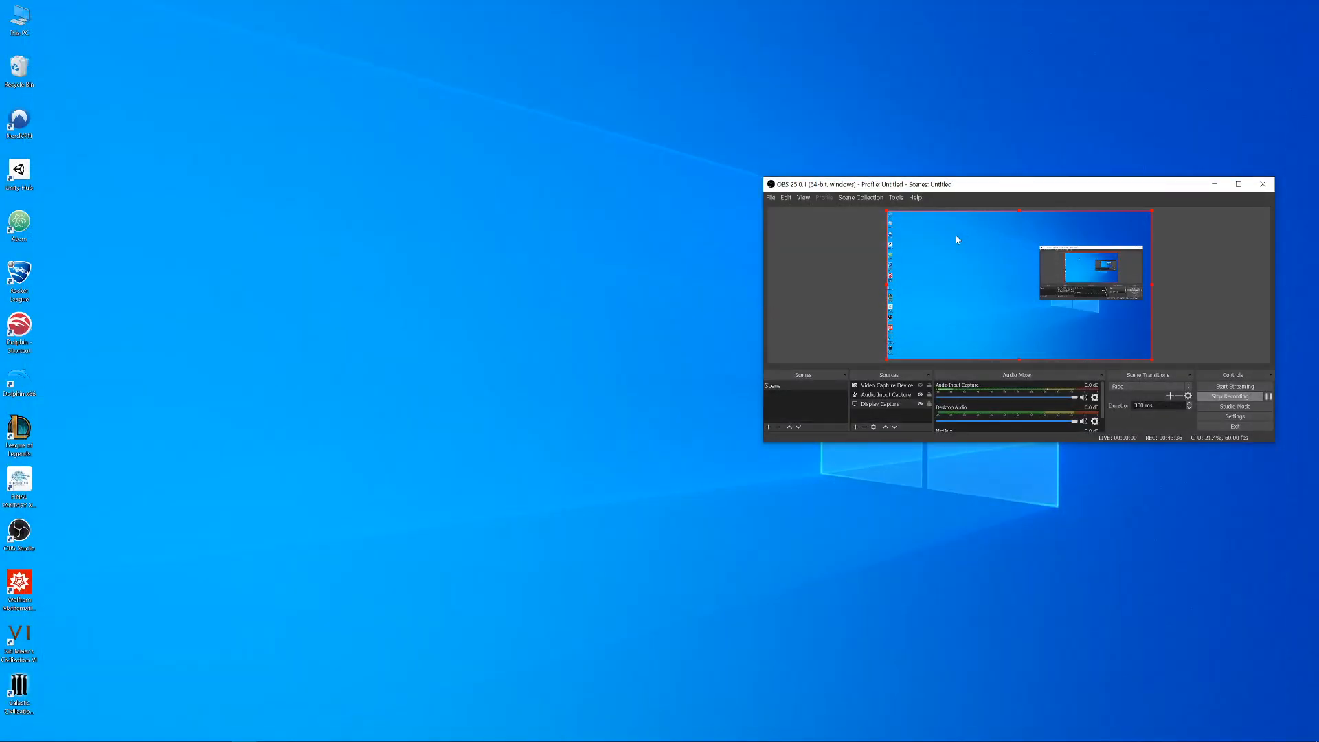